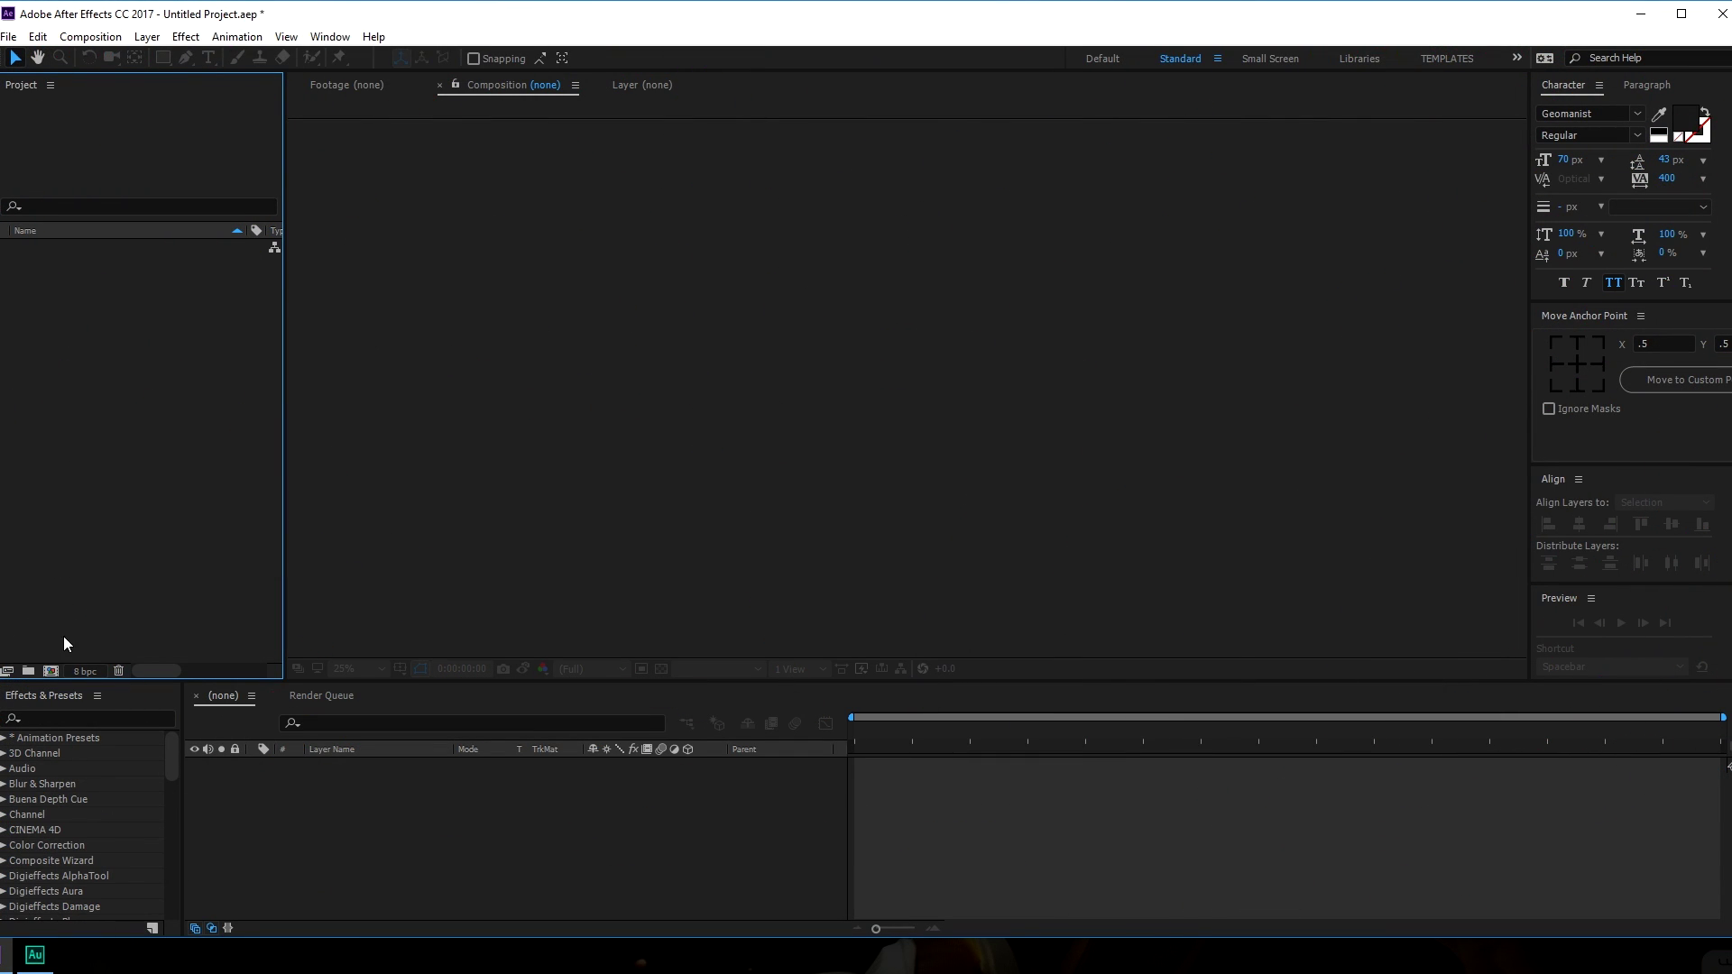
# Create a new composition named Main.
pyautogui.click(51, 671)
pyautogui.click(858, 217)
pyautogui.moveTo(858, 217); pyautogui.dragTo(753, 227)
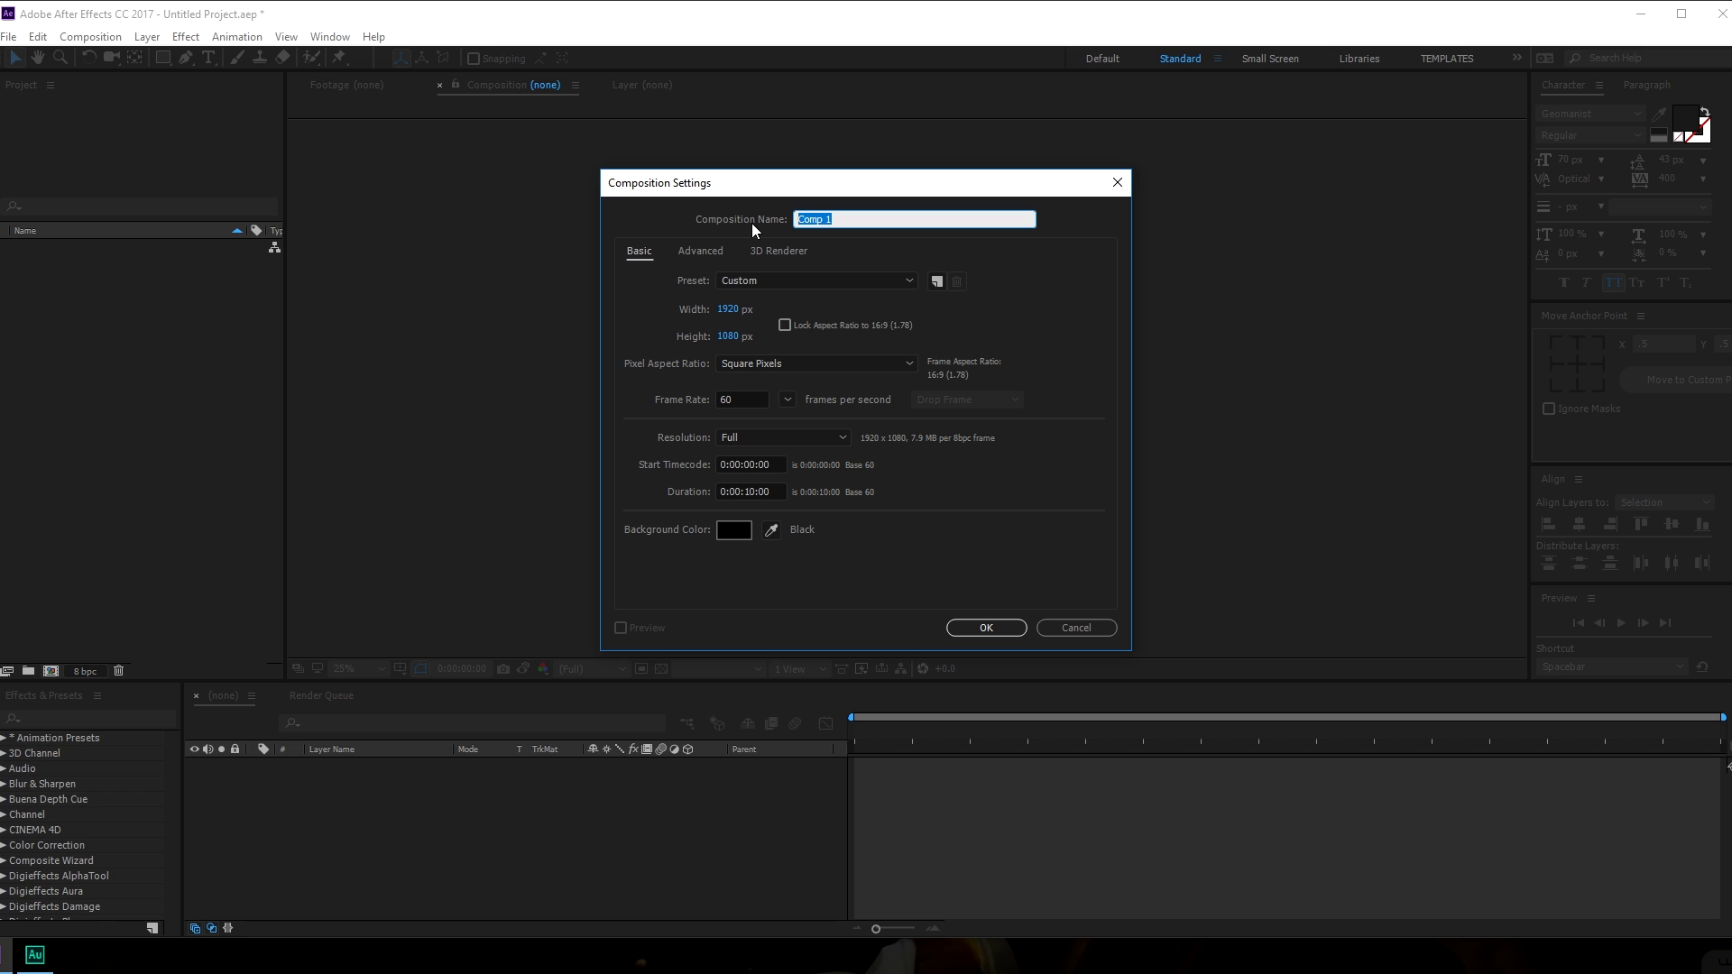
pyautogui.write('Main')
pyautogui.click(986, 627)
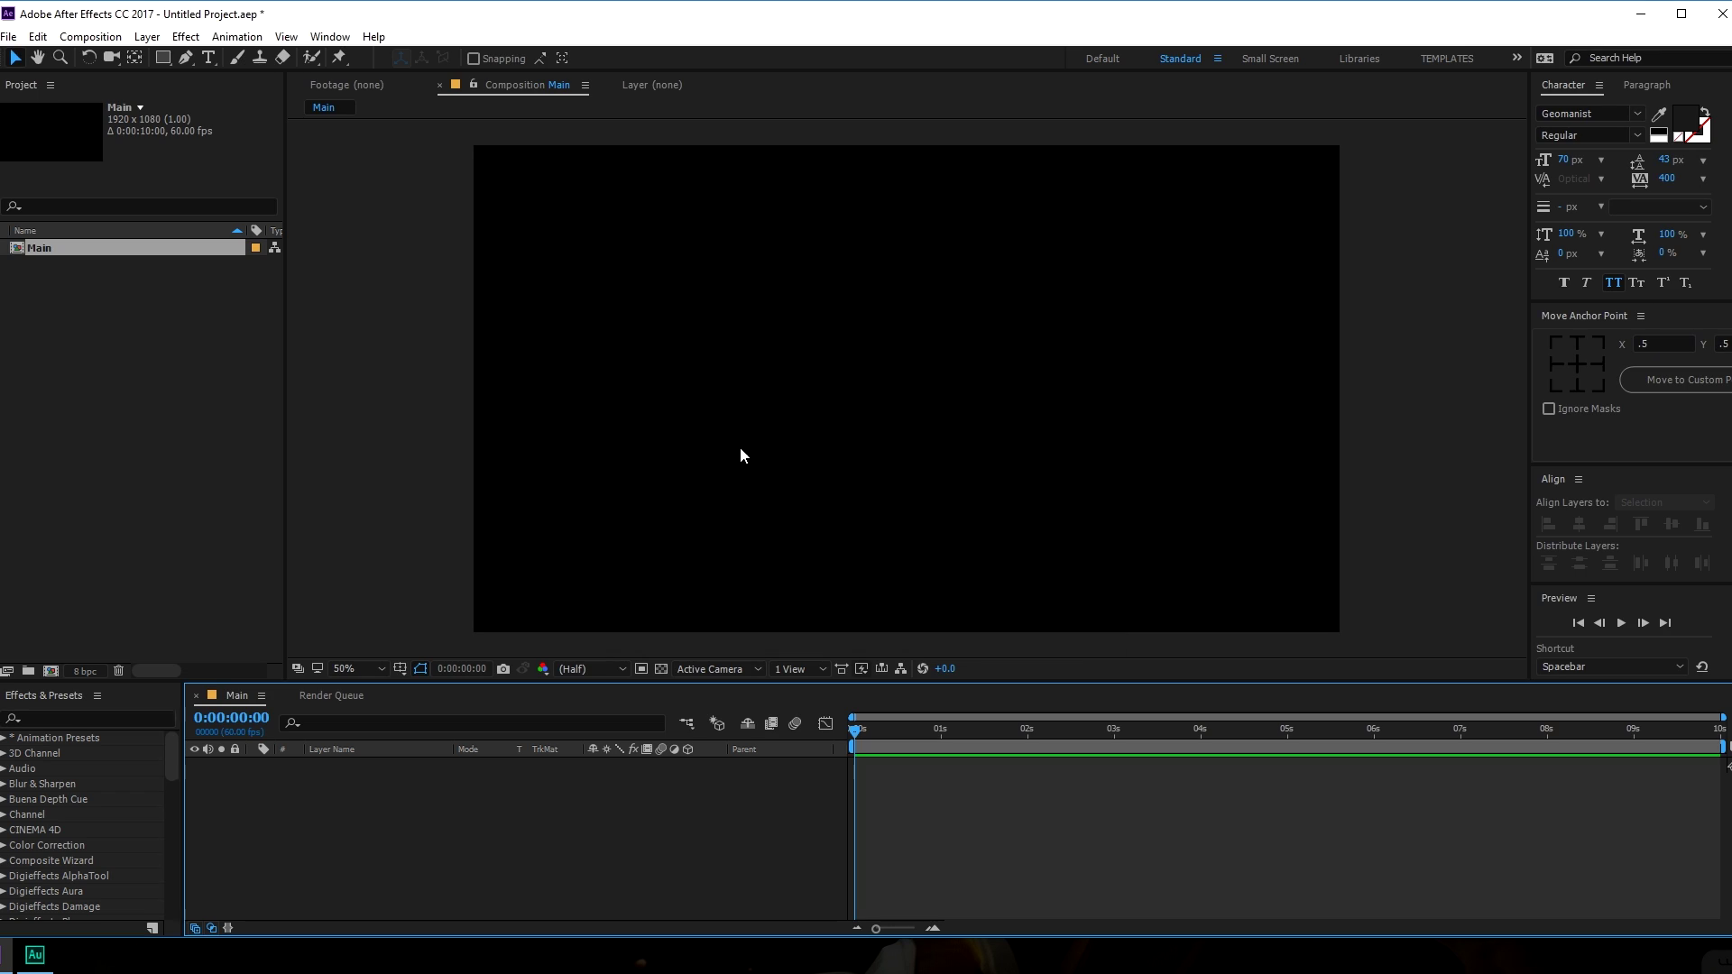
# Create a second composition named Text.
pyautogui.click(141, 440)
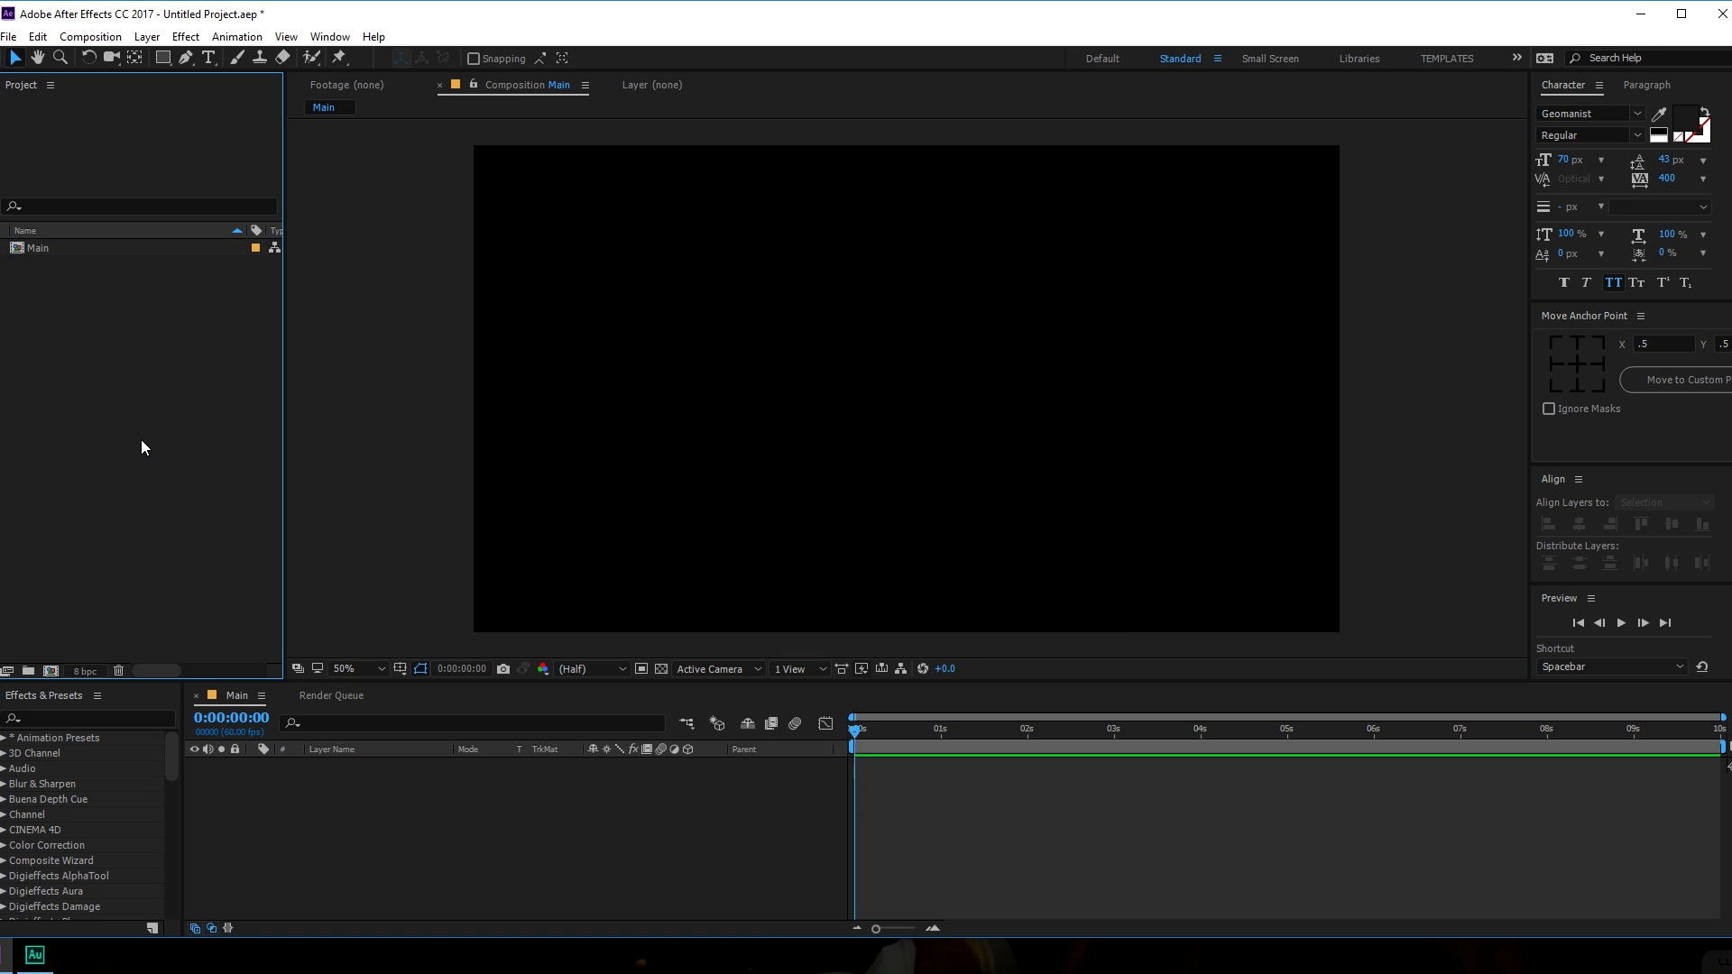
pyautogui.click(51, 670)
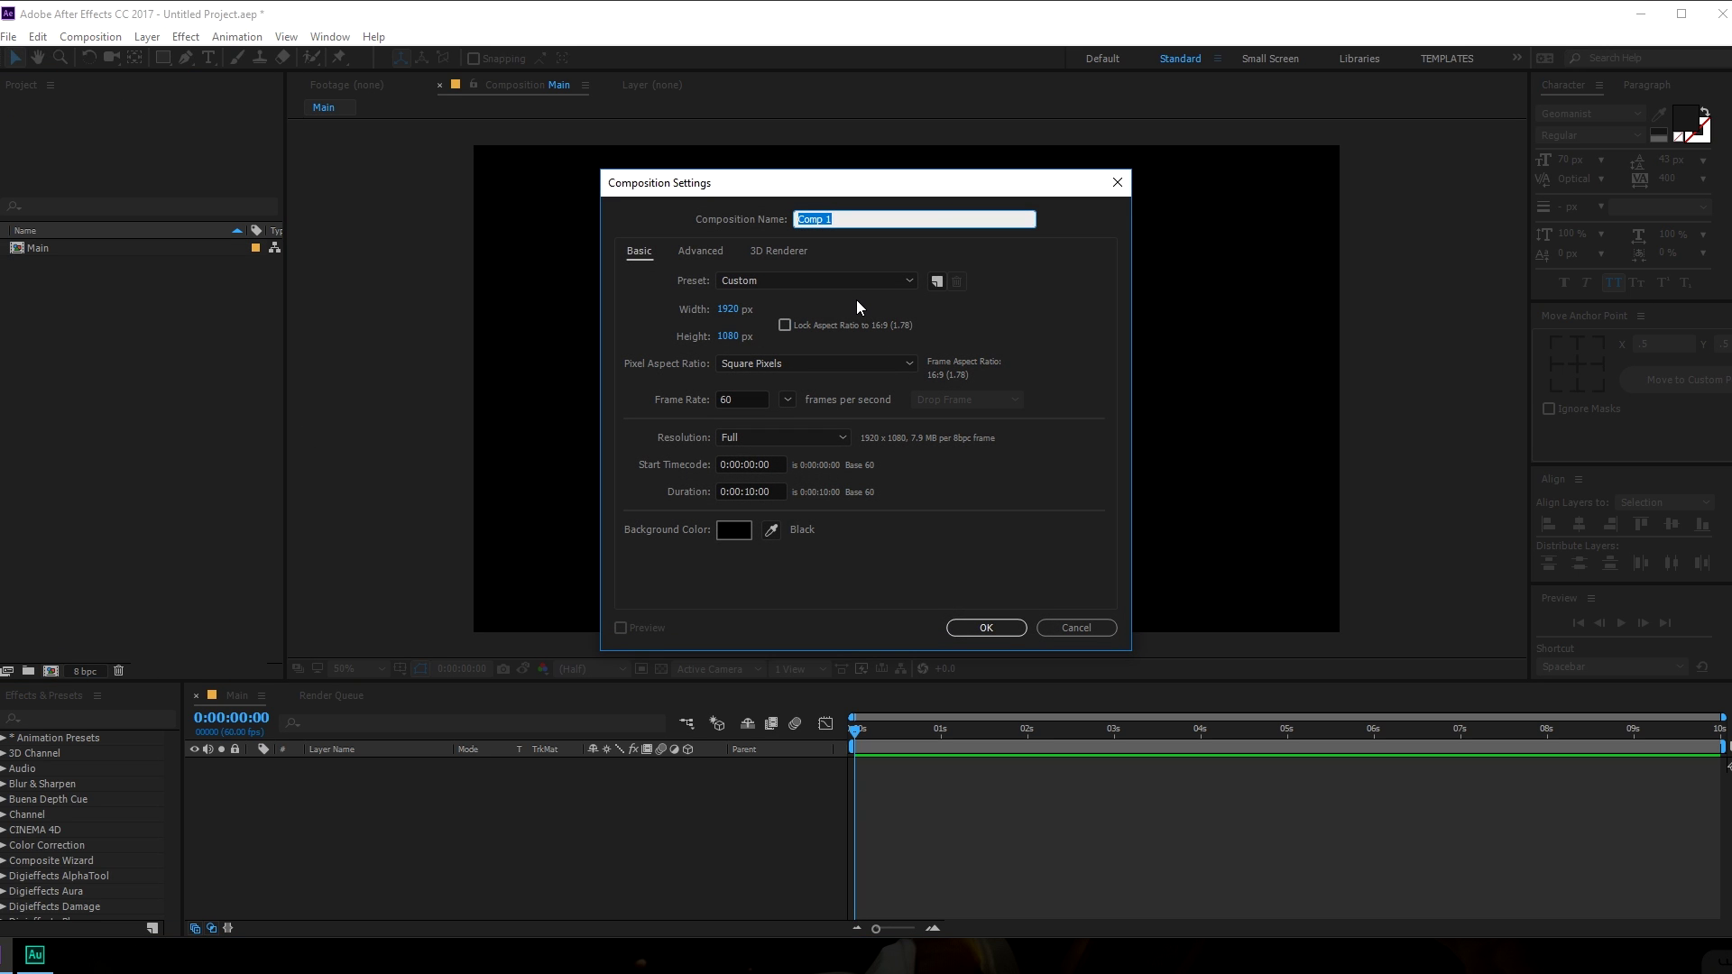
pyautogui.write('Text')
pyautogui.click(990, 631)
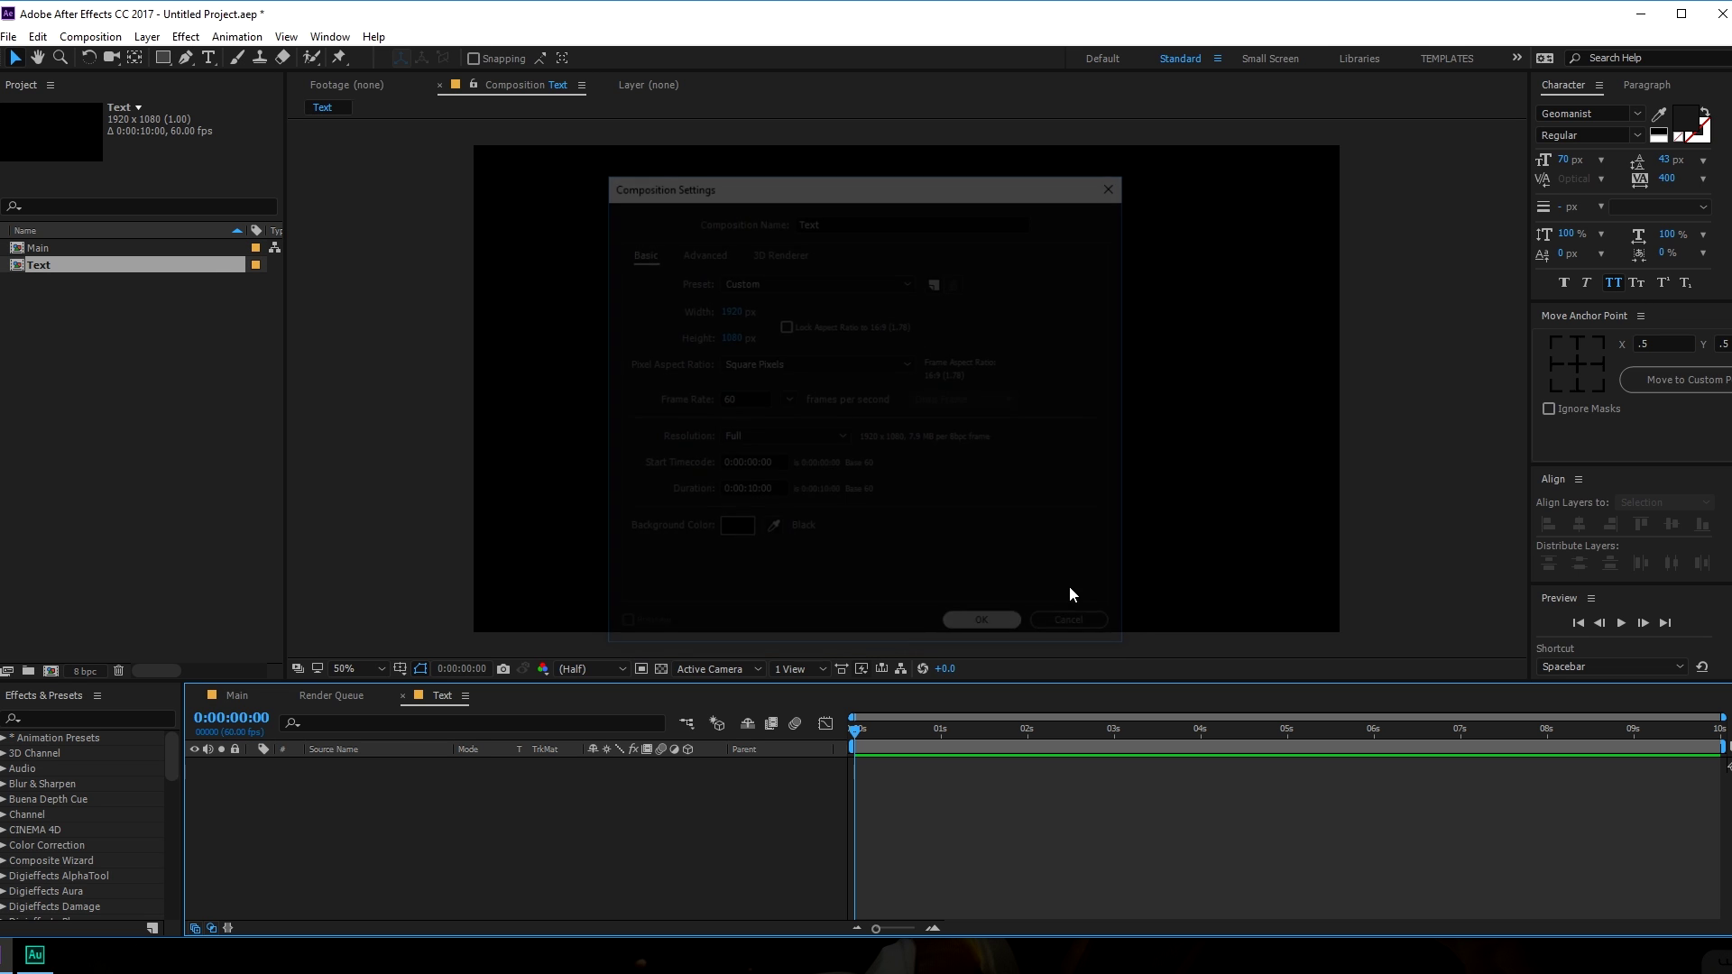
# Add a text layer reading MODERN CREATIVE in the Text composition.
pyautogui.click(209, 57)
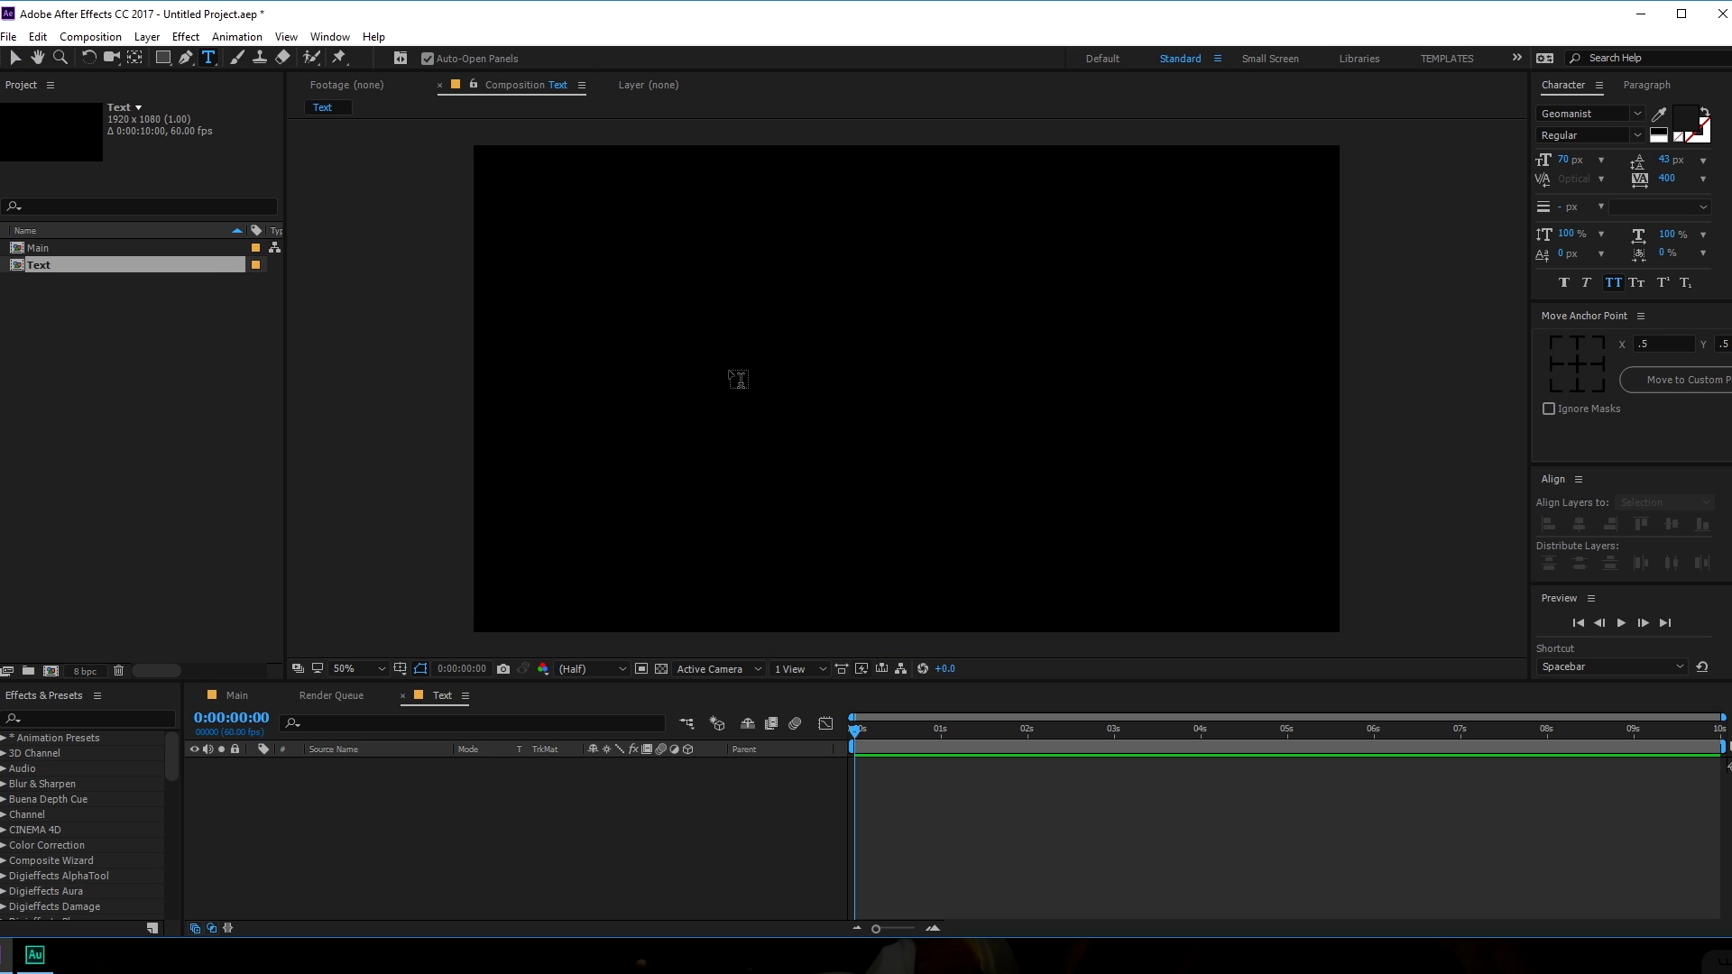
pyautogui.click(698, 363)
pyautogui.write('MODERN')
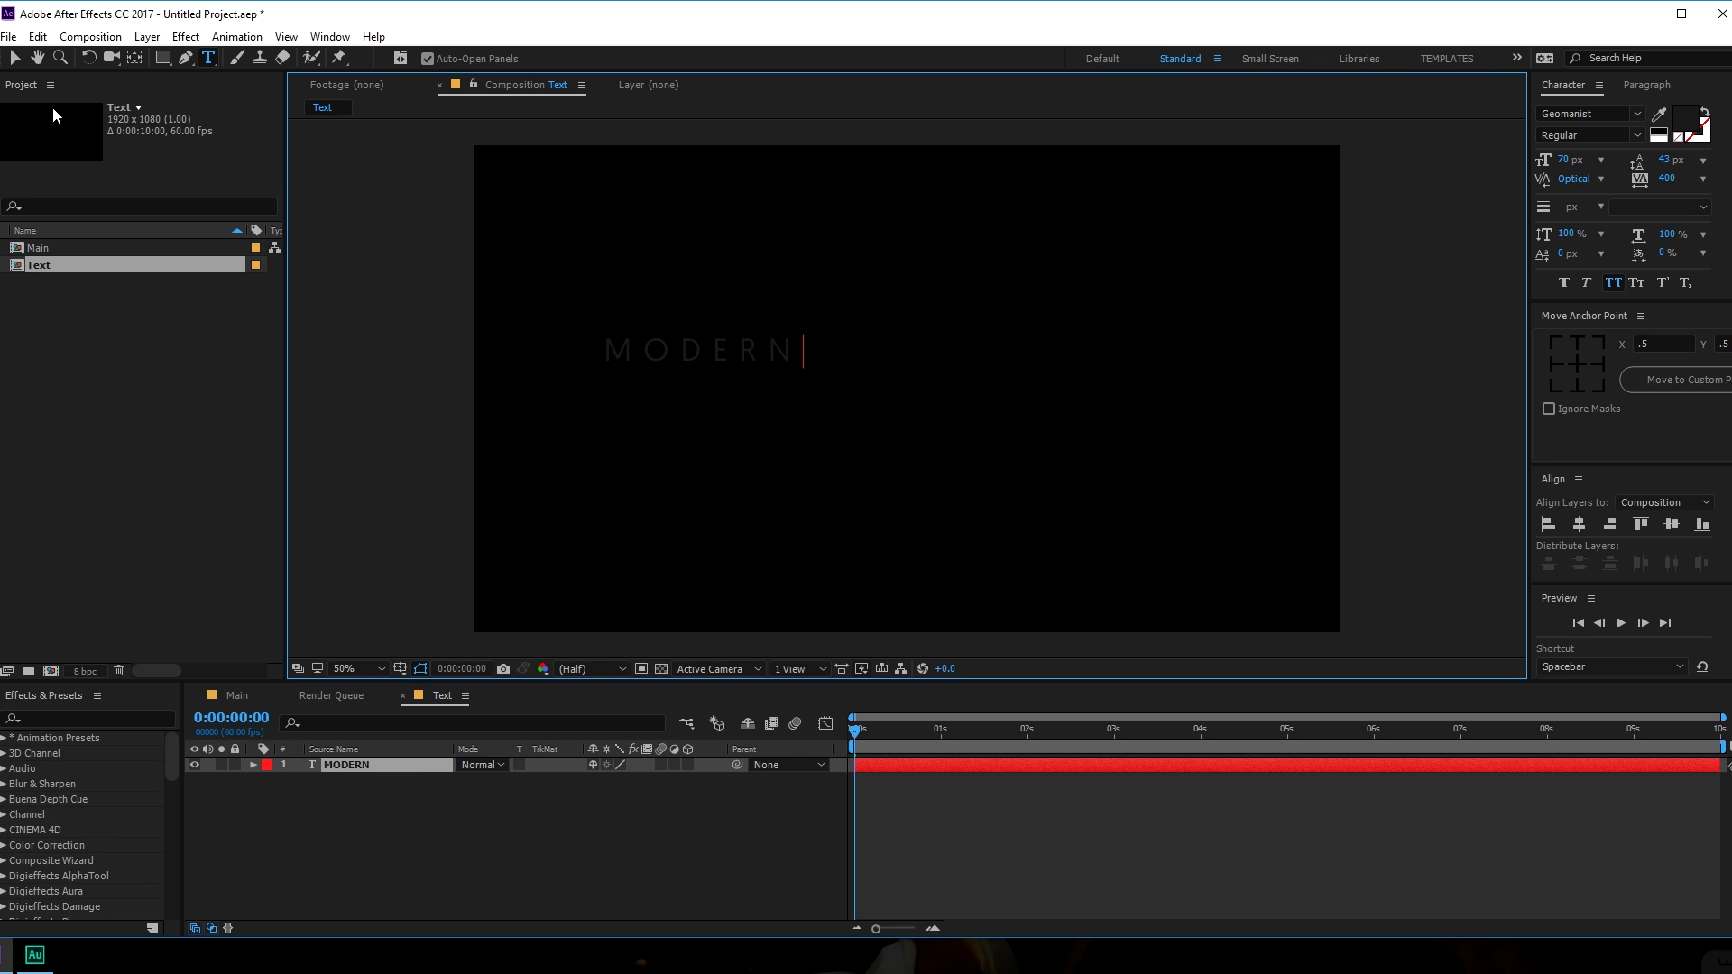
pyautogui.write(' CREA')
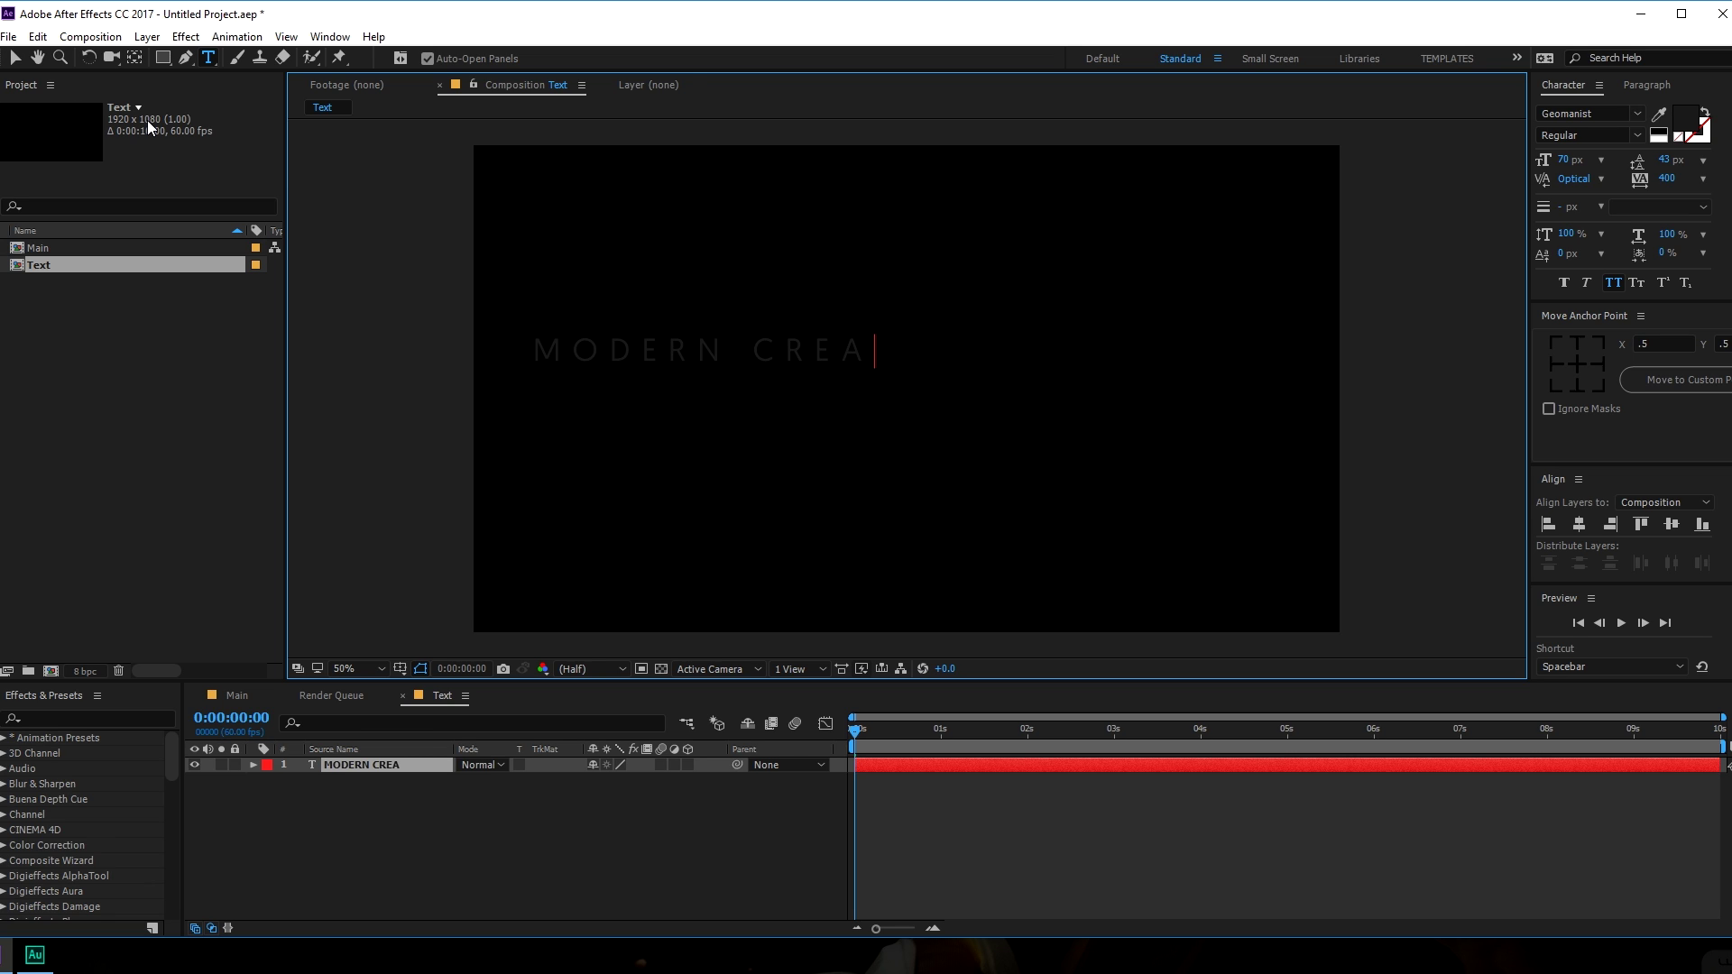
pyautogui.write('TIVE')
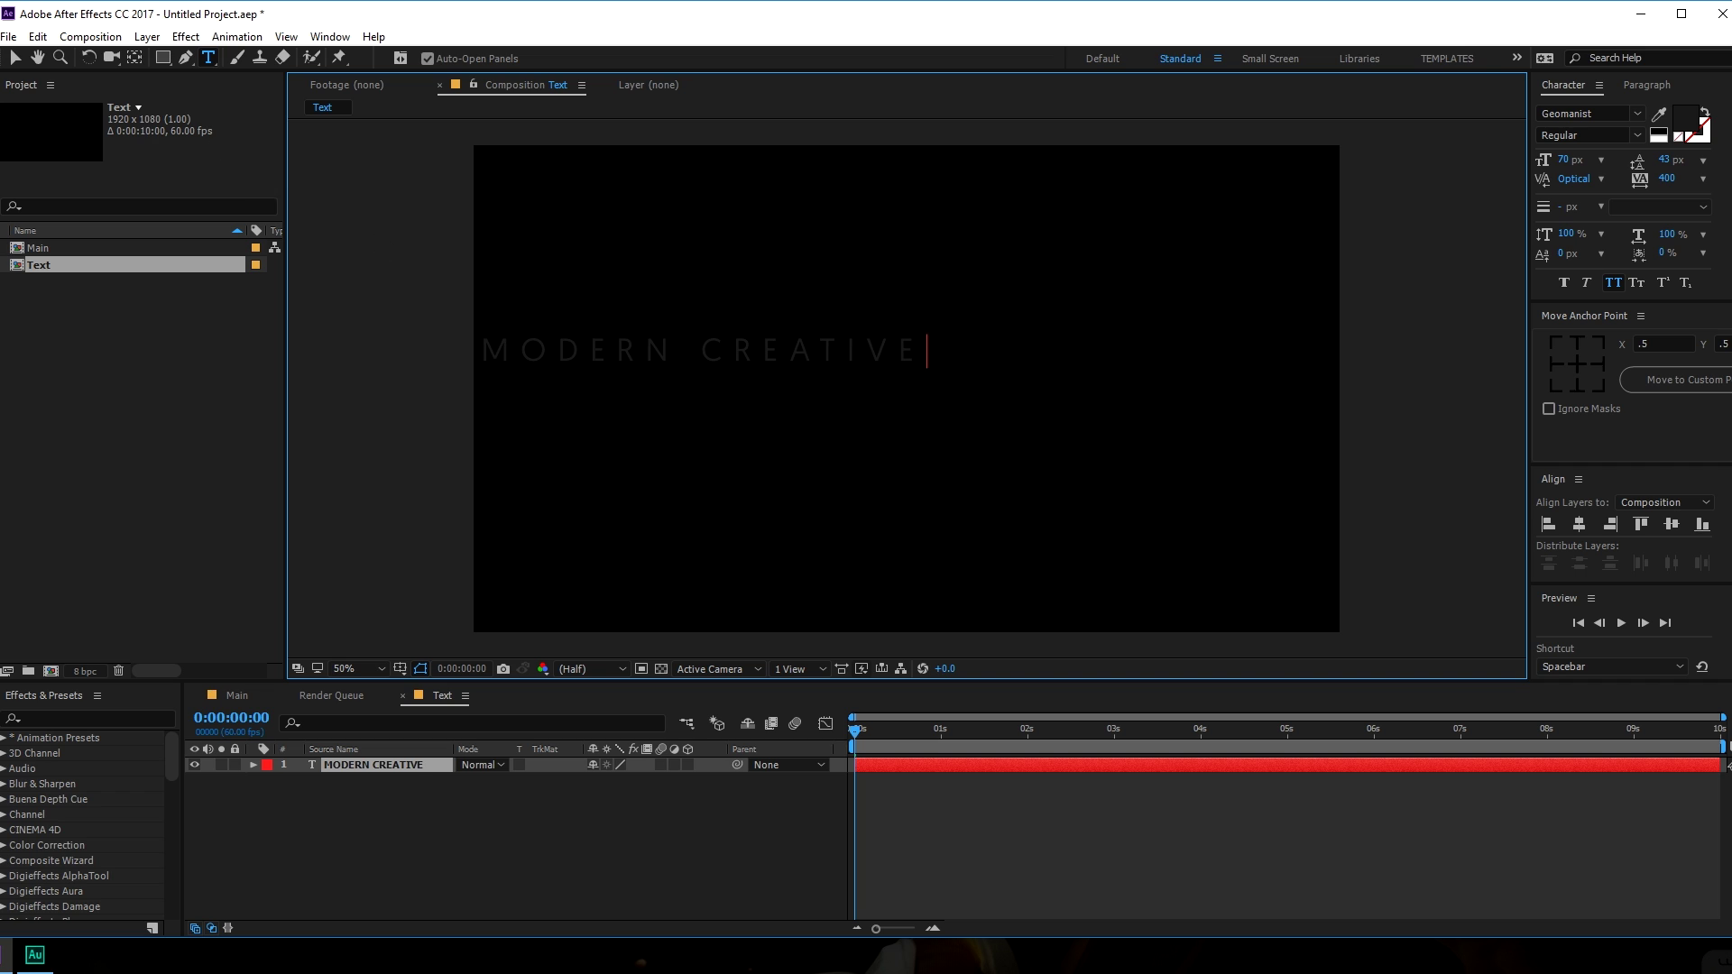
pyautogui.click(16, 57)
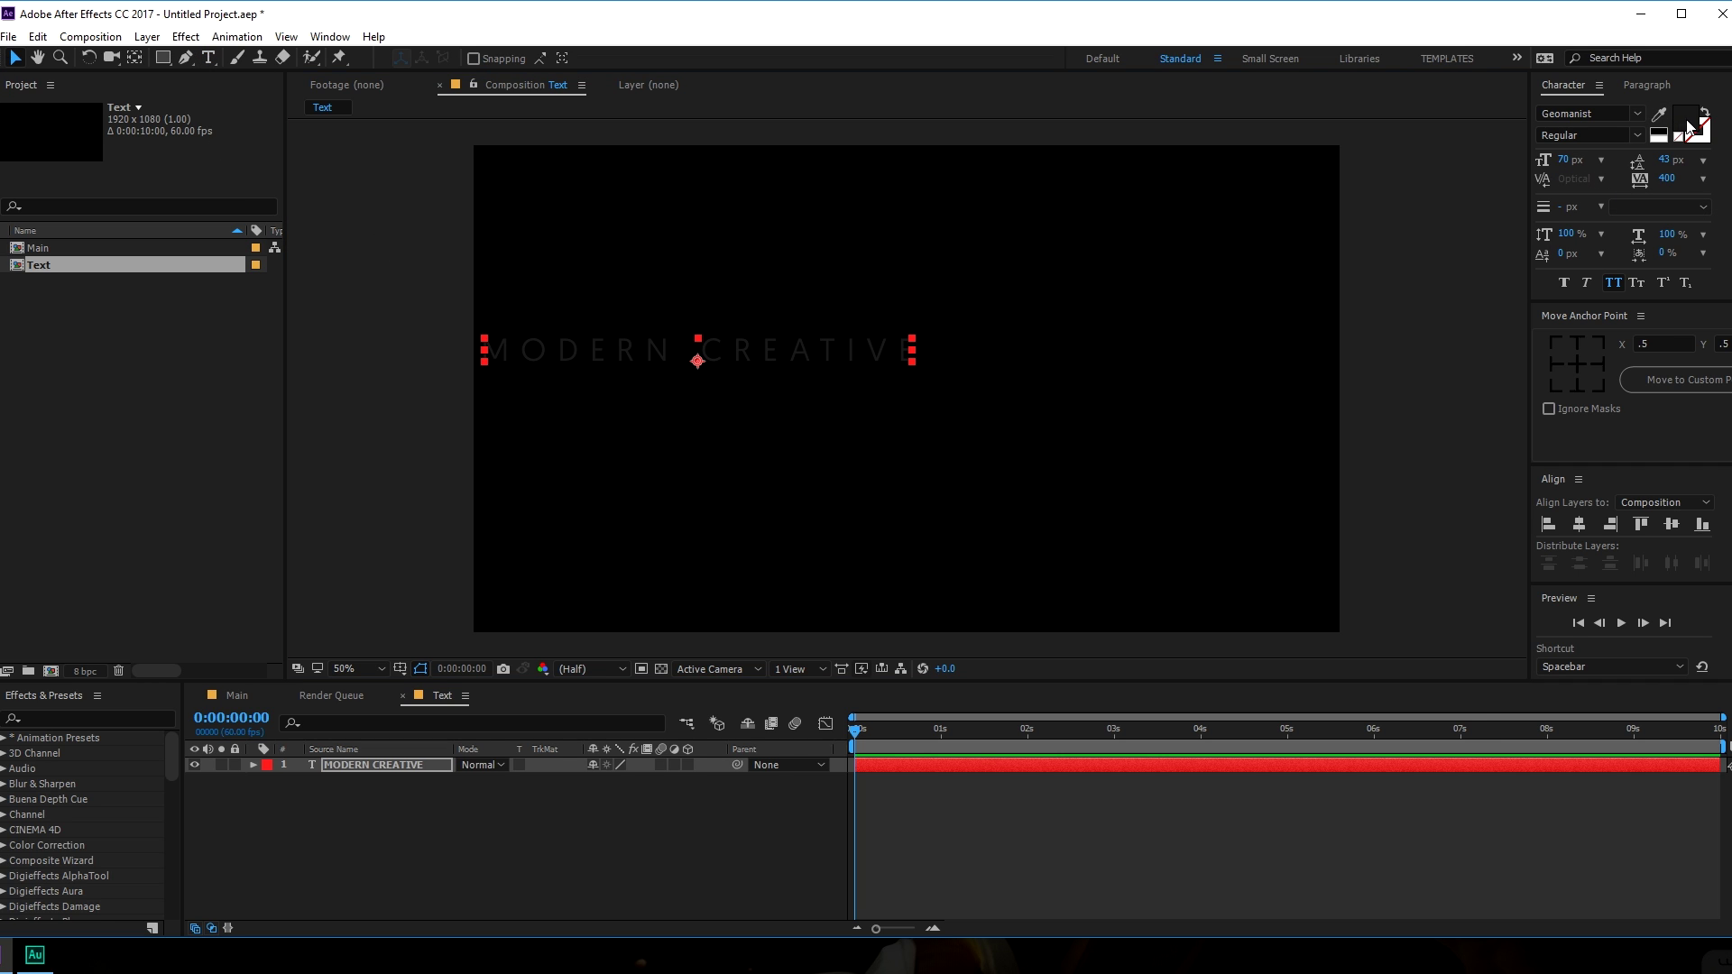
# Set the fill colour of the MODERN CREATIVE text to white.
pyautogui.click(1684, 120)
pyautogui.moveTo(1118, 637); pyautogui.dragTo(961, 575)
pyautogui.click(1431, 594)
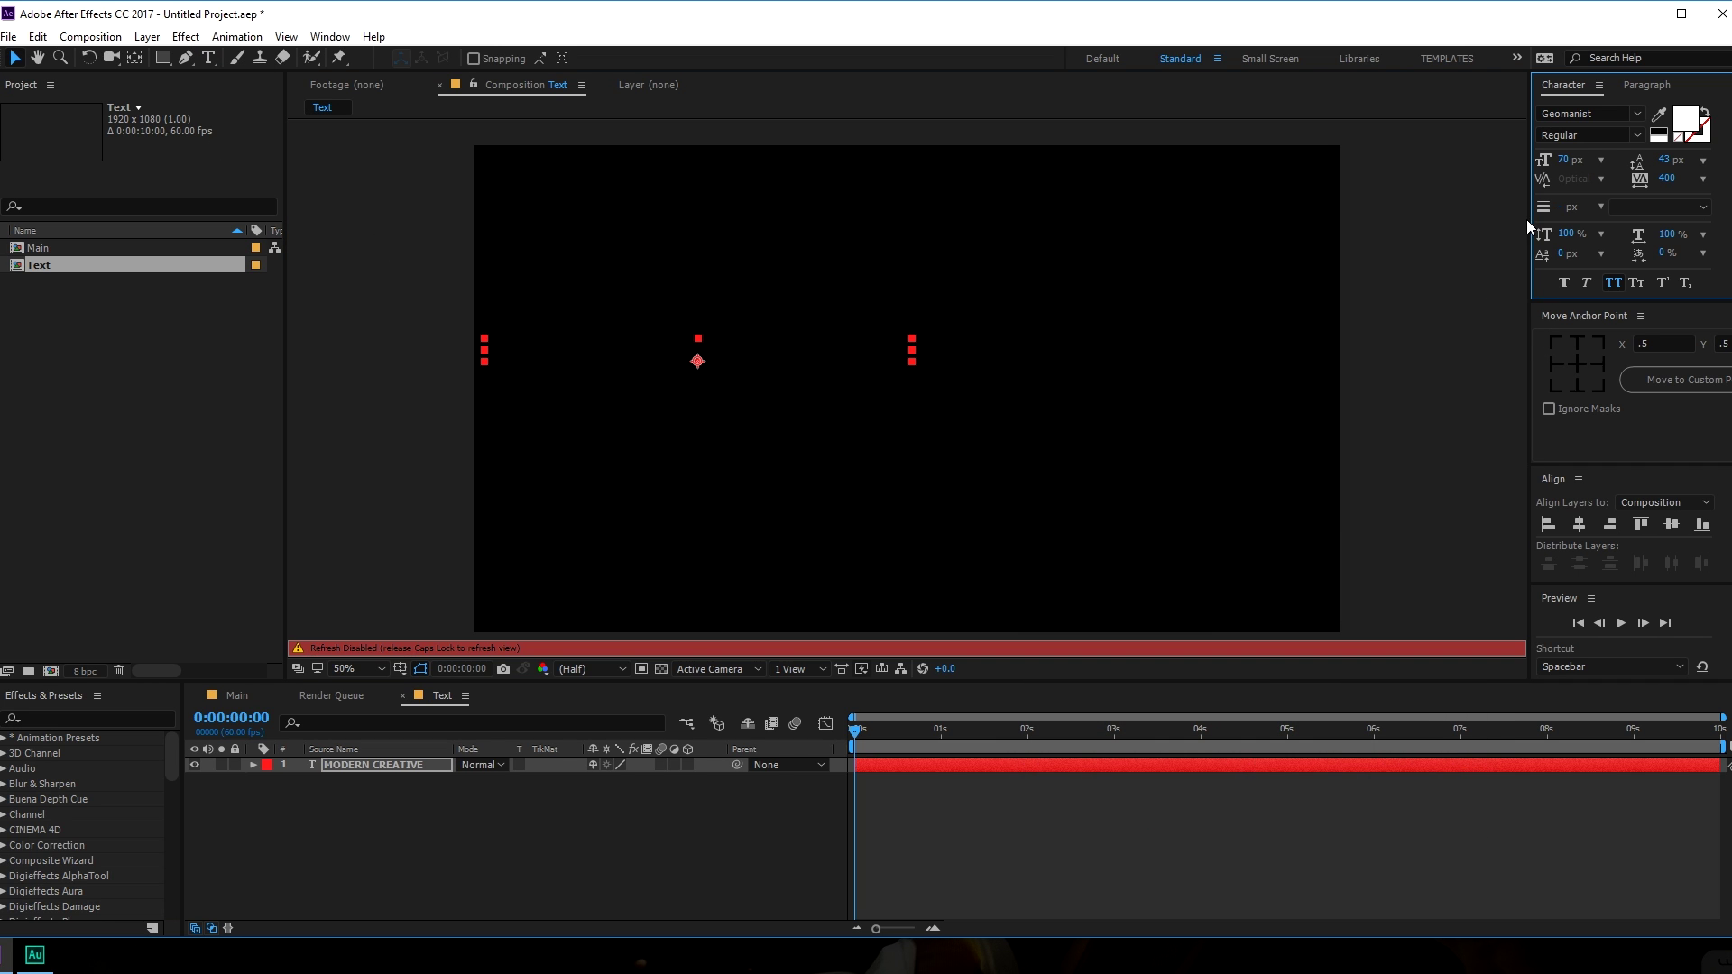
# Centre the title's anchor point and align the layer horizontally and vertically to the middle of the composition.
pyautogui.click(1577, 364)
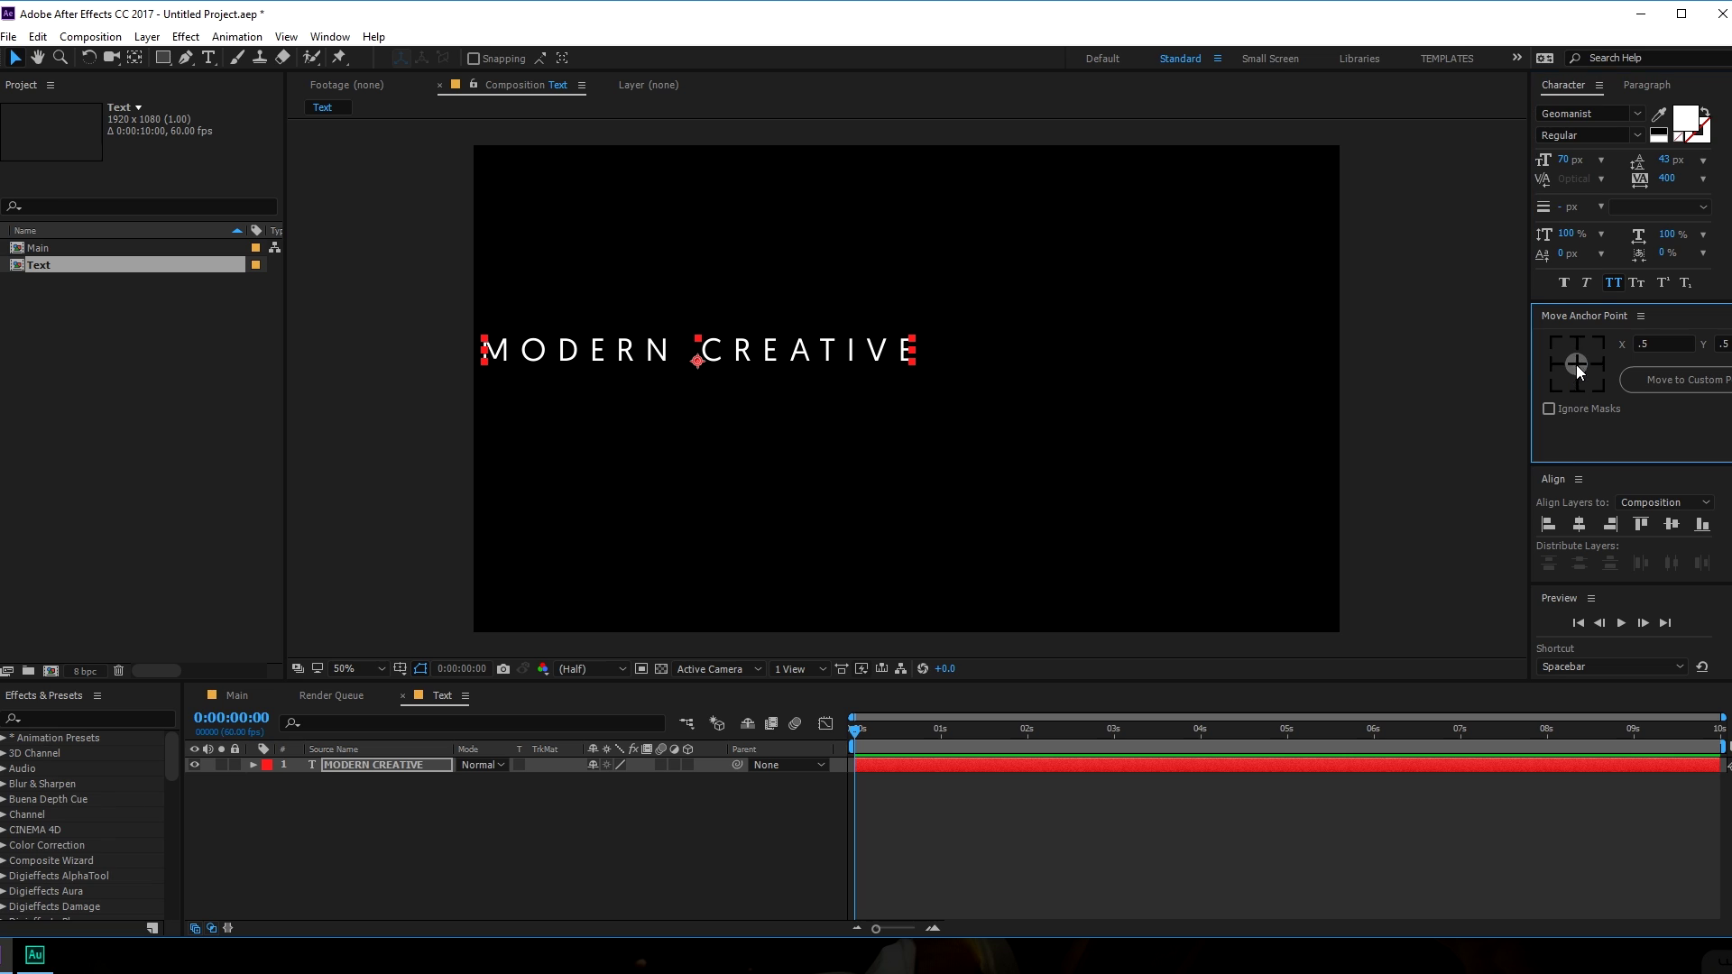
pyautogui.click(1579, 524)
pyautogui.click(1672, 525)
# Change the title's font to Montserrat (OTT) in the Bold style.
pyautogui.click(1606, 110)
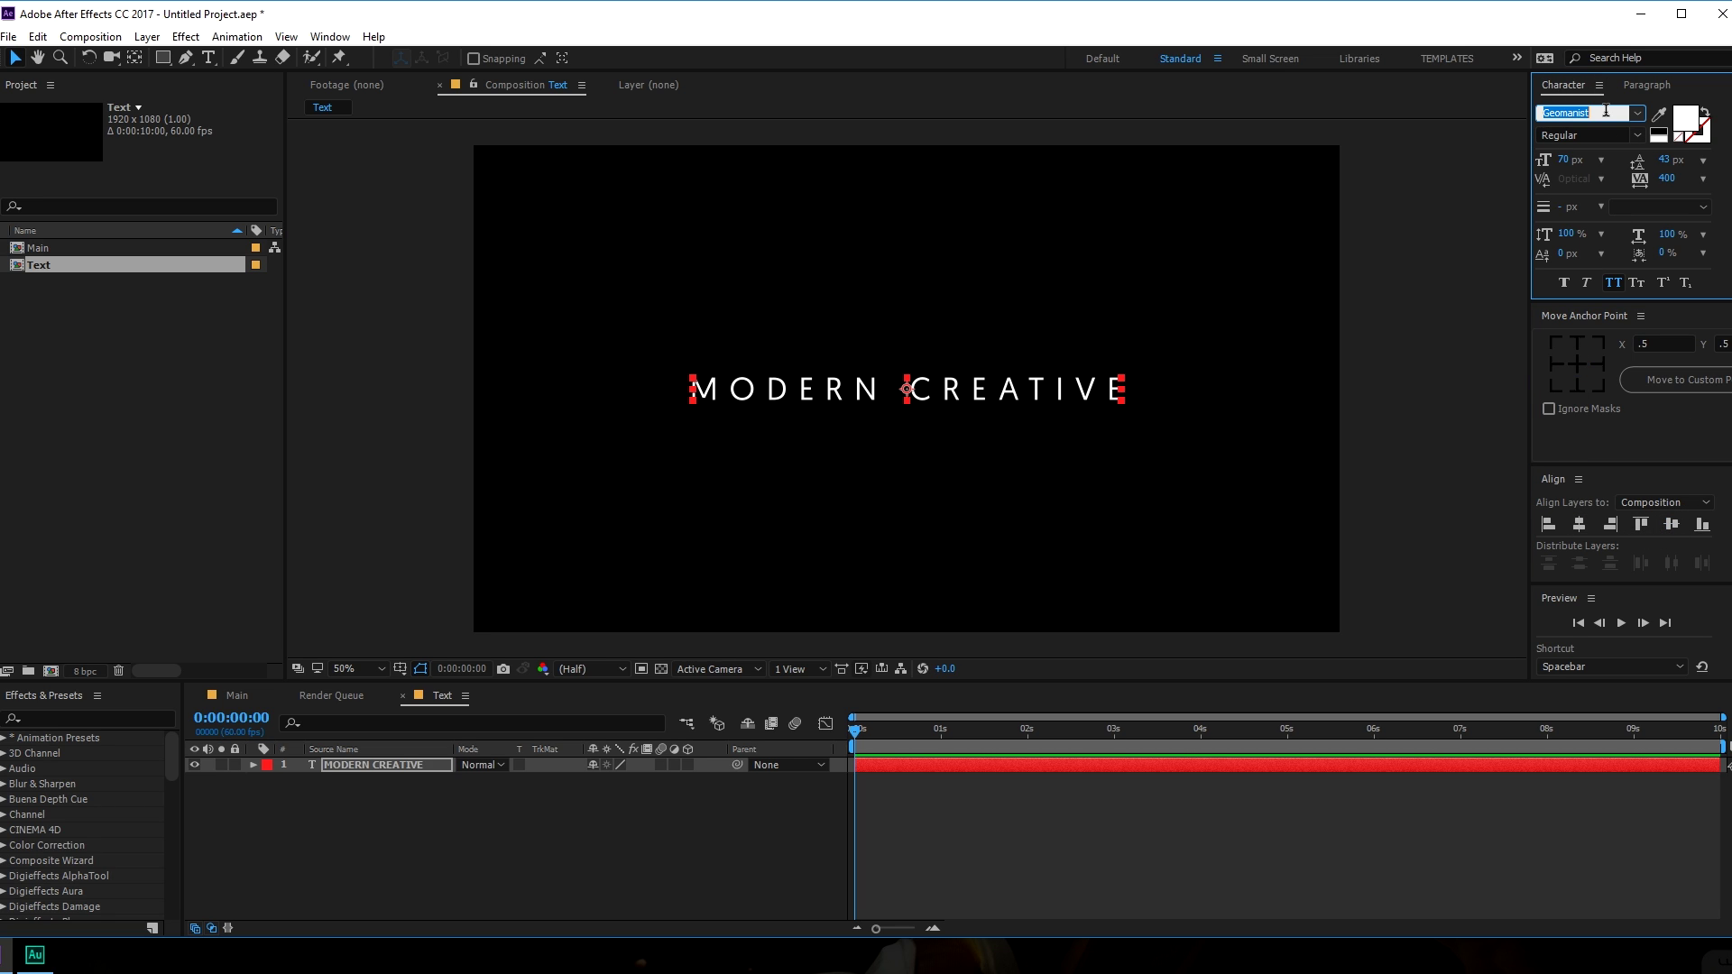
pyautogui.write('Mono')
pyautogui.write('tserrat (OTT')
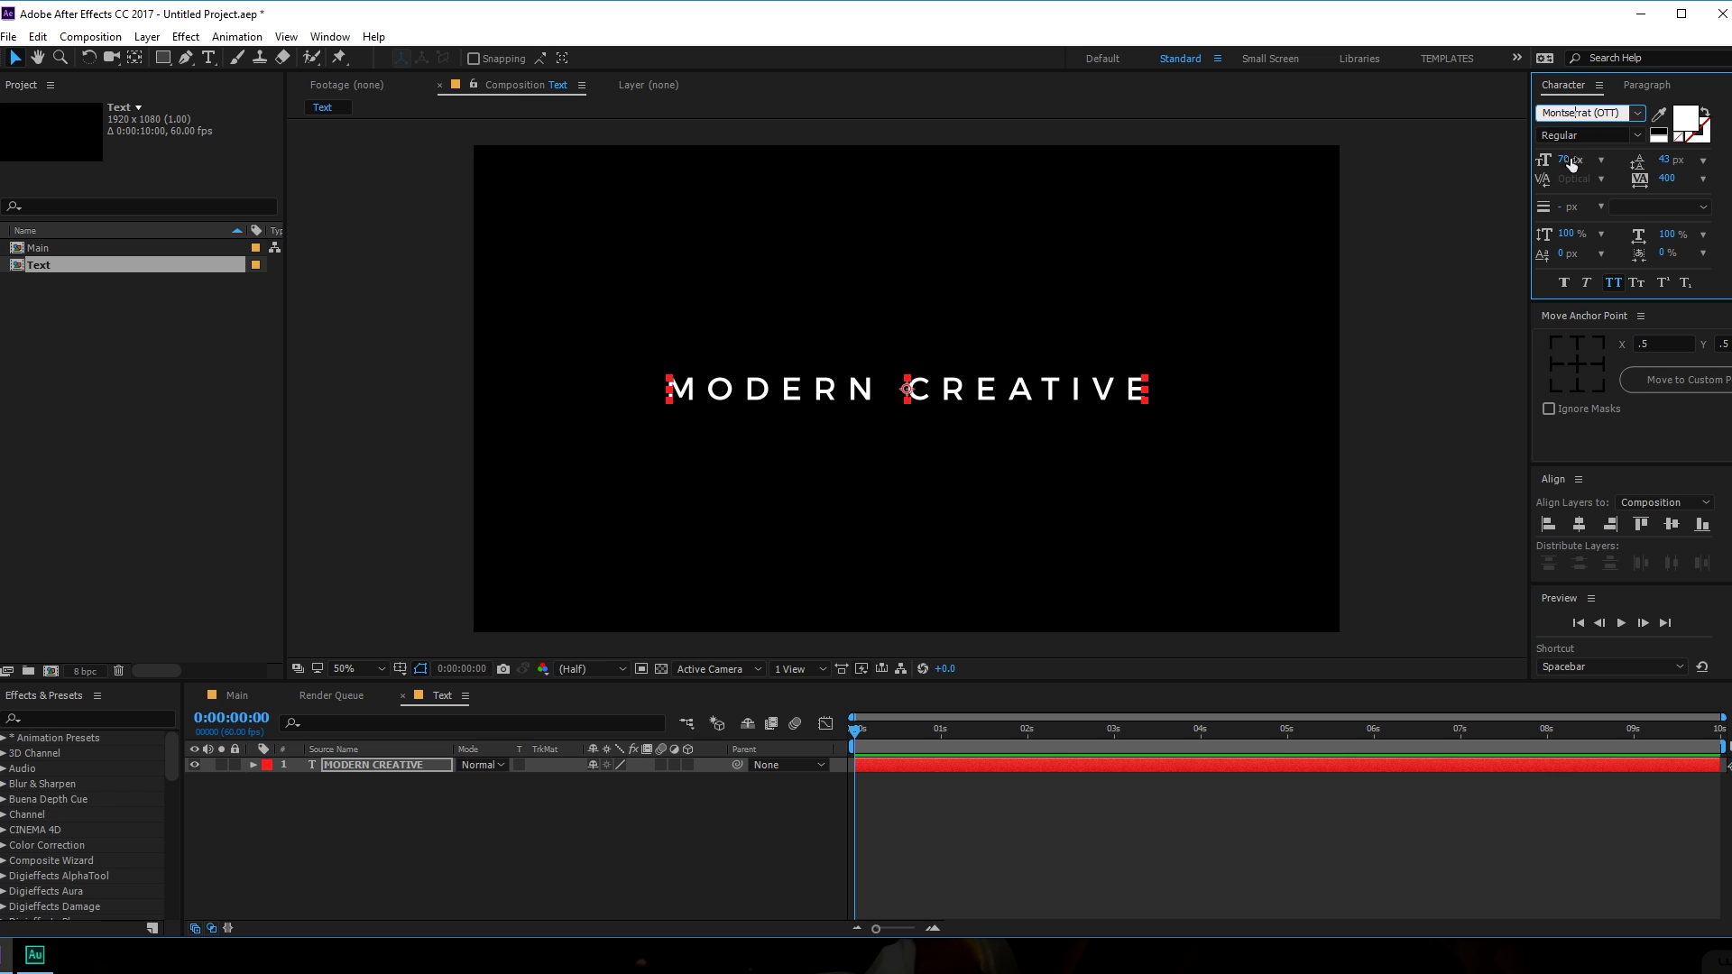
pyautogui.click(1636, 136)
pyautogui.click(1602, 276)
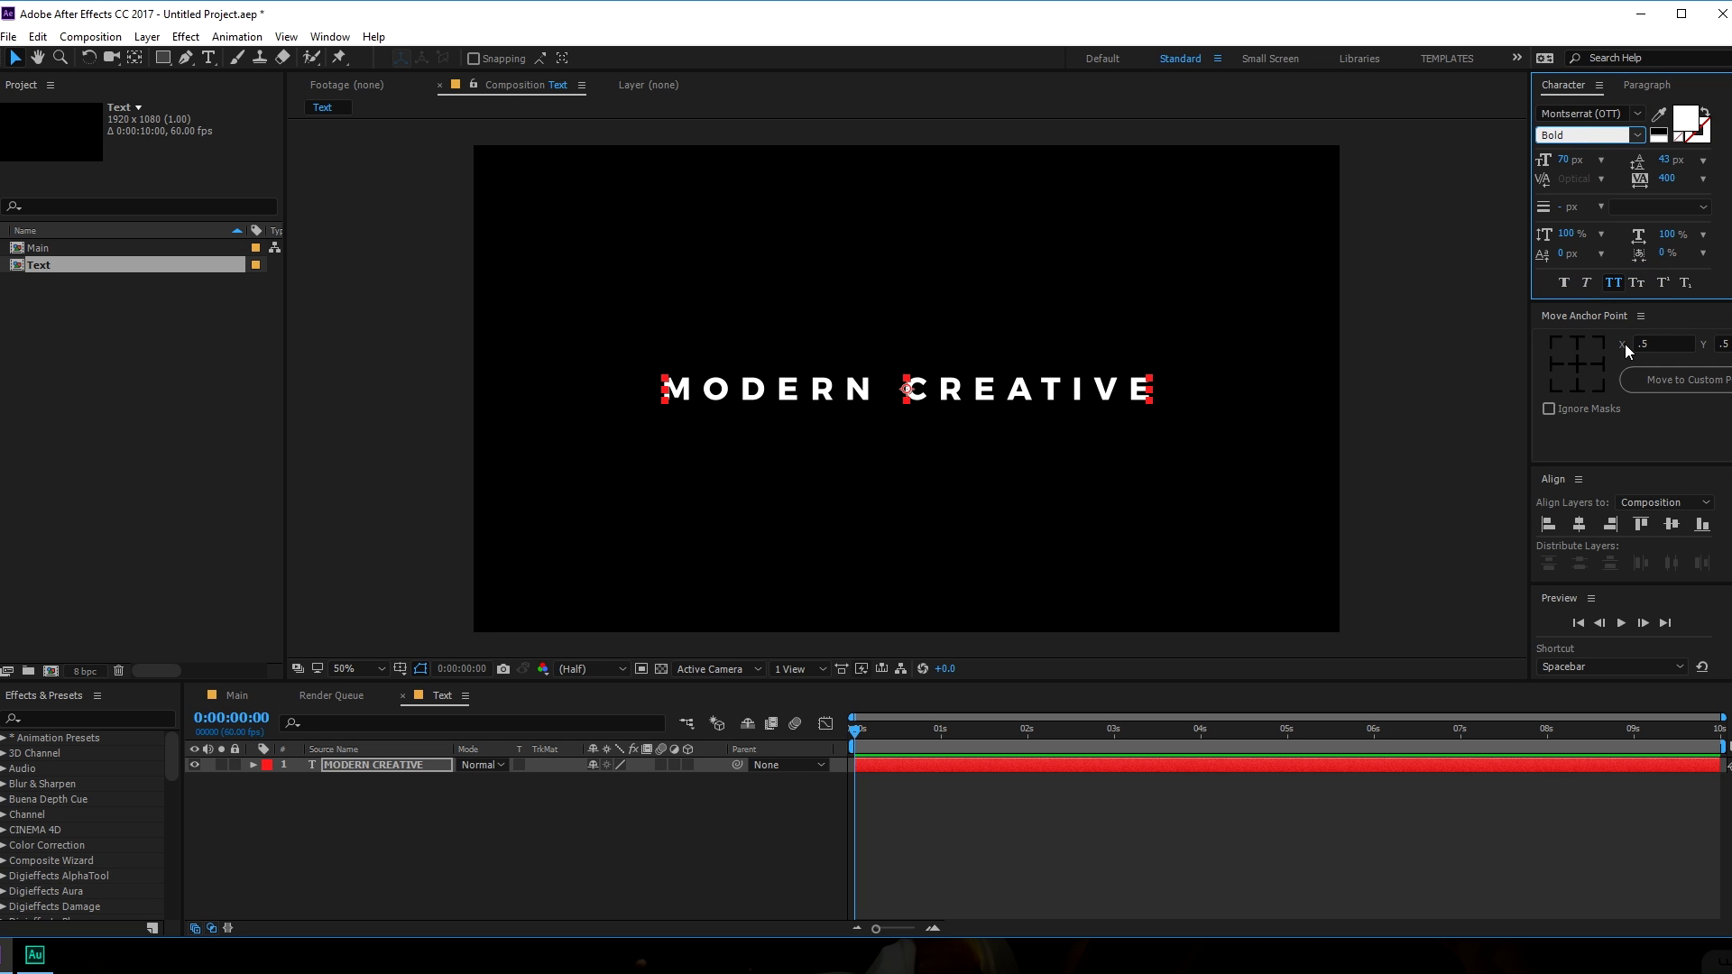
# Set the title's font size to 84 px and its tracking to 84.
pyautogui.moveTo(1570, 160); pyautogui.dragTo(1405, 204)
pyautogui.click(518, 818)
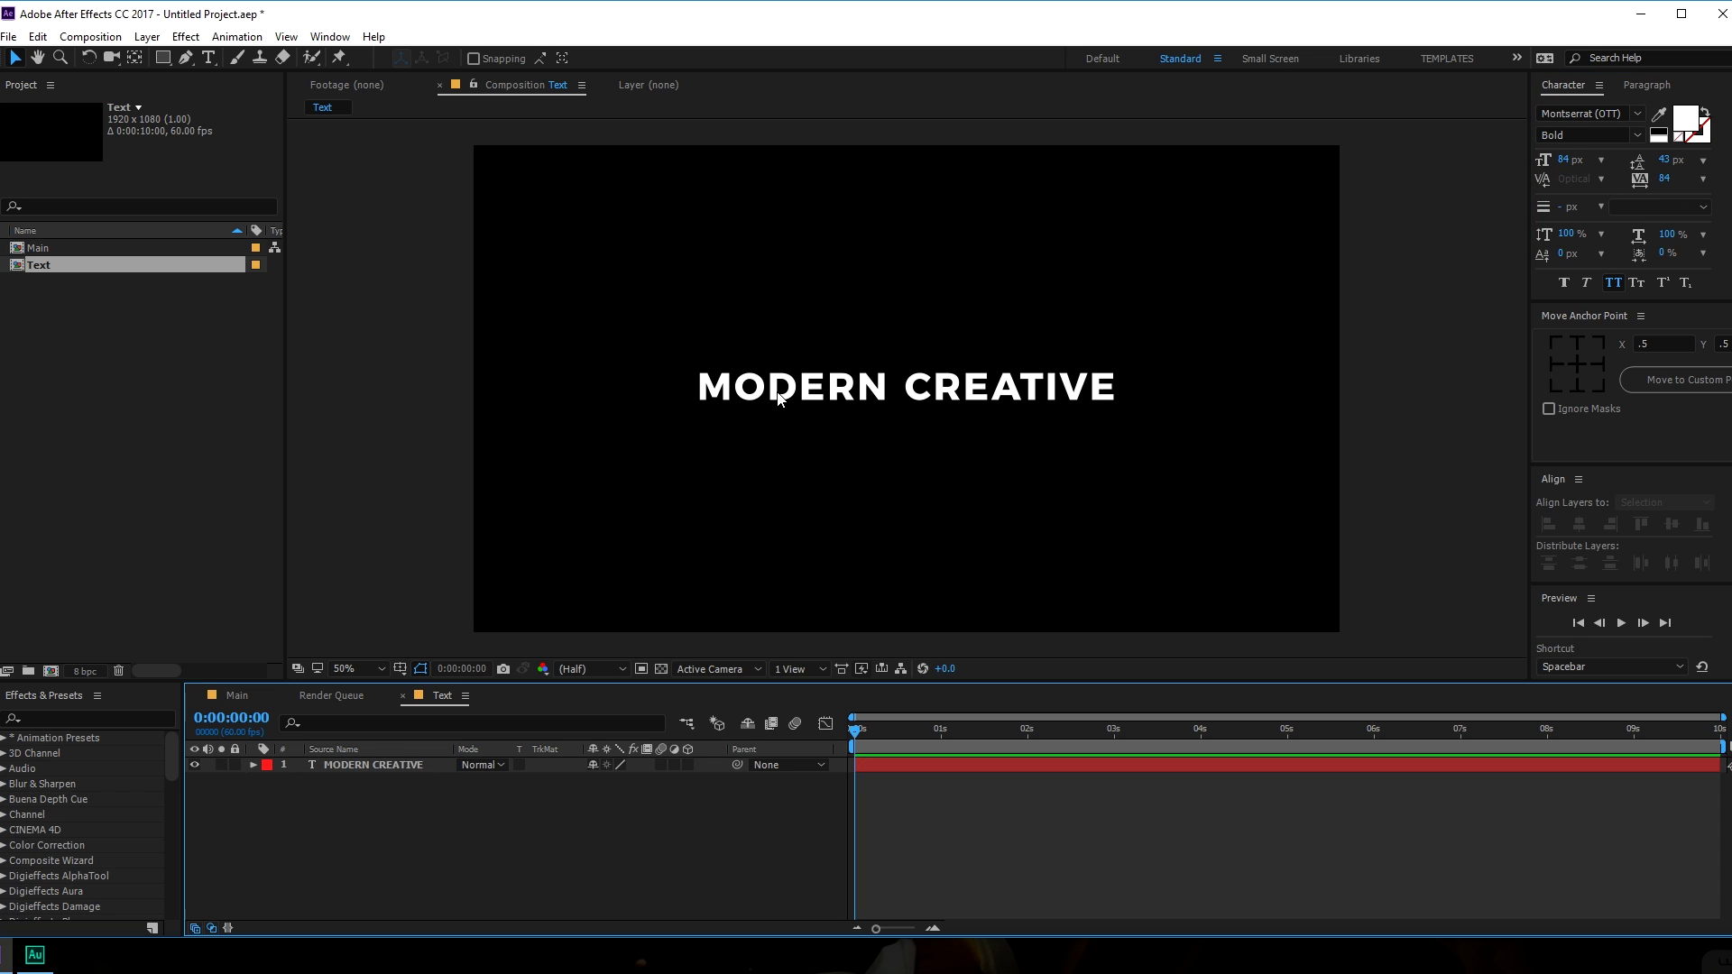
pyautogui.press('.')
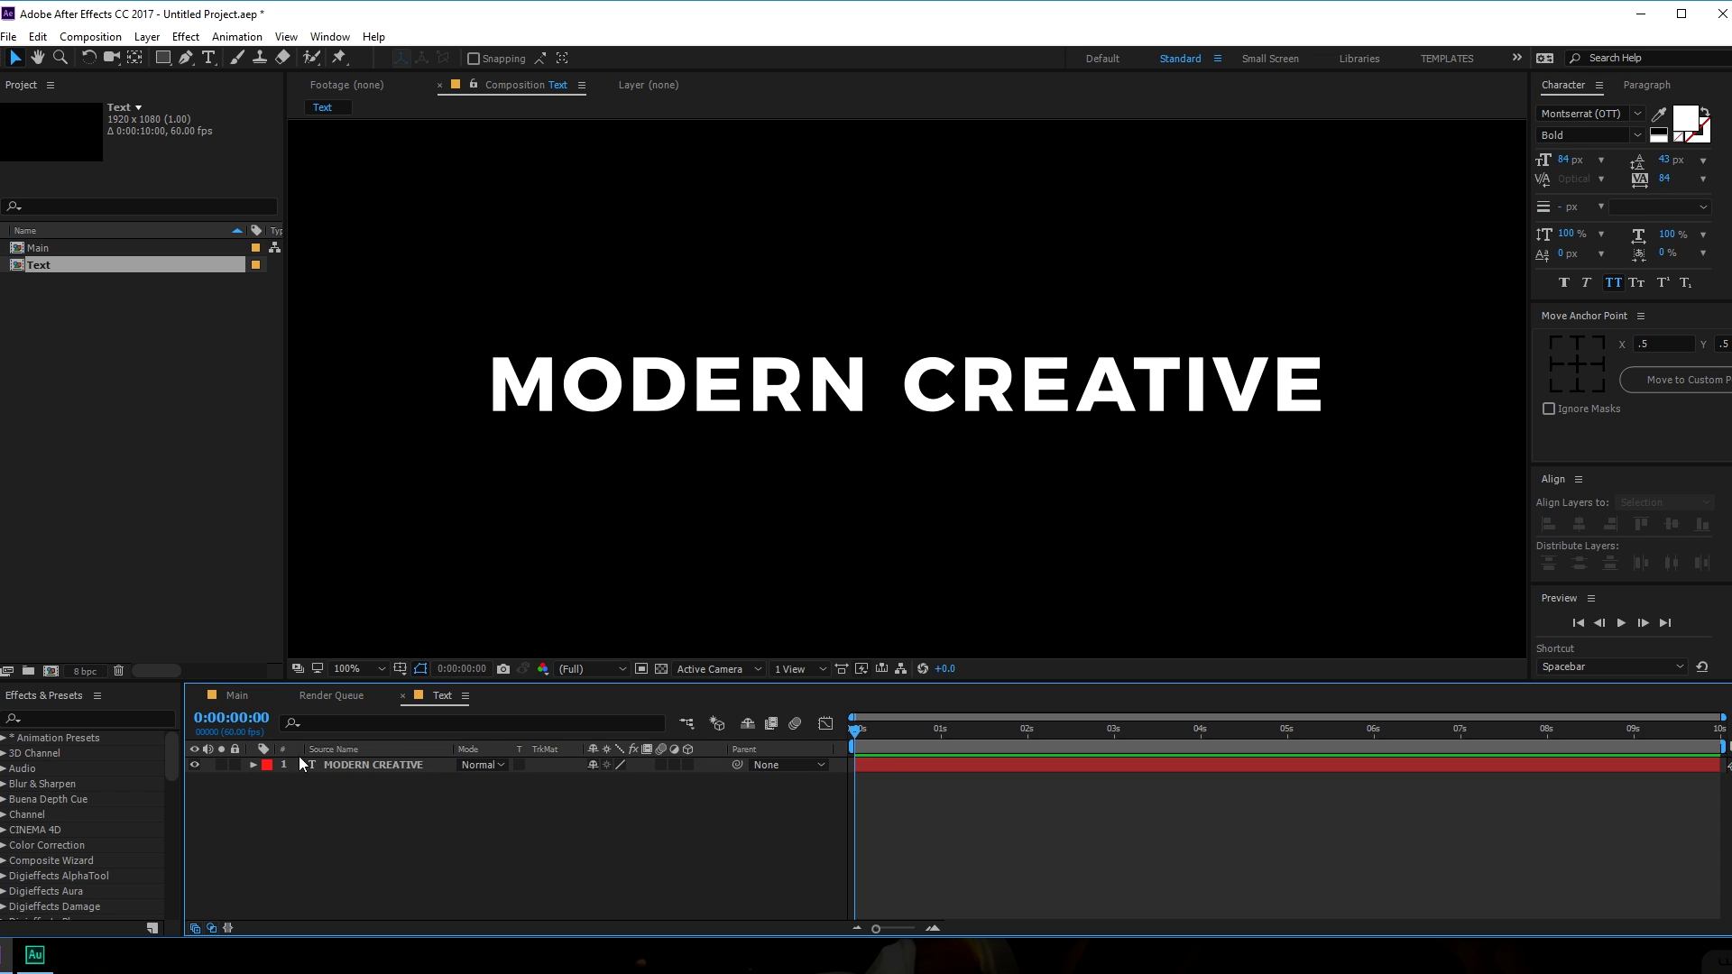
pyautogui.press(',')
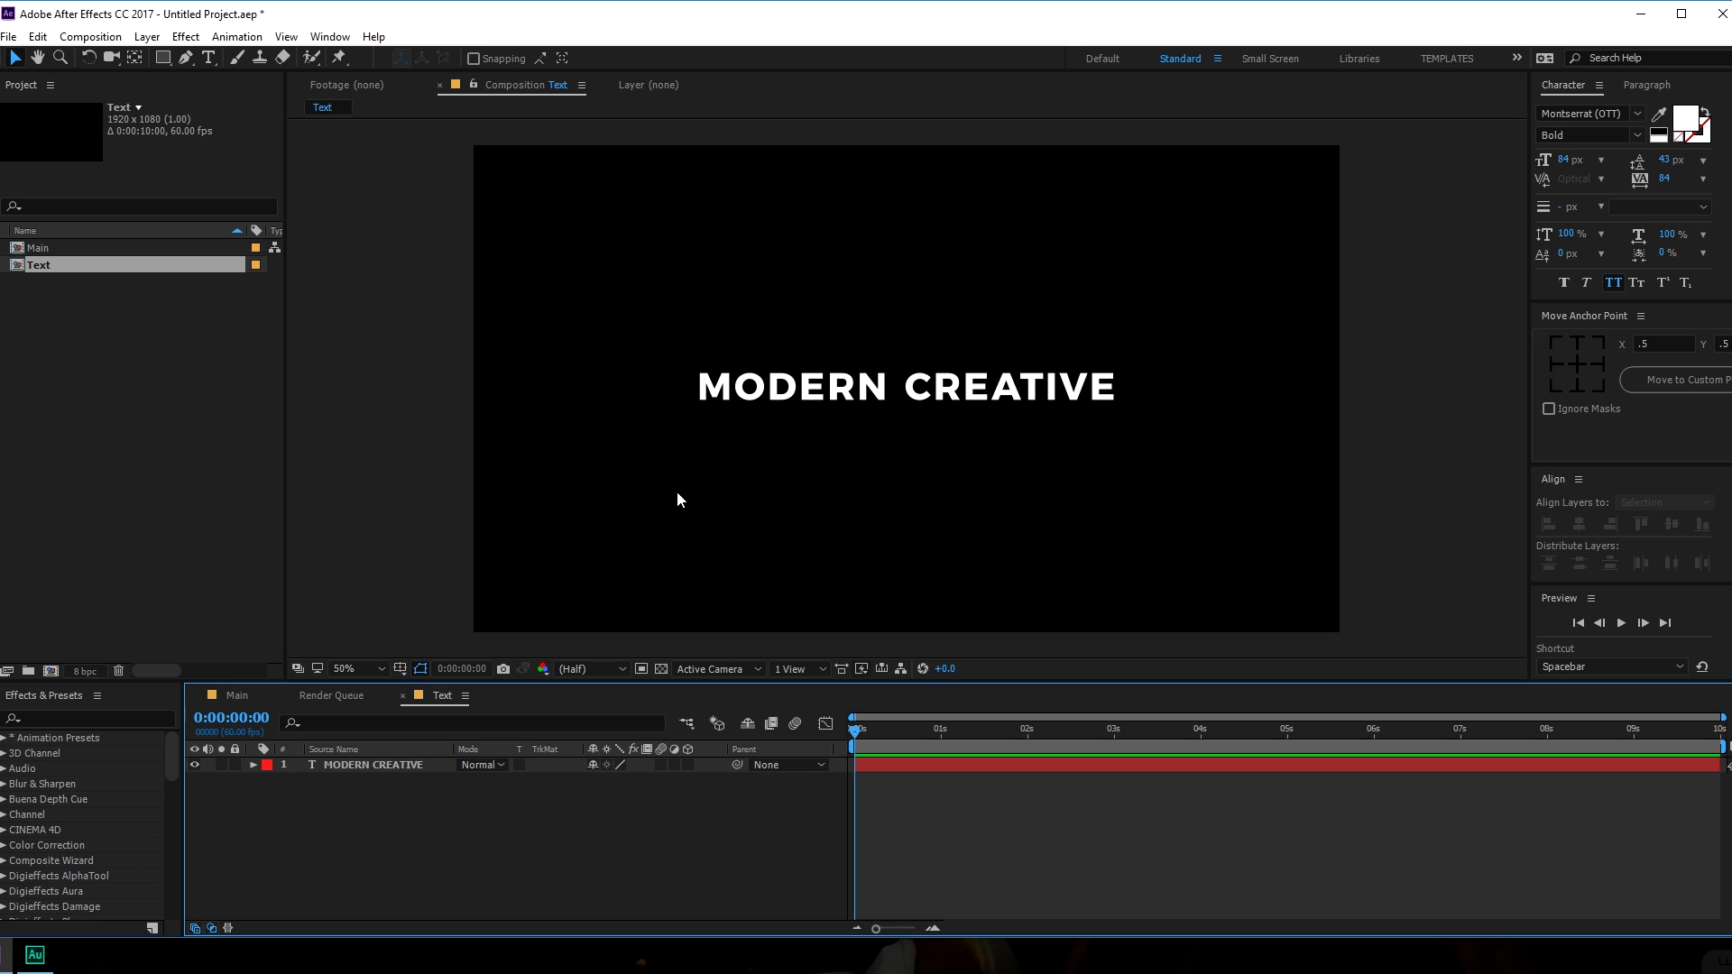
# Place the Text composition as a layer in the Main composition.
pyautogui.click(236, 696)
pyautogui.click(289, 696)
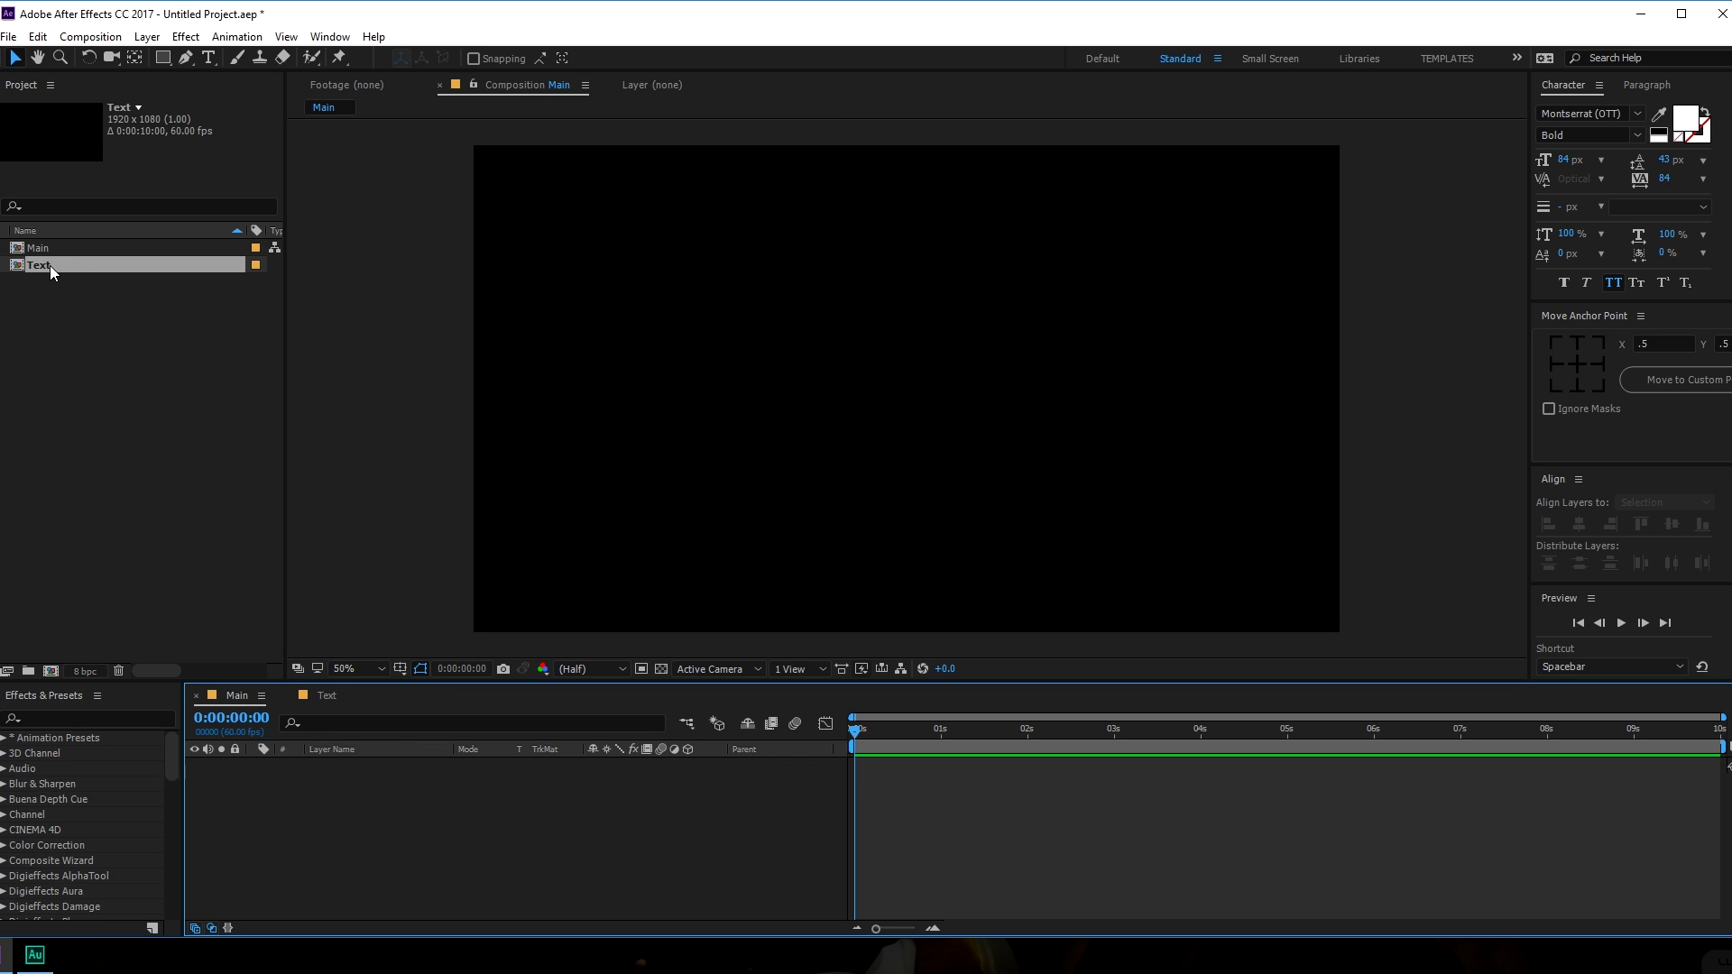
pyautogui.click(50, 265)
pyautogui.moveTo(45, 264); pyautogui.dragTo(343, 884)
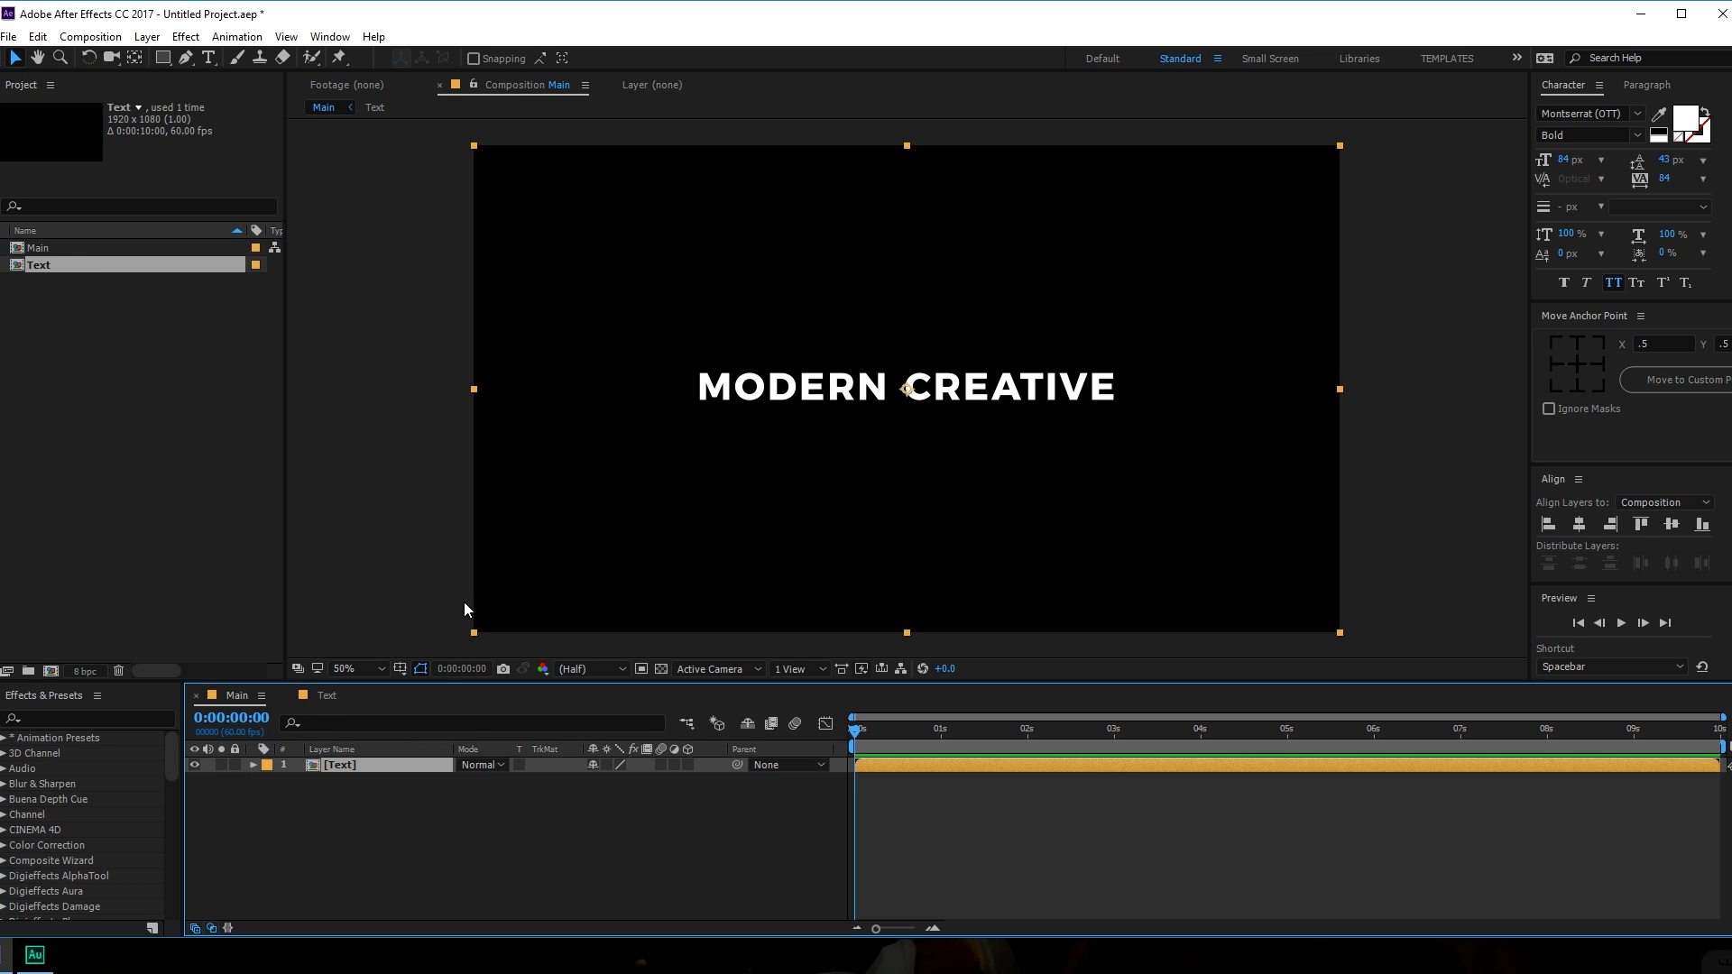
# Enlarge the title inside the Text composition to 95 px, recentre it in the frame, and return to the Main composition.
pyautogui.doubleClick(340, 763)
pyautogui.moveTo(1562, 162); pyautogui.dragTo(1594, 164)
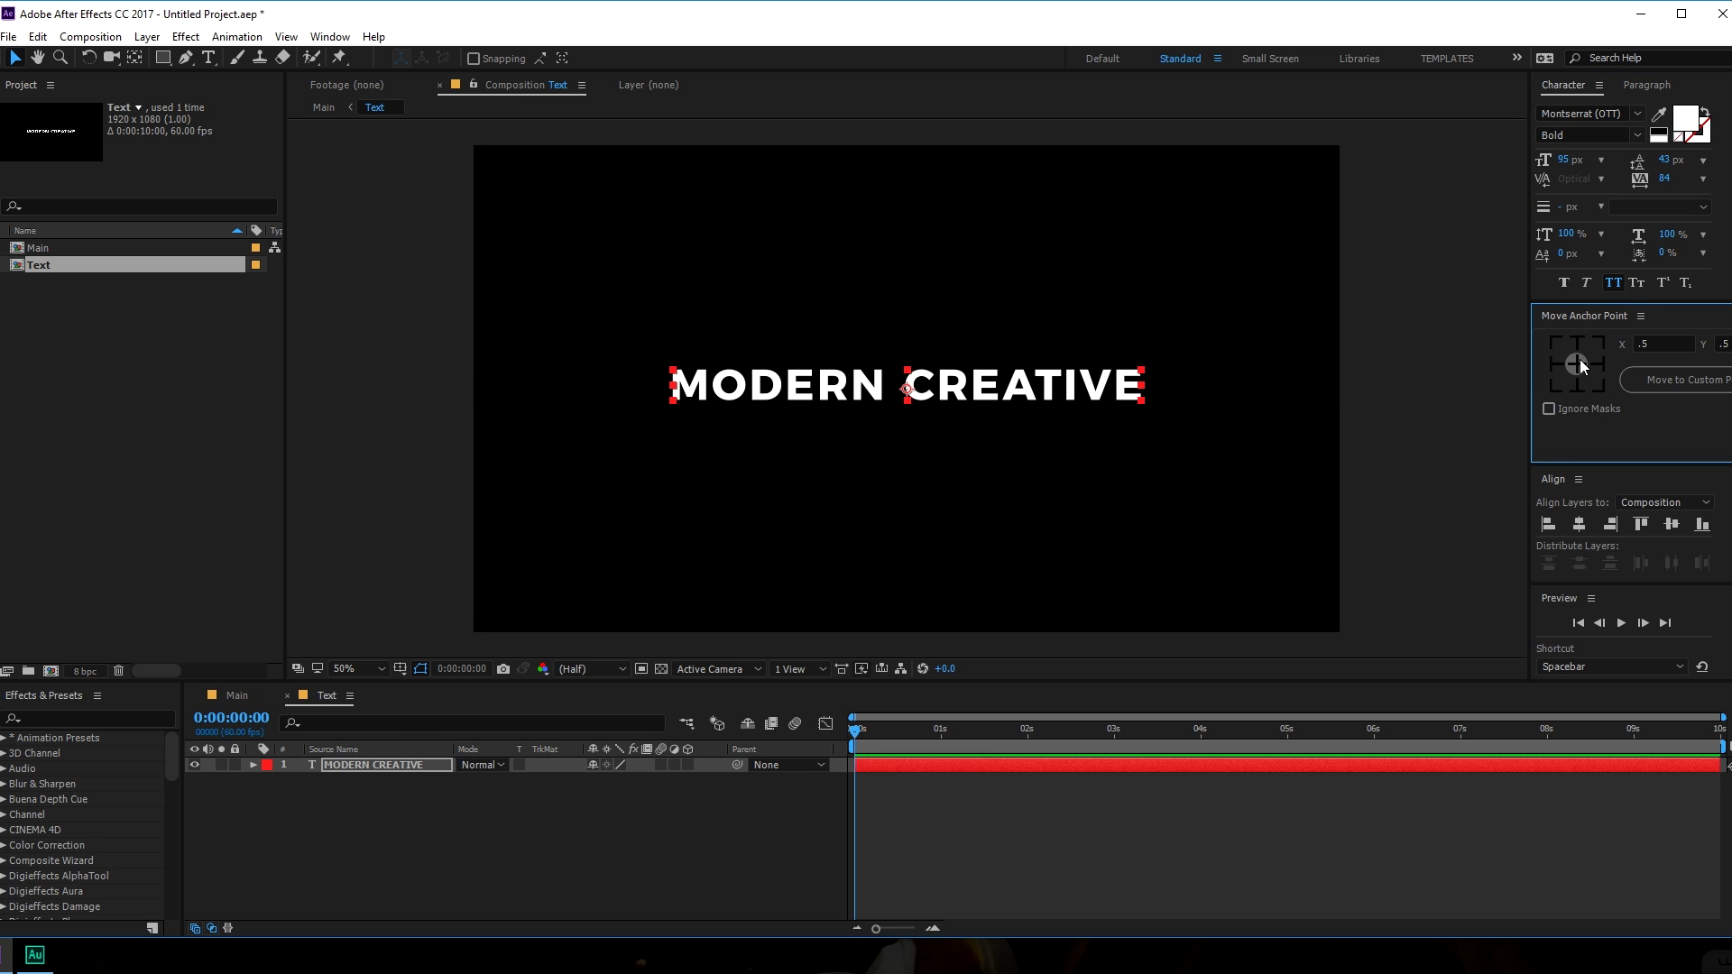
pyautogui.click(1587, 525)
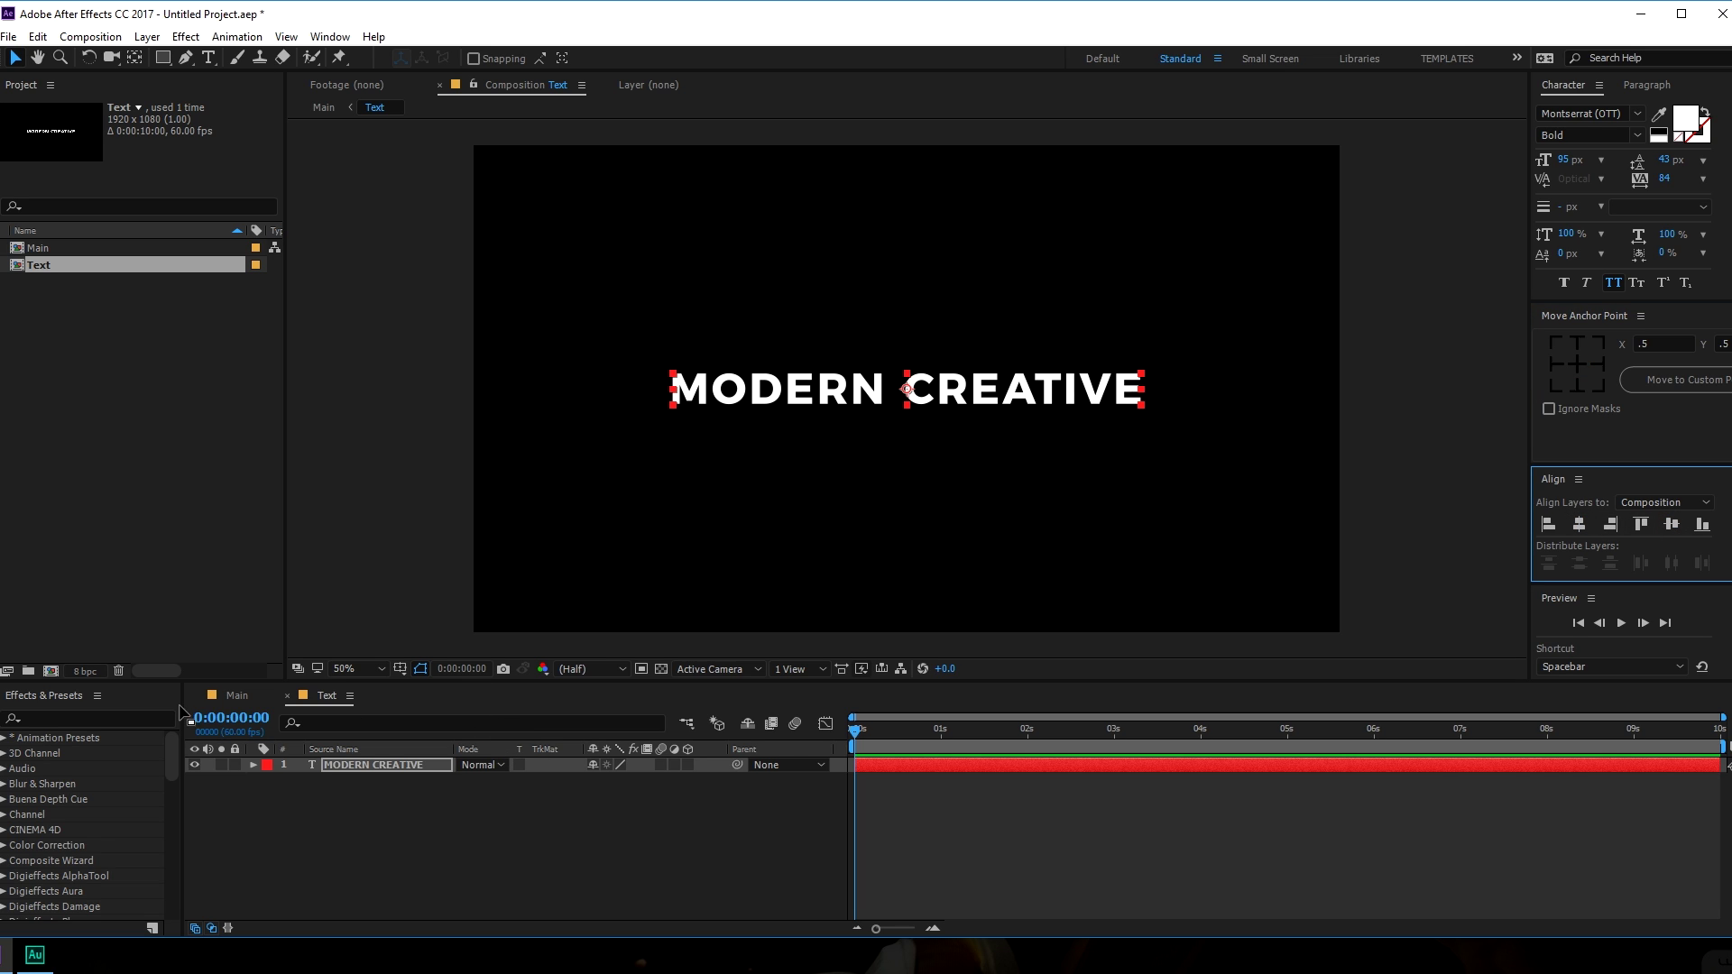
pyautogui.click(250, 696)
pyautogui.click(443, 822)
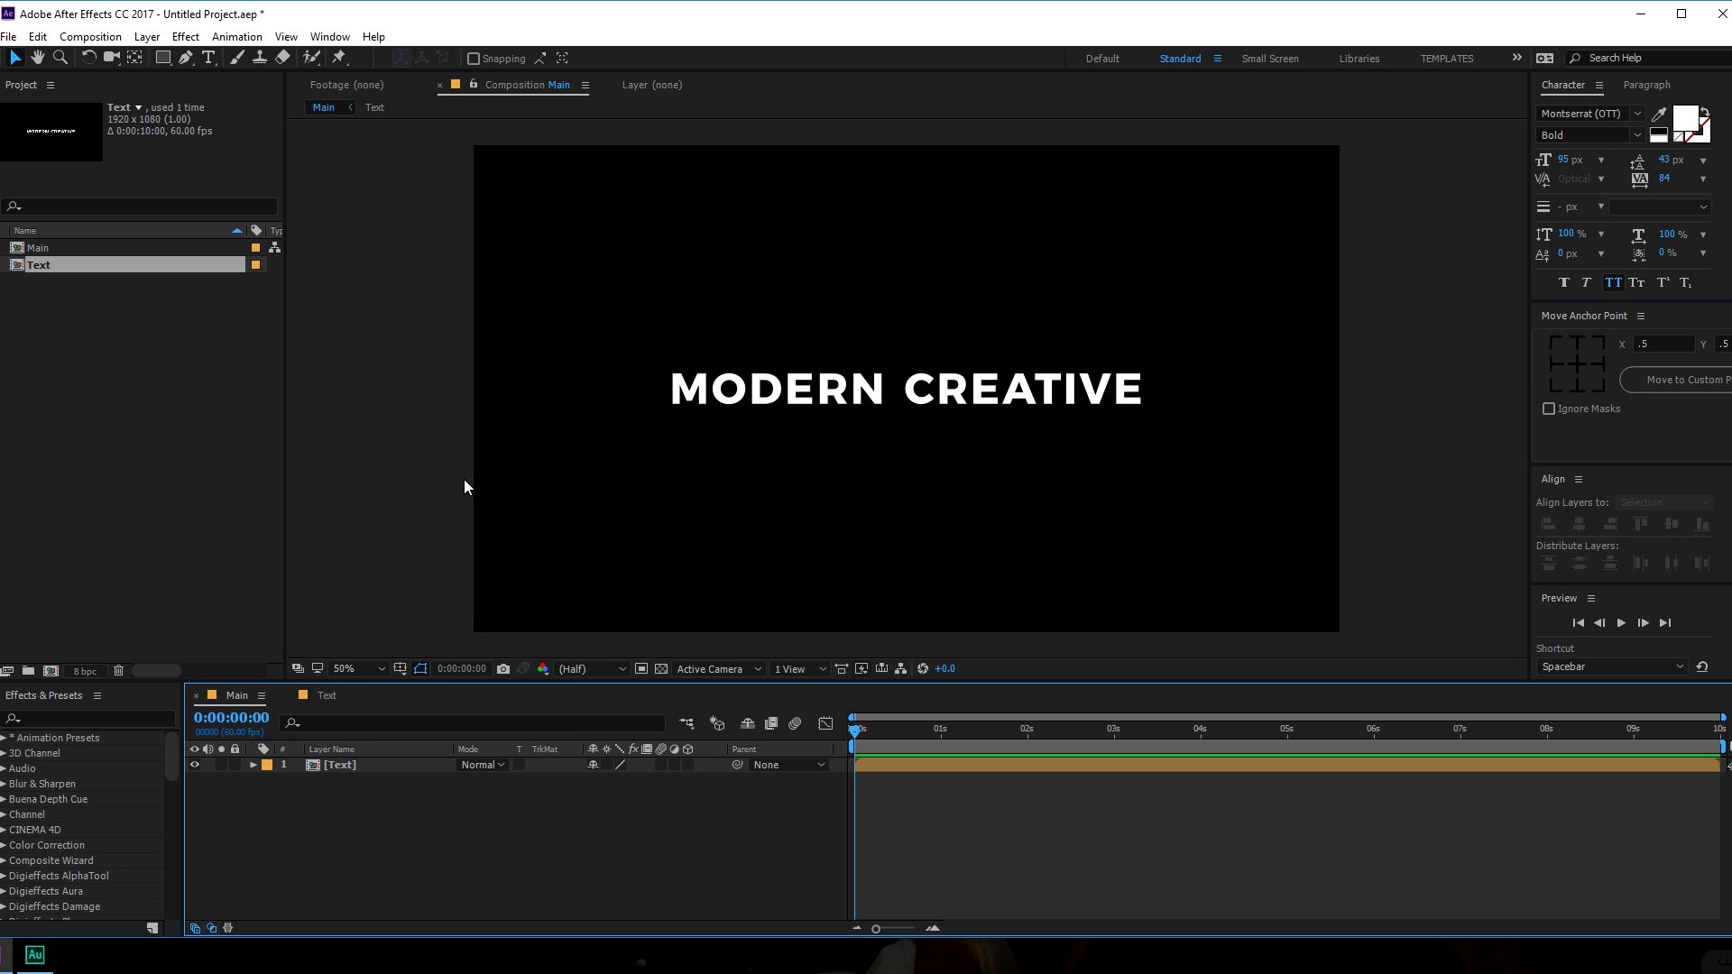
# Draw a rectangle shape about 1124 by 164 px around the title in Main, with a 20 px stroke.
pyautogui.click(162, 58)
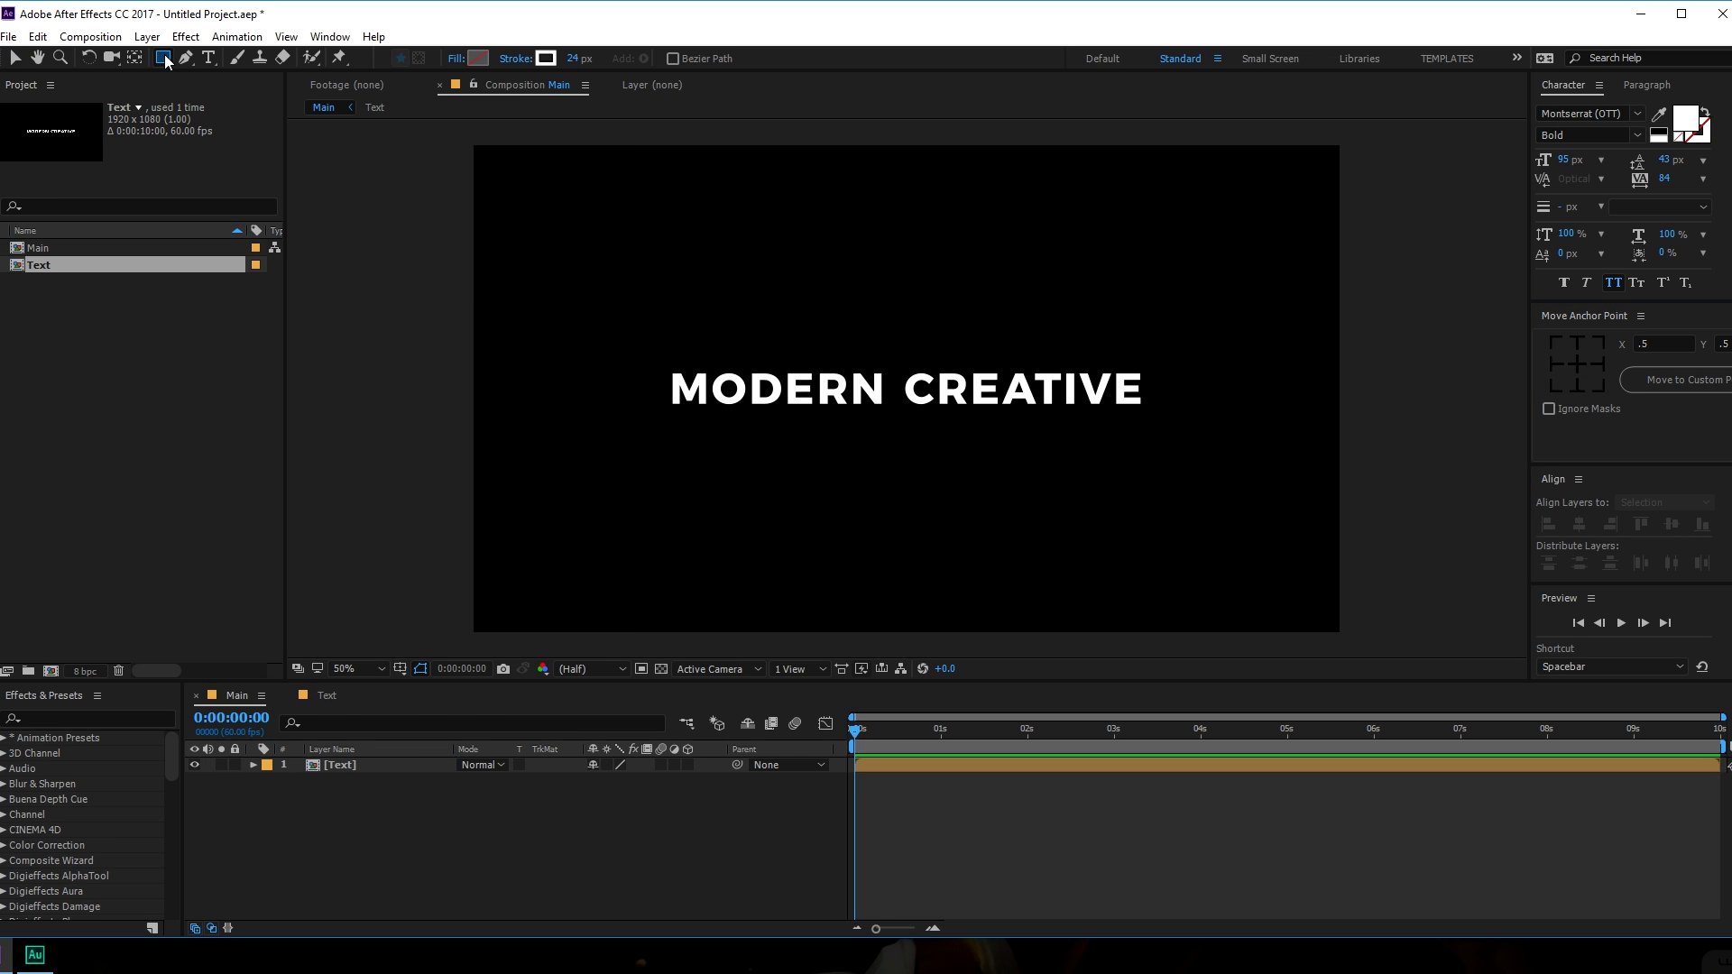
pyautogui.click(575, 60)
pyautogui.write('20')
pyautogui.press('Return')
pyautogui.moveTo(651, 351)
pyautogui.mouseDown()
pyautogui.moveTo(672, 379)
pyautogui.moveTo(983, 433)
pyautogui.moveTo(1164, 427)
pyautogui.mouseUp()
pyautogui.click(14, 57)
pyautogui.click(282, 838)
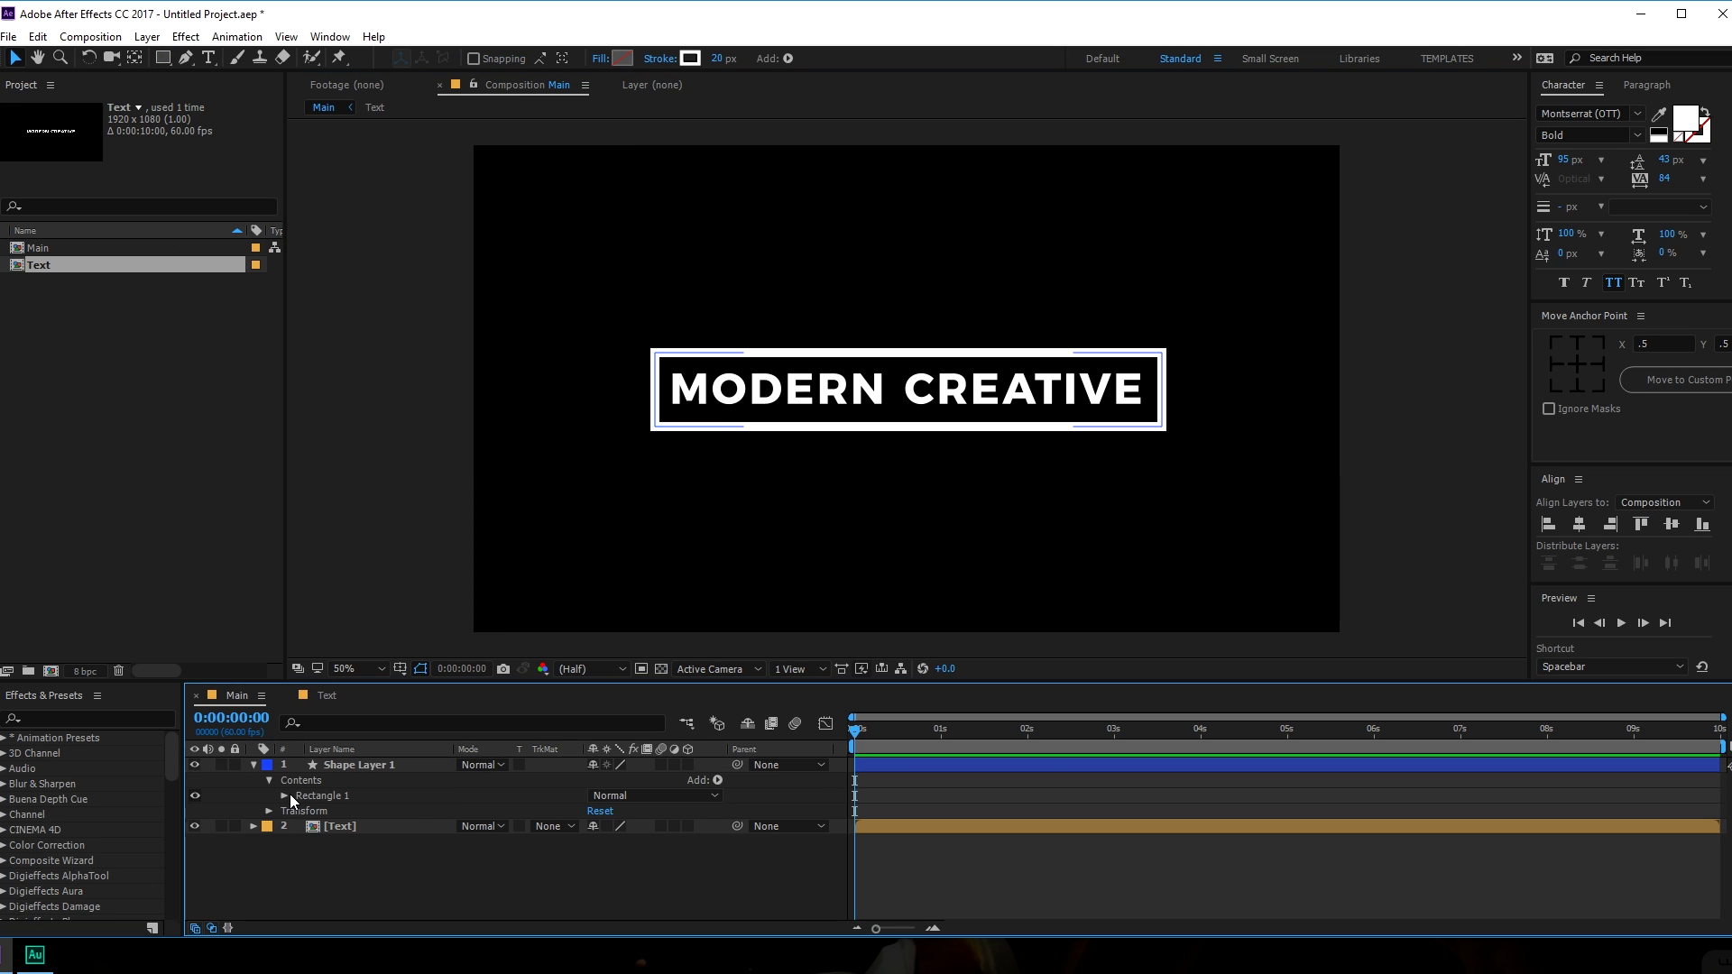
# Set the Size of the shape layer's Rectangle Path 1 to 1162 by 193.
pyautogui.click(284, 796)
pyautogui.click(300, 811)
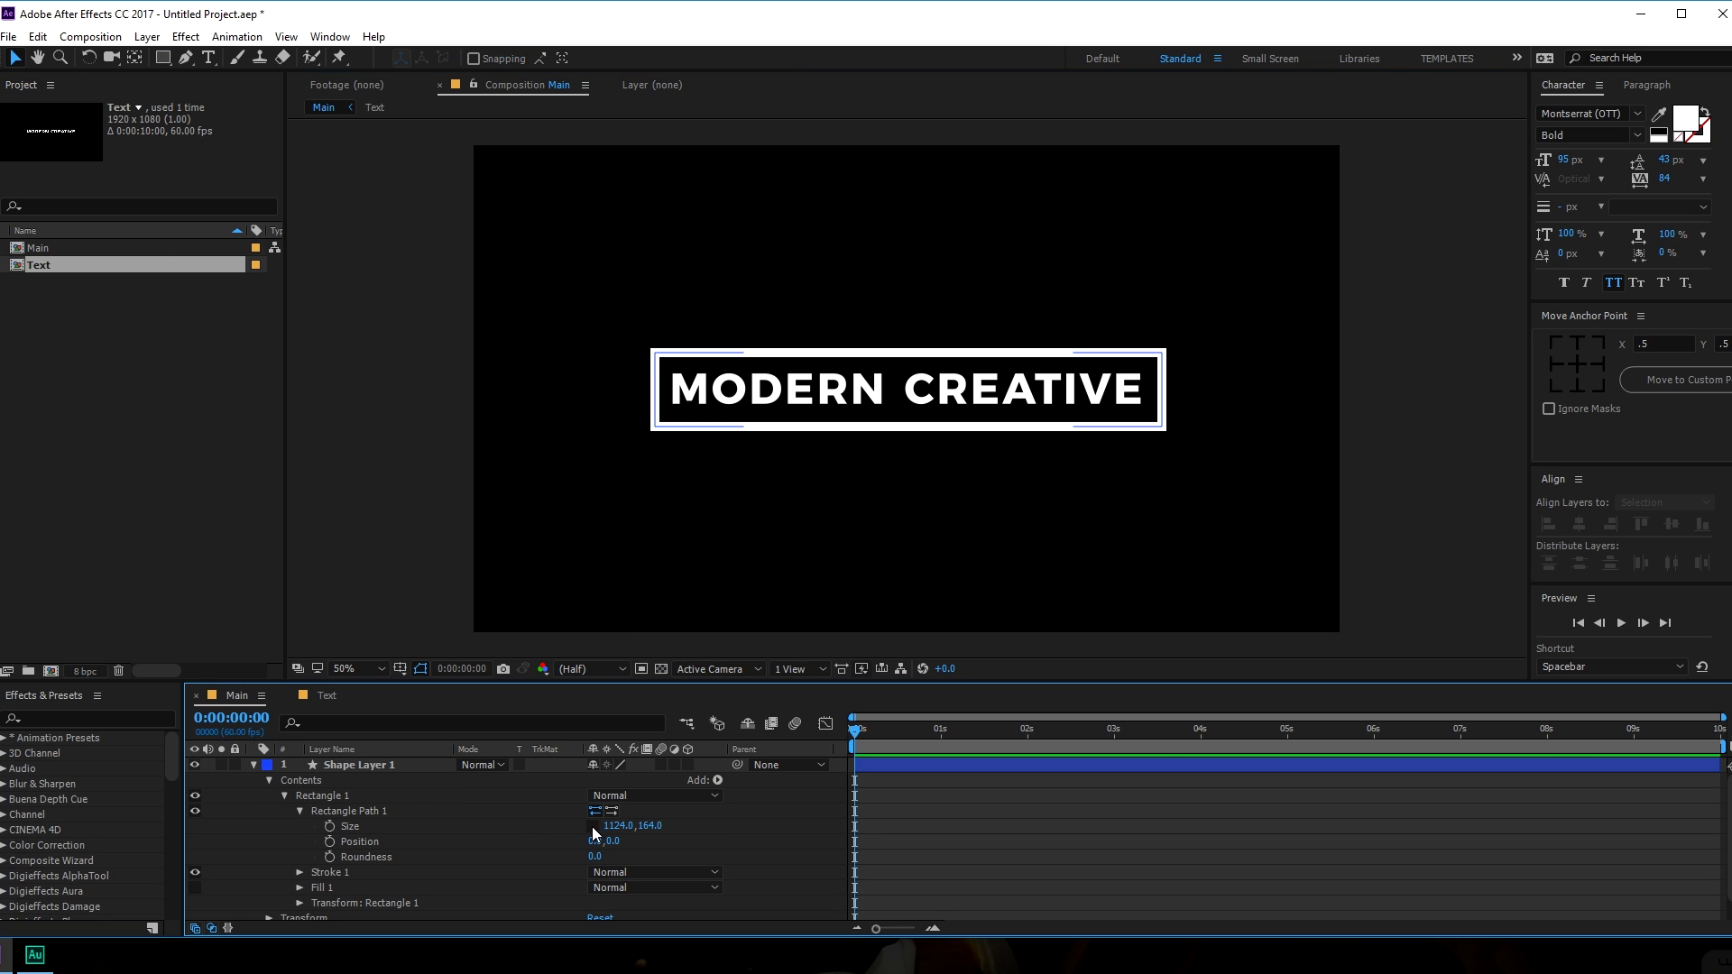
pyautogui.moveTo(618, 825); pyautogui.dragTo(681, 823)
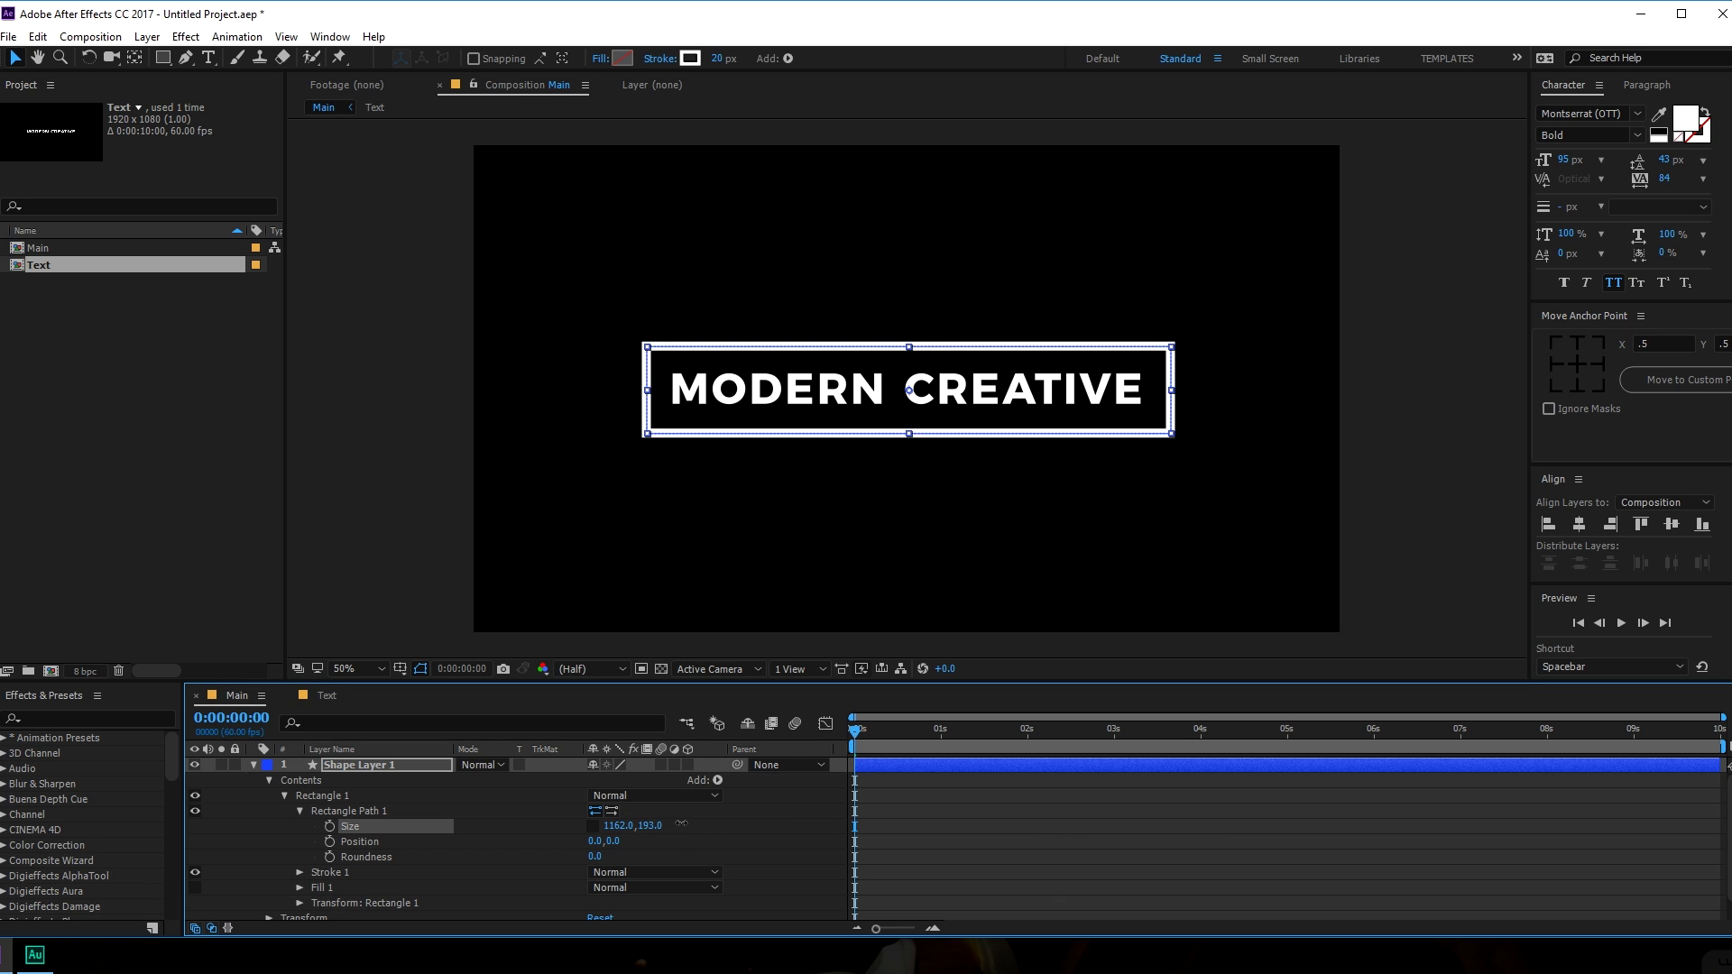
# Centre the shape layer's anchor point and align the rectangle horizontally and vertically to the composition's middle.
pyautogui.click(1573, 365)
pyautogui.click(1579, 524)
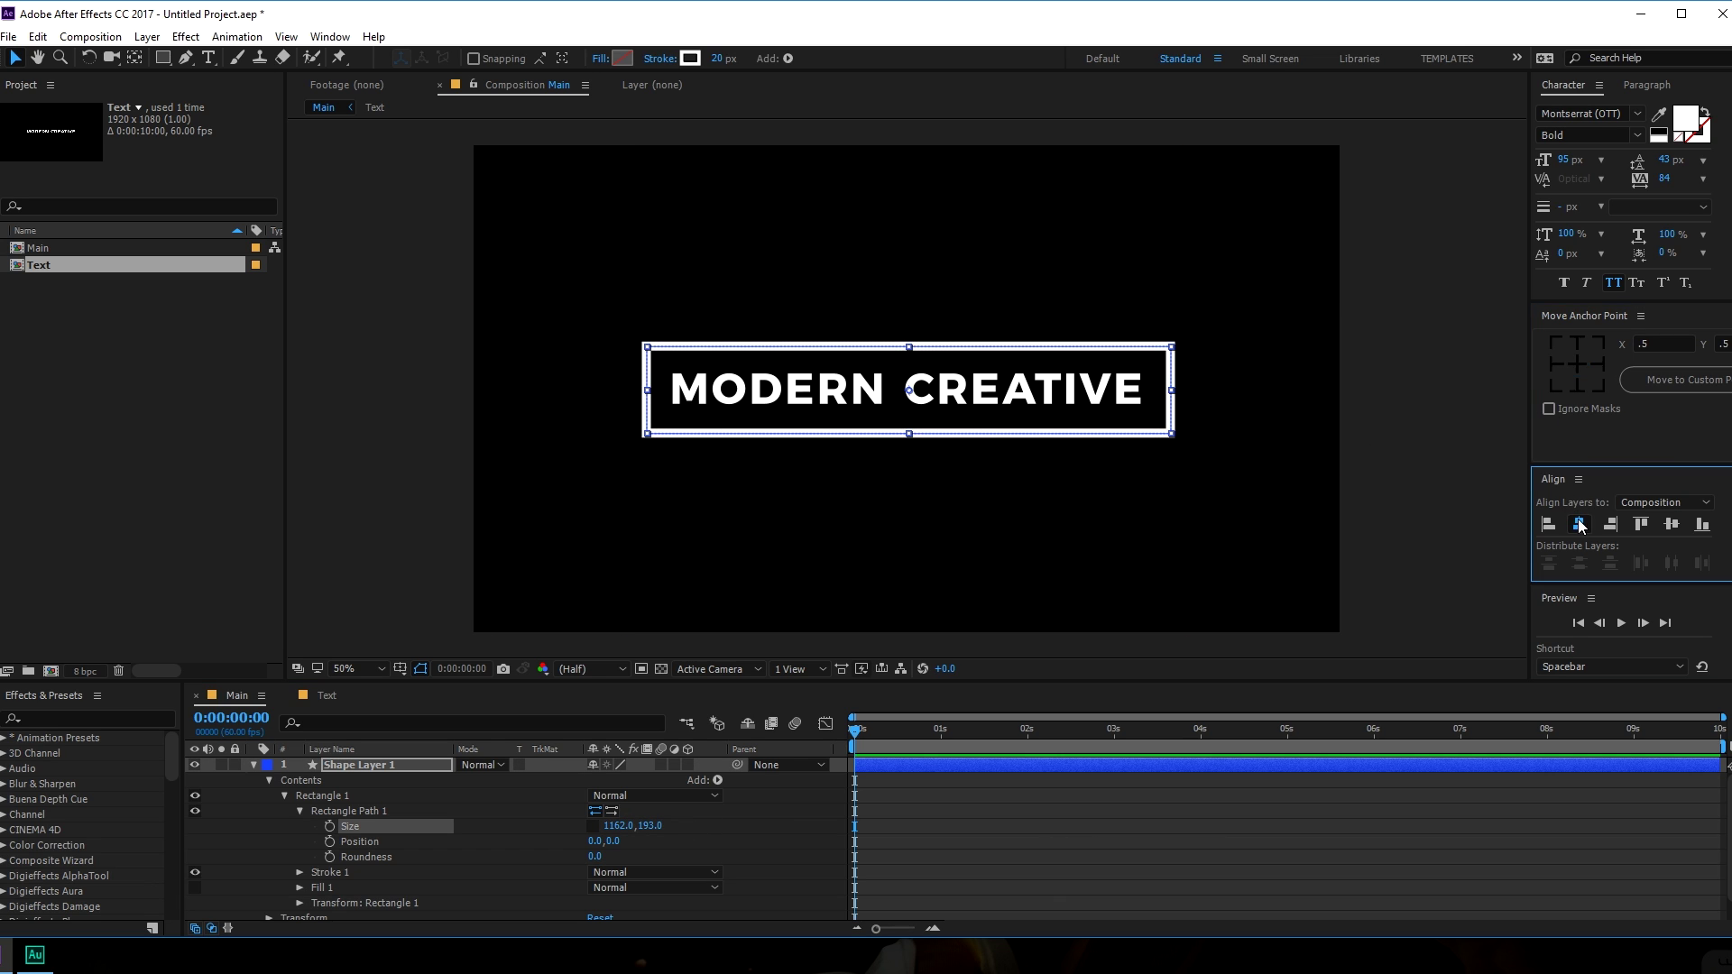
pyautogui.click(1672, 524)
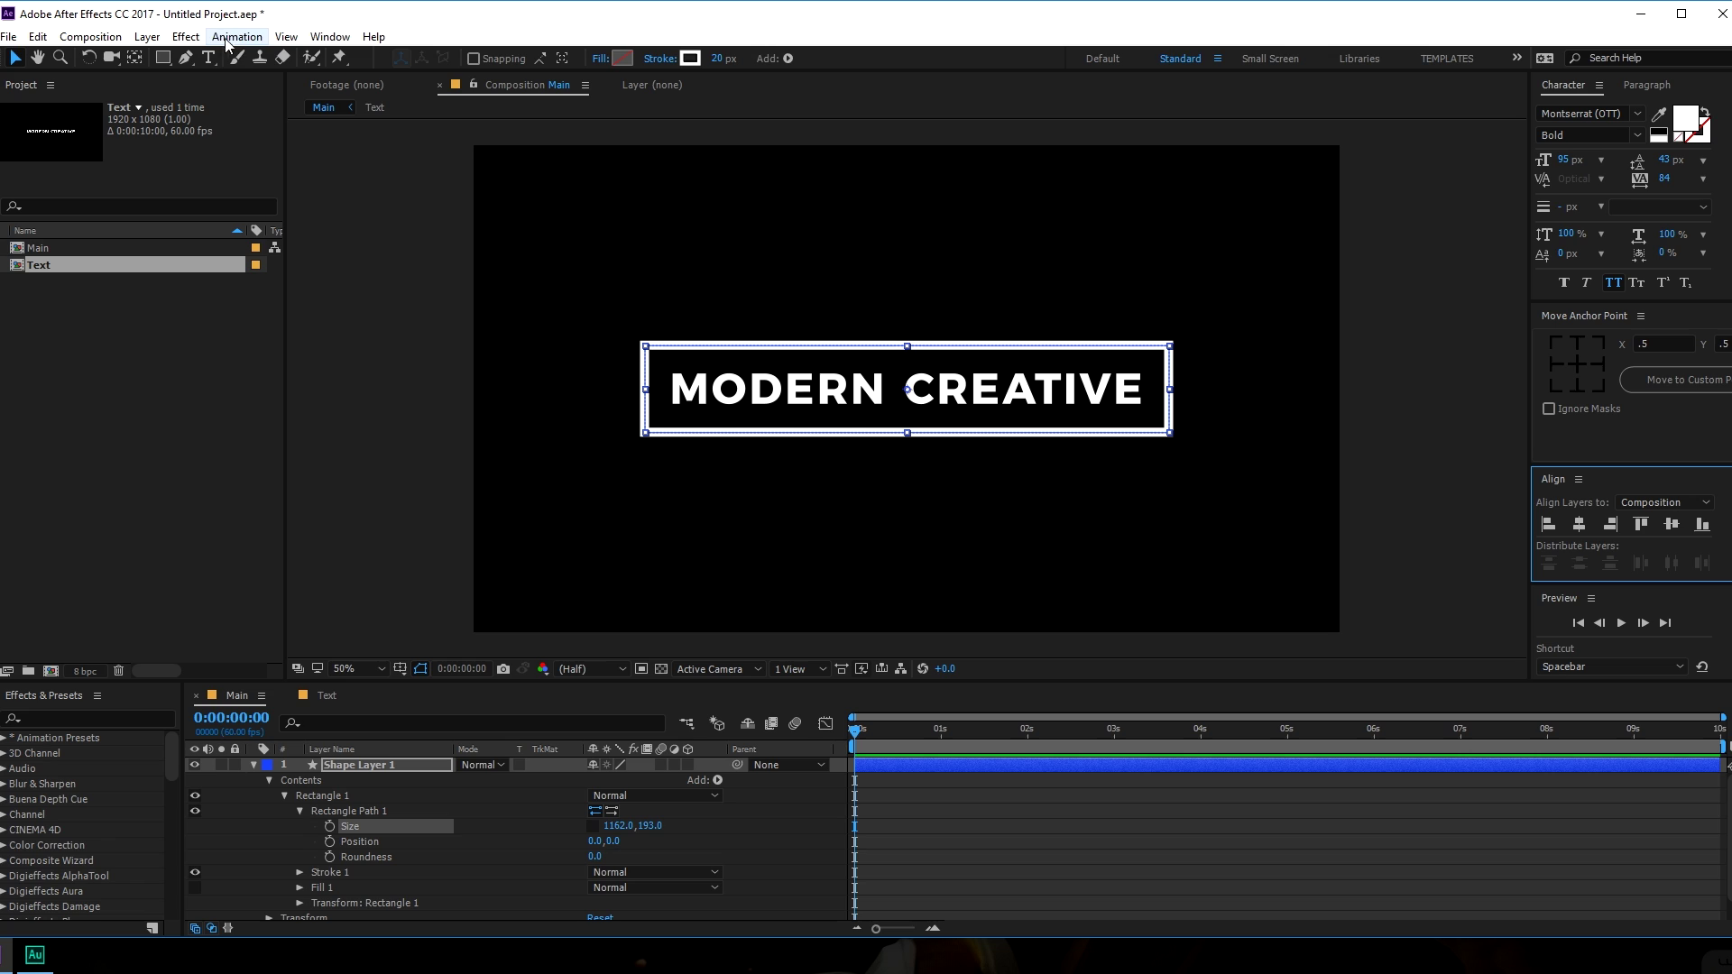
# Try moving the rectangle's anchor point sideways from its centre with the Pan Behind tool.
pyautogui.click(134, 59)
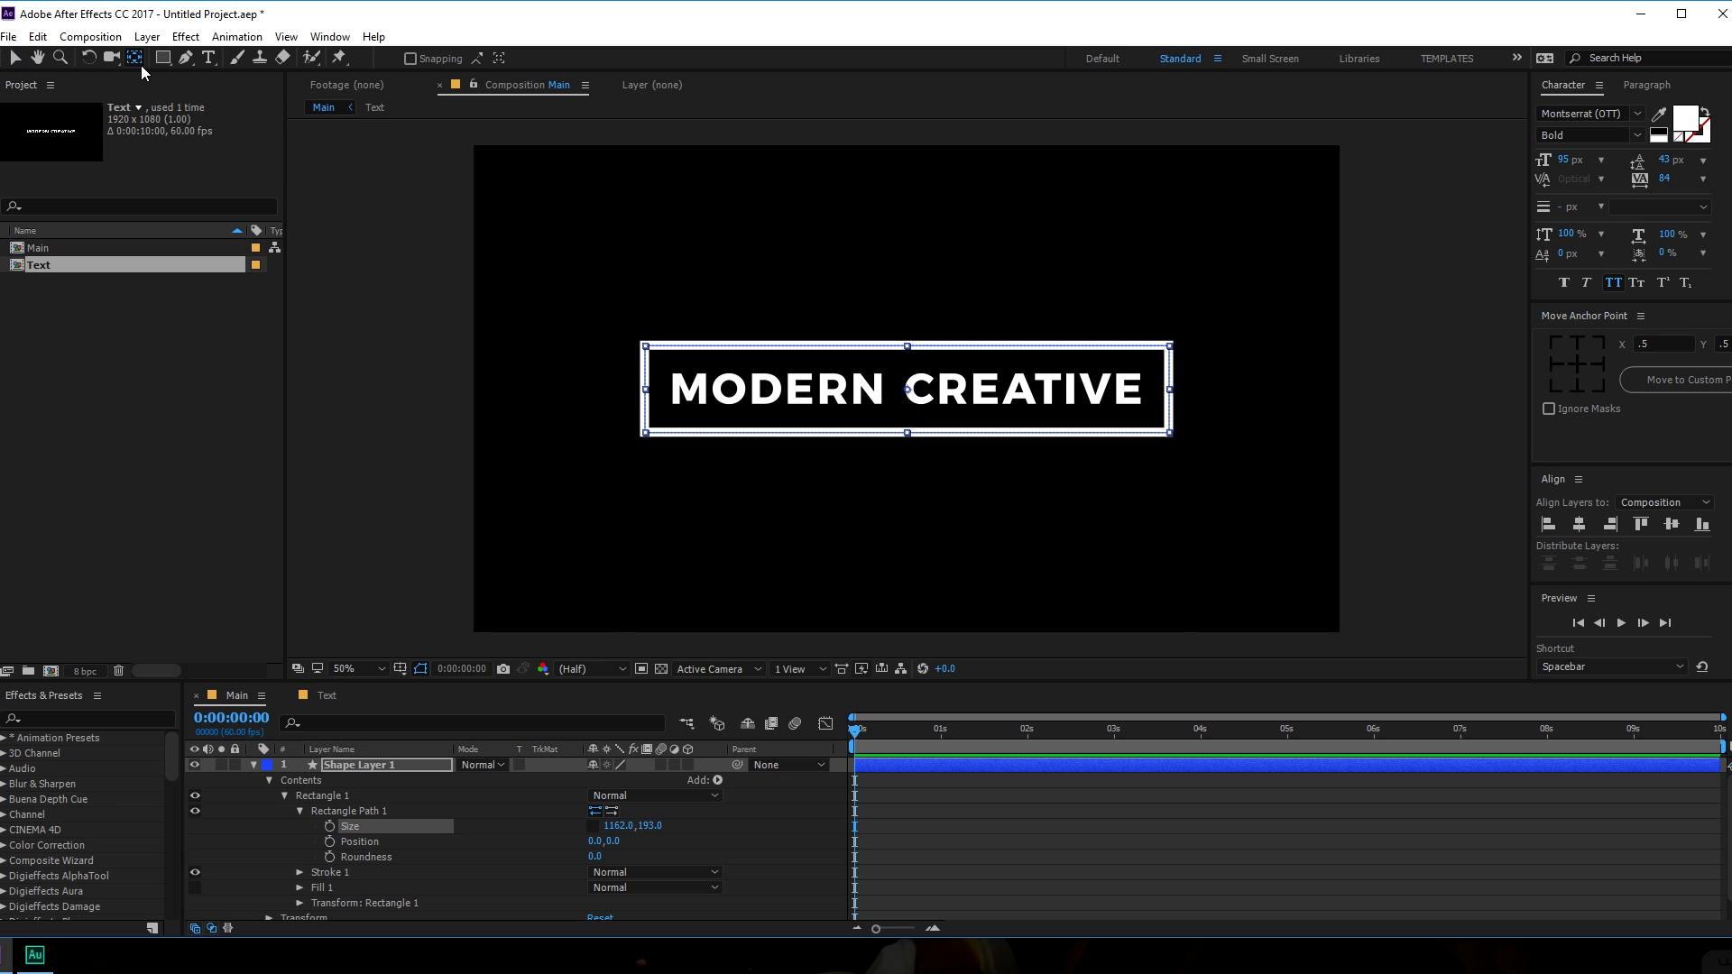
pyautogui.click(906, 395)
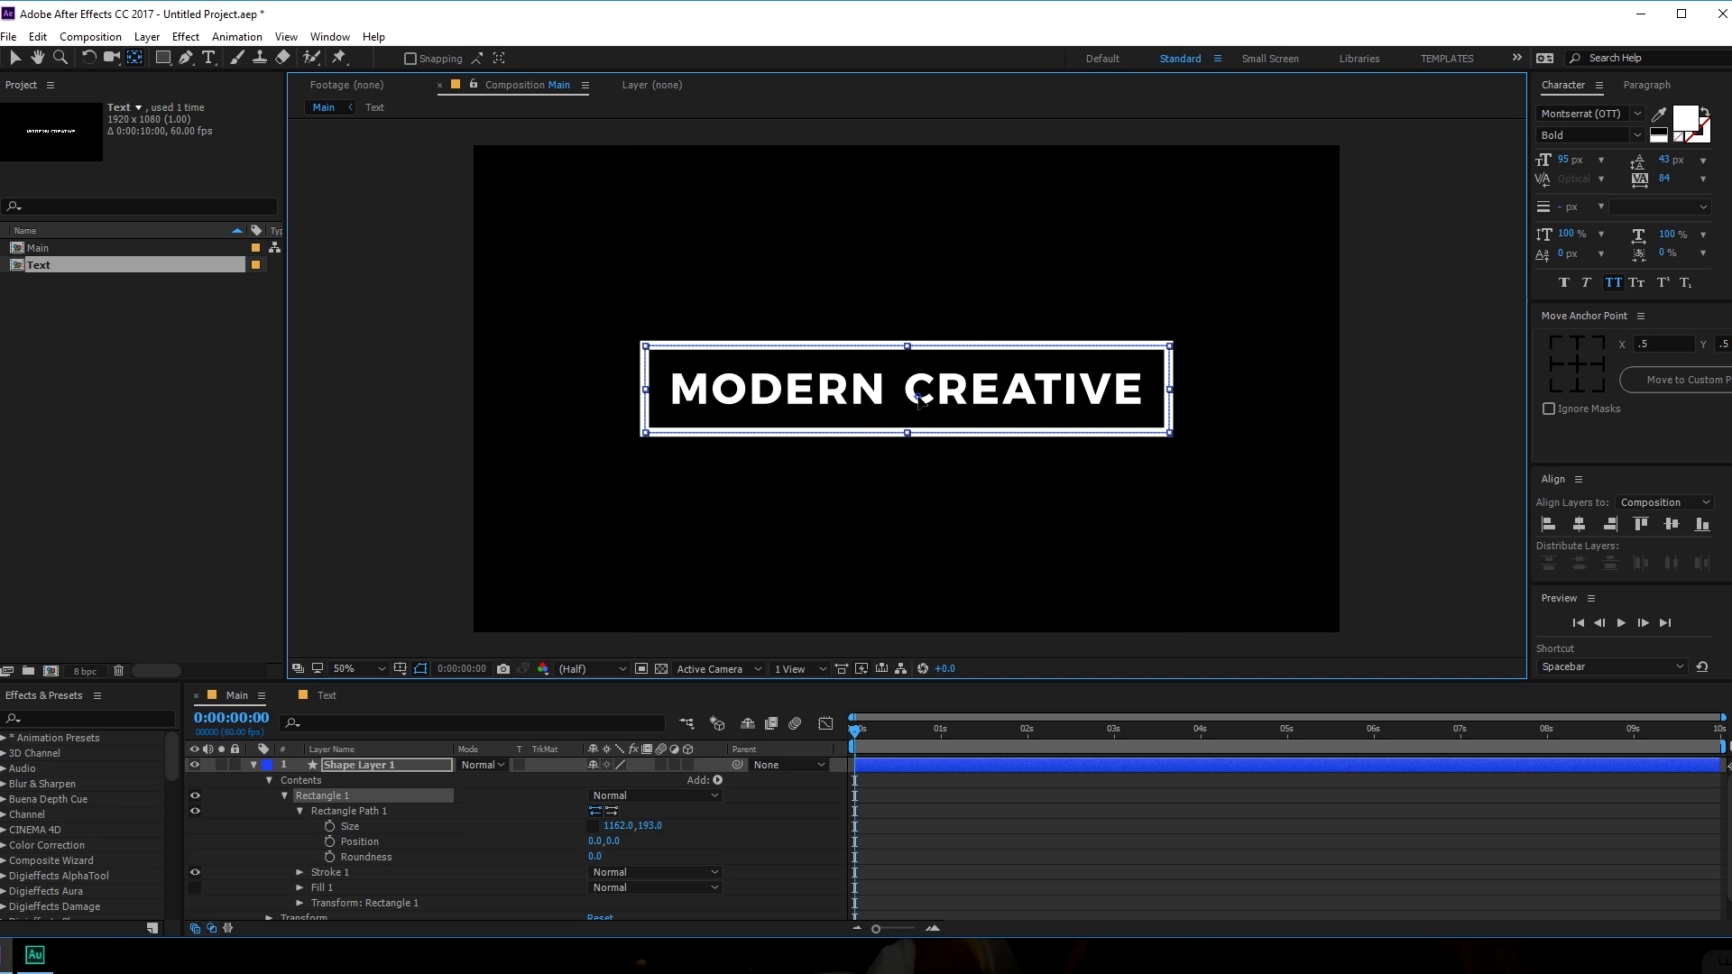
pyautogui.moveTo(906, 395); pyautogui.dragTo(874, 398)
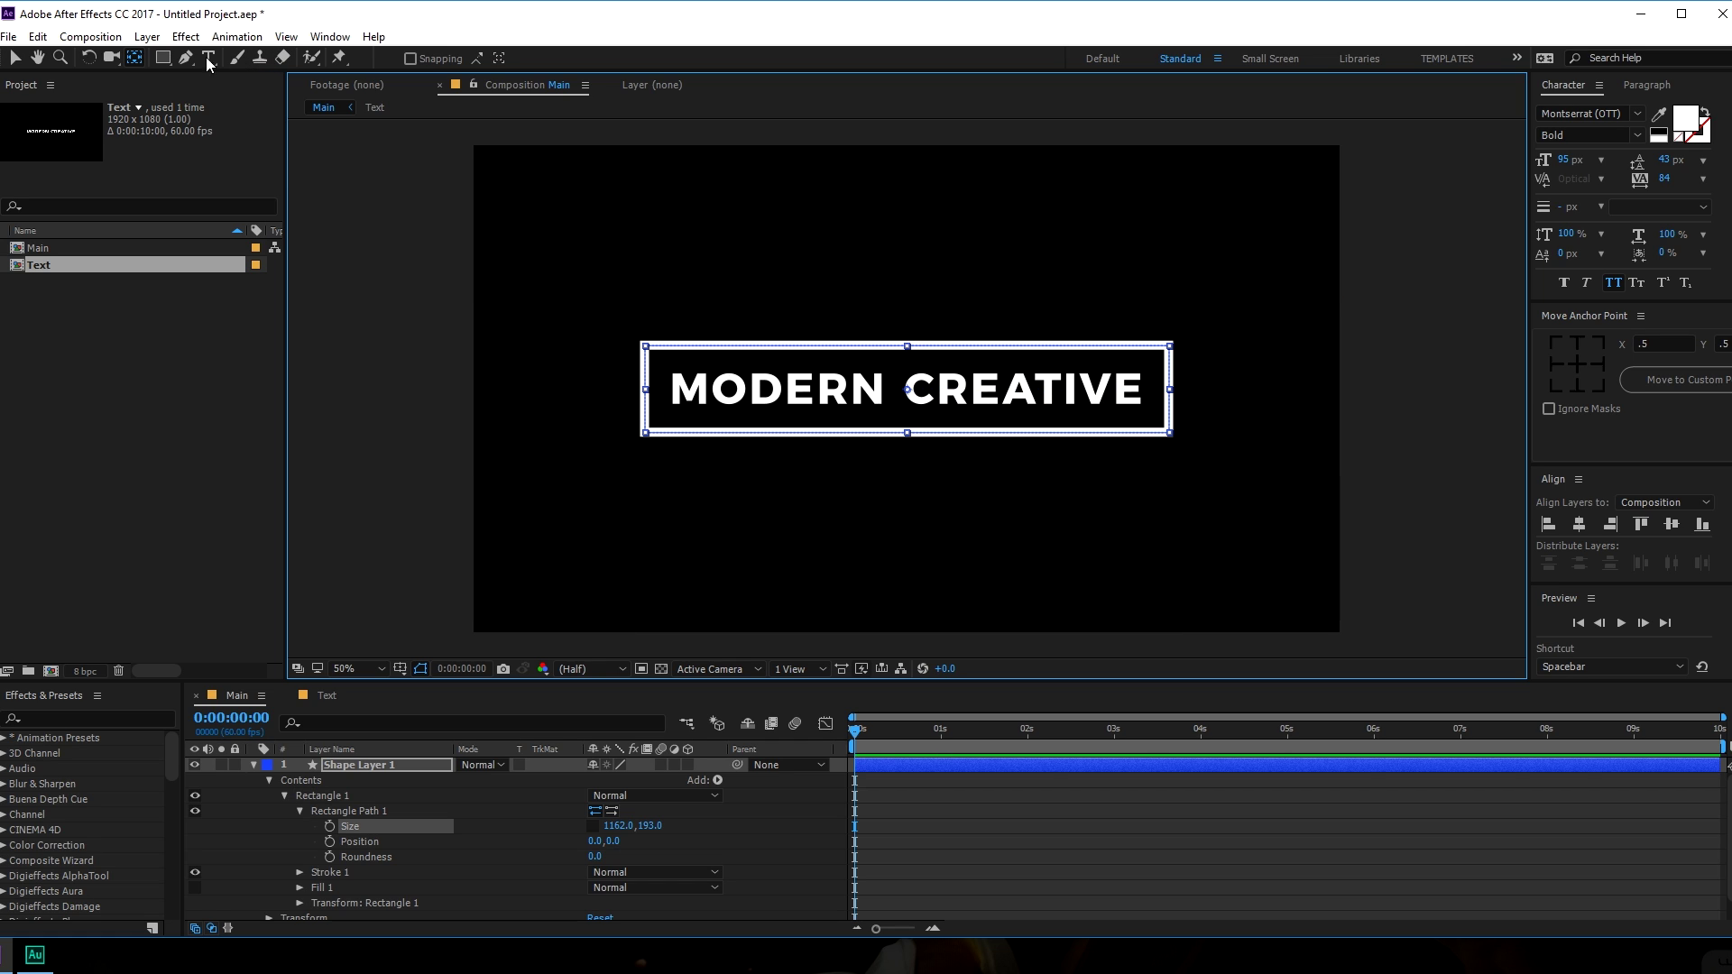
pyautogui.click(135, 57)
pyautogui.moveTo(911, 392); pyautogui.dragTo(983, 397)
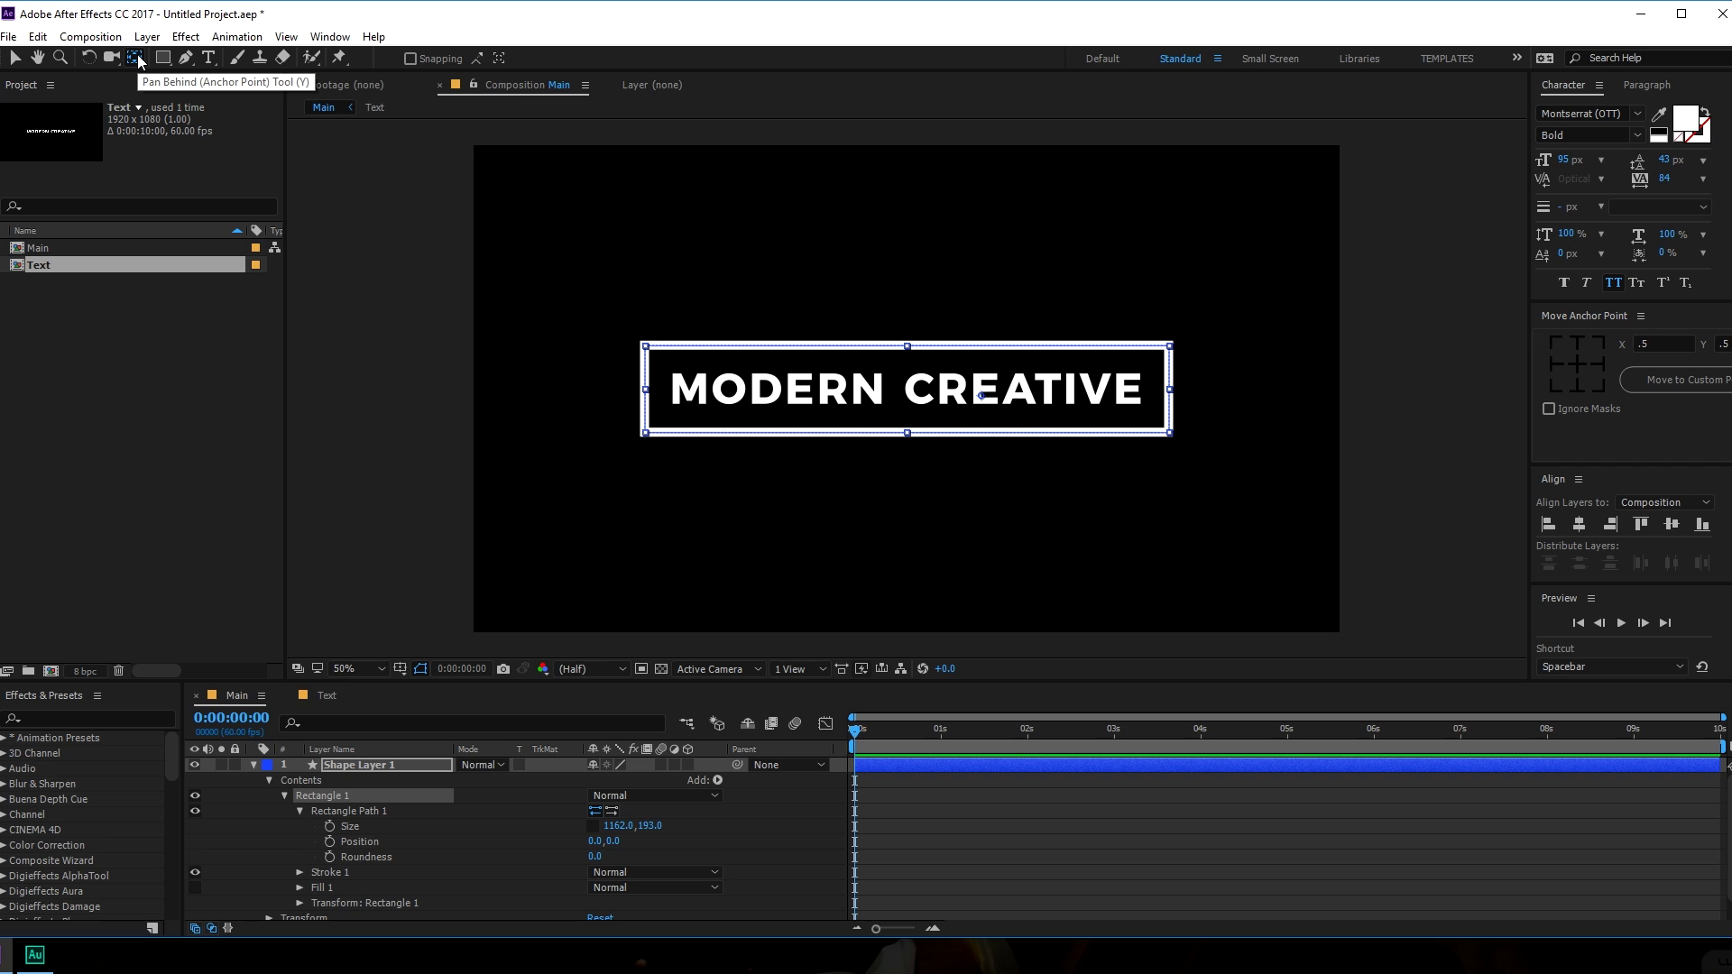
# Reset the shape layer's anchor point, and move it onto the final E of CREATIVE with the Pan Behind tool.
pyautogui.hotkey('ctrl', 'alt', 'Home')
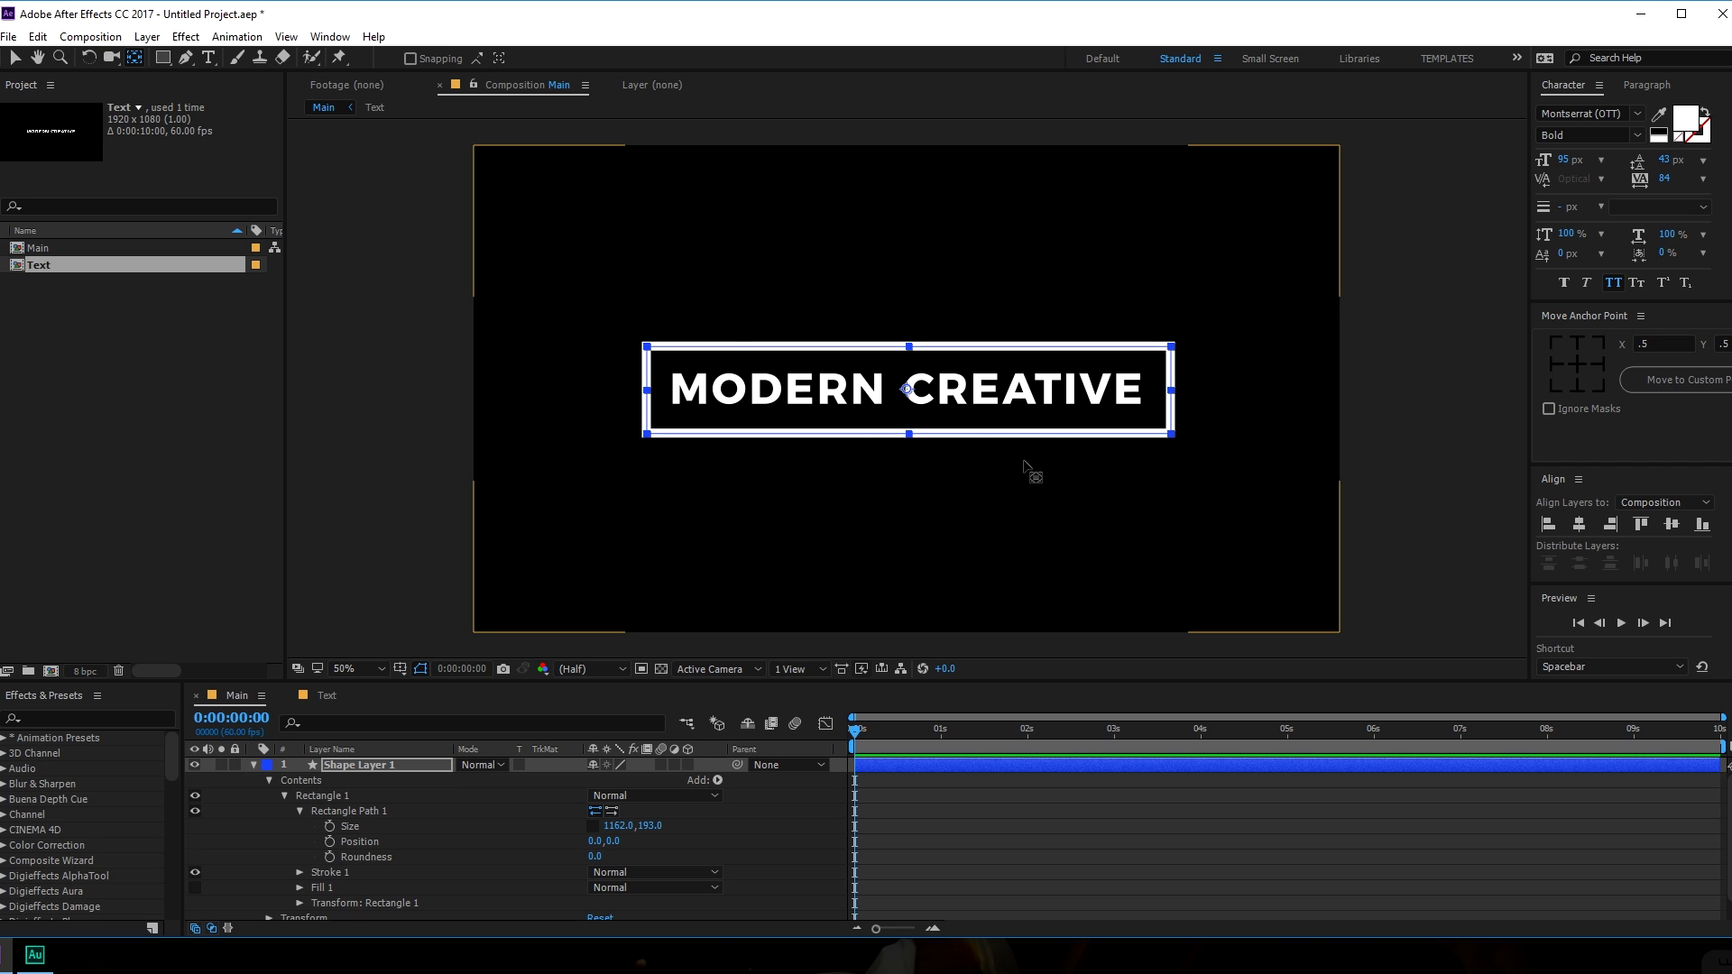
pyautogui.moveTo(907, 389); pyautogui.dragTo(1135, 372)
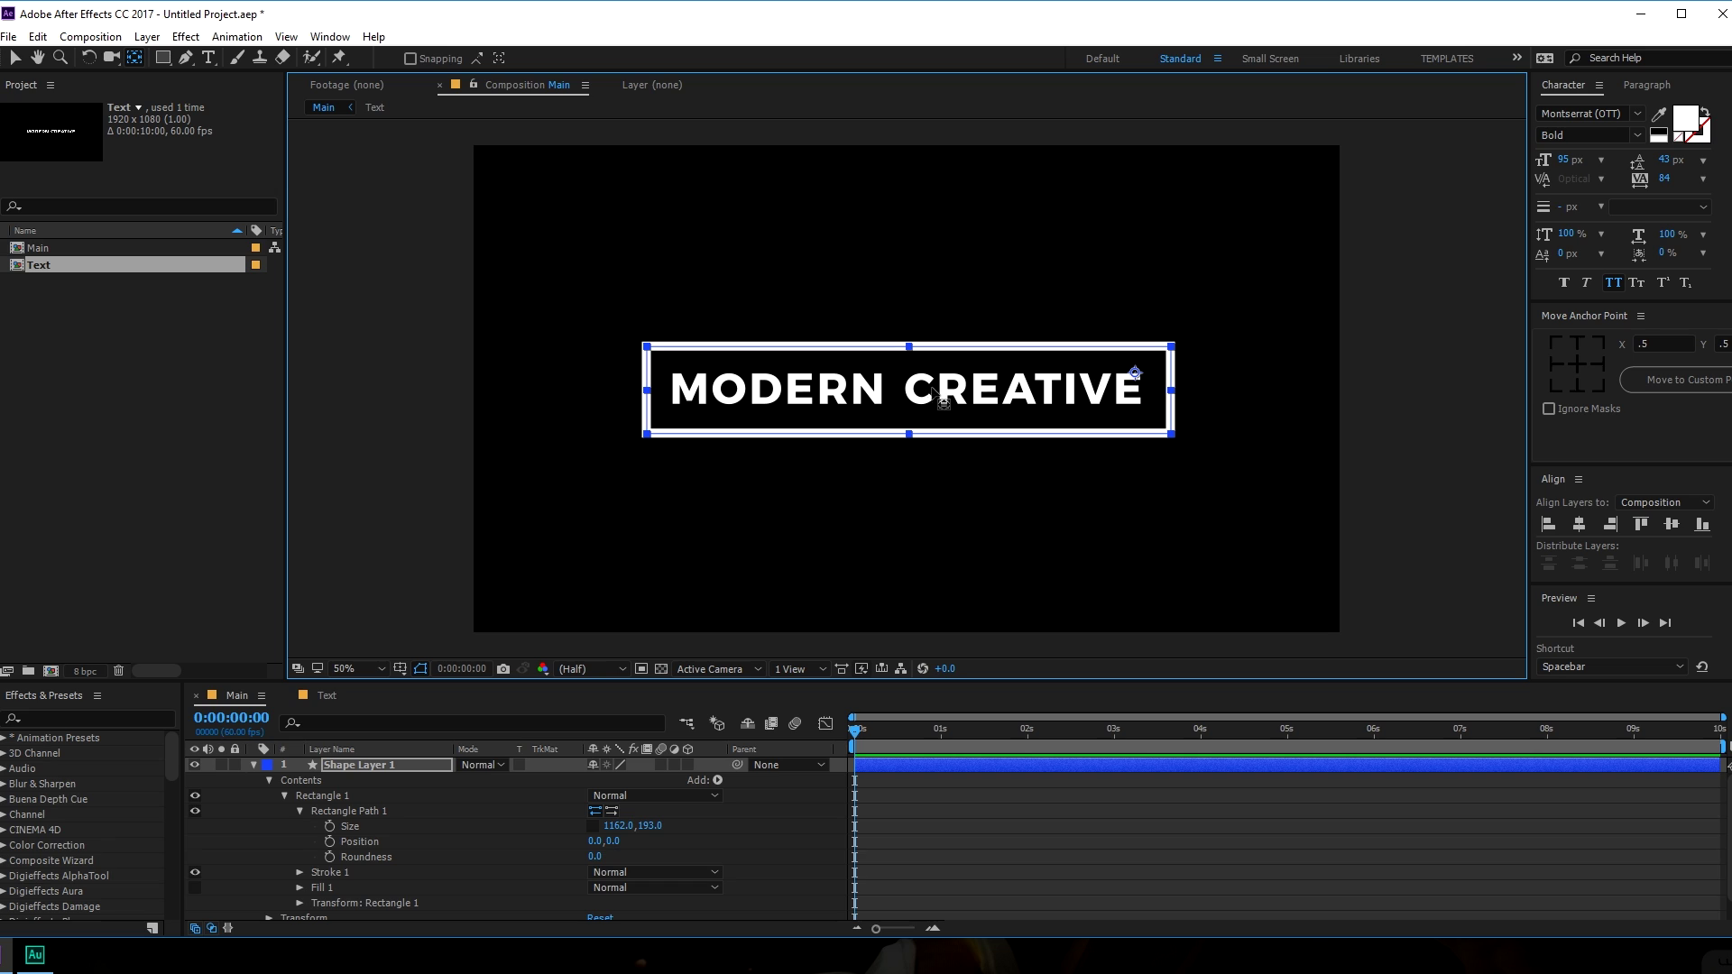
# Reset the shape layer's anchor point to its centre and align the rectangle horizontally and vertically to the composition's middle.
pyautogui.doubleClick(135, 58)
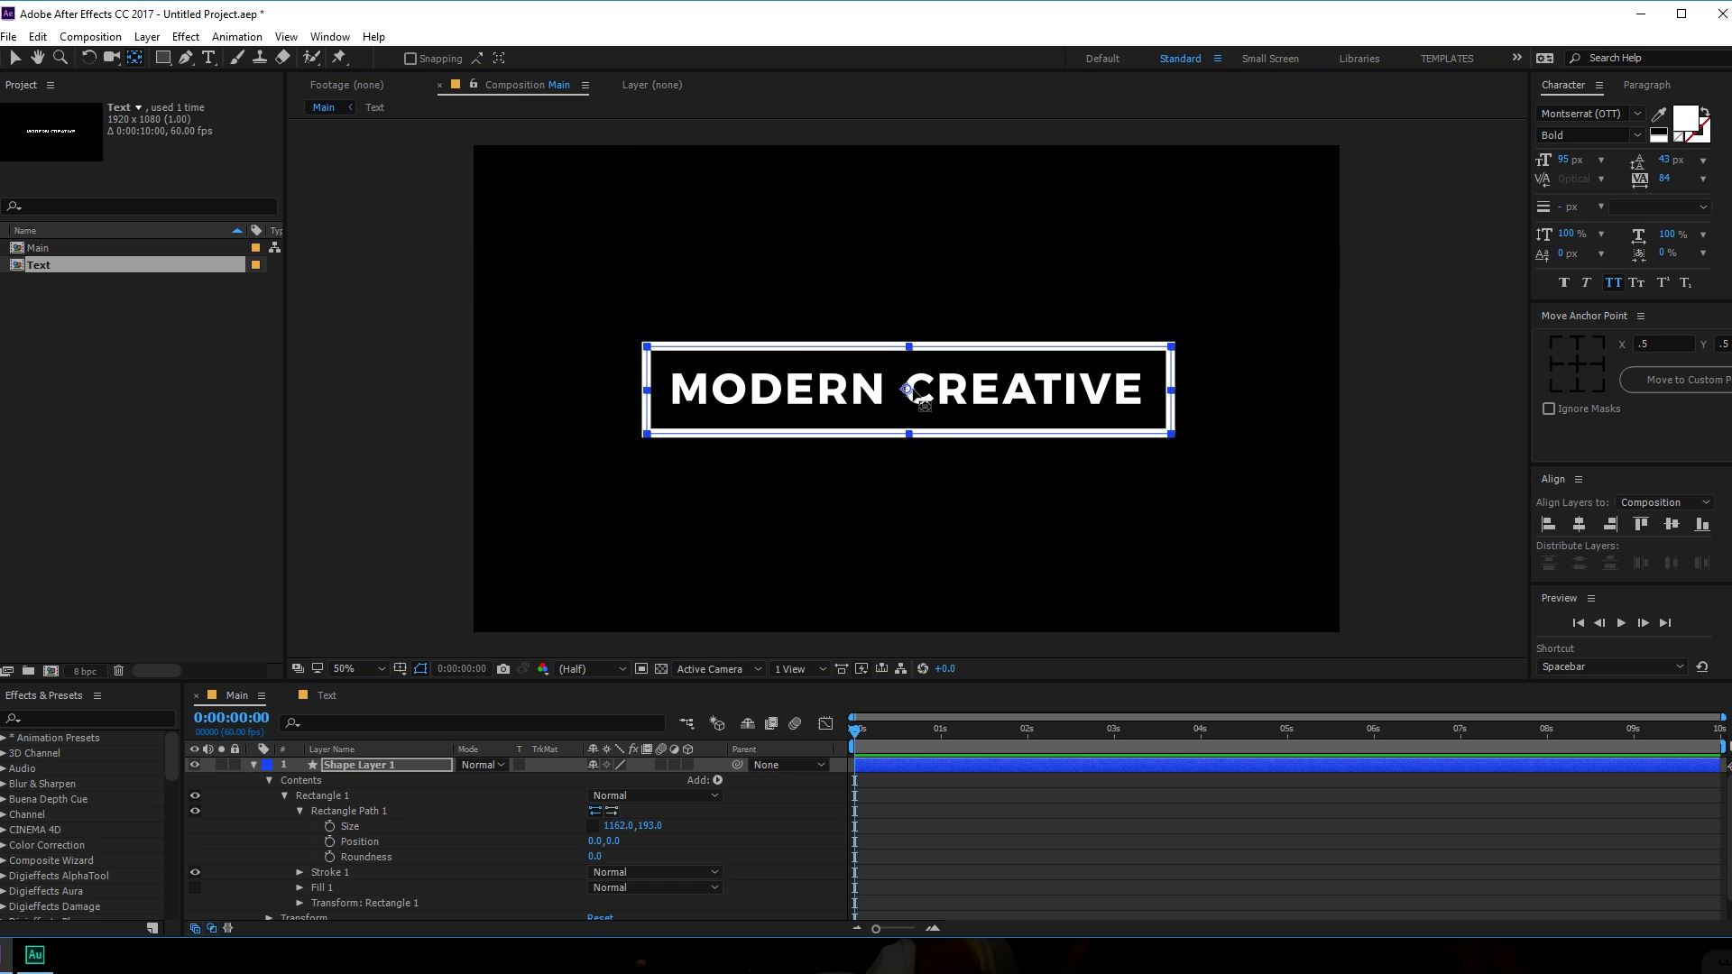
pyautogui.click(16, 58)
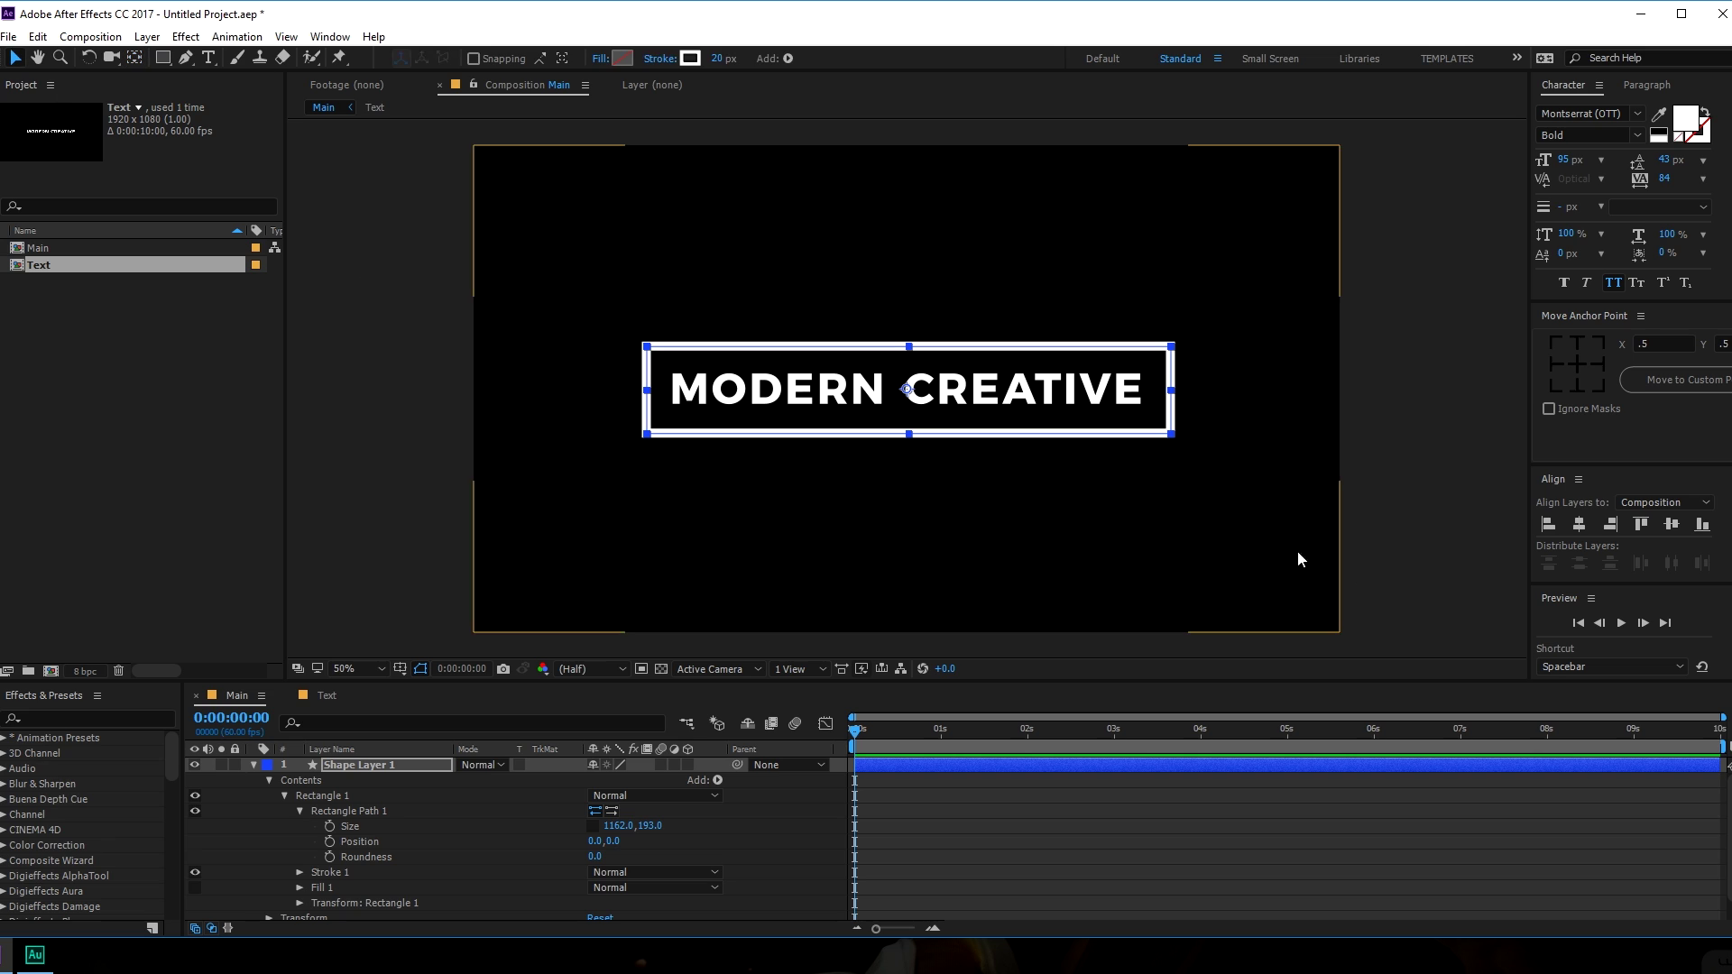
pyautogui.click(1579, 524)
pyautogui.click(1671, 524)
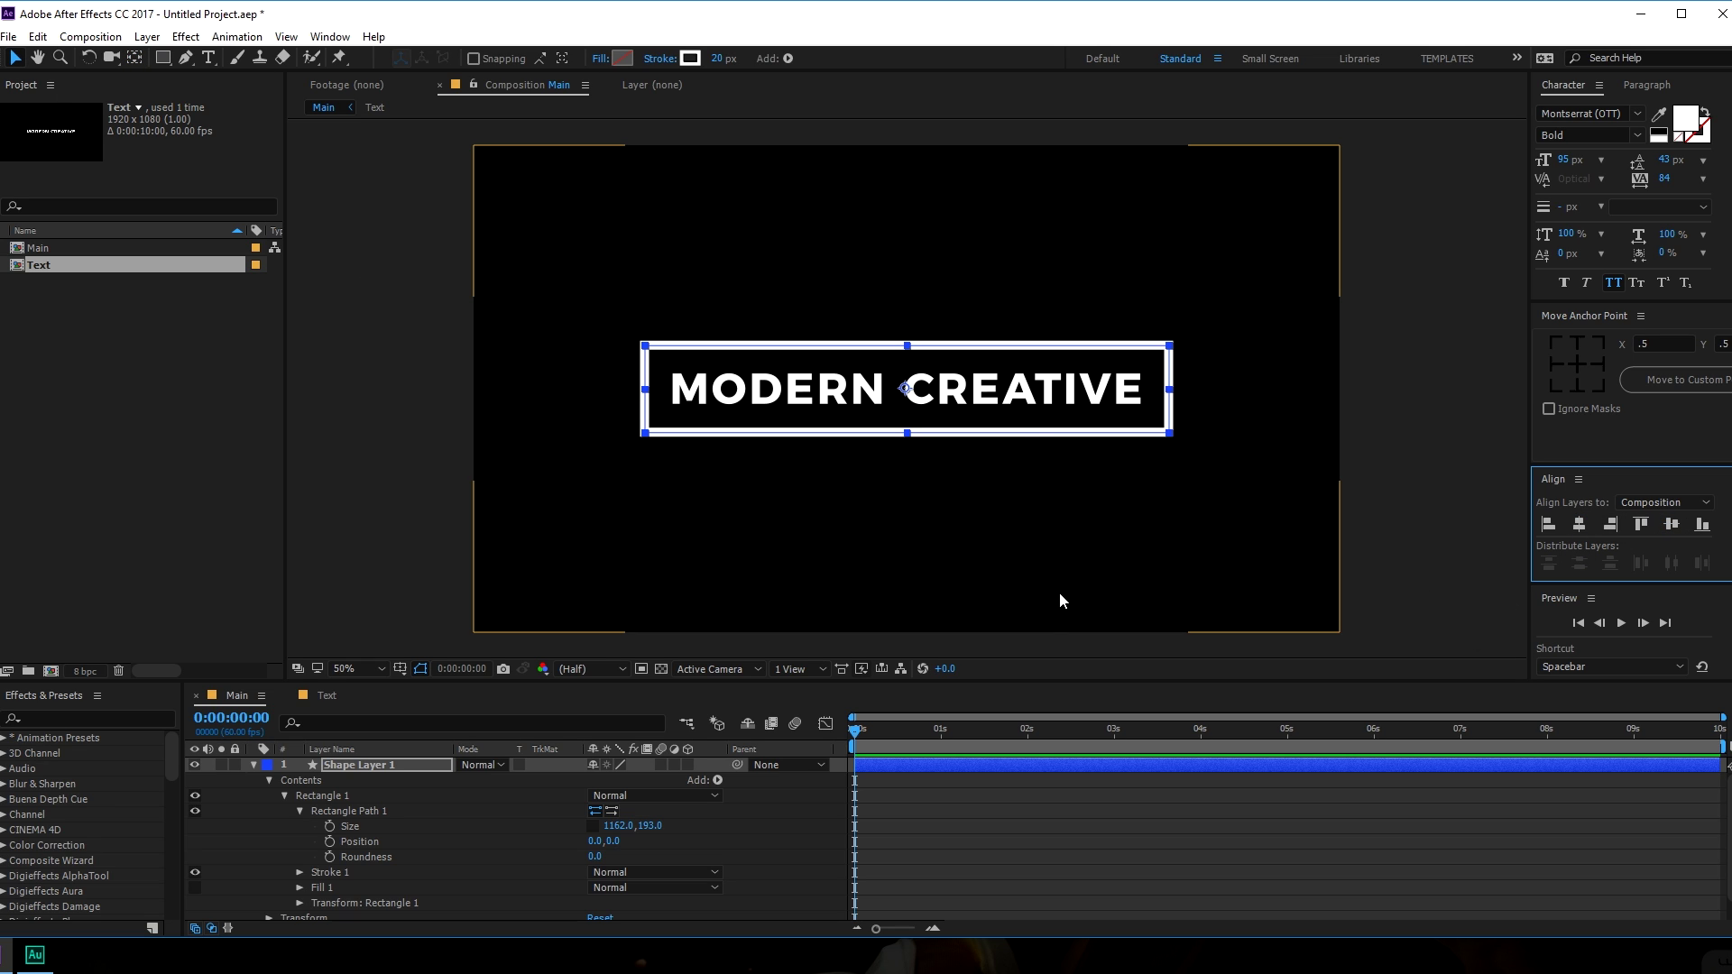
# Rename the rectangle's shape layer as Line.
pyautogui.click(360, 765)
pyautogui.press('Return')
pyautogui.write('Line')
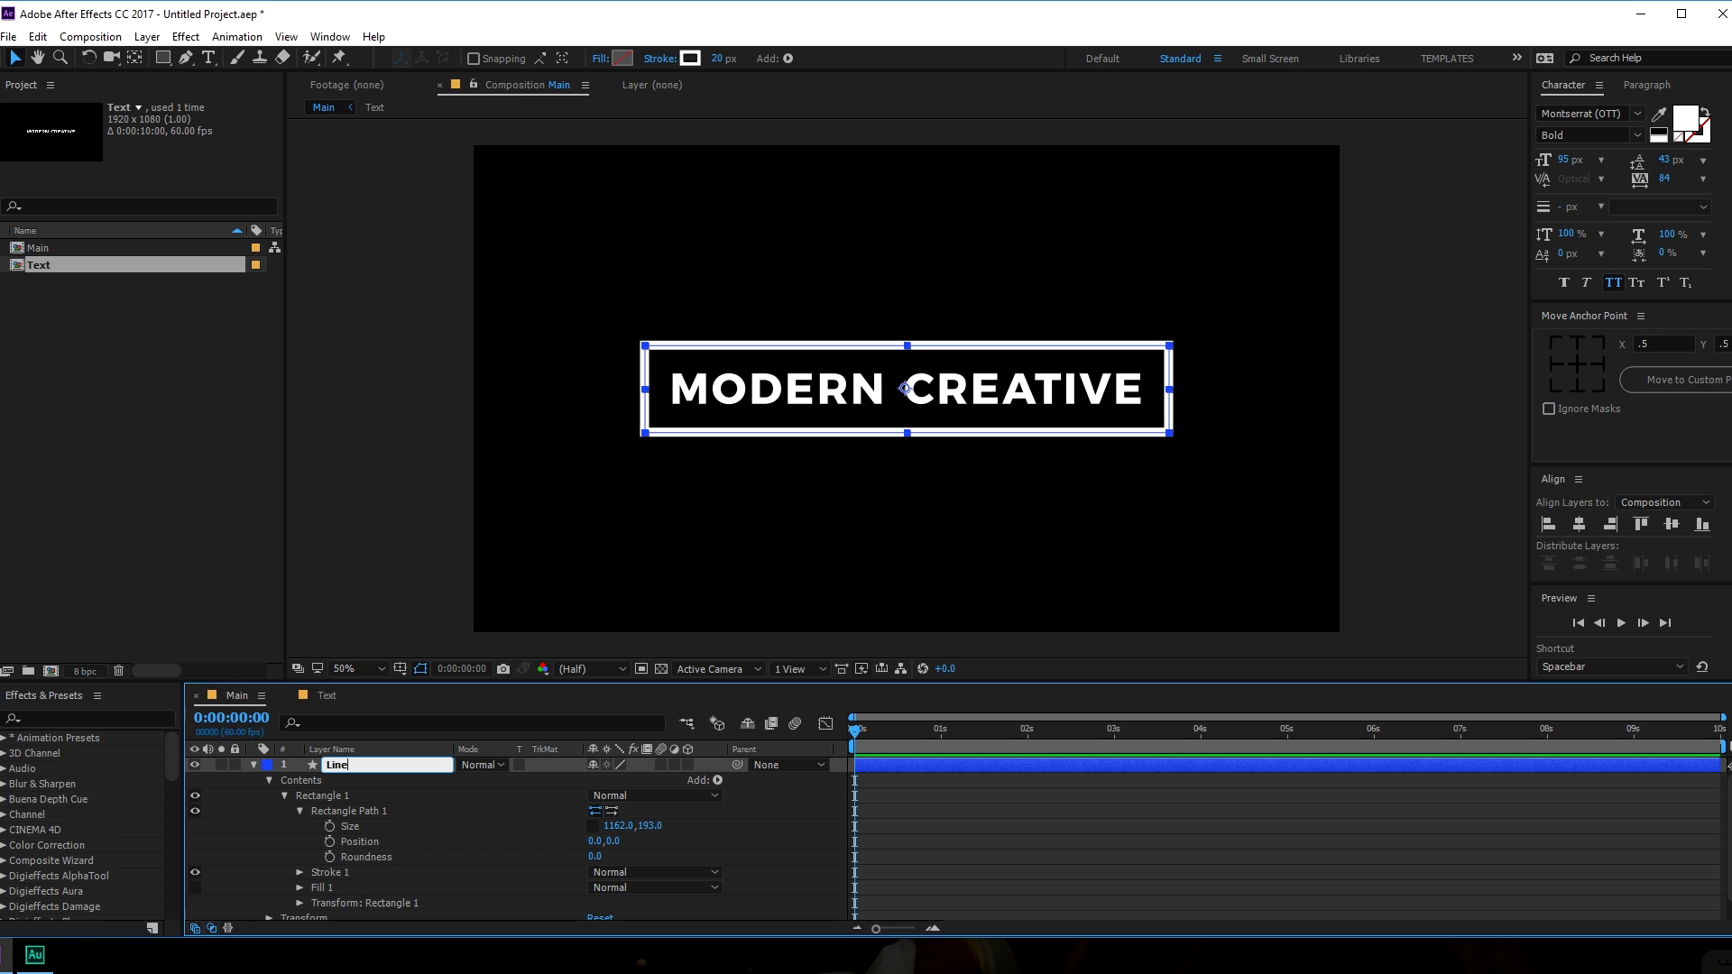
pyautogui.press('Return')
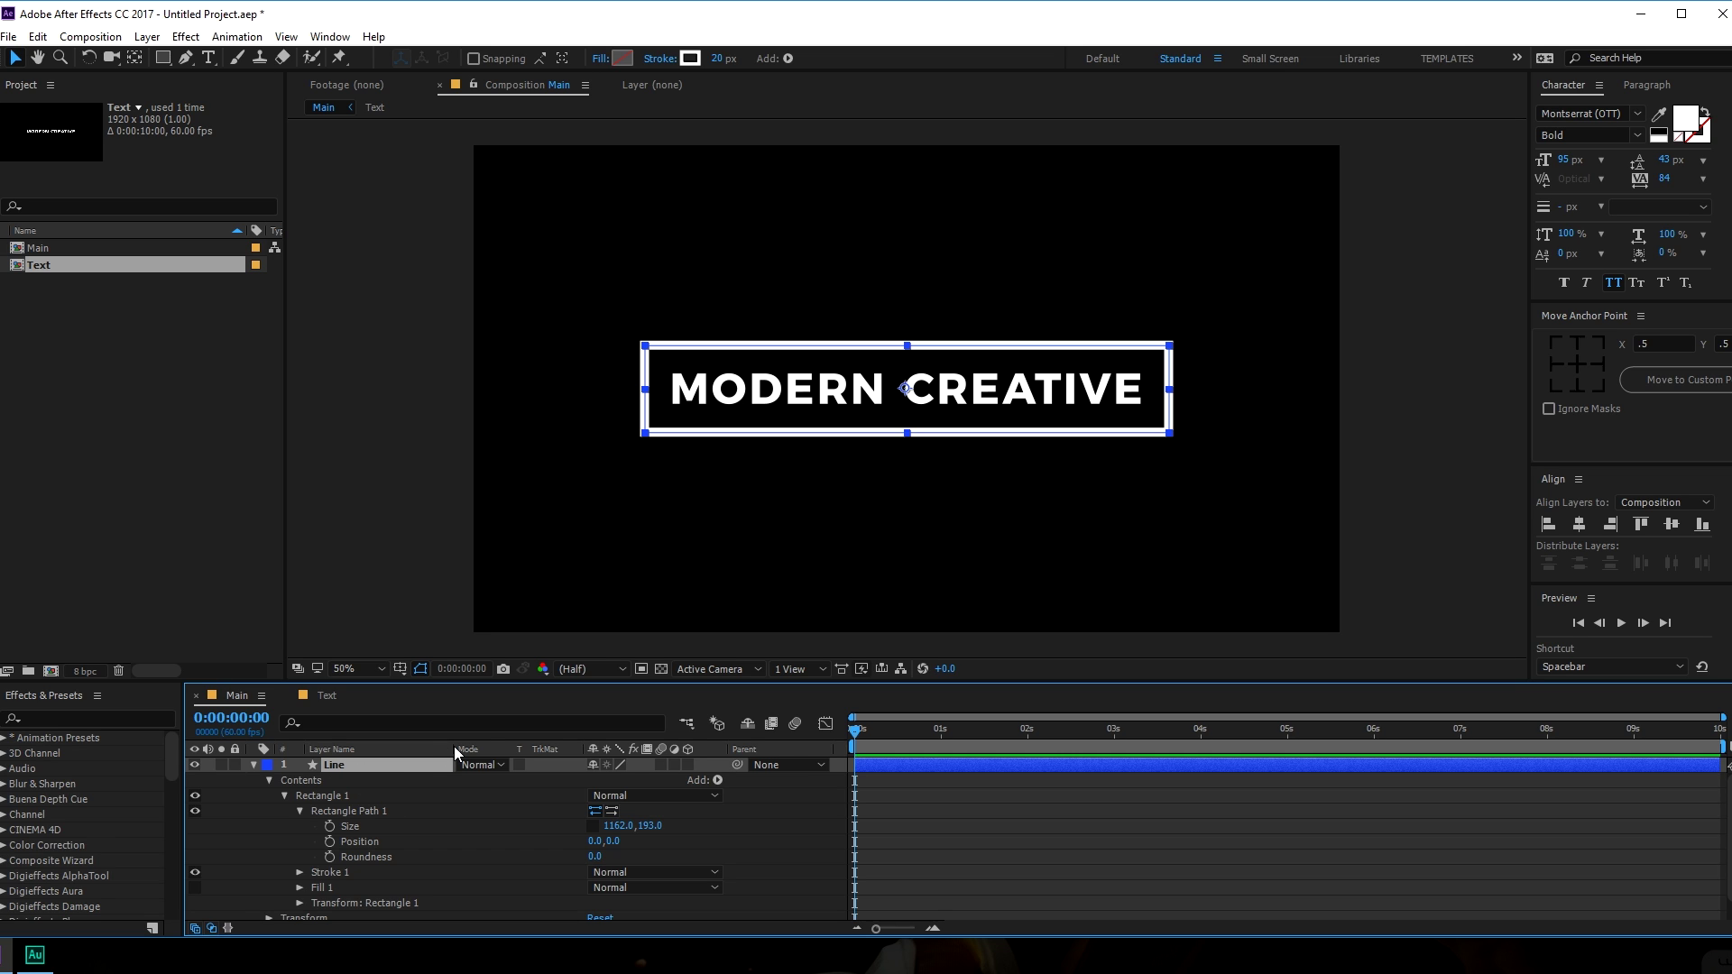
# Change the Line layer's stroke colour to the green 00F998.
pyautogui.click(695, 59)
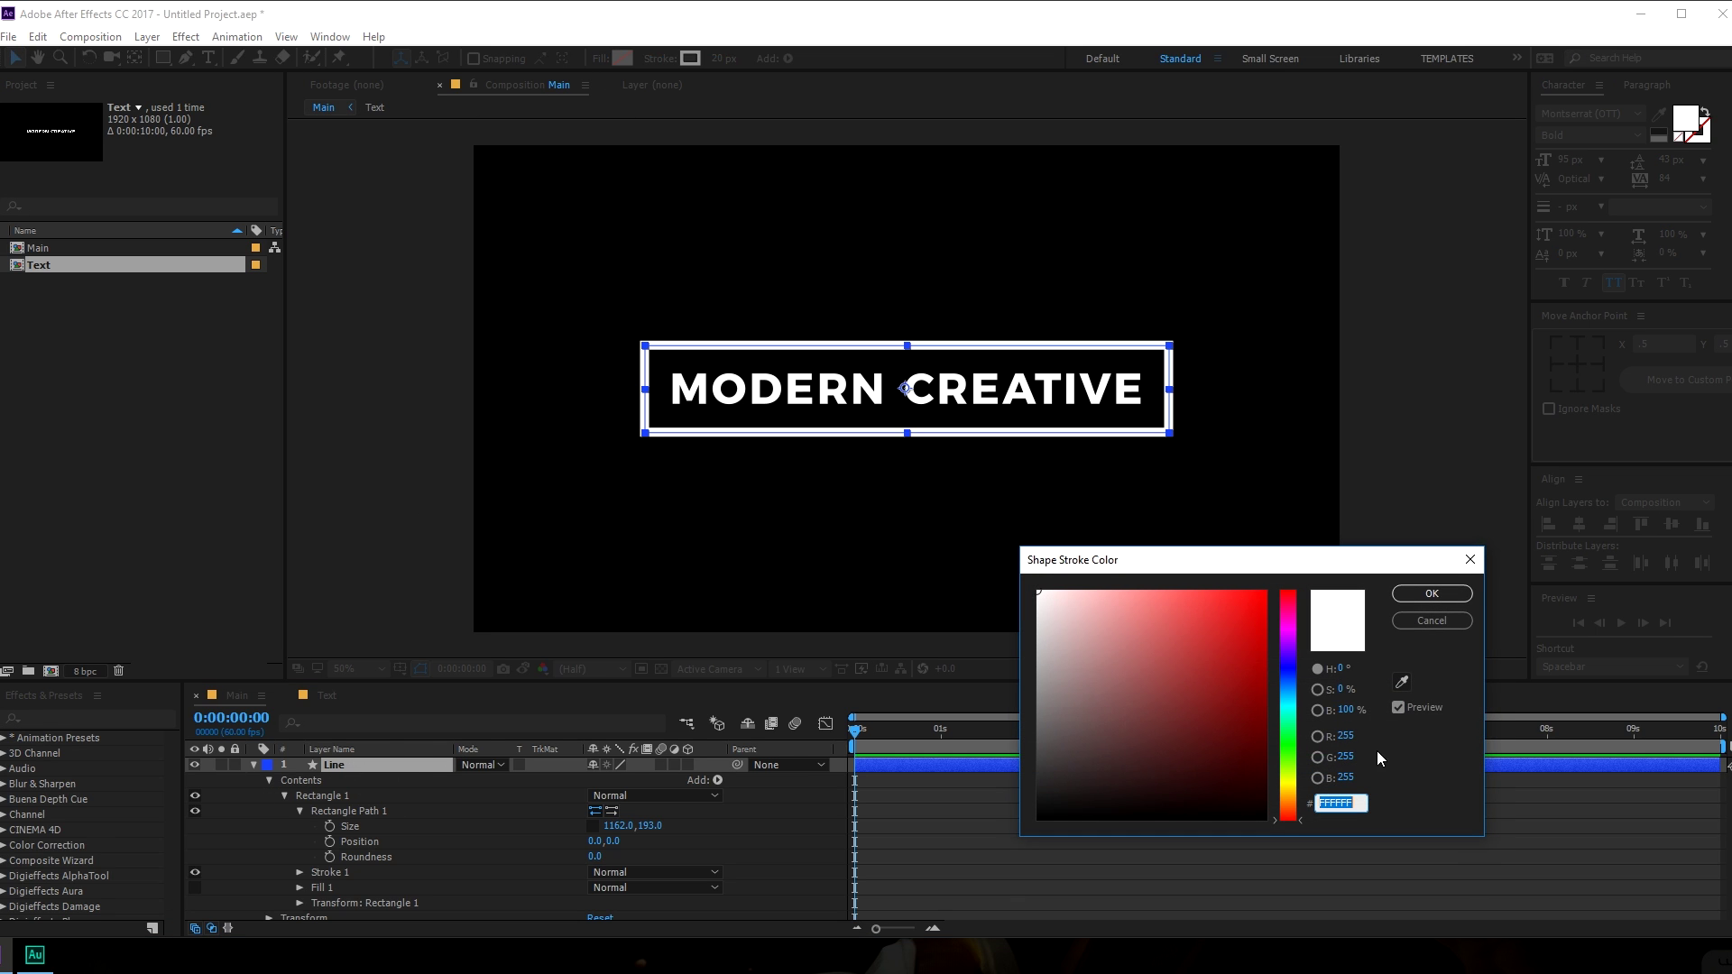
pyautogui.moveTo(1293, 778); pyautogui.dragTo(1287, 722)
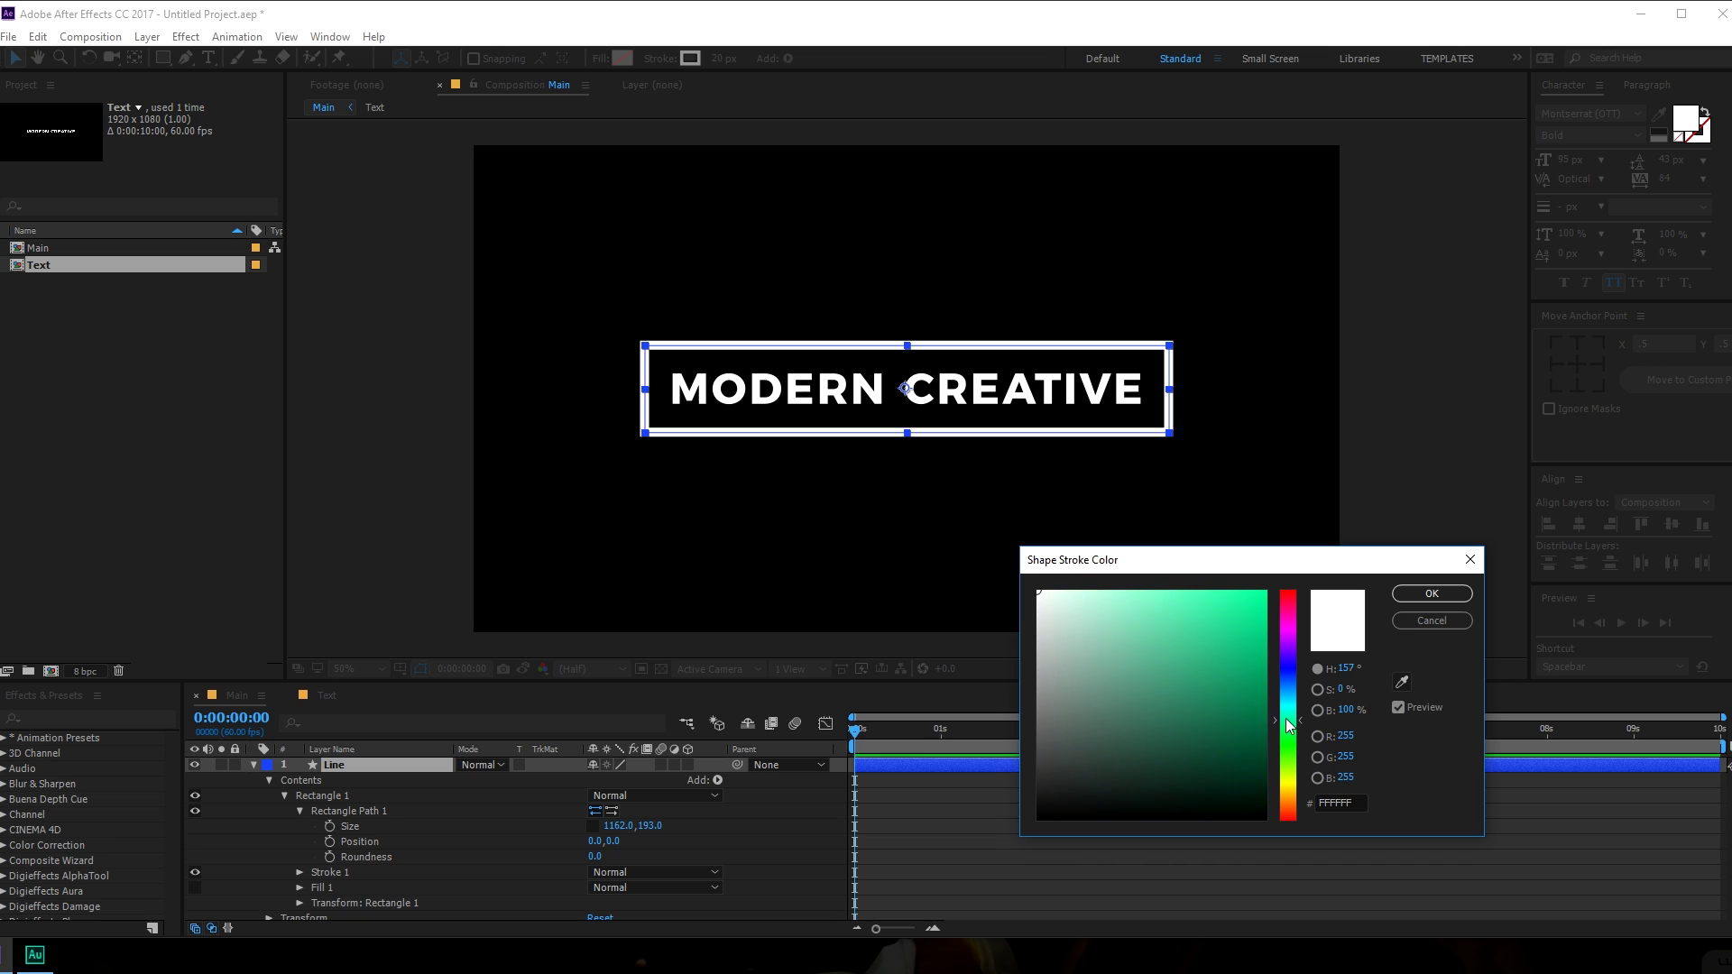
pyautogui.moveTo(1227, 602); pyautogui.dragTo(1265, 595)
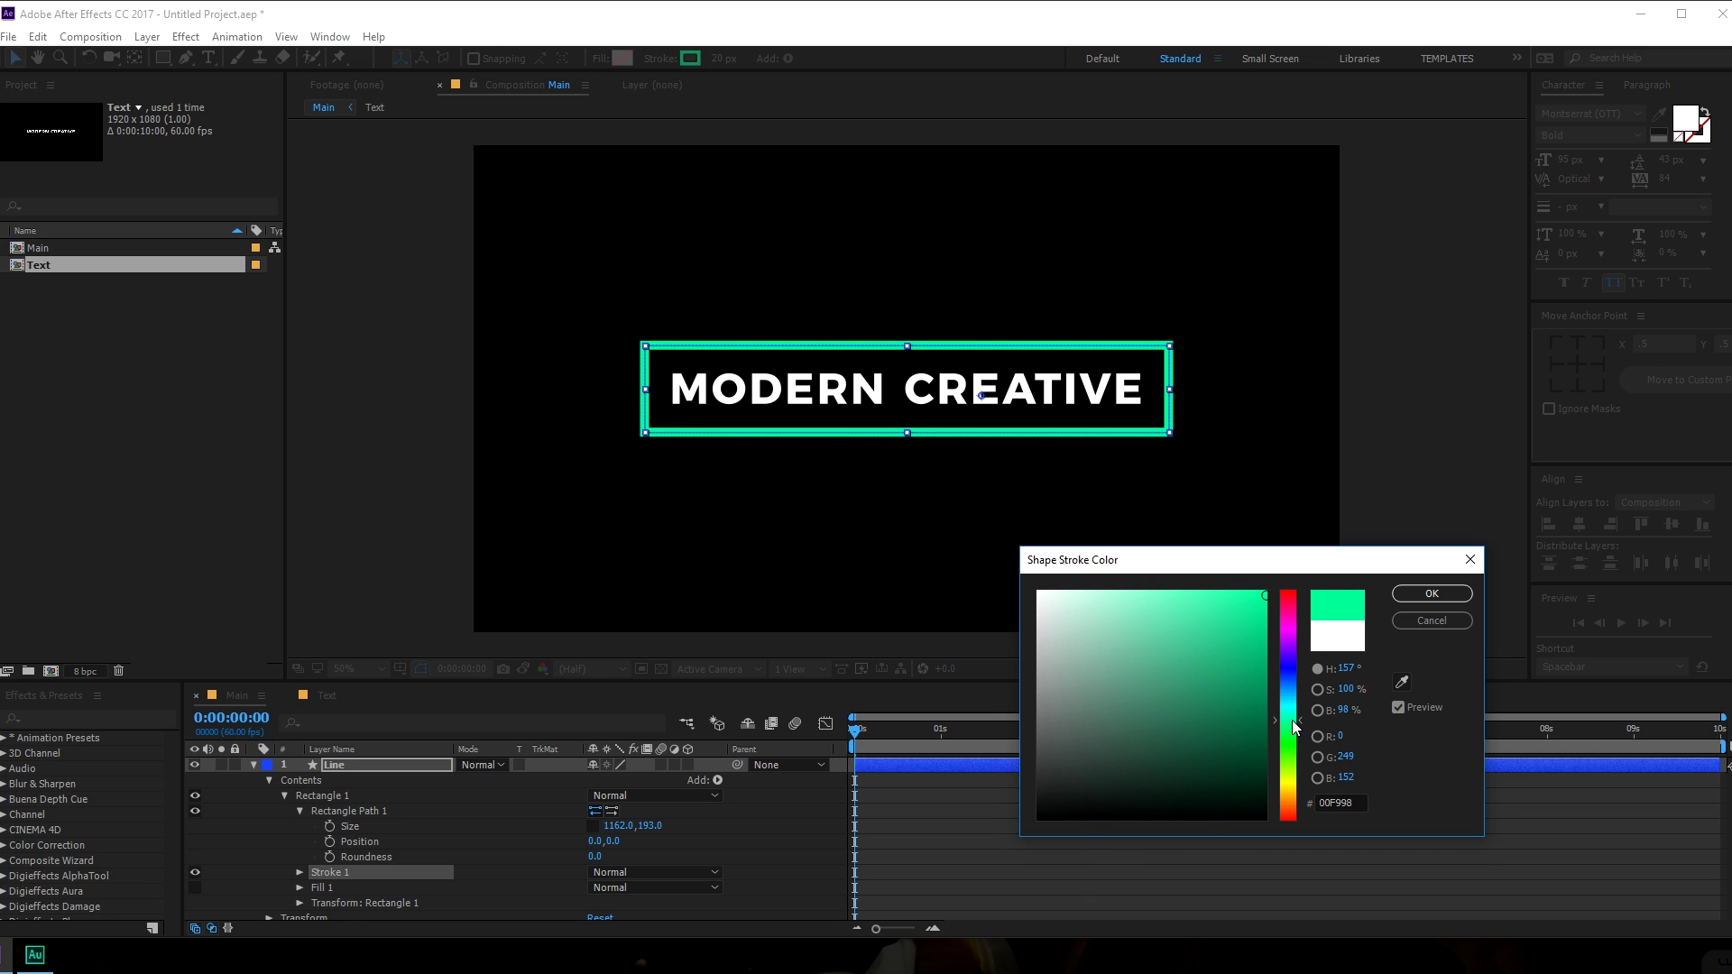
pyautogui.click(1420, 595)
pyautogui.click(857, 541)
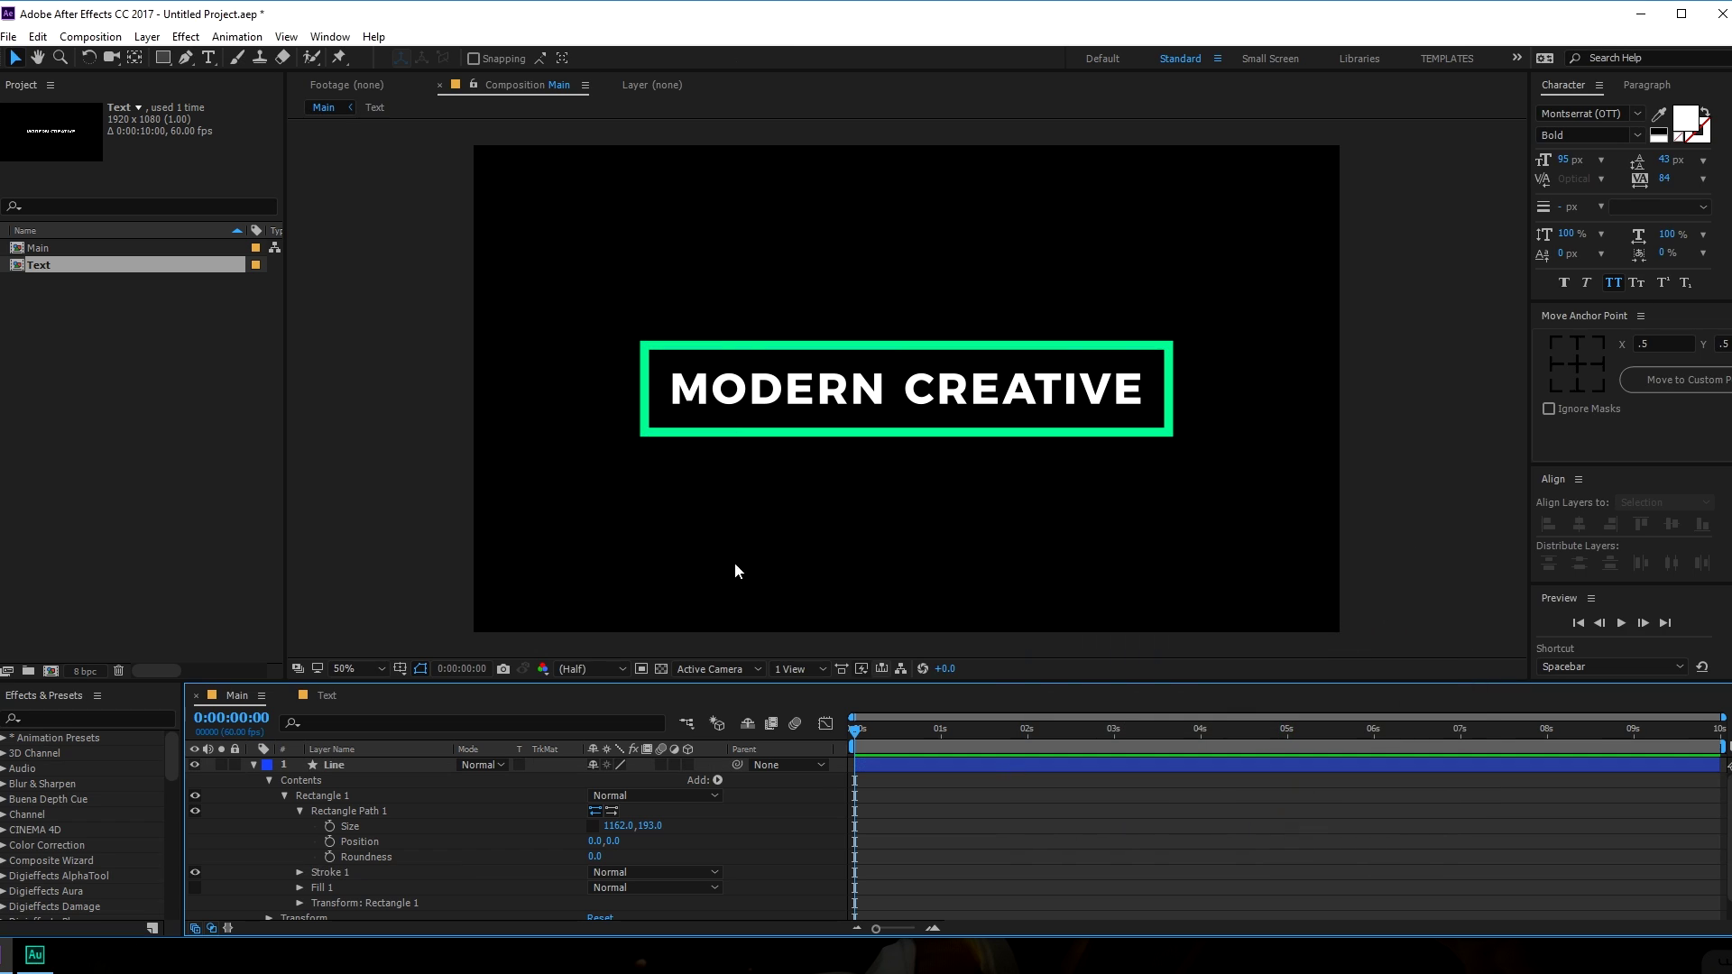
# Set the MODERN CREATIVE text's tracking to 50 in the Text composition and return to the Main composition.
pyautogui.press('/')
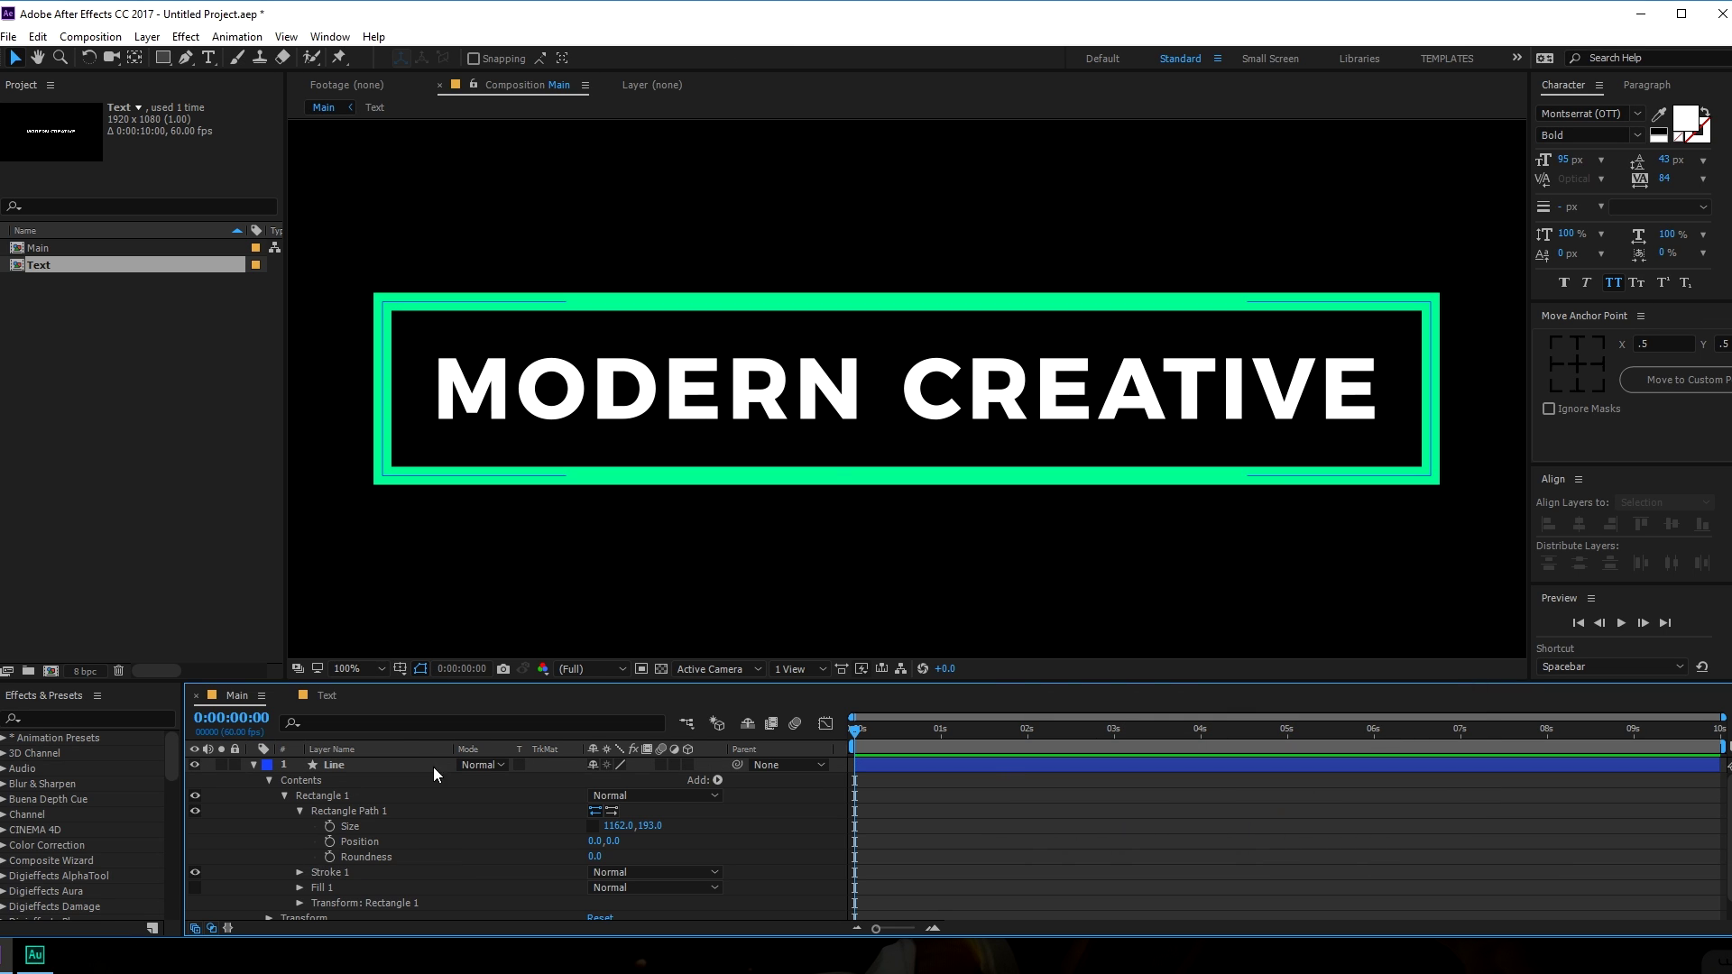
pyautogui.click(253, 765)
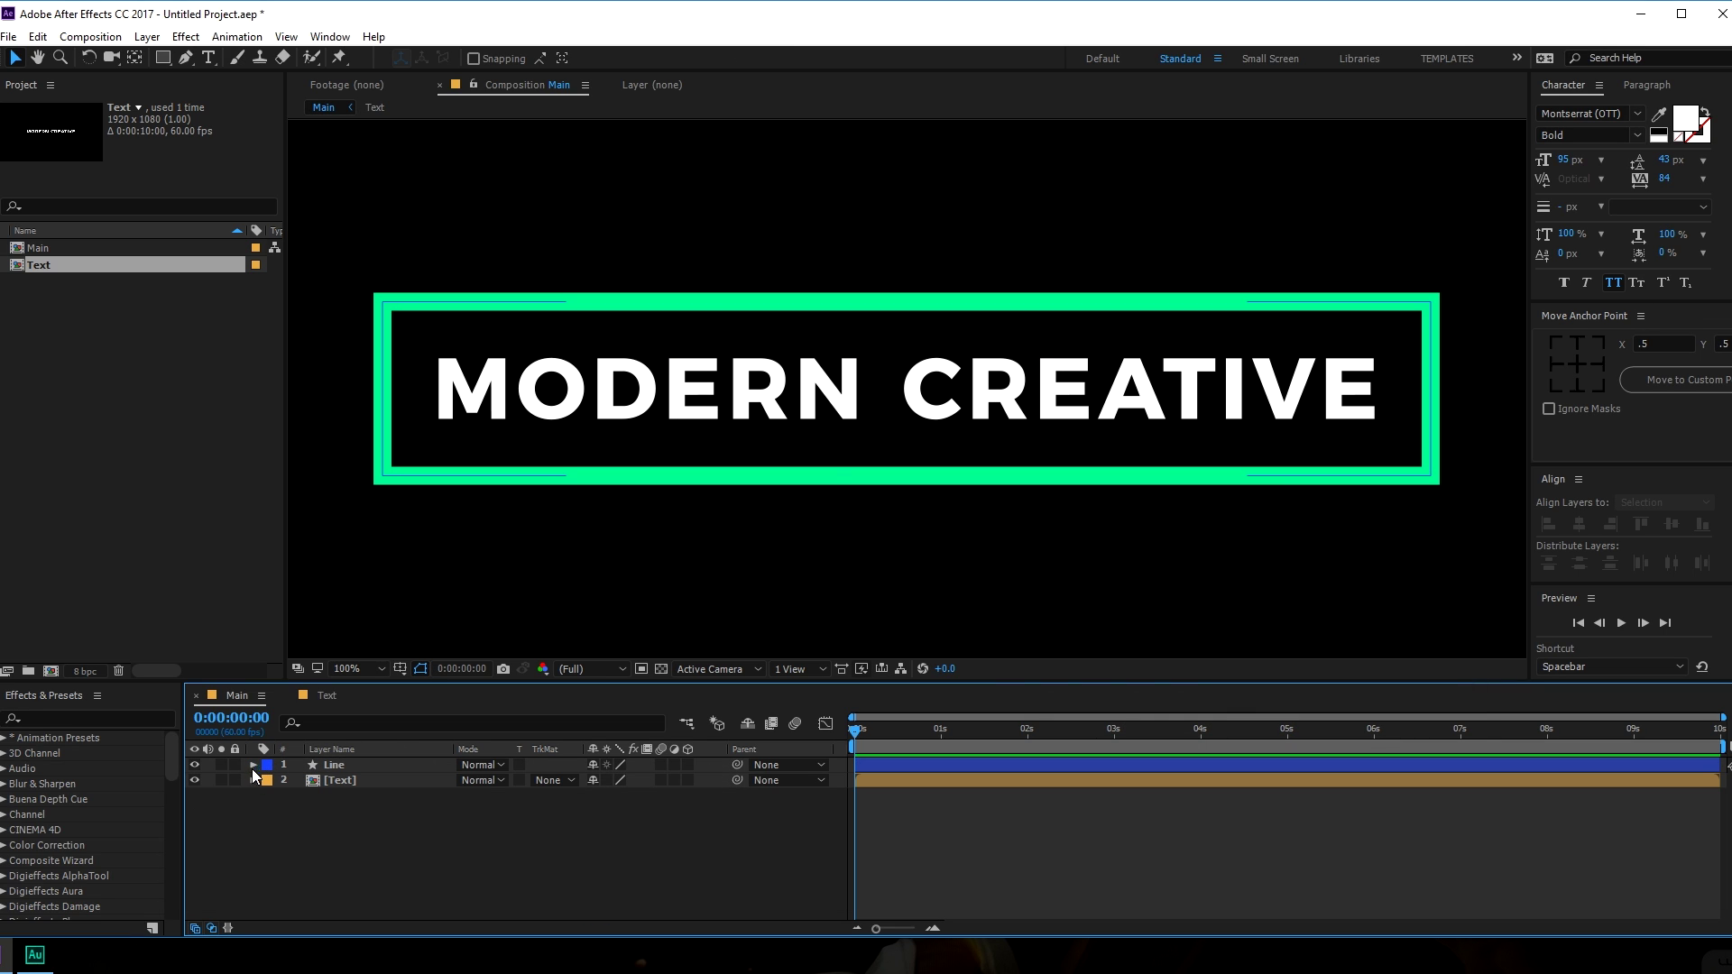
pyautogui.doubleClick(340, 780)
pyautogui.click(1666, 178)
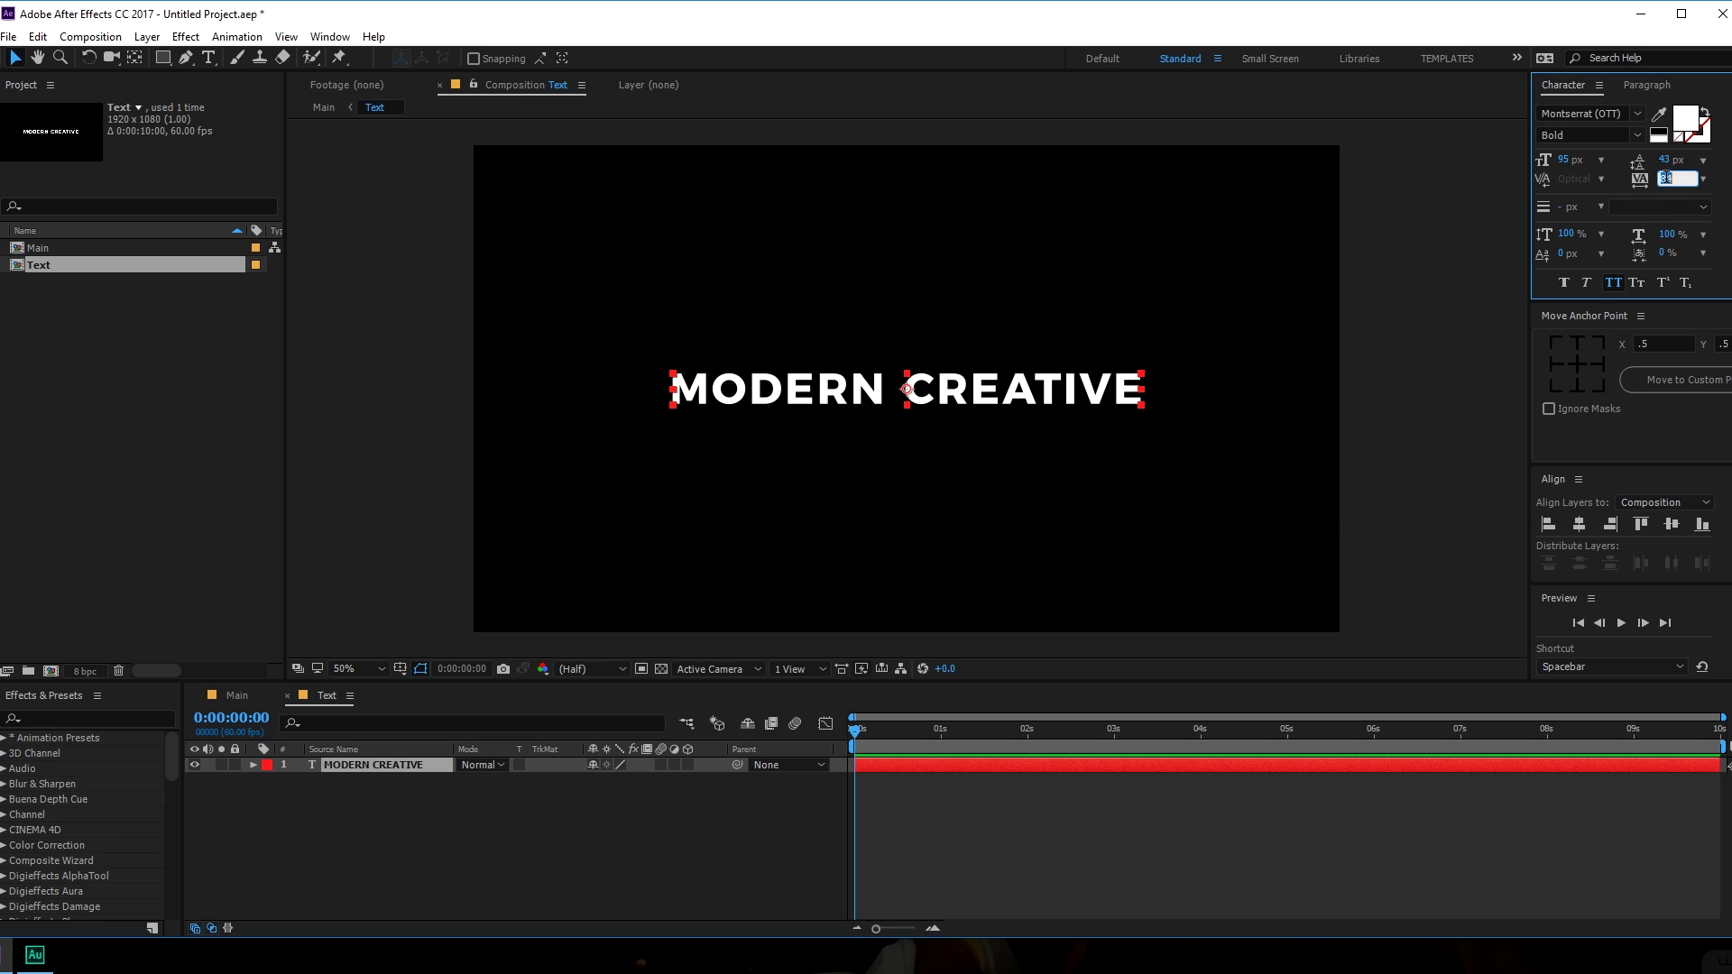
pyautogui.write('50')
pyautogui.press('Return')
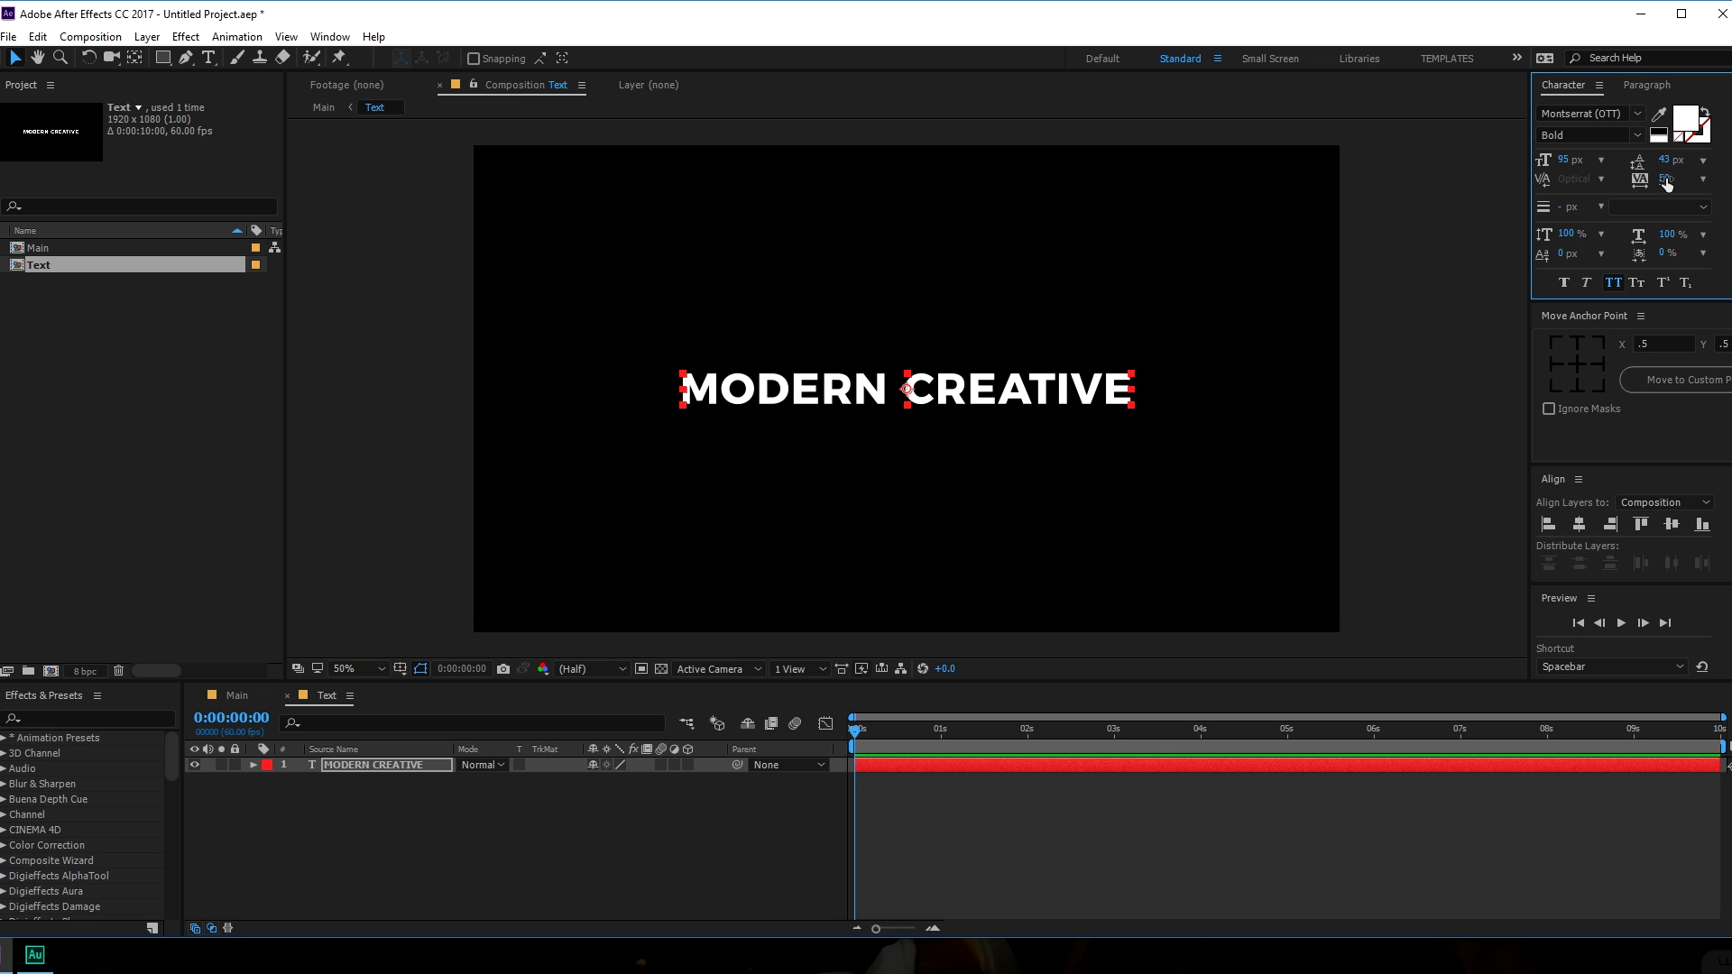
pyautogui.click(206, 695)
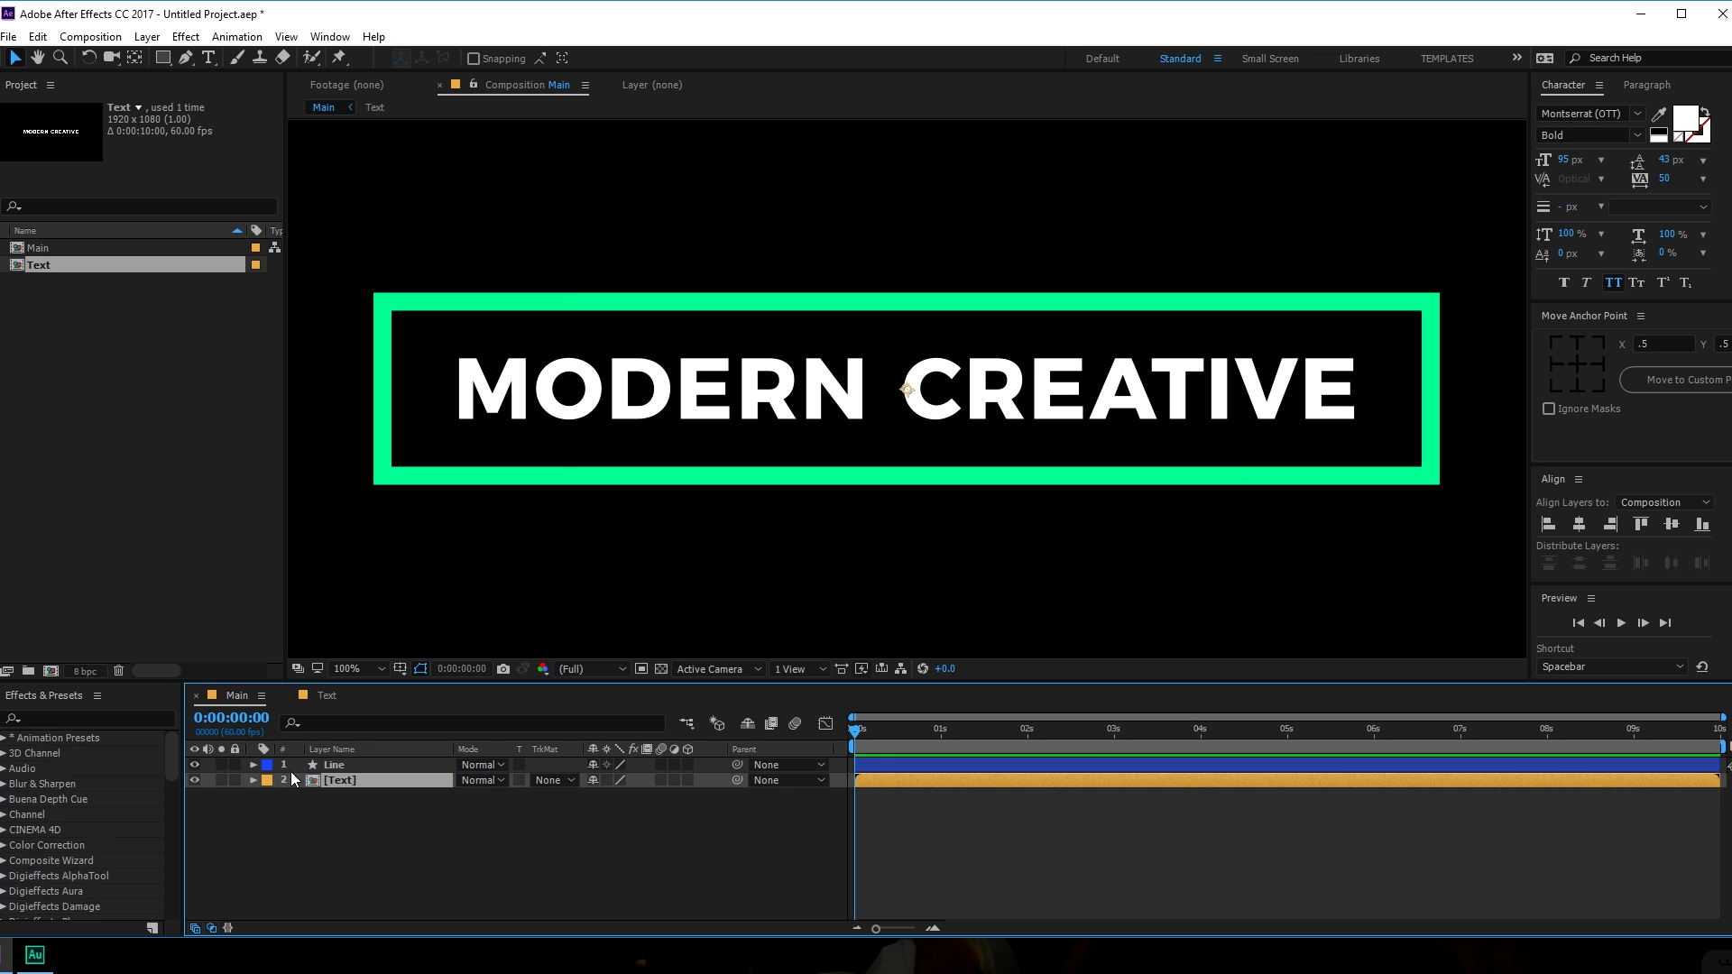
# Add Trim Paths to the Line layer and expand its properties.
pyautogui.click(343, 766)
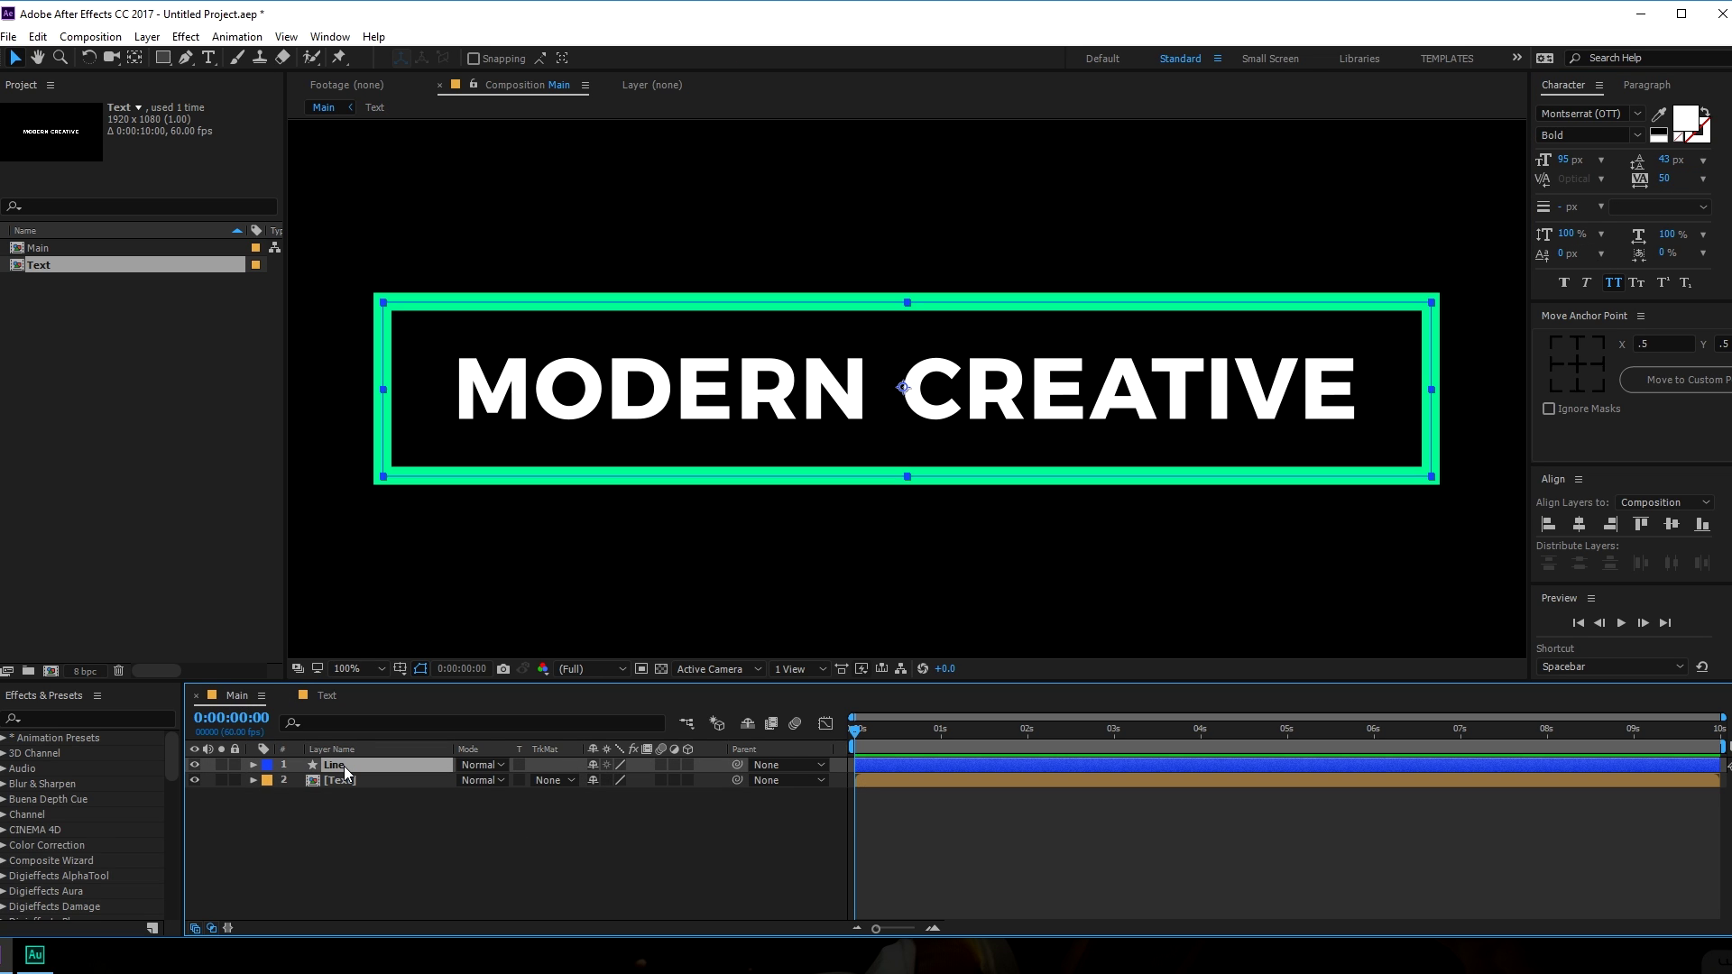
pyautogui.click(254, 766)
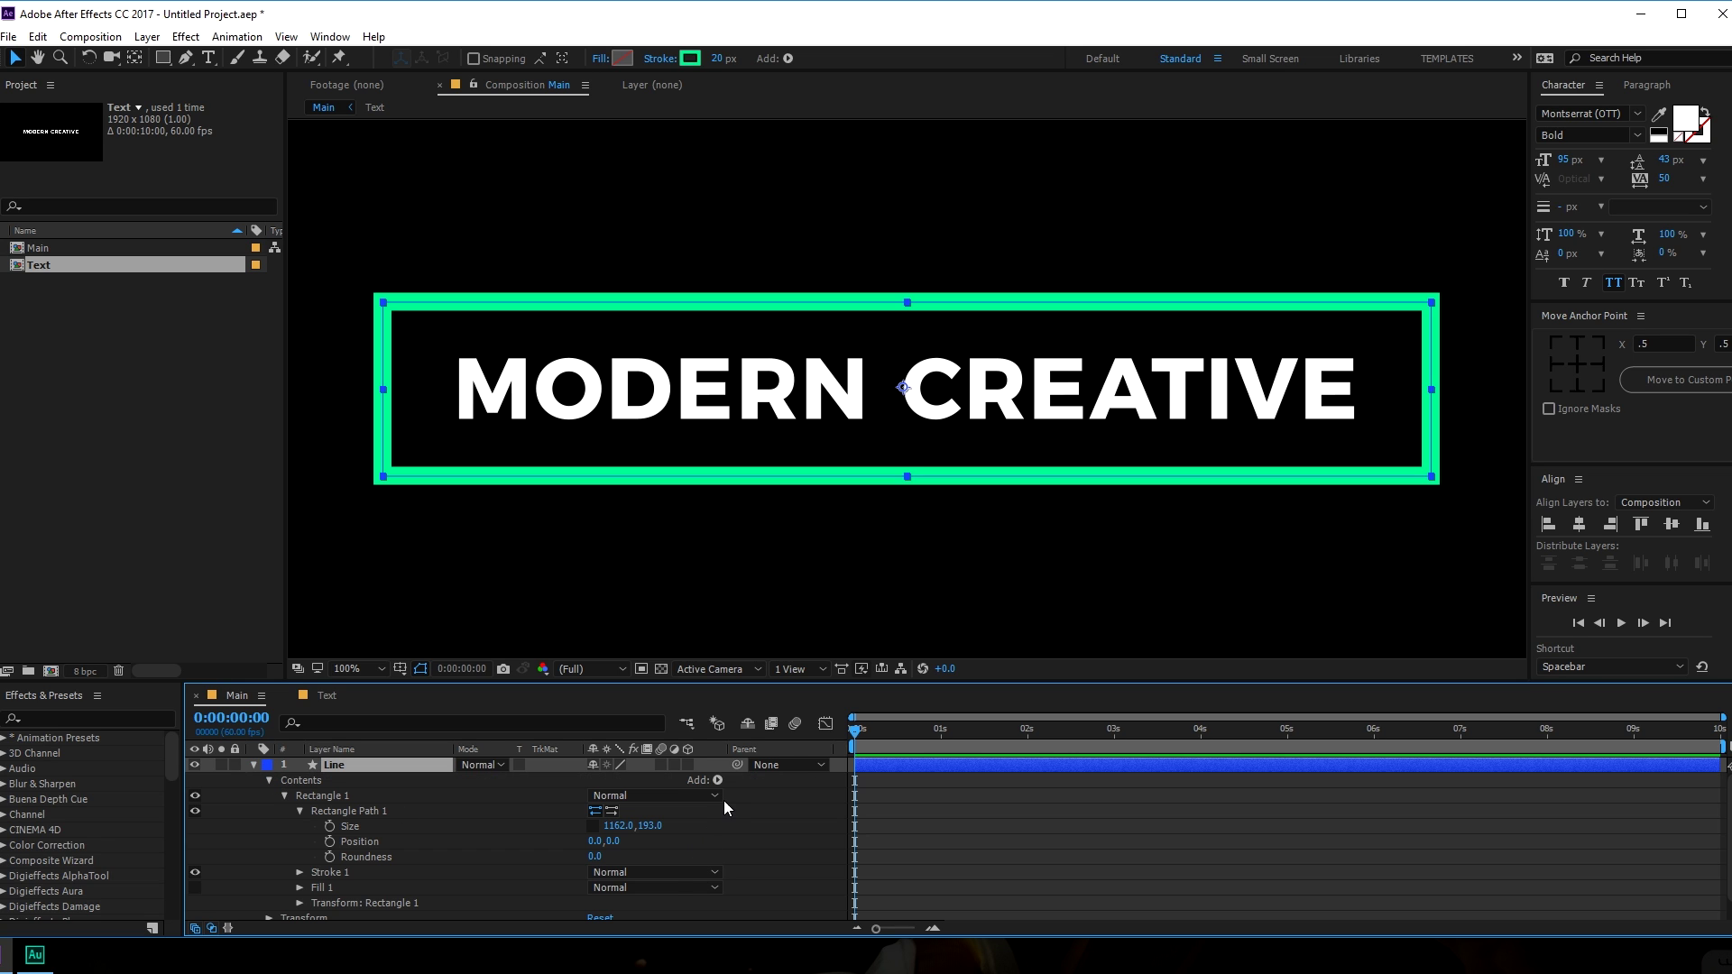
pyautogui.click(718, 781)
pyautogui.click(767, 677)
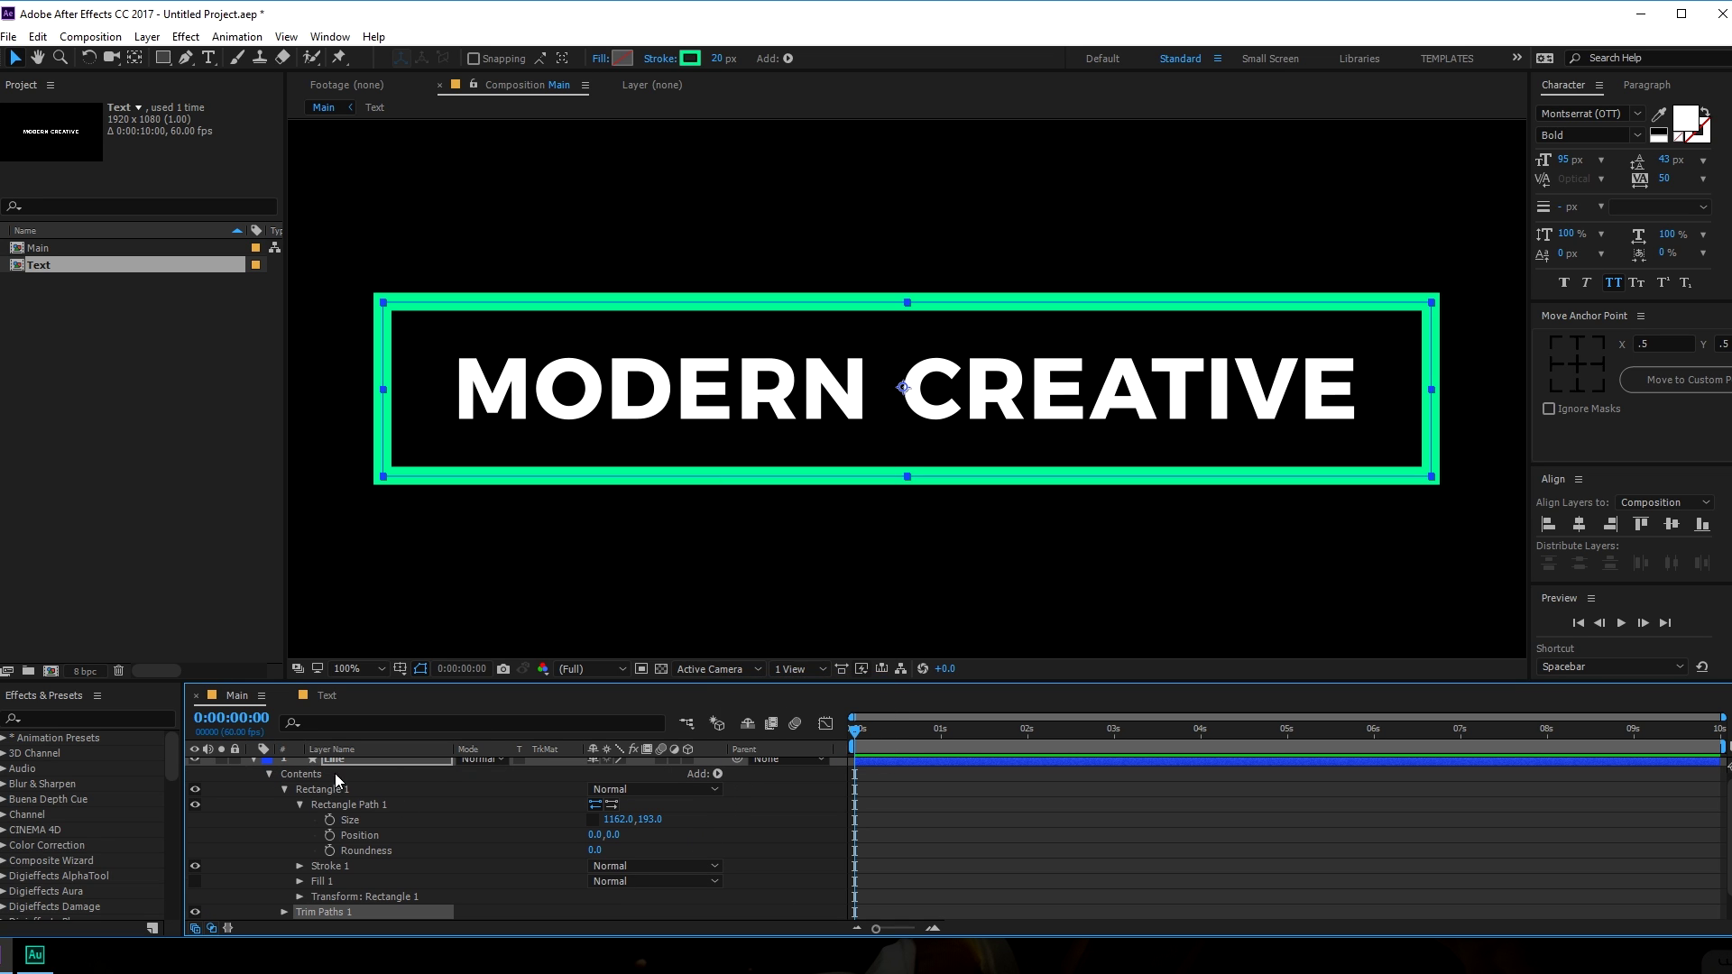
pyautogui.click(297, 806)
pyautogui.click(285, 866)
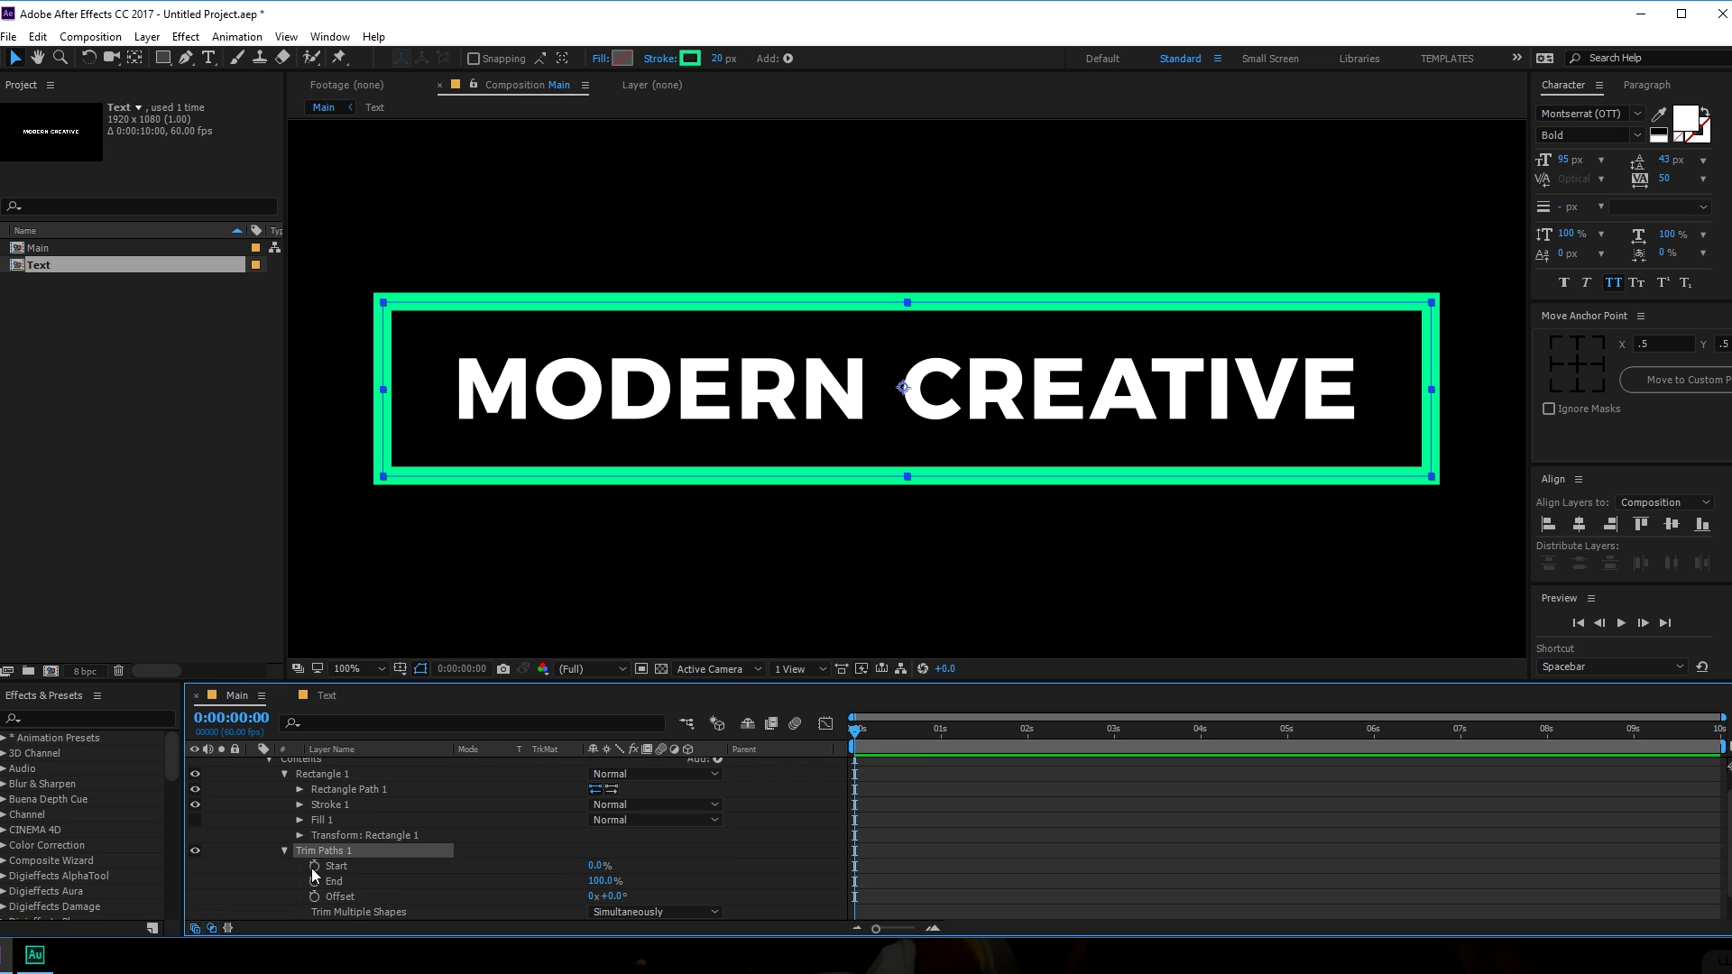
# Keyframe the Trim Paths End from 0% at 0:00:00:00 to 100% at 0:00:01:00.
pyautogui.moveTo(602, 882)
pyautogui.mouseDown()
pyautogui.moveTo(505, 881)
pyautogui.moveTo(538, 880)
pyautogui.mouseUp()
pyautogui.click(315, 881)
pyautogui.moveTo(912, 731); pyautogui.dragTo(942, 734)
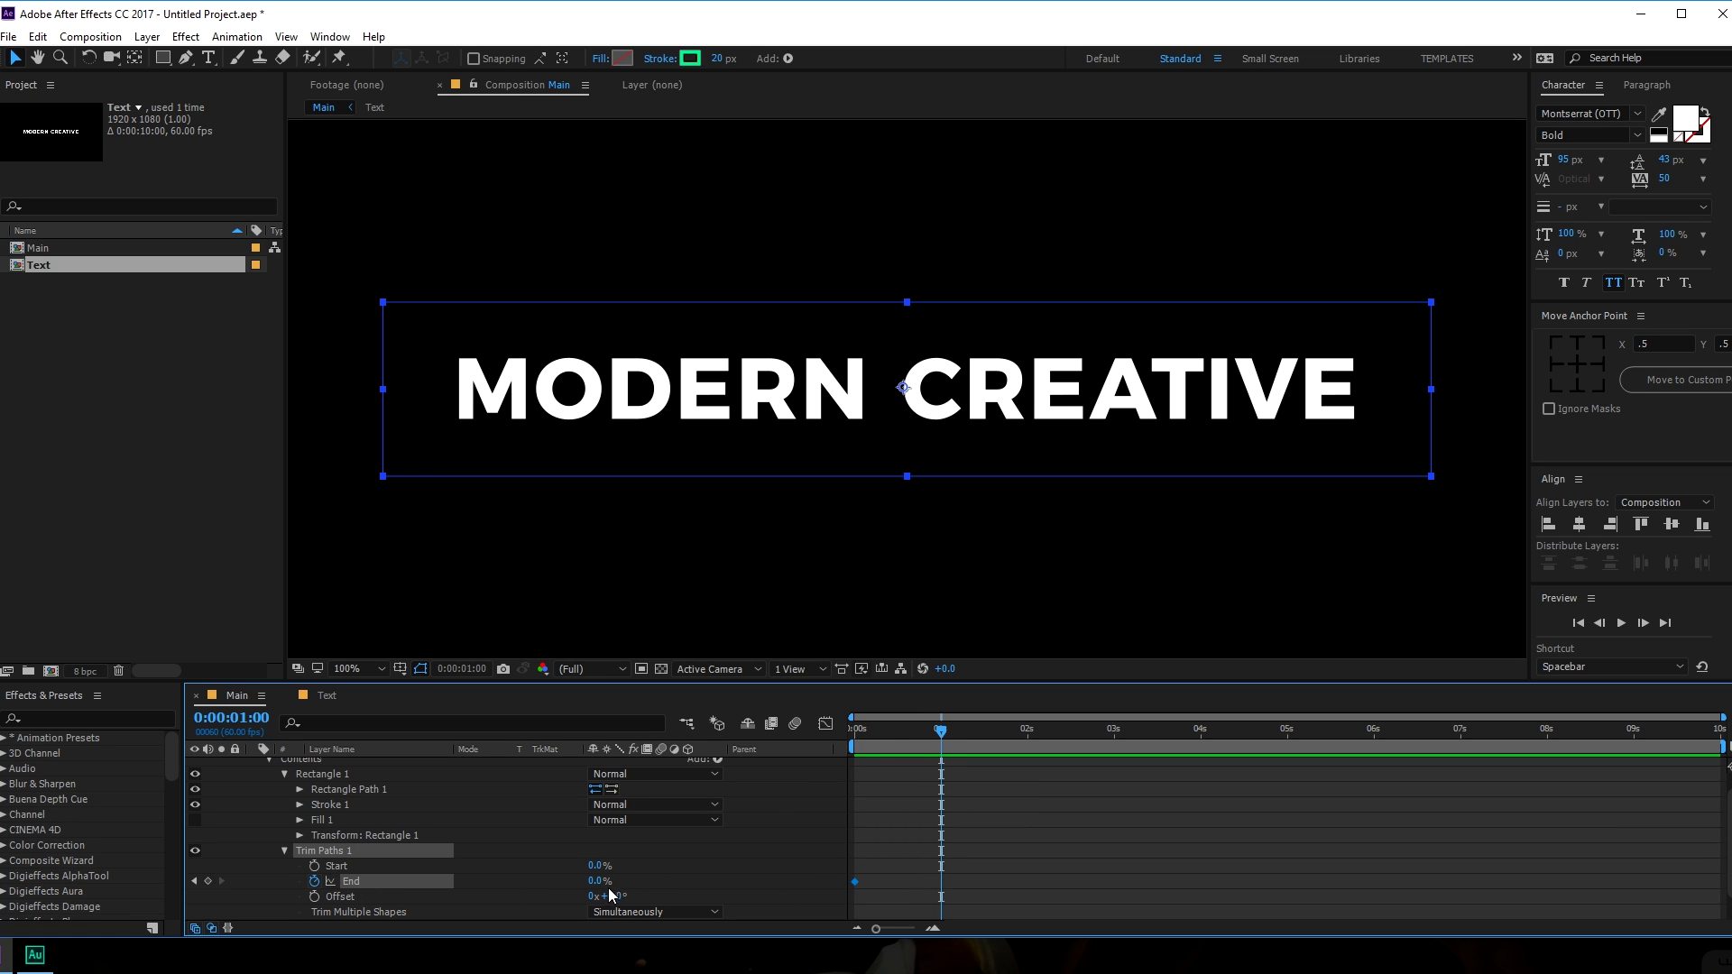
pyautogui.moveTo(596, 881); pyautogui.dragTo(693, 875)
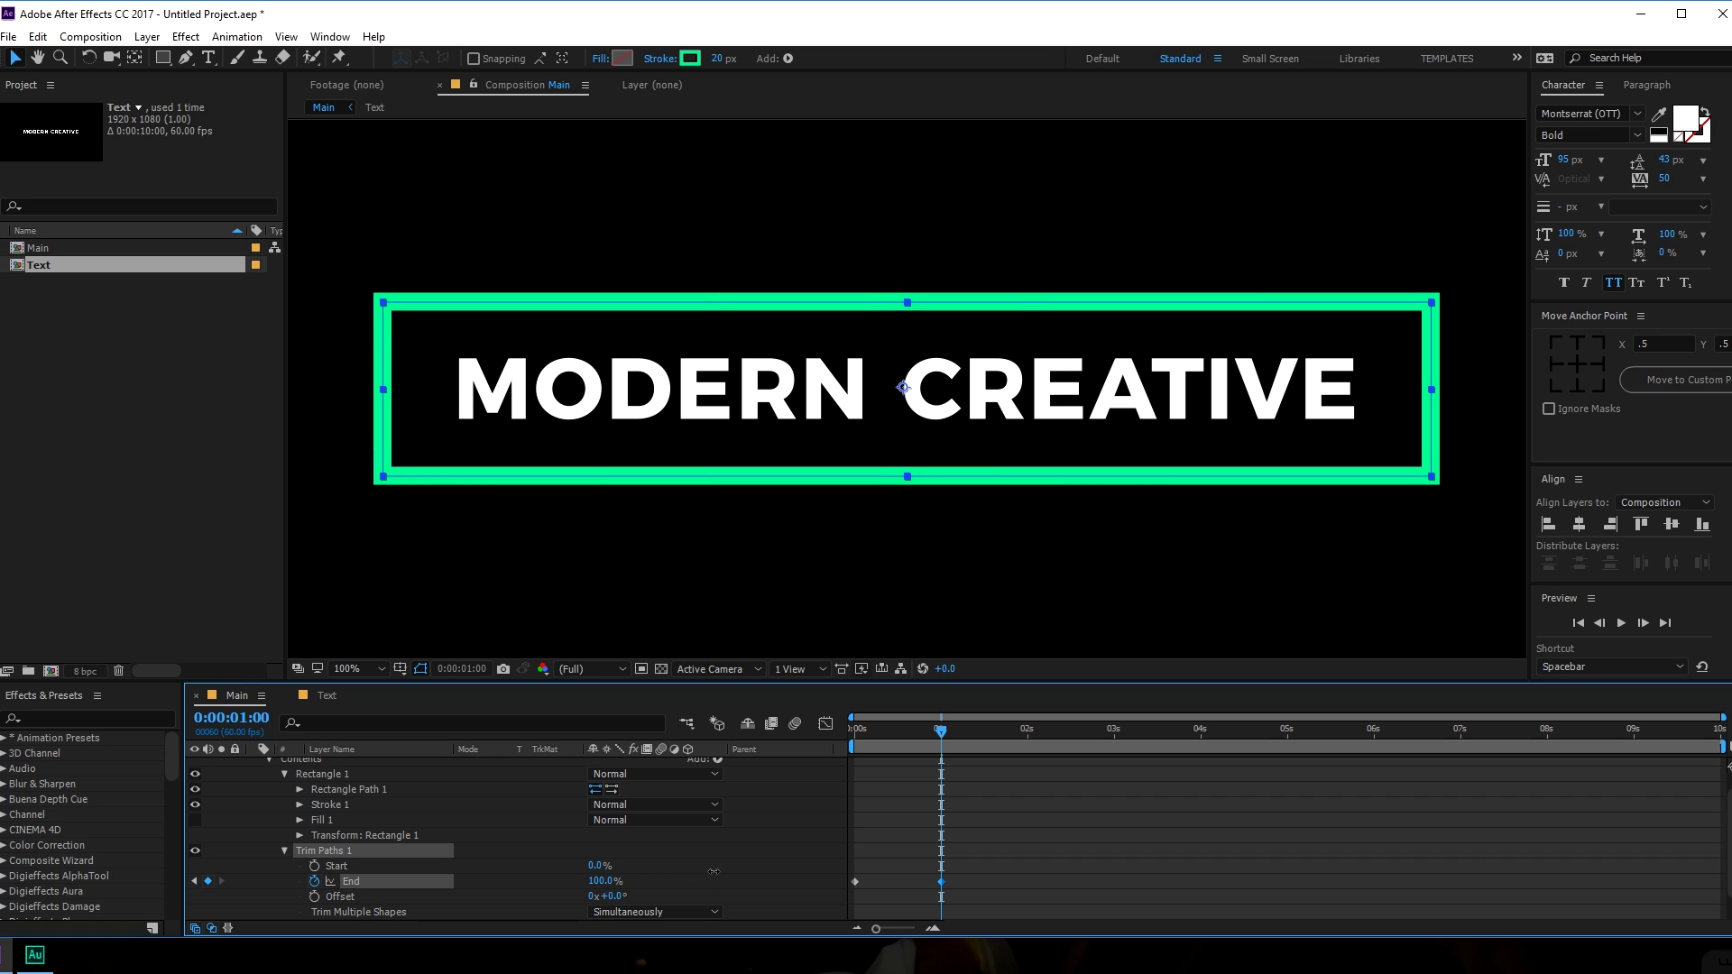
# Keyframe the Trim Paths Offset from -90° at 0:00:00:00 to 0° at 0:00:01:00 and scrub through the animation.
pyautogui.click(313, 898)
pyautogui.moveTo(930, 752)
pyautogui.mouseDown()
pyautogui.moveTo(868, 735)
pyautogui.moveTo(742, 752)
pyautogui.mouseUp()
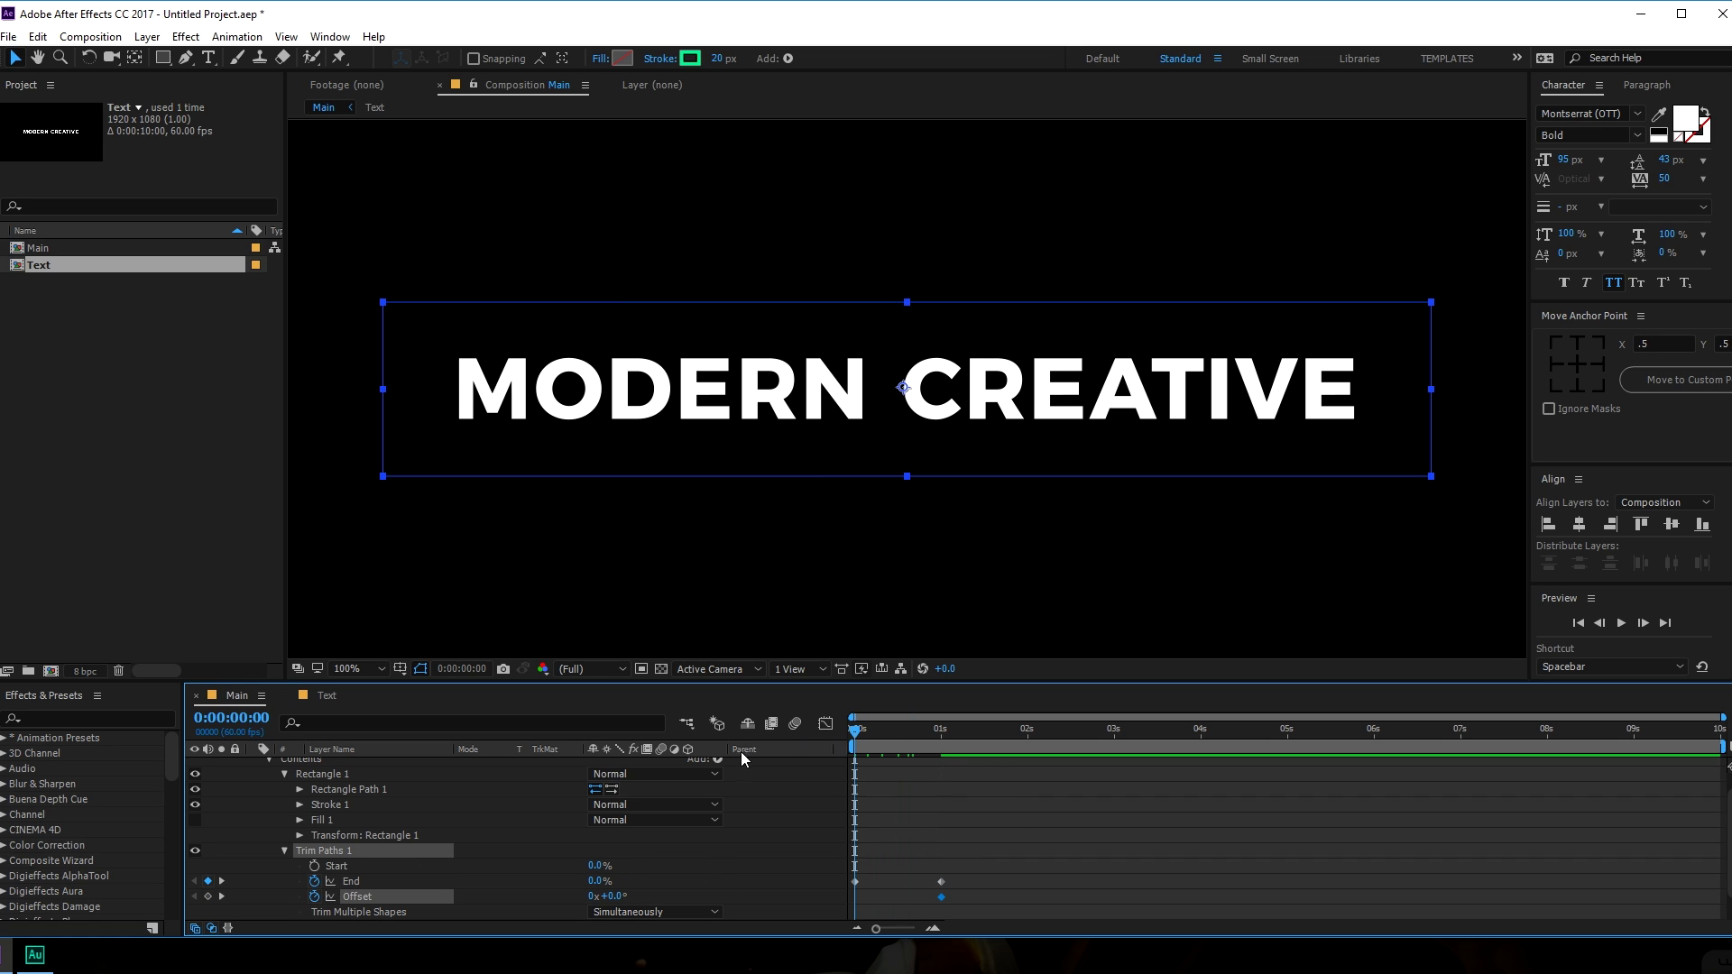
pyautogui.click(624, 895)
pyautogui.write('-90.')
pyautogui.click(826, 816)
pyautogui.moveTo(858, 731)
pyautogui.mouseDown()
pyautogui.moveTo(938, 734)
pyautogui.moveTo(893, 733)
pyautogui.moveTo(934, 733)
pyautogui.moveTo(947, 793)
pyautogui.mouseUp()
# Apply Easy Ease to all End and Offset keyframes of the Line layer and show their curves in the Graph Editor.
pyautogui.moveTo(694, 683); pyautogui.dragTo(704, 610)
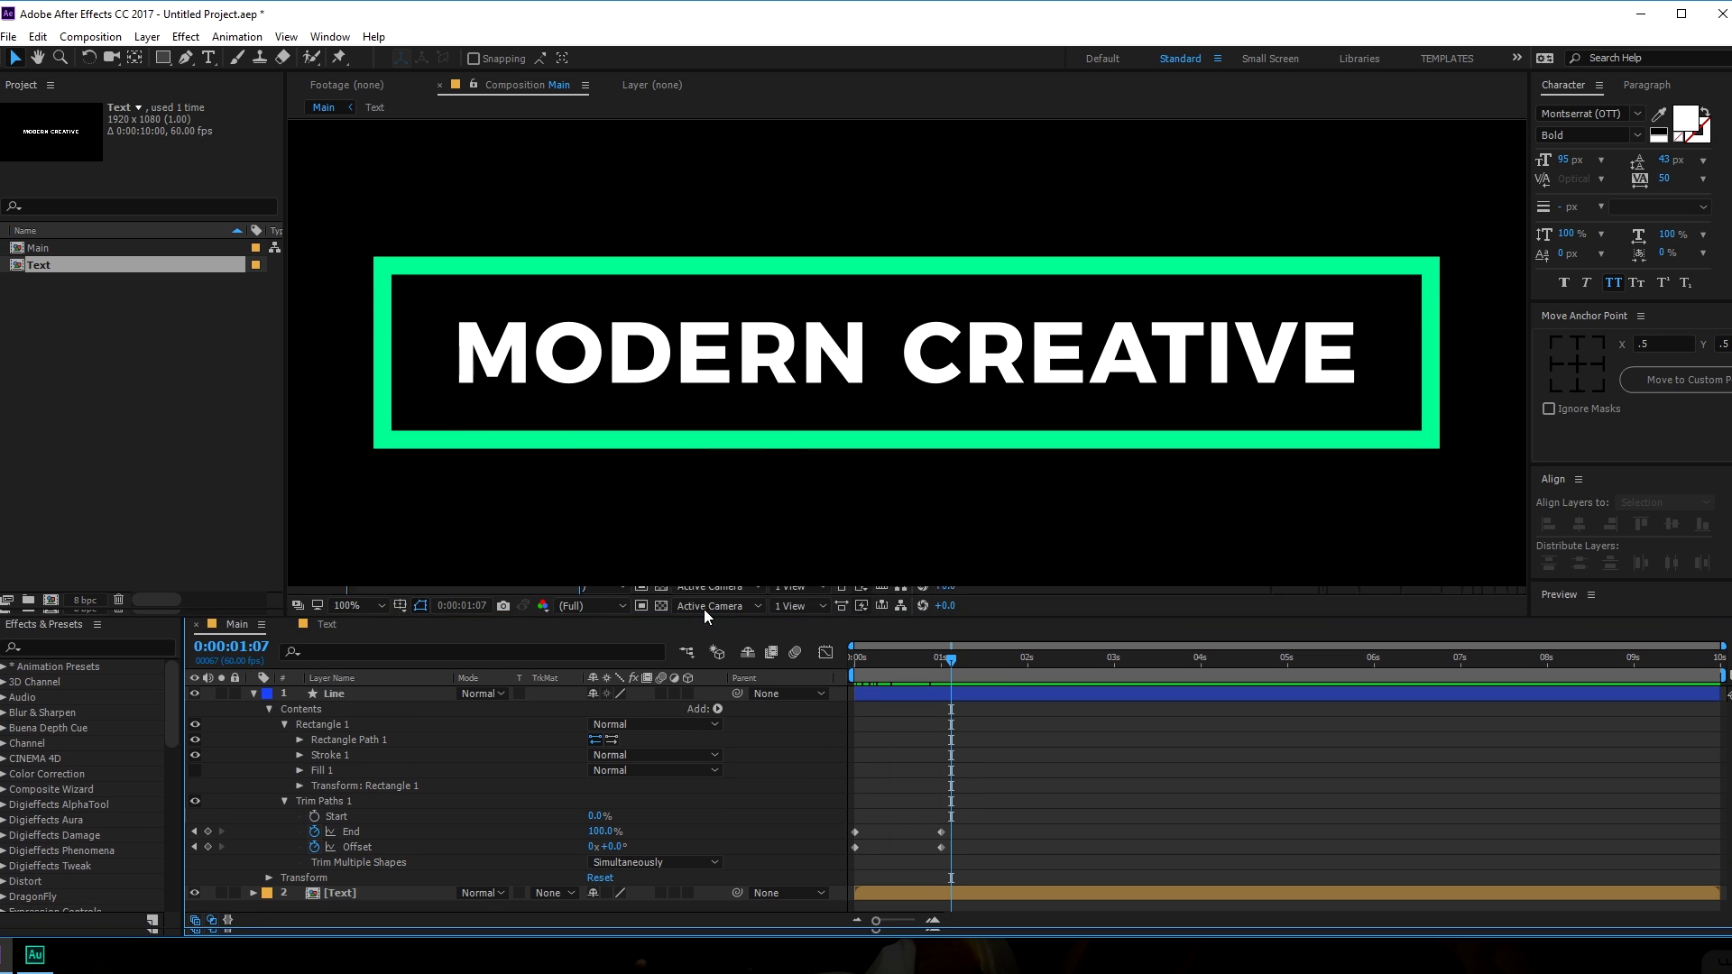
pyautogui.moveTo(1007, 807); pyautogui.dragTo(826, 854)
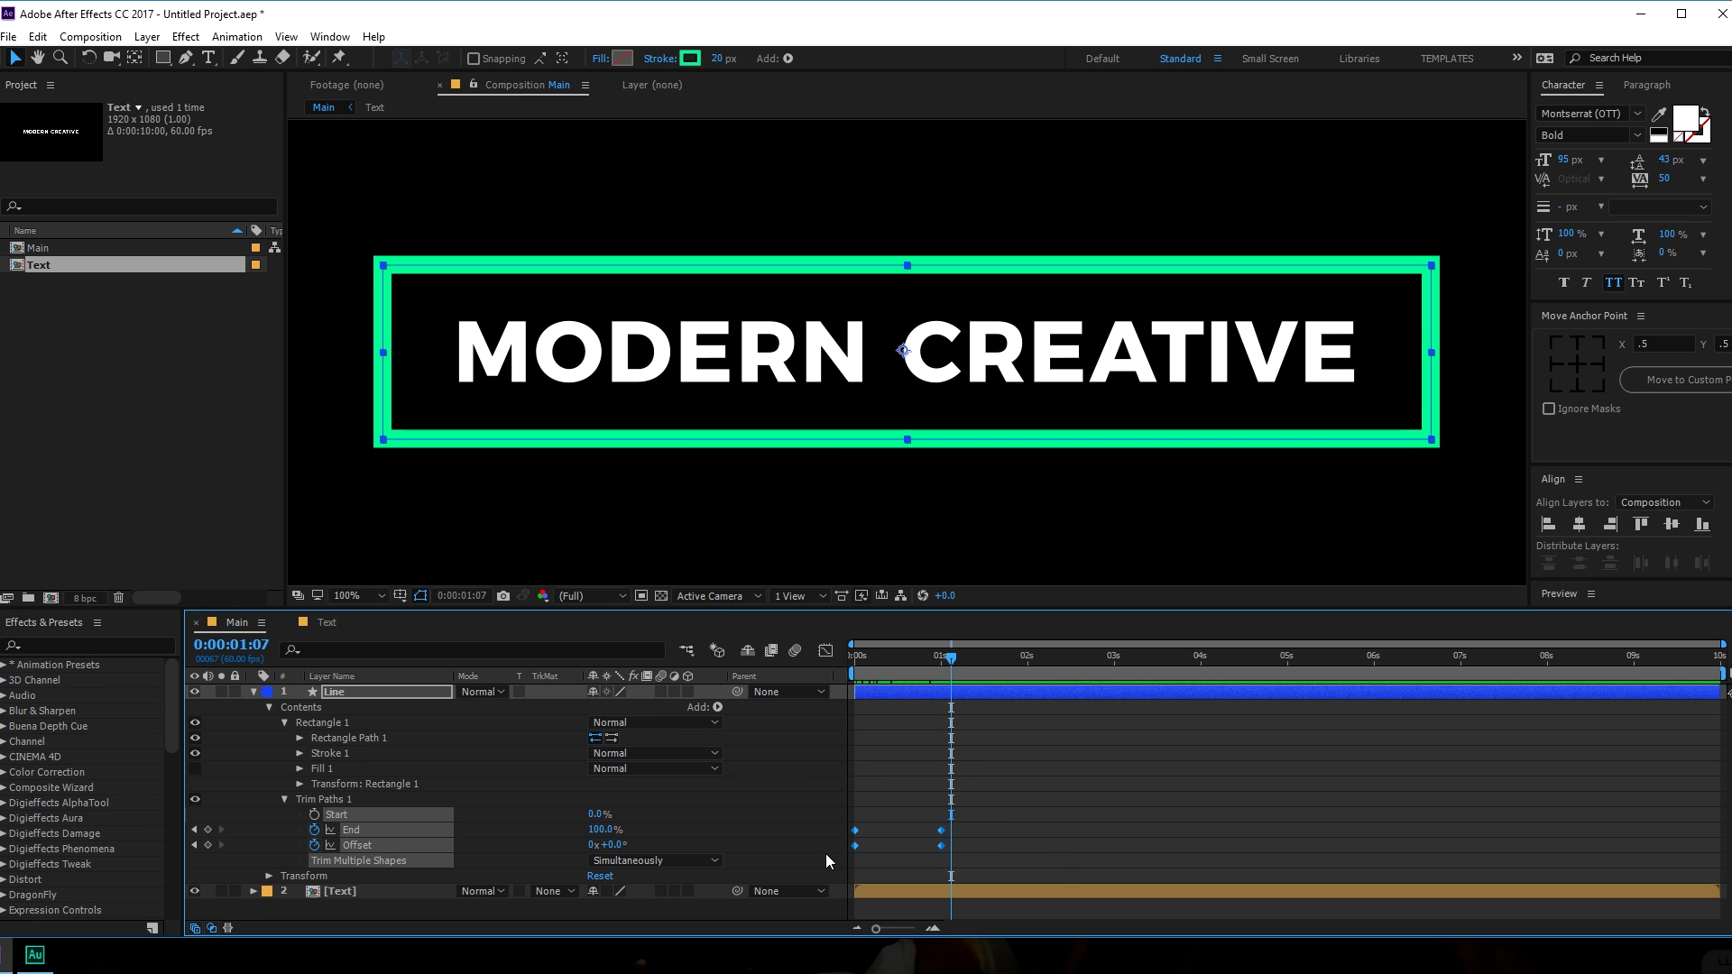
pyautogui.click(824, 651)
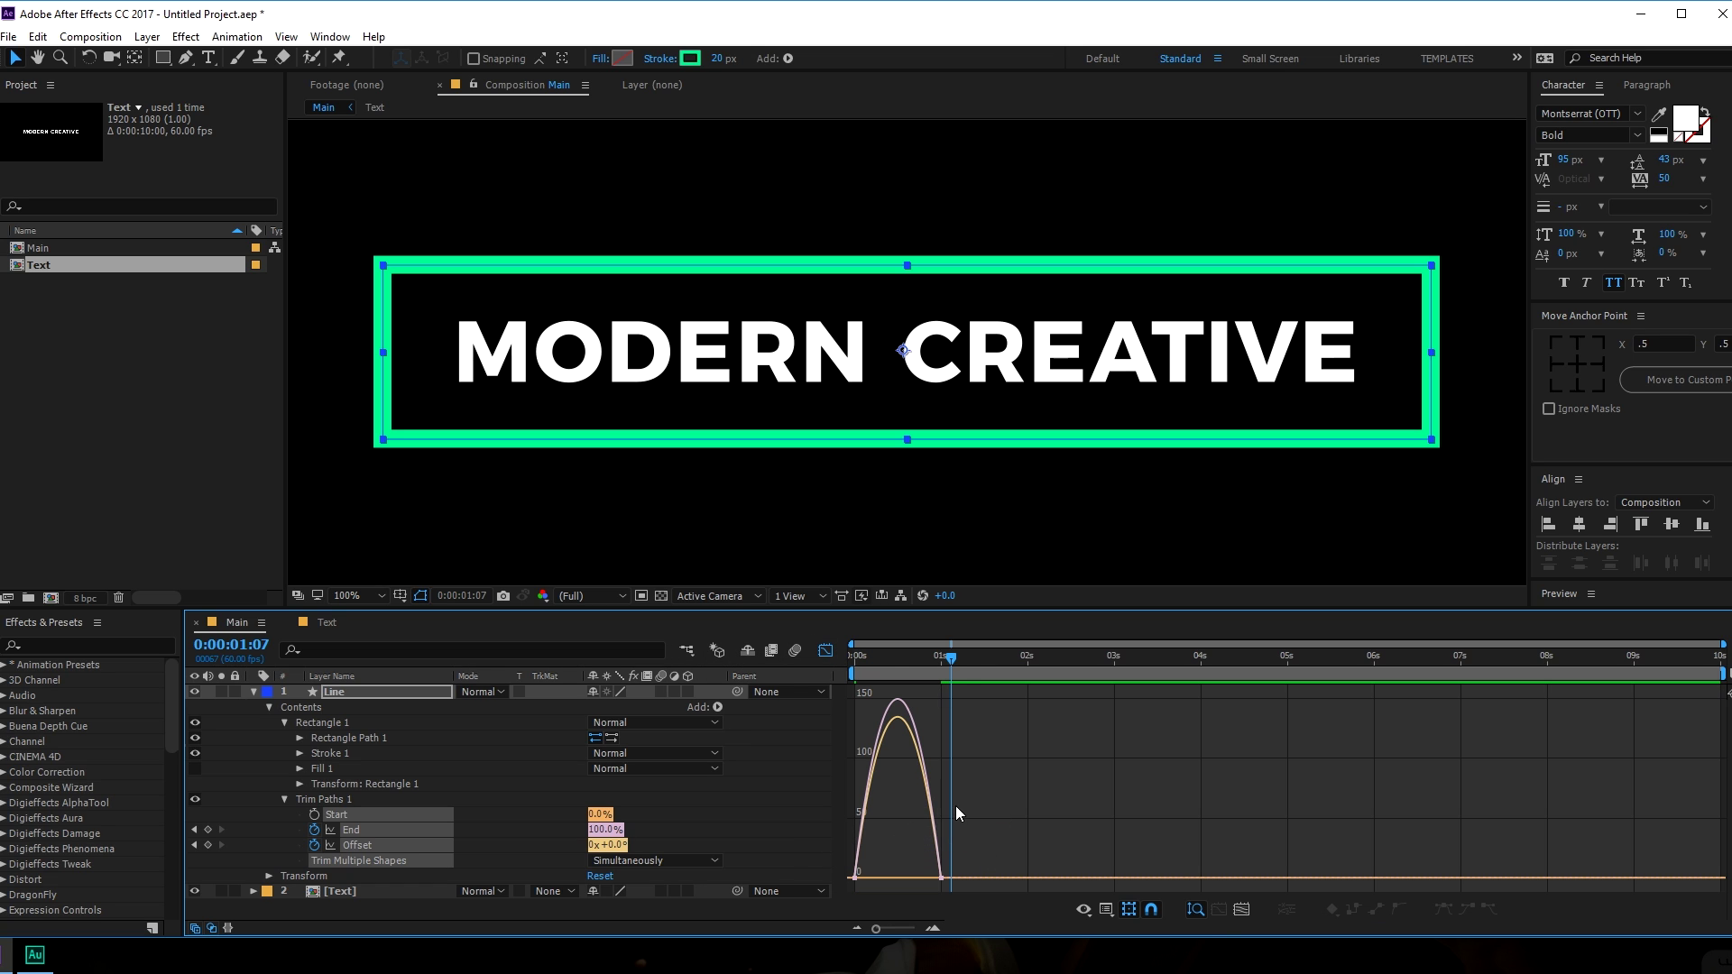
# Display the value graph of the Trim Paths keyframes and return to the speed graph.
pyautogui.rightClick(978, 776)
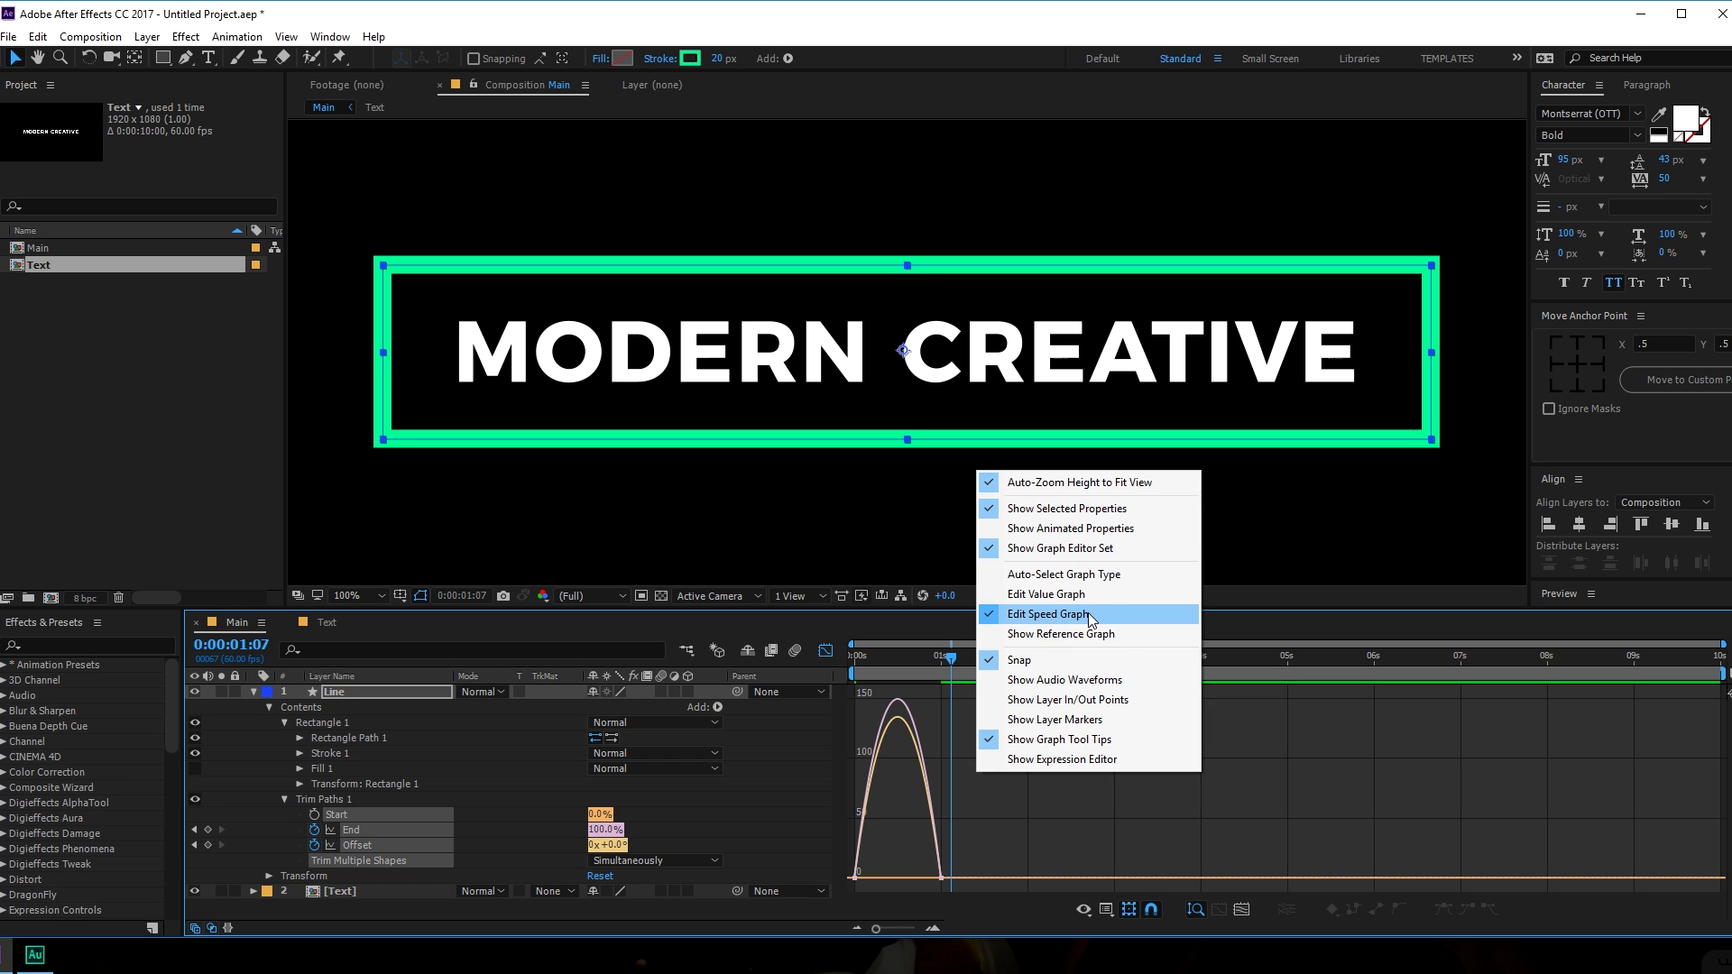
pyautogui.click(1045, 594)
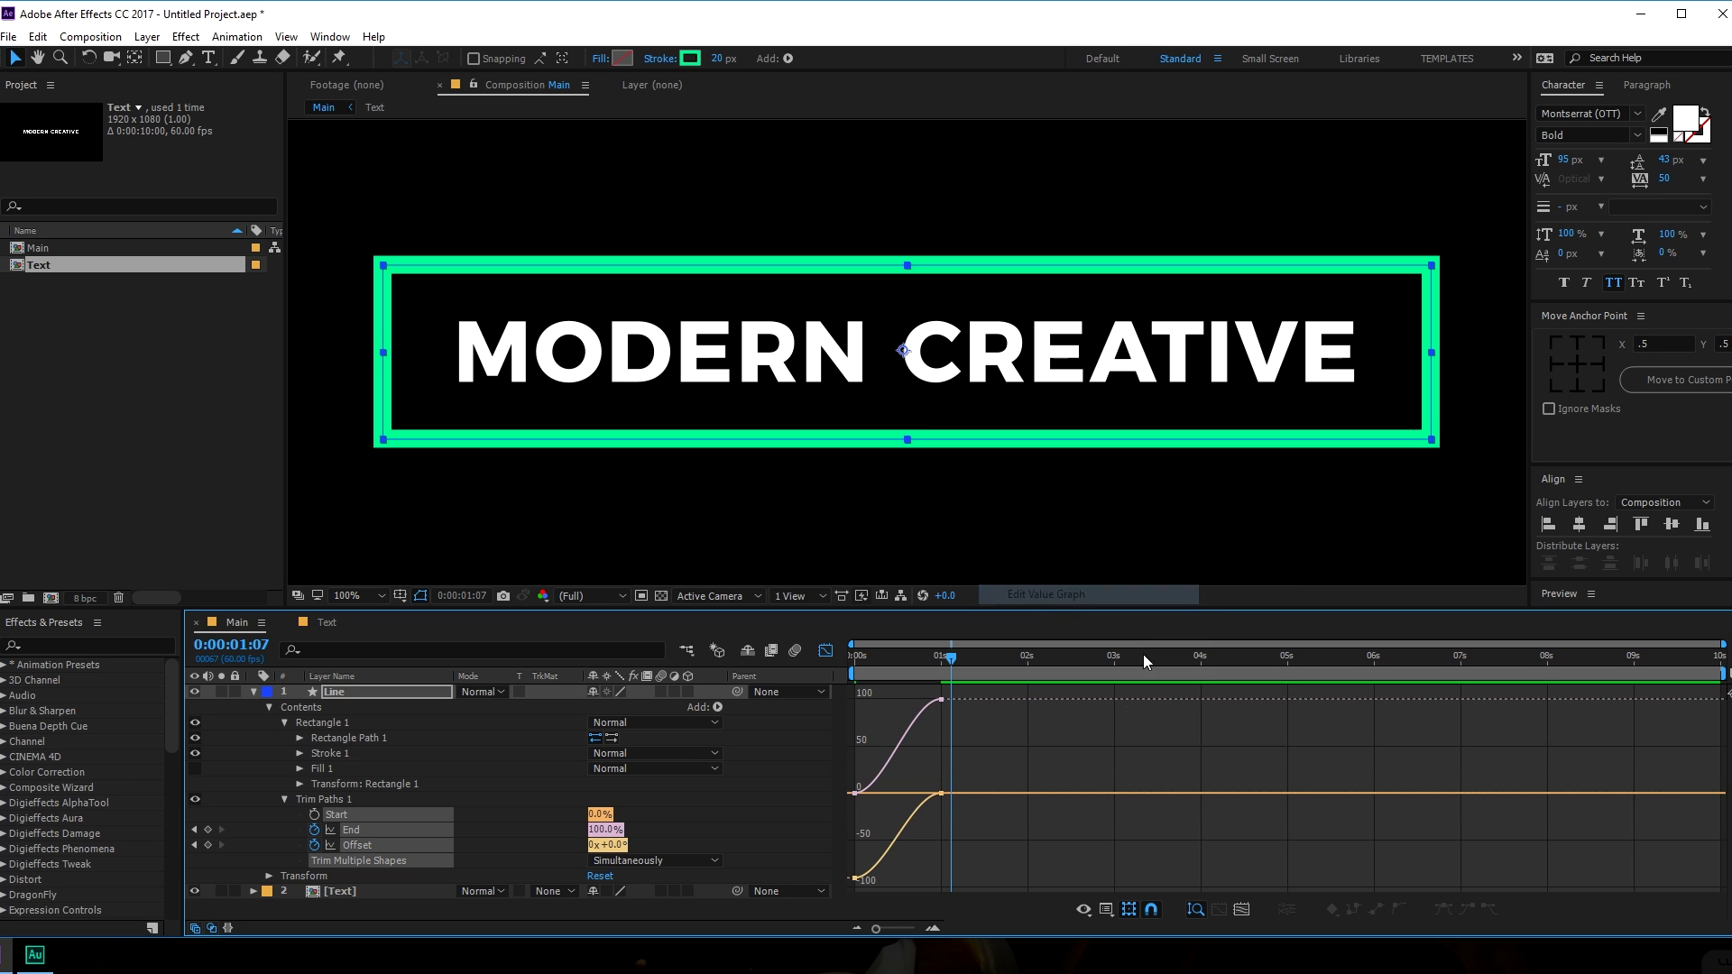
pyautogui.rightClick(1006, 740)
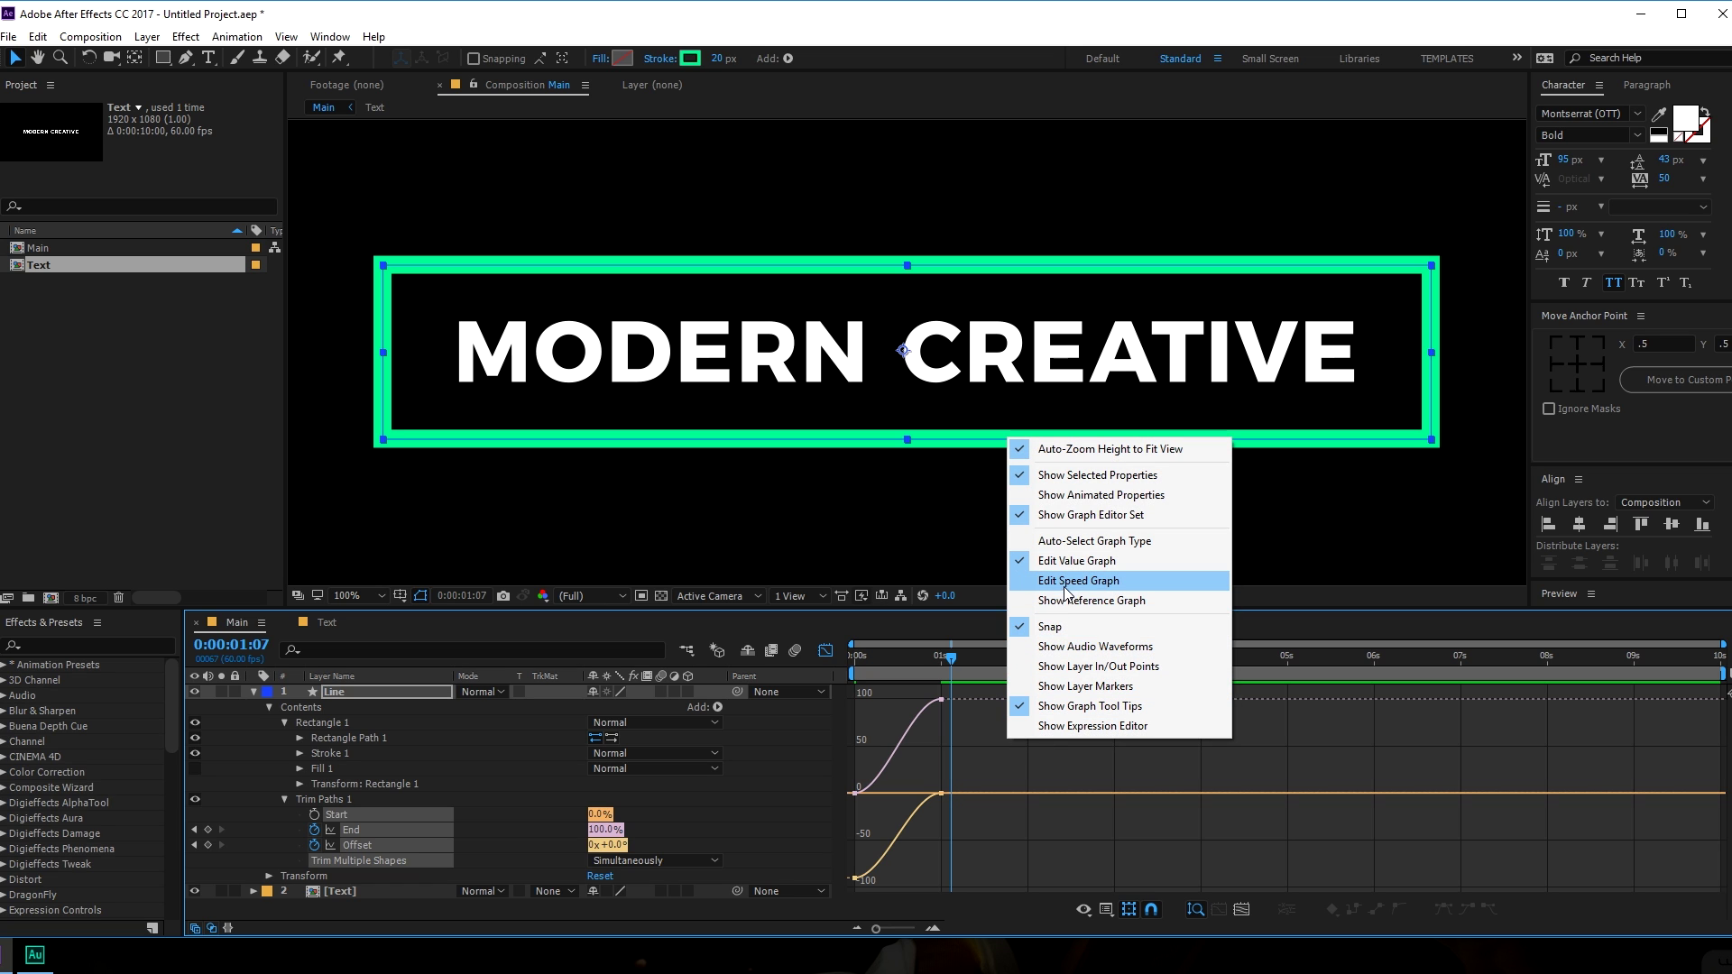
pyautogui.click(1068, 582)
# Reshape the End and Offset speed curves to peak near frame 12 with a long ease into the last keyframes, and scrub the result.
pyautogui.press('=')
pyautogui.press('=')
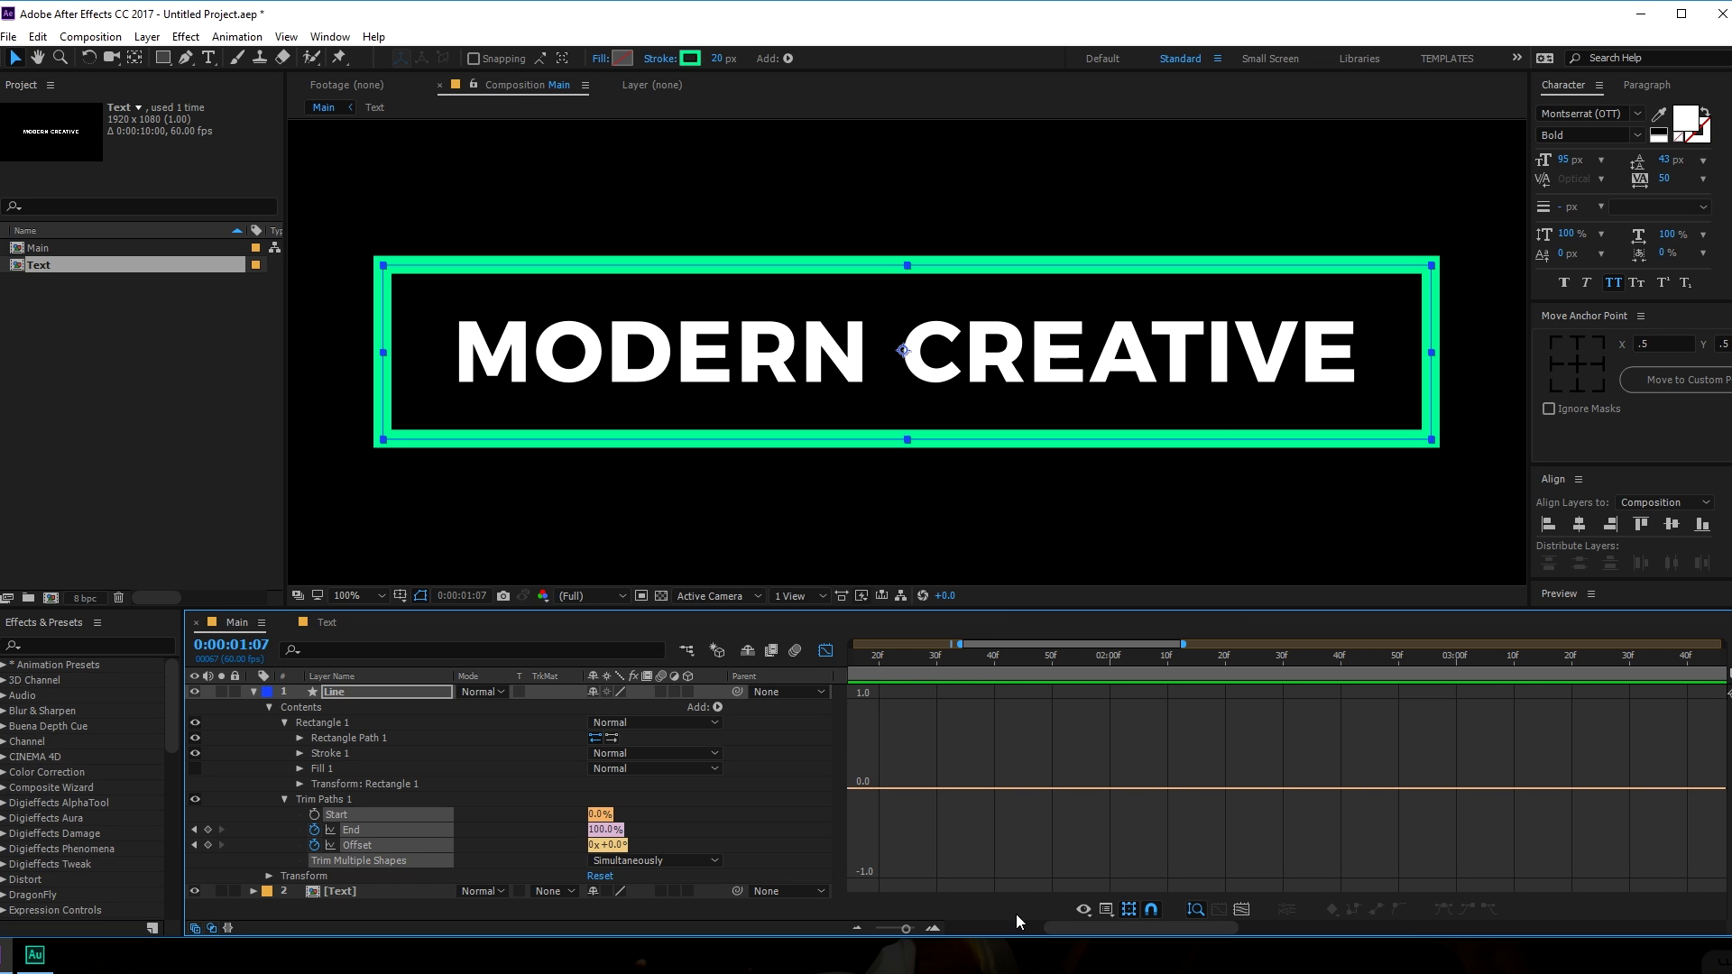
pyautogui.moveTo(1224, 854)
pyautogui.mouseDown()
pyautogui.moveTo(1164, 886)
pyautogui.moveTo(1004, 877)
pyautogui.mouseUp()
pyautogui.press('space')
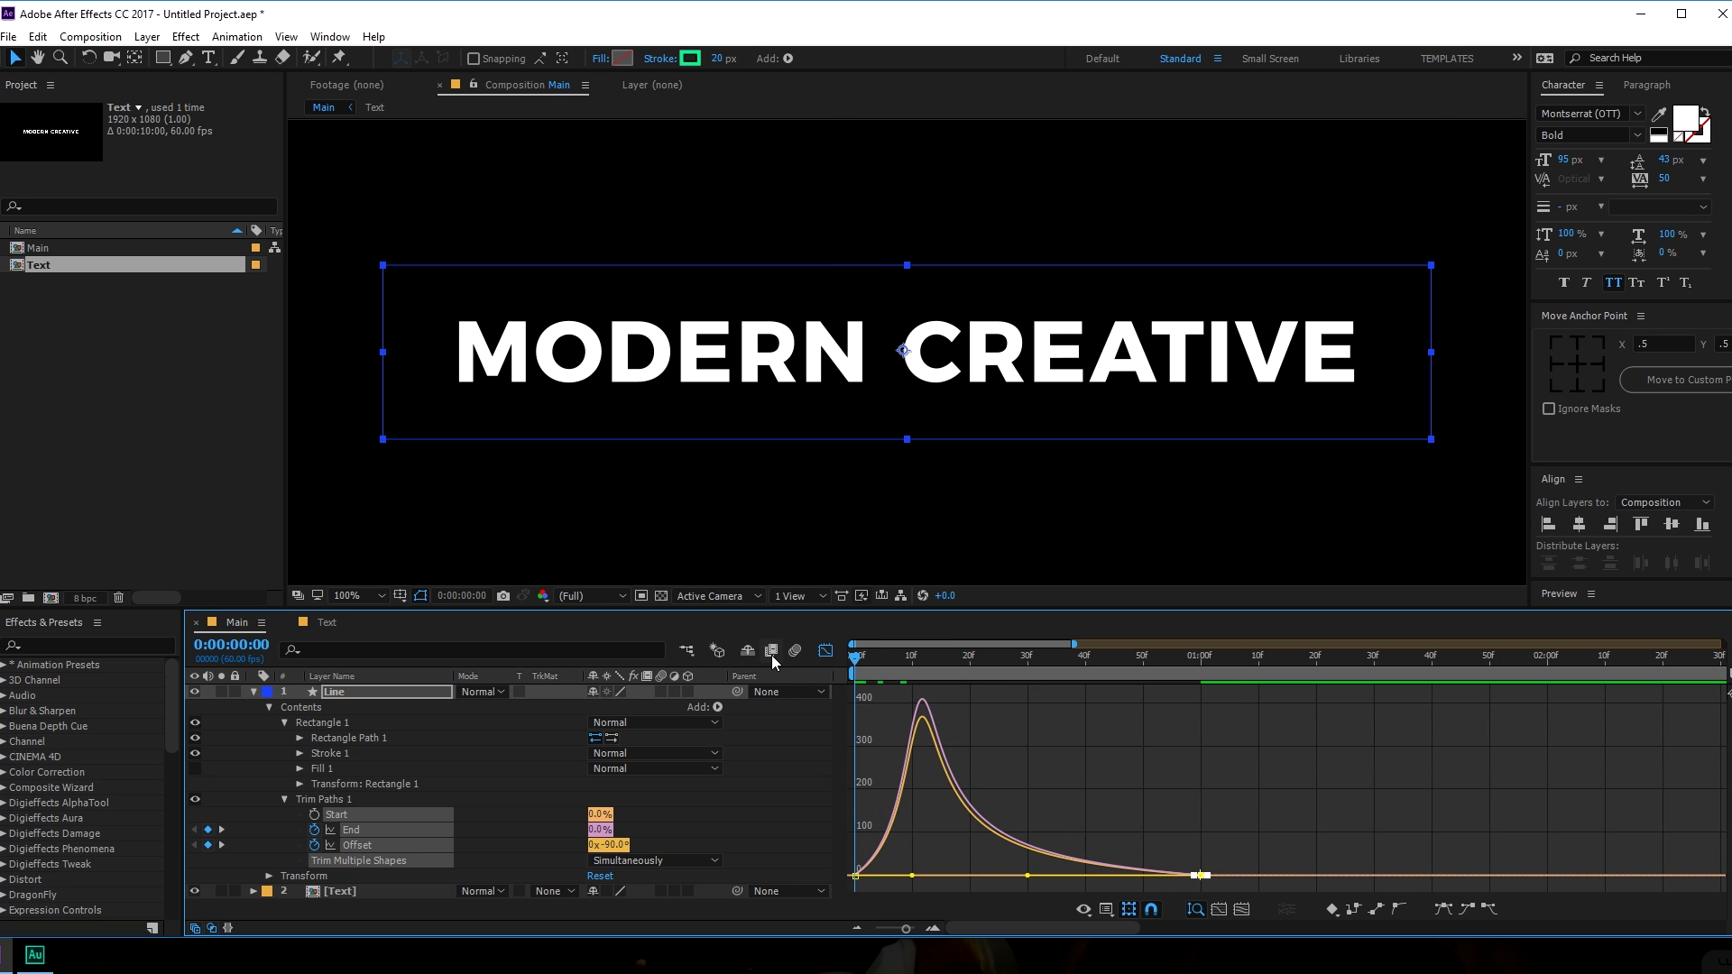
pyautogui.moveTo(872, 667)
pyautogui.mouseDown()
pyautogui.moveTo(995, 675)
pyautogui.moveTo(929, 668)
pyautogui.mouseUp()
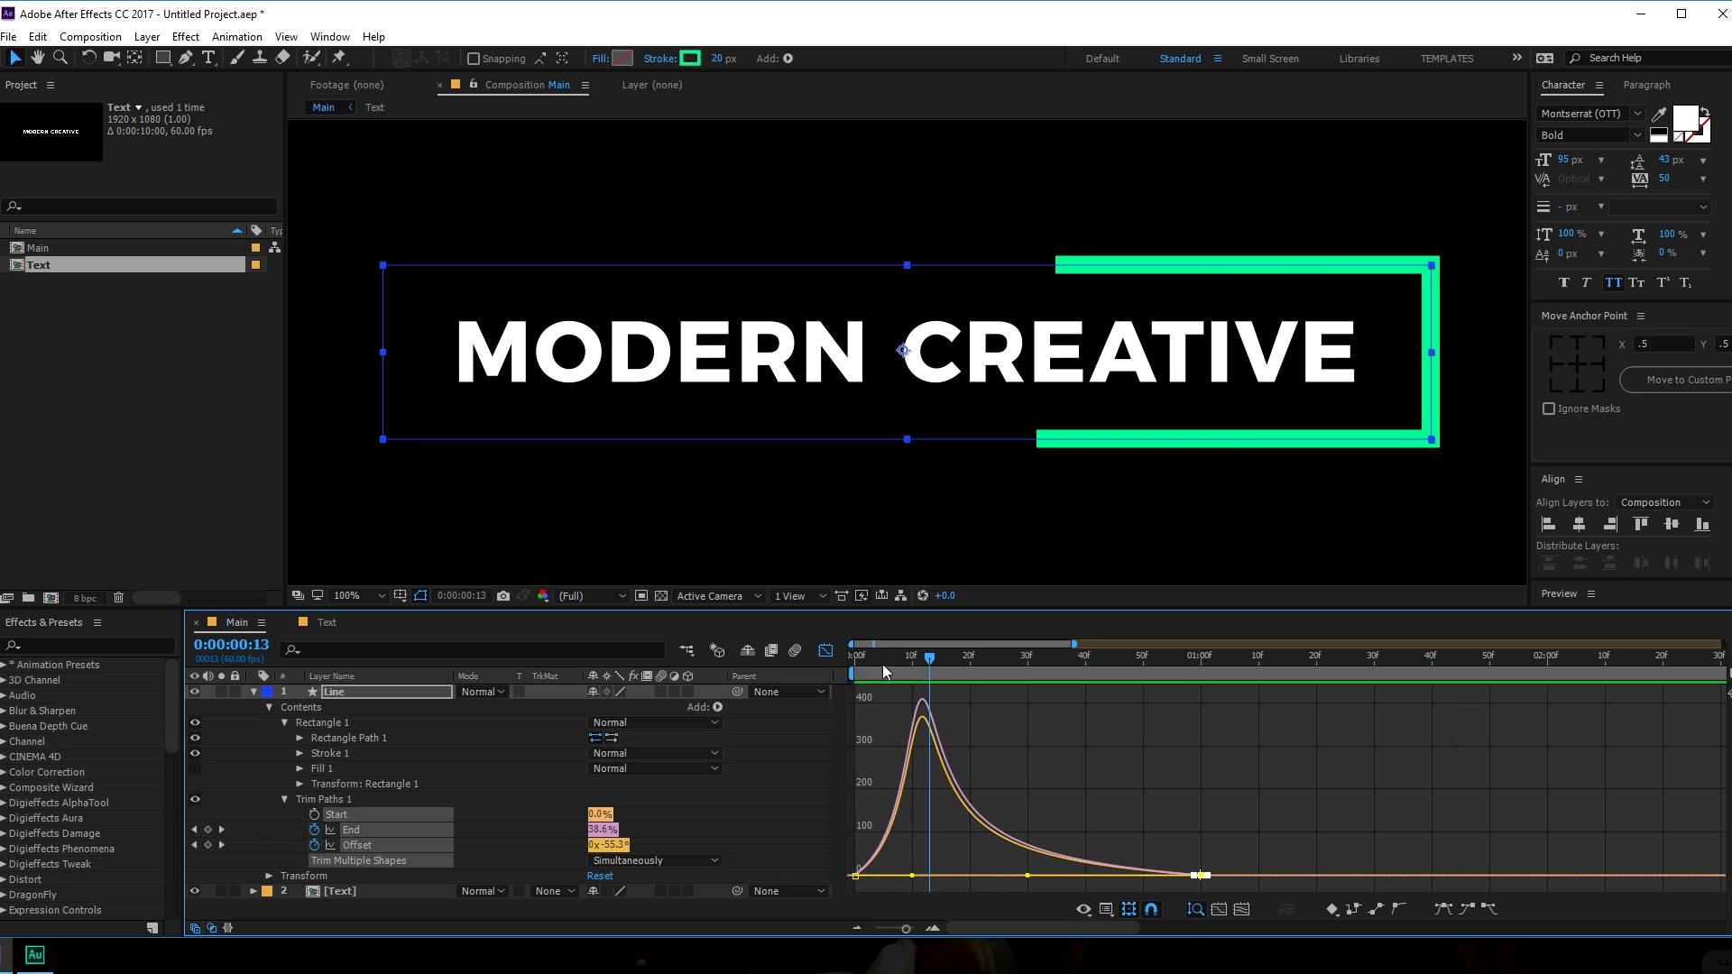
# Leave the Graph Editor and move the second End and Offset keyframes to 0:00:01:30.
pyautogui.click(825, 650)
pyautogui.press('-')
pyautogui.click(977, 759)
pyautogui.moveTo(1144, 667); pyautogui.dragTo(1135, 669)
pyautogui.moveTo(1013, 800); pyautogui.dragTo(1081, 913)
pyautogui.moveTo(1041, 839); pyautogui.dragTo(1136, 838)
# Deselect everything and preview the frame's drawing animation from the start of the composition.
pyautogui.hotkey('ctrl', 'shift', 'a')
pyautogui.press('Home')
pyautogui.press('space')
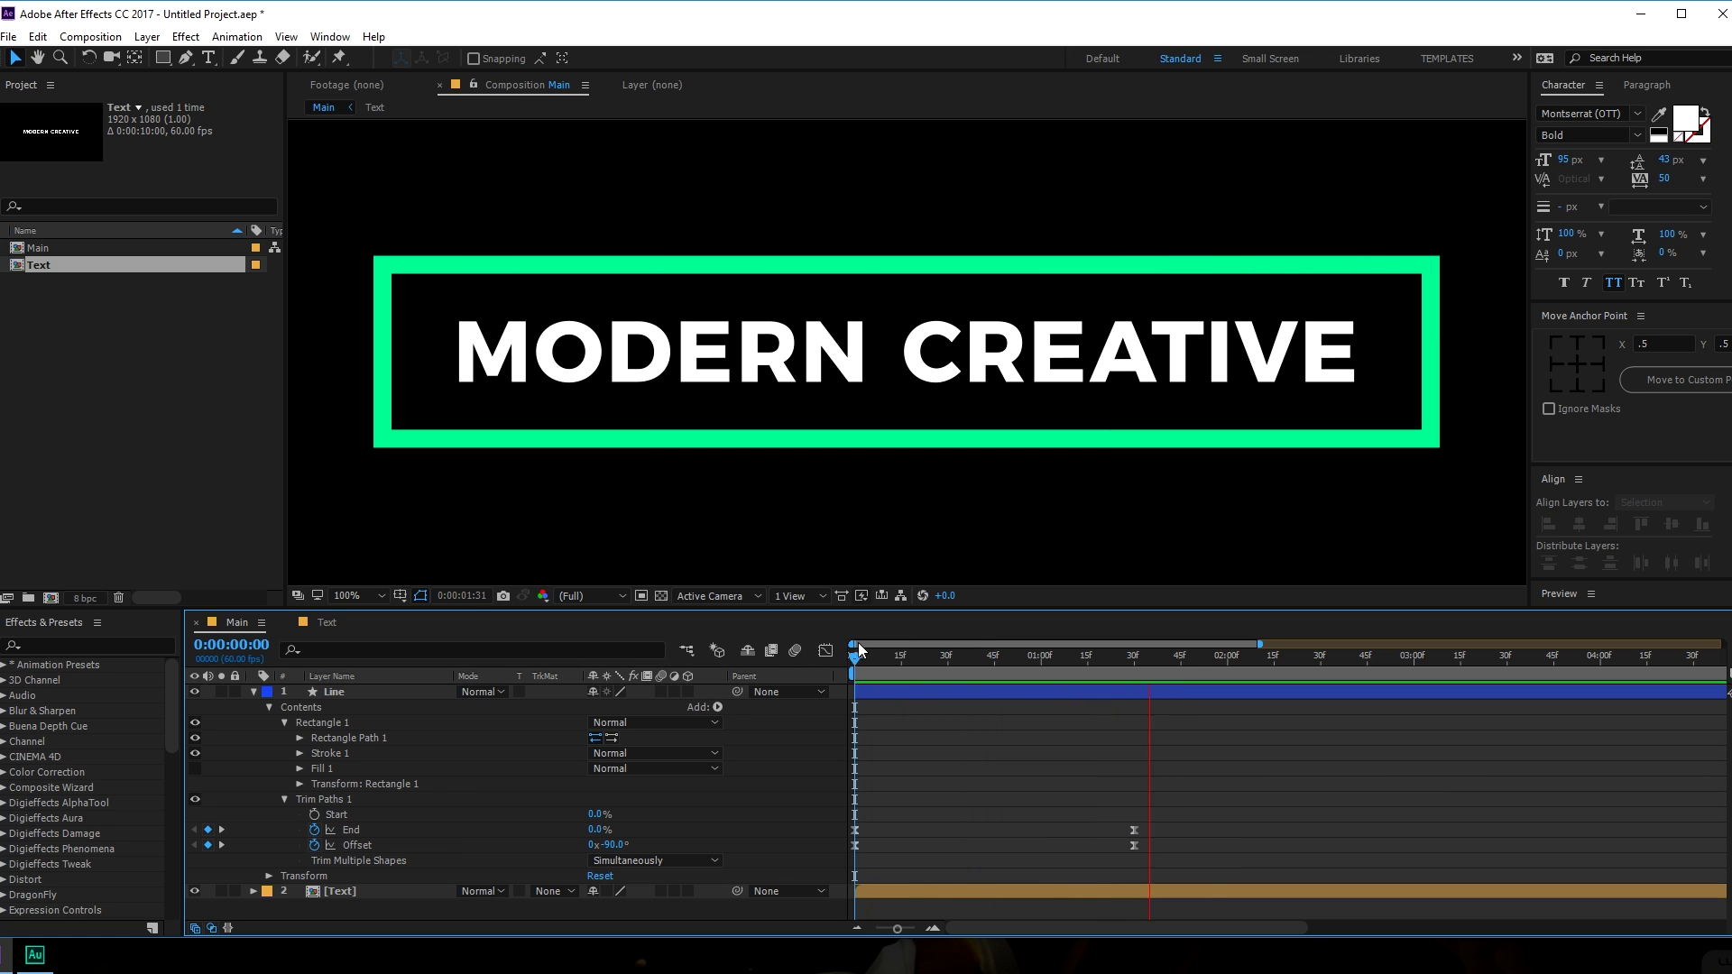
pyautogui.press('space')
# Keyframe the Text layer's Position at 0:00:01:30, and lower the text to 960, 688 at 0:00:00:30, just below the frame.
pyautogui.moveTo(961, 675)
pyautogui.mouseDown()
pyautogui.moveTo(873, 677)
pyautogui.moveTo(1134, 678)
pyautogui.mouseUp()
pyautogui.click(355, 694)
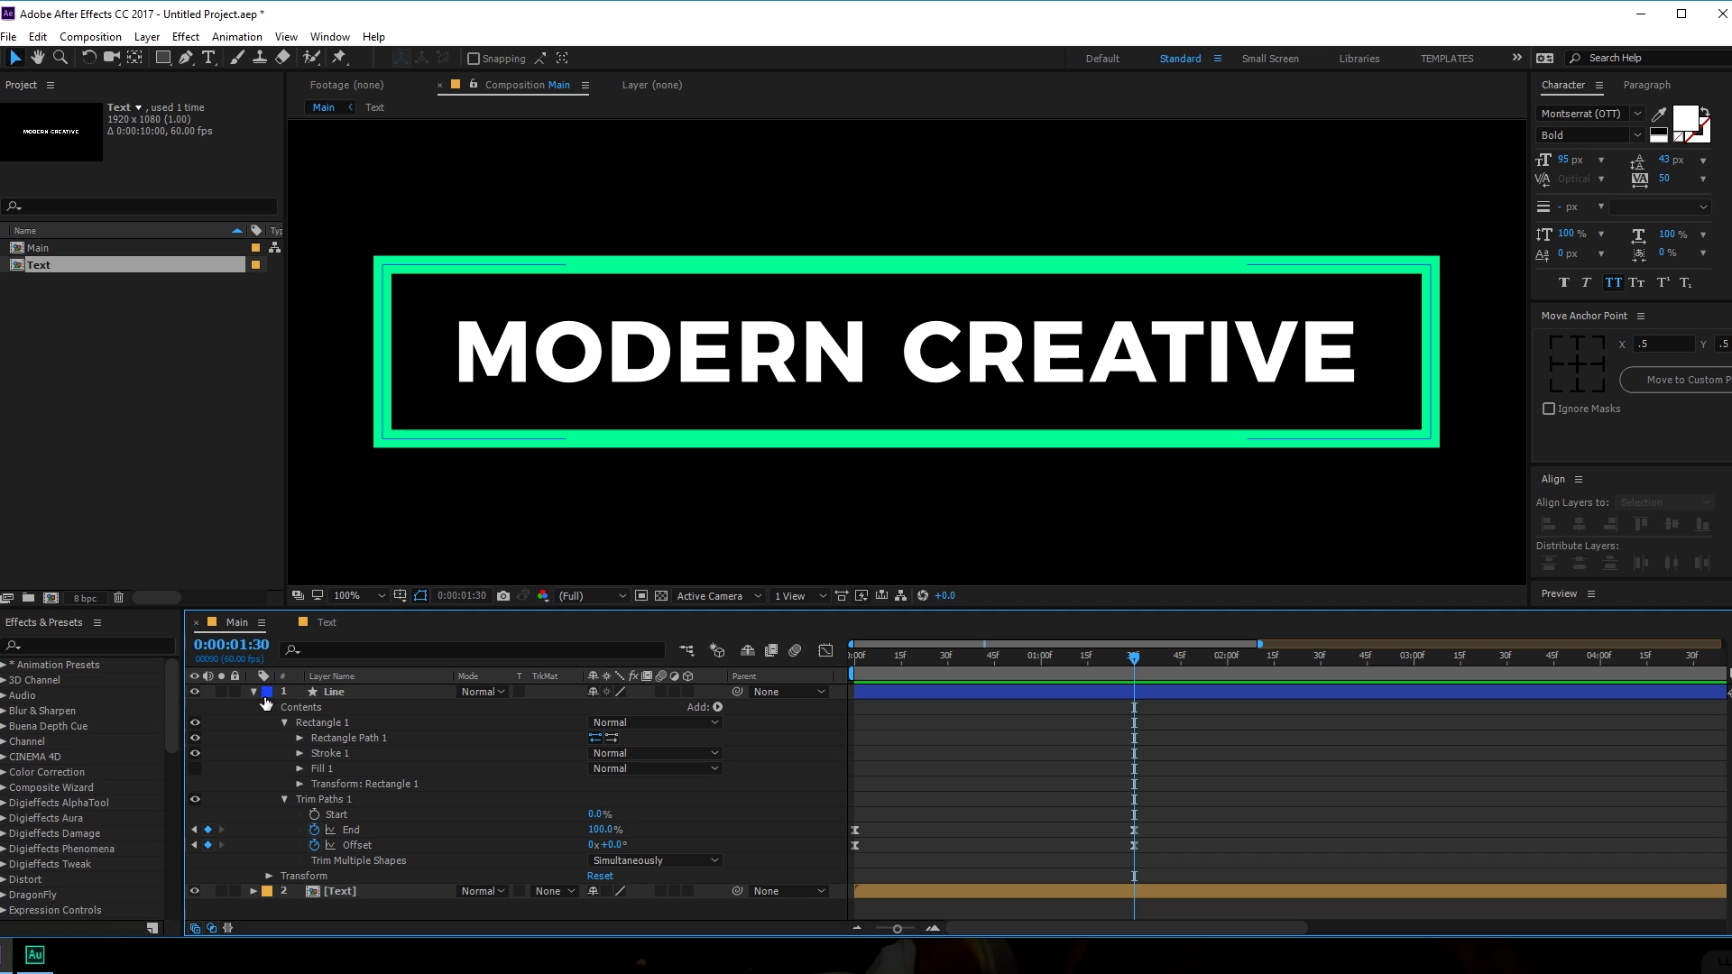
pyautogui.click(253, 693)
pyautogui.click(366, 709)
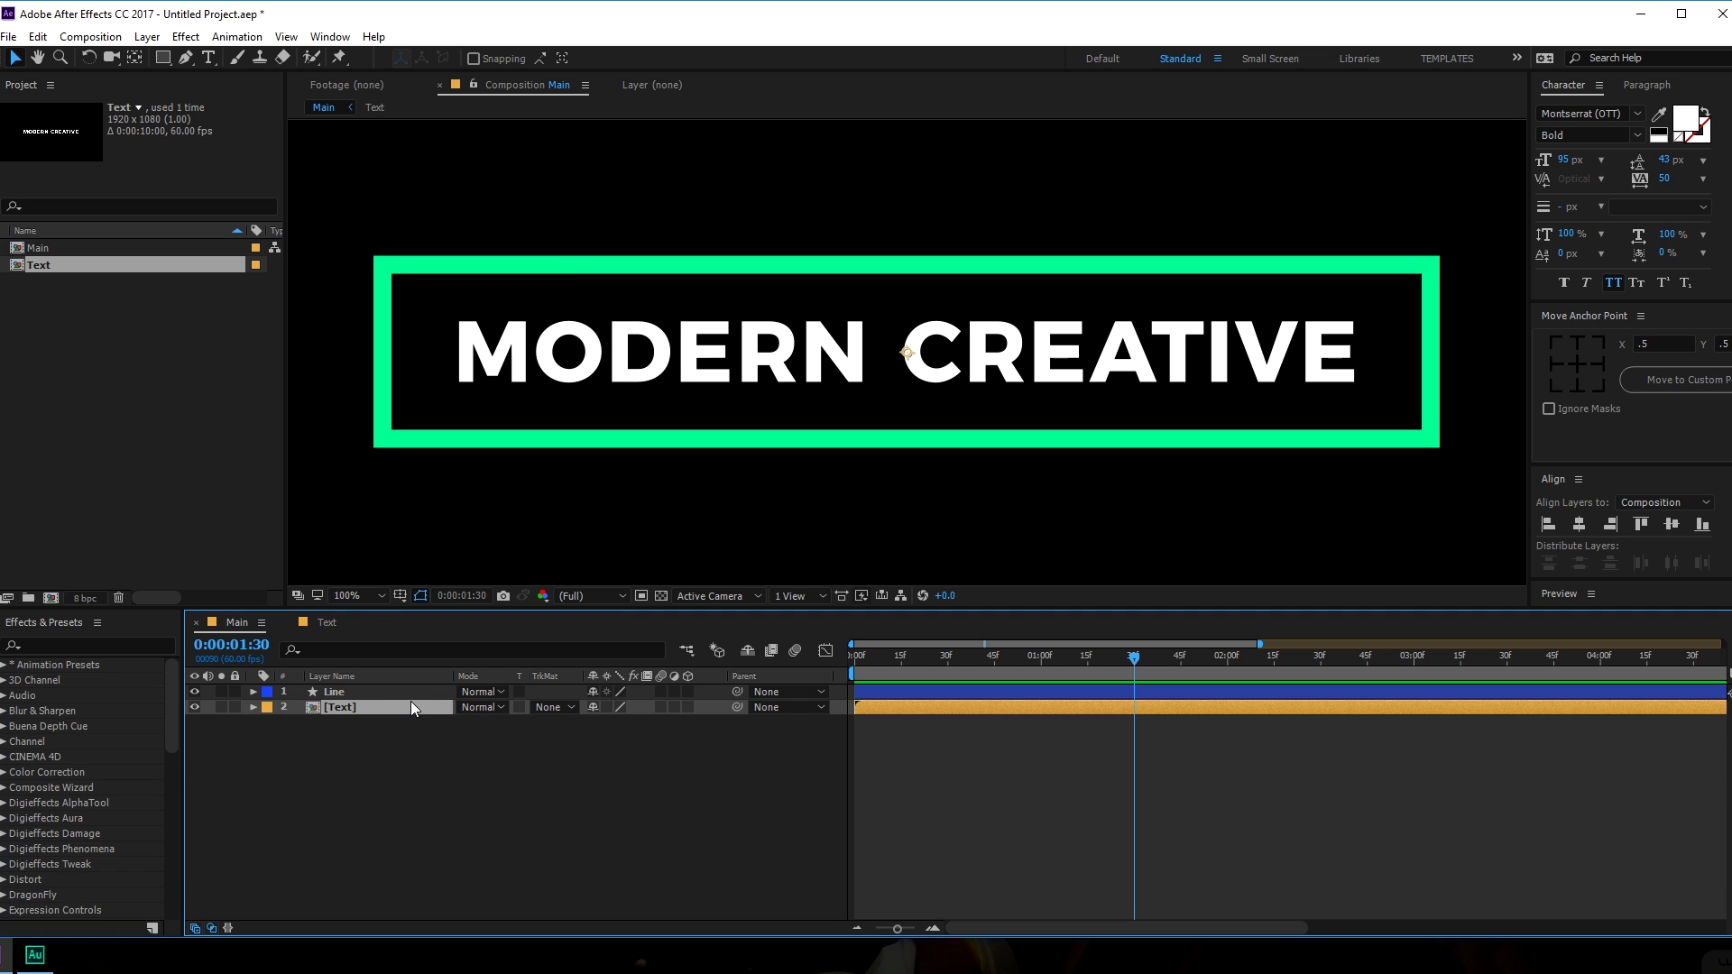
pyautogui.press('p')
pyautogui.click(299, 723)
pyautogui.moveTo(1134, 657); pyautogui.dragTo(948, 667)
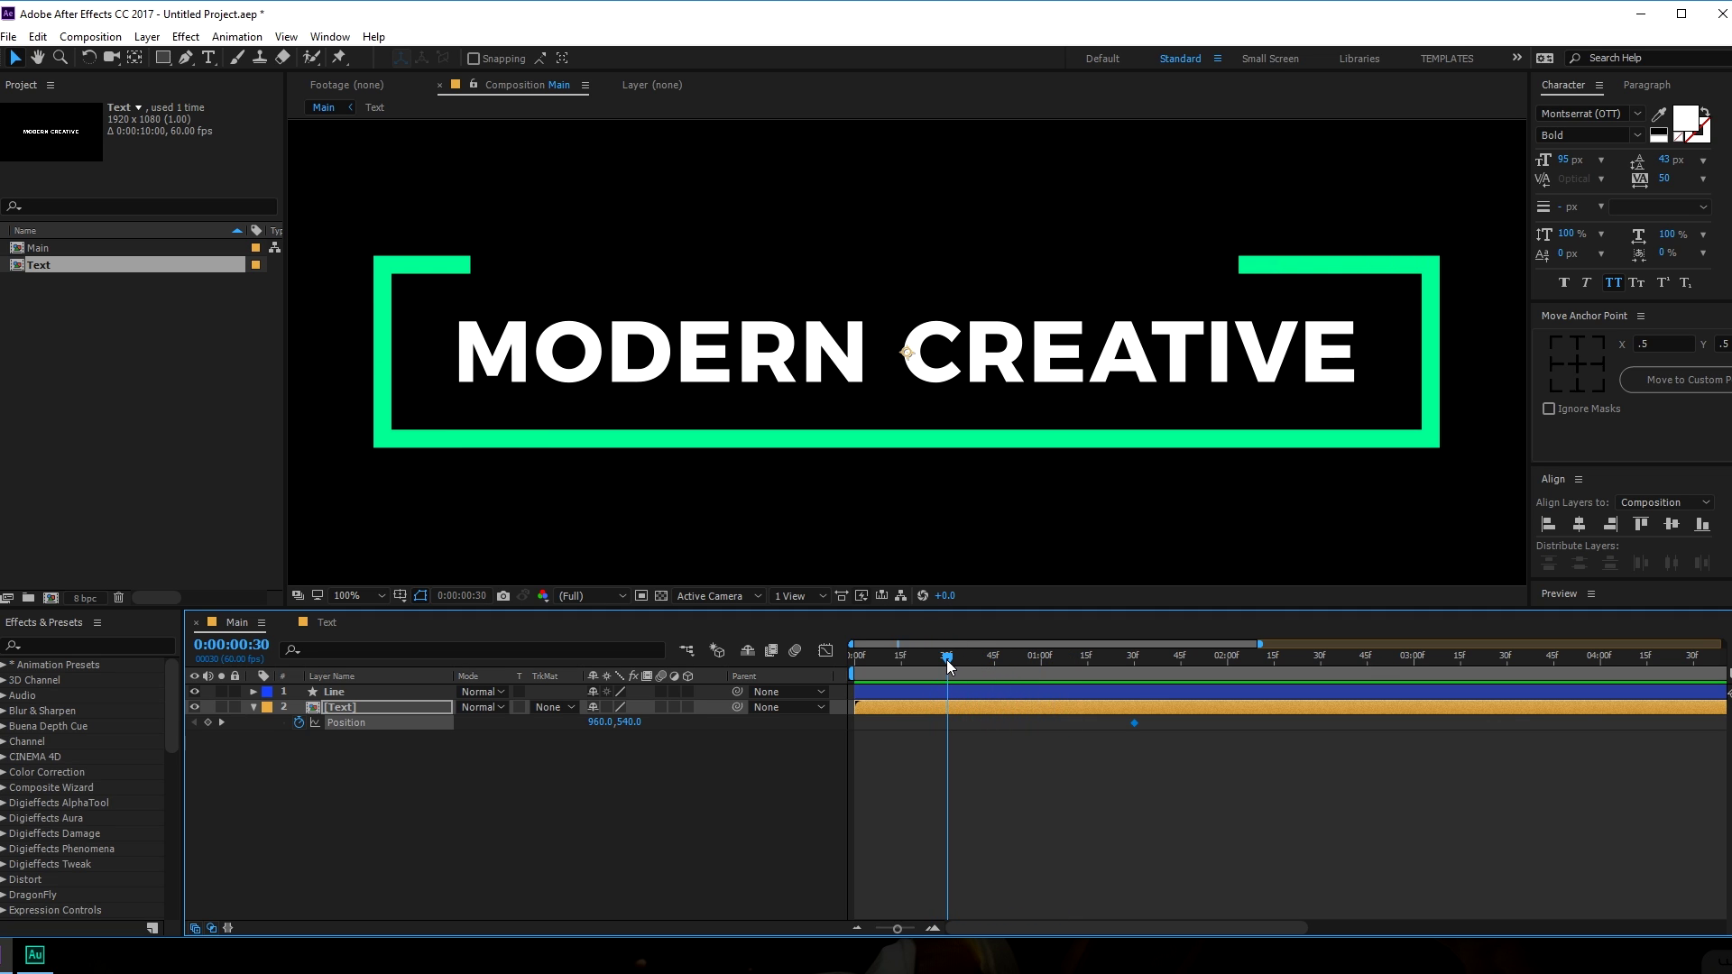
pyautogui.moveTo(906, 354); pyautogui.dragTo(890, 491)
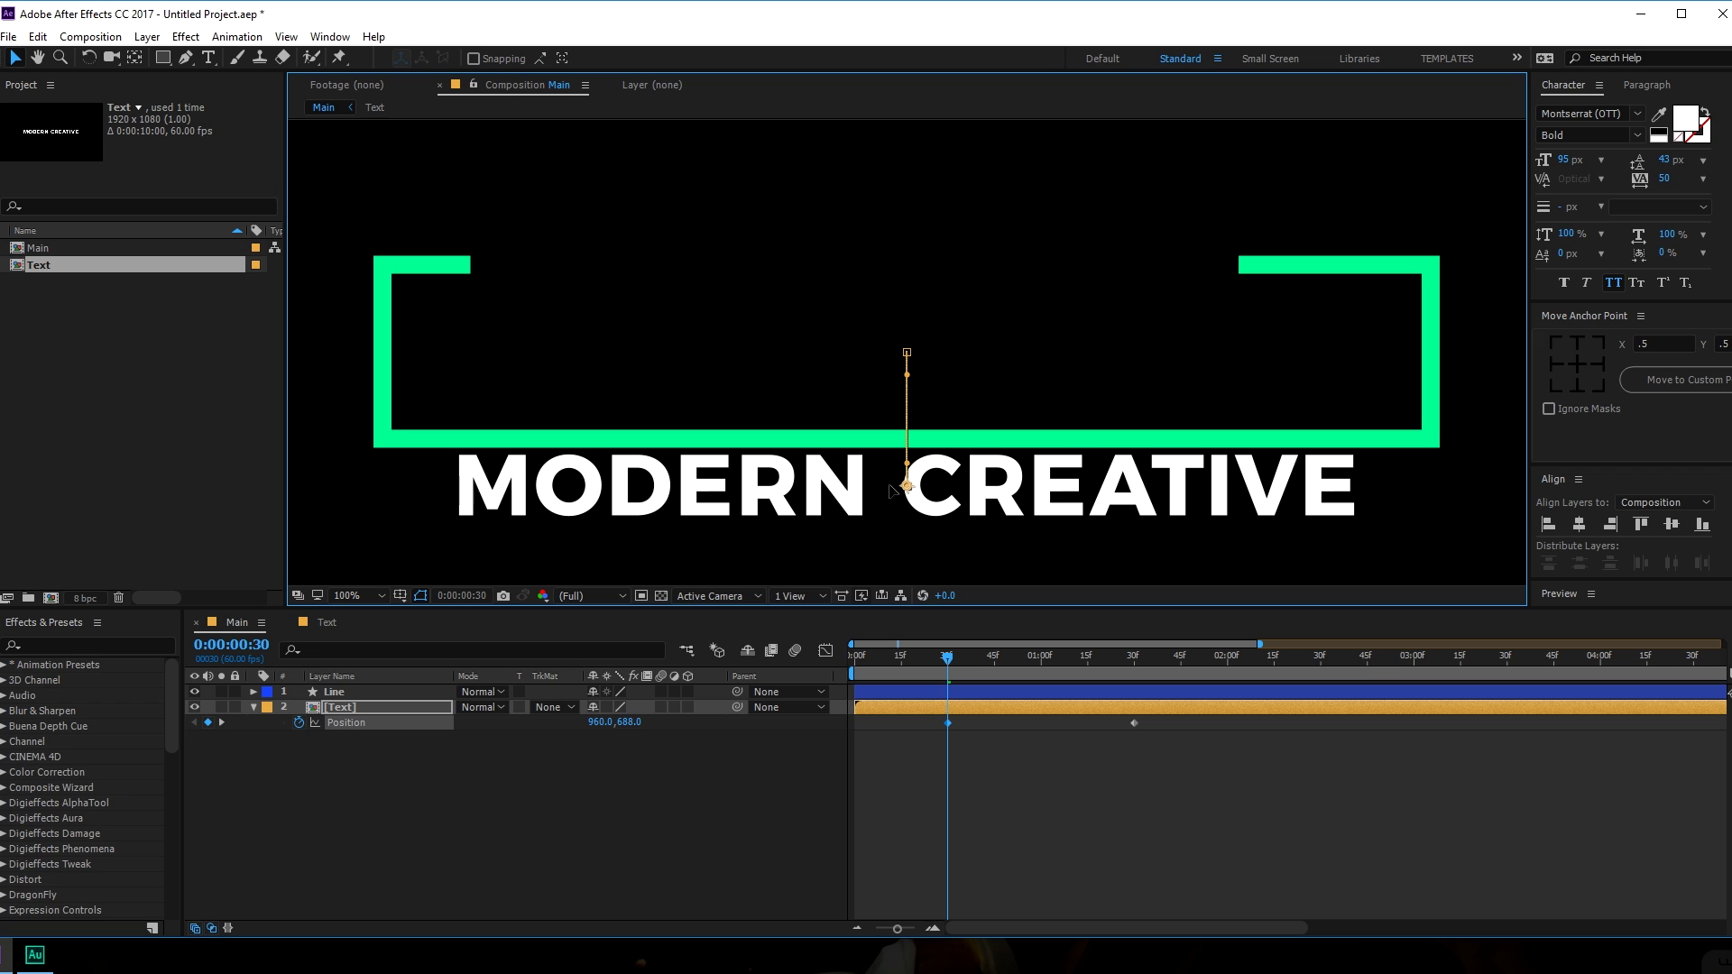
# Deselect the Text layer and preview the text rising into the frame.
pyautogui.click(788, 800)
pyautogui.press('space')
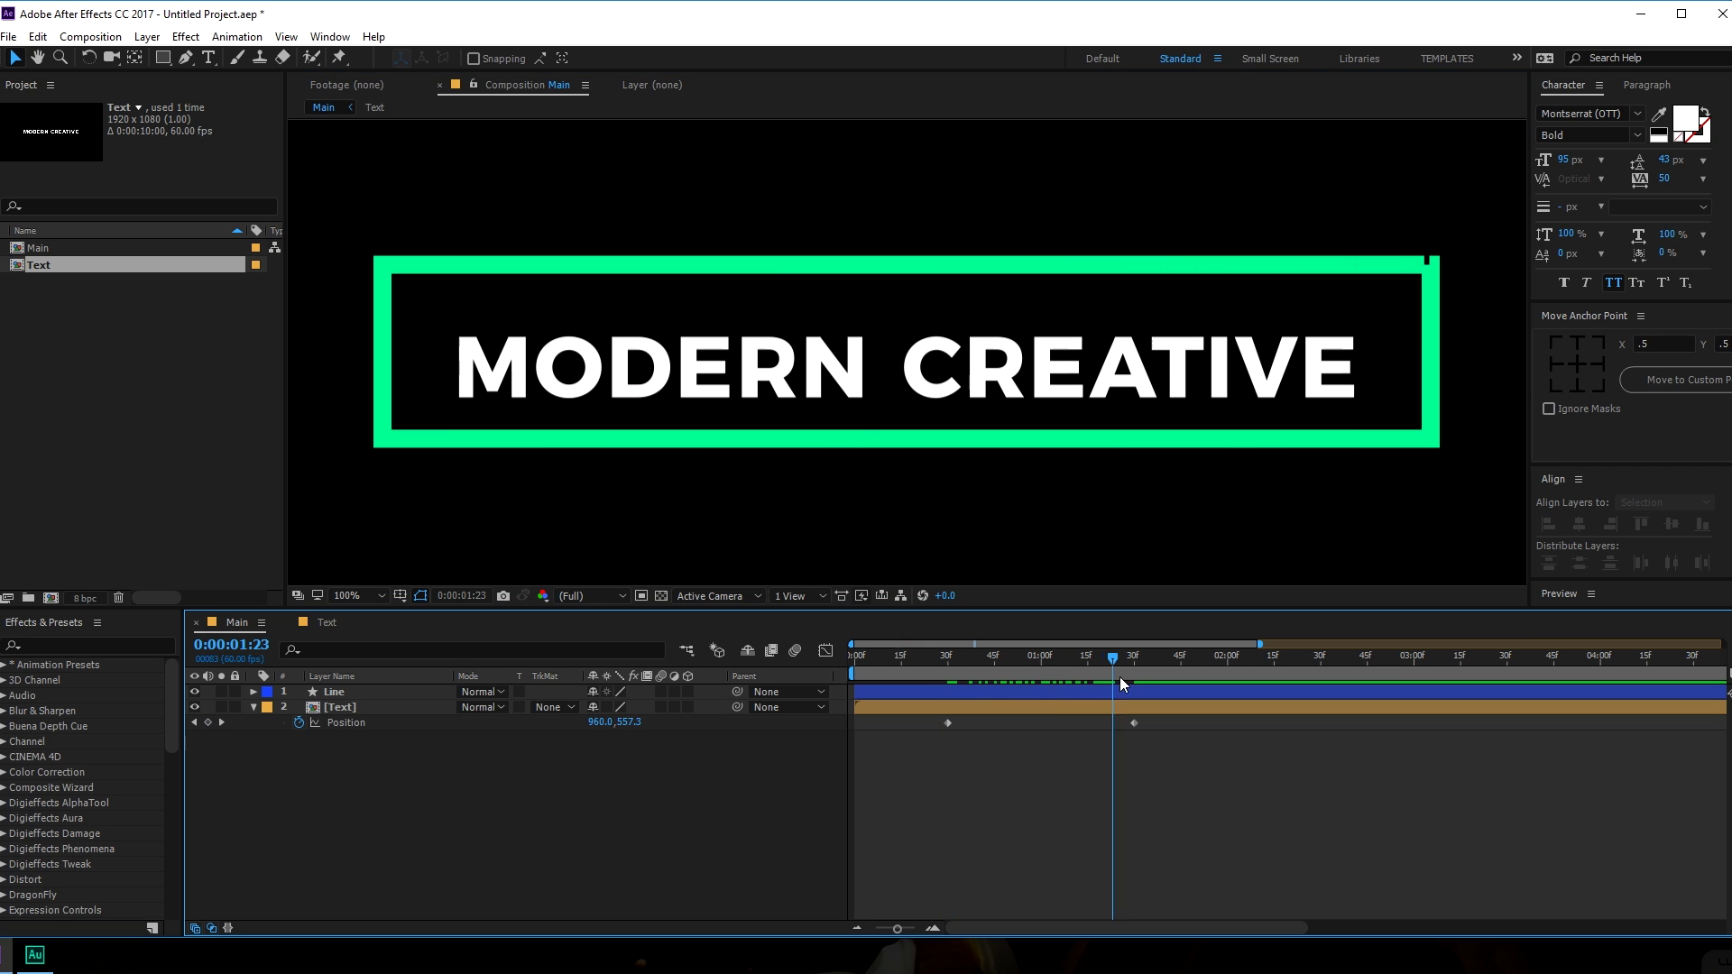
# Draw a gray-filled rectangle with a 0 px stroke over the text, its lower edge on the frame's bottom bar.
pyautogui.click(163, 57)
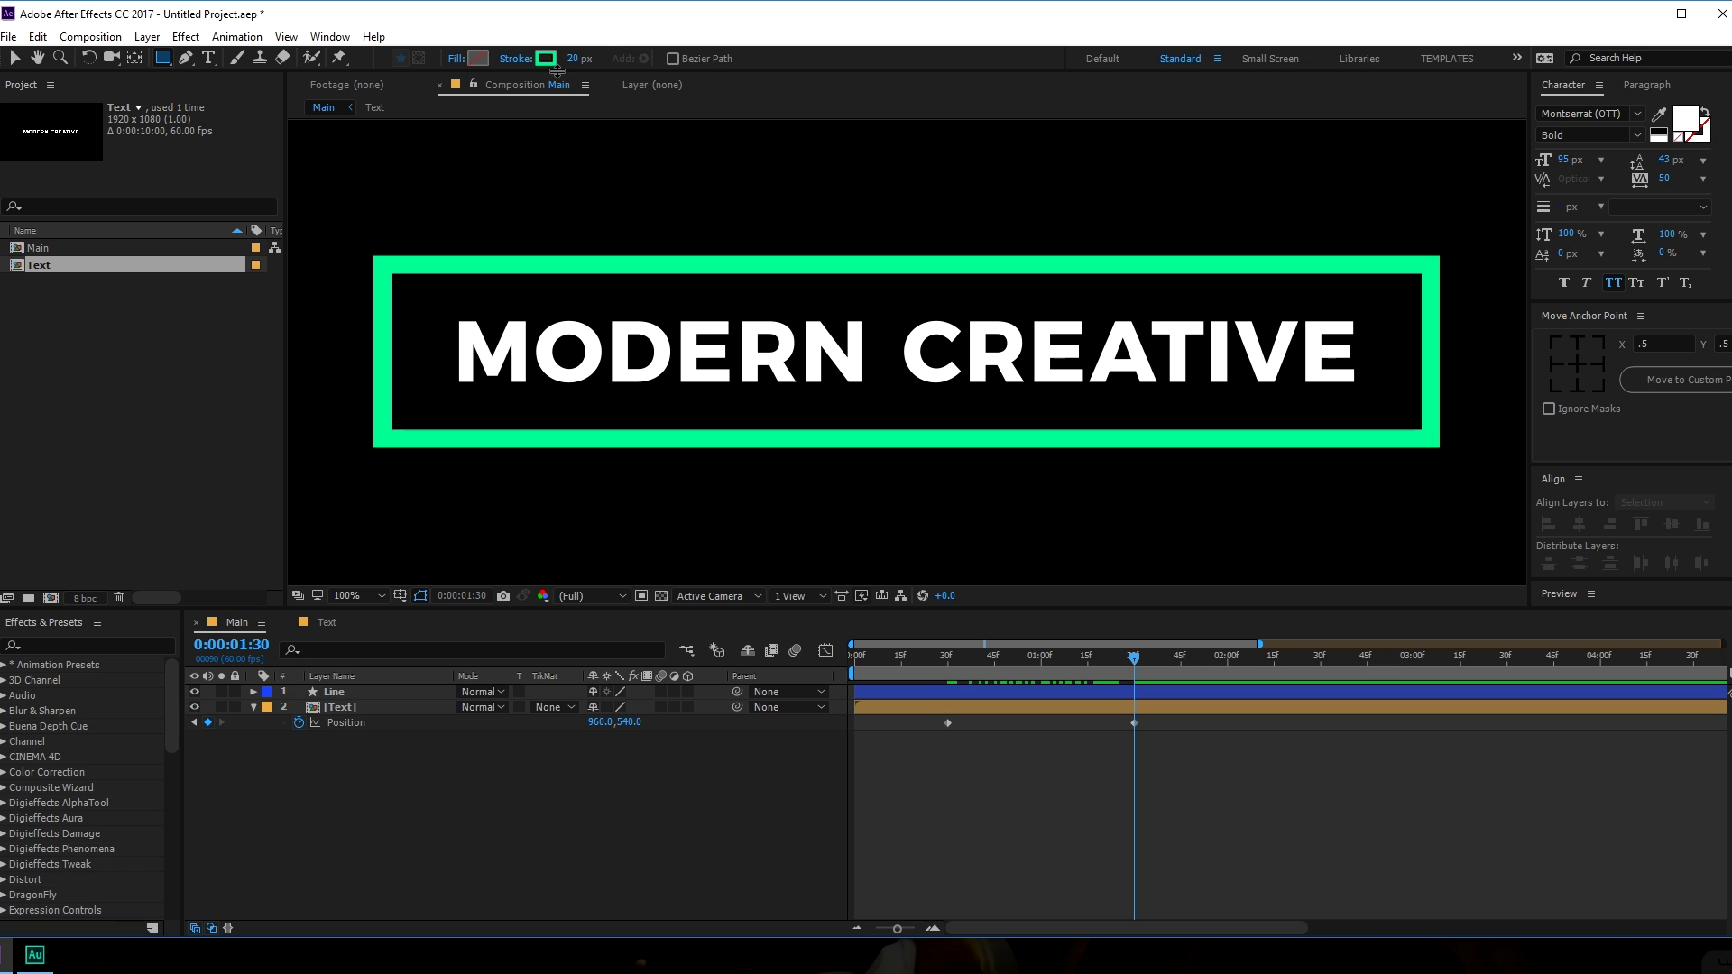
pyautogui.click(478, 58)
pyautogui.click(1103, 660)
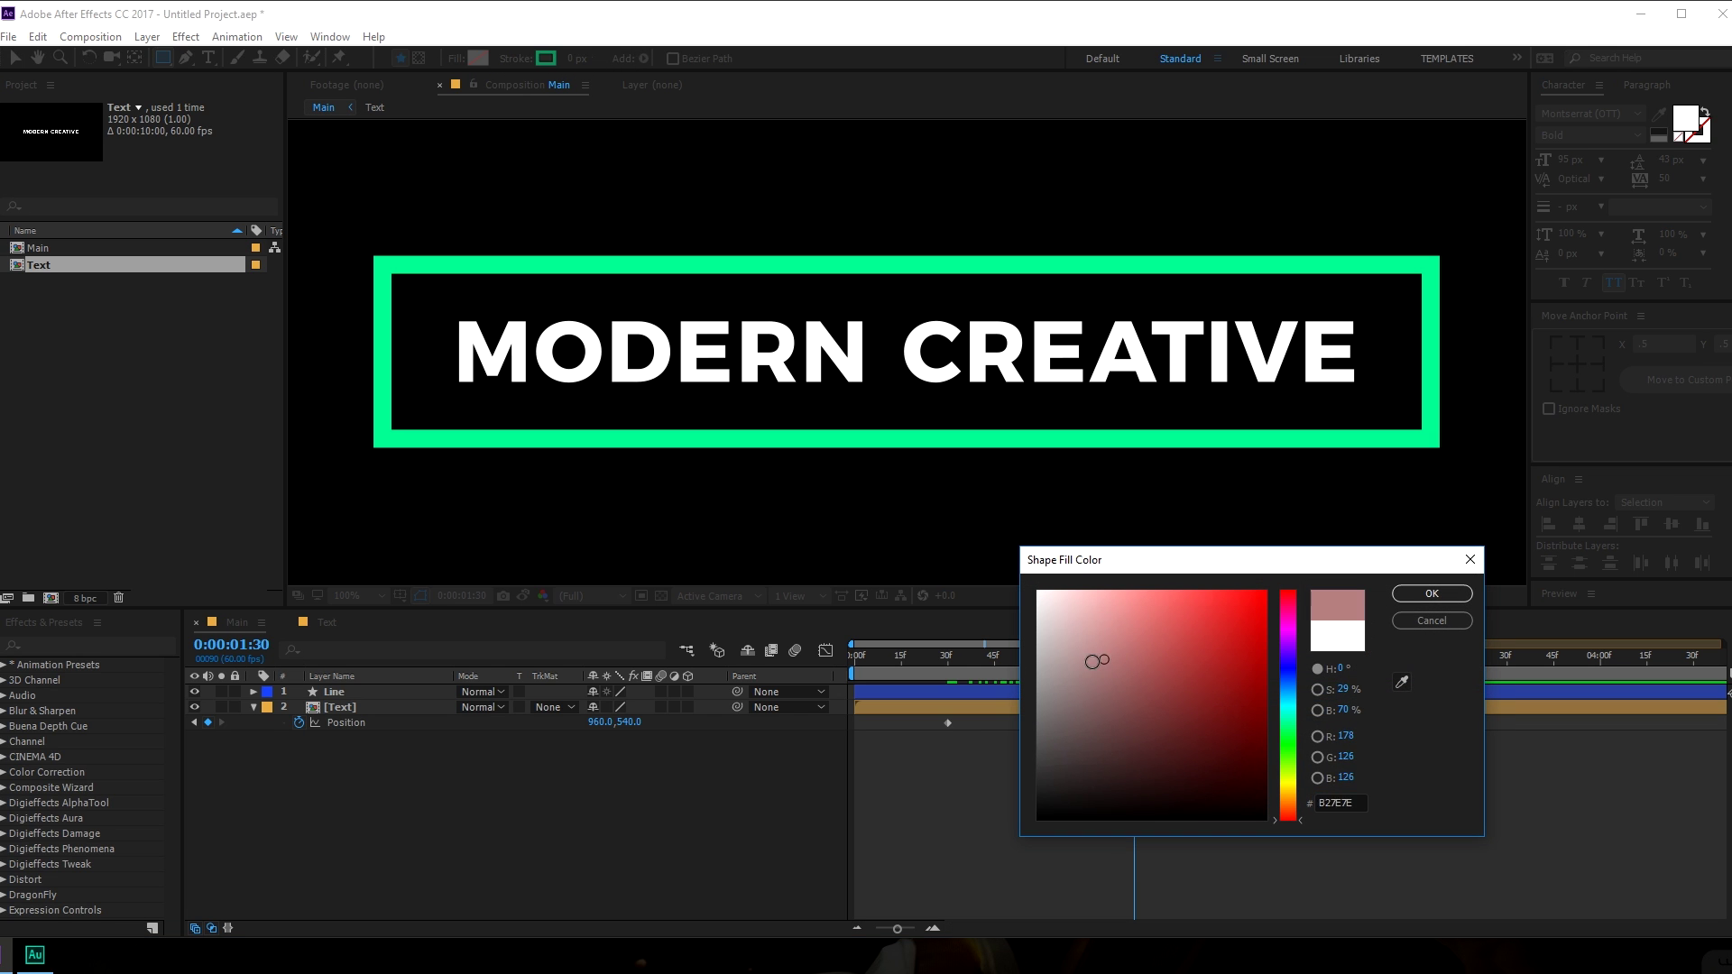
pyautogui.click(1432, 593)
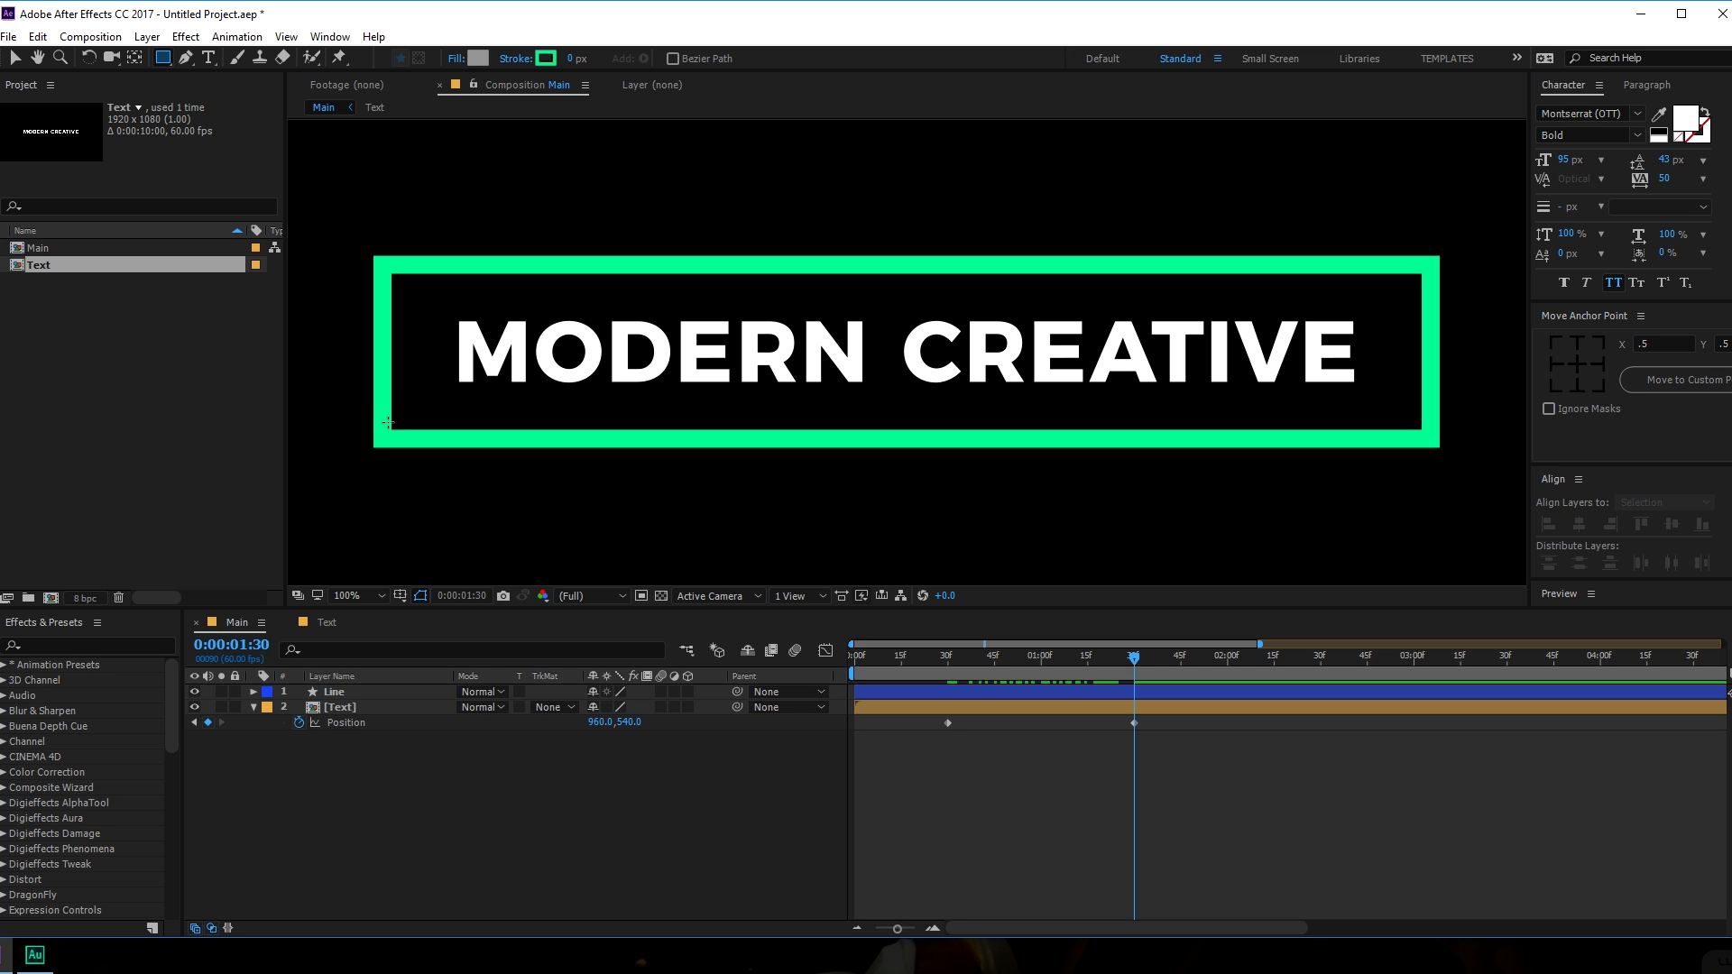
pyautogui.moveTo(349, 430); pyautogui.dragTo(1479, 180)
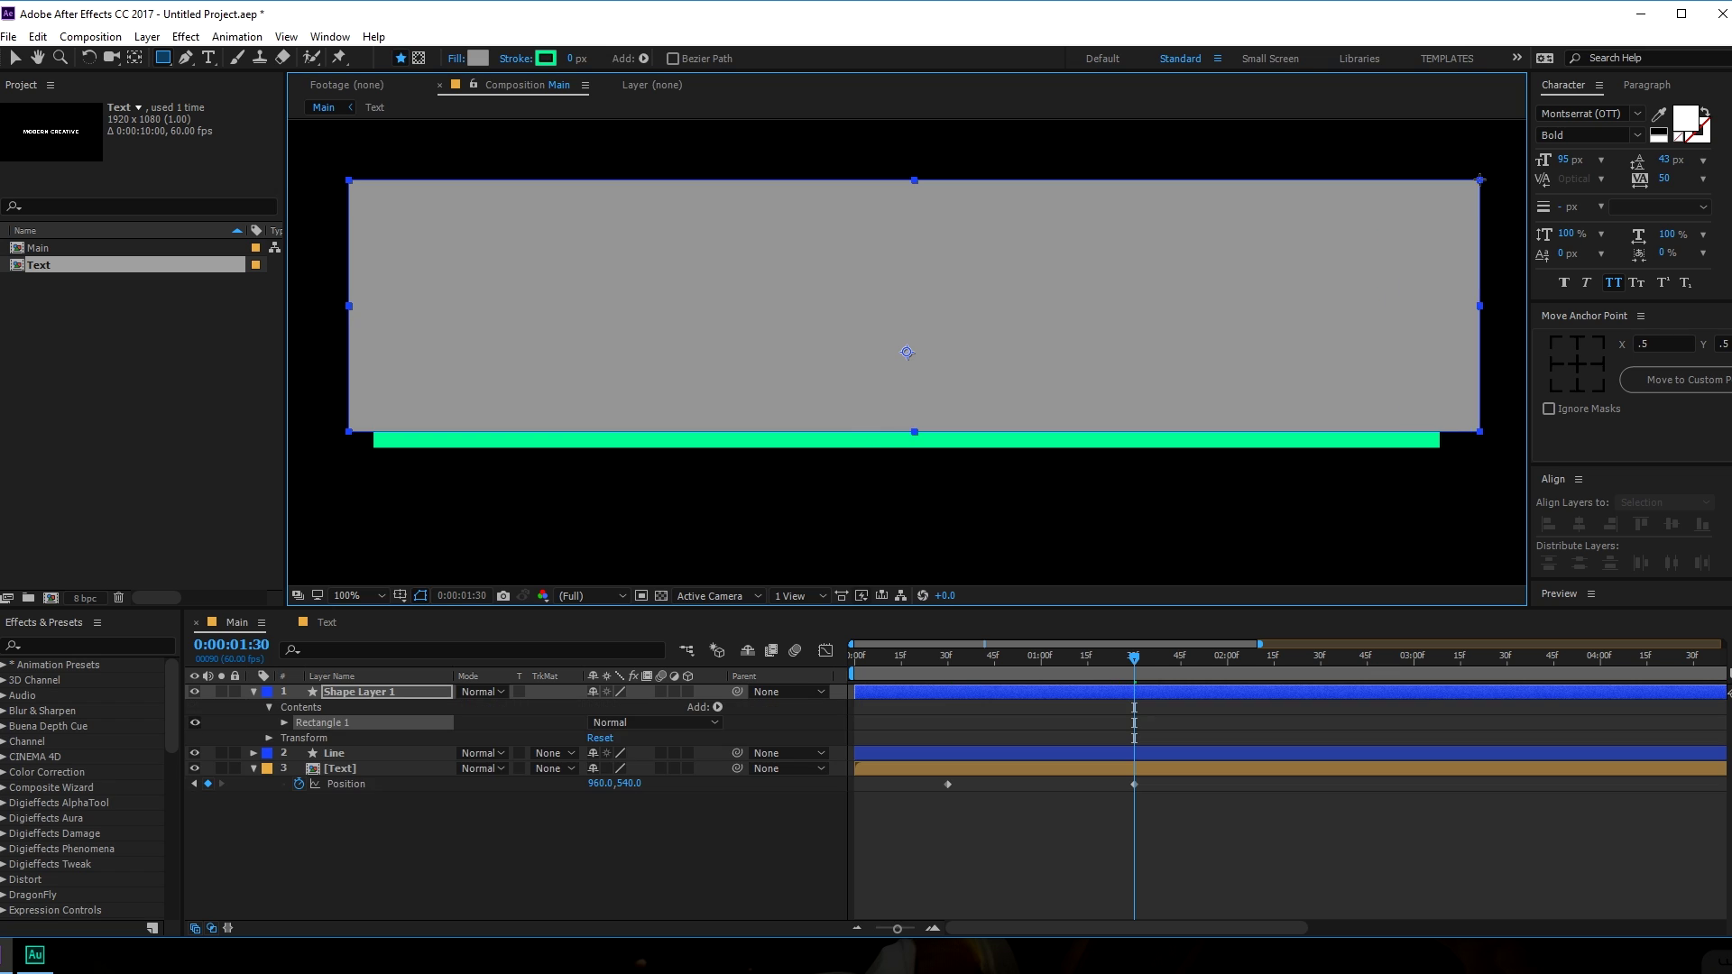
# Rename the rectangle's layer as M, collapse it and move it between the Line and Text layers.
pyautogui.click(20, 61)
pyautogui.click(367, 691)
pyautogui.click(347, 692)
pyautogui.press('Return')
pyautogui.write('M')
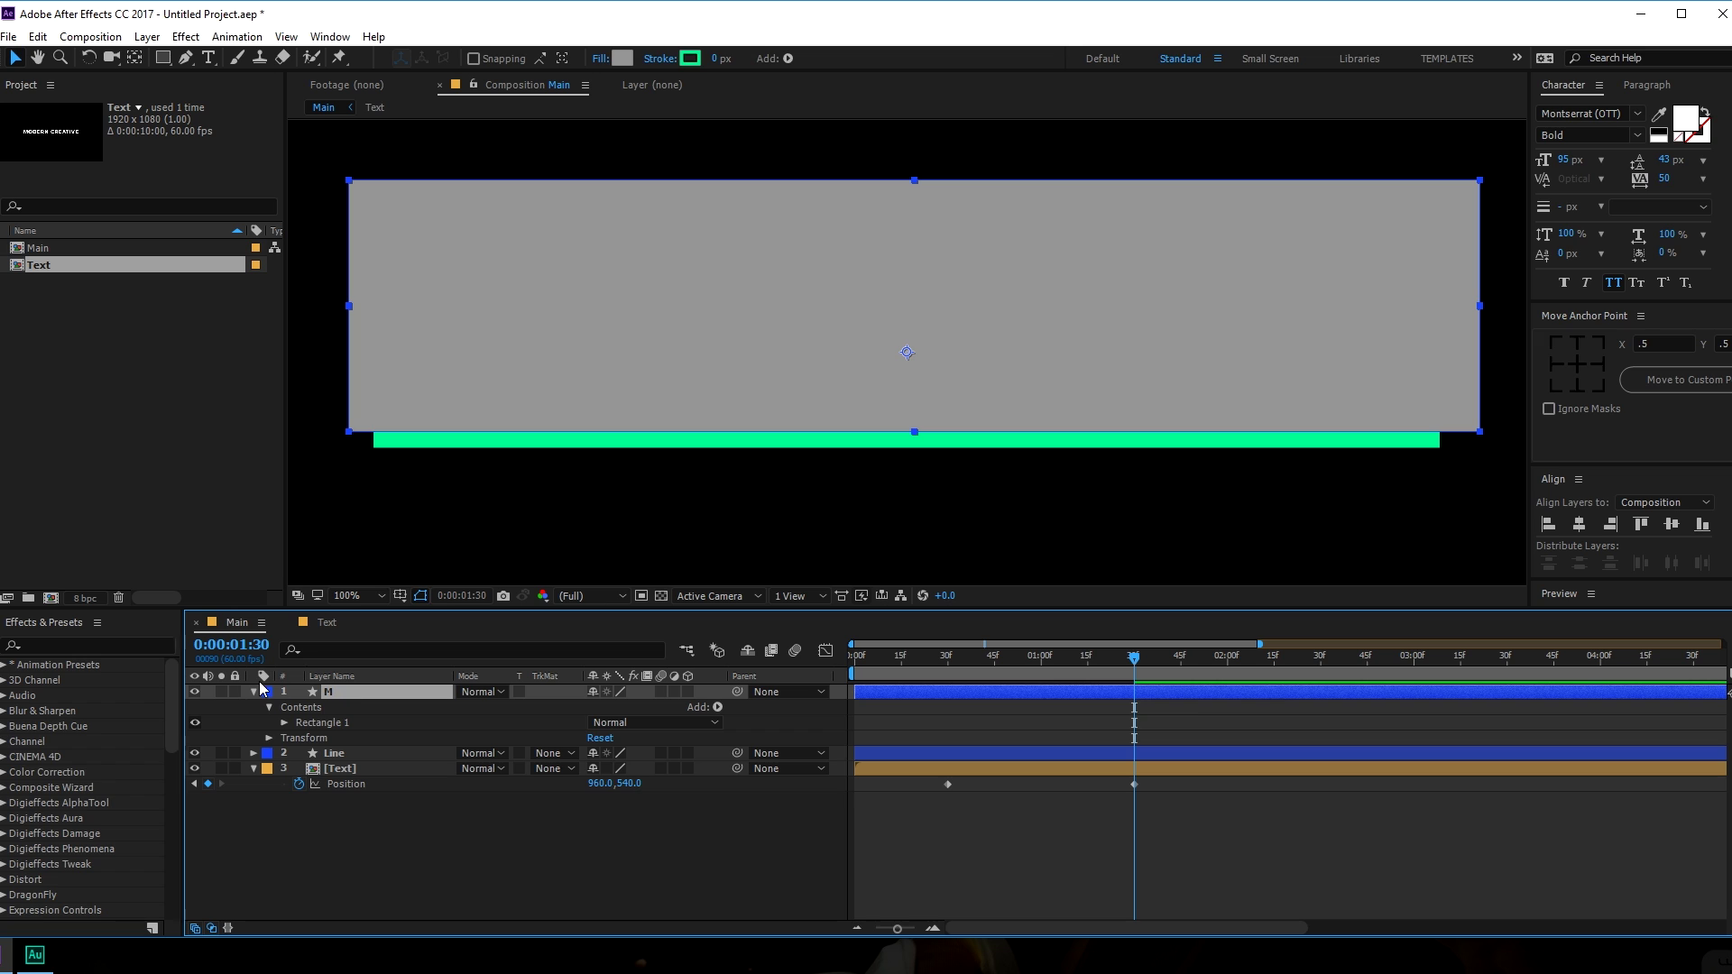
pyautogui.click(255, 693)
pyautogui.moveTo(347, 700); pyautogui.dragTo(253, 726)
# Set the Text layer's track matte to Alpha Matte "M" and check the masking partway through the rise.
pyautogui.moveTo(1070, 661); pyautogui.dragTo(1001, 657)
pyautogui.click(375, 725)
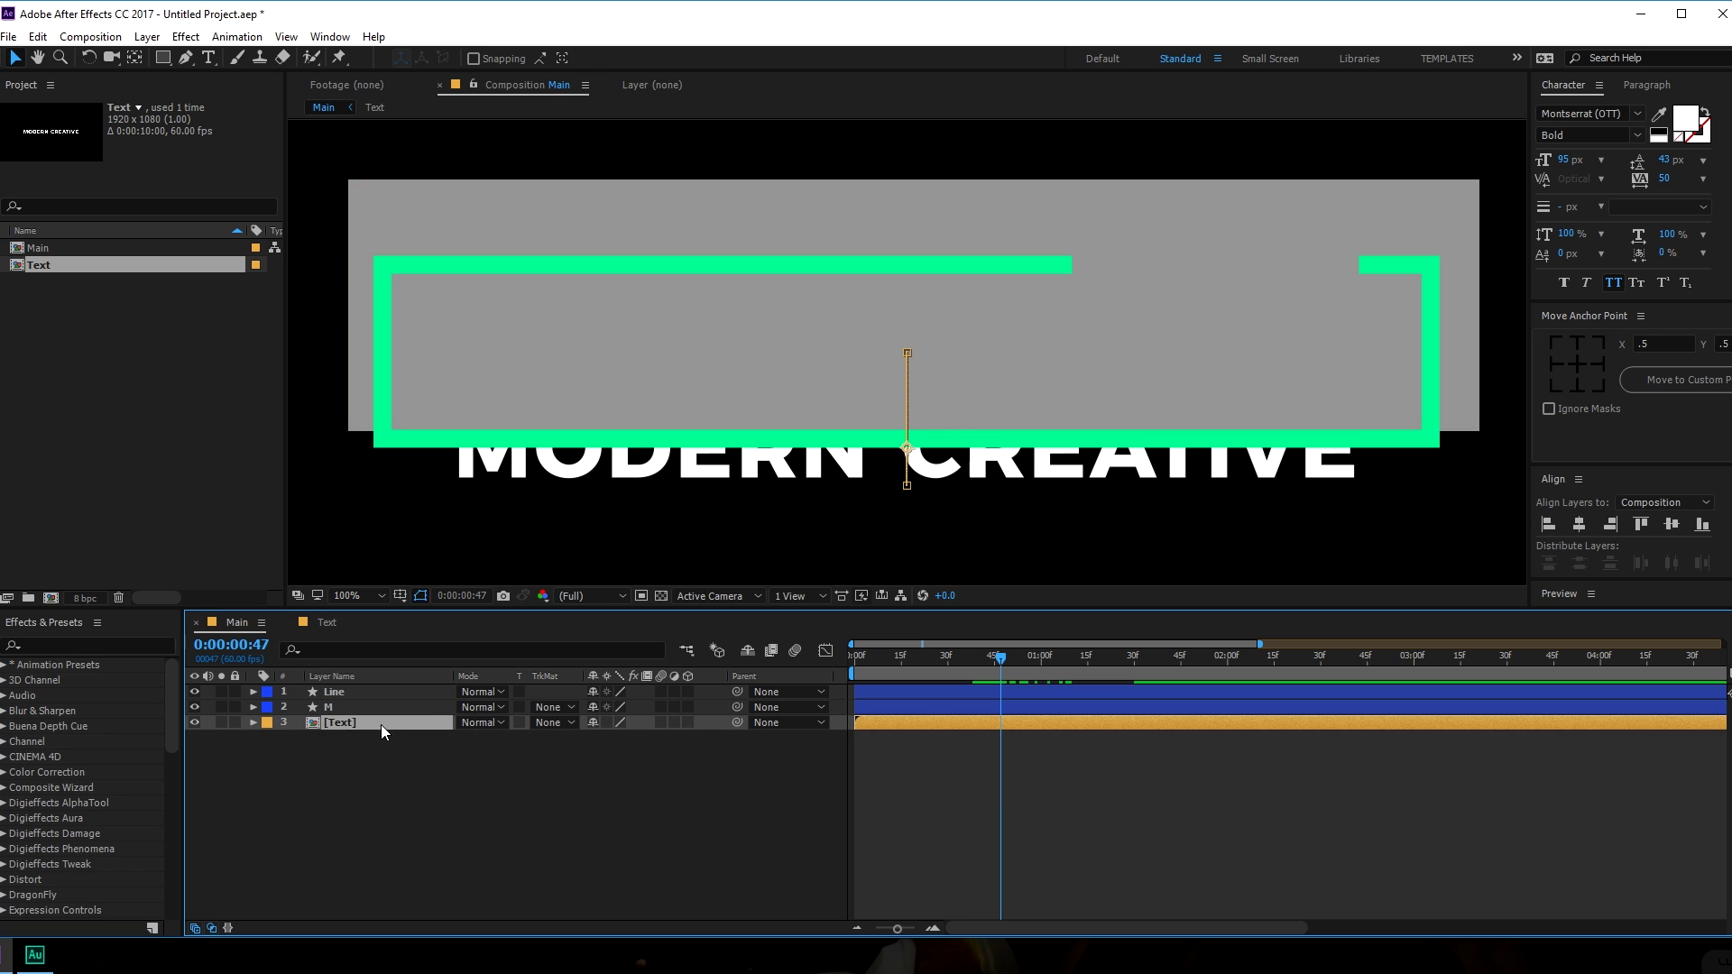
pyautogui.click(557, 730)
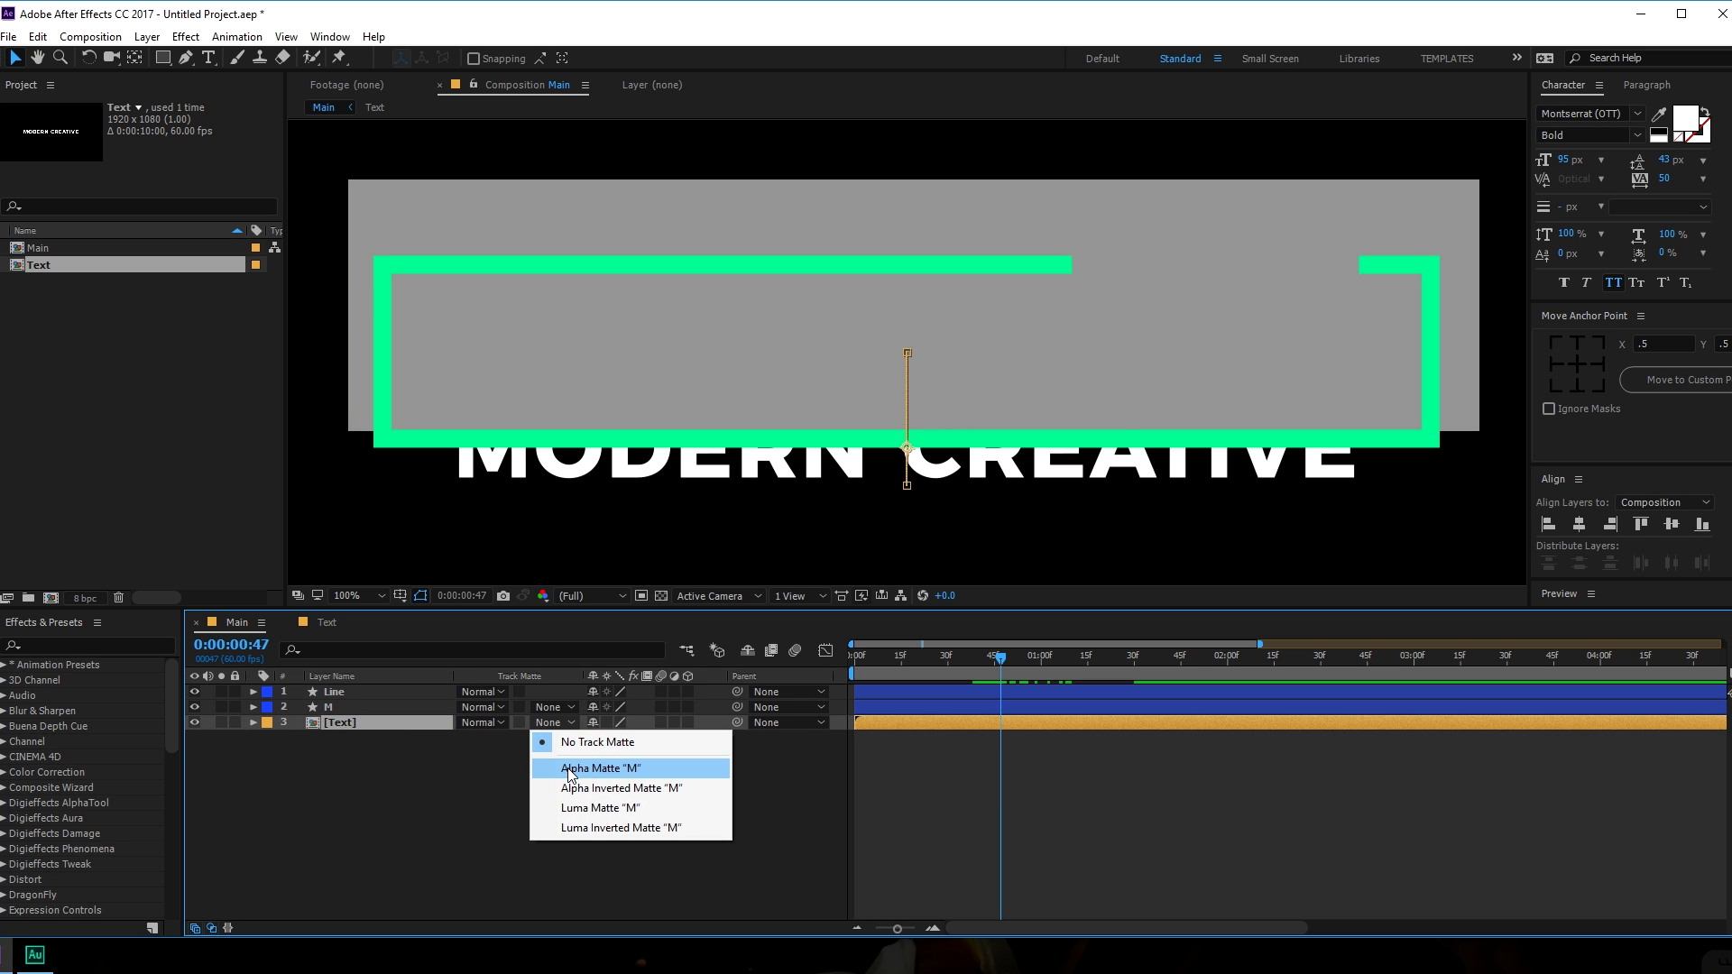
pyautogui.click(569, 772)
pyautogui.moveTo(1015, 661)
pyautogui.mouseDown()
pyautogui.moveTo(1094, 659)
pyautogui.moveTo(986, 659)
pyautogui.moveTo(1020, 659)
pyautogui.mouseUp()
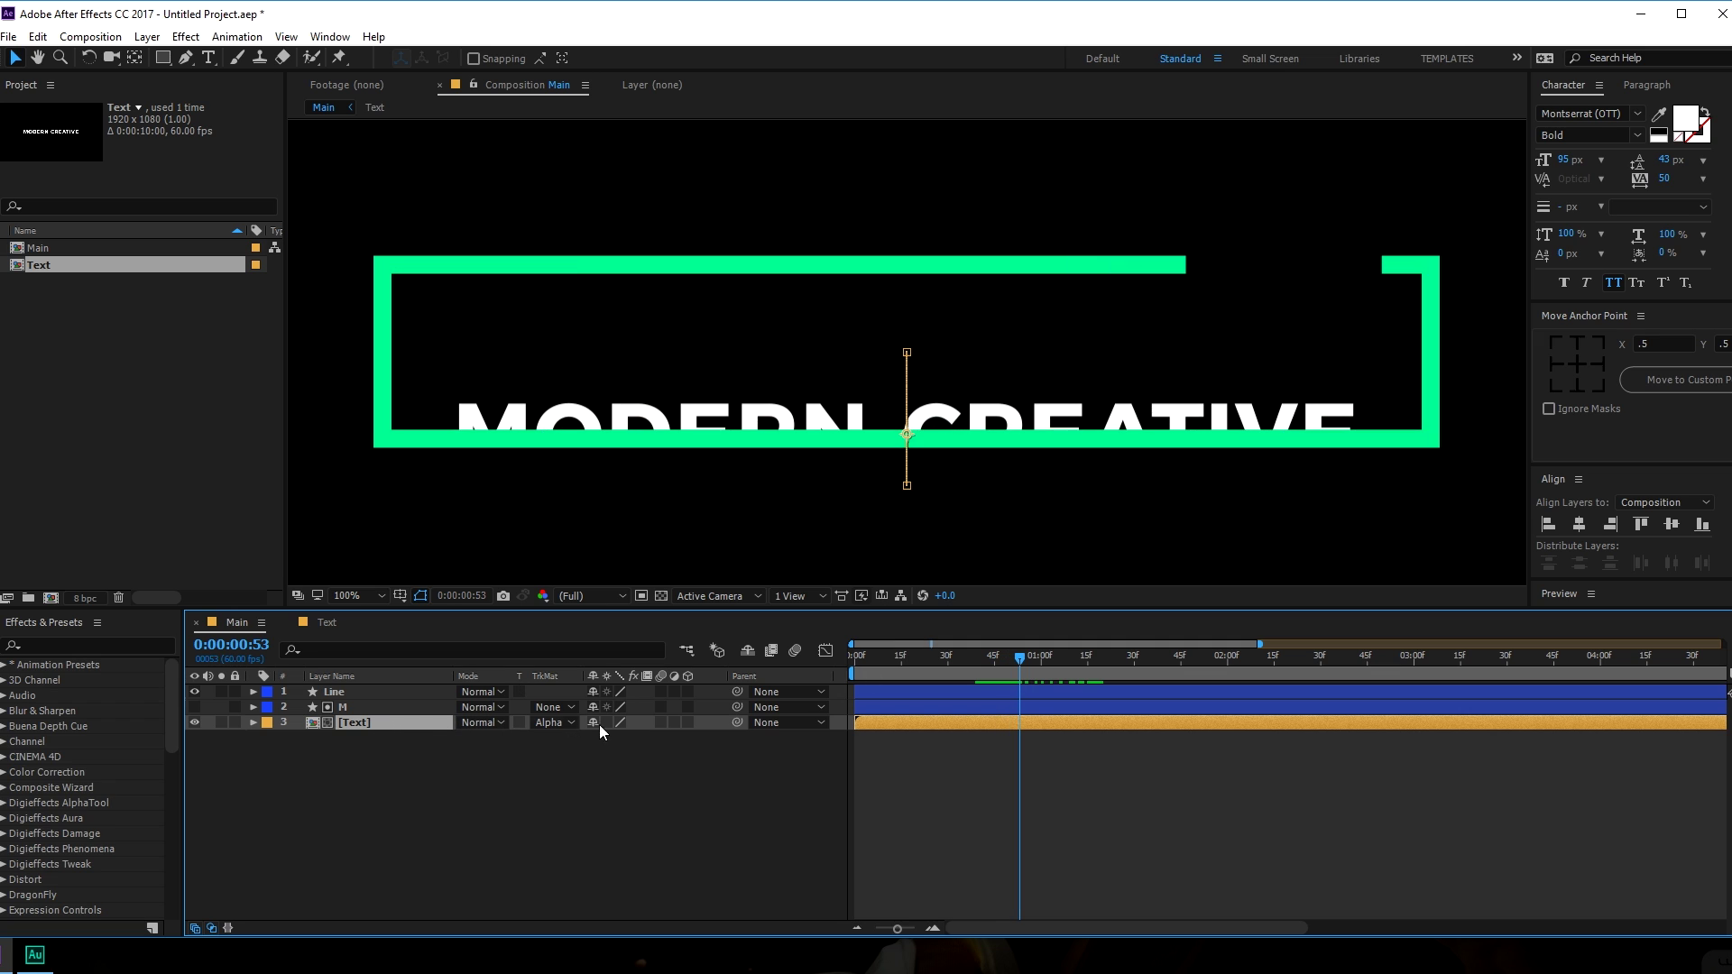
# Hide the Modes column in the timeline and toggle between the switches and modes views.
pyautogui.rightClick(846, 675)
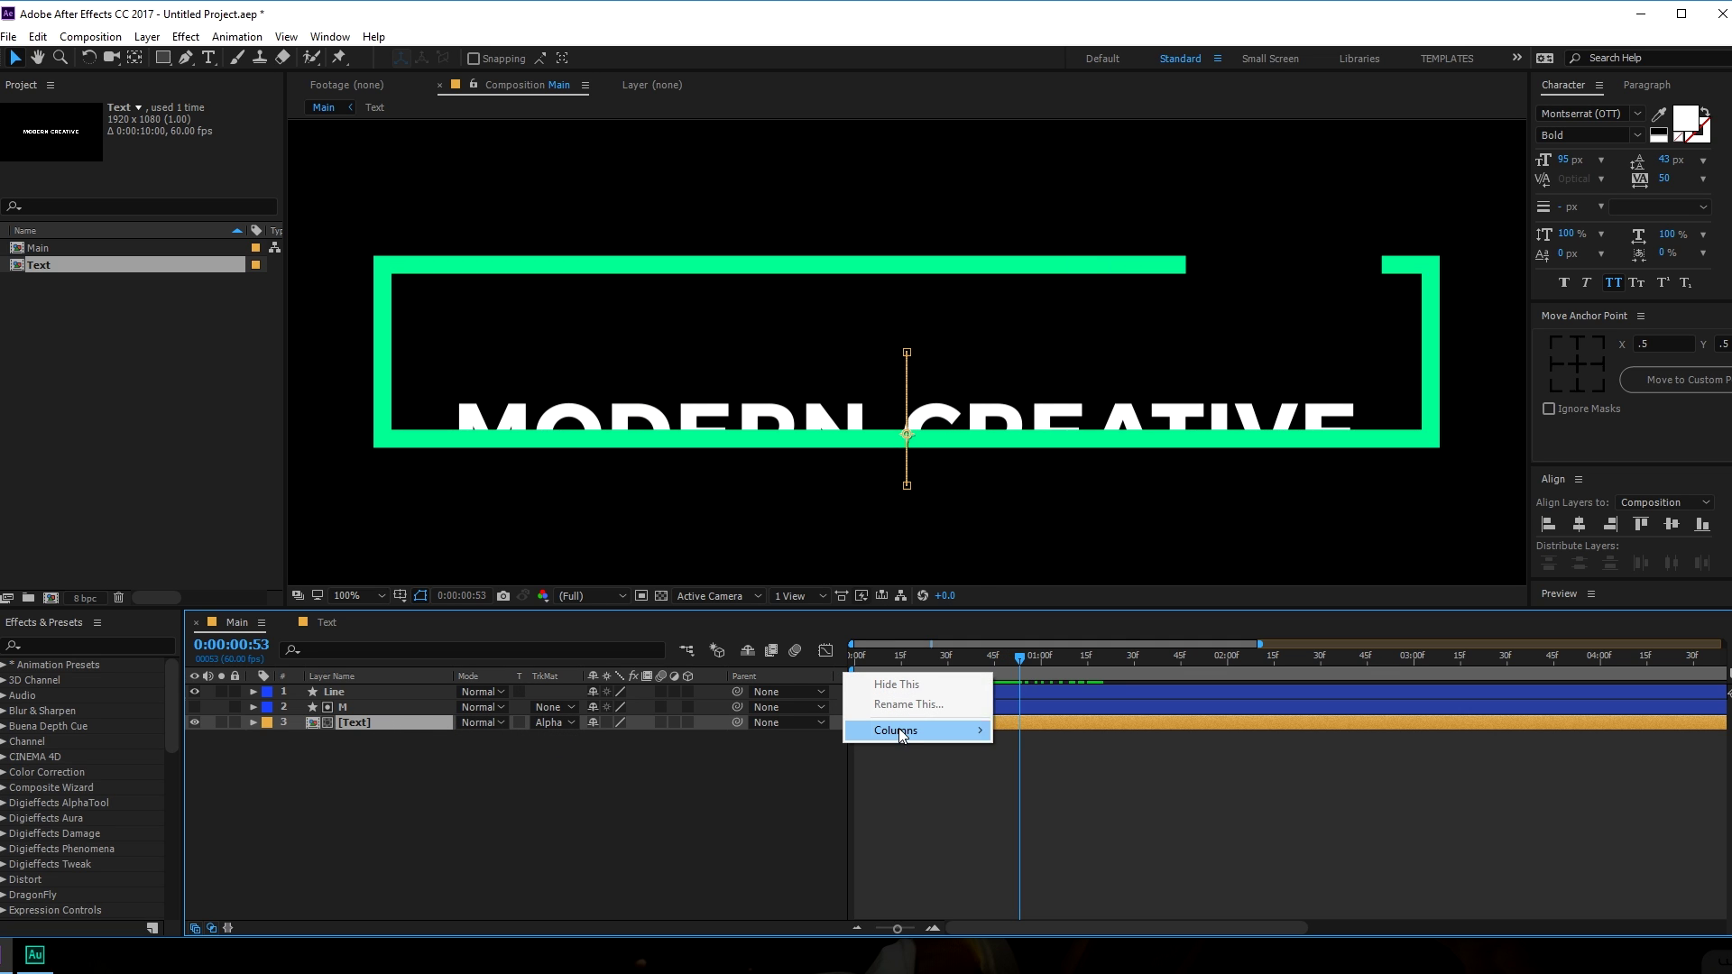
pyautogui.moveTo(916, 733)
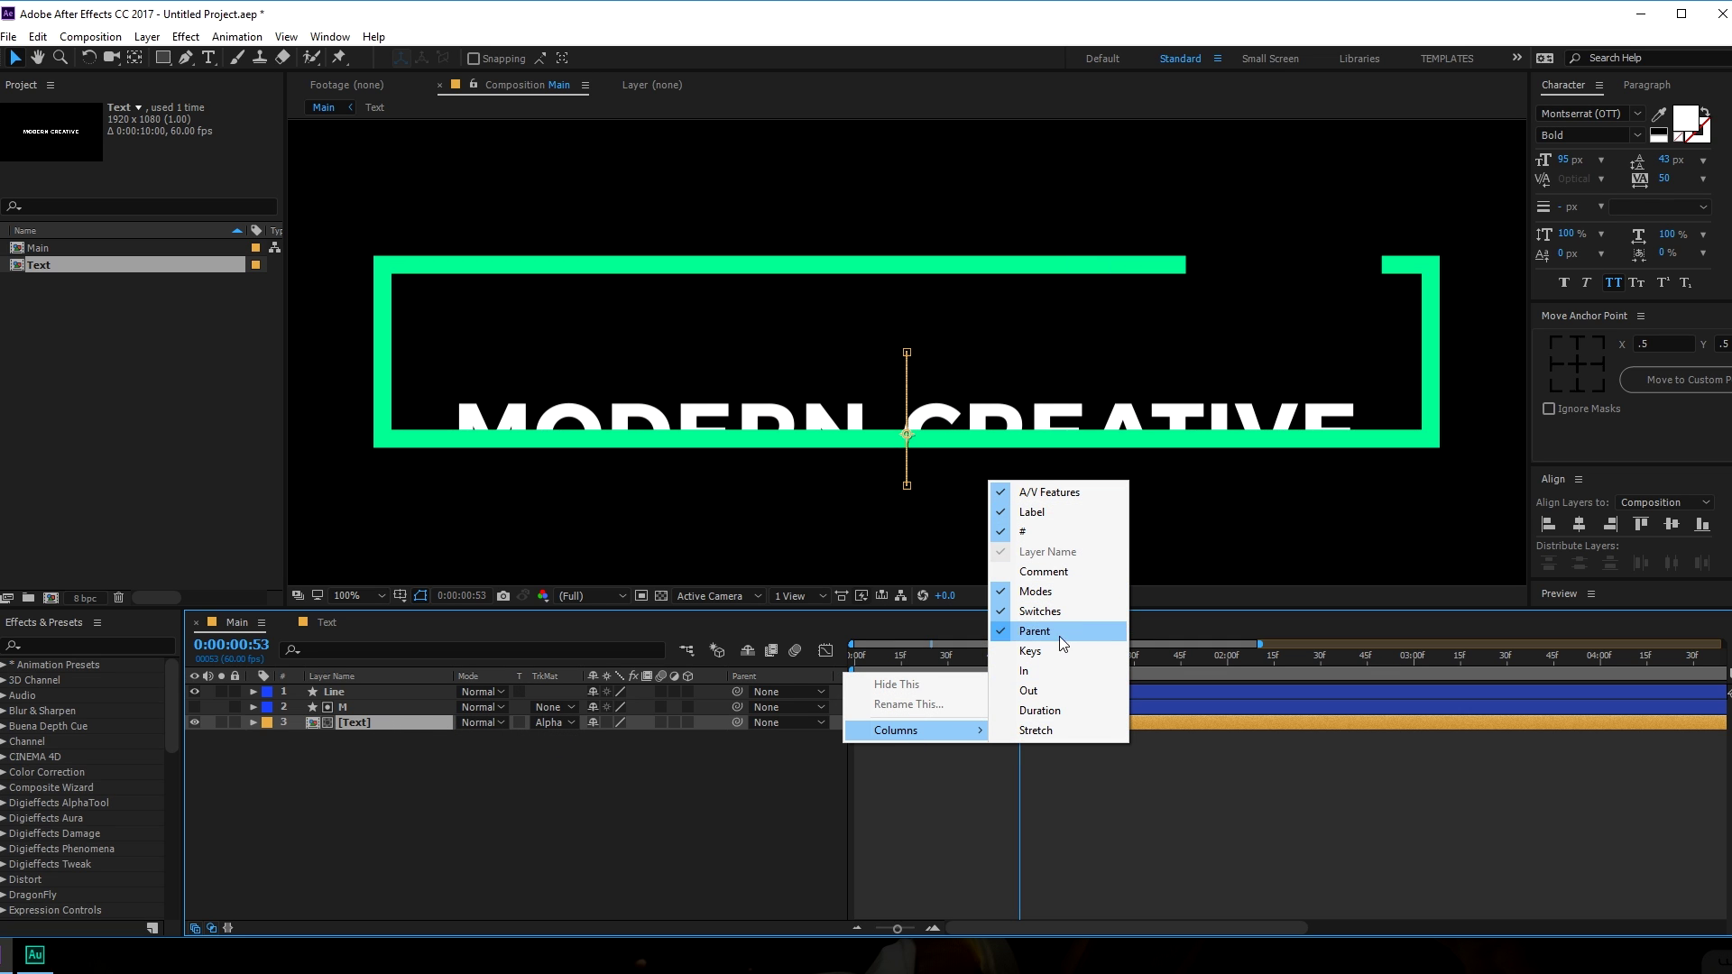
pyautogui.click(1052, 591)
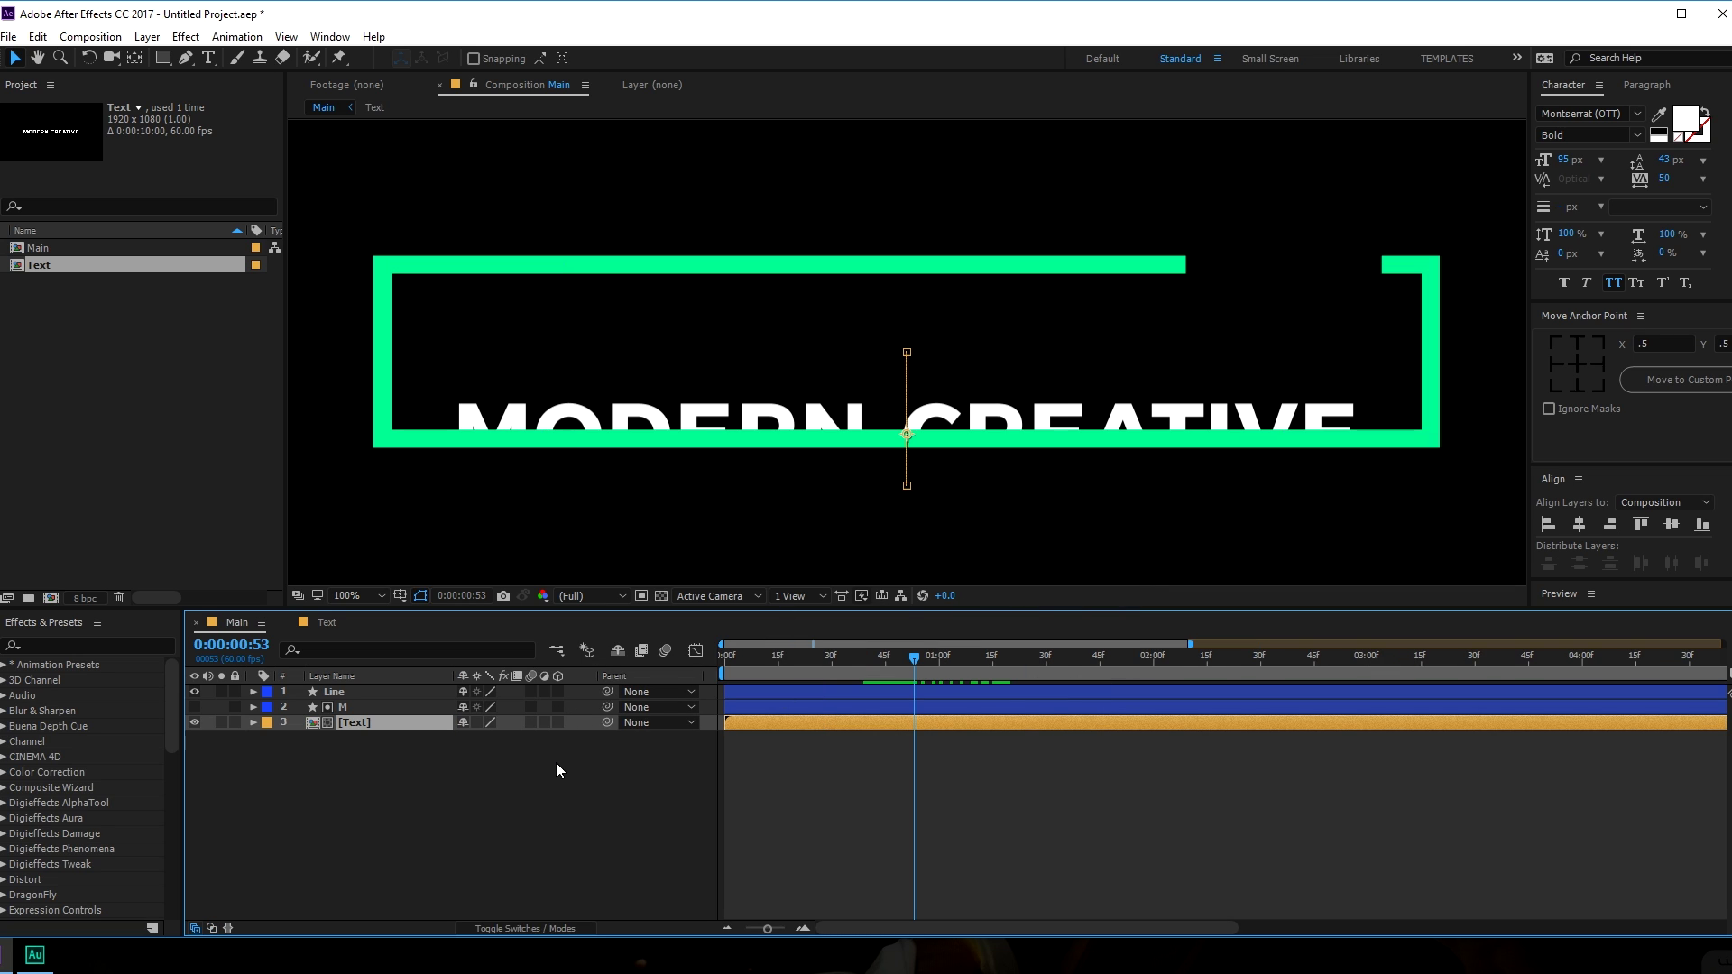
pyautogui.click(522, 928)
pyautogui.click(500, 930)
pyautogui.click(501, 930)
pyautogui.click(501, 929)
# Raise the M matte slightly so its lower edge sits just above the frame's bottom bar, and scrub the rise.
pyautogui.click(345, 707)
pyautogui.moveTo(735, 394); pyautogui.dragTo(735, 374)
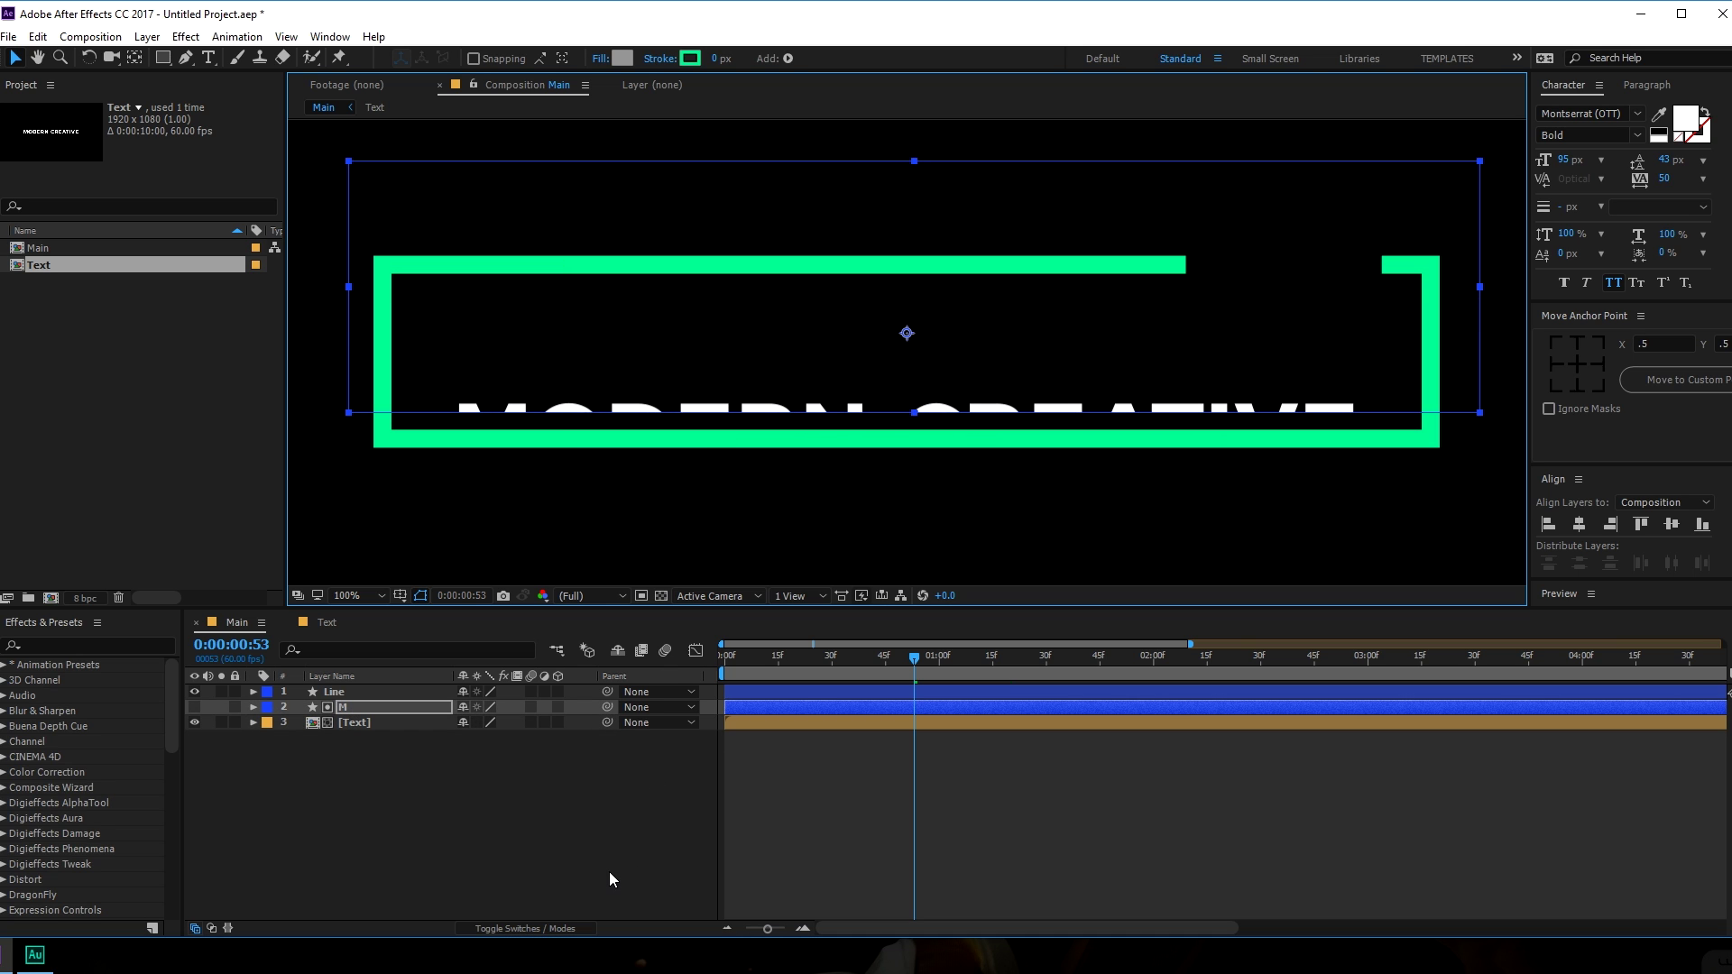
pyautogui.click(611, 870)
pyautogui.moveTo(951, 658)
pyautogui.mouseDown()
pyautogui.moveTo(924, 657)
pyautogui.moveTo(1055, 657)
pyautogui.moveTo(879, 668)
pyautogui.moveTo(1023, 662)
pyautogui.moveTo(909, 668)
pyautogui.moveTo(929, 667)
pyautogui.mouseUp()
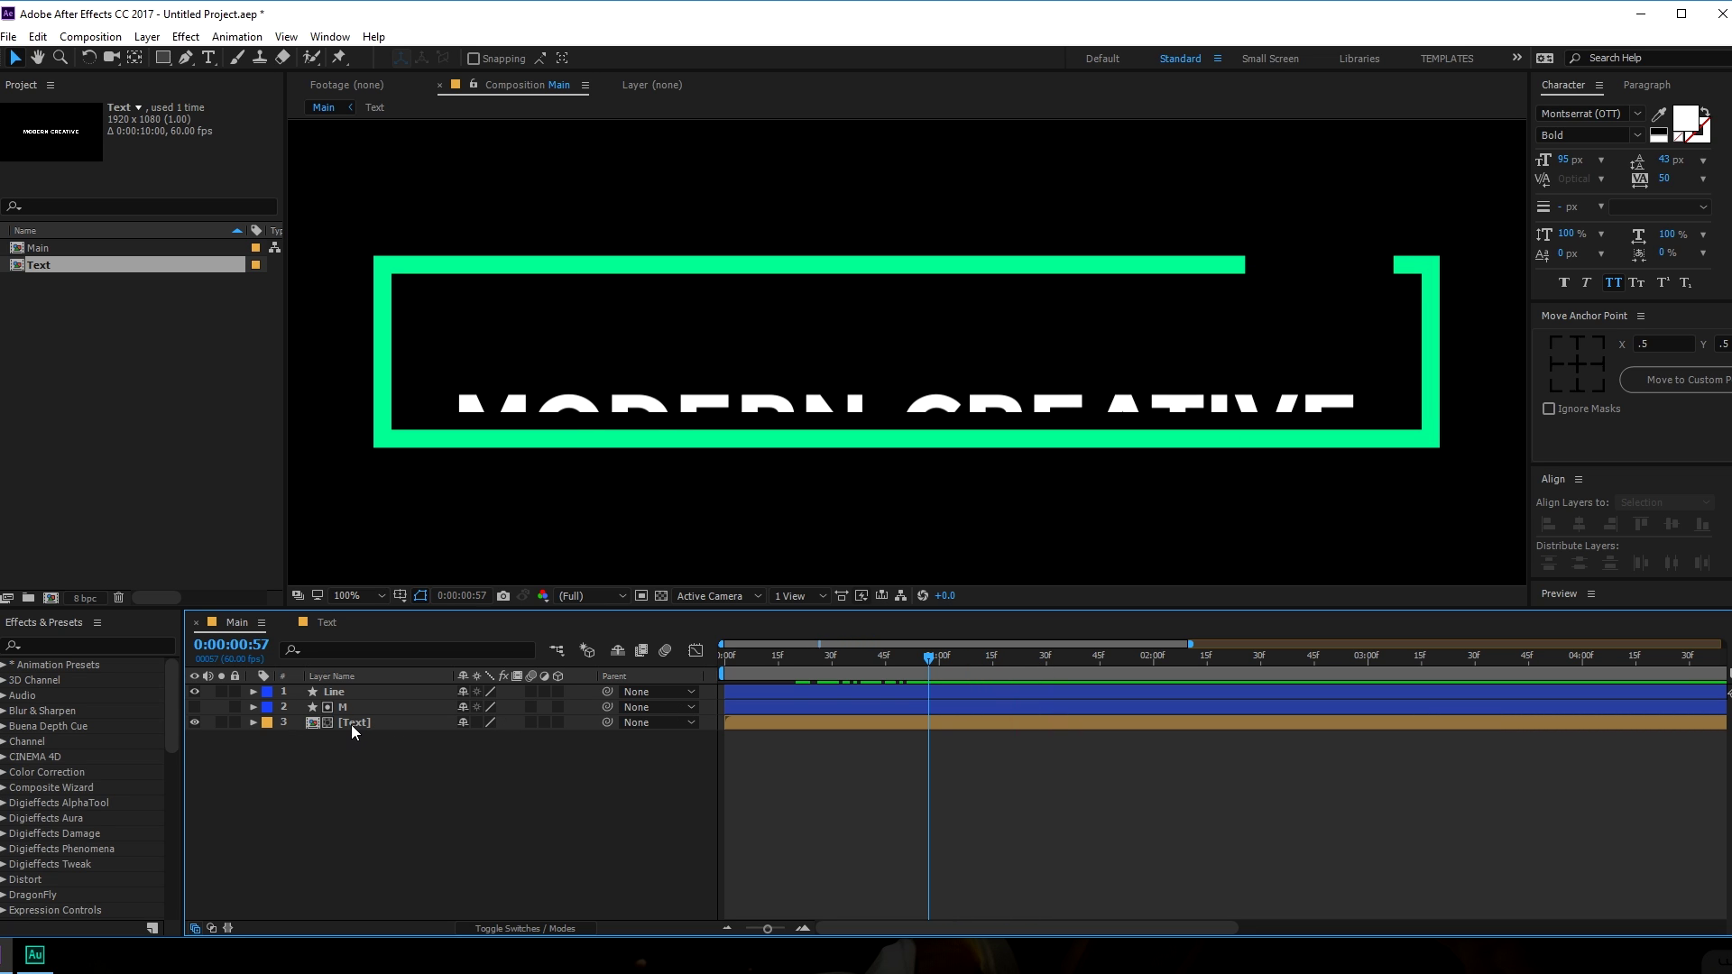
# Apply Easy Ease to both Text Position keyframes and reshape their speed curve to peak early with a long ease-out.
pyautogui.click(352, 725)
pyautogui.press('p')
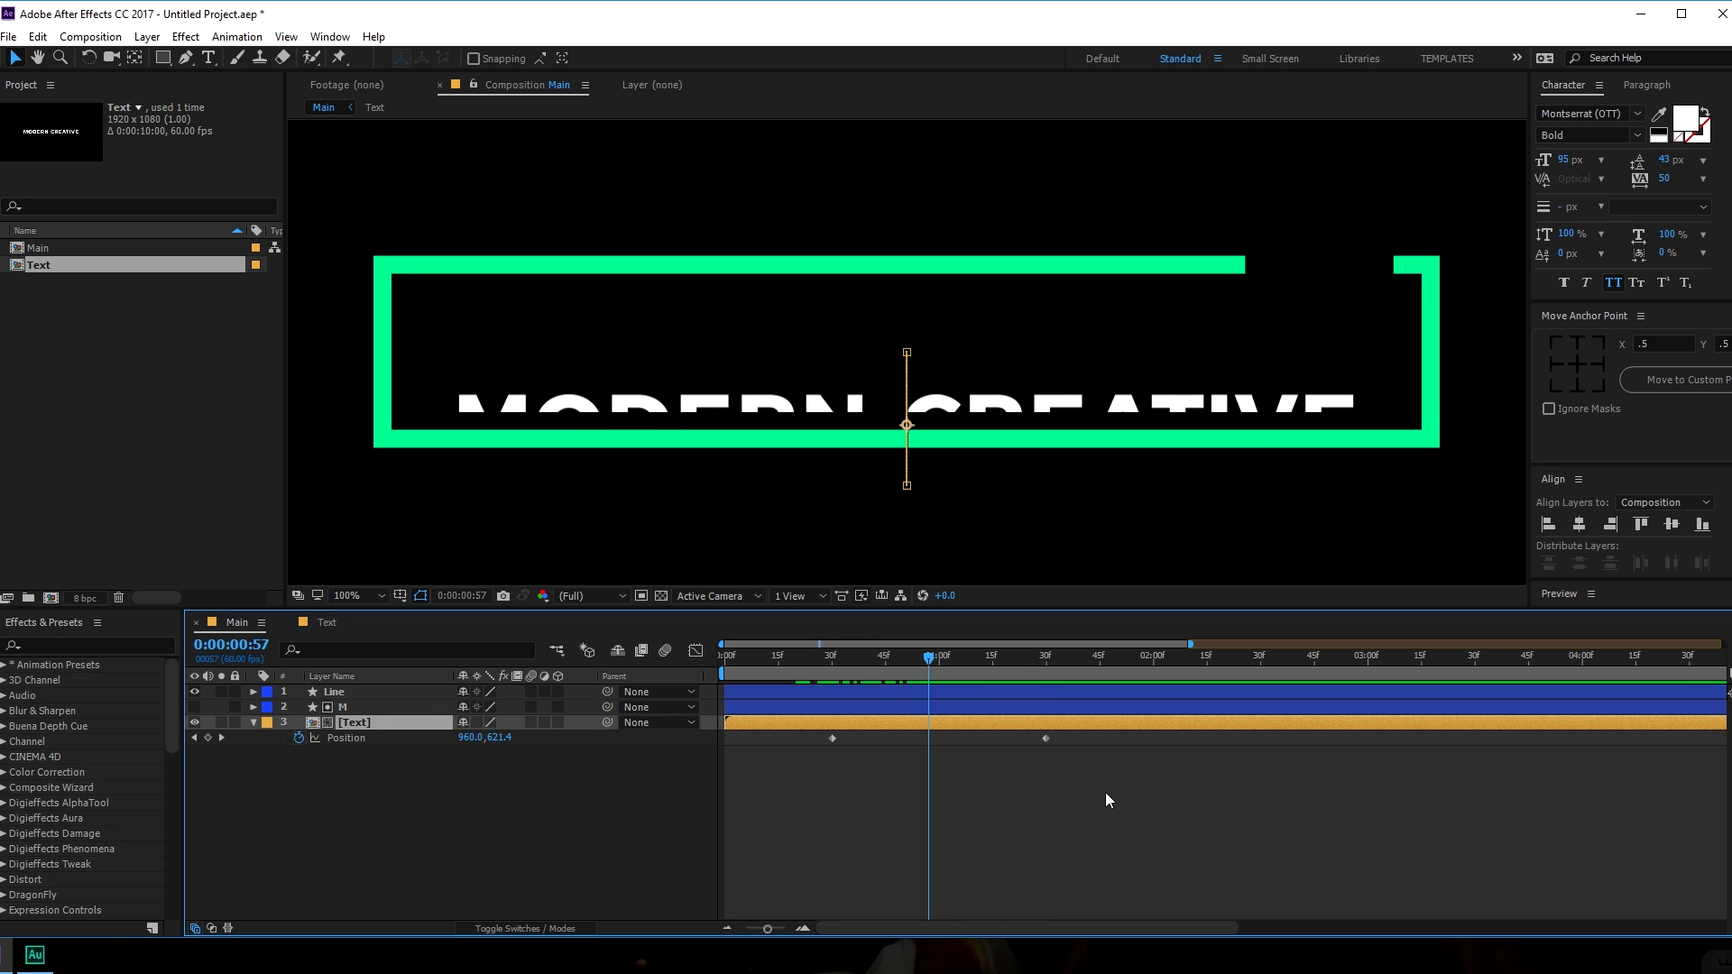
pyautogui.moveTo(829, 801); pyautogui.dragTo(1117, 738)
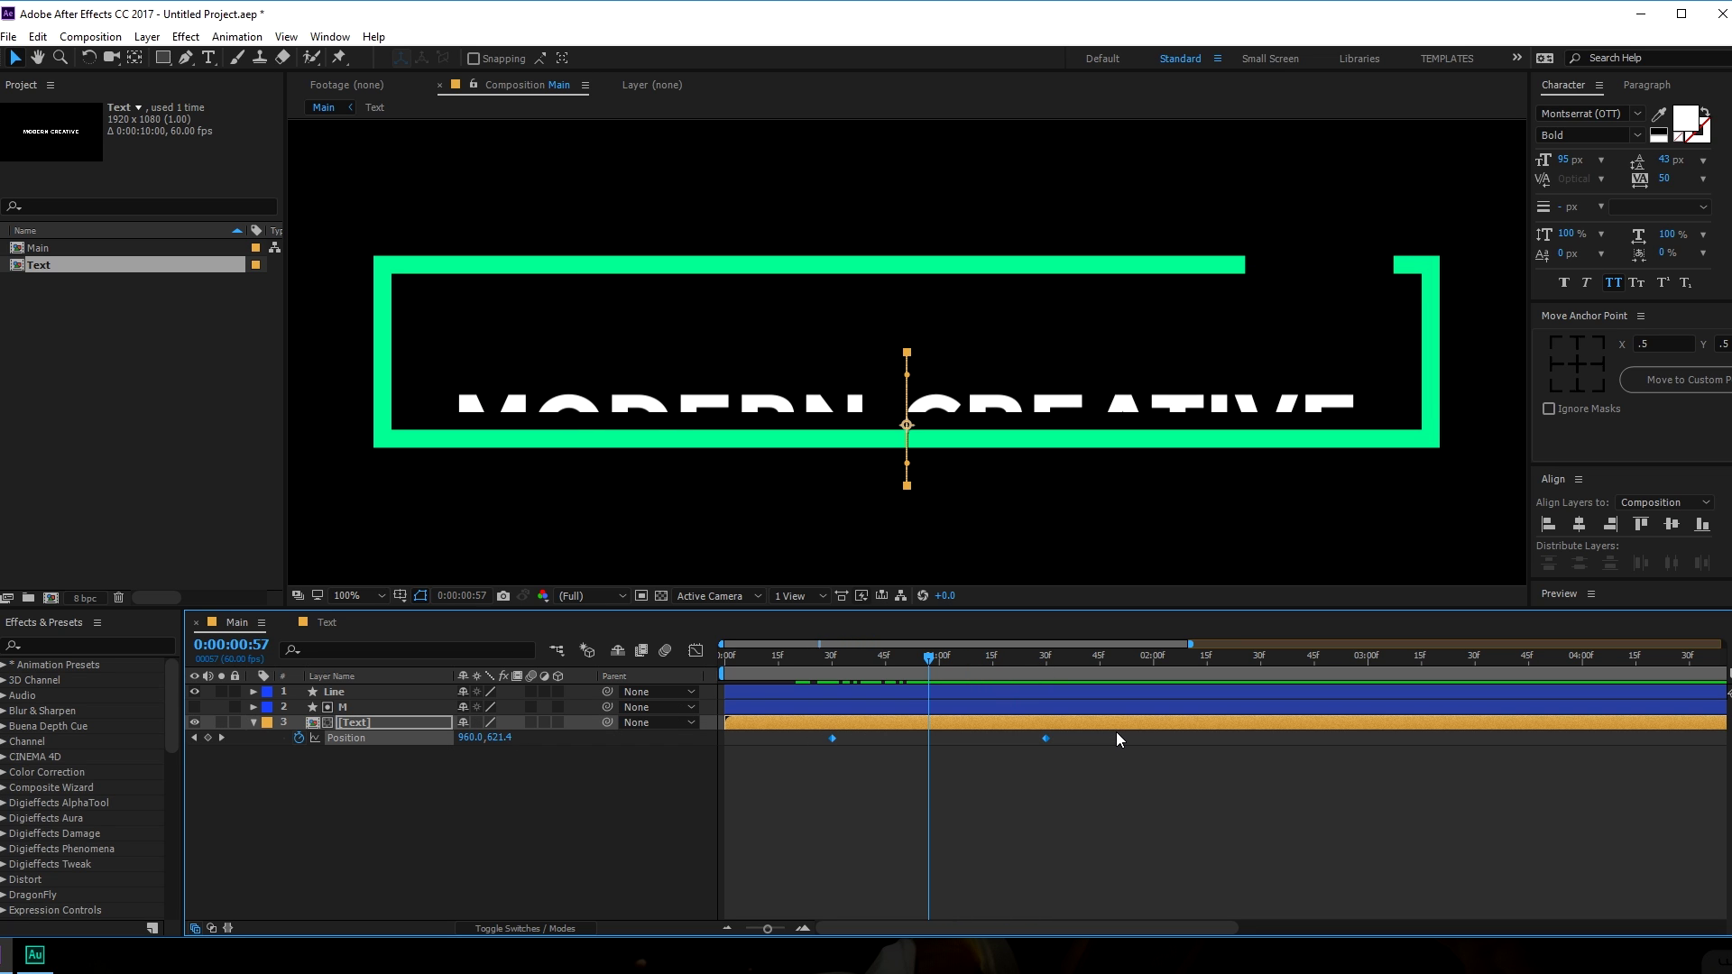
pyautogui.press('F9')
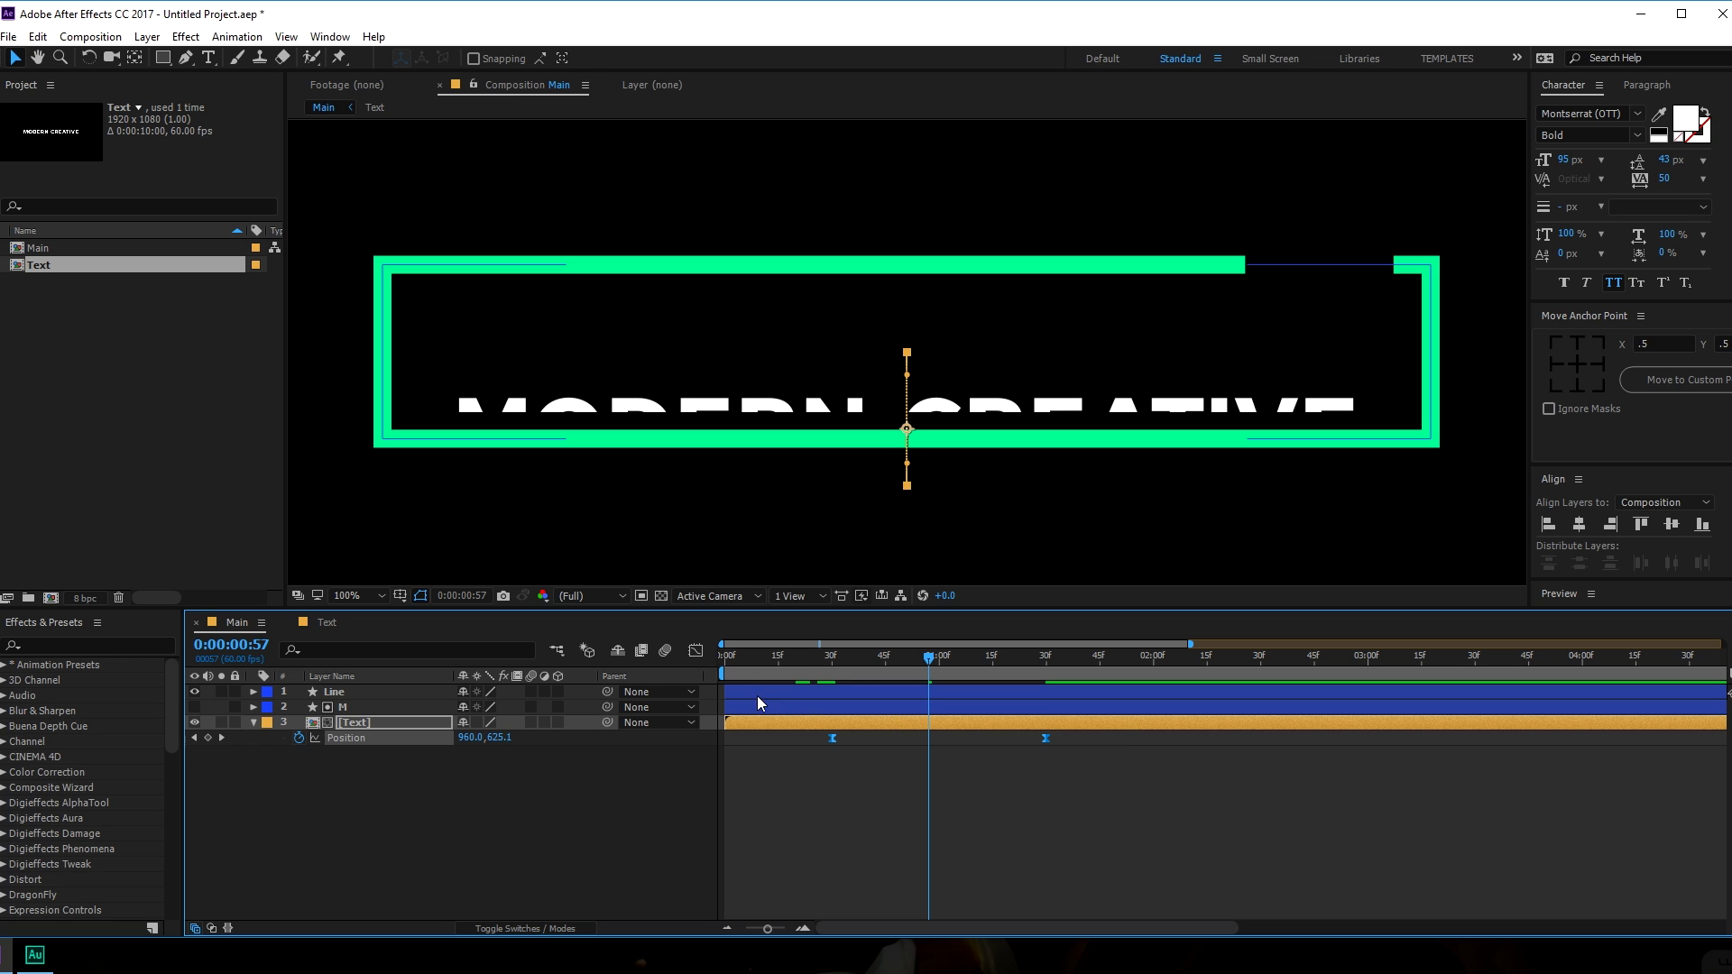
pyautogui.click(695, 651)
pyautogui.moveTo(1019, 891); pyautogui.dragTo(880, 881)
# Preview the eased text rise, go to 0:00:02:00, then leave the Graph Editor and collapse the Text layer.
pyautogui.click(828, 663)
pyautogui.press('space')
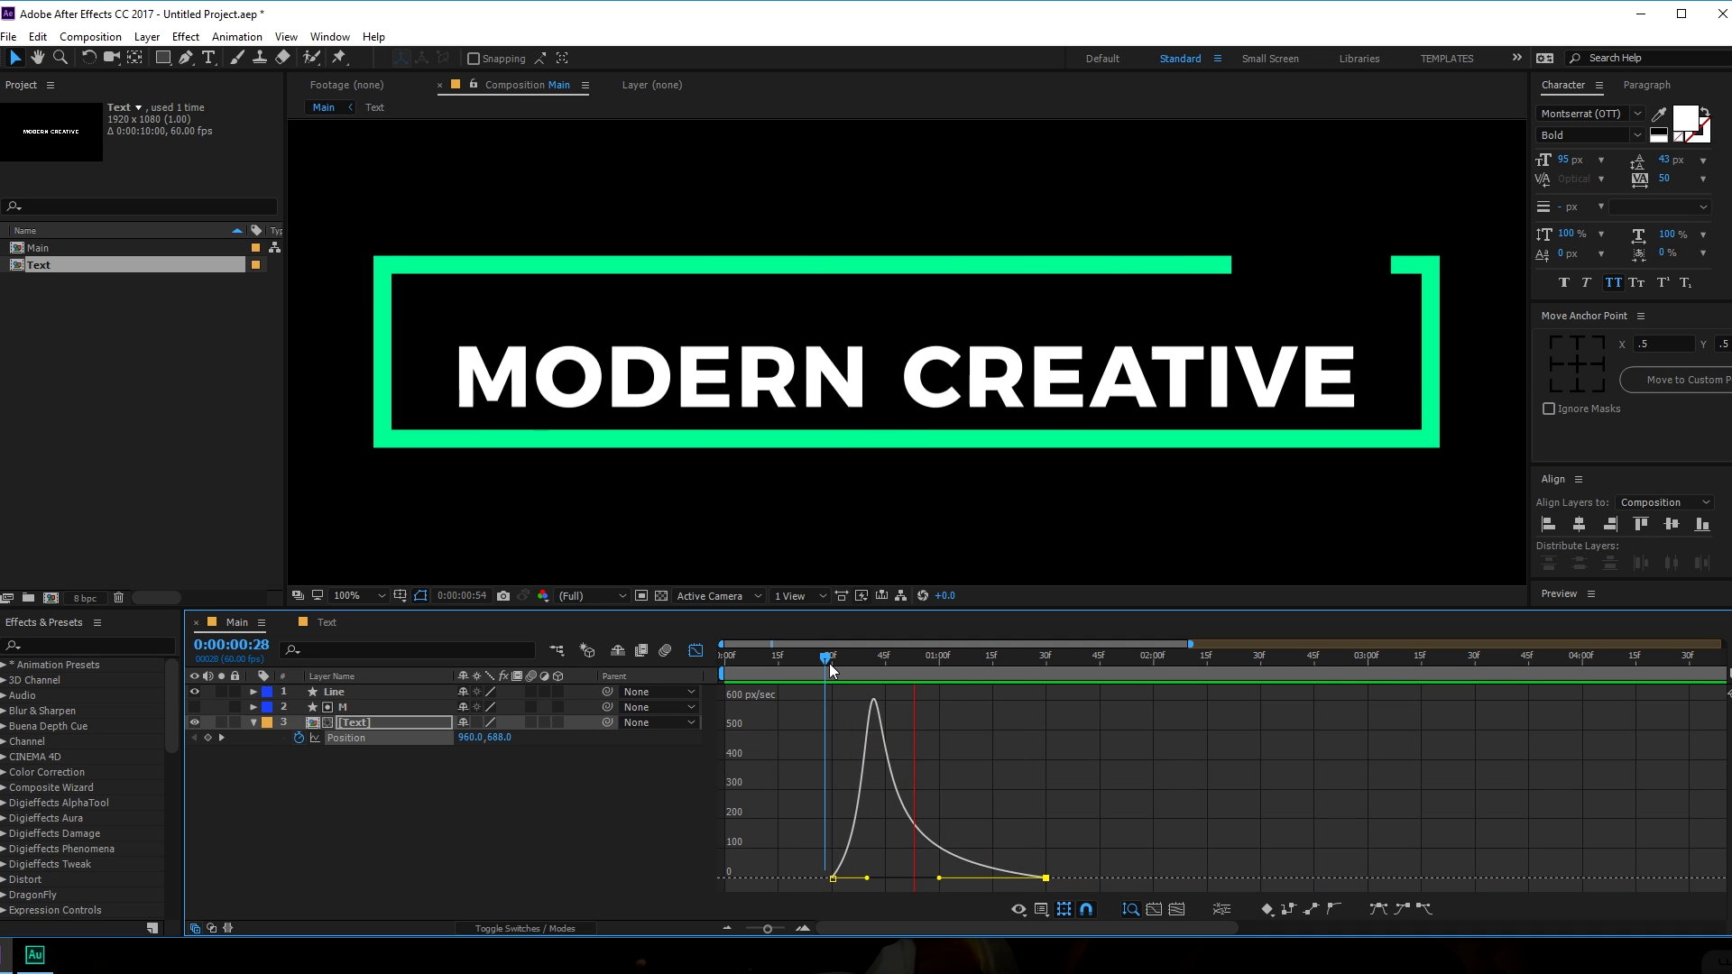
pyautogui.moveTo(830, 663); pyautogui.dragTo(1160, 669)
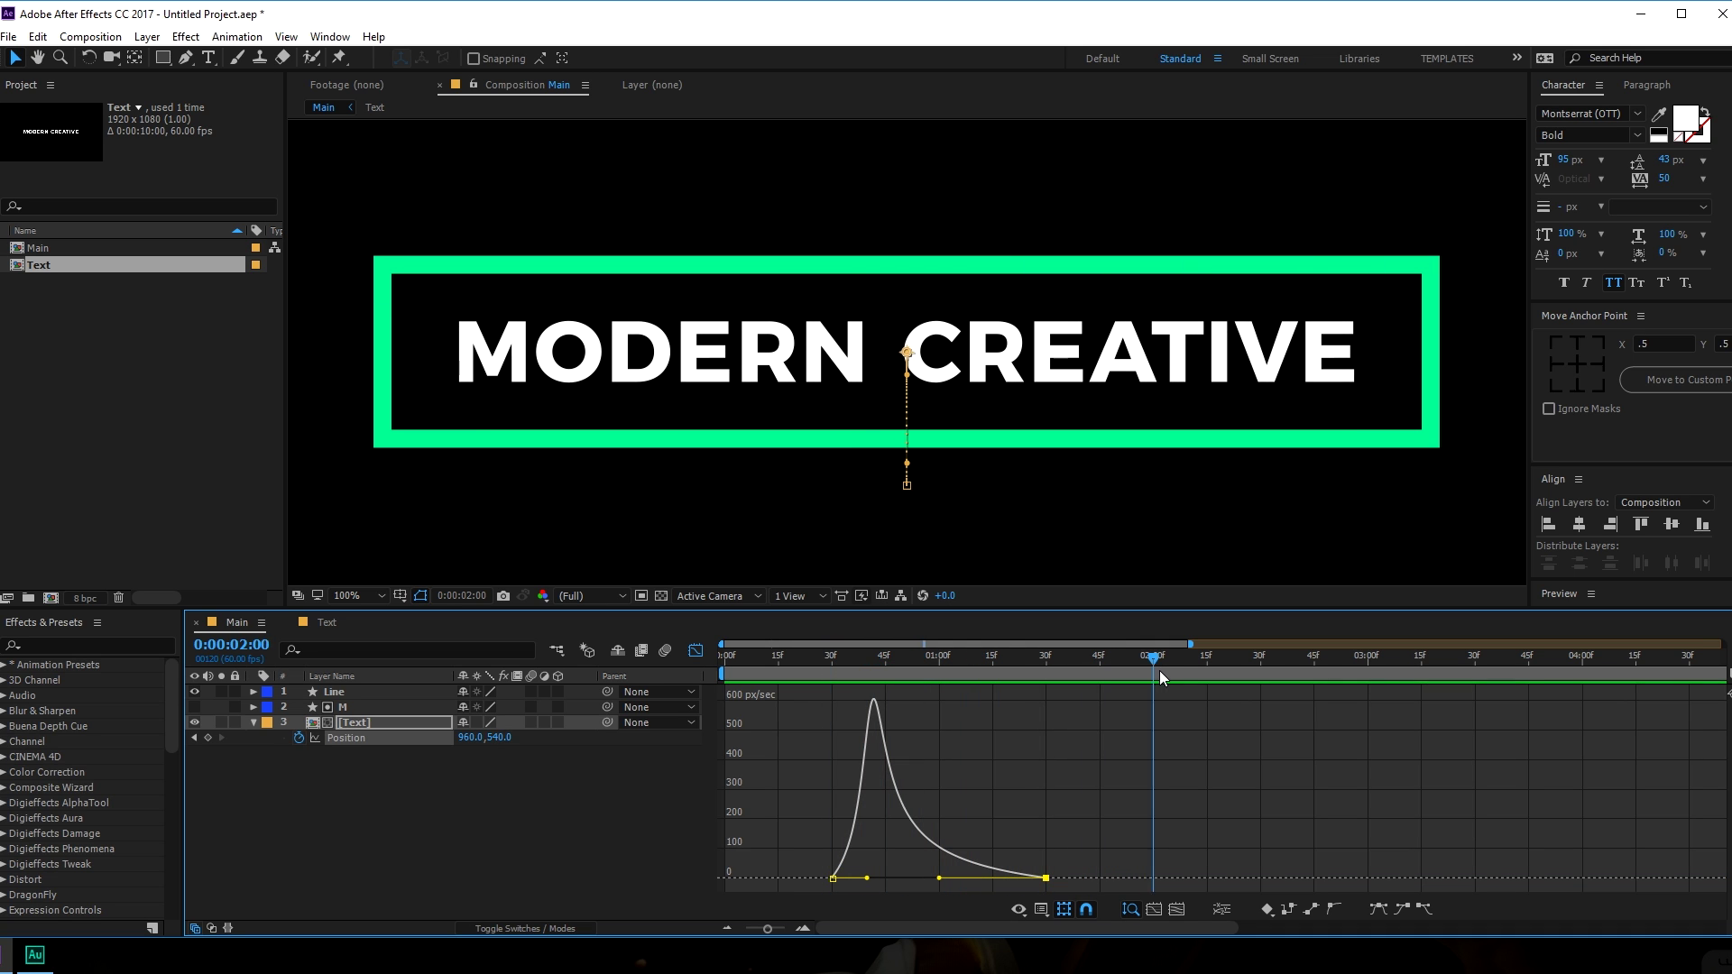
pyautogui.press('F2')
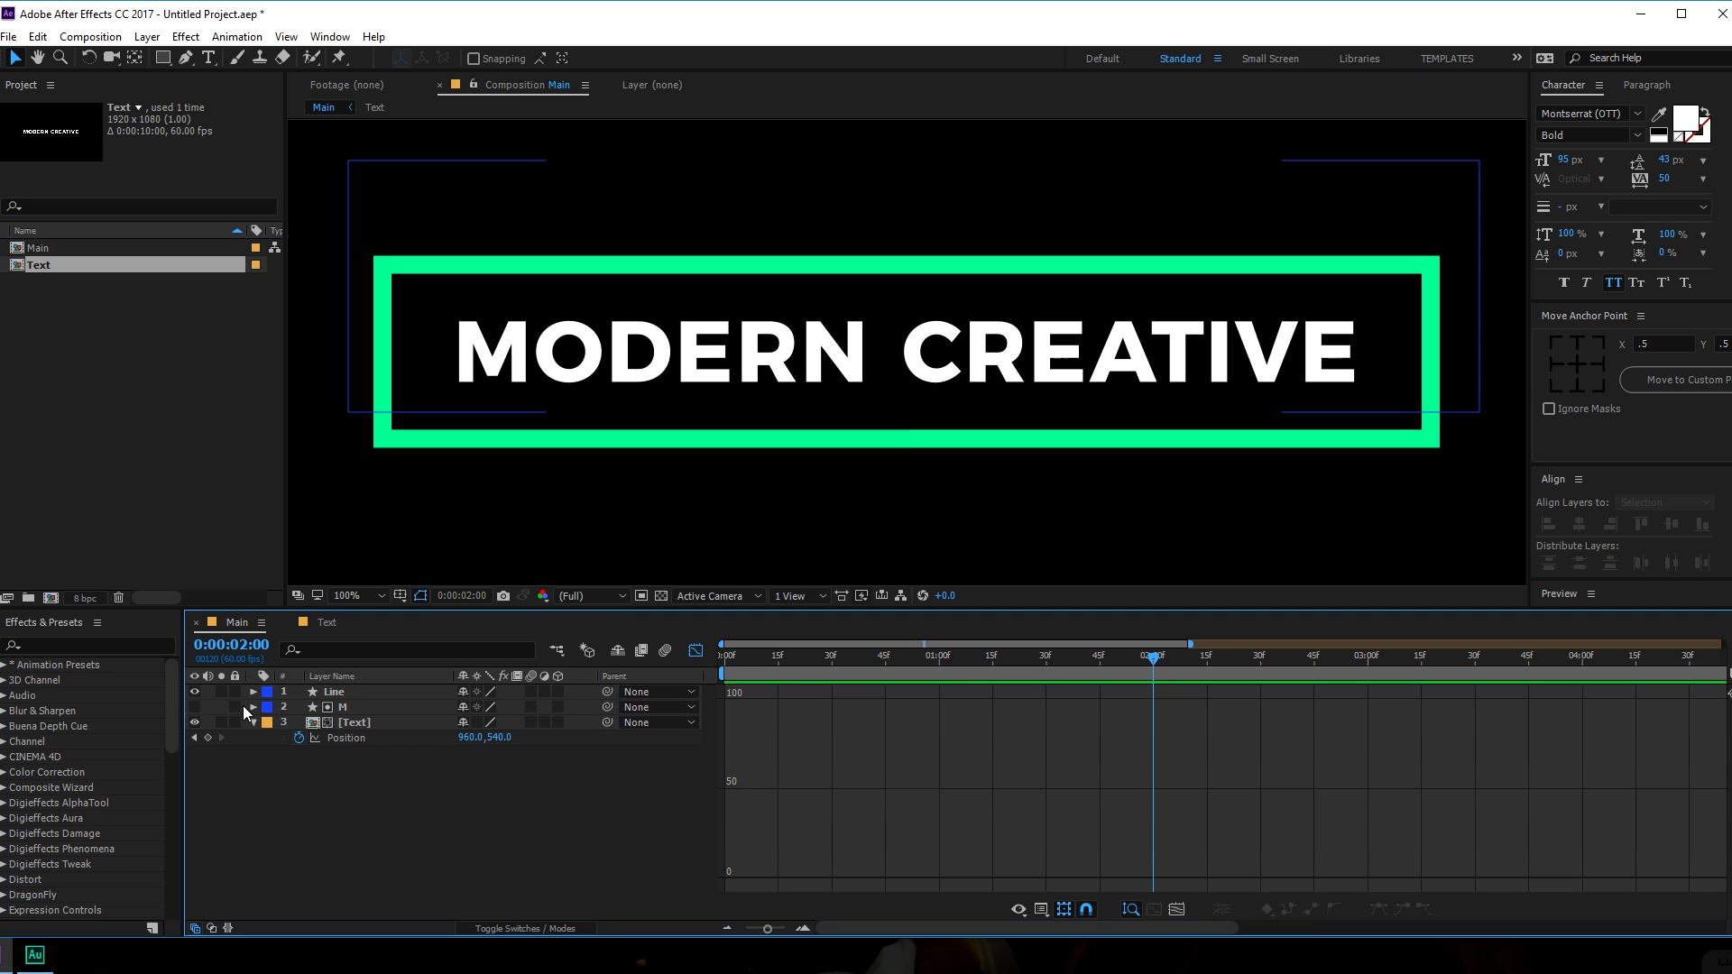
pyautogui.click(254, 721)
pyautogui.click(695, 651)
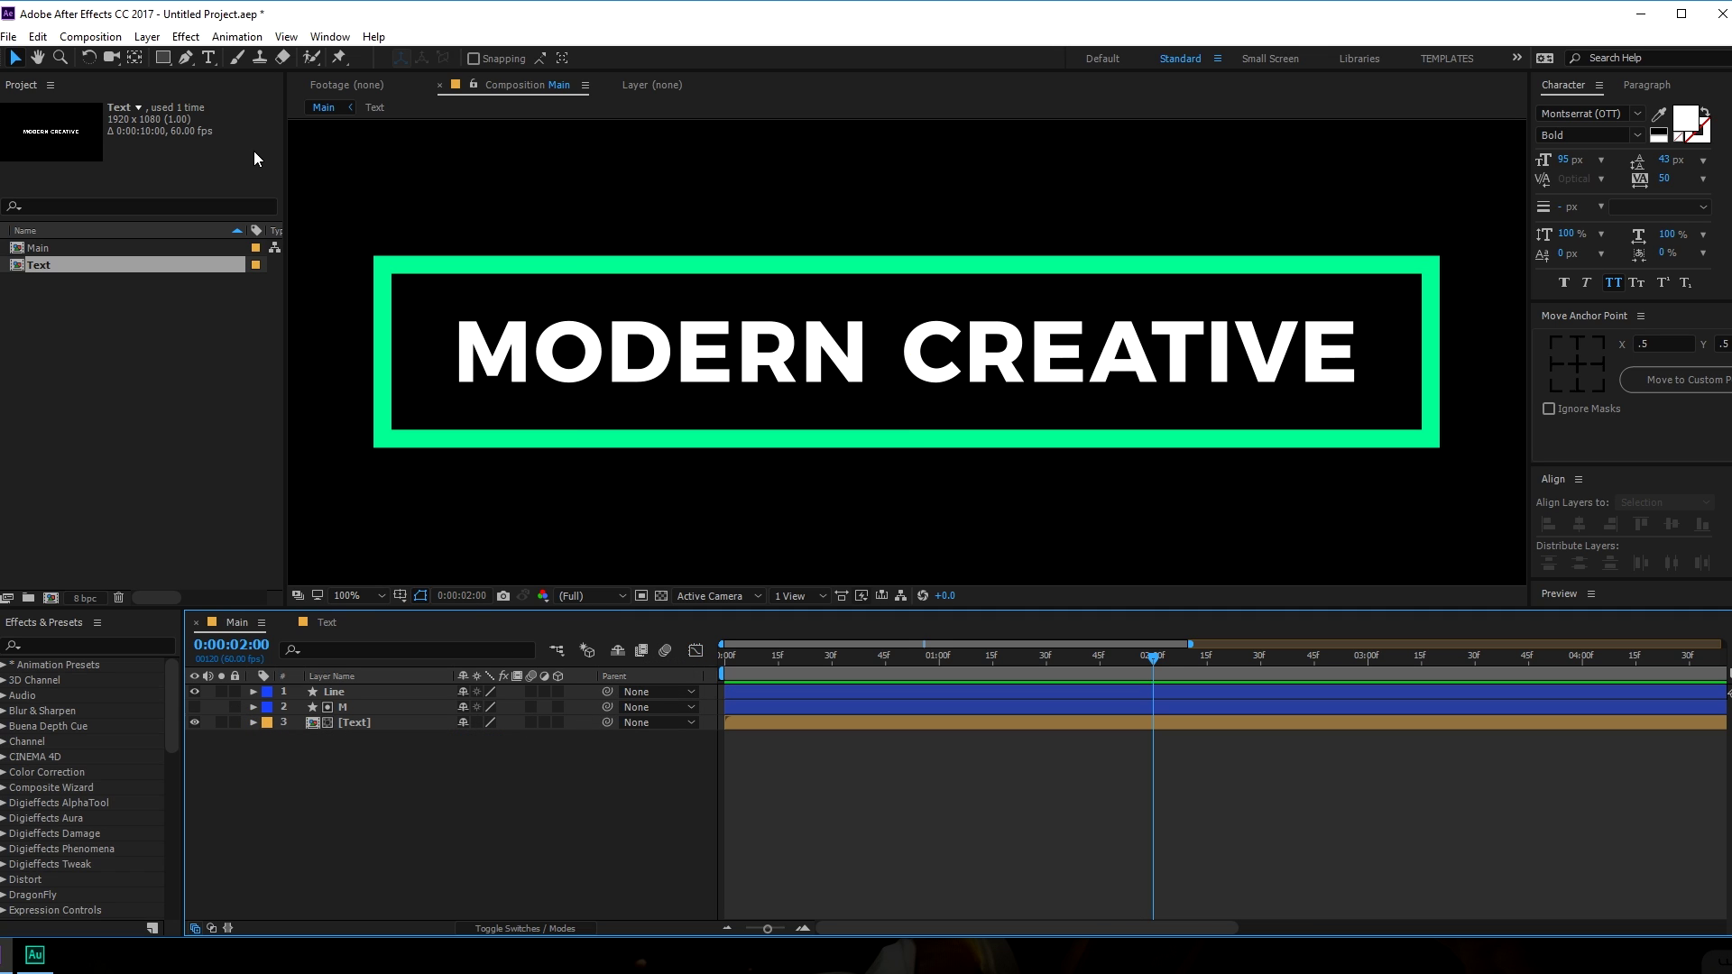
# Draw a straight diagonal line with a 25 px green stroke between the two words, from above the frame to below it.
pyautogui.click(187, 58)
pyautogui.click(573, 59)
pyautogui.write('25')
pyautogui.press('Return')
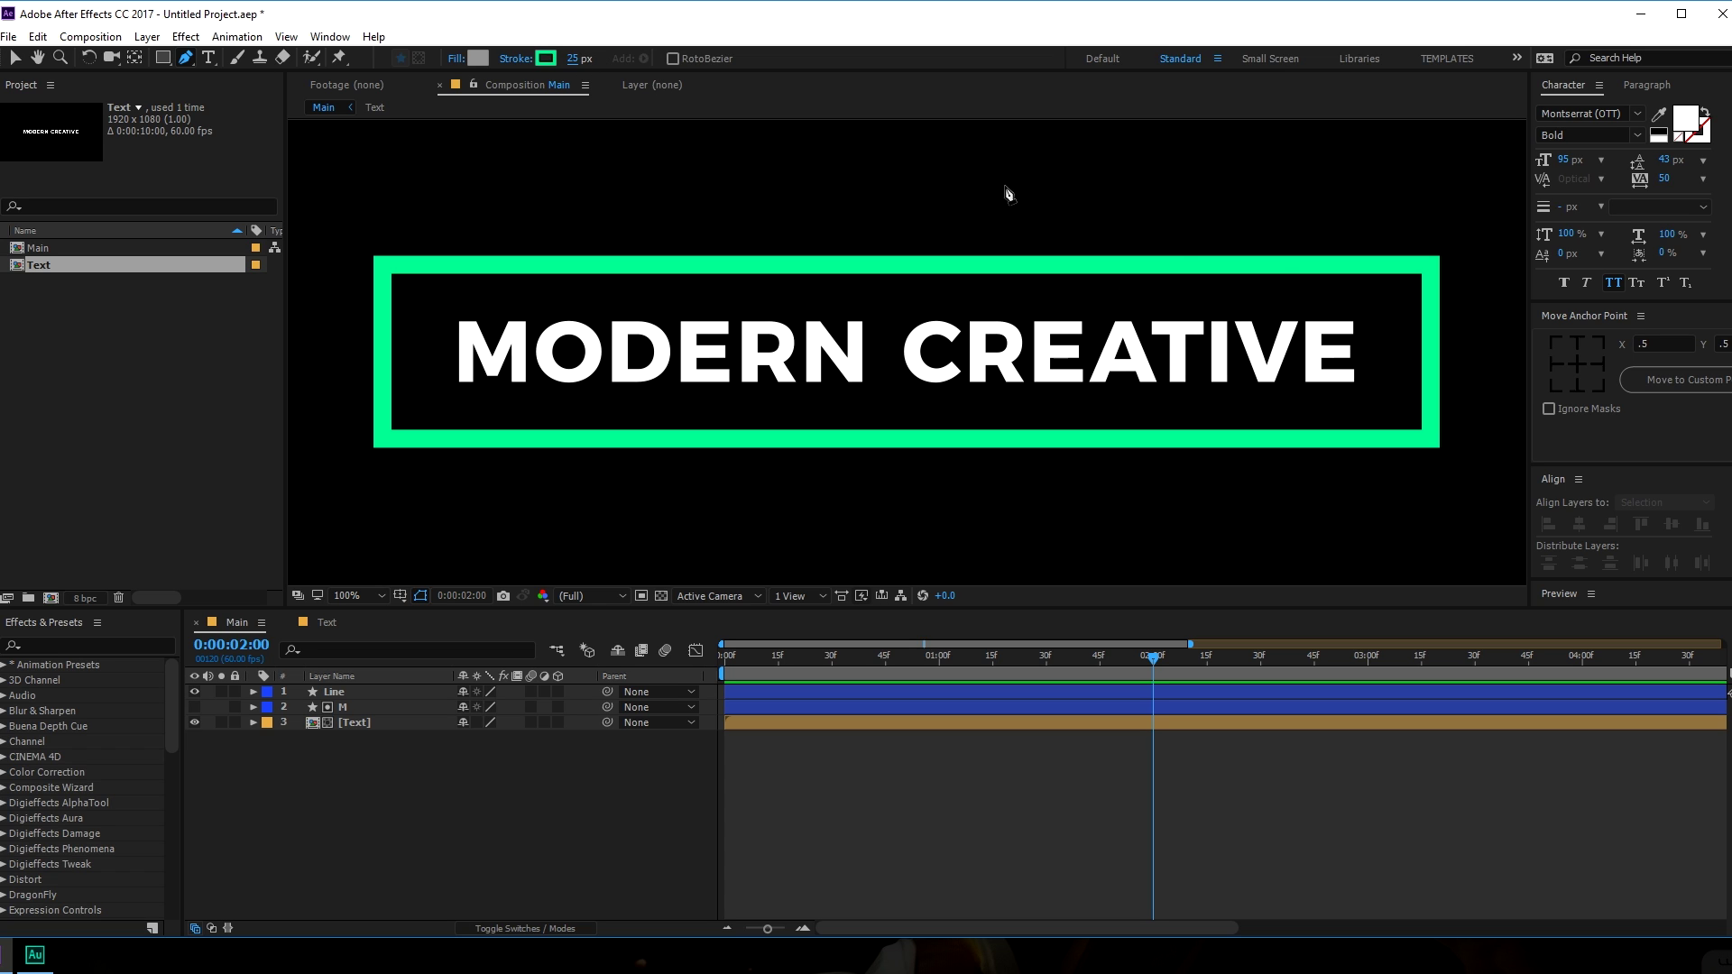
pyautogui.click(980, 221)
pyautogui.keyDown('shift'); pyautogui.click(808, 495); pyautogui.keyUp('shift')
pyautogui.hotkey('ctrl', 'z')
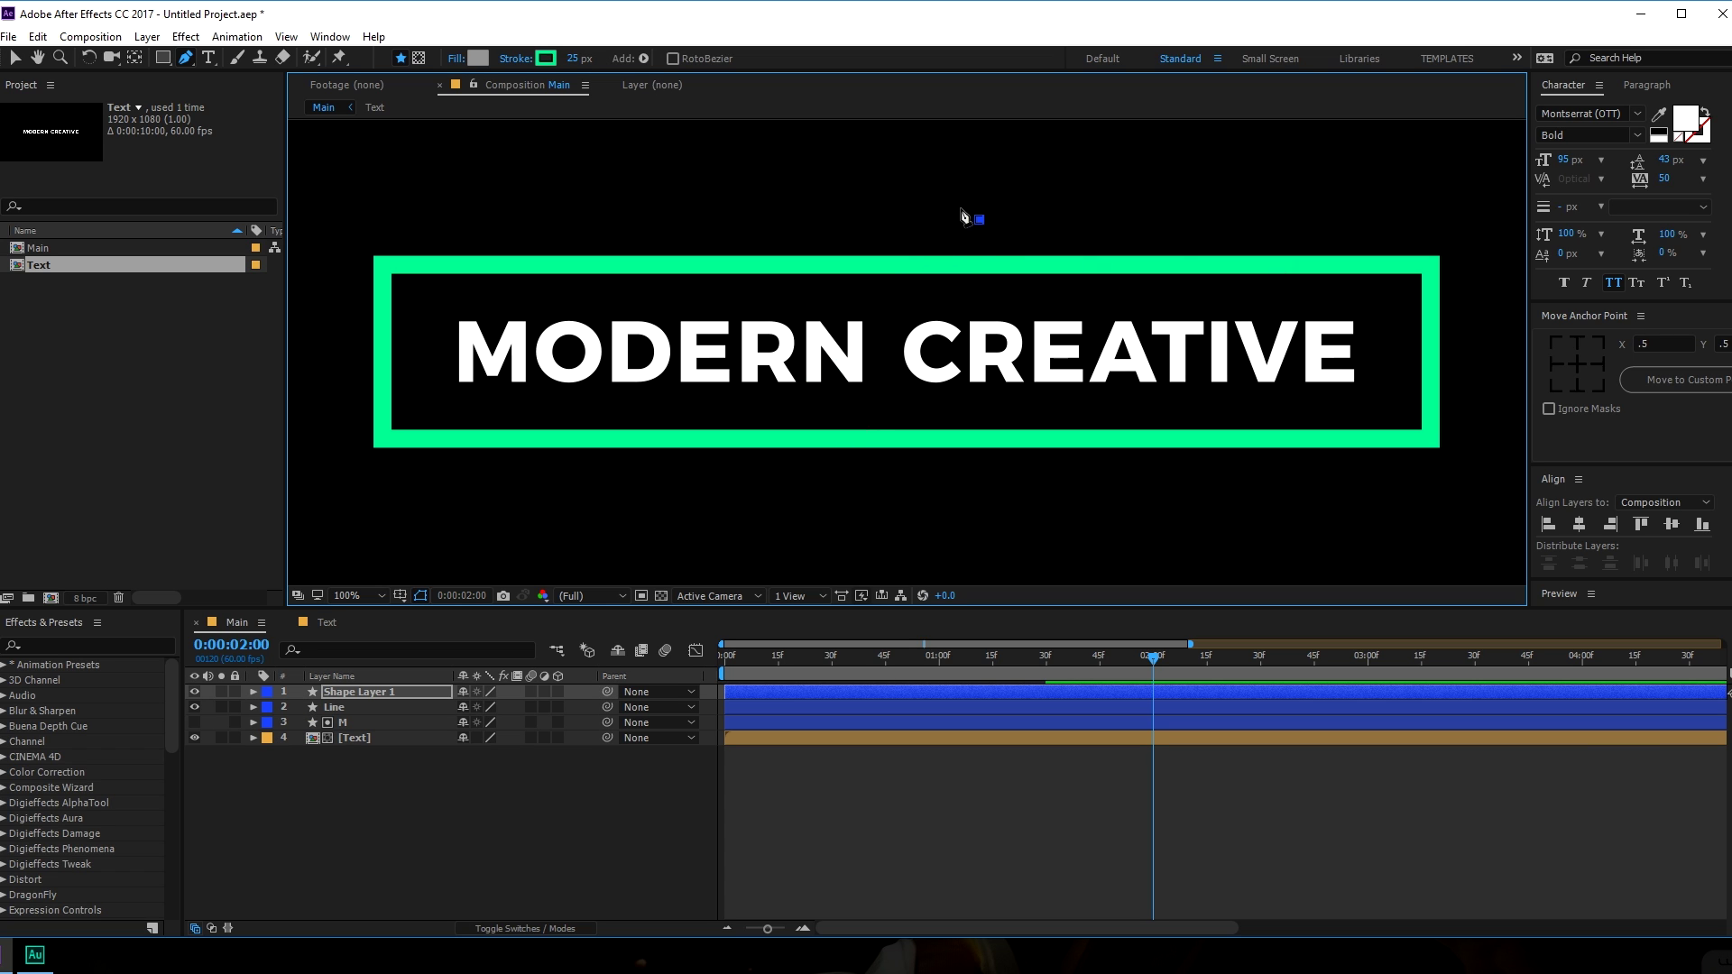
pyautogui.click(821, 488)
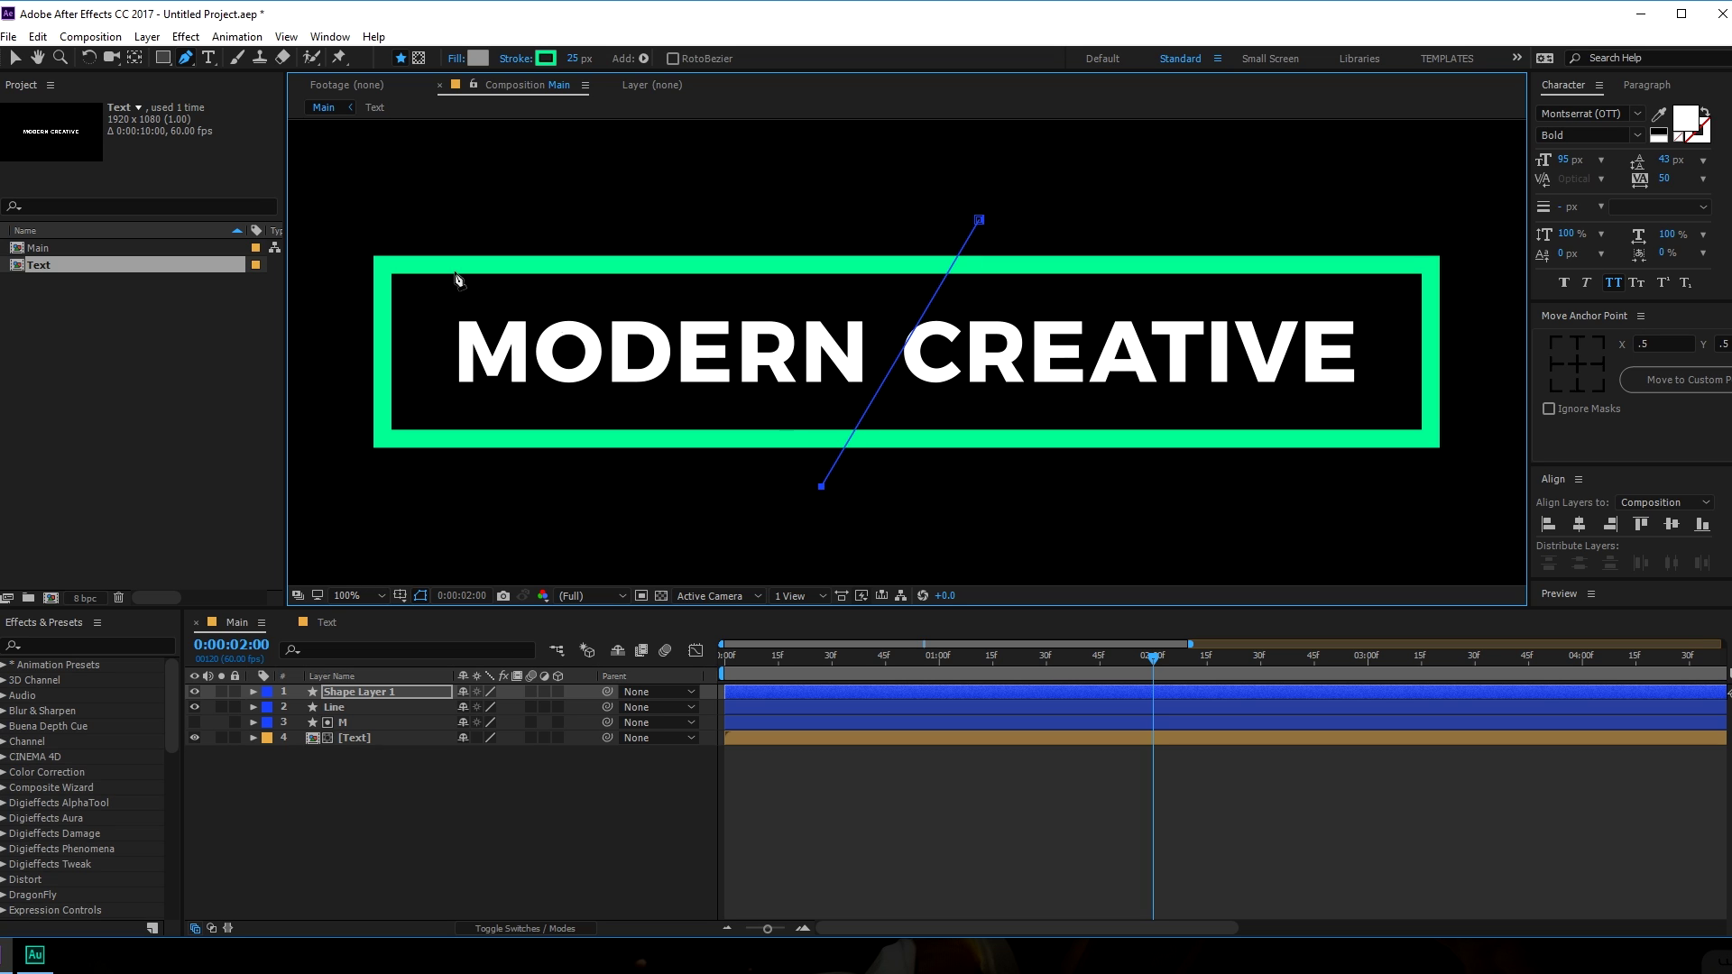
pyautogui.click(16, 60)
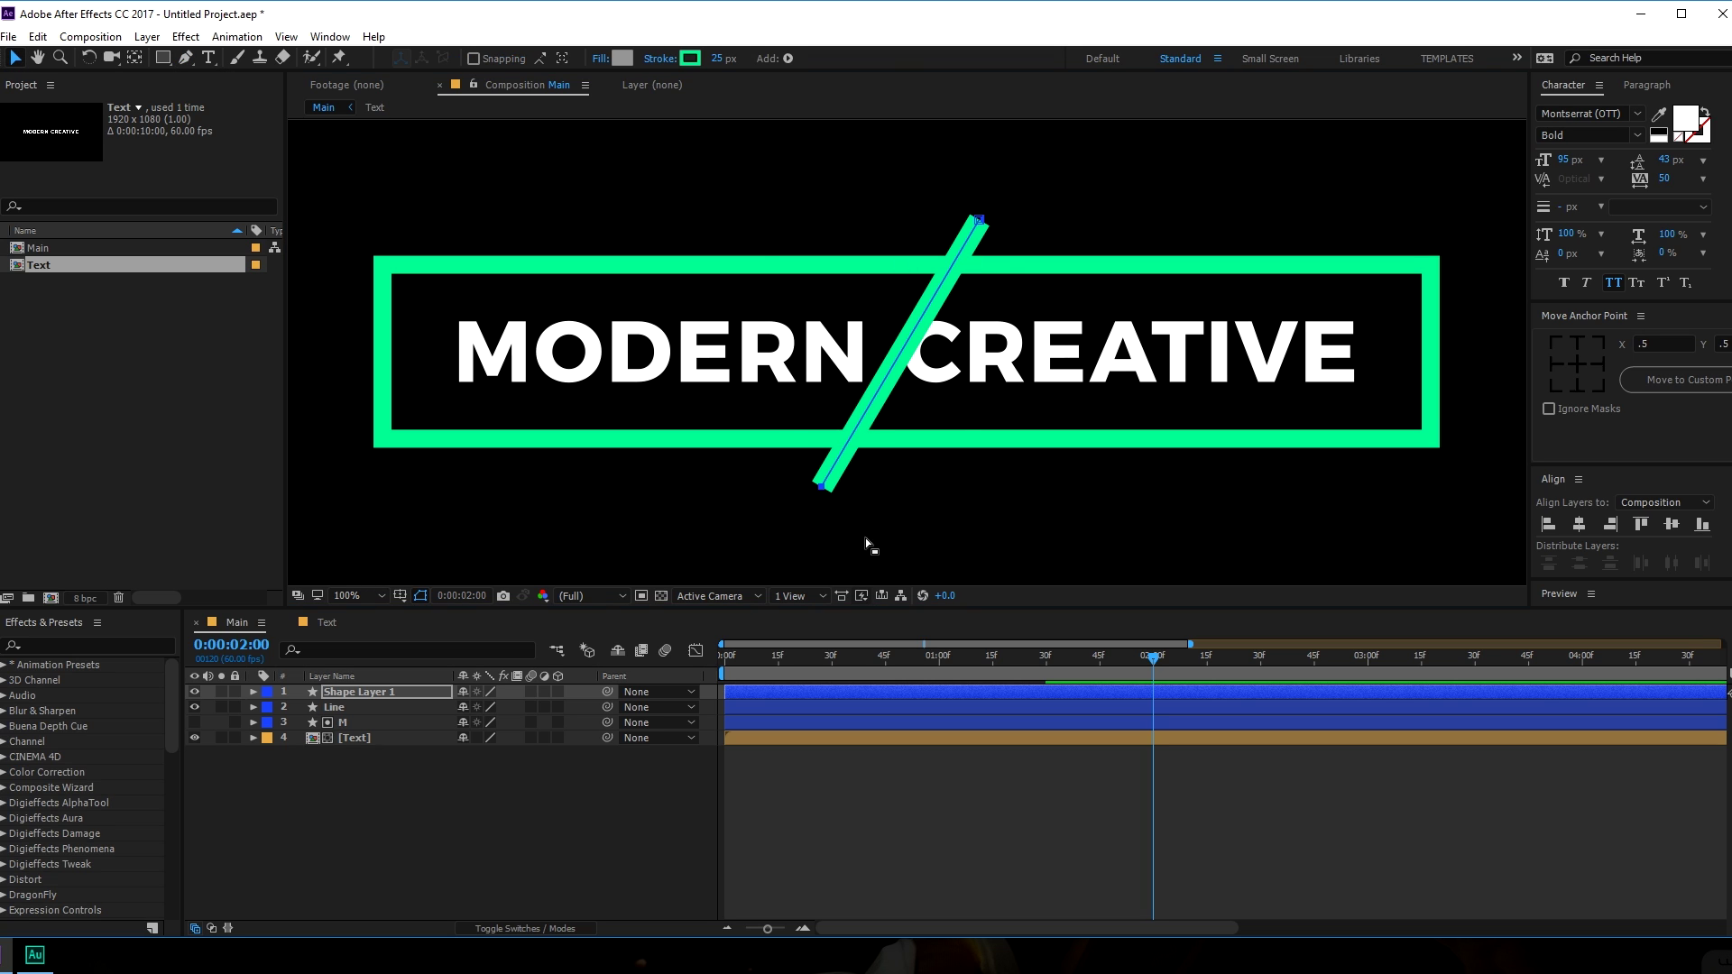
pyautogui.click(354, 797)
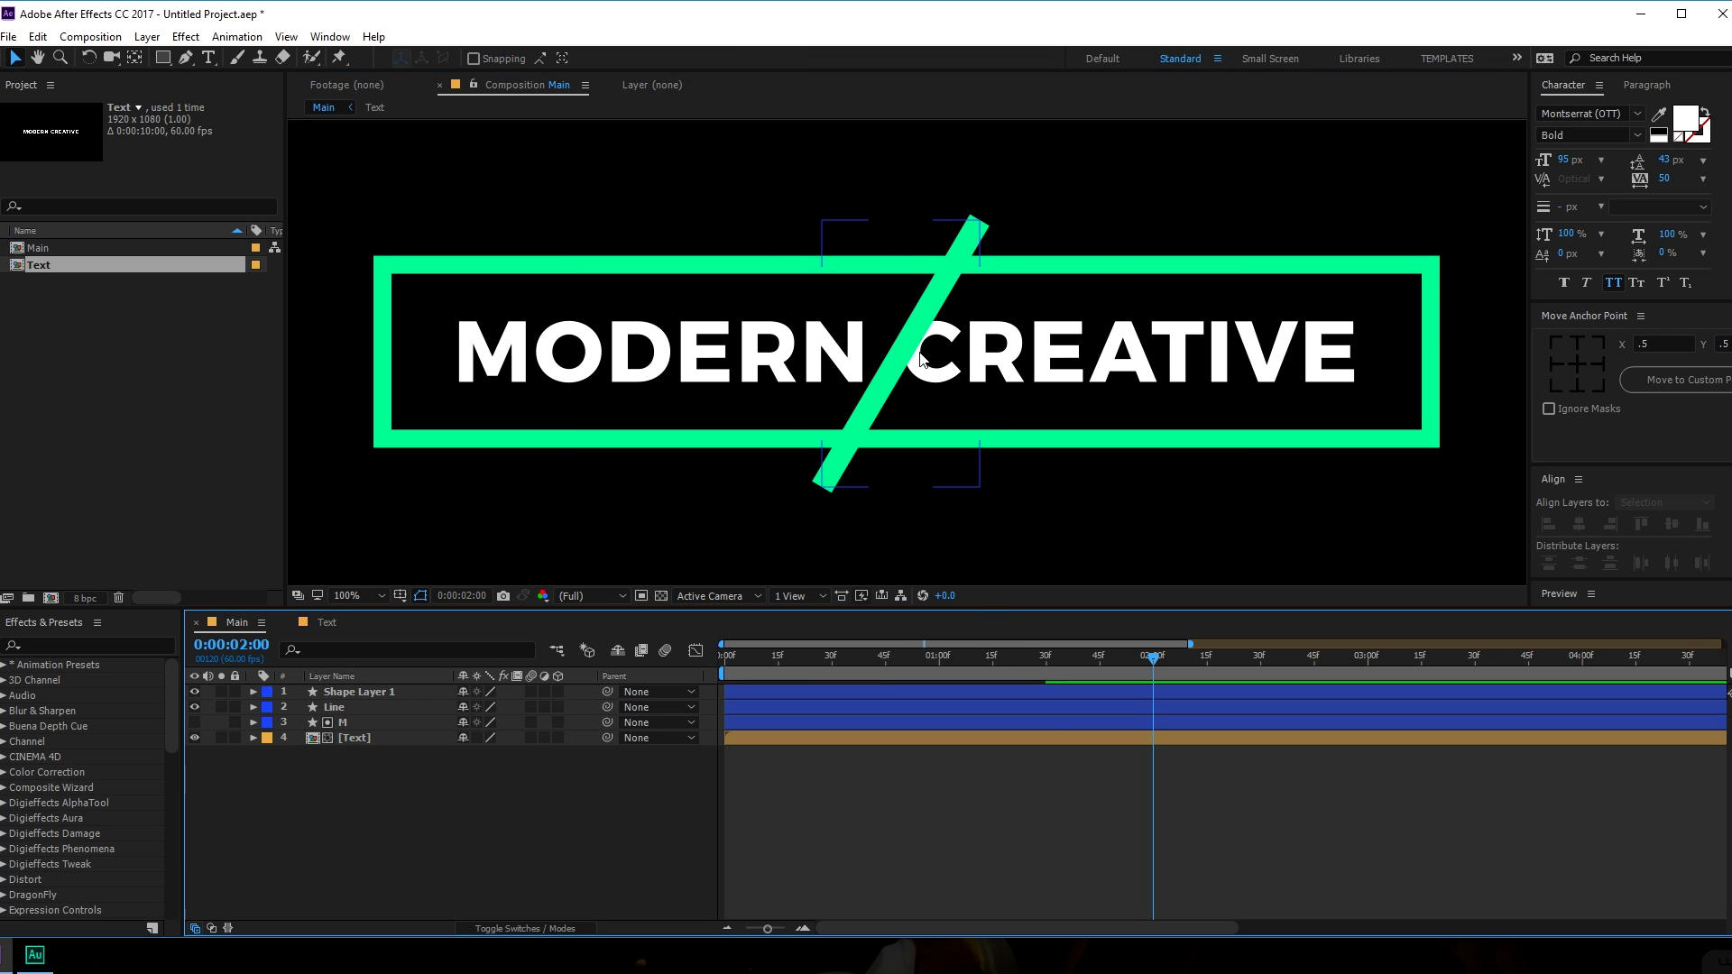
# Rename the diagonal line's layer as Stroke and center it horizontally and vertically in the composition.
pyautogui.click(353, 696)
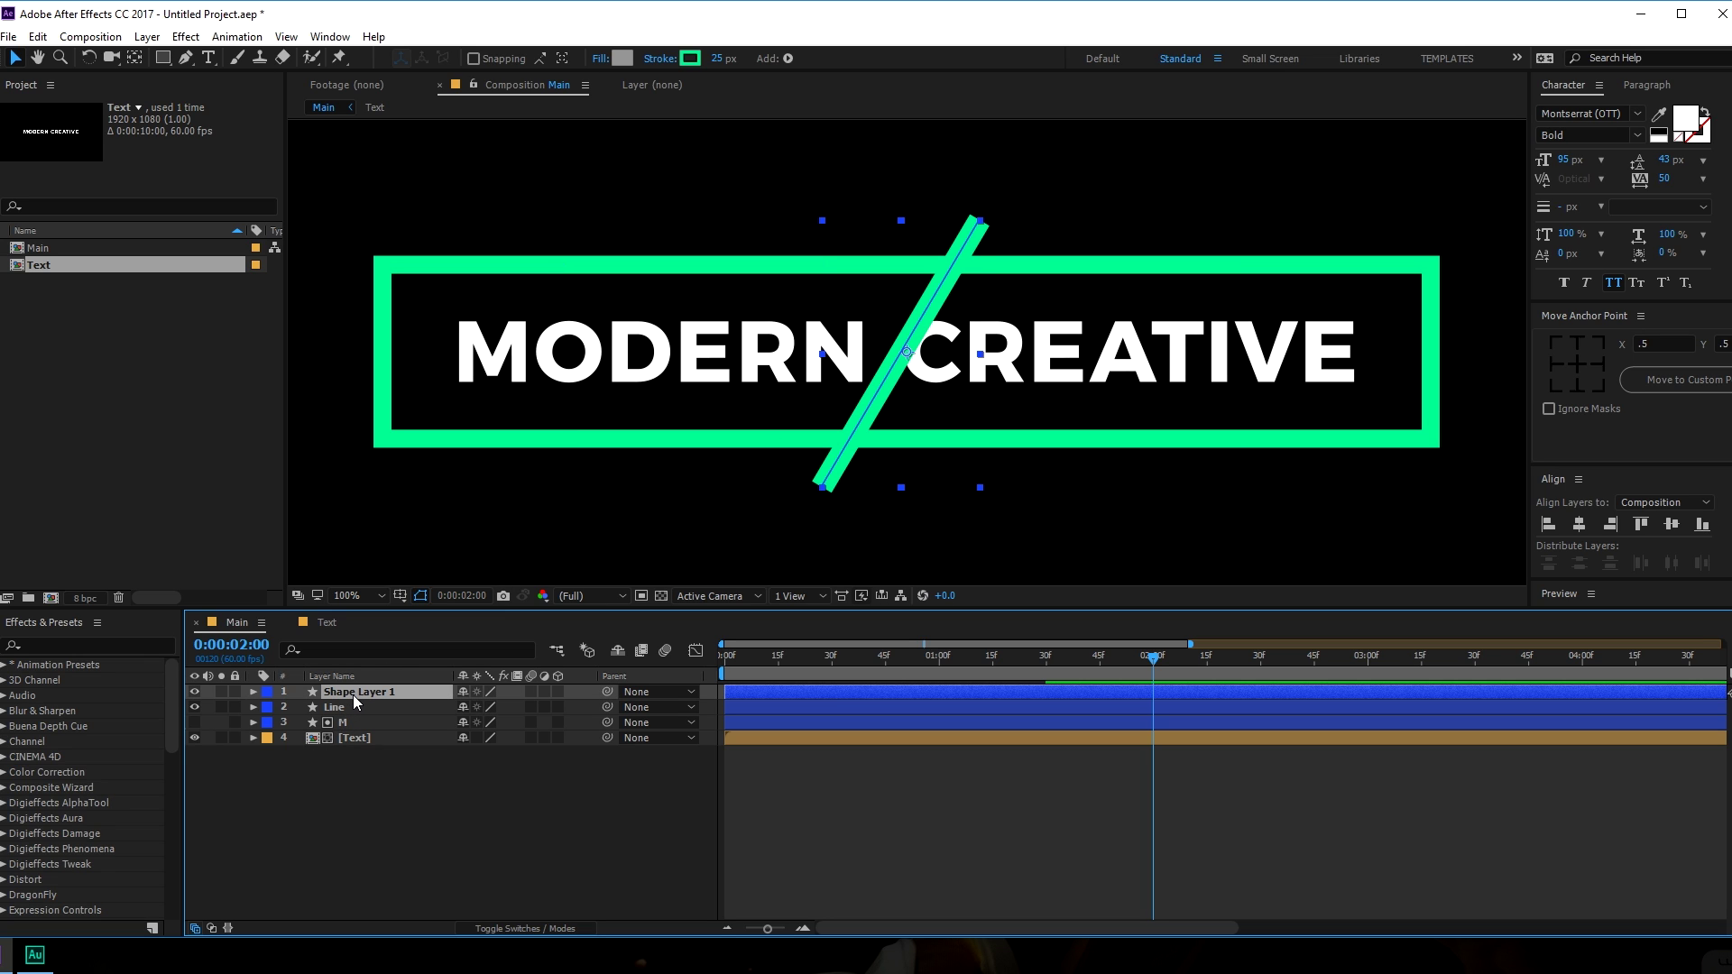
pyautogui.press('Return')
pyautogui.write('Stroke')
pyautogui.press('Return')
pyautogui.click(1578, 524)
pyautogui.click(1672, 524)
pyautogui.click(468, 777)
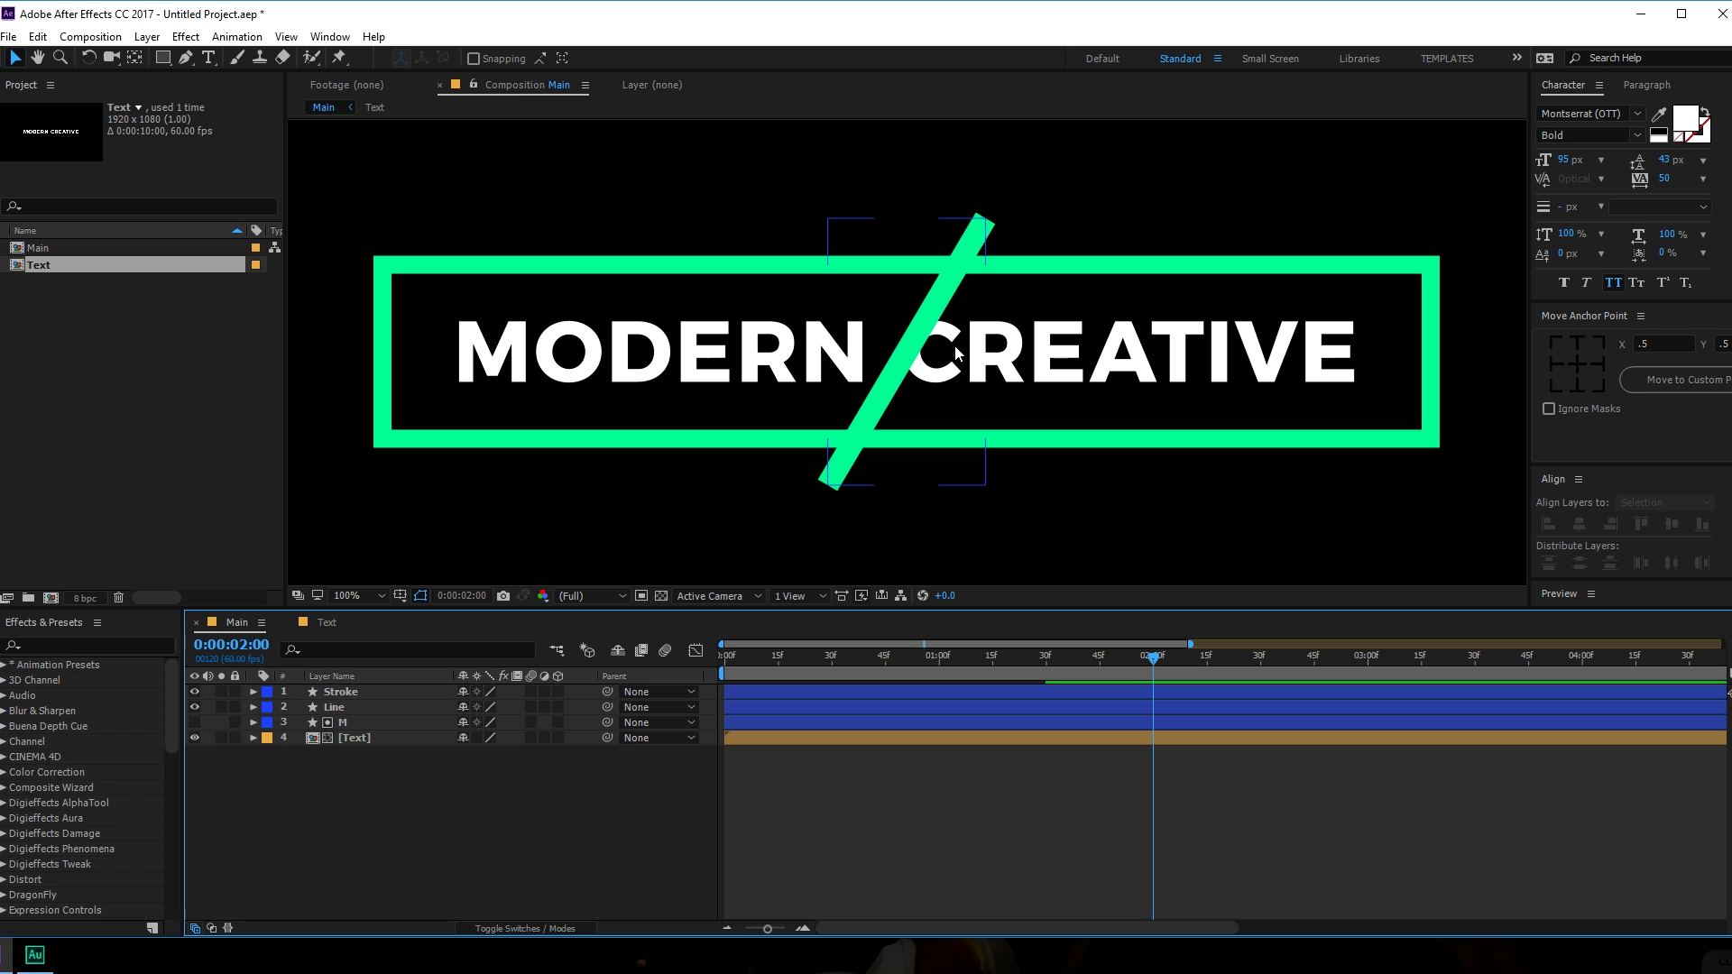
# Lengthen the Stroke line by pulling its lower end point farther down and outward along the same slant.
pyautogui.click(370, 723)
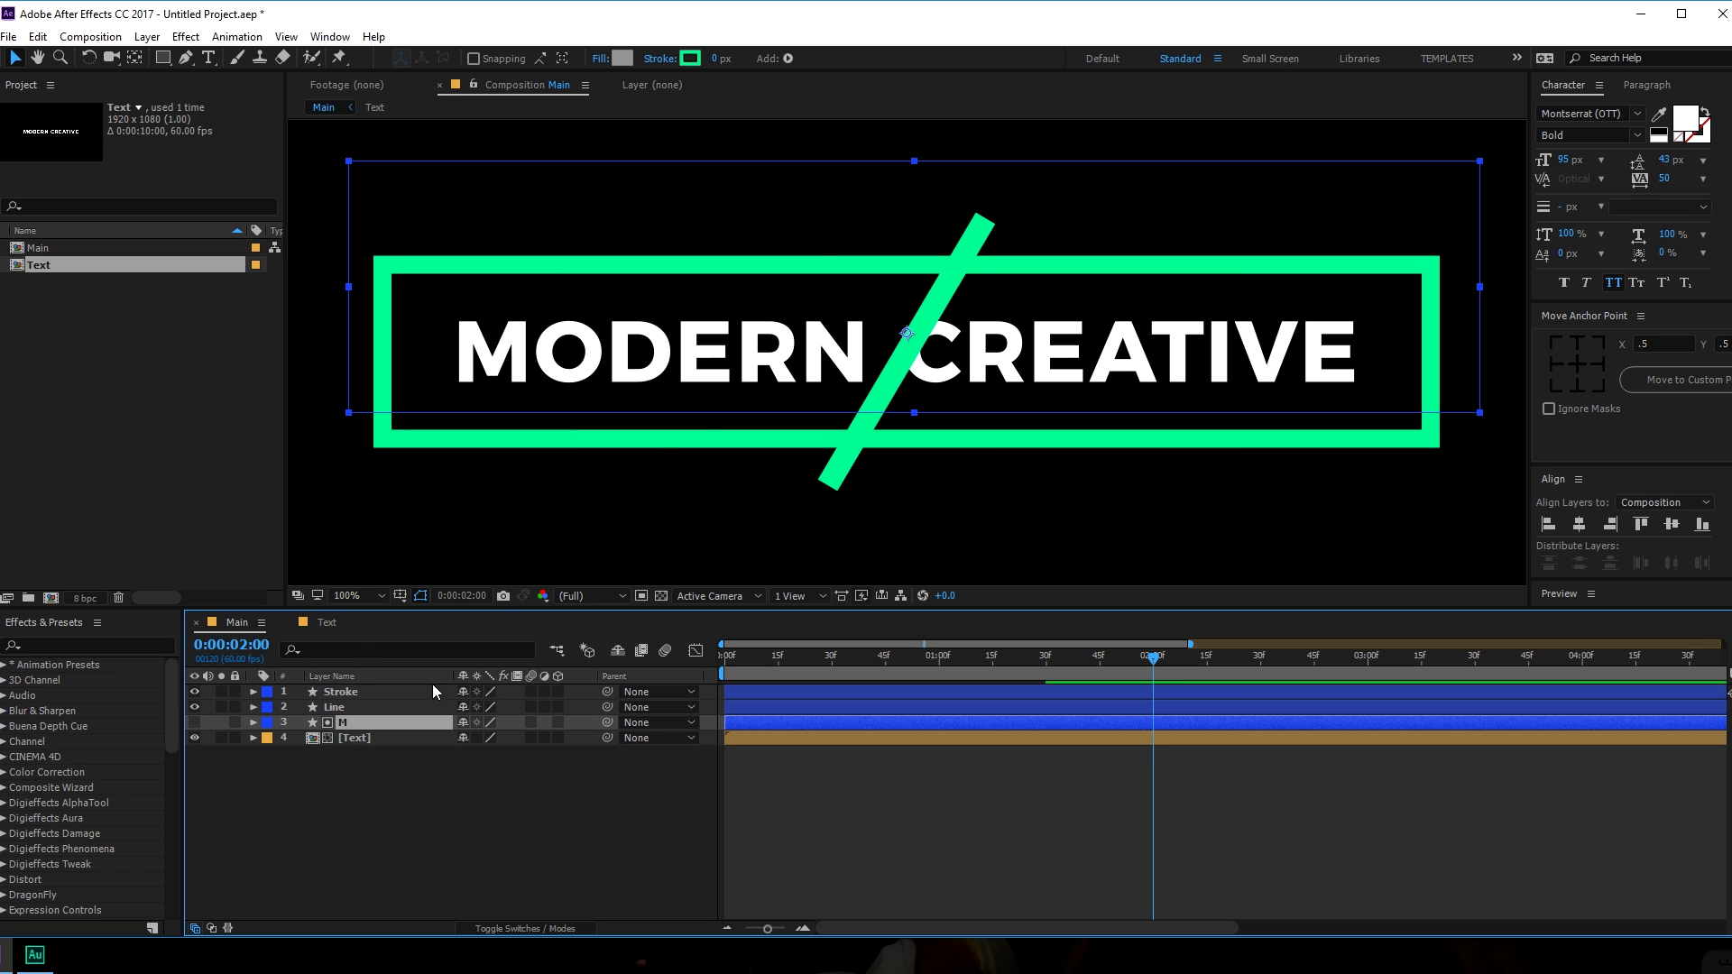
pyautogui.click(433, 692)
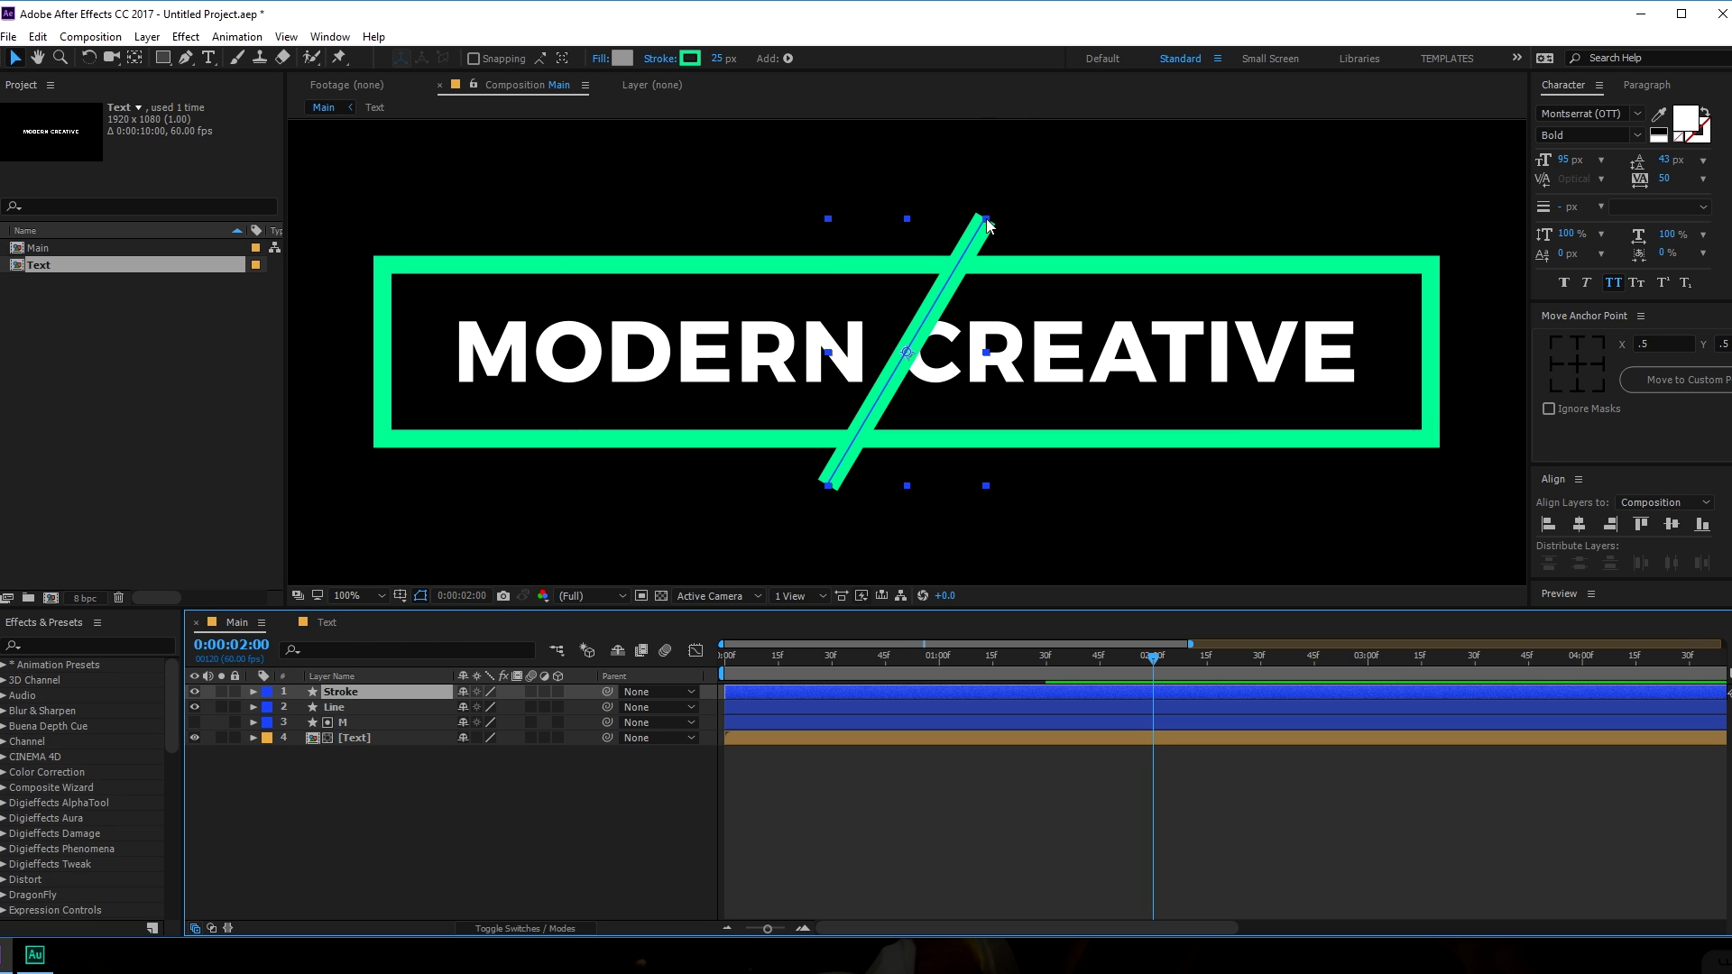
pyautogui.click(185, 58)
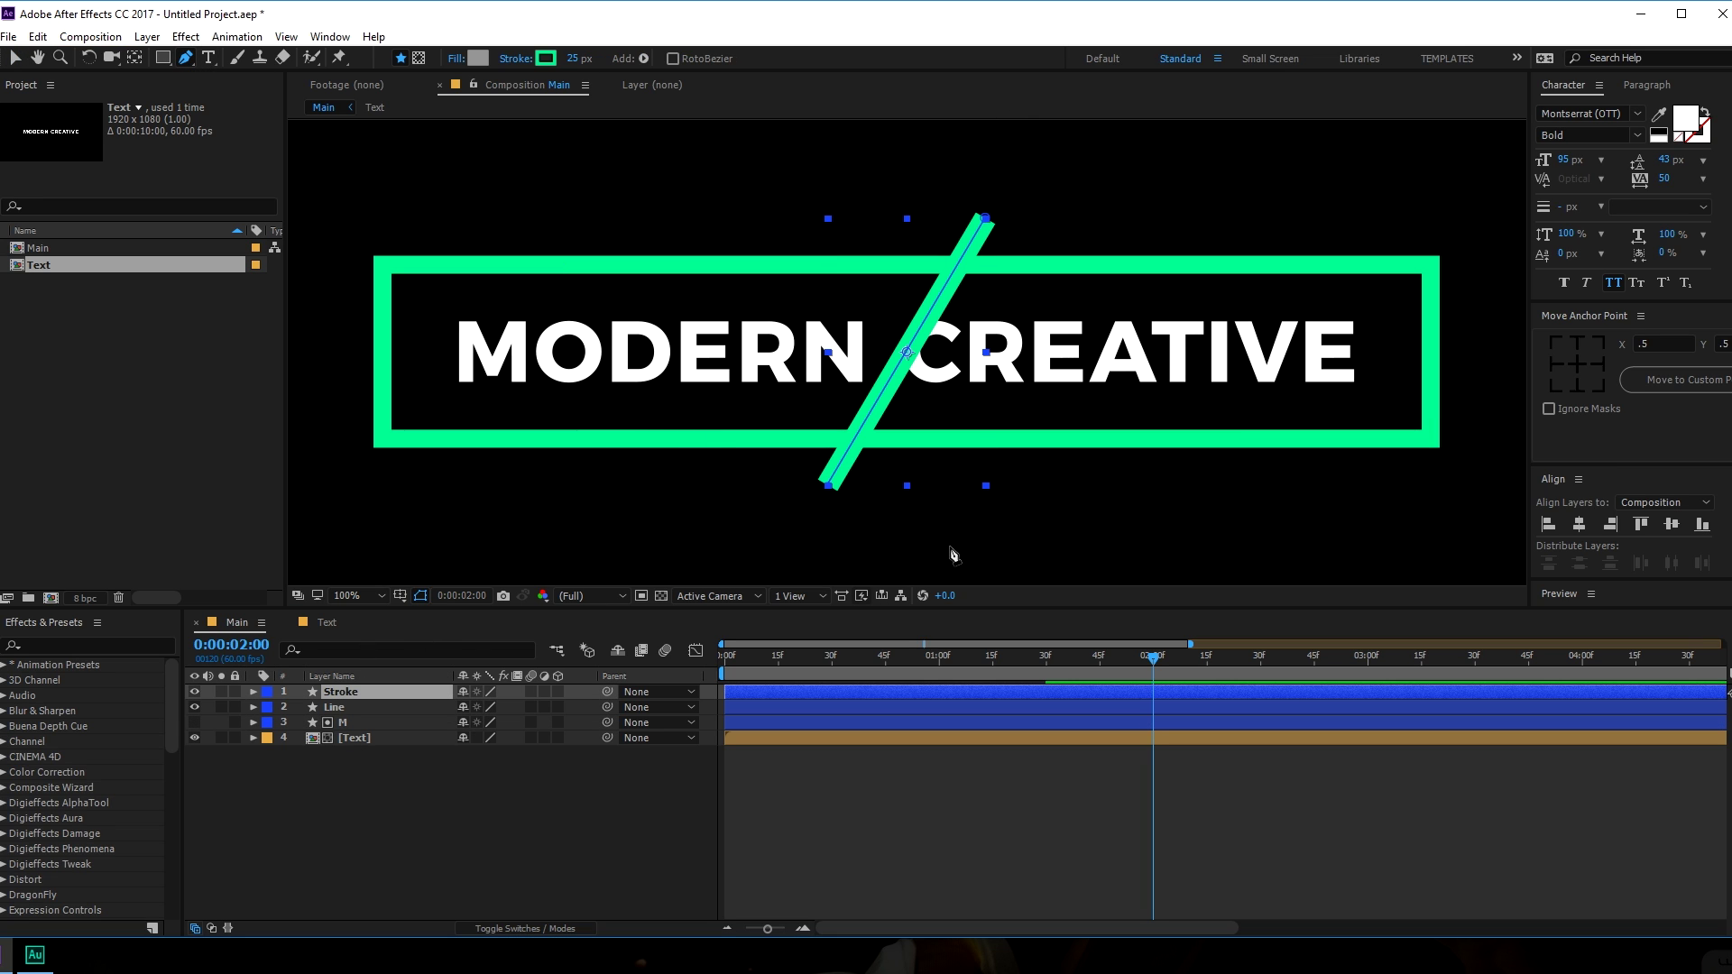
pyautogui.click(829, 488)
pyautogui.moveTo(829, 492); pyautogui.dragTo(804, 525)
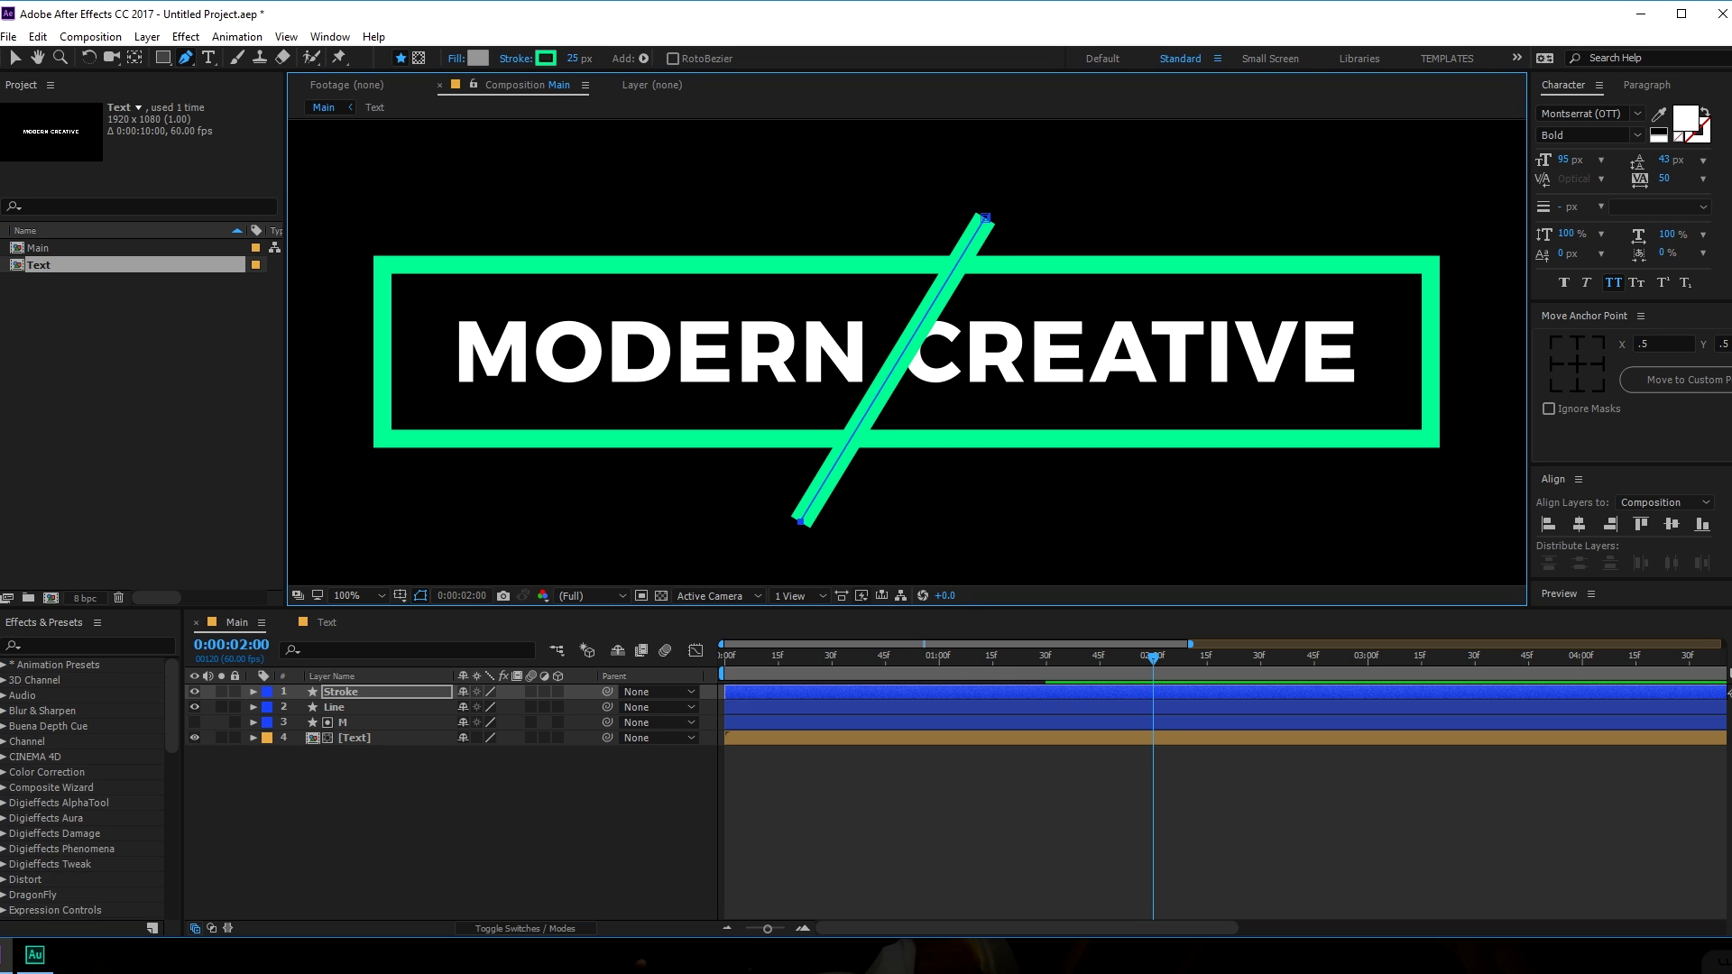
pyautogui.click(15, 60)
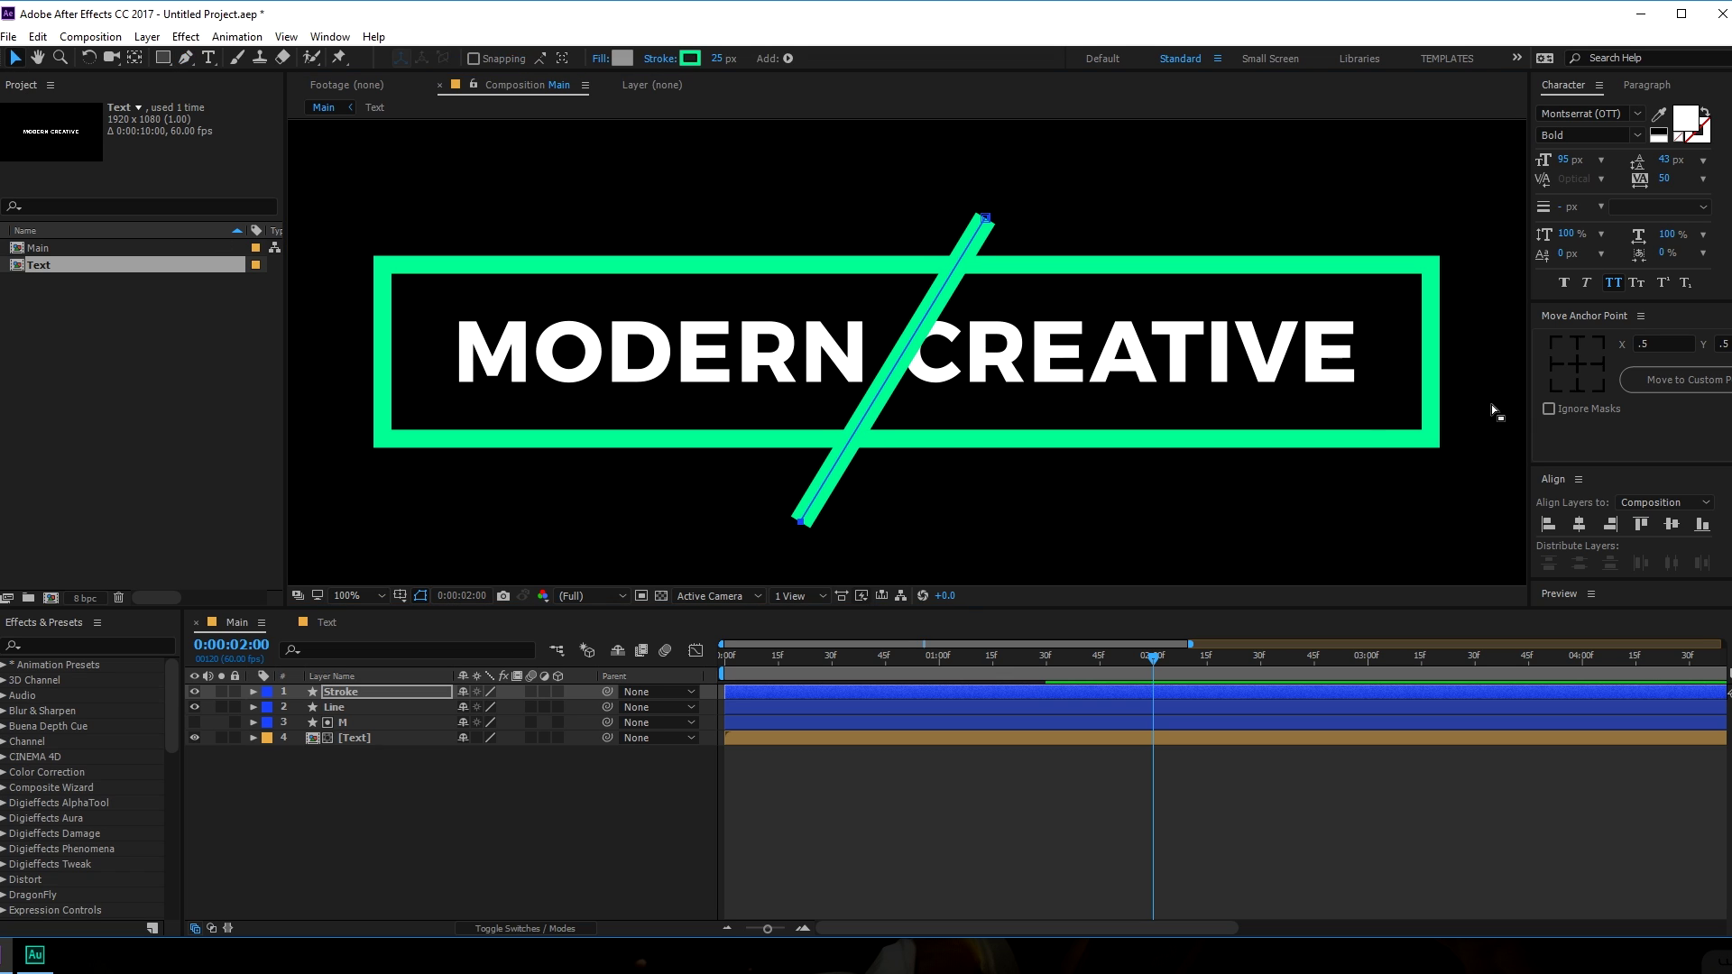
# Center the Stroke layer's anchor point on the lengthened line and realign the line to the composition's center.
pyautogui.click(348, 694)
pyautogui.click(1554, 365)
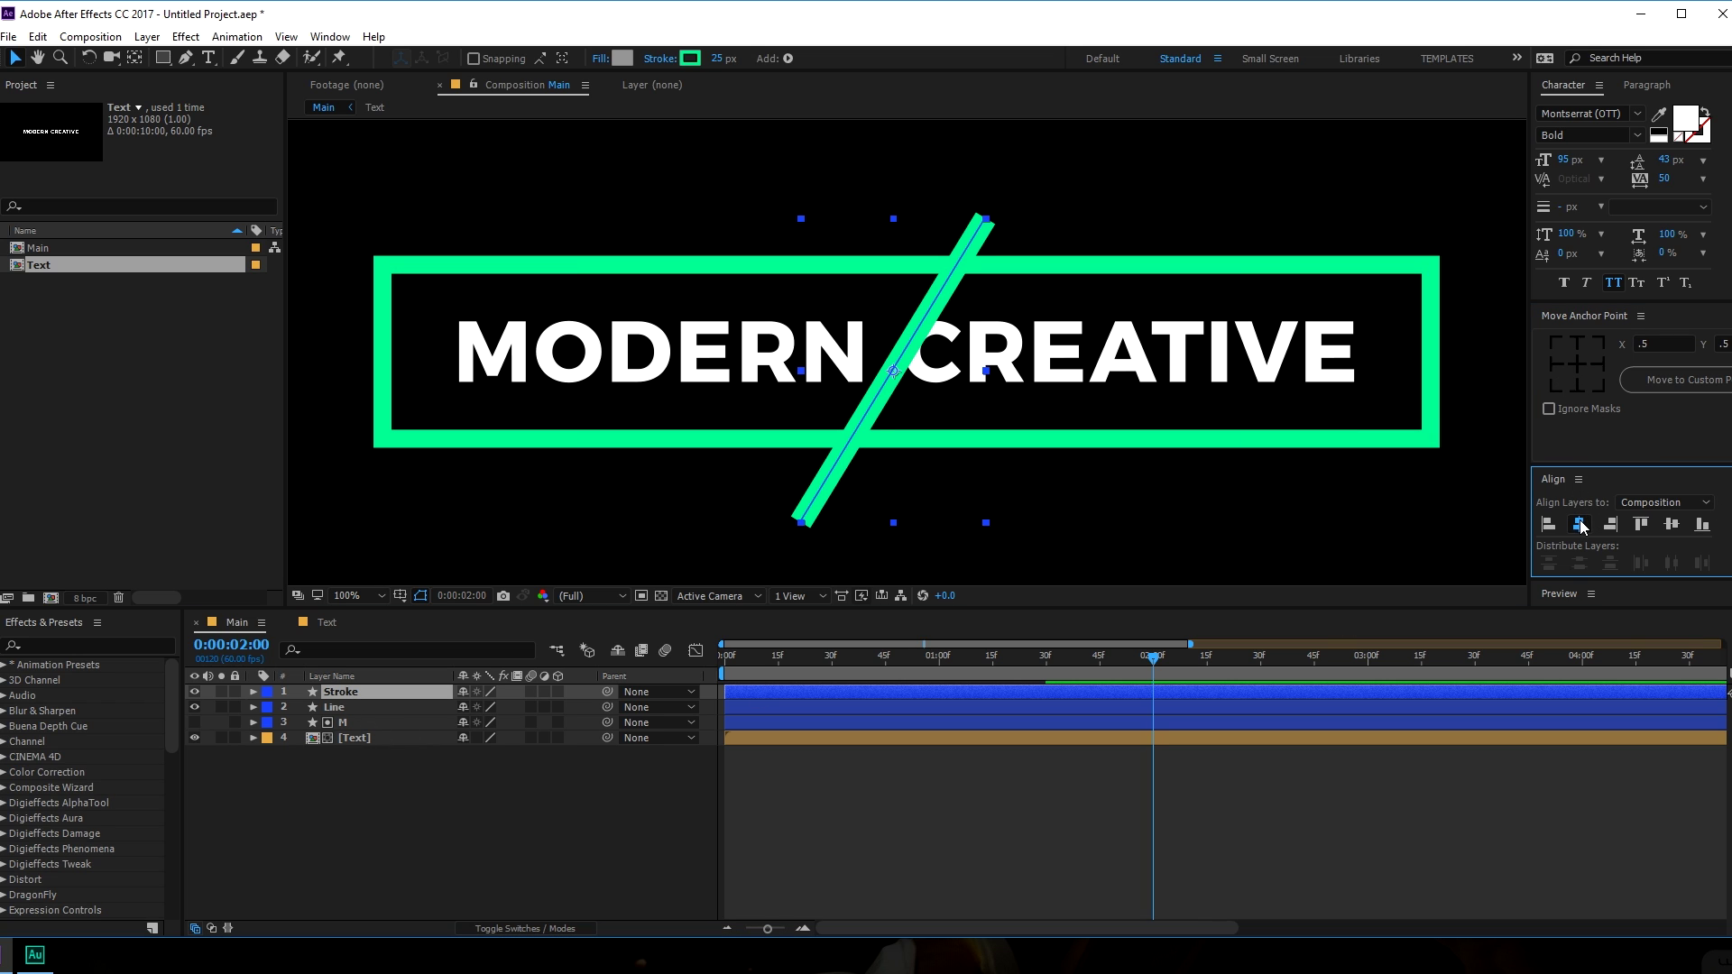
pyautogui.click(386, 808)
# Add a Trim Paths modifier to the Stroke layer and reveal its properties.
pyautogui.click(349, 693)
pyautogui.click(254, 692)
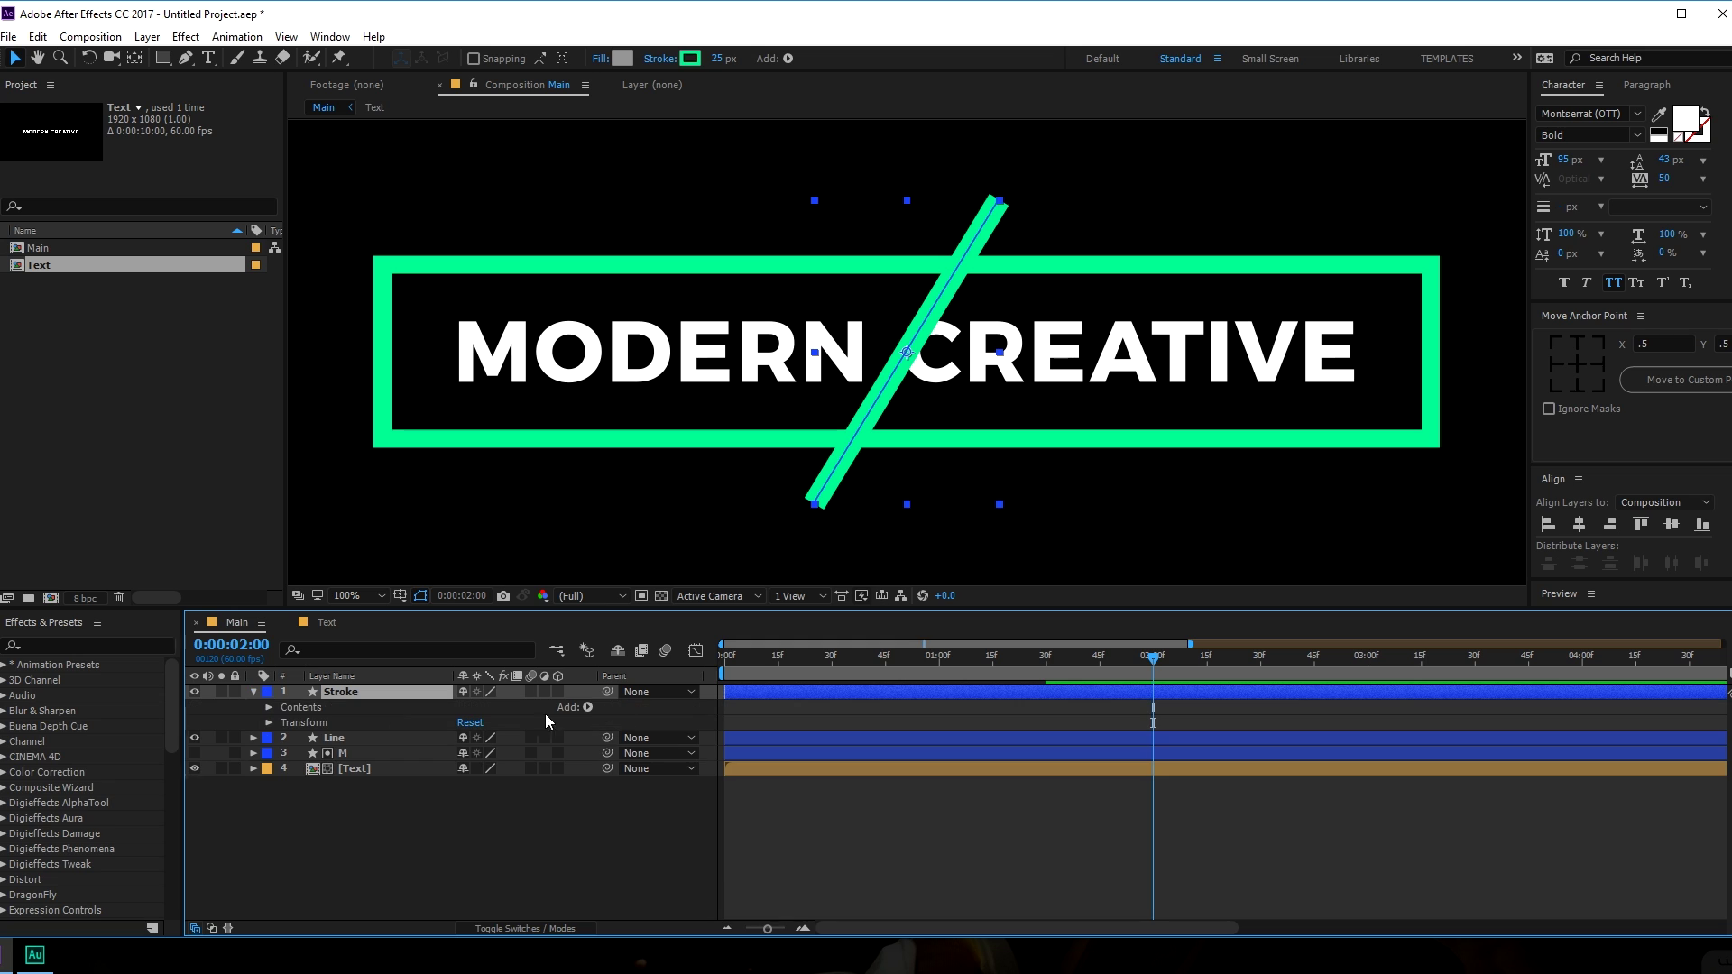
pyautogui.click(588, 708)
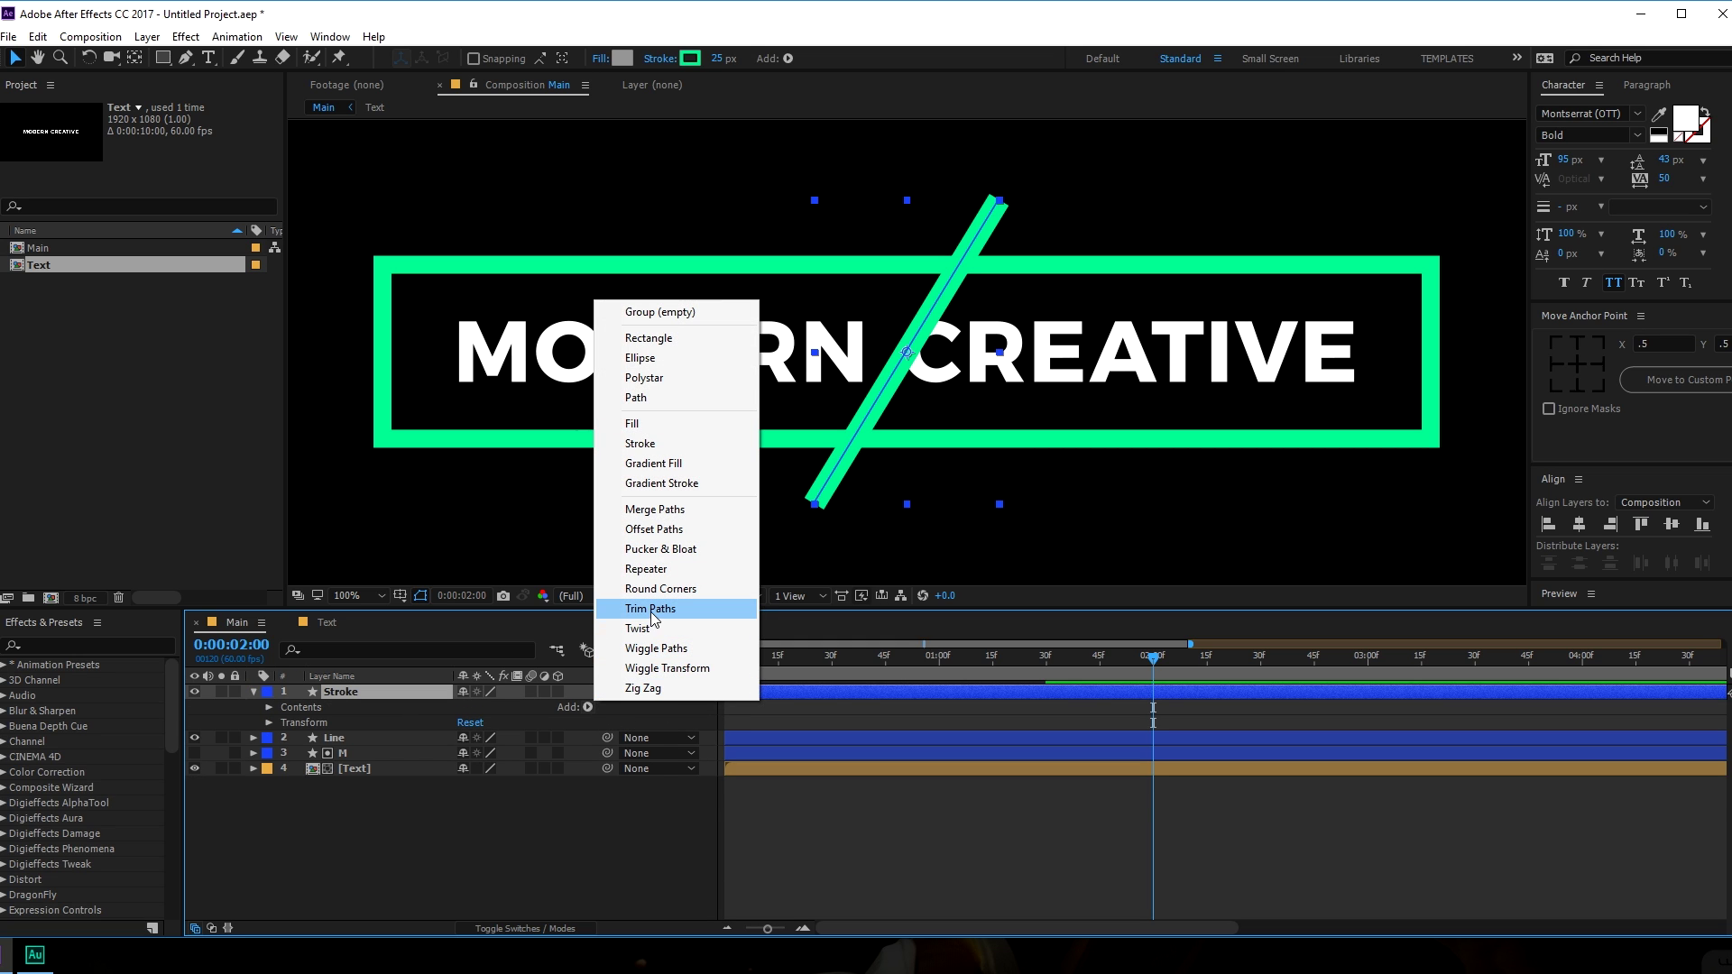
pyautogui.click(652, 610)
pyautogui.click(284, 738)
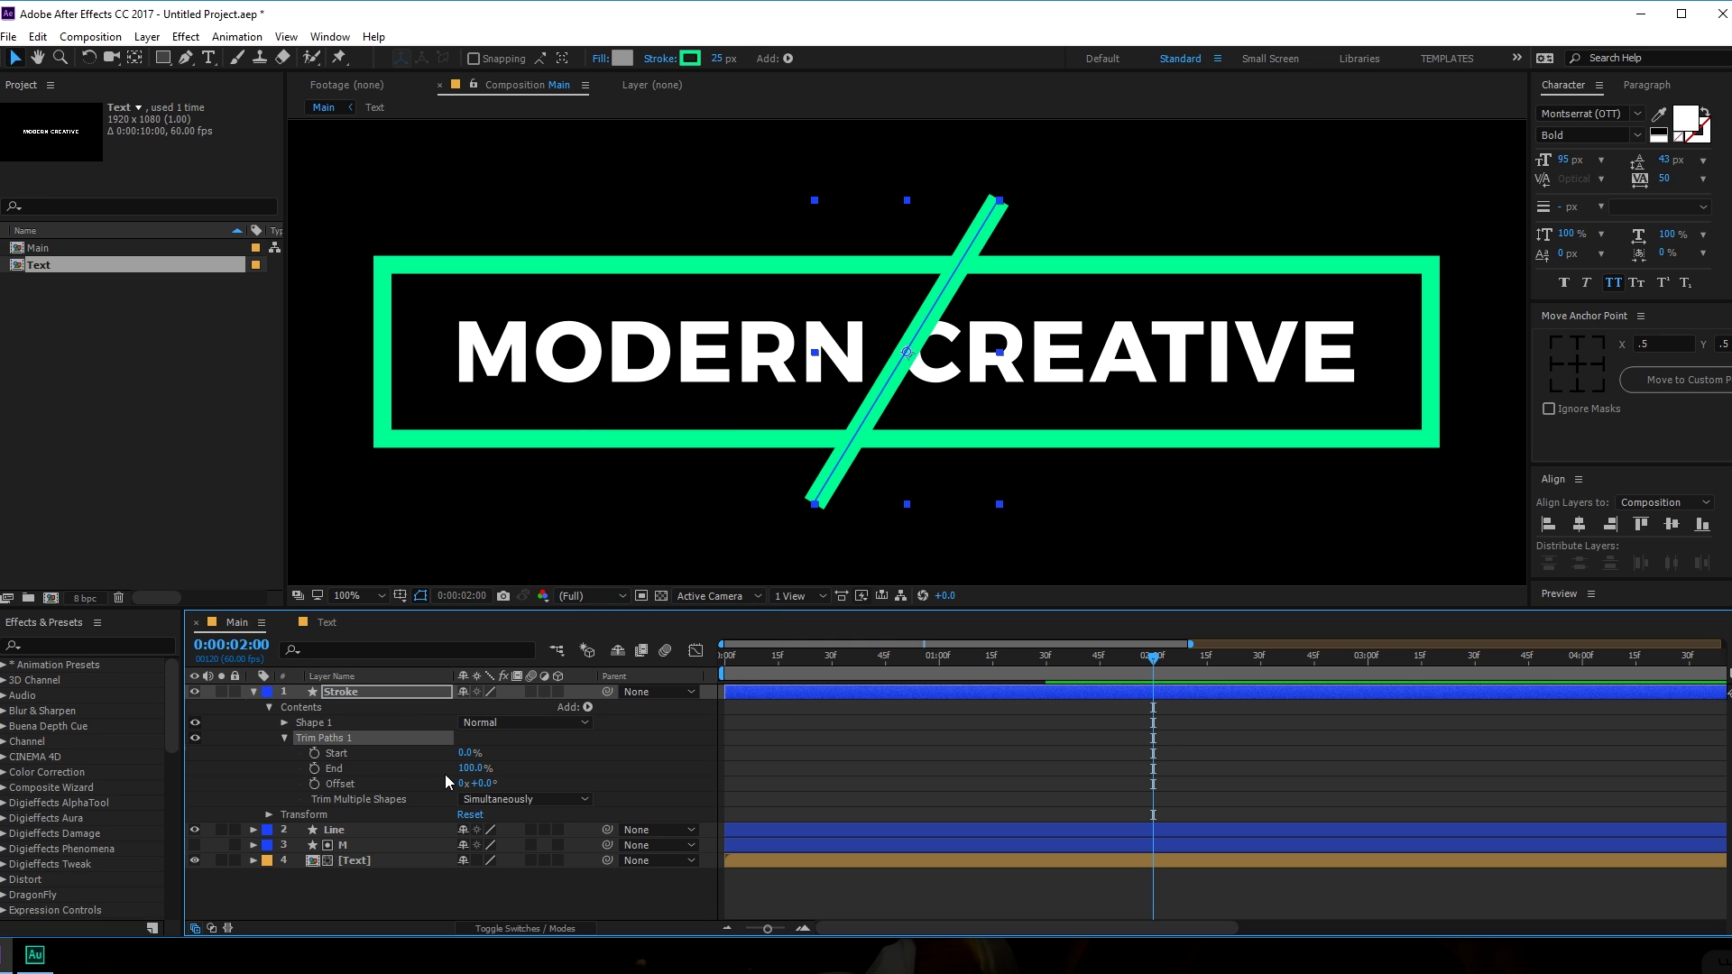
# Animate the Stroke layer's Trim Paths End from 0% at 0:00:01:30 to 100% at 0:00:02:00.
pyautogui.moveTo(471, 768); pyautogui.dragTo(361, 784)
pyautogui.moveTo(965, 664); pyautogui.dragTo(1046, 676)
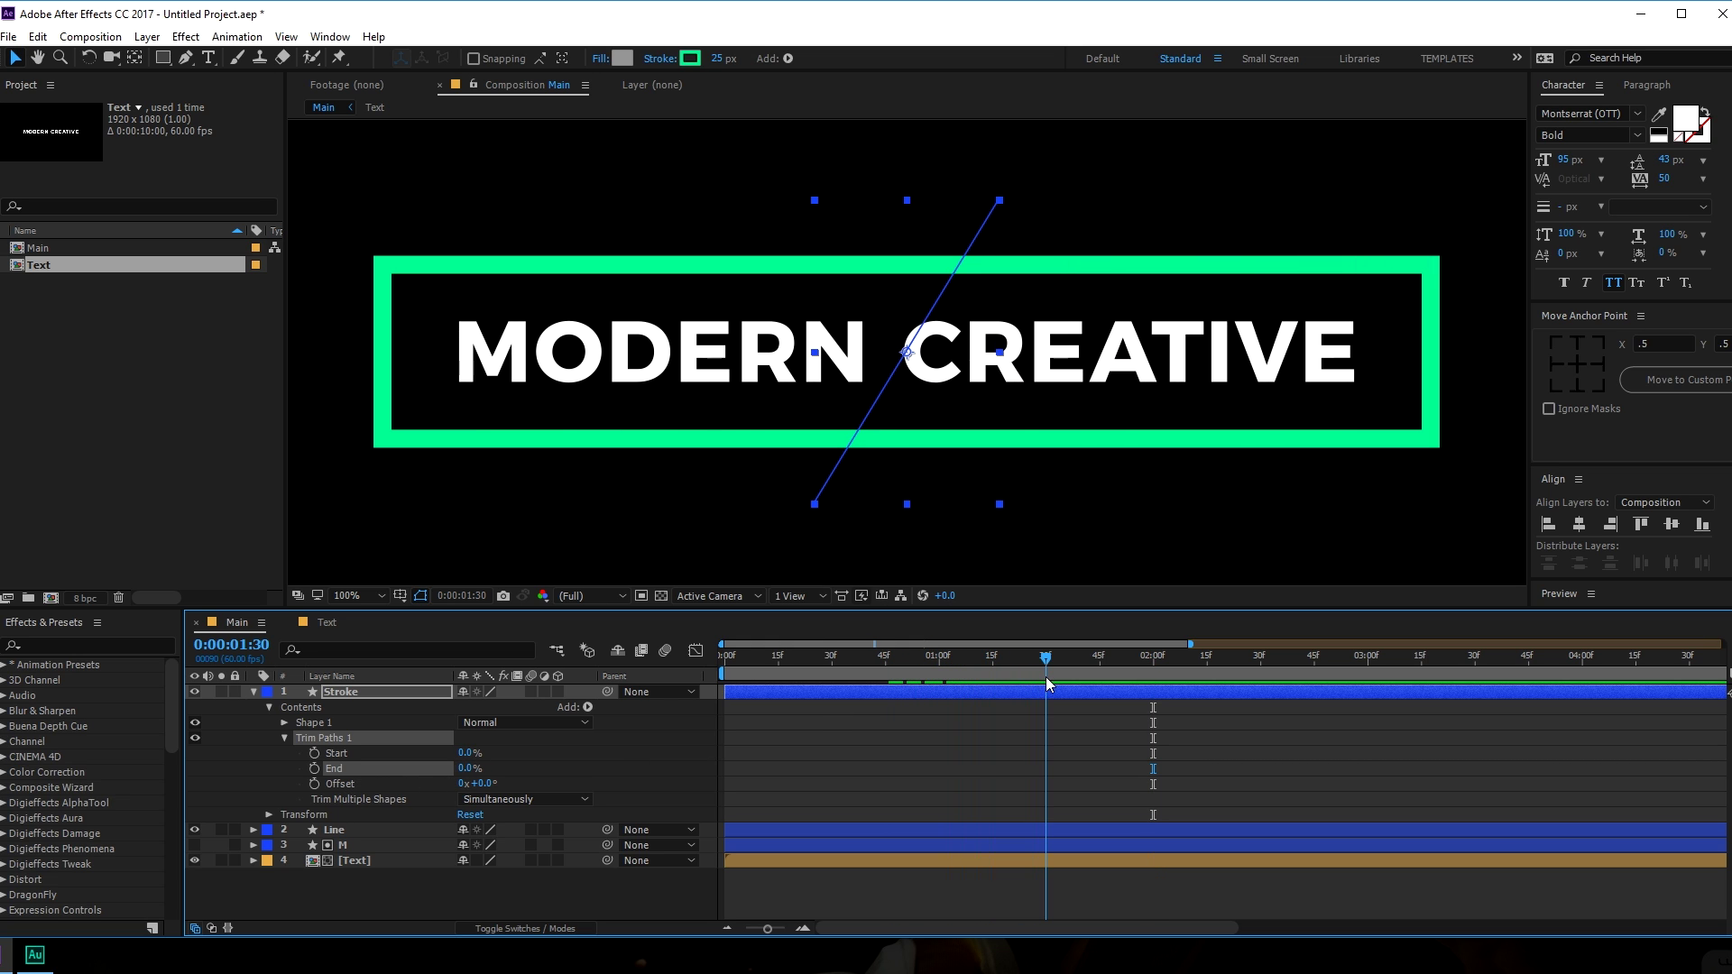
pyautogui.click(315, 770)
pyautogui.moveTo(1047, 659); pyautogui.dragTo(1154, 668)
pyautogui.moveTo(467, 769)
pyautogui.mouseDown()
pyautogui.moveTo(959, 688)
pyautogui.moveTo(1174, 672)
pyautogui.mouseUp()
# Ease both End keyframes, shape their speed curve into a sharp early peak with a long slowdown, and preview the motion.
pyautogui.moveTo(992, 753); pyautogui.dragTo(1223, 798)
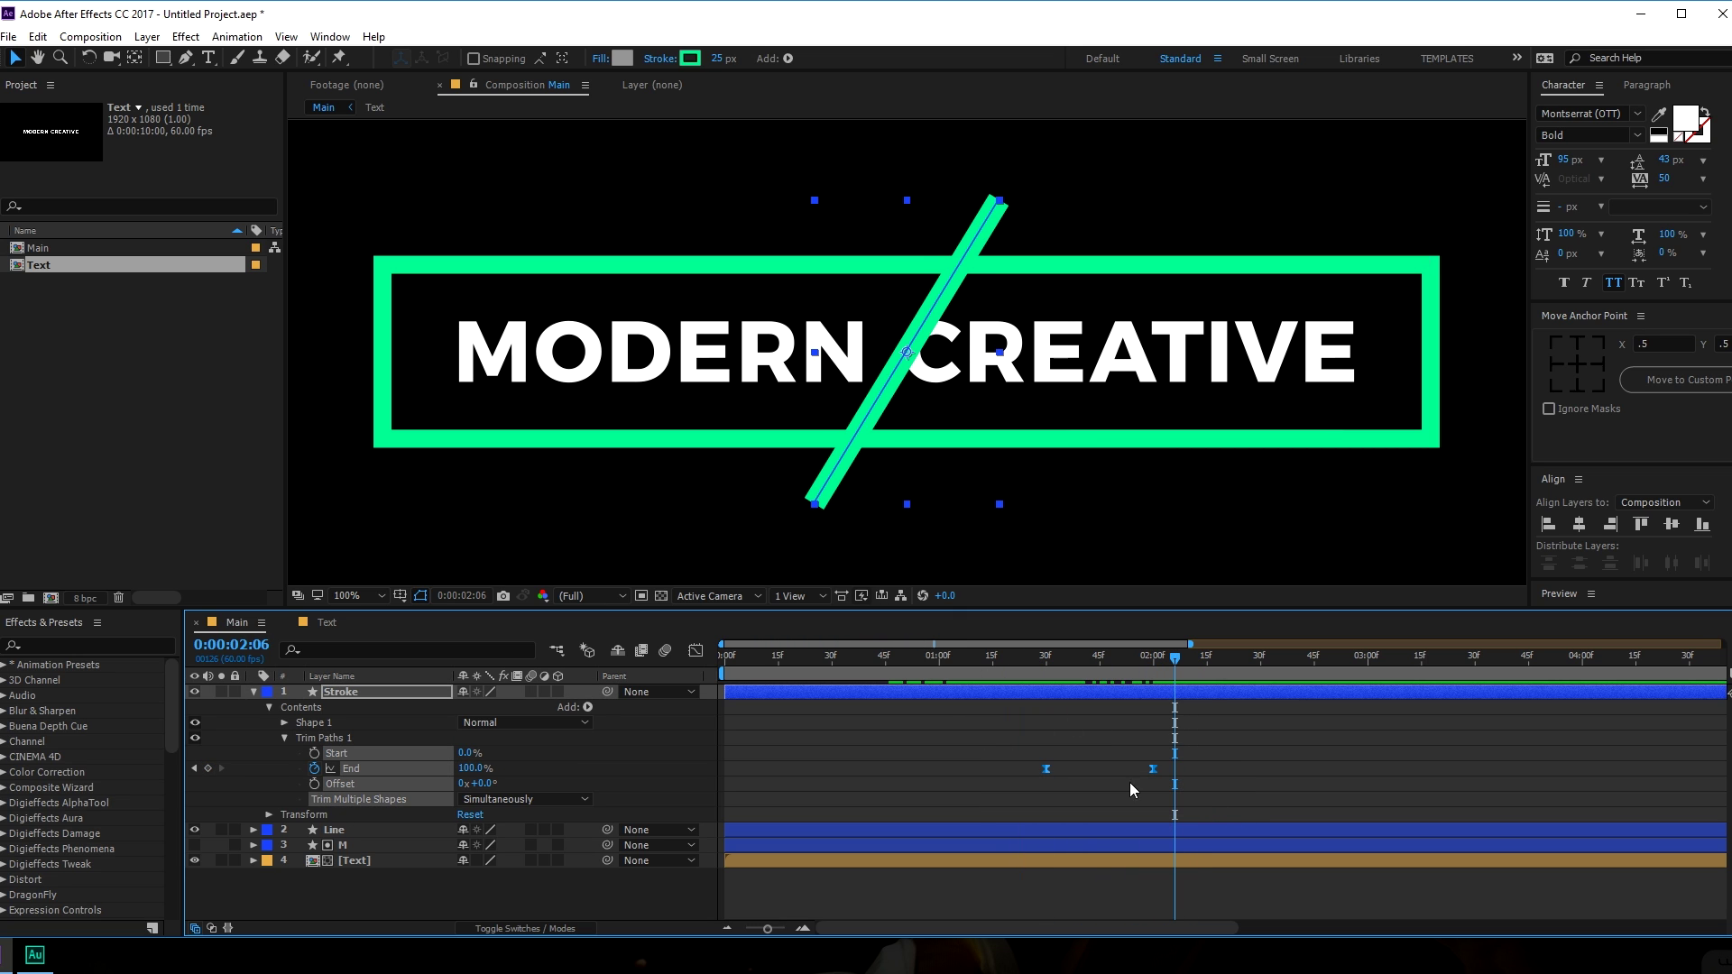
pyautogui.click(696, 652)
pyautogui.moveTo(1175, 871); pyautogui.dragTo(1095, 880)
pyautogui.moveTo(1032, 657); pyautogui.dragTo(1041, 658)
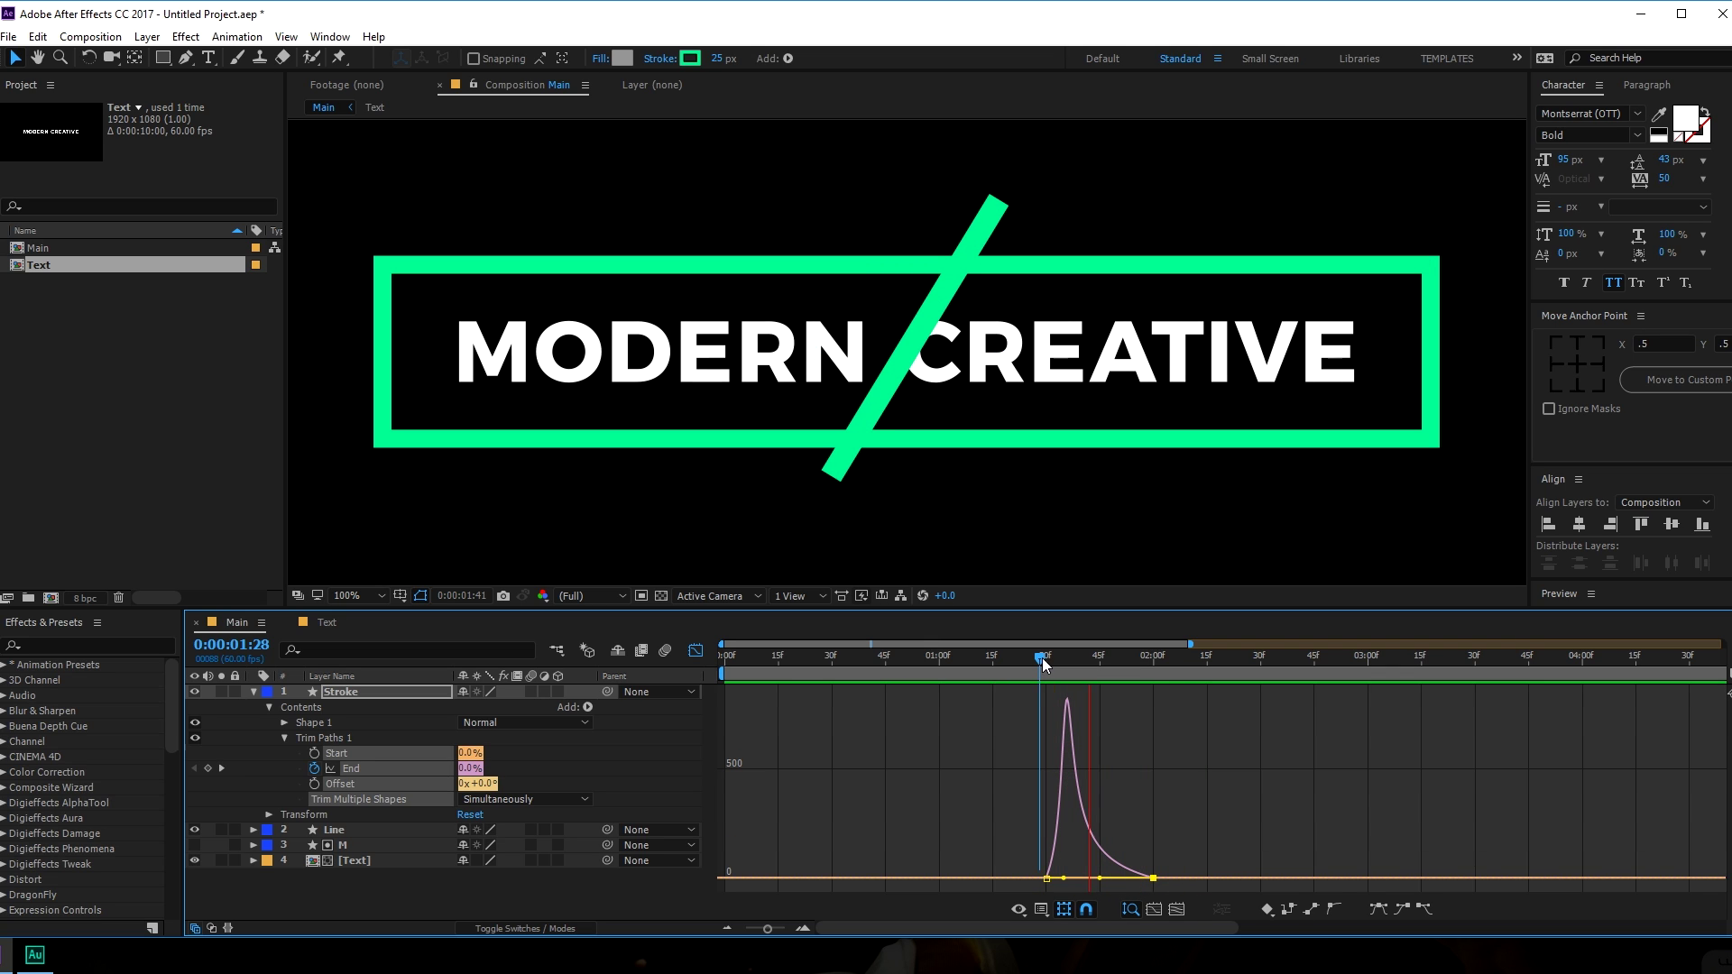
pyautogui.click(696, 656)
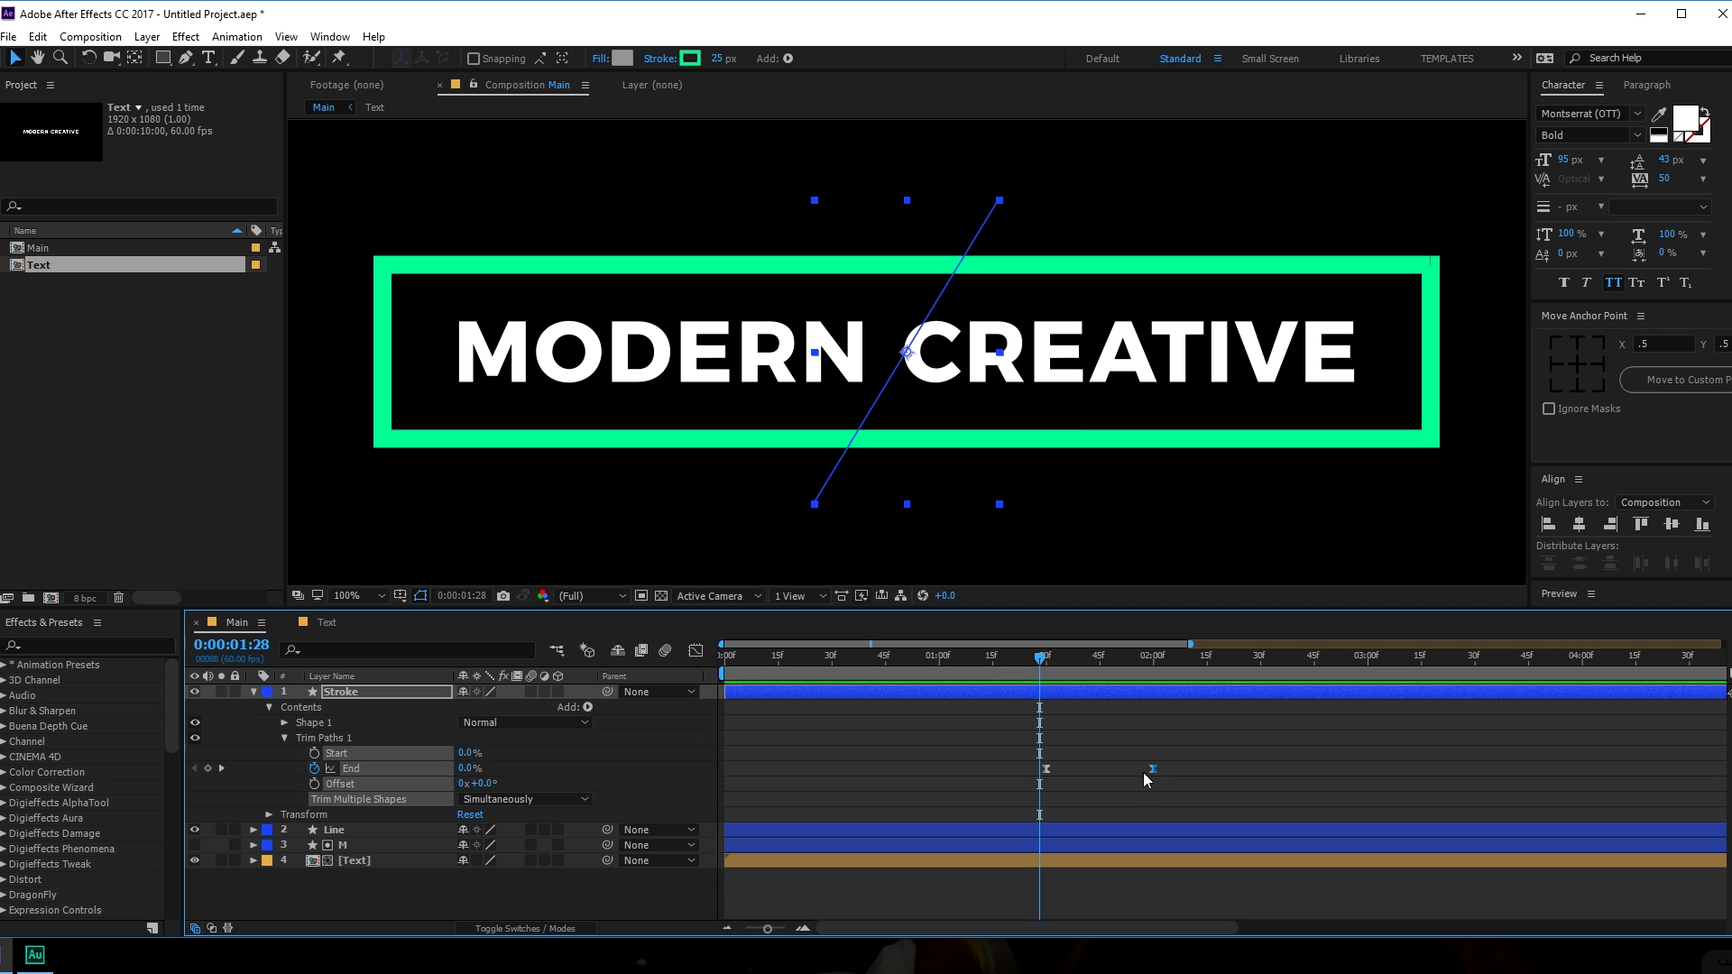
# Move the Stroke's 100% End keyframe to 0:00:02:30 and preview the slower draw-on.
pyautogui.click(1131, 758)
pyautogui.click(1262, 669)
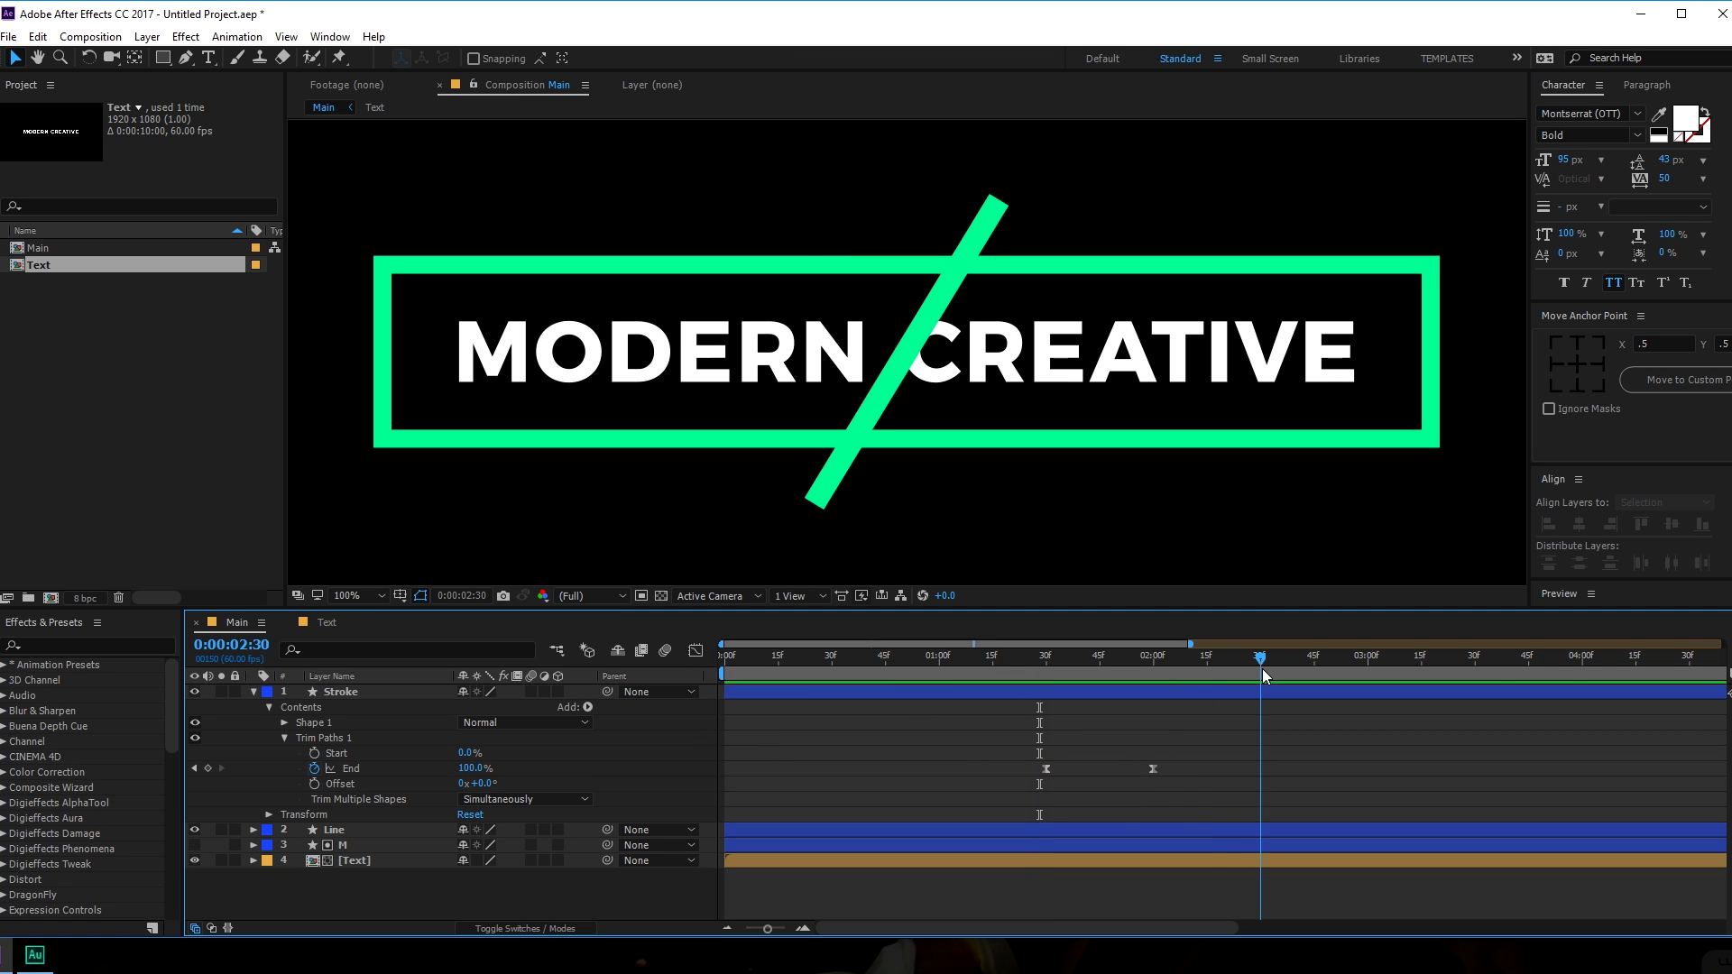
pyautogui.moveTo(1153, 769); pyautogui.dragTo(1258, 770)
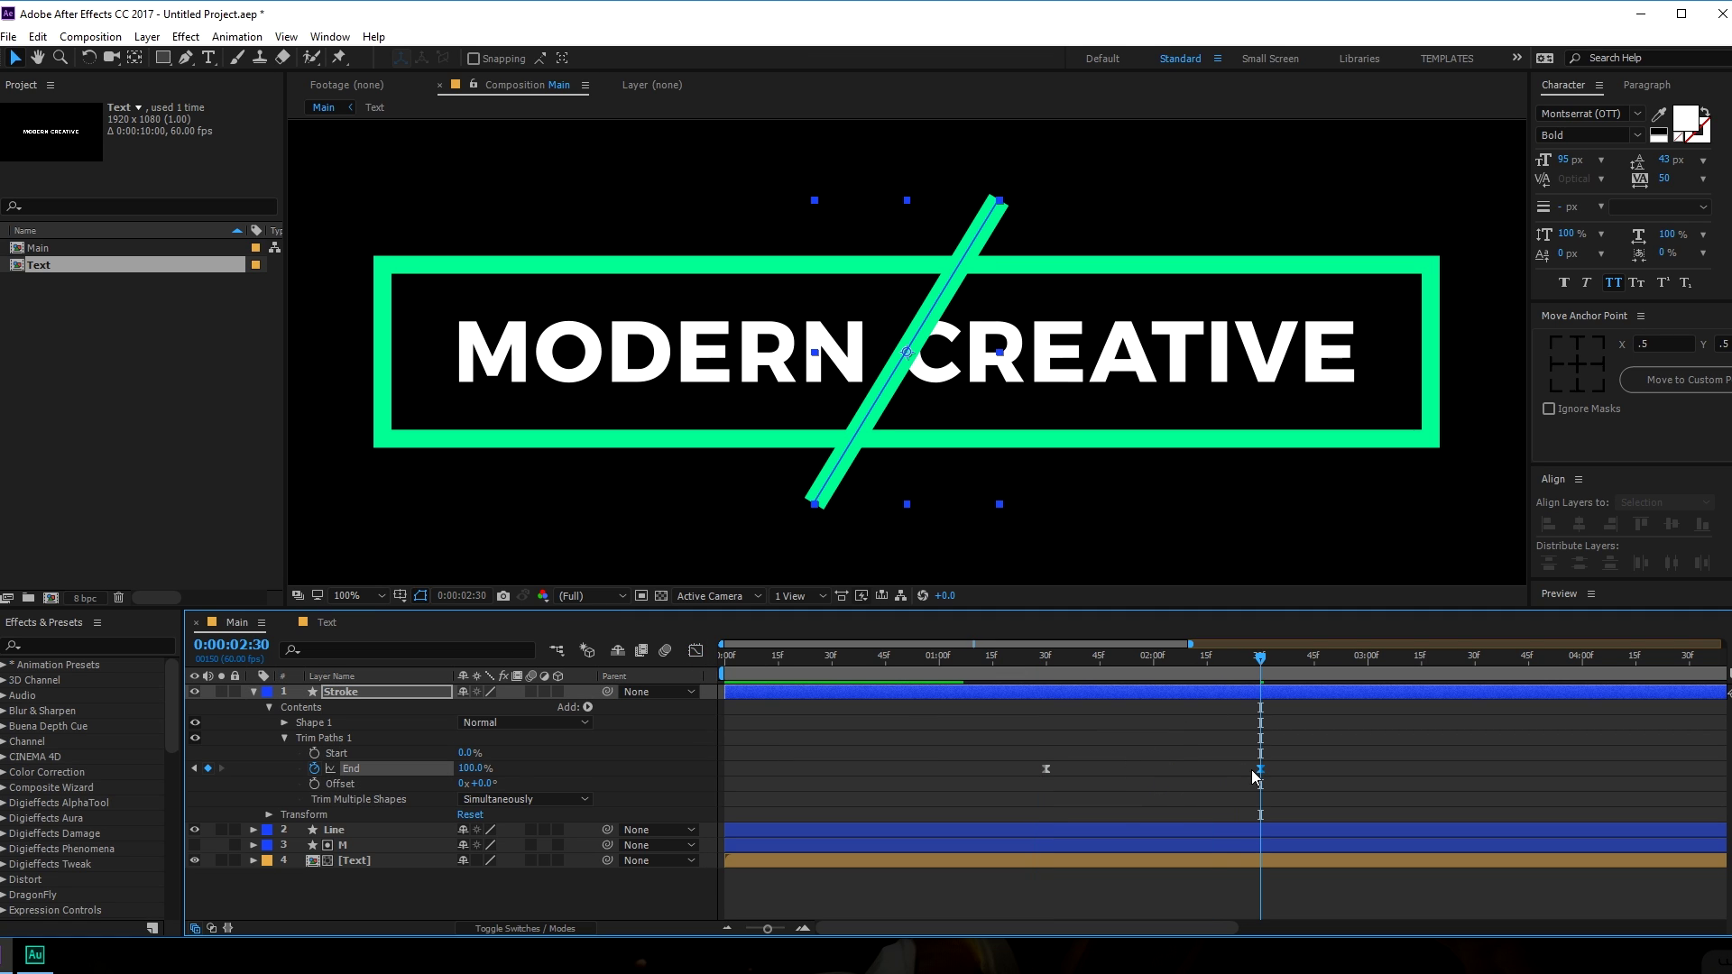
pyautogui.click(1042, 666)
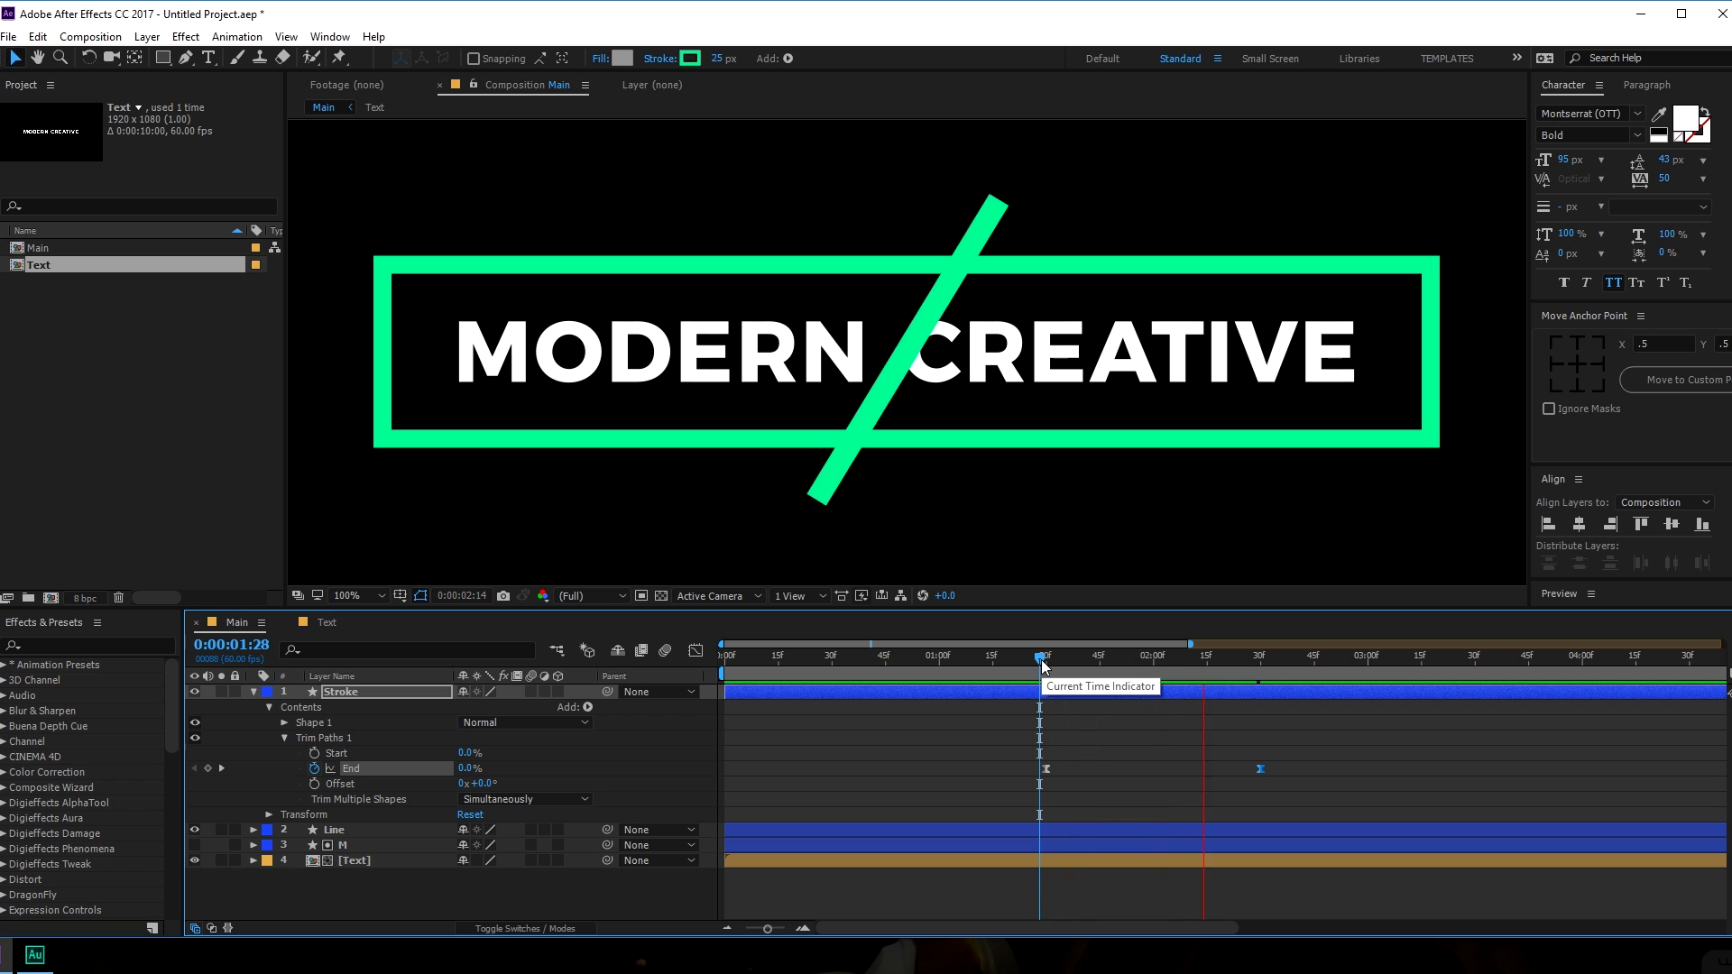
# Easy-ease both End keyframes and lengthen their influence into a steep speed peak near the middle, and preview it.
pyautogui.moveTo(1013, 738); pyautogui.dragTo(1303, 787)
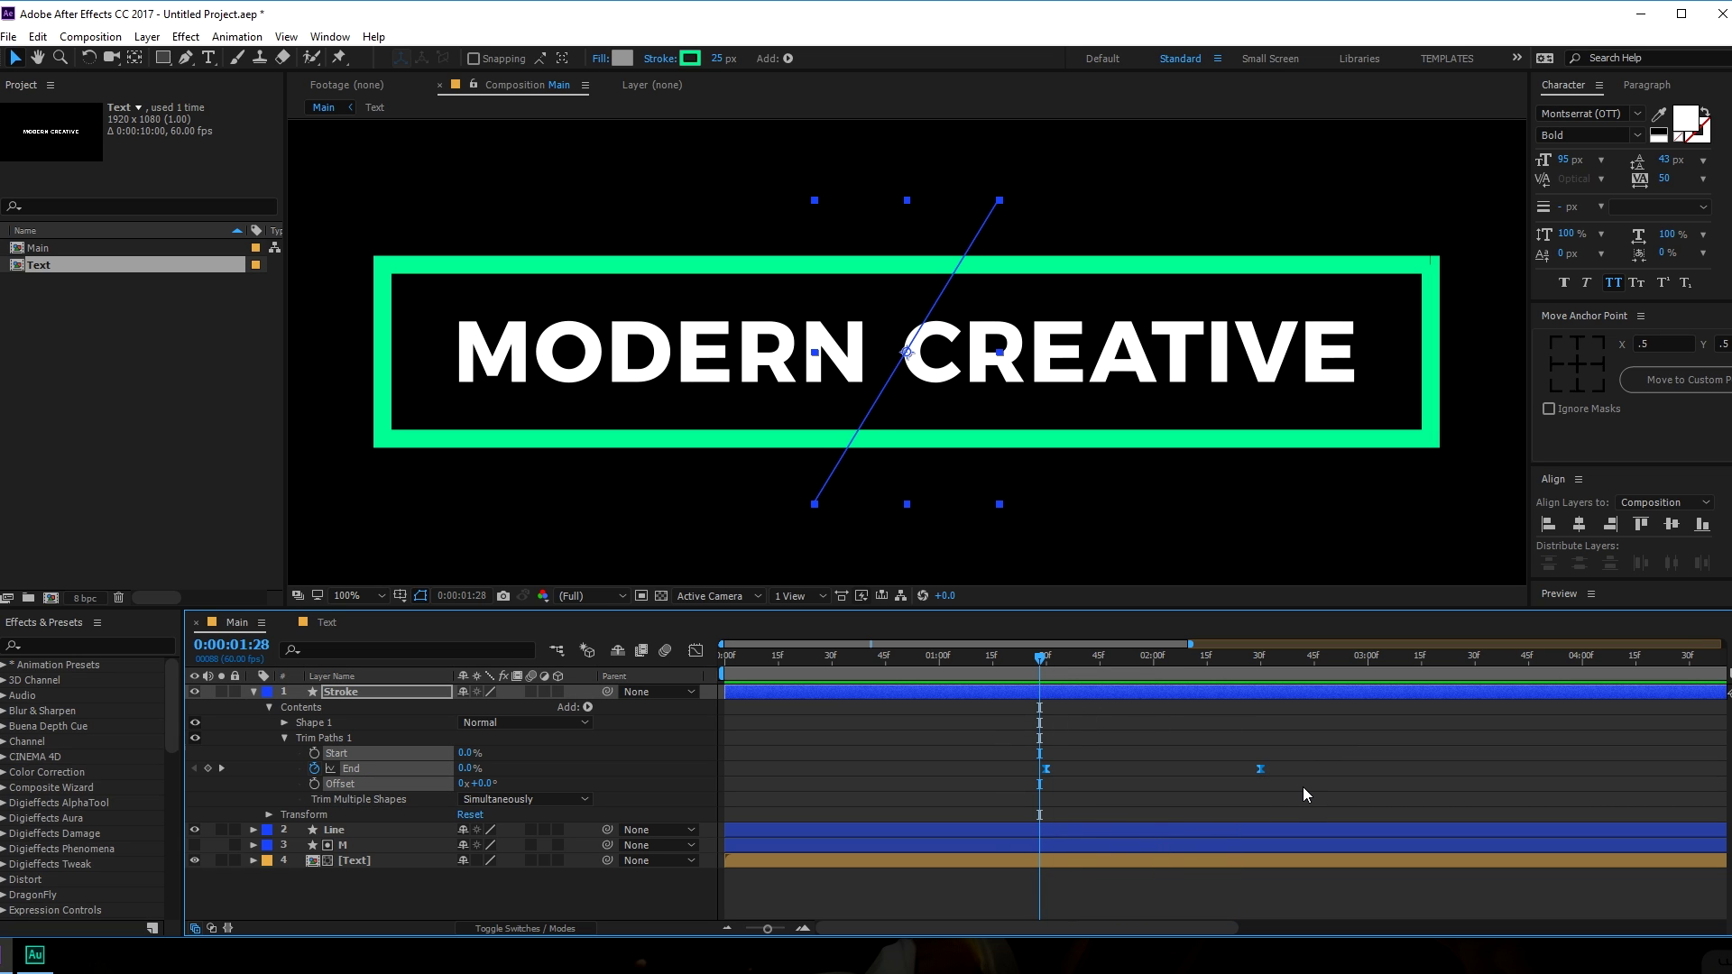
pyautogui.click(696, 651)
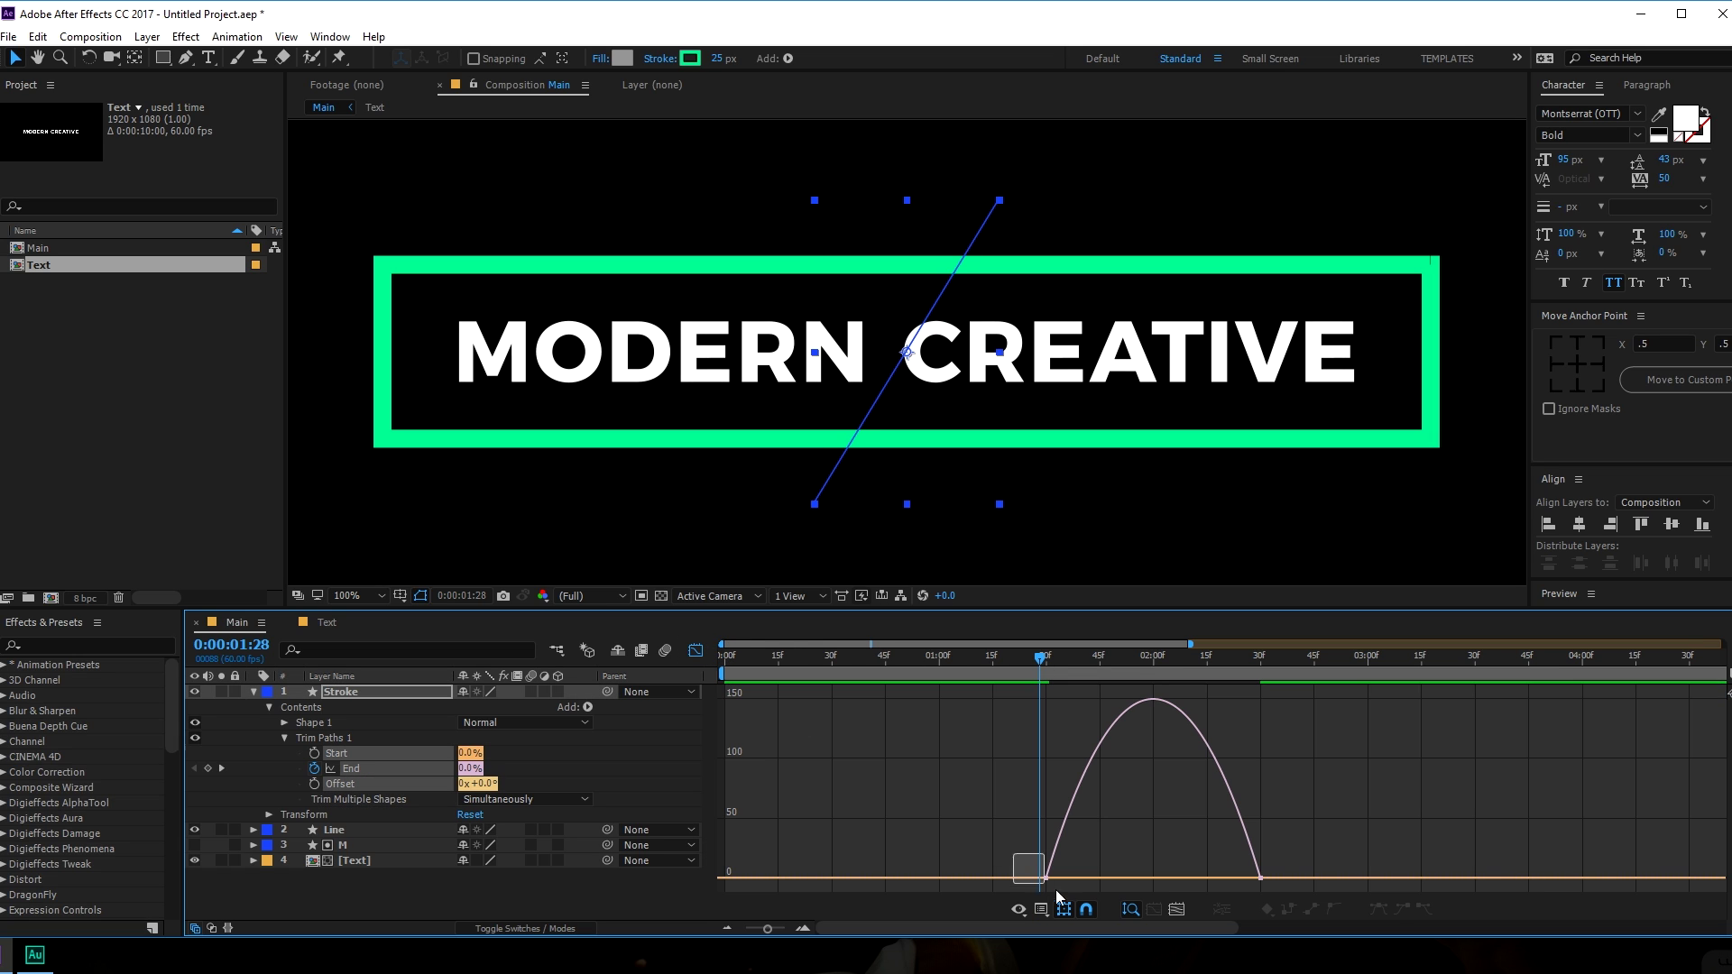
pyautogui.moveTo(1057, 892); pyautogui.dragTo(1080, 886)
pyautogui.press('F9')
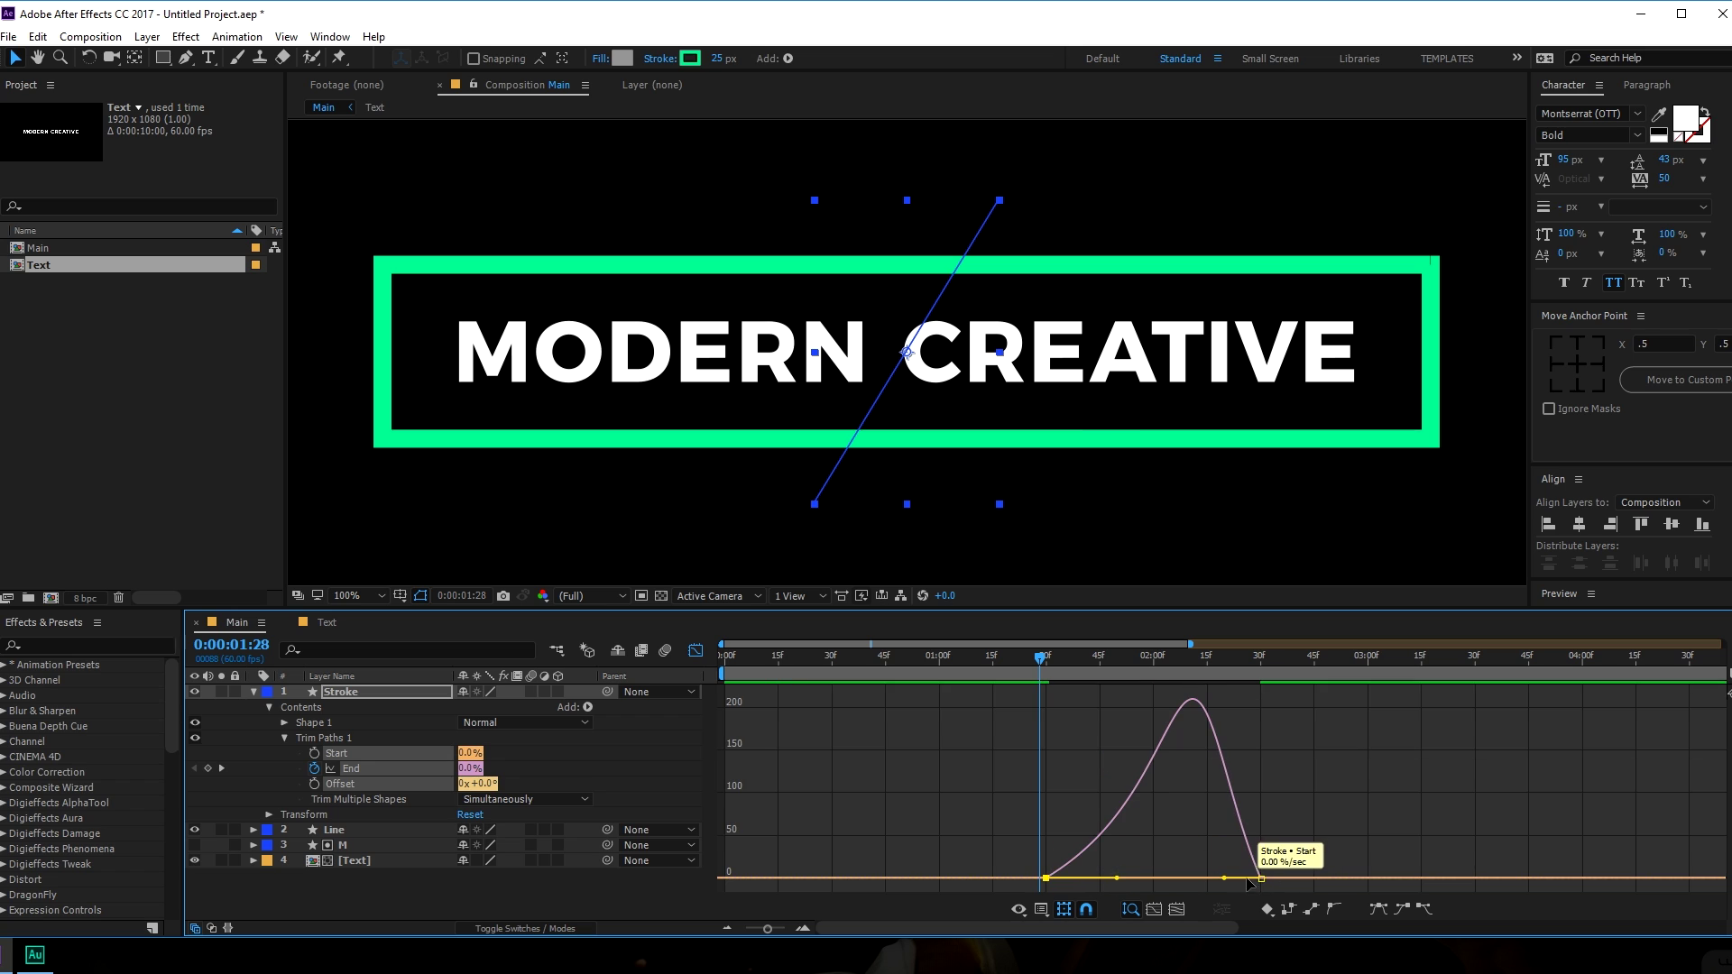
pyautogui.moveTo(1117, 879); pyautogui.dragTo(1182, 875)
pyautogui.press('space')
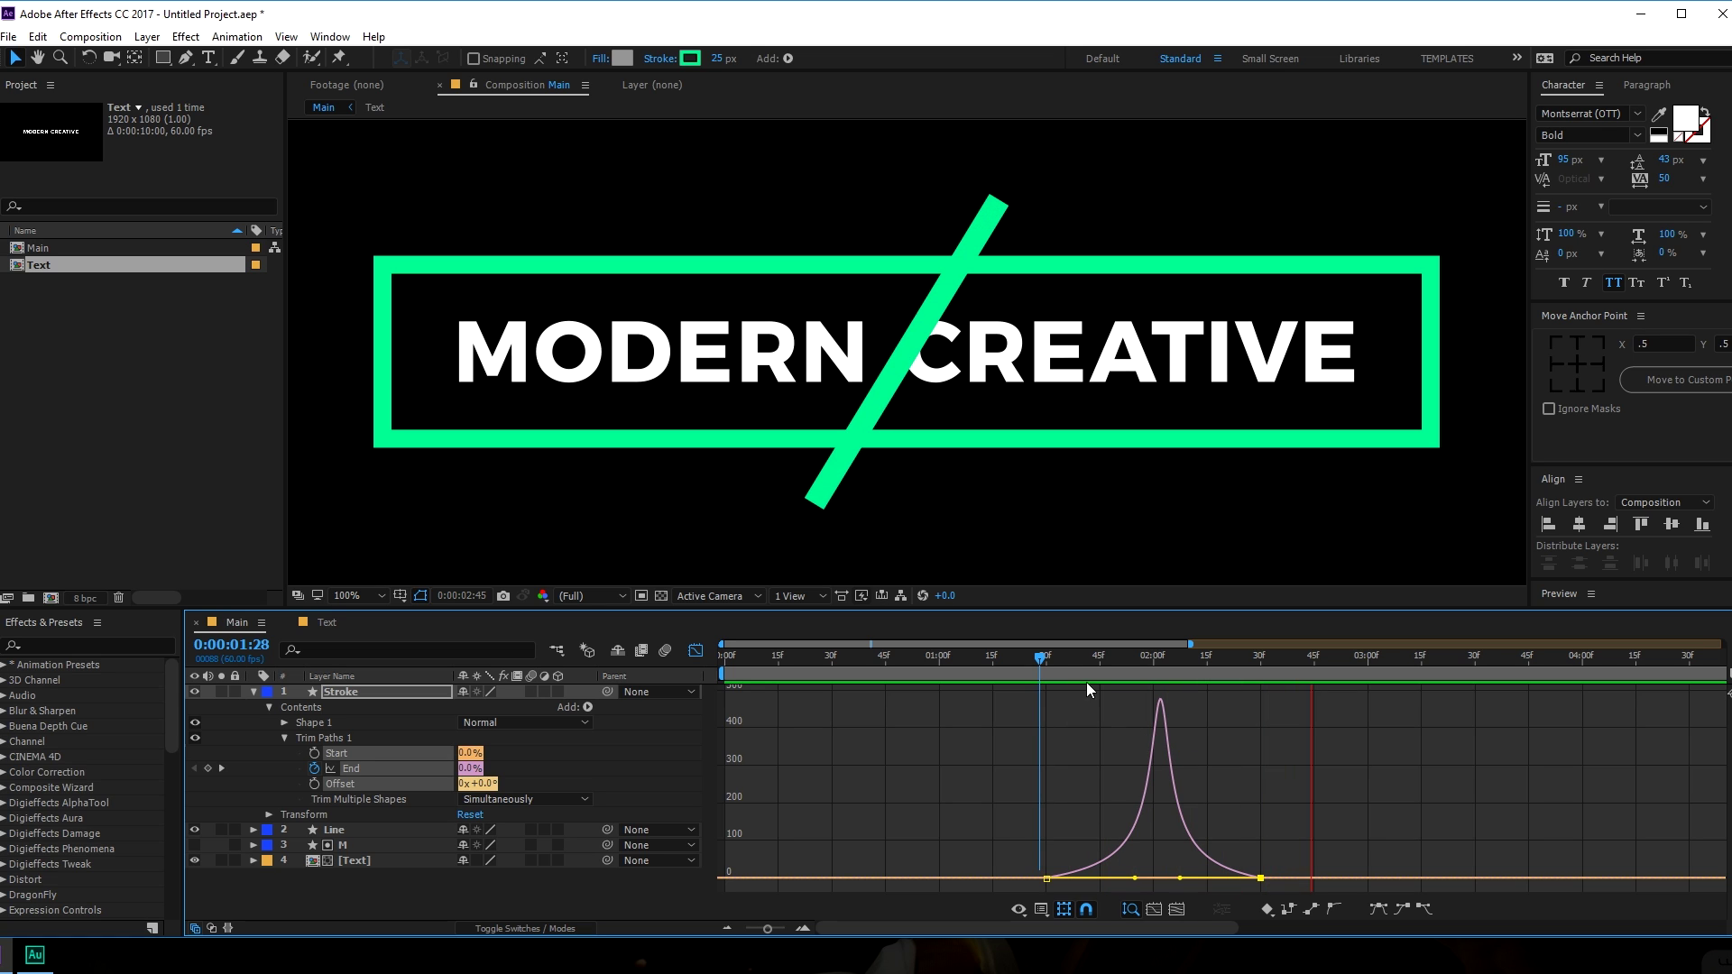
# Extend the last End keyframe's incoming influence so the speed peaks slightly earlier, and preview the stroke again.
pyautogui.press('space')
pyautogui.click(1045, 878)
pyautogui.moveTo(1180, 878)
pyautogui.mouseDown()
pyautogui.moveTo(1127, 878)
pyautogui.moveTo(1167, 879)
pyautogui.mouseUp()
pyautogui.press('space')
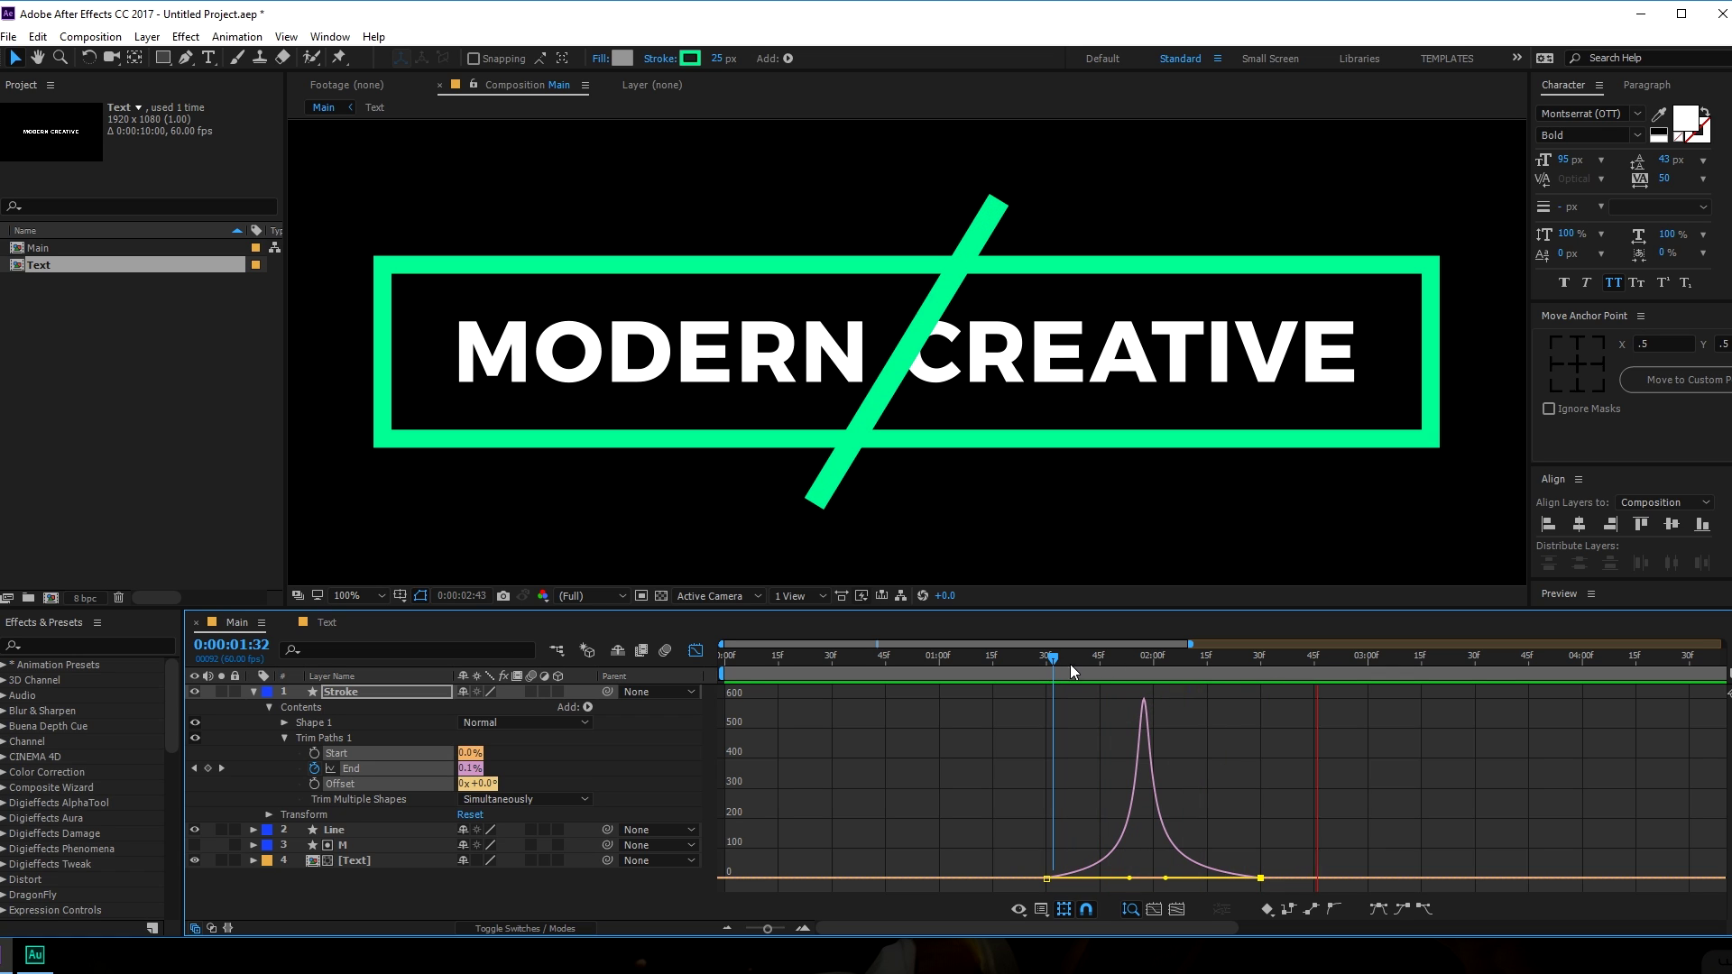
pyautogui.click(1062, 658)
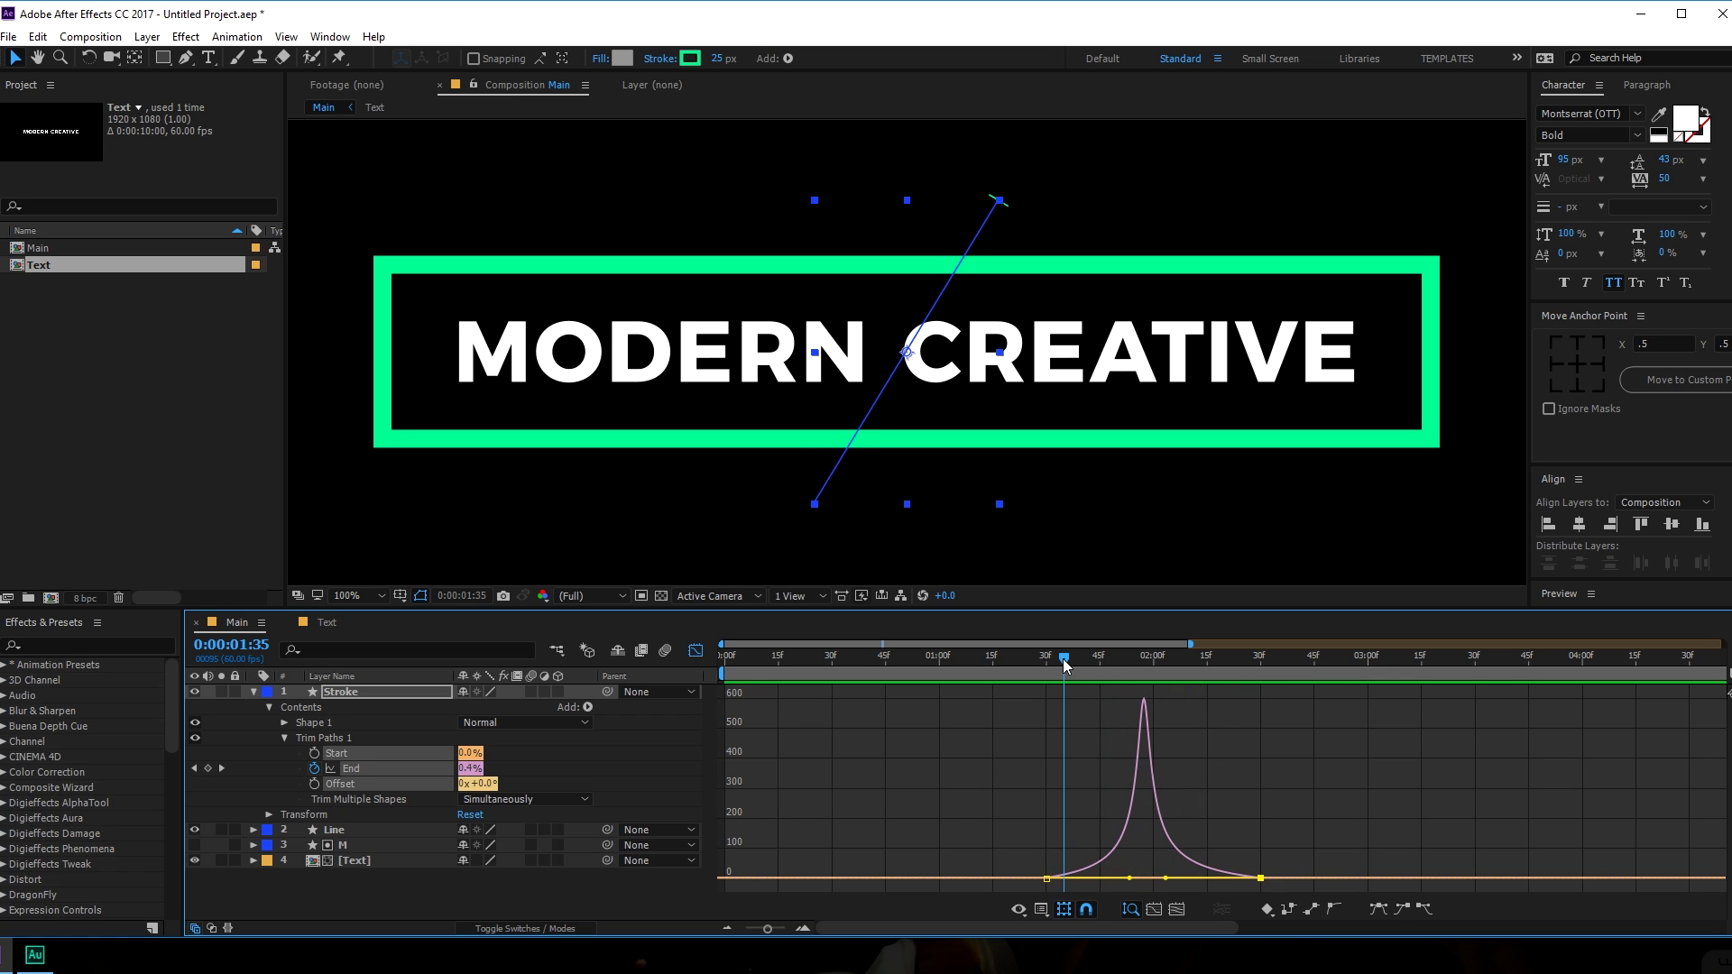
pyautogui.click(703, 651)
# Move the 100% End keyframe to 0:00:02:15, preview the title from about 0:00:00:44, and collapse the Stroke layer.
pyautogui.click(1215, 718)
pyautogui.moveTo(1218, 658); pyautogui.dragTo(1209, 662)
pyautogui.click(1220, 692)
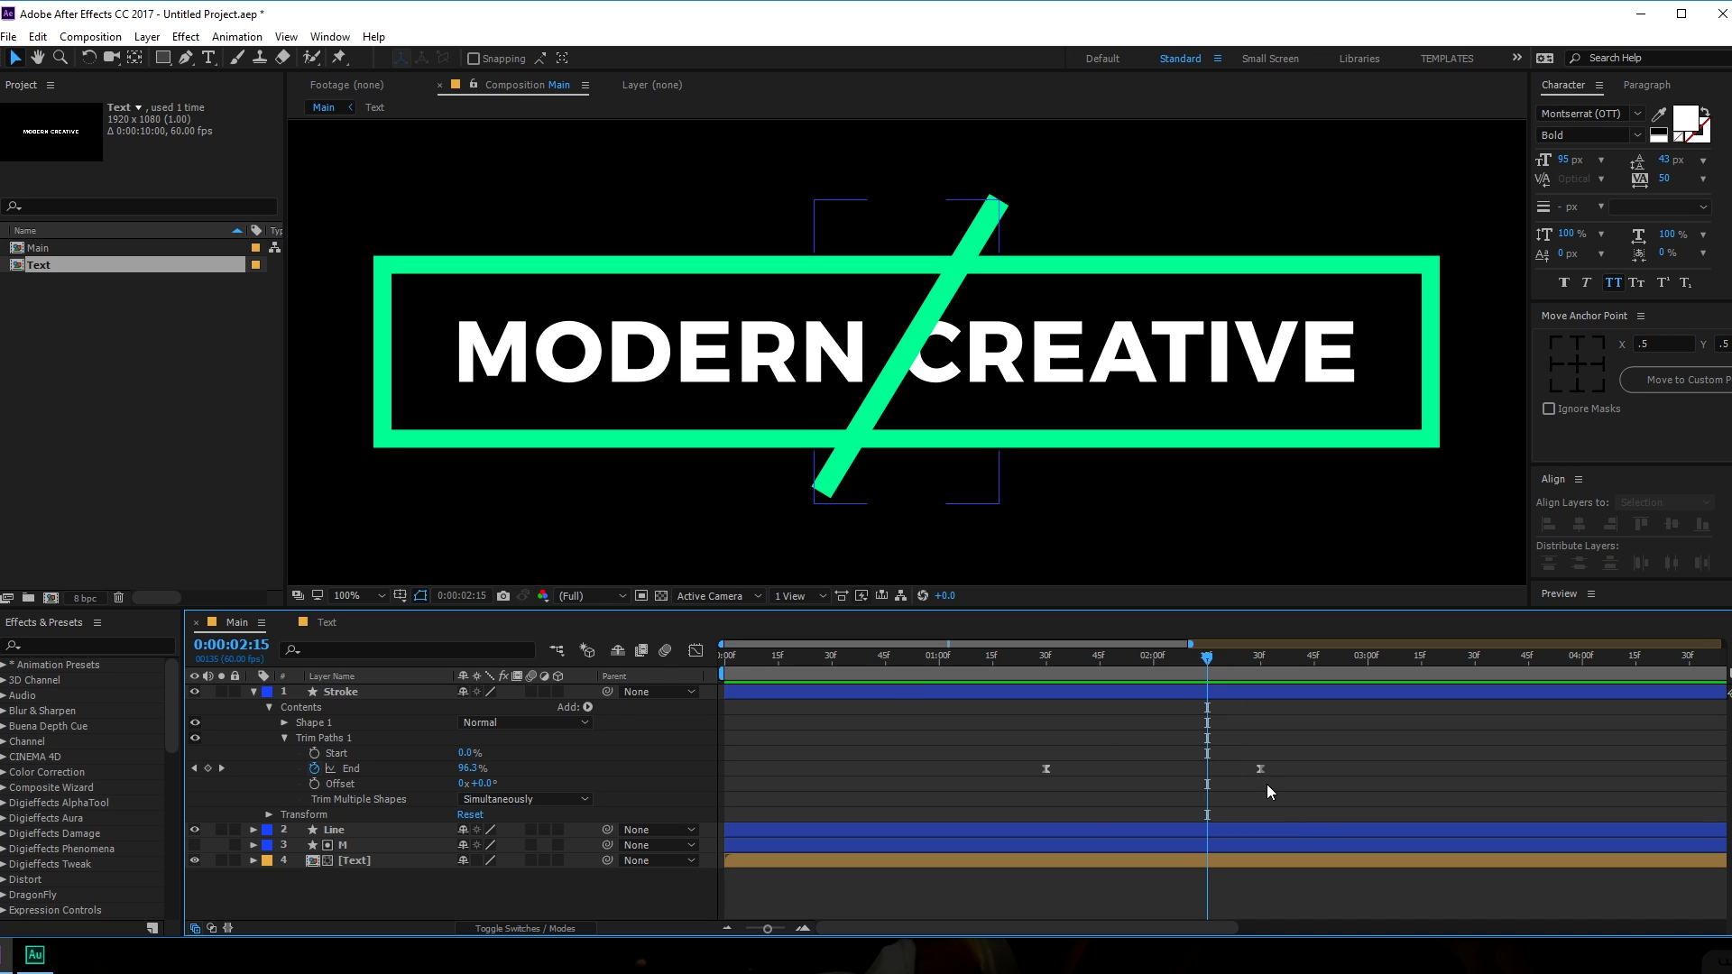
pyautogui.moveTo(1261, 768); pyautogui.dragTo(1209, 770)
pyautogui.moveTo(1010, 655); pyautogui.dragTo(888, 666)
pyautogui.press('space')
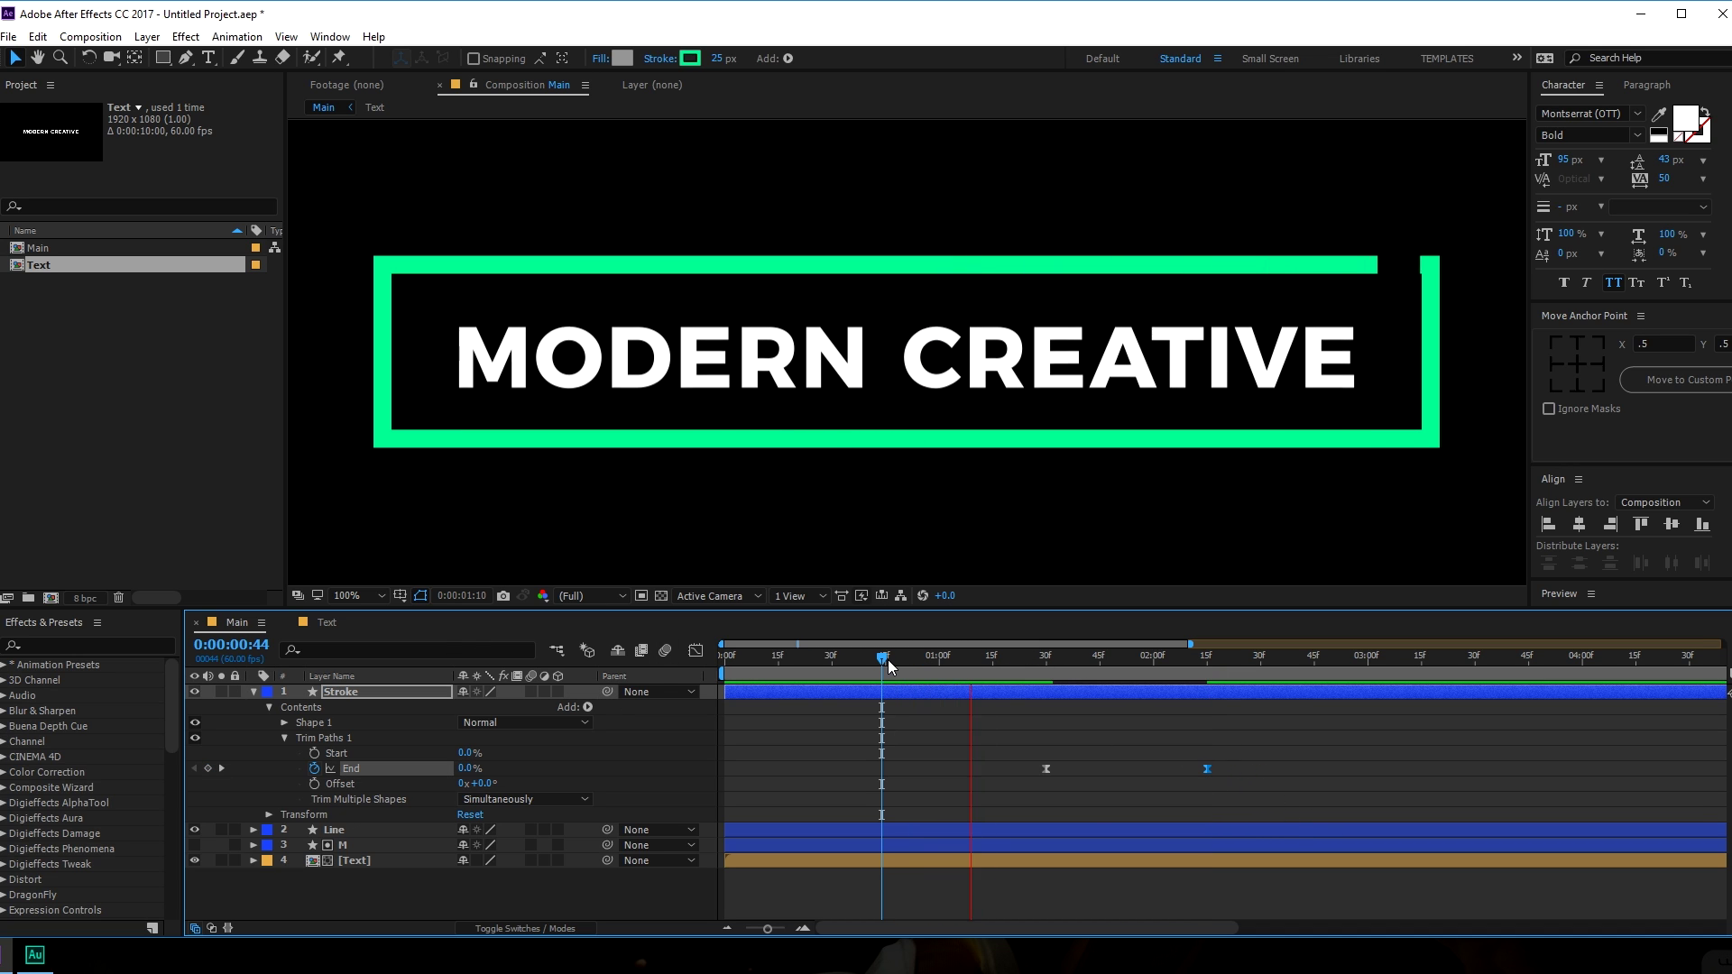
pyautogui.moveTo(1058, 666); pyautogui.dragTo(1207, 668)
pyautogui.click(1260, 728)
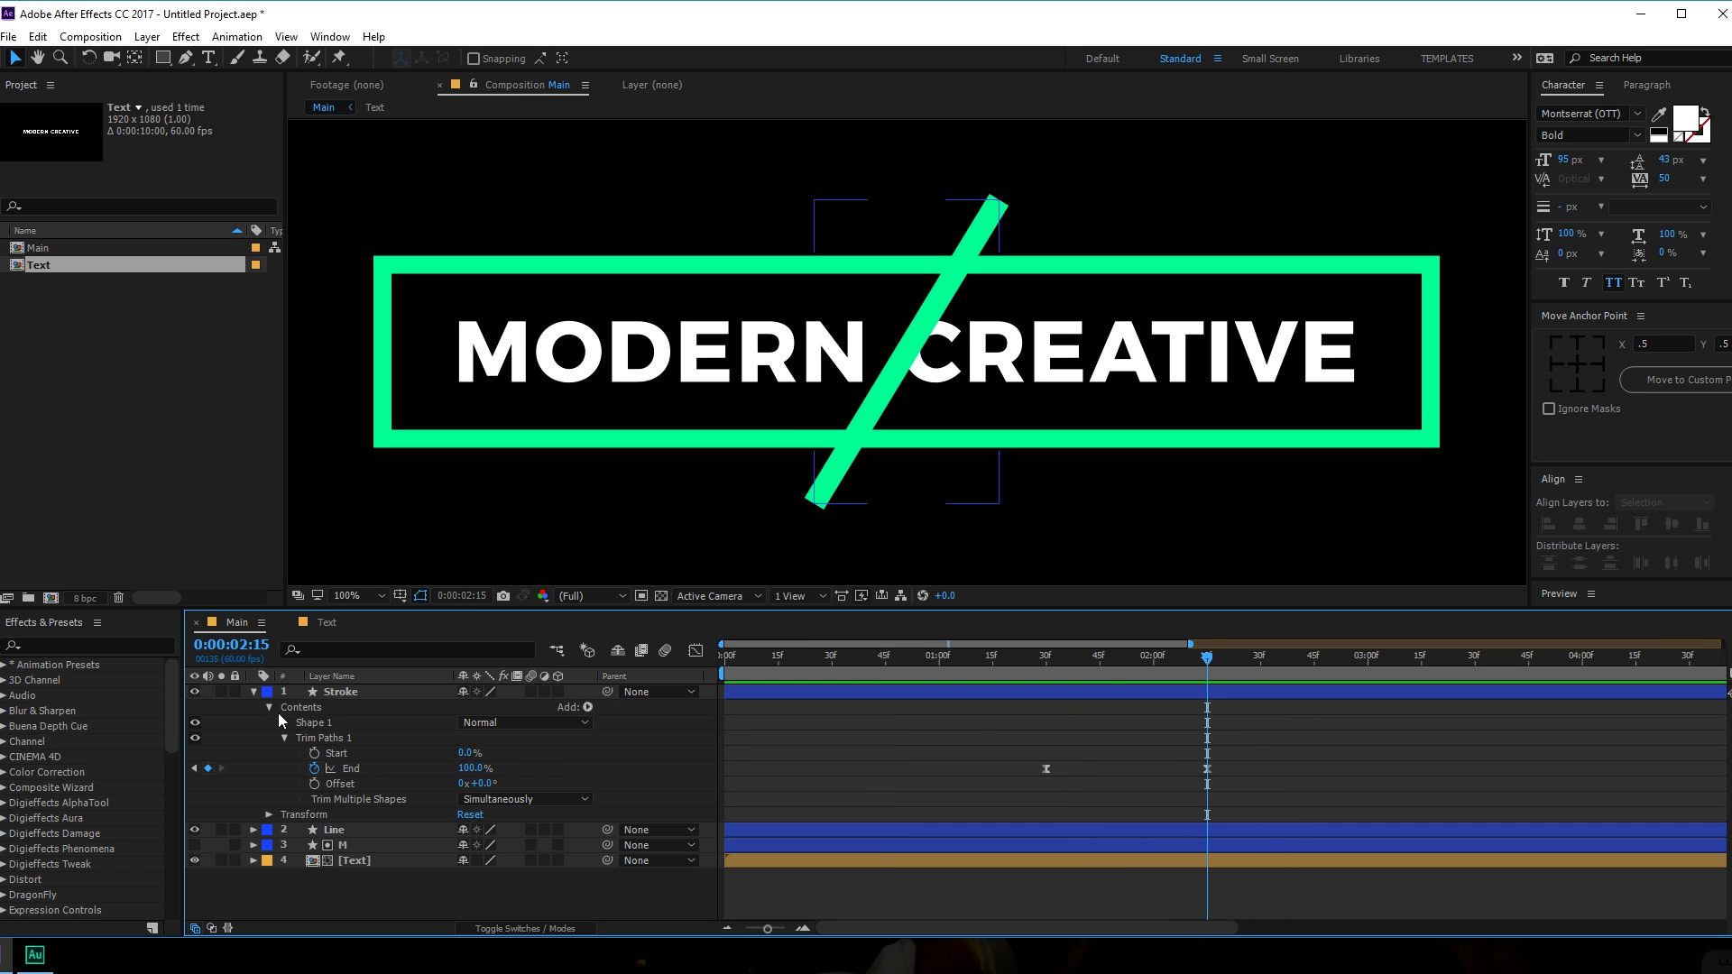
pyautogui.click(252, 692)
# Add a new adjustment layer above all layers in Main and name it R.
pyautogui.press(',')
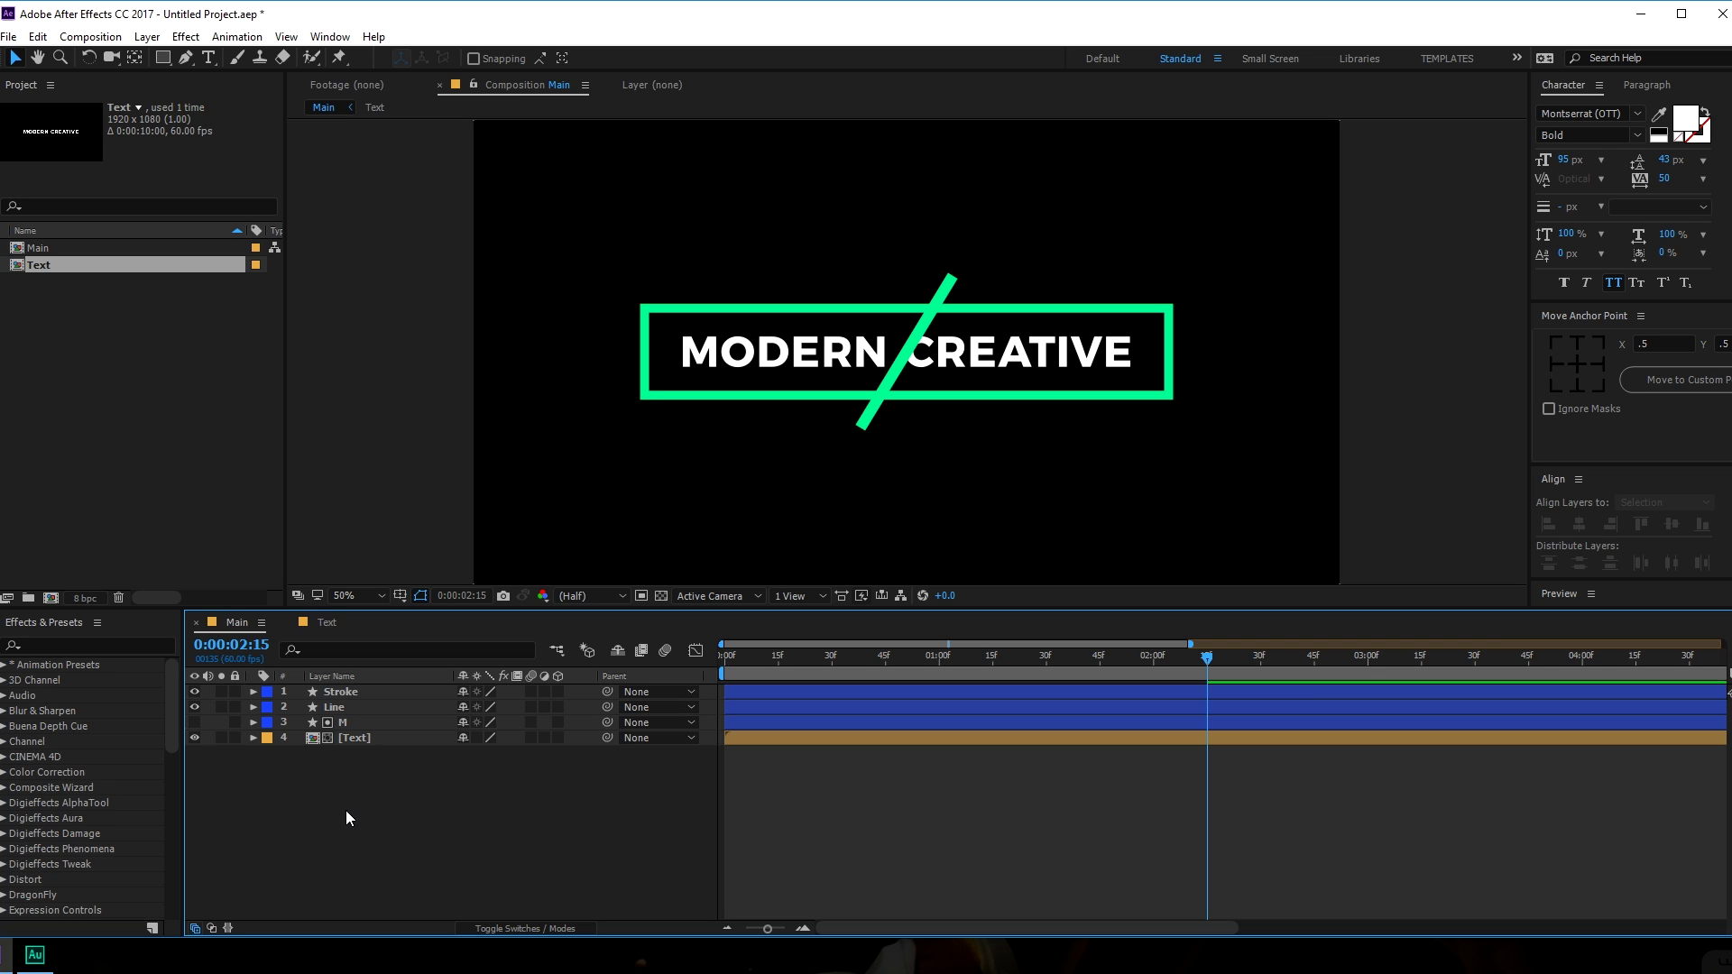
pyautogui.hotkey('ctrl', 'alt', 'y')
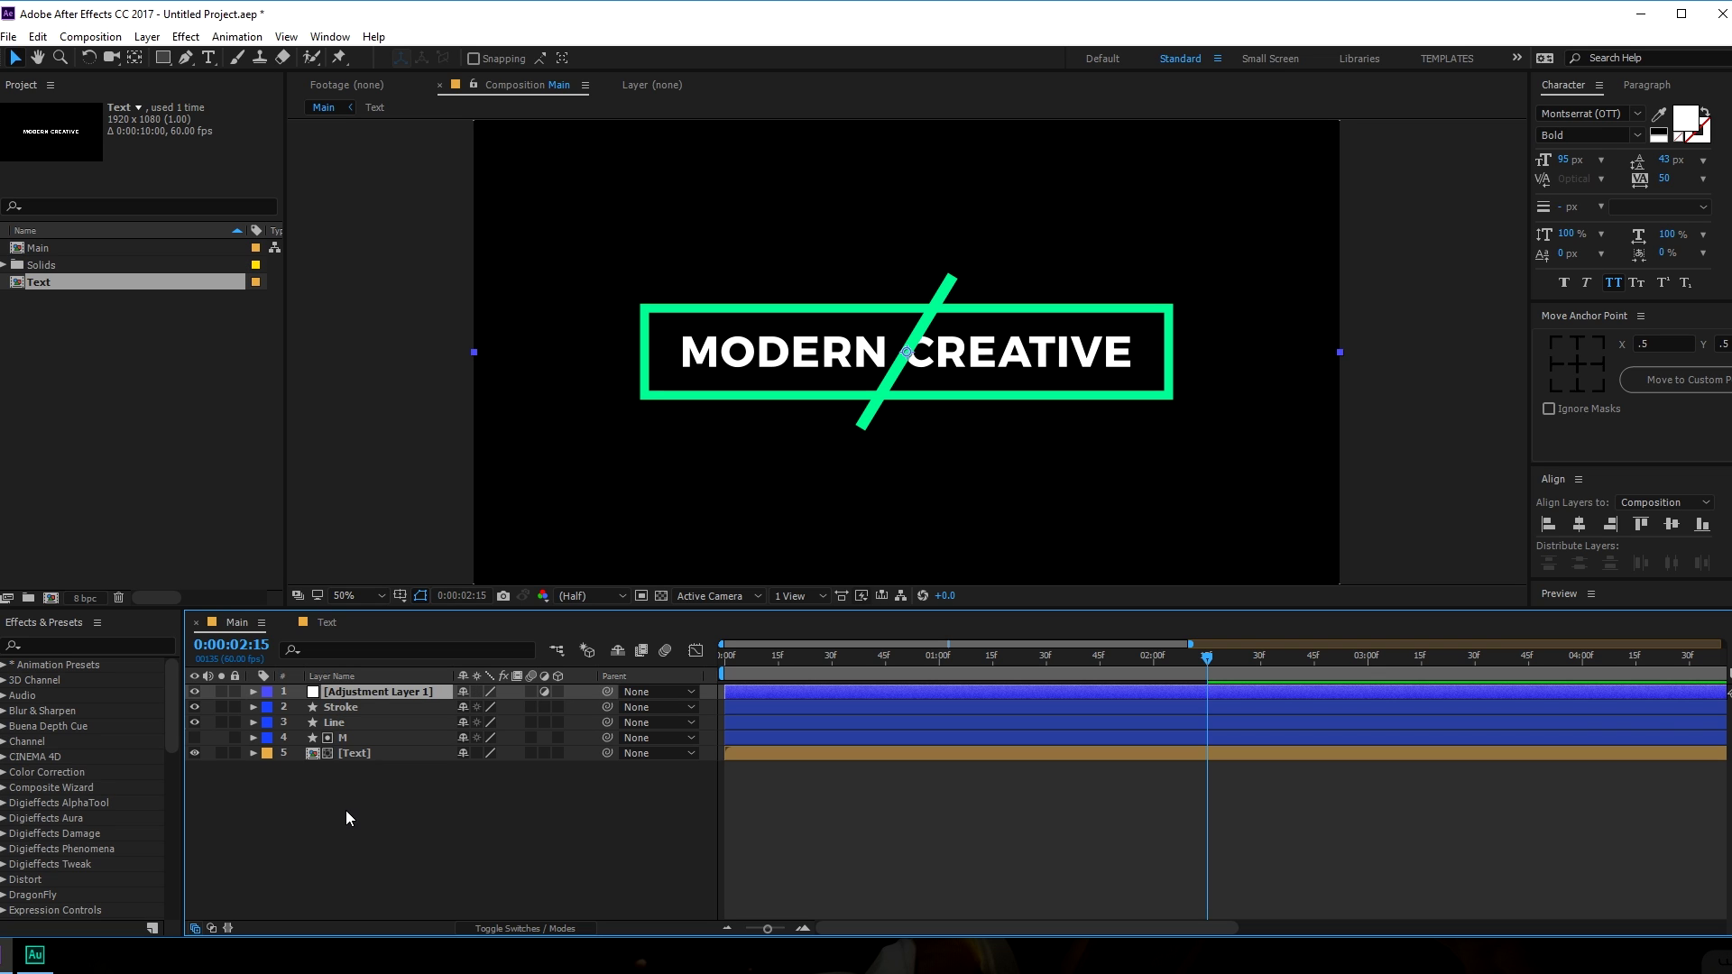
pyautogui.press('Return')
pyautogui.write('R')
pyautogui.click(281, 810)
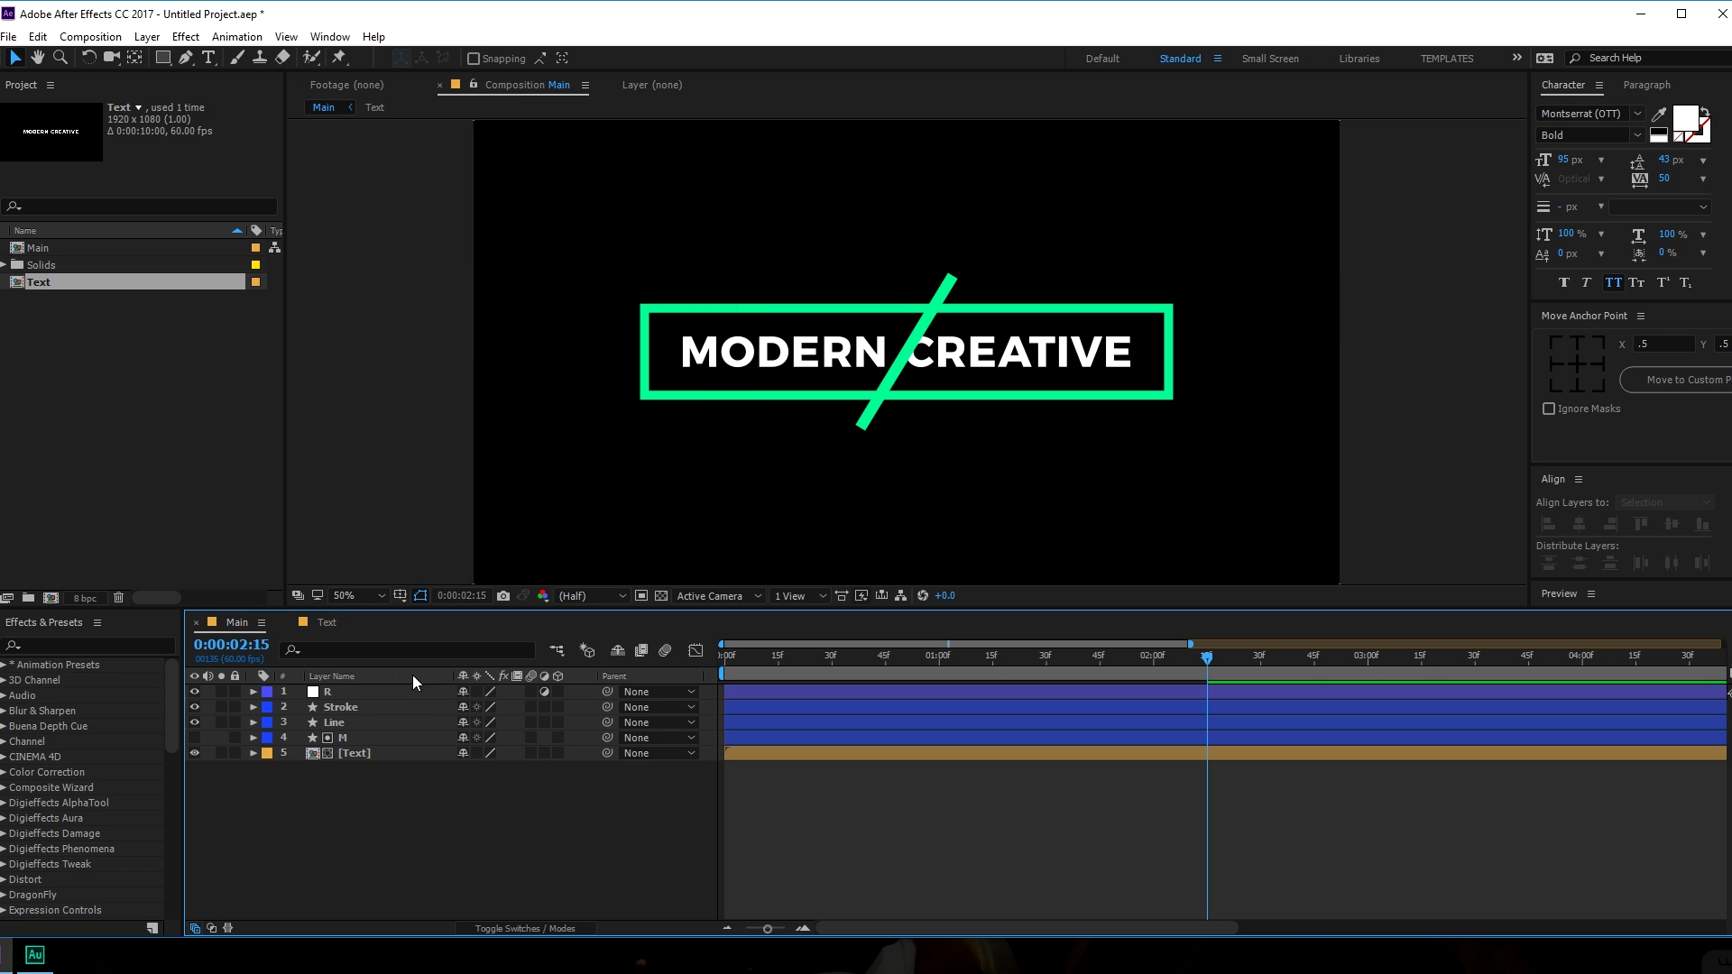
# Shift the R adjustment layer over the right half of the title and rotate it 30° to follow the diagonal stroke.
pyautogui.click(337, 691)
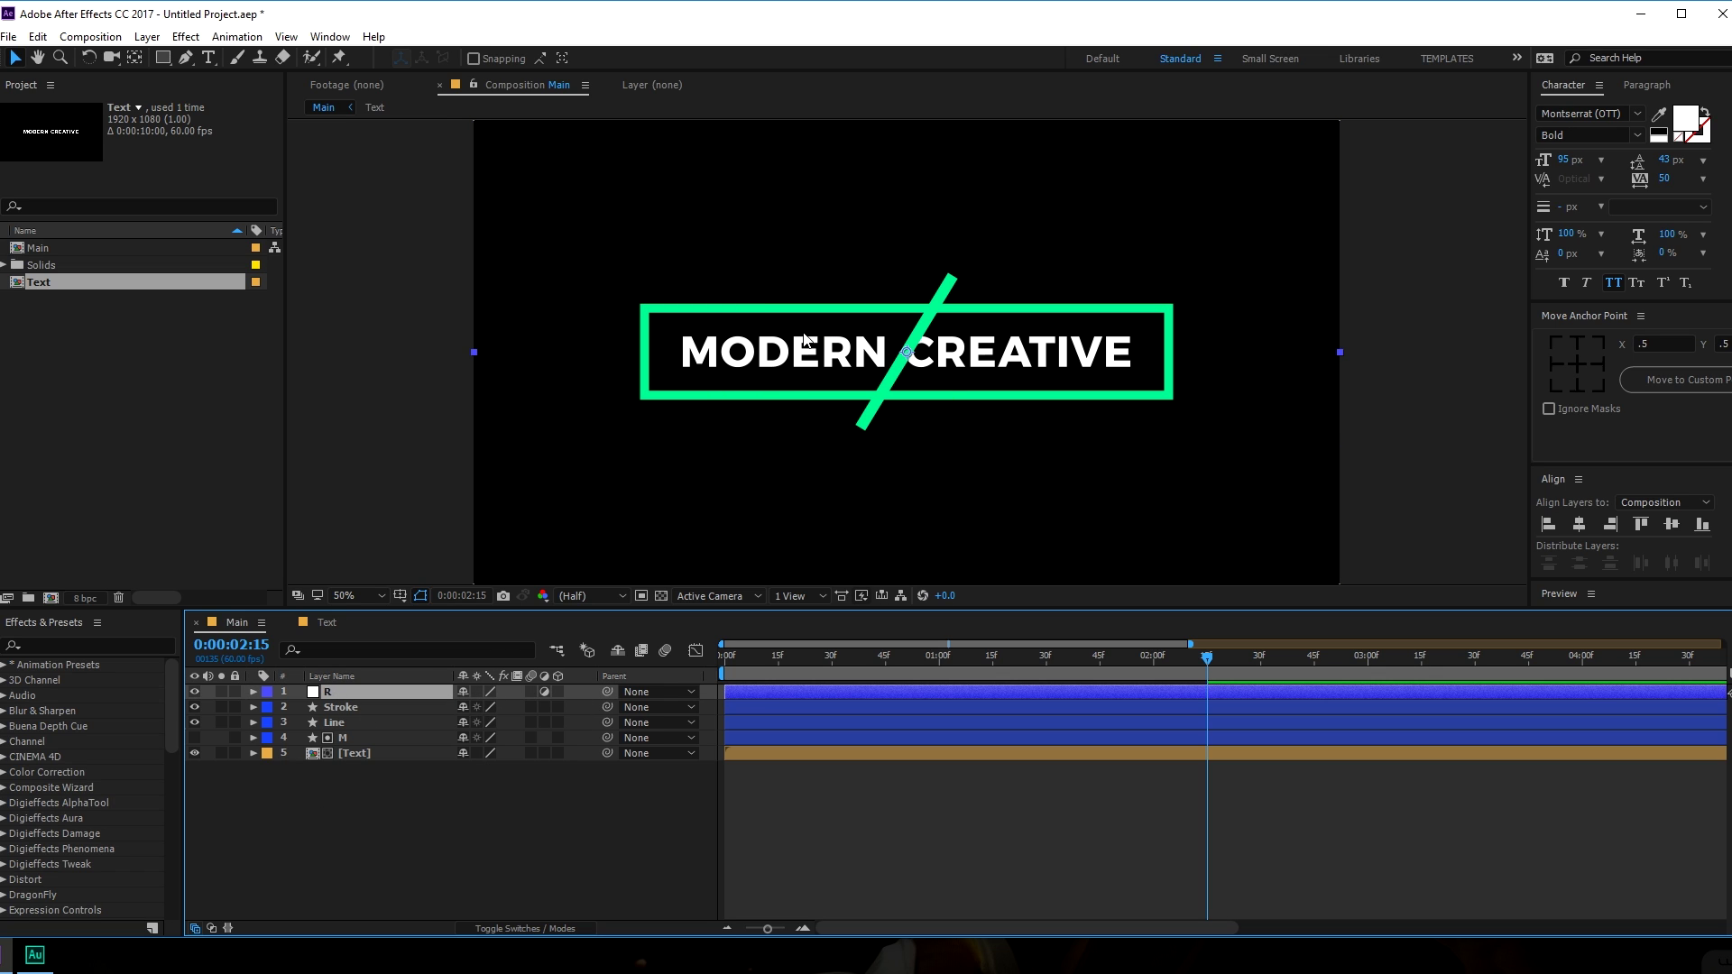
pyautogui.moveTo(679, 270); pyautogui.dragTo(1234, 414)
pyautogui.press('r')
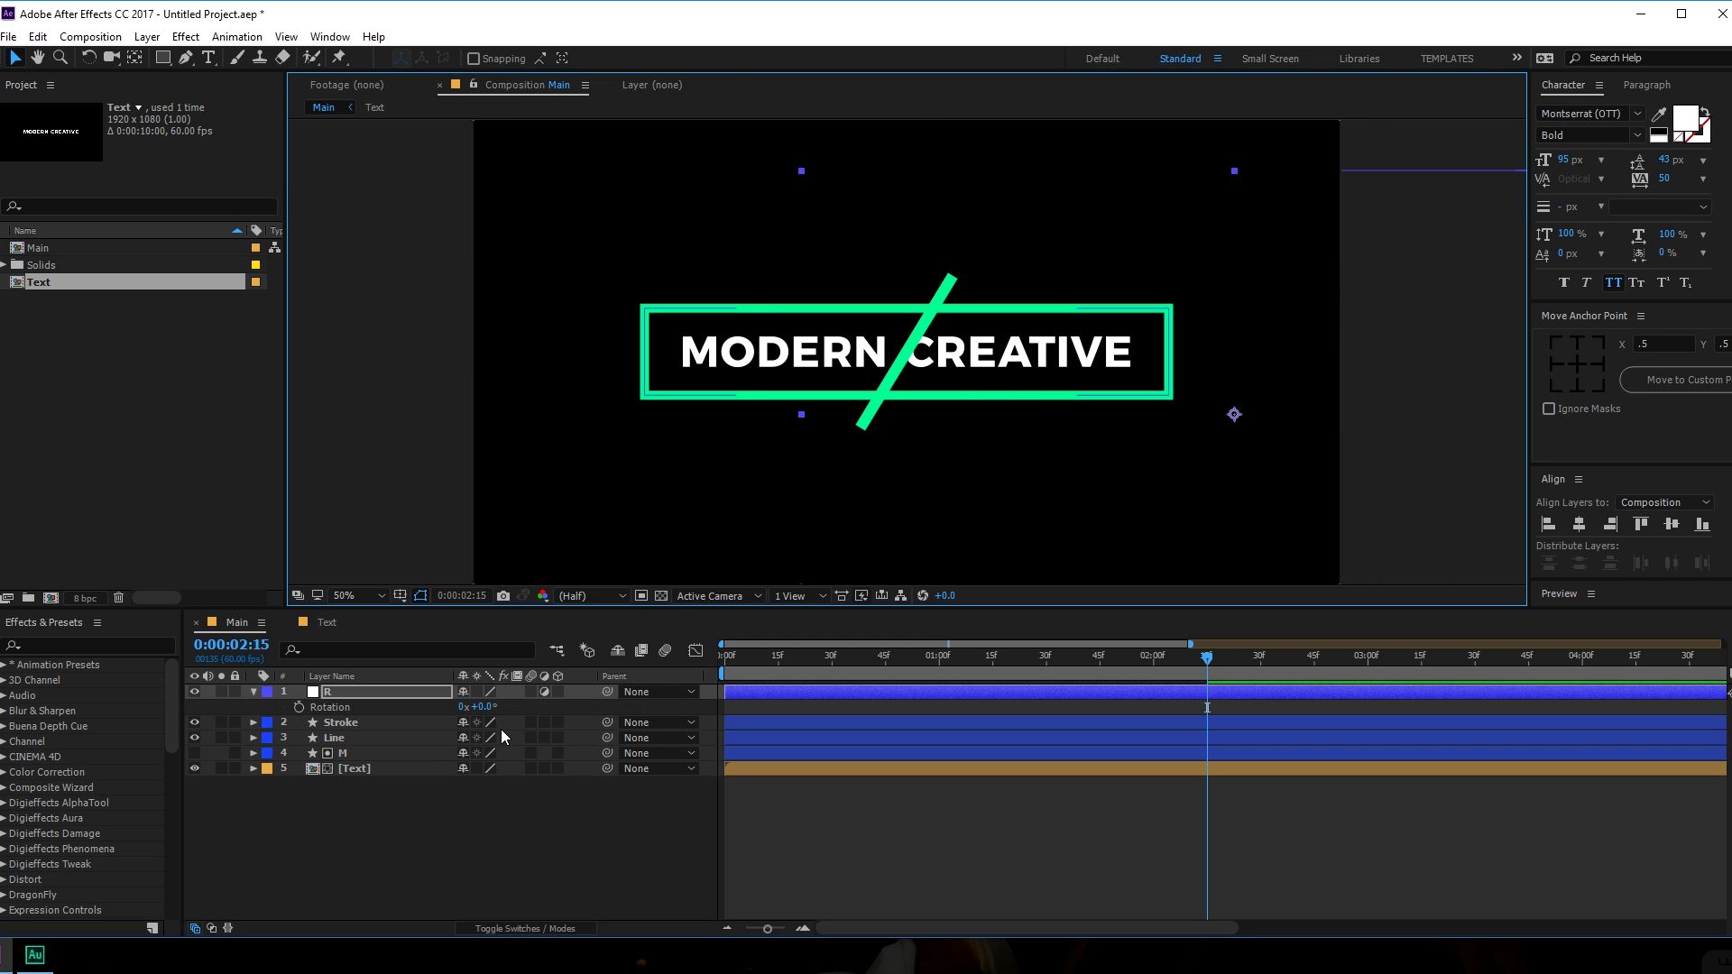
pyautogui.moveTo(483, 711); pyautogui.dragTo(1310, 537)
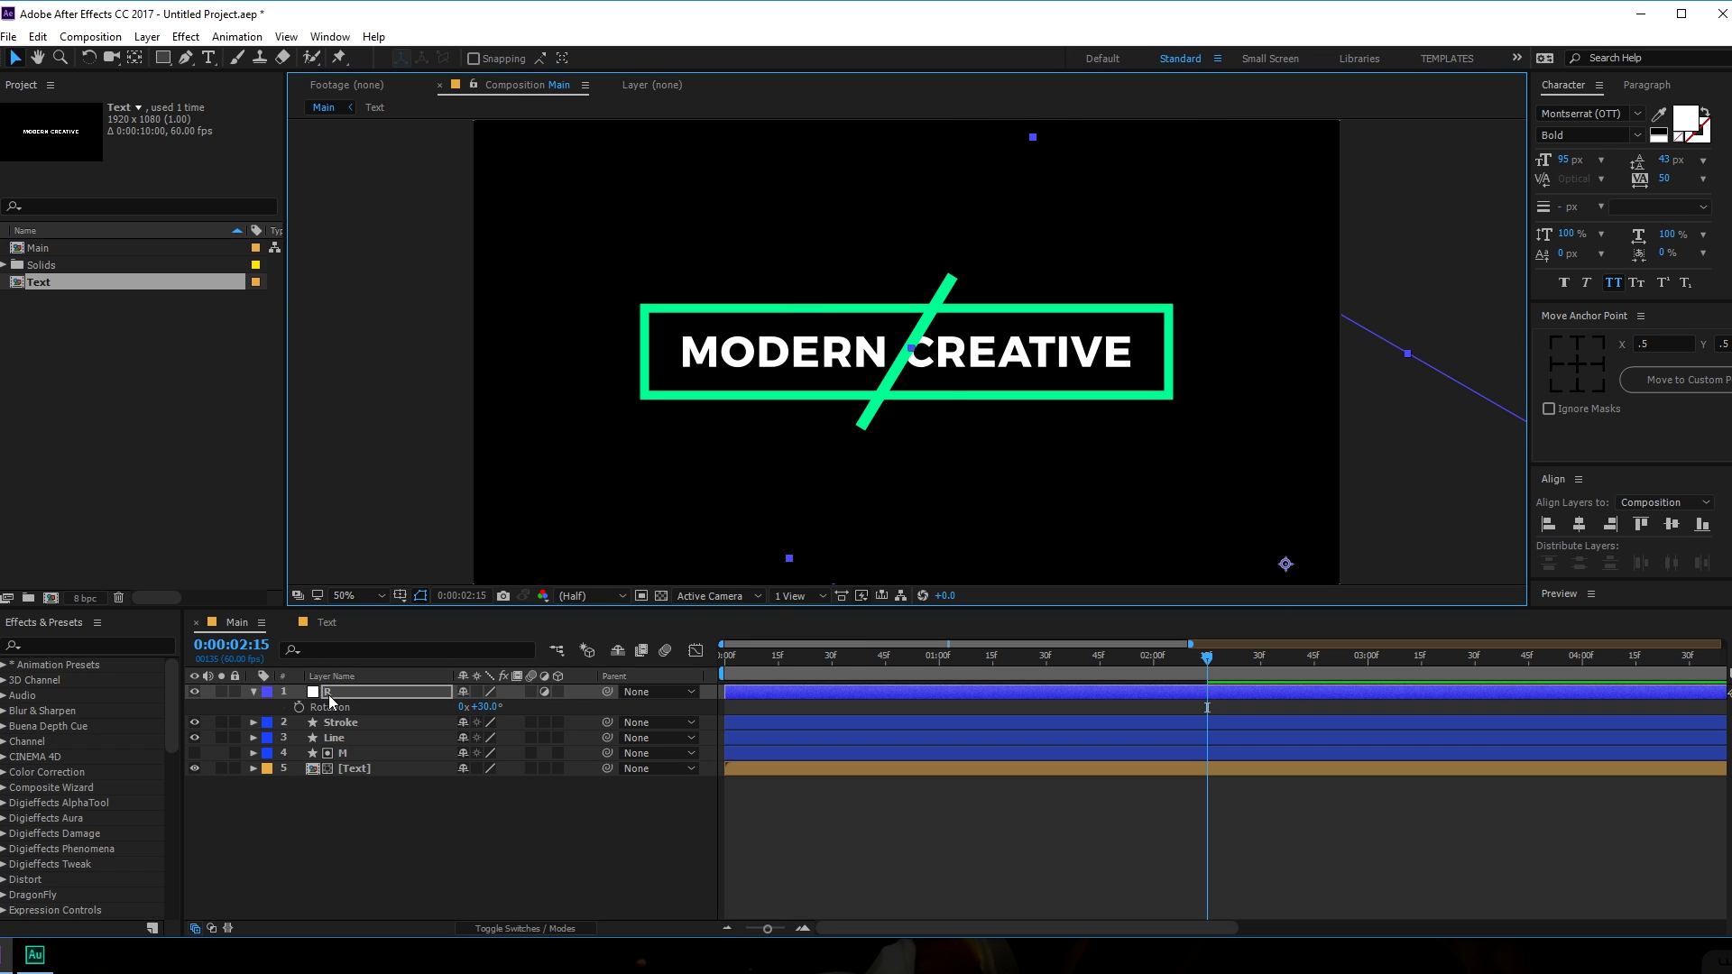
pyautogui.click(566, 713)
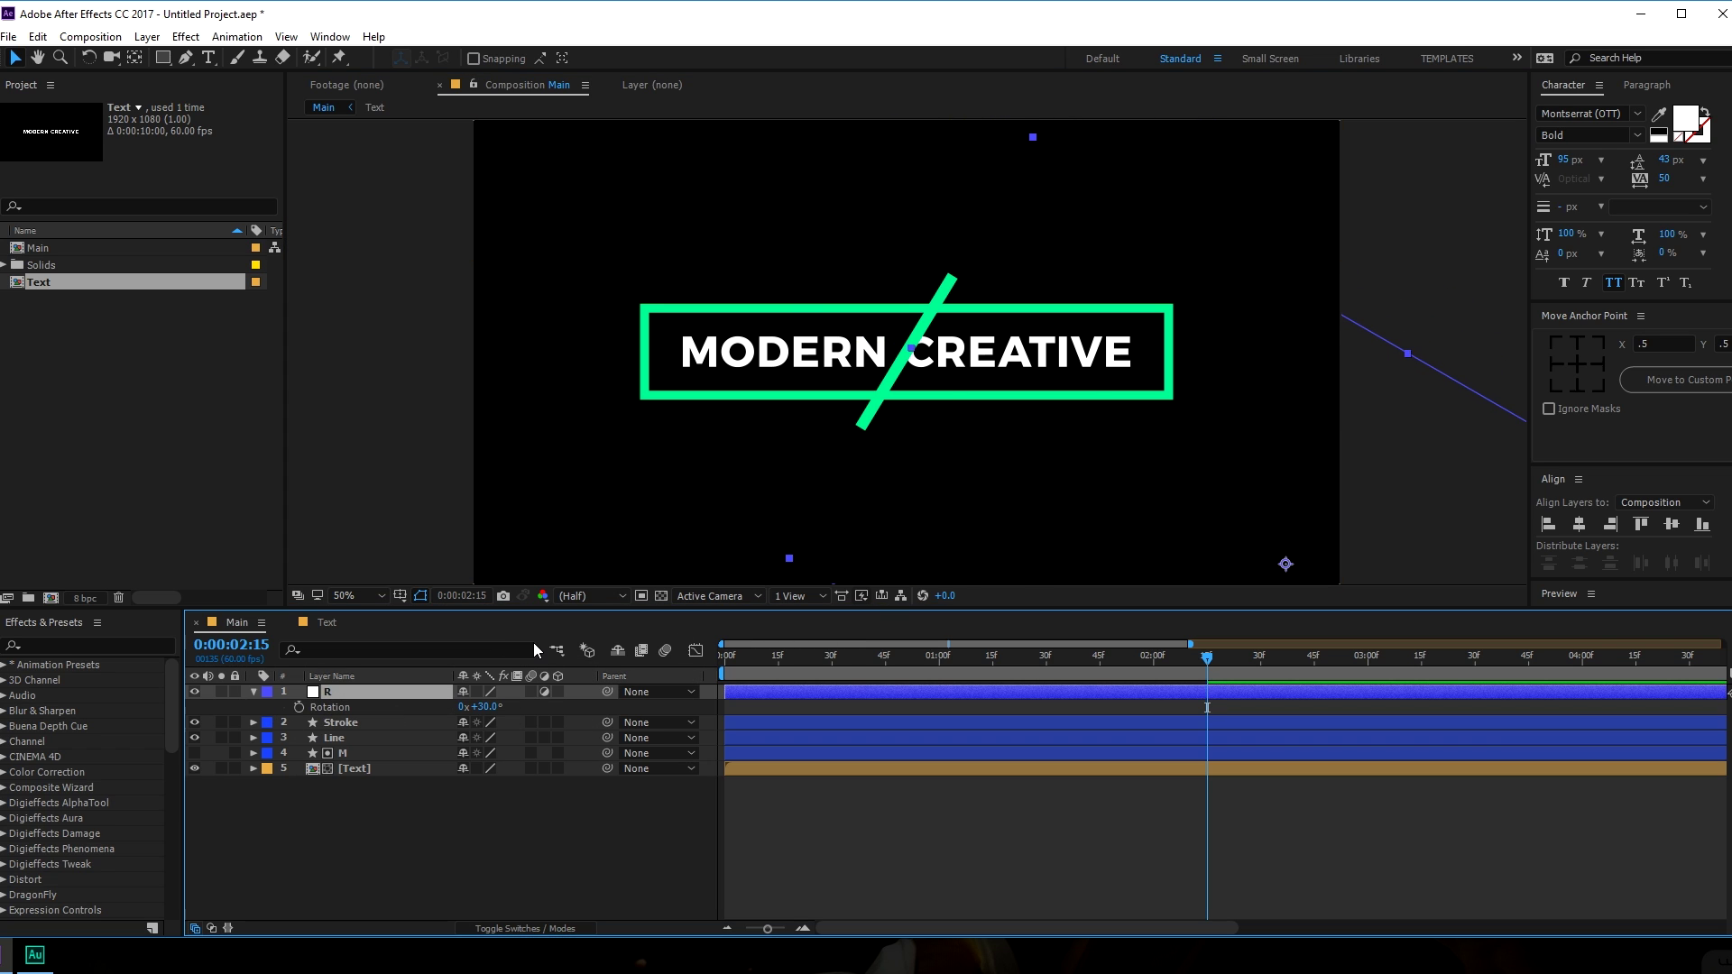
# Apply a red Fill effect to R to reveal its coverage, and set the layer's rotation to 31° to match the stroke.
pyautogui.hotkey('ctrl', 'space')
pyautogui.click(374, 631)
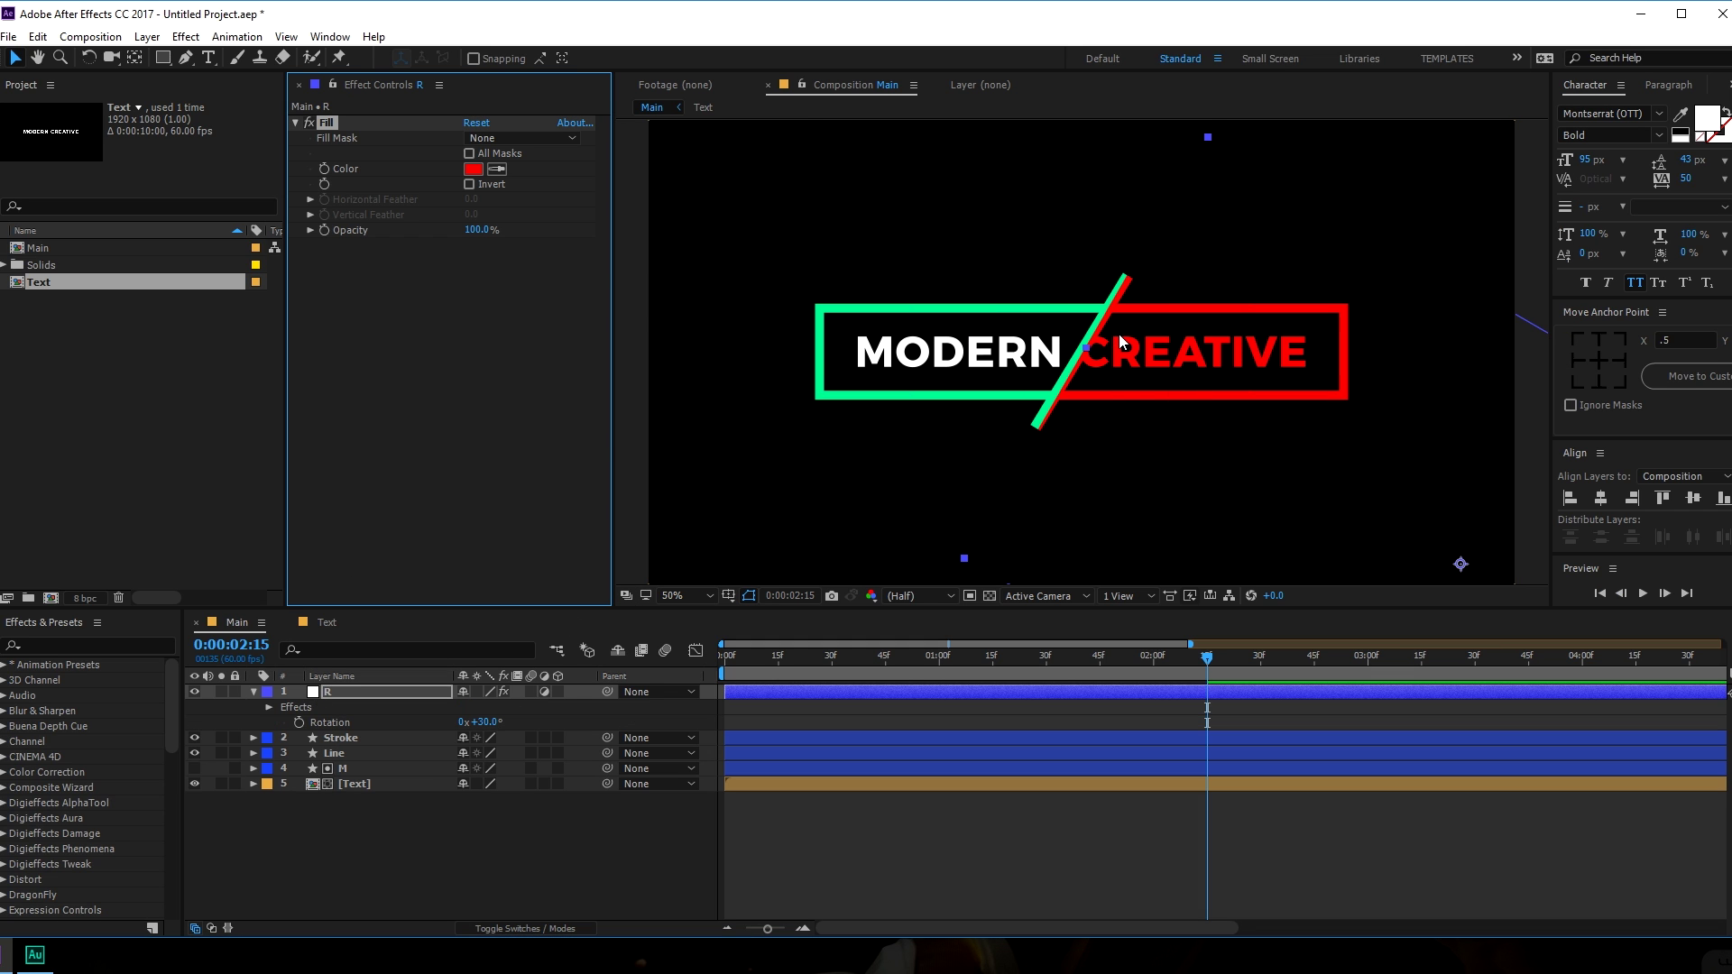
pyautogui.scroll(2, 1121, 342)
pyautogui.moveTo(487, 722); pyautogui.dragTo(492, 722)
pyautogui.scroll(-2, 900, 513)
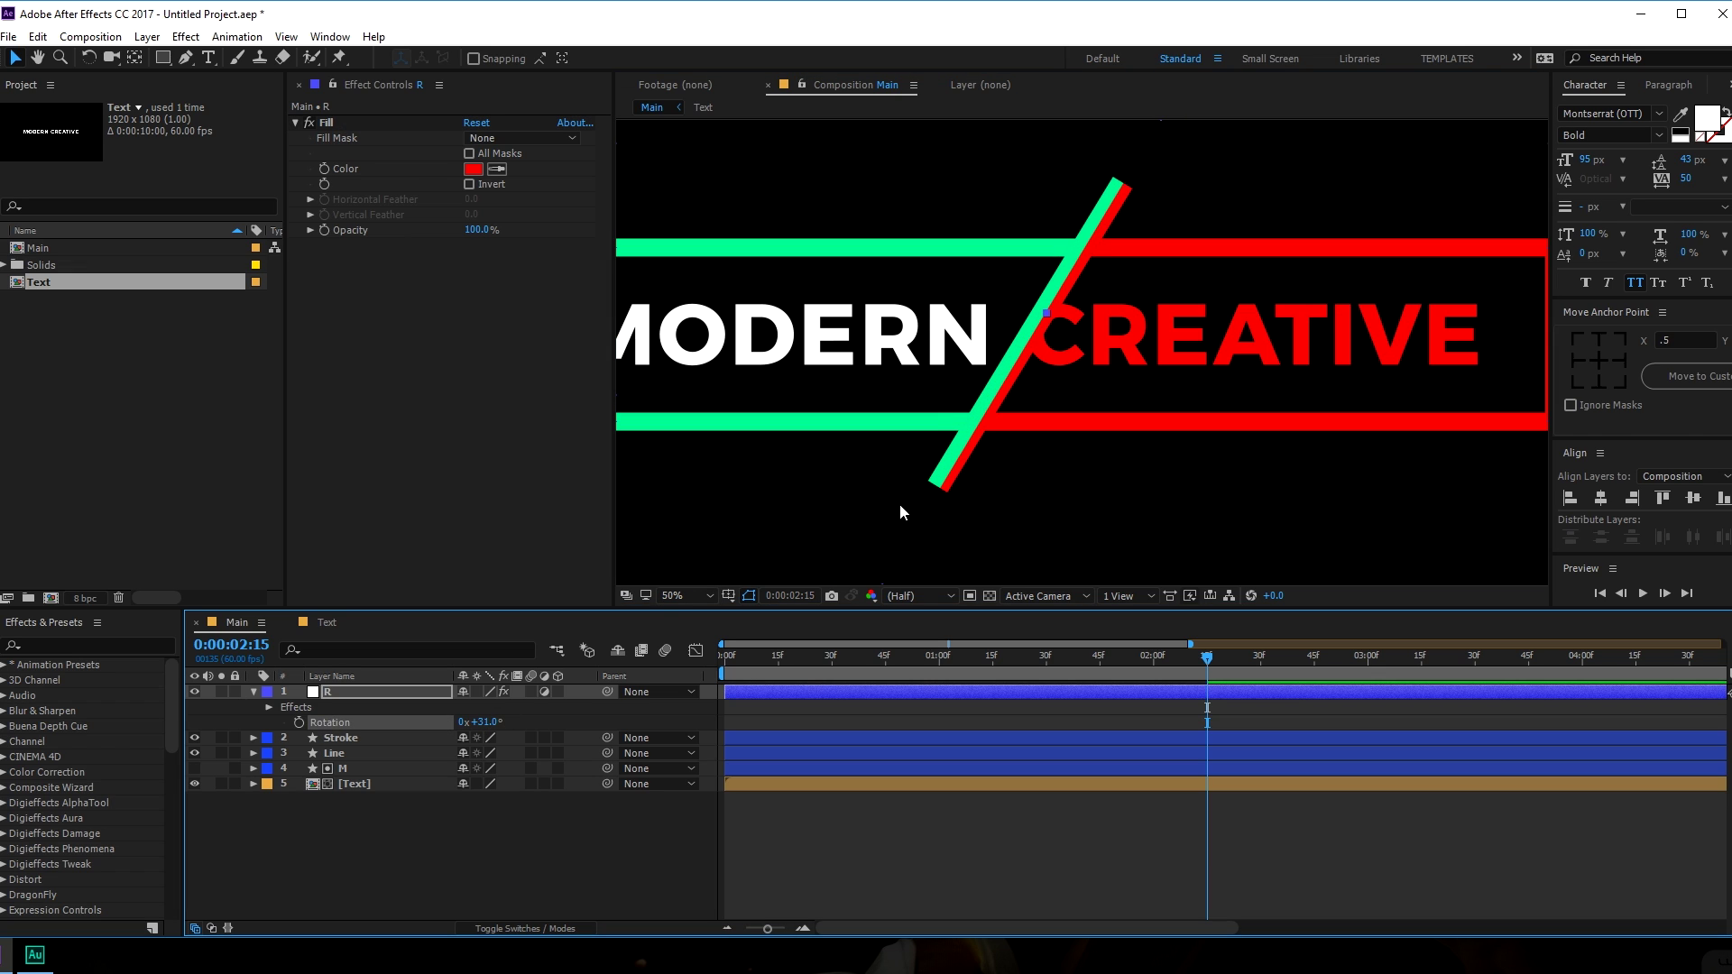
# Remove the Fill effect from R and apply a Transform effect instead.
pyautogui.click(327, 123)
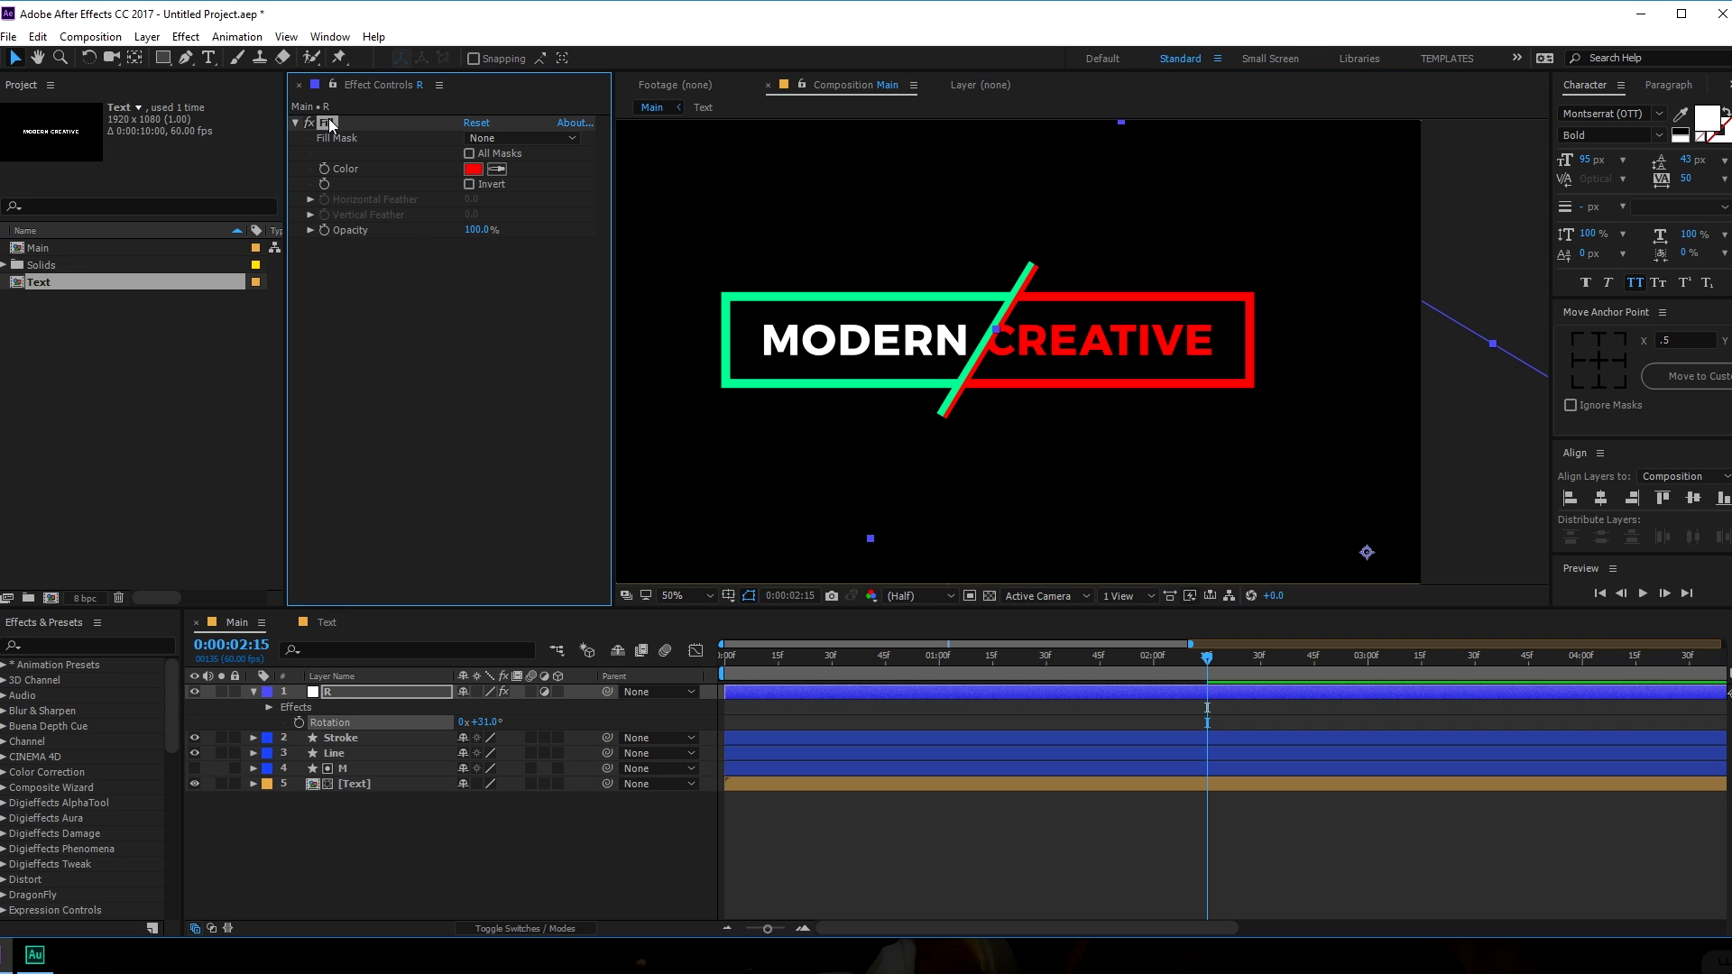
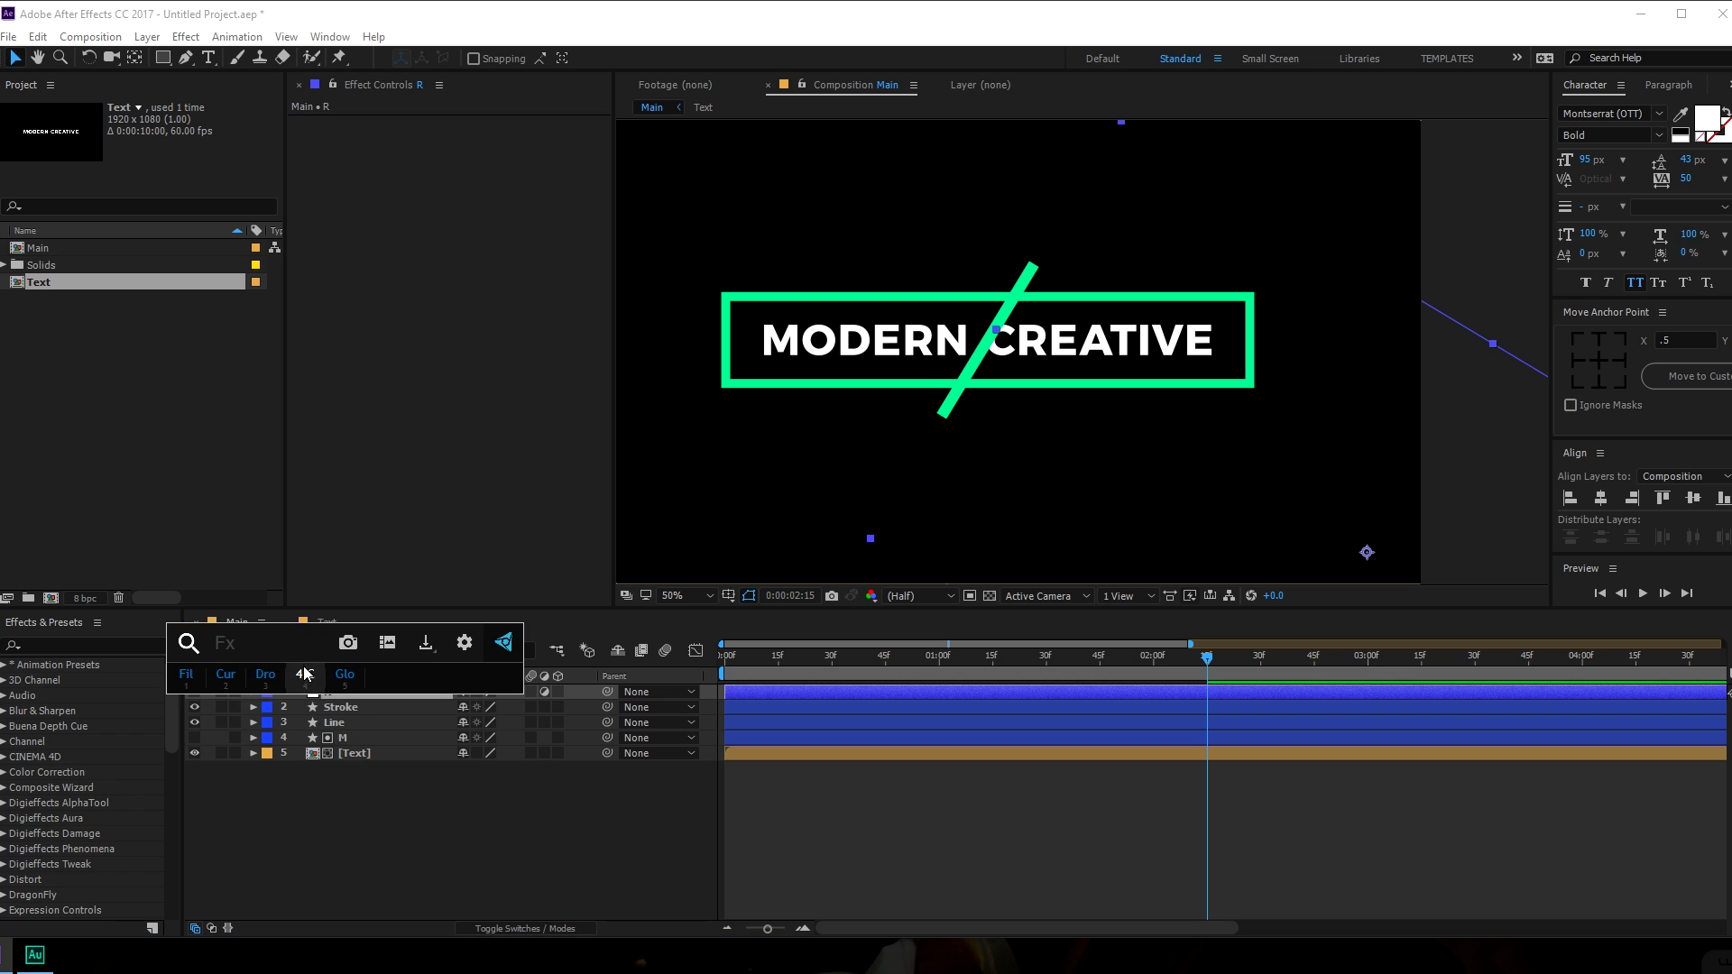
pyautogui.write('tra')
pyautogui.click(254, 693)
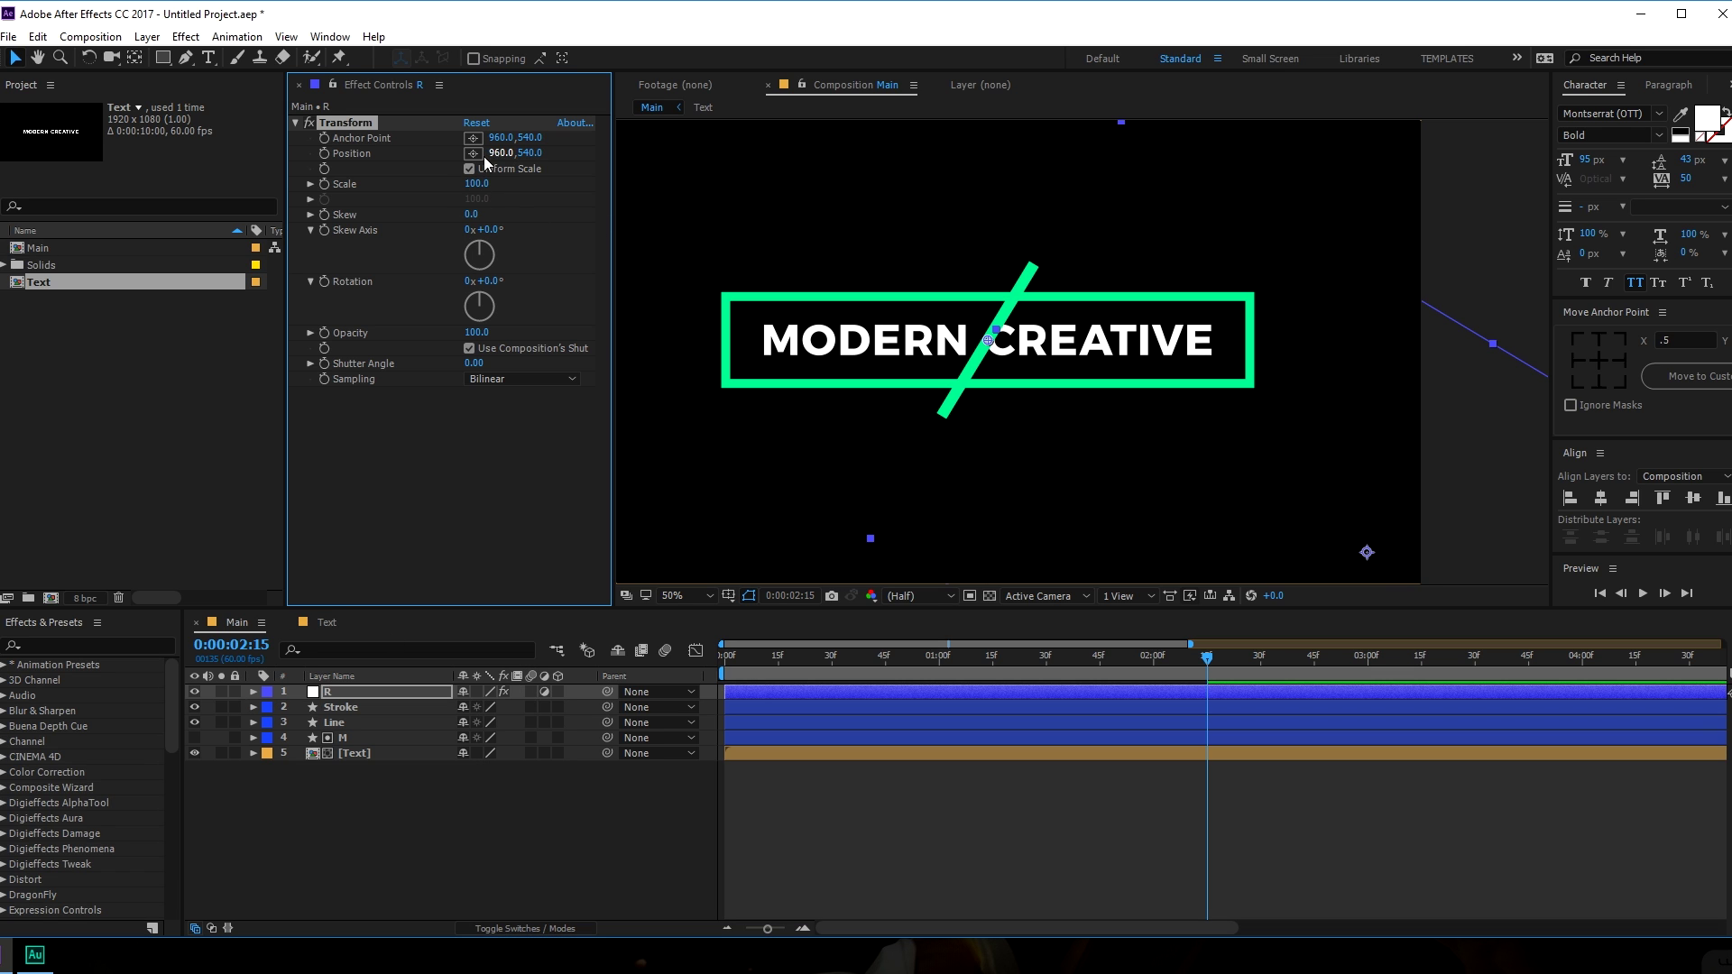
pyautogui.moveTo(986, 343); pyautogui.dragTo(973, 364)
pyautogui.hotkey('ctrl', 'z')
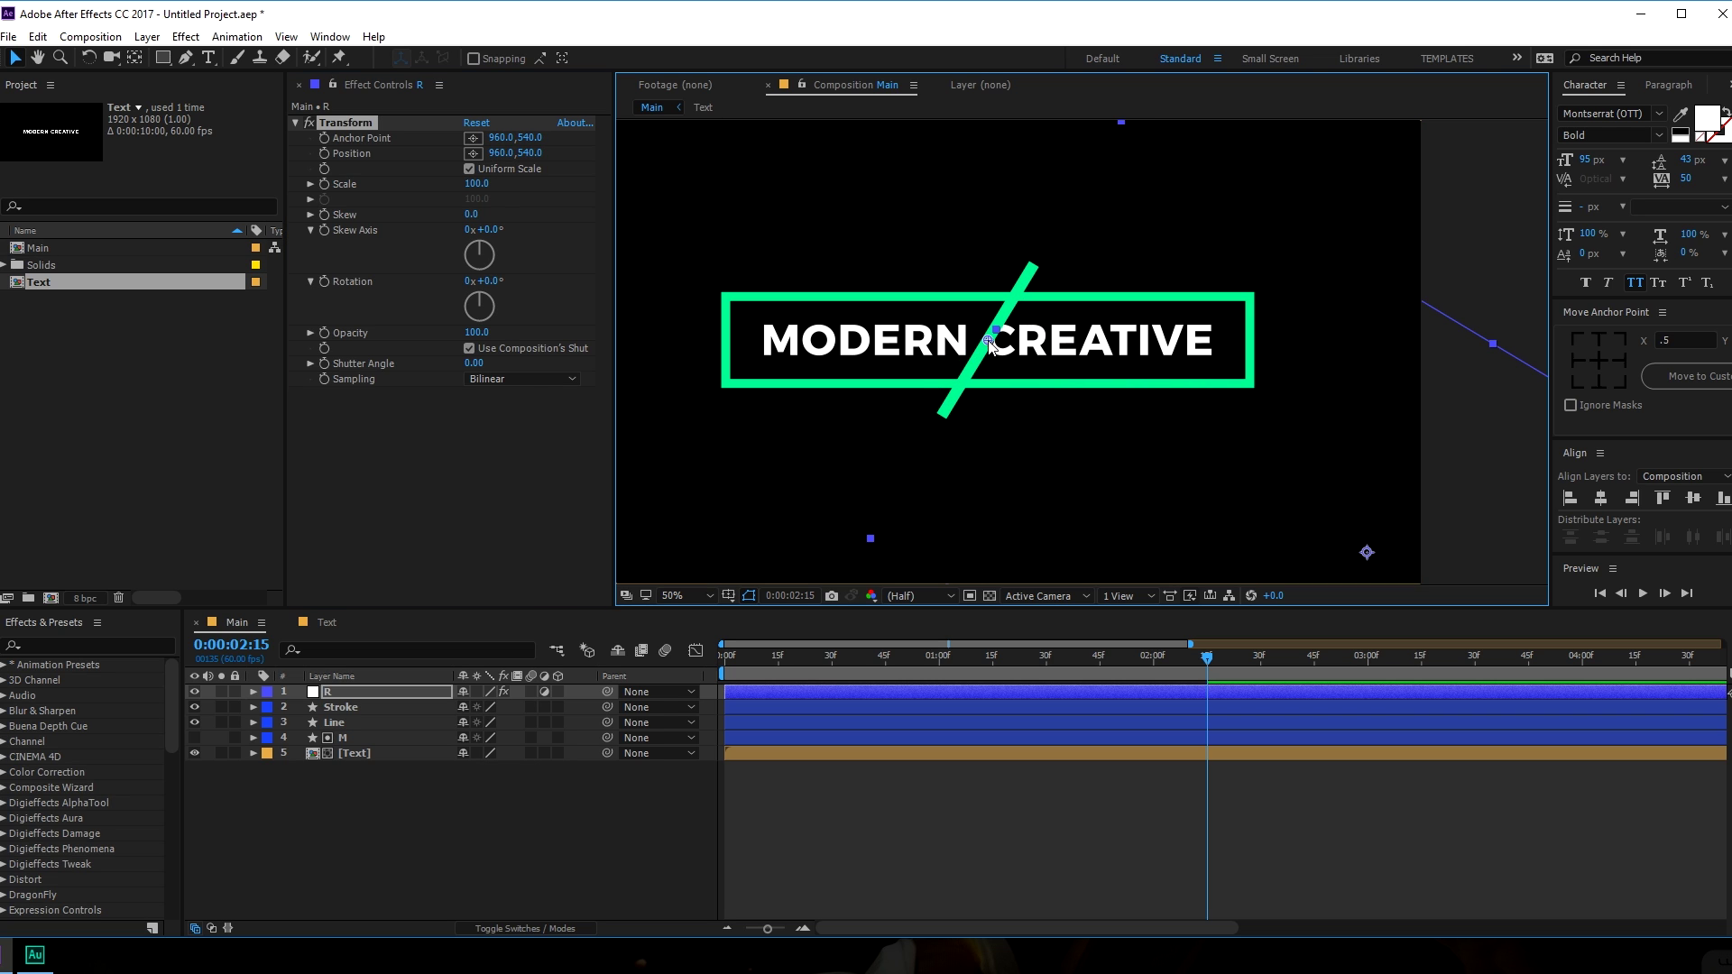
pyautogui.moveTo(985, 343)
pyautogui.mouseDown()
pyautogui.moveTo(996, 356)
pyautogui.moveTo(1002, 318)
pyautogui.moveTo(994, 376)
pyautogui.mouseUp()
pyautogui.hotkey('ctrl', 'z')
# Start keyframing the Position of R's Transform effect at 0:00:02:15.
pyautogui.click(347, 693)
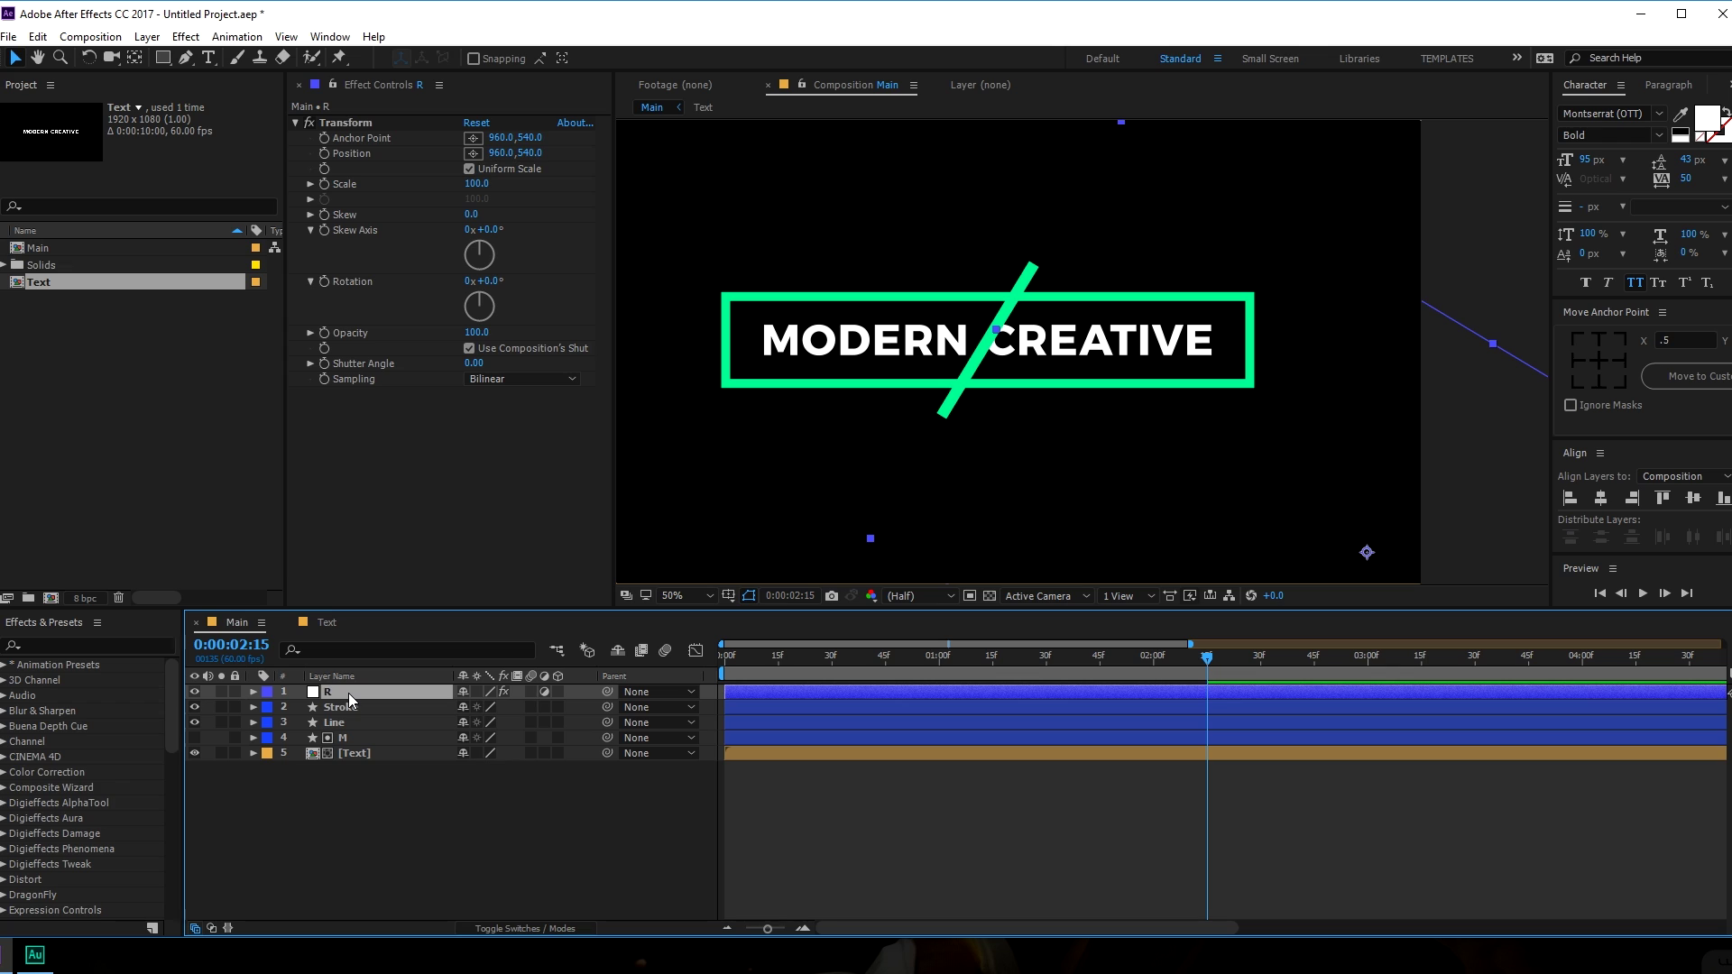
pyautogui.press('p')
pyautogui.click(252, 692)
pyautogui.click(326, 159)
# At 0:00:03:00, try offsetting the right half by moving the Transform anchor point to 940, 572, and place R just below the Stroke layer.
pyautogui.moveTo(1216, 652); pyautogui.dragTo(1369, 668)
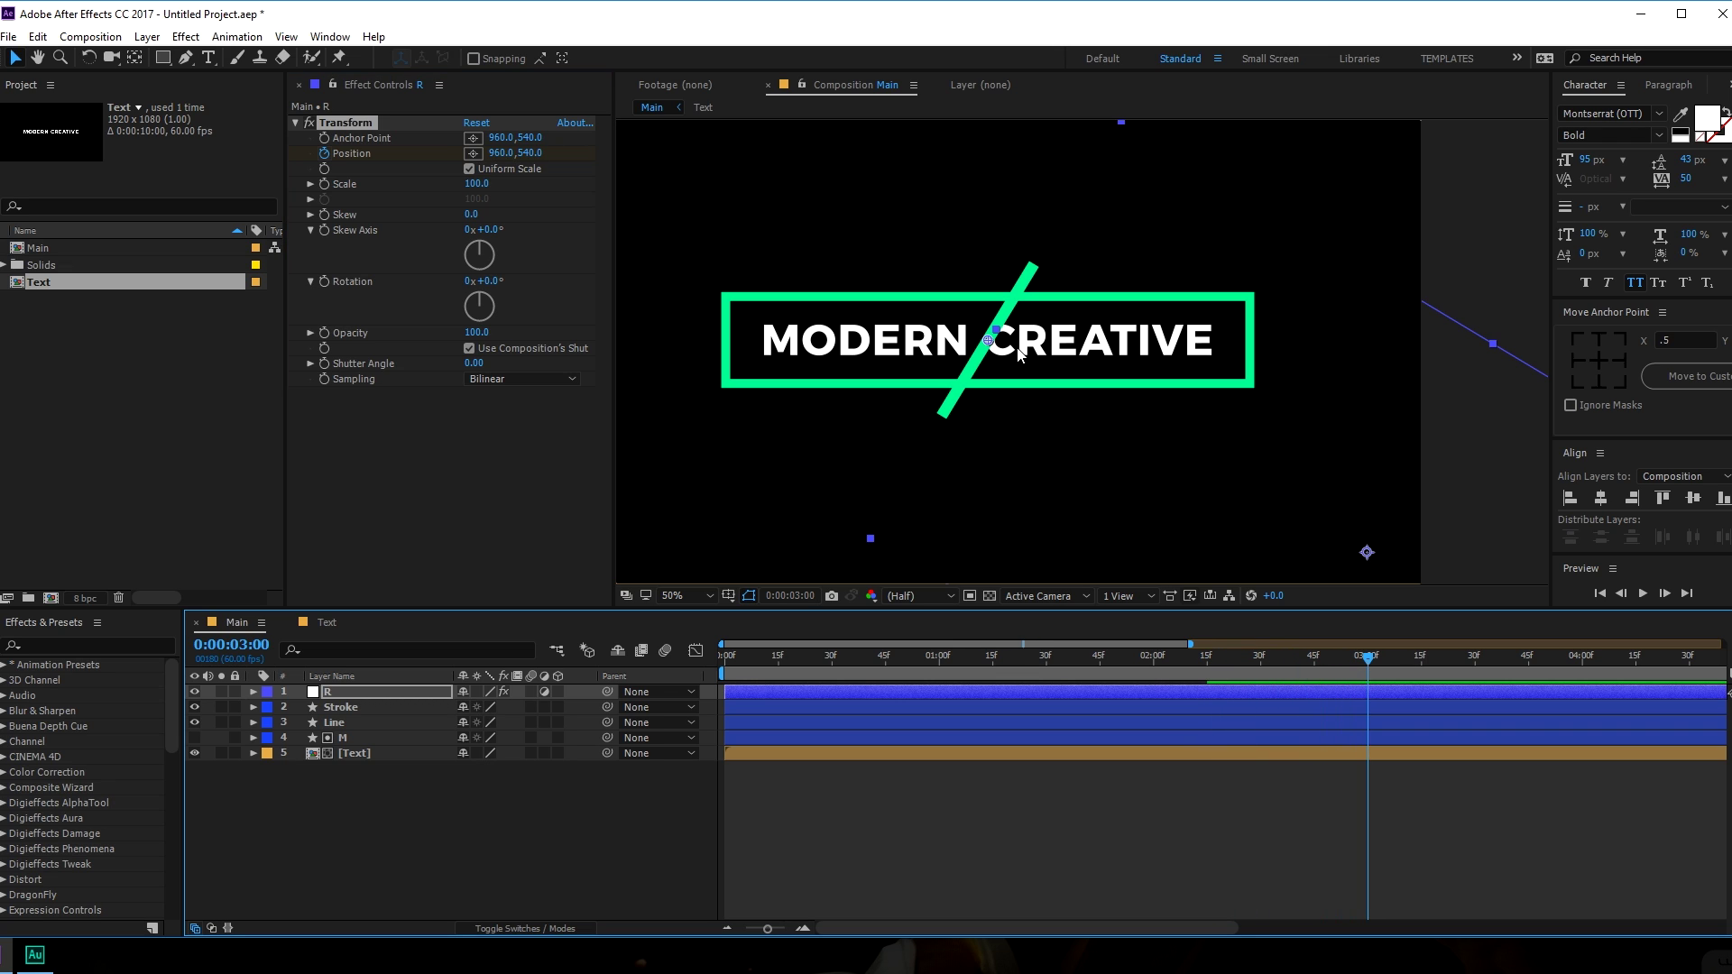
pyautogui.moveTo(990, 347); pyautogui.dragTo(980, 362)
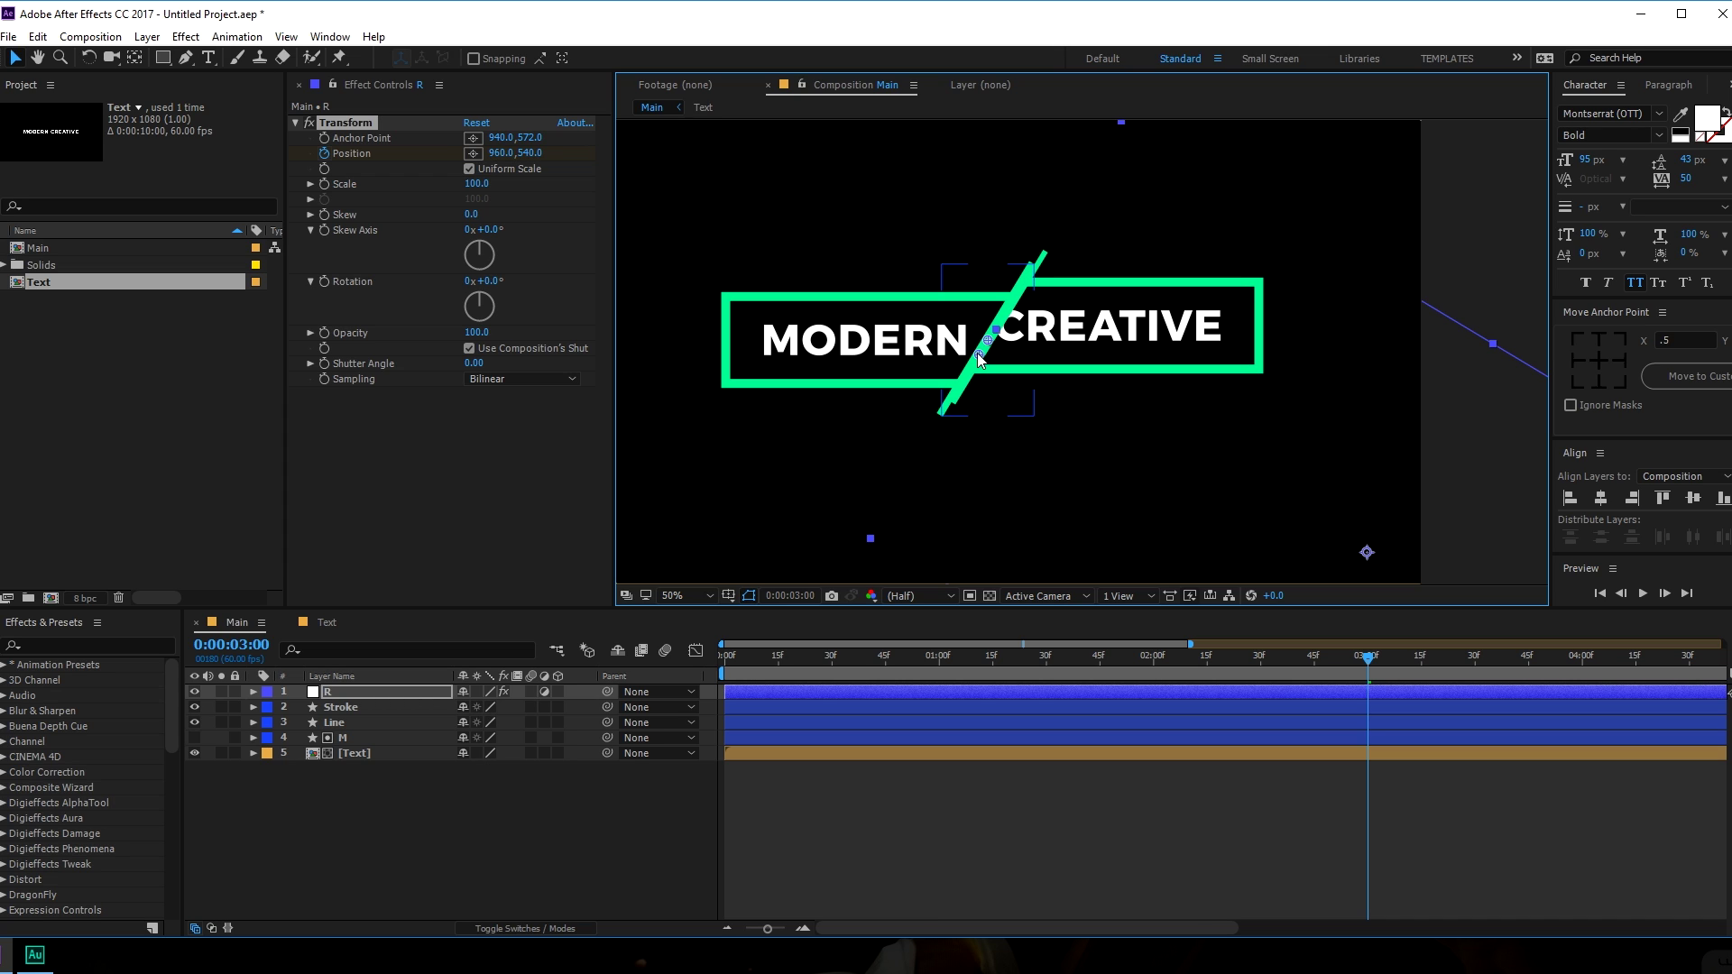
pyautogui.click(275, 702)
pyautogui.moveTo(341, 694); pyautogui.dragTo(350, 727)
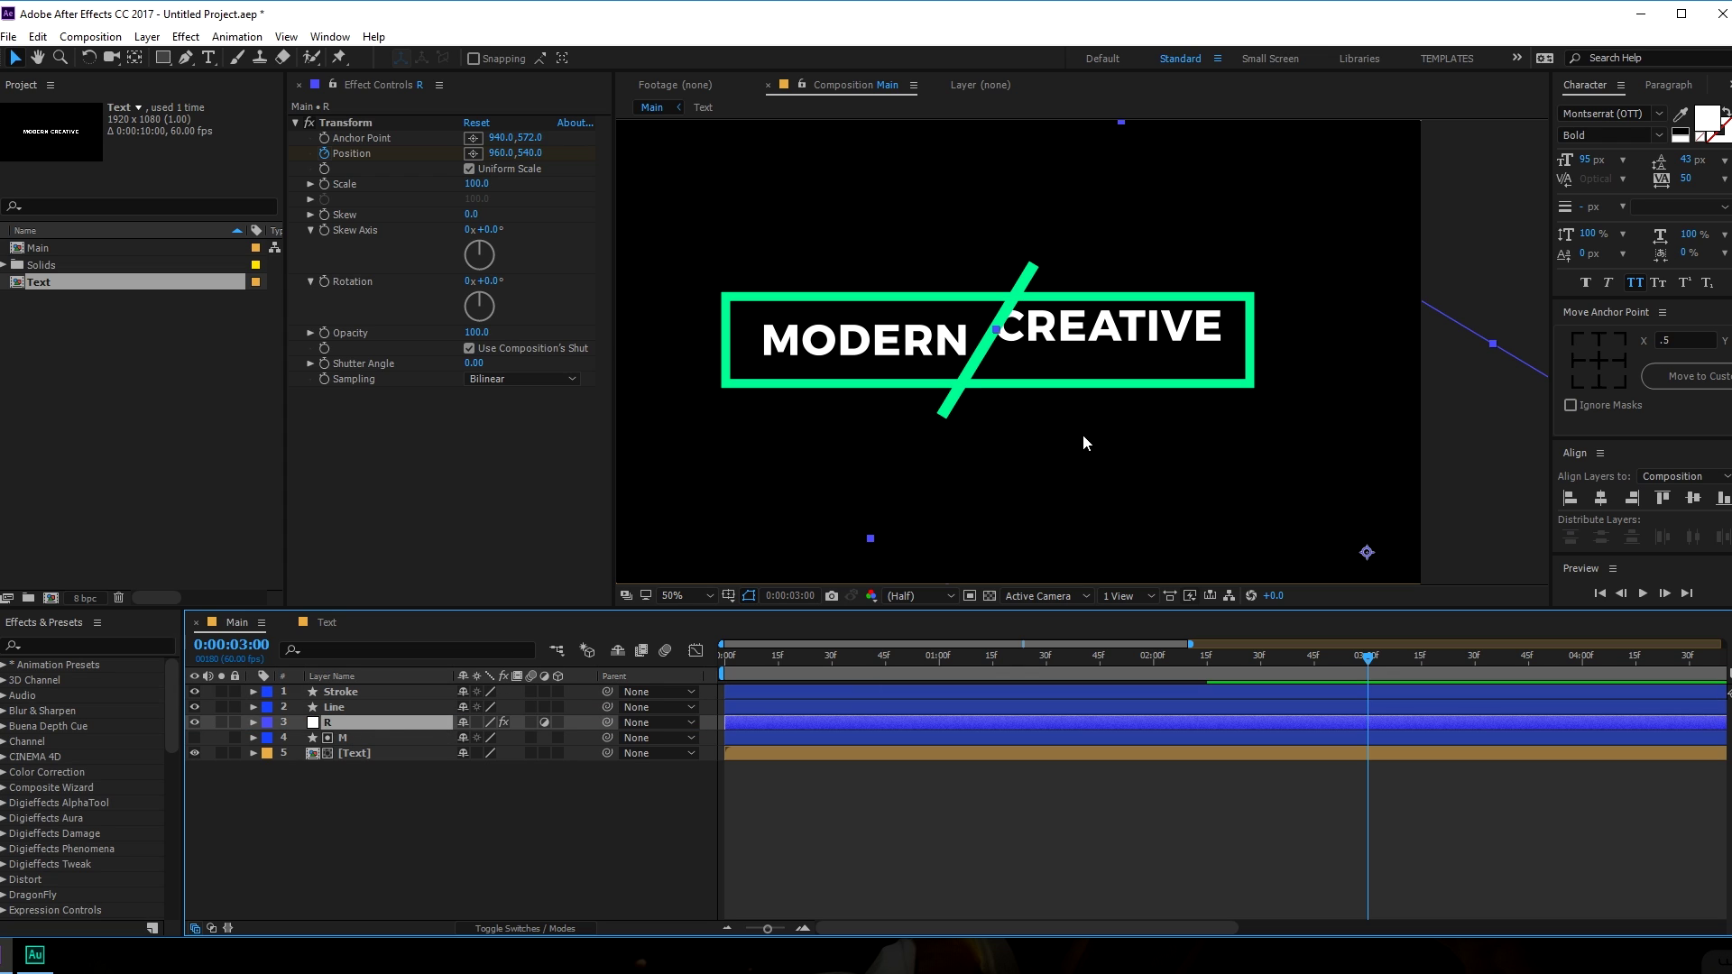
pyautogui.hotkey('ctrl', 'z')
pyautogui.moveTo(341, 691); pyautogui.dragTo(364, 712)
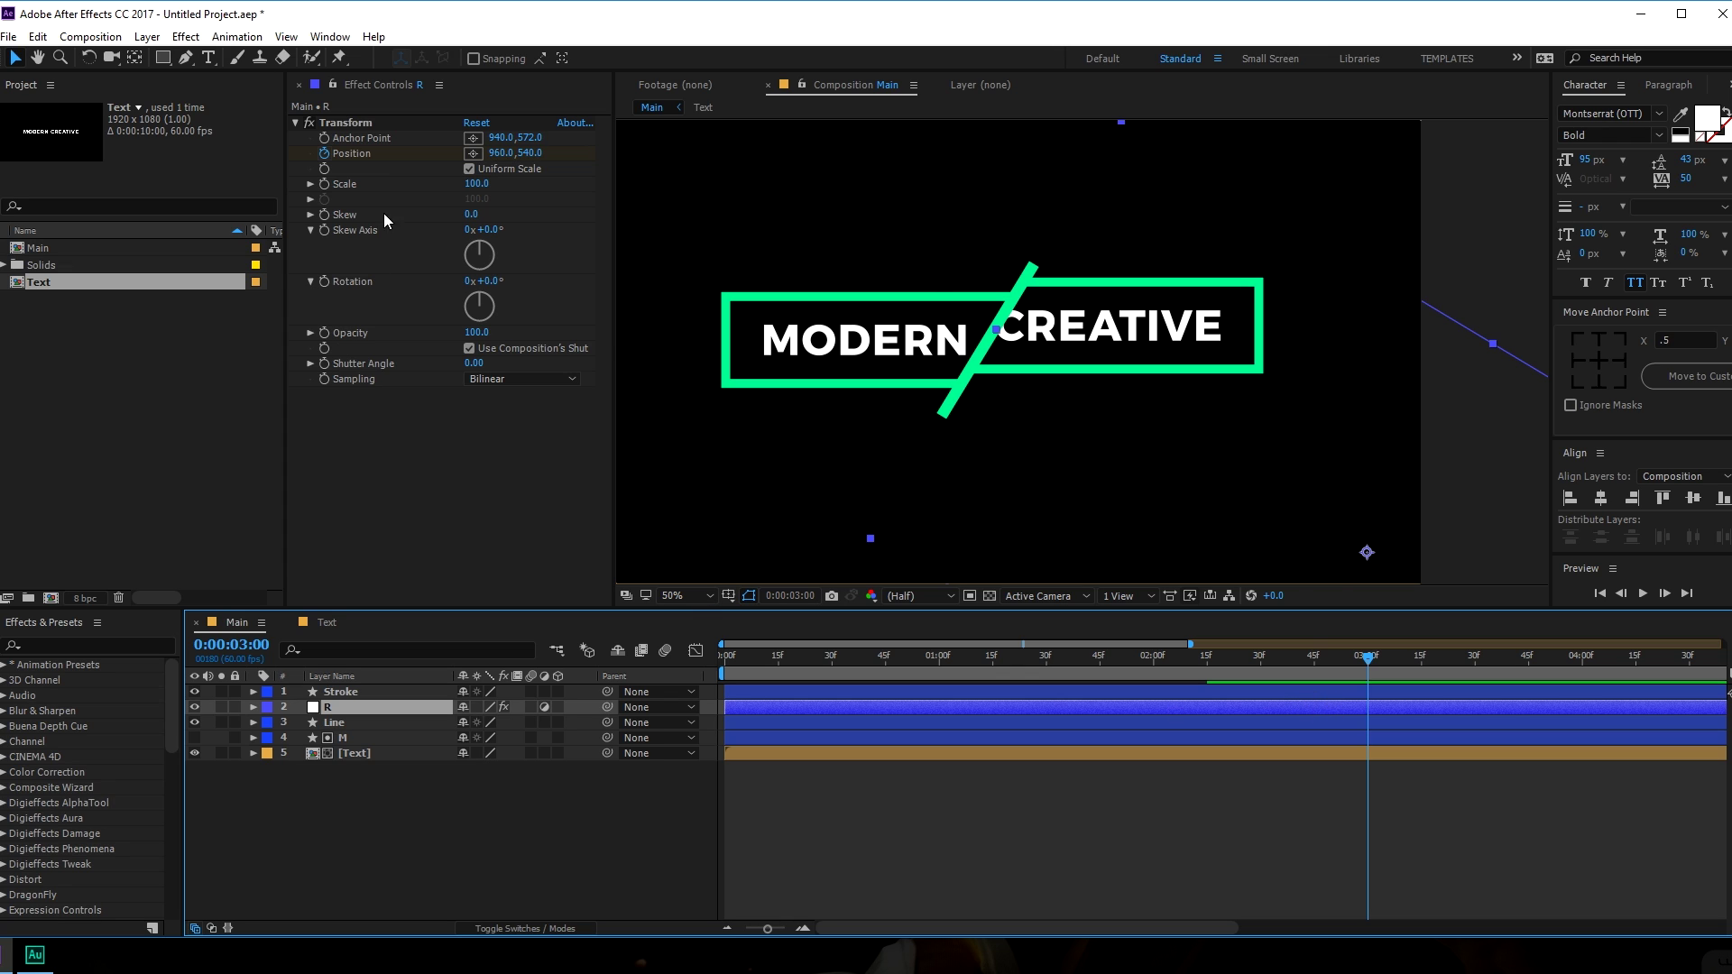
# Try to fine-tune the right half's offset at 0:00:03:00 by repositioning the Transform anchor point along the stroke.
pyautogui.click(345, 122)
pyautogui.moveTo(980, 358); pyautogui.dragTo(977, 359)
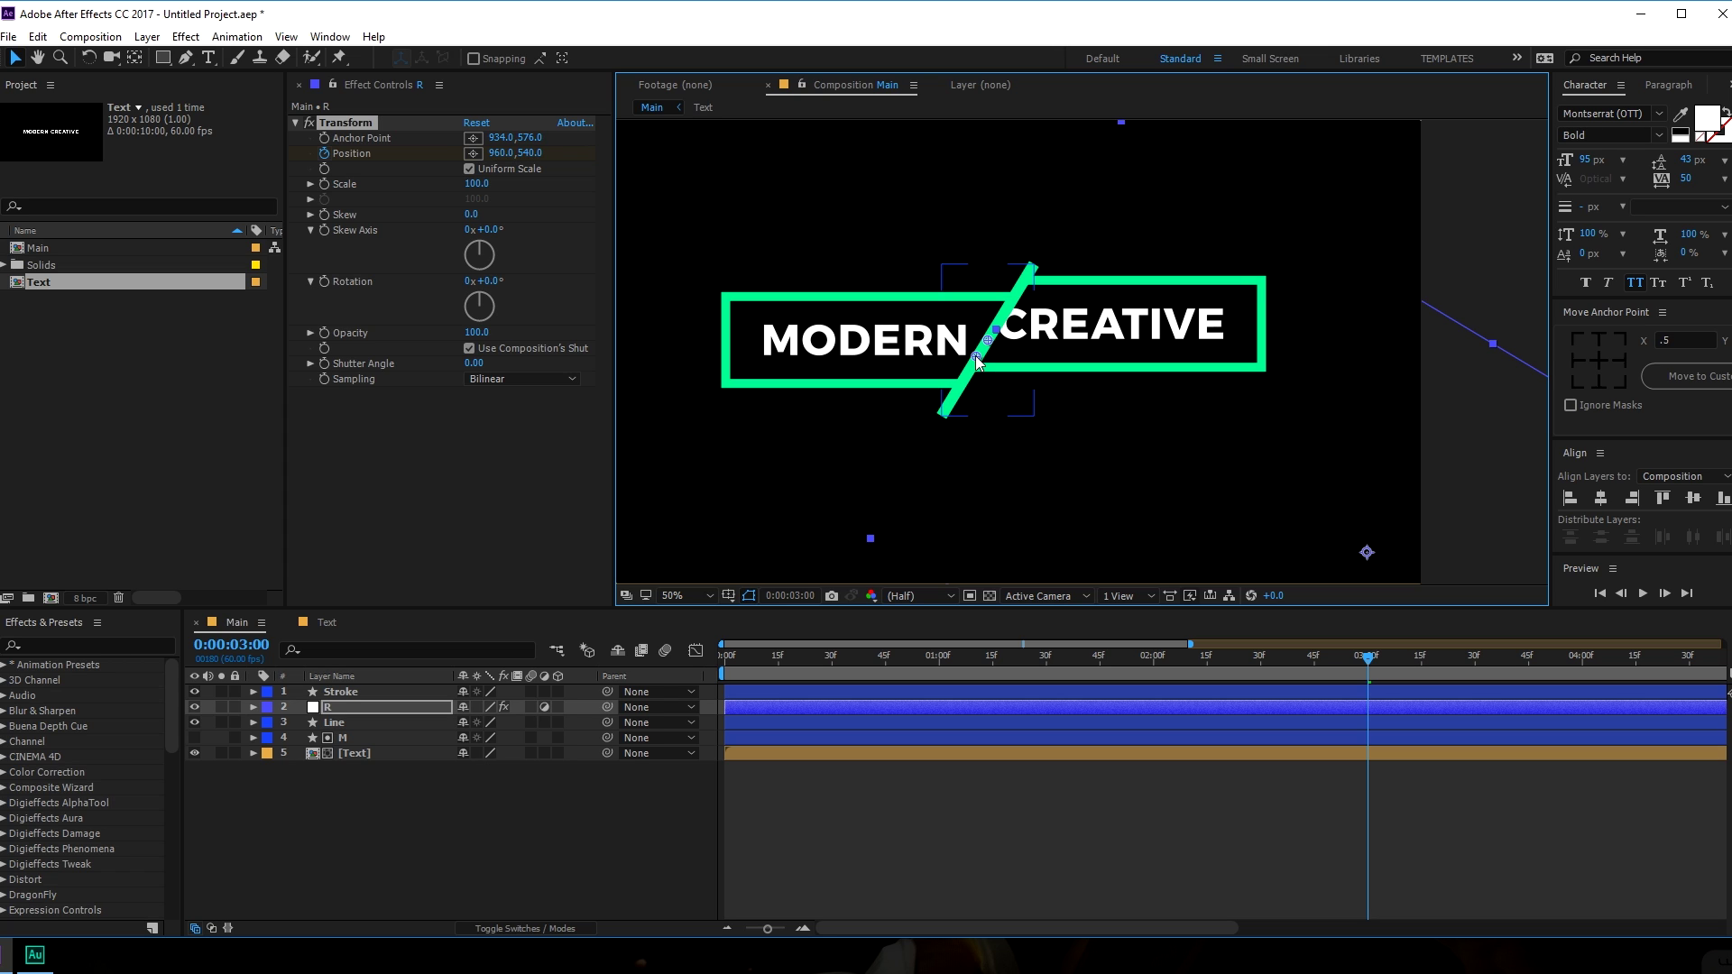
pyautogui.click(343, 712)
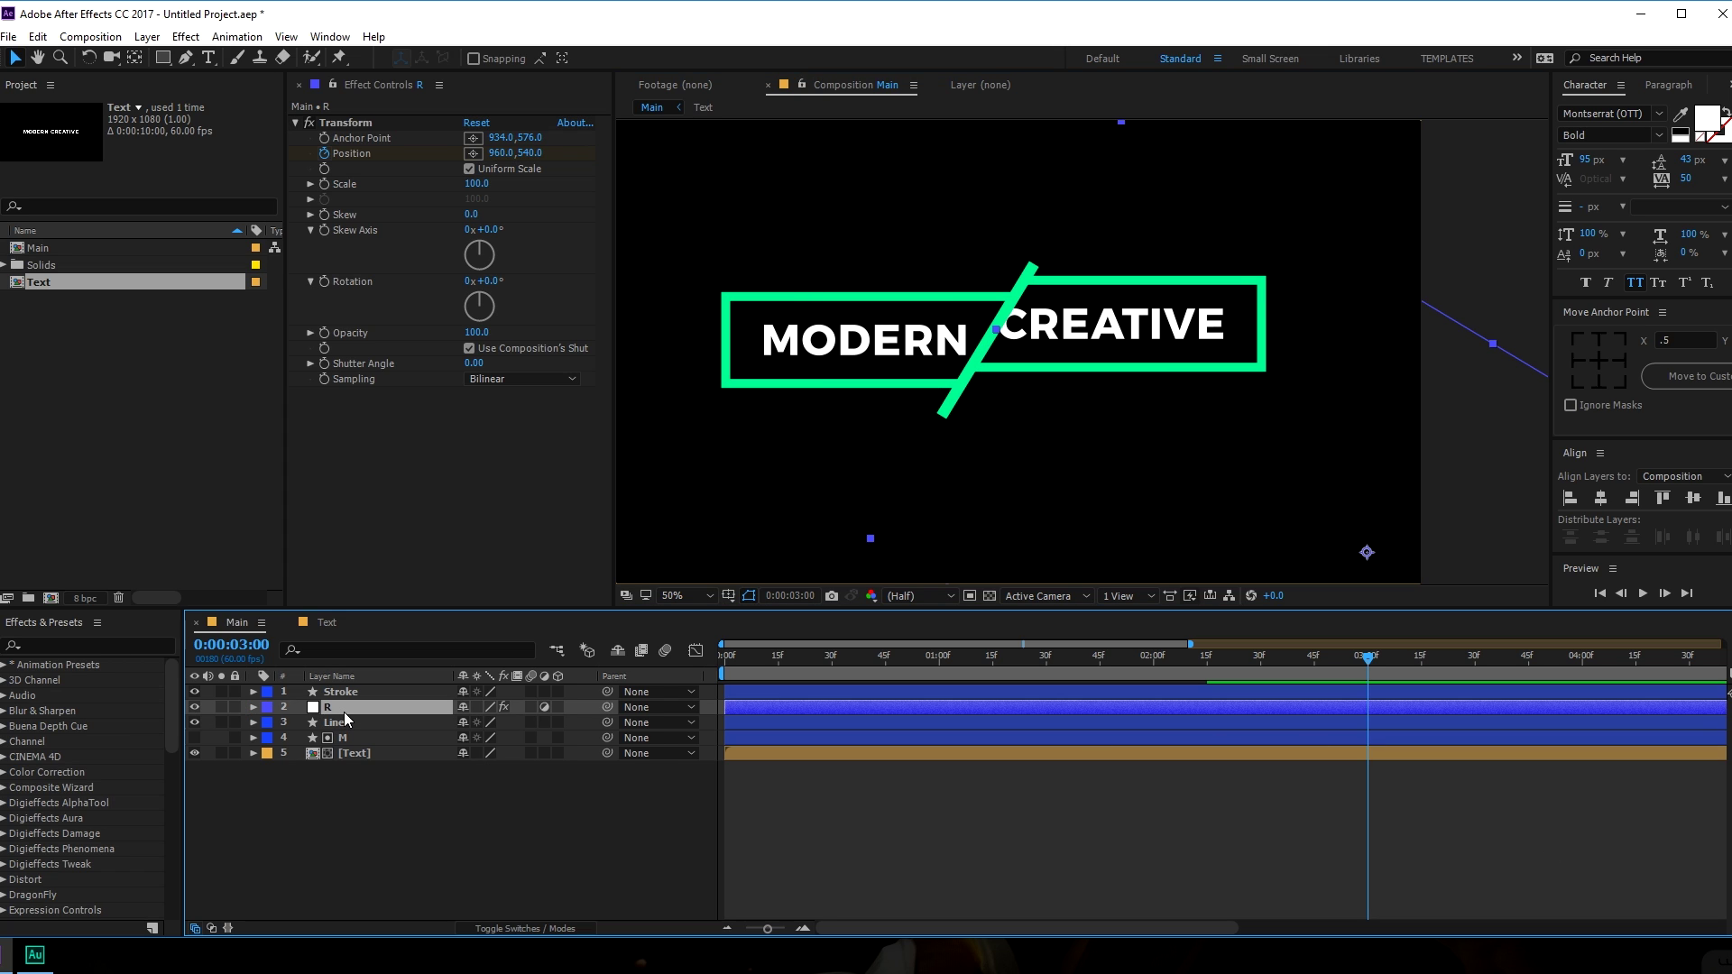
pyautogui.press('p')
pyautogui.moveTo(1213, 657); pyautogui.dragTo(1368, 677)
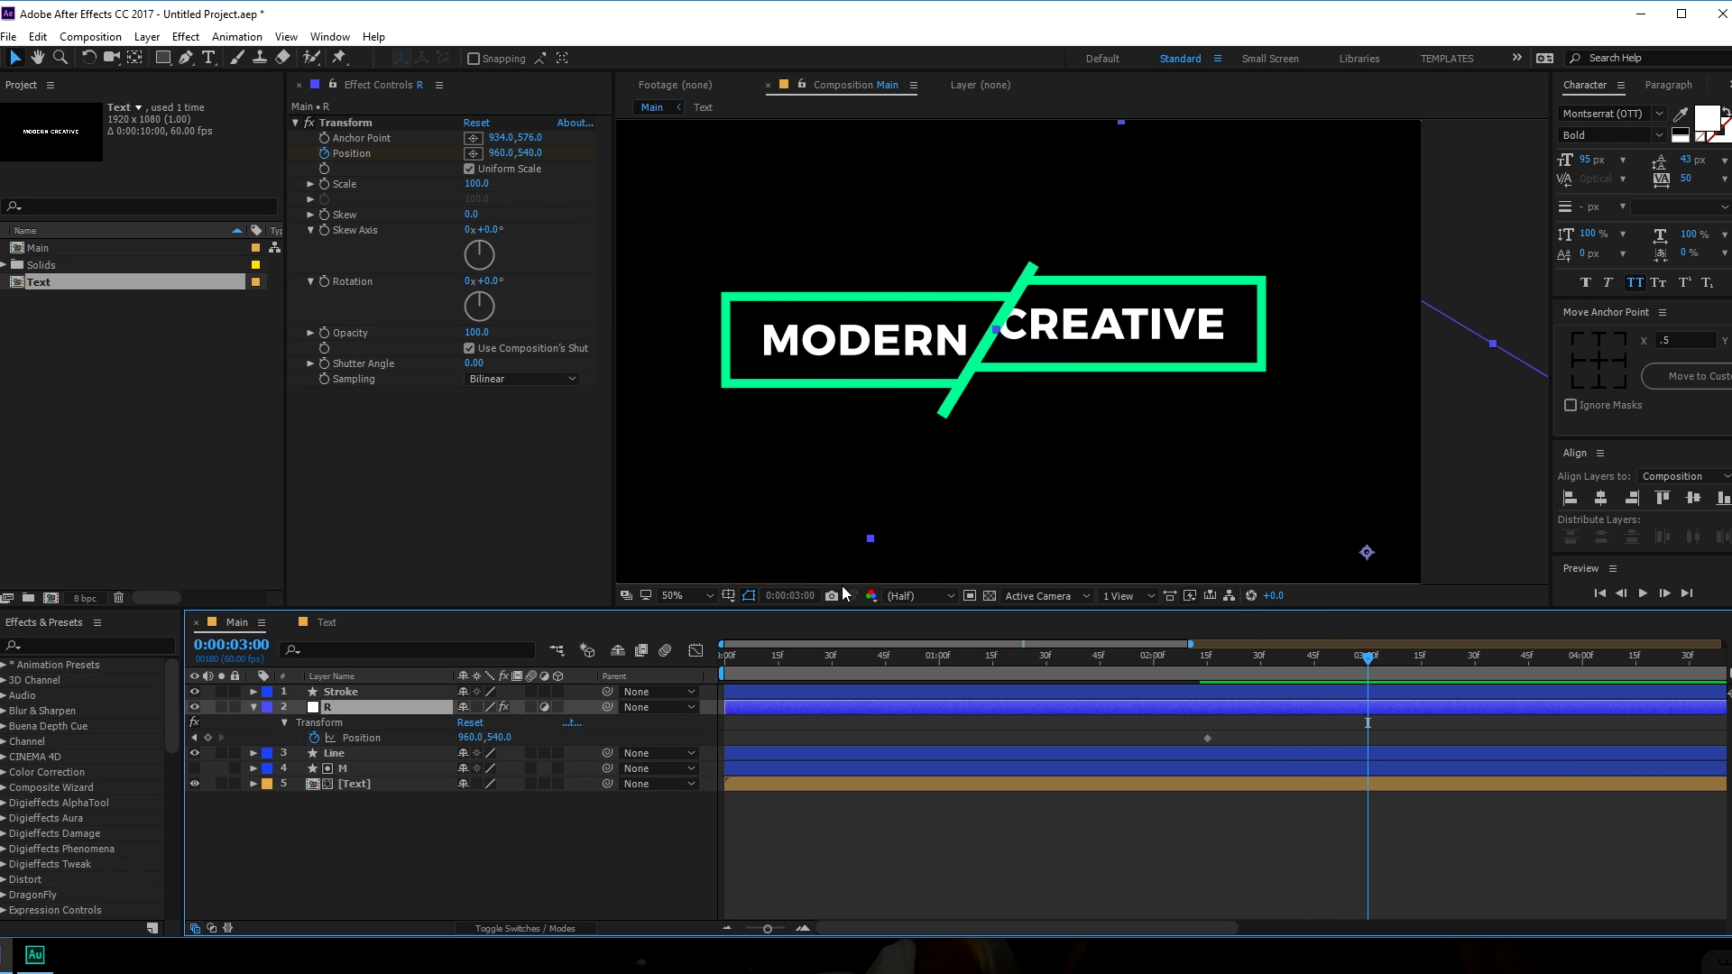
pyautogui.click(331, 124)
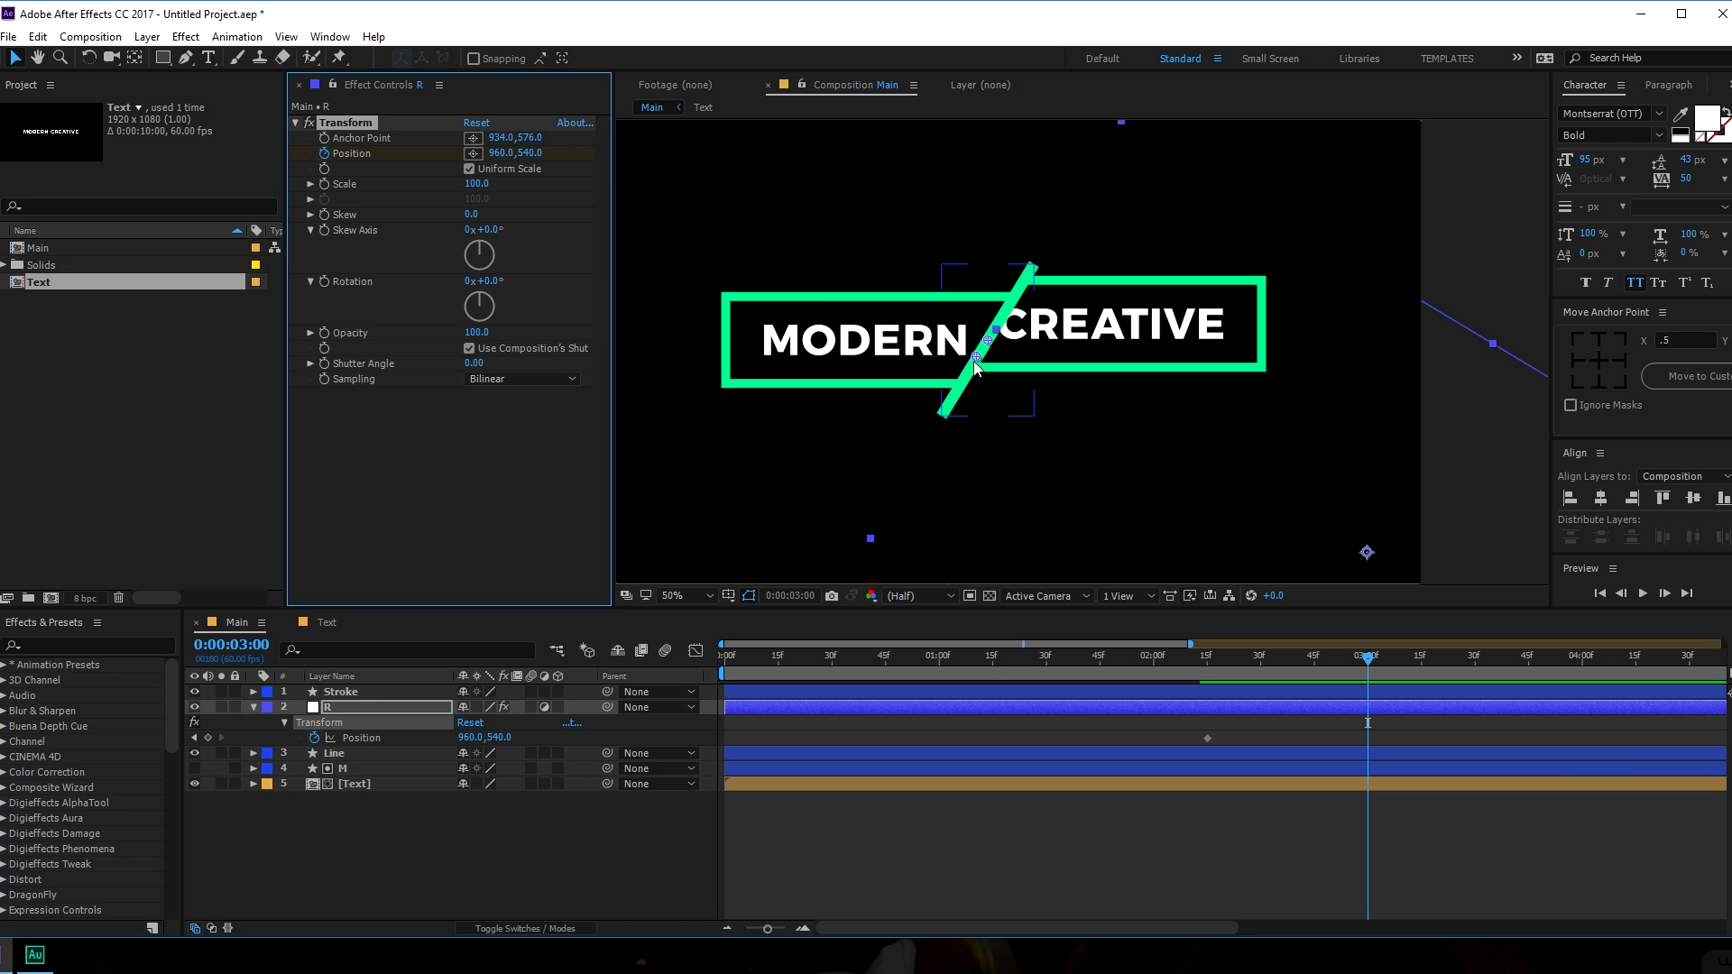
pyautogui.moveTo(977, 361); pyautogui.dragTo(983, 352)
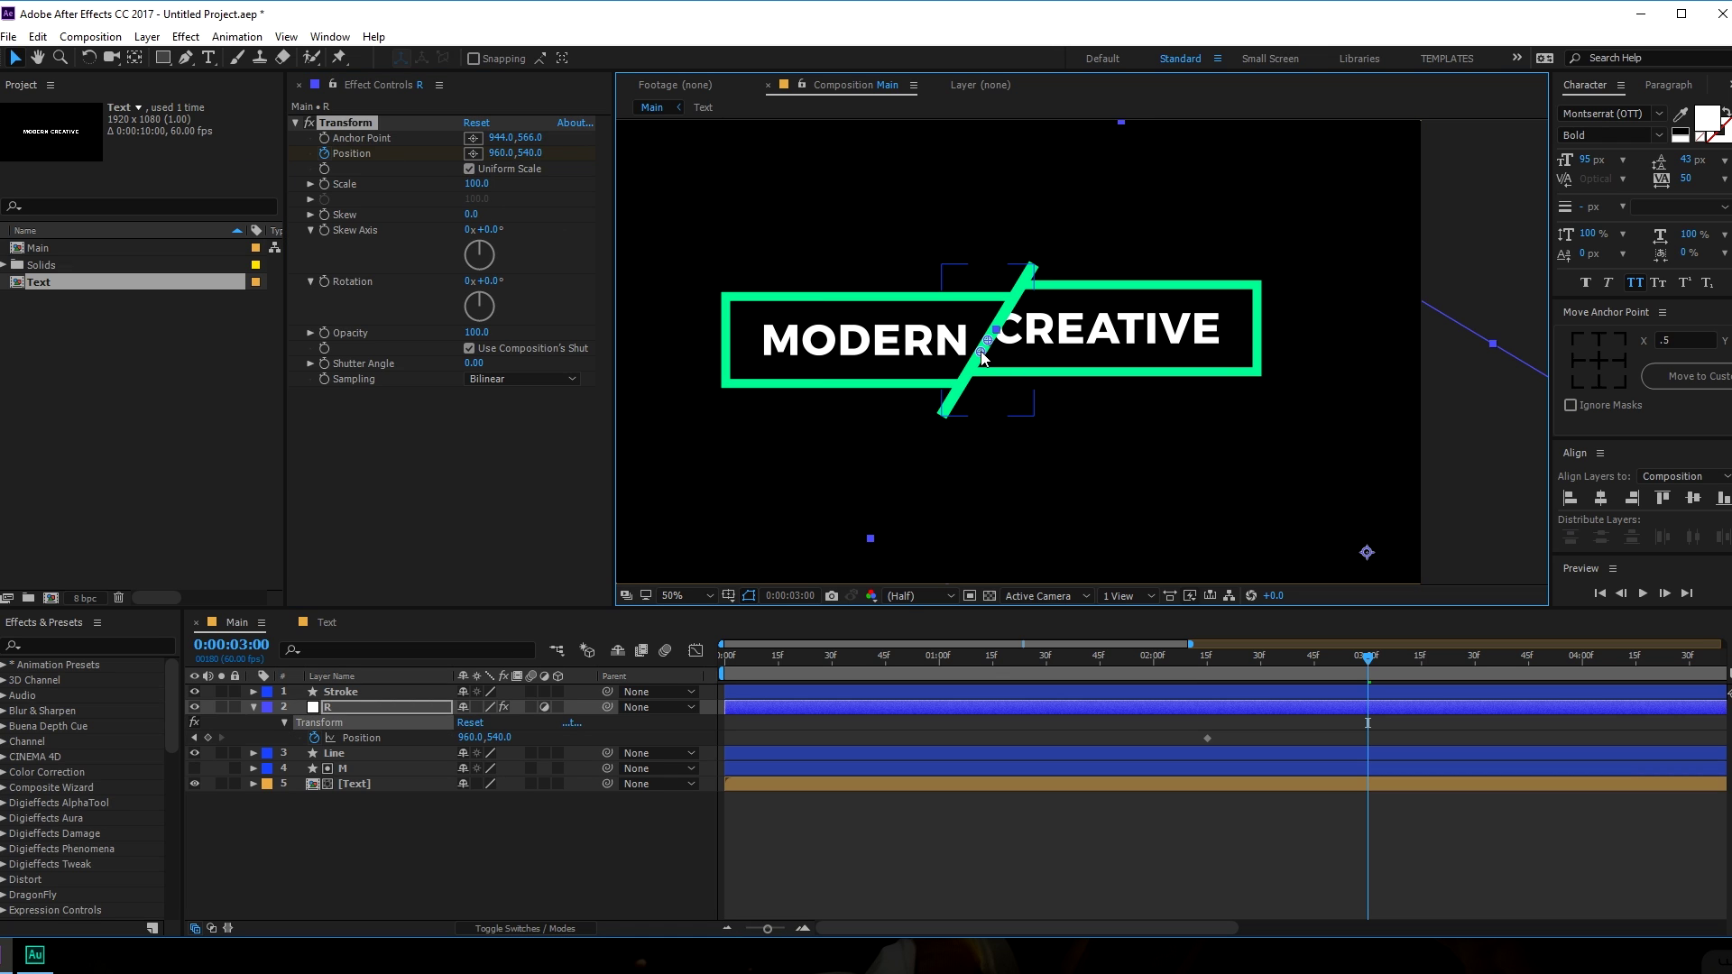
# Undo the anchor point adjustments and the reordering of the R layer.
pyautogui.hotkey('ctrl', 'z')
pyautogui.hotkey('ctrl', 'z')
pyautogui.hotkey('ctrl', 'z')
pyautogui.hotkey('ctrl', 'z')
pyautogui.hotkey('ctrl', 'z')
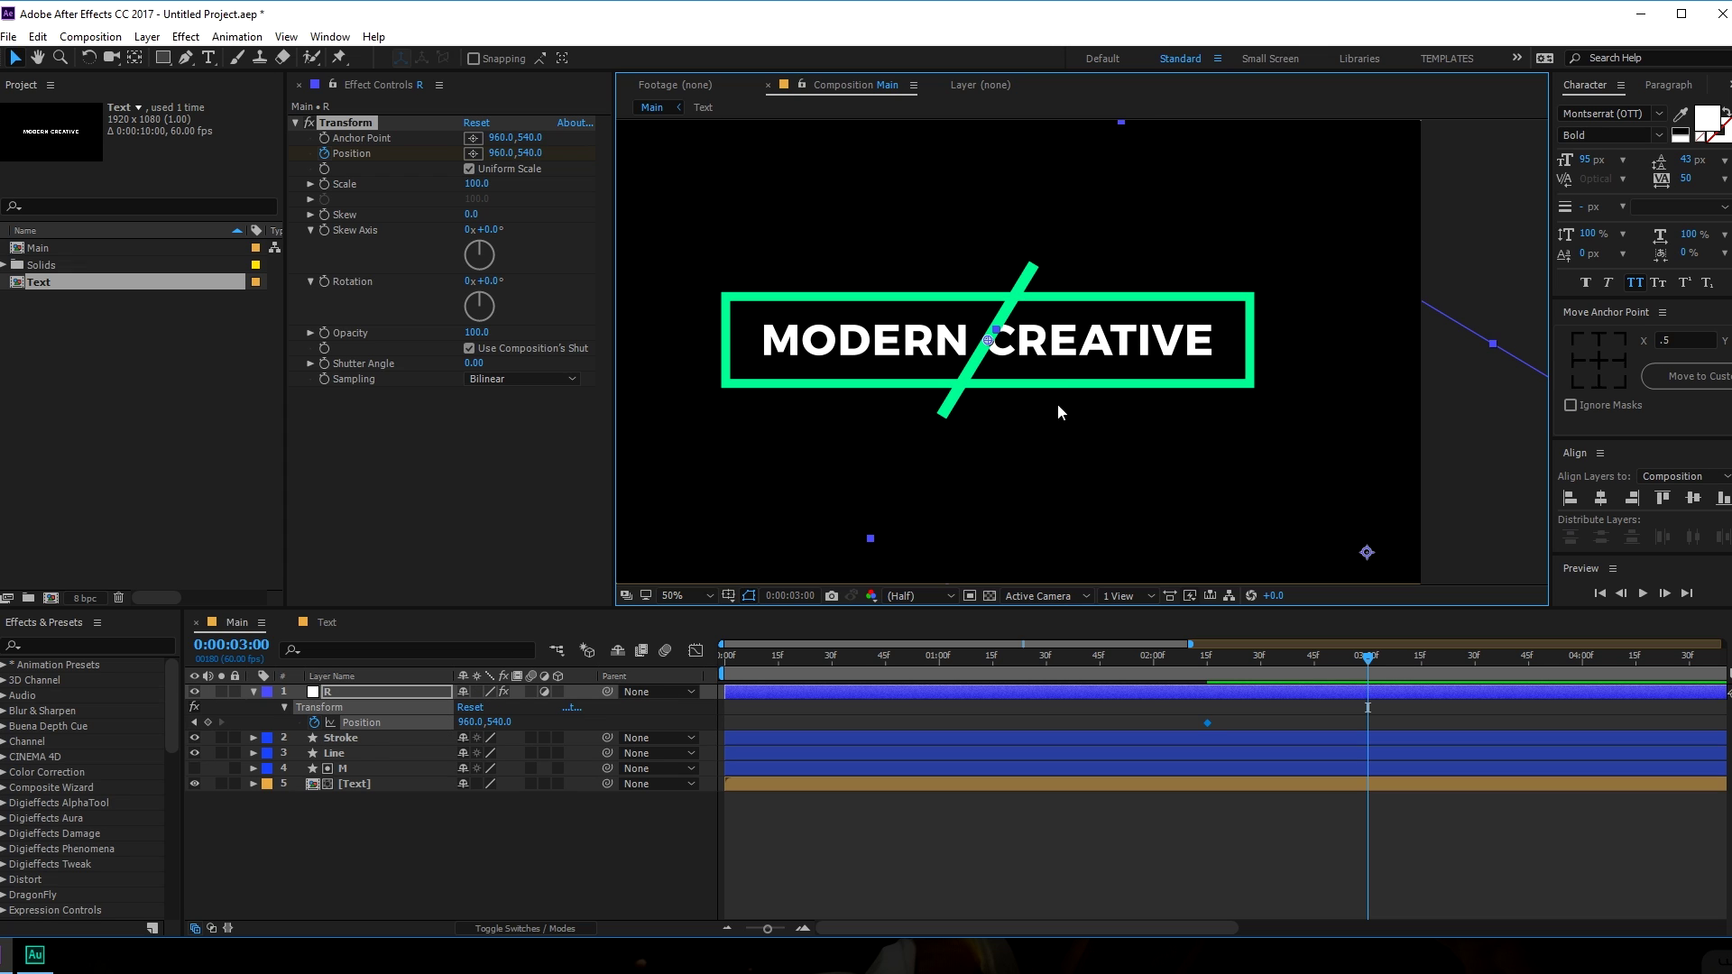
# Move R just below the Stroke layer and start keyframing its Transform effect's Anchor Point at 0:00:02:15.
pyautogui.click(255, 693)
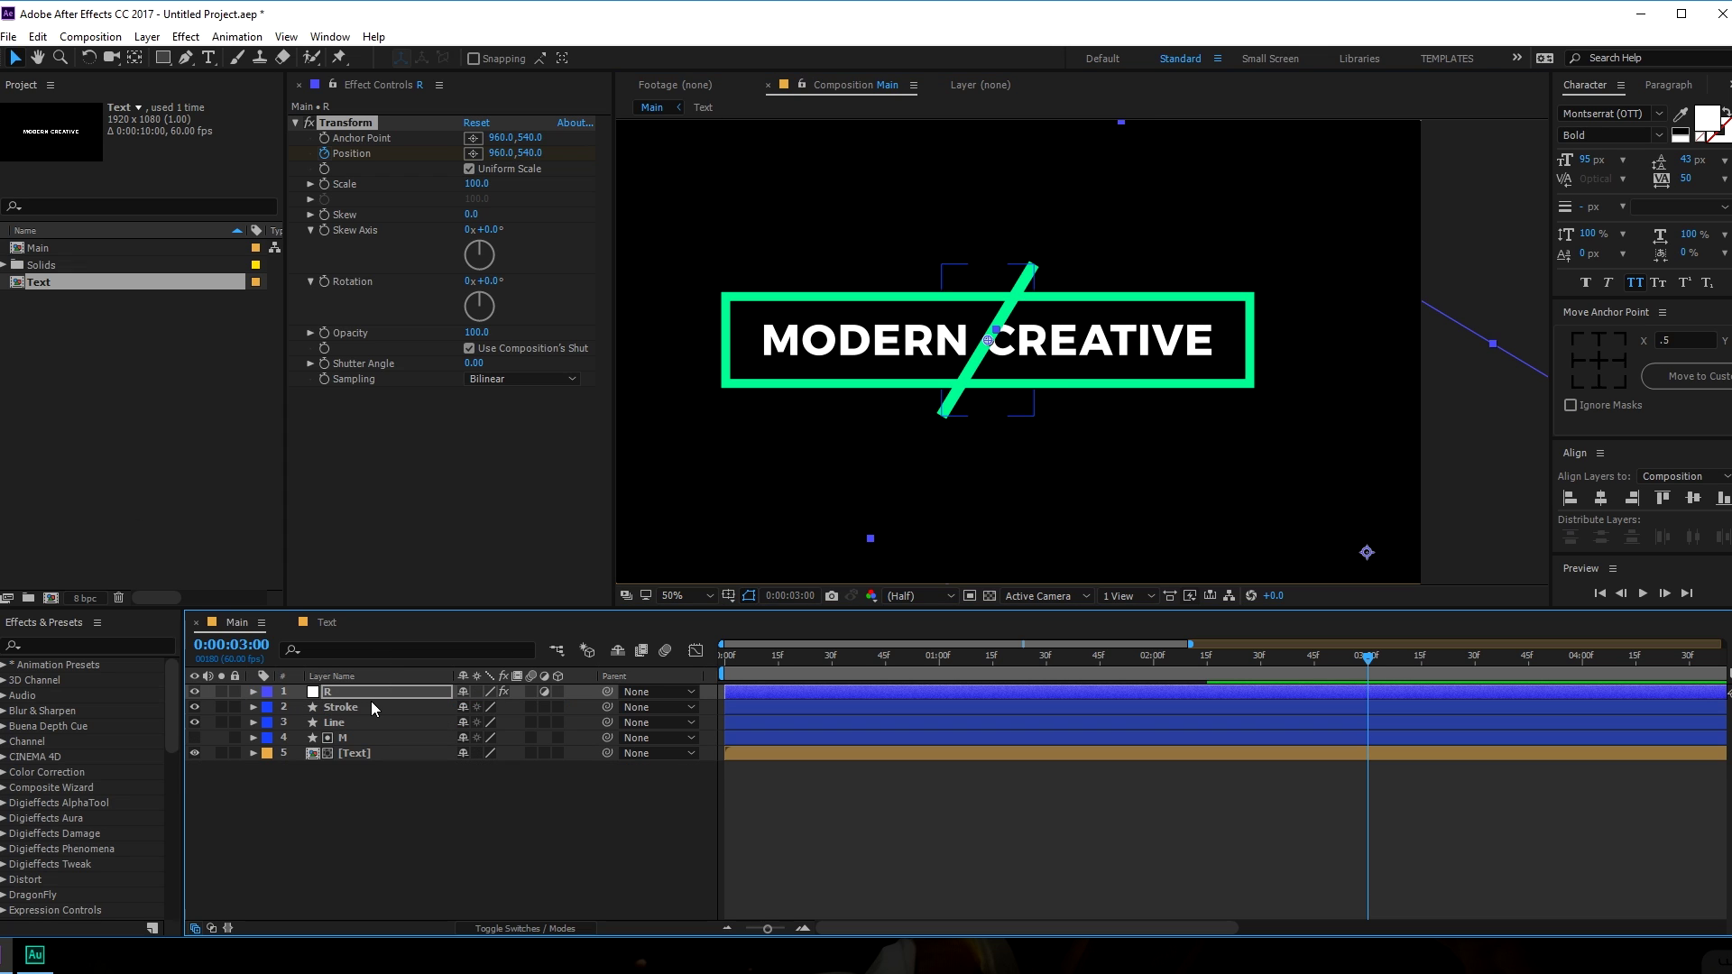
pyautogui.moveTo(346, 693)
pyautogui.mouseDown()
pyautogui.moveTo(350, 718)
pyautogui.moveTo(328, 707)
pyautogui.mouseUp()
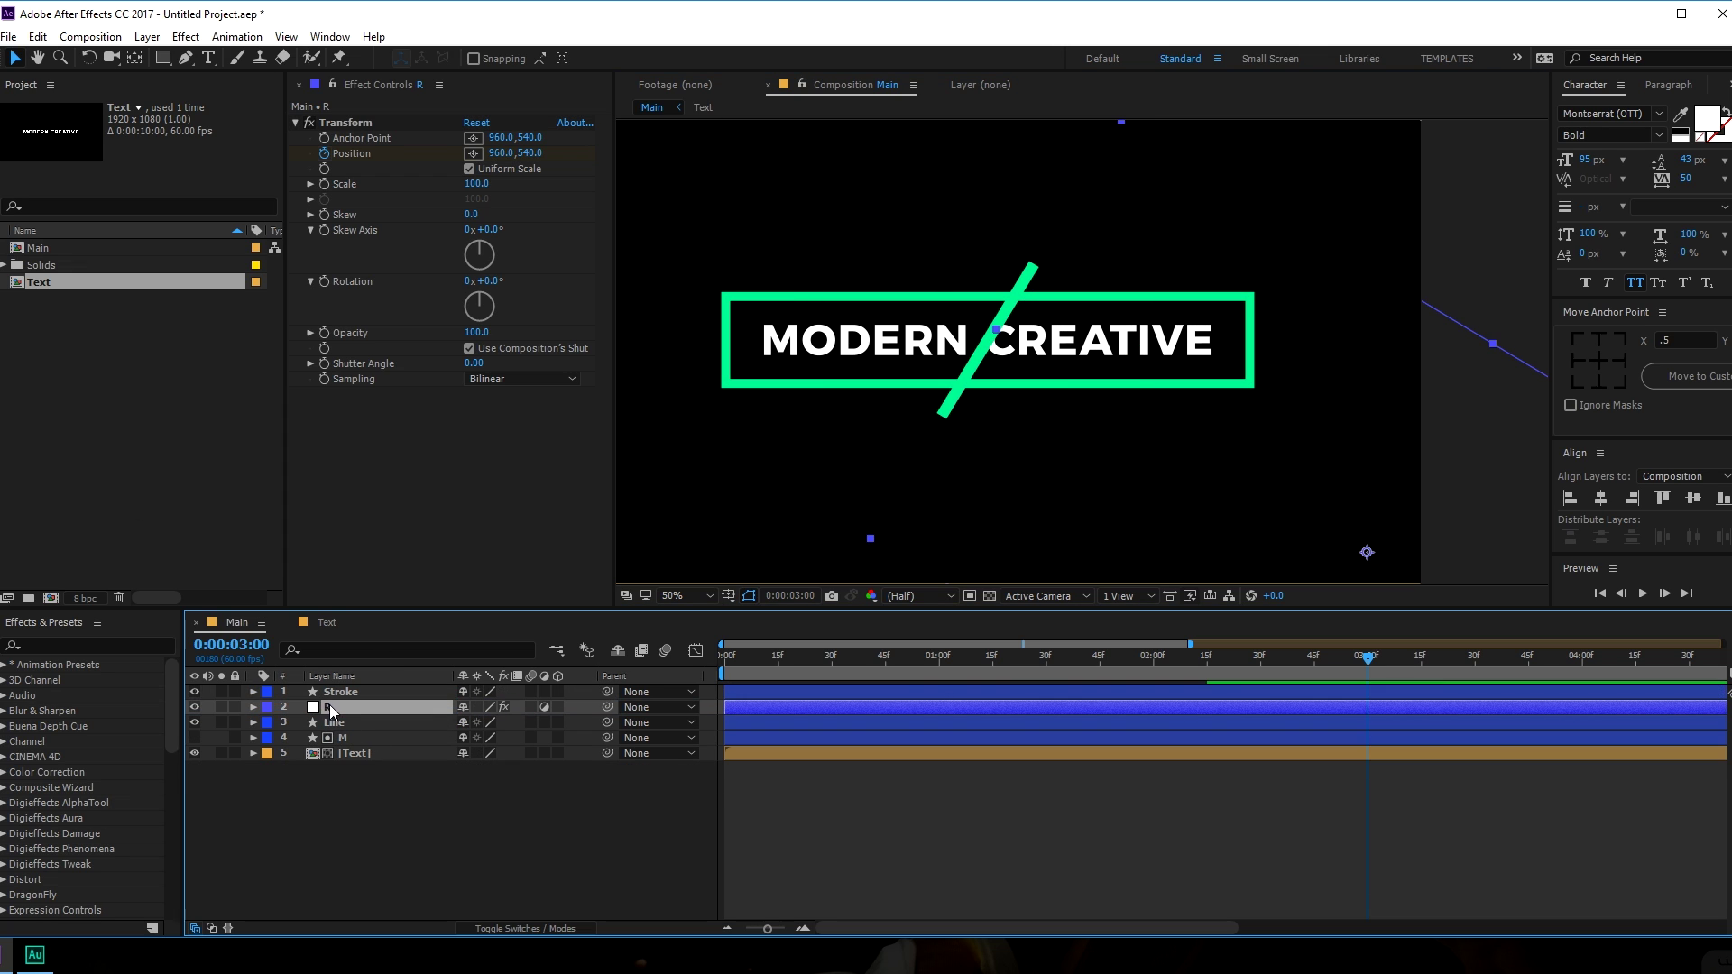
pyautogui.moveTo(1301, 663); pyautogui.dragTo(1207, 668)
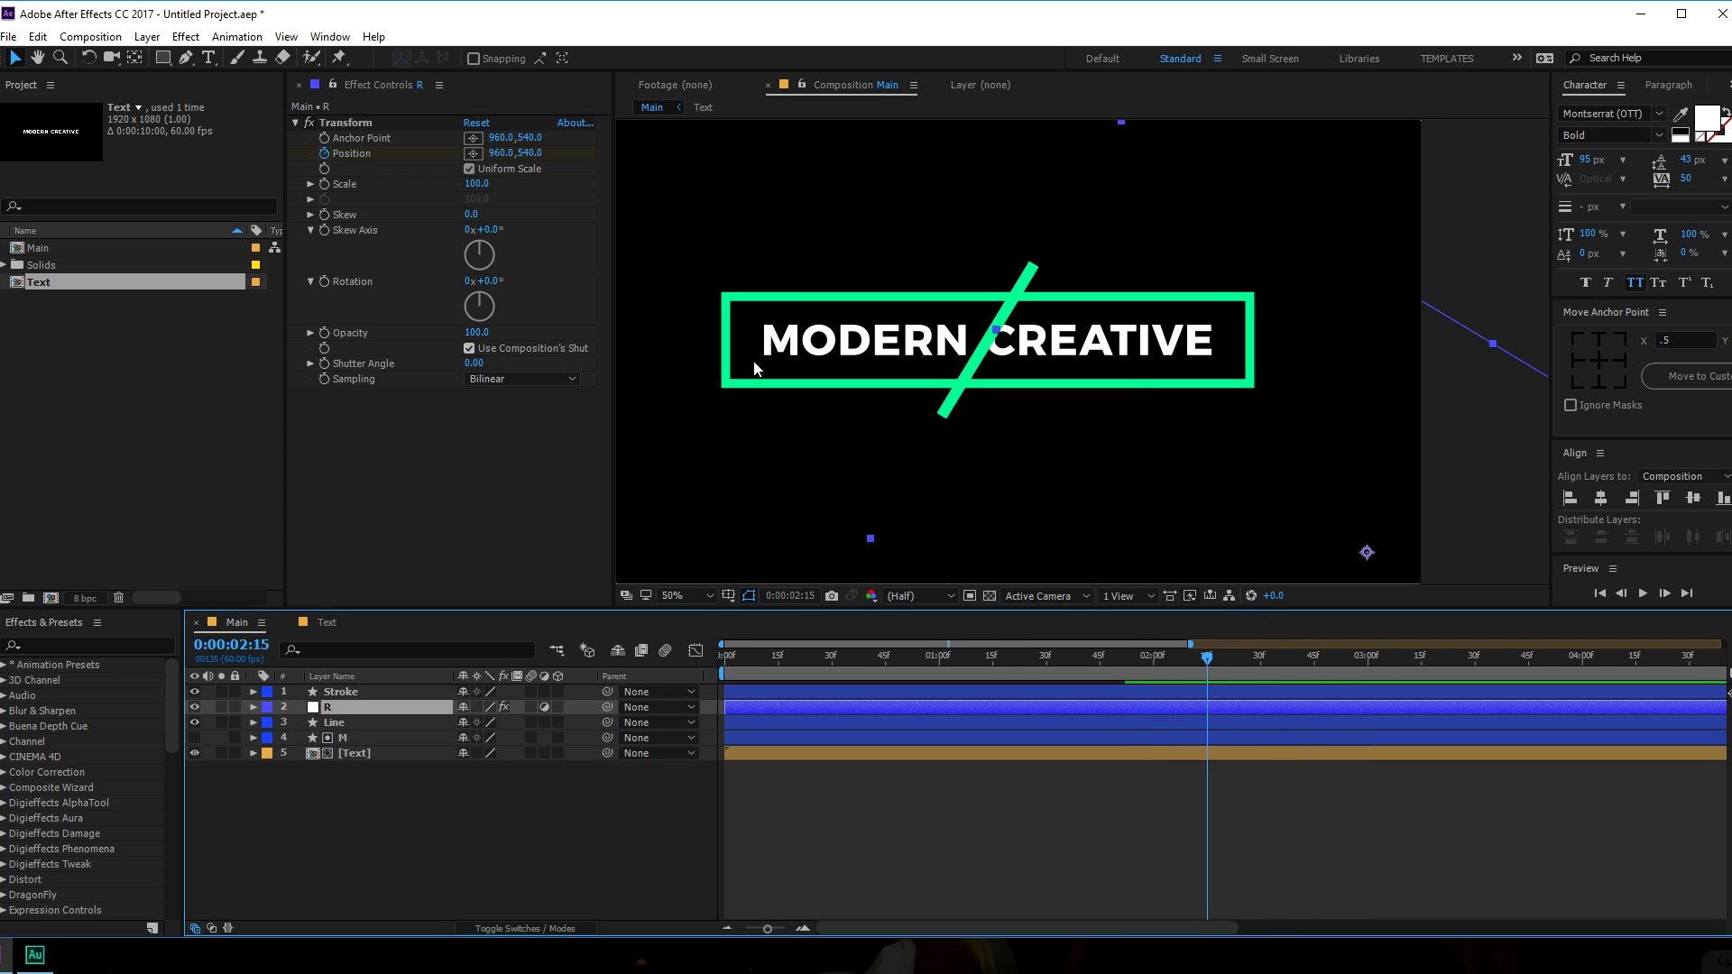
pyautogui.click(331, 145)
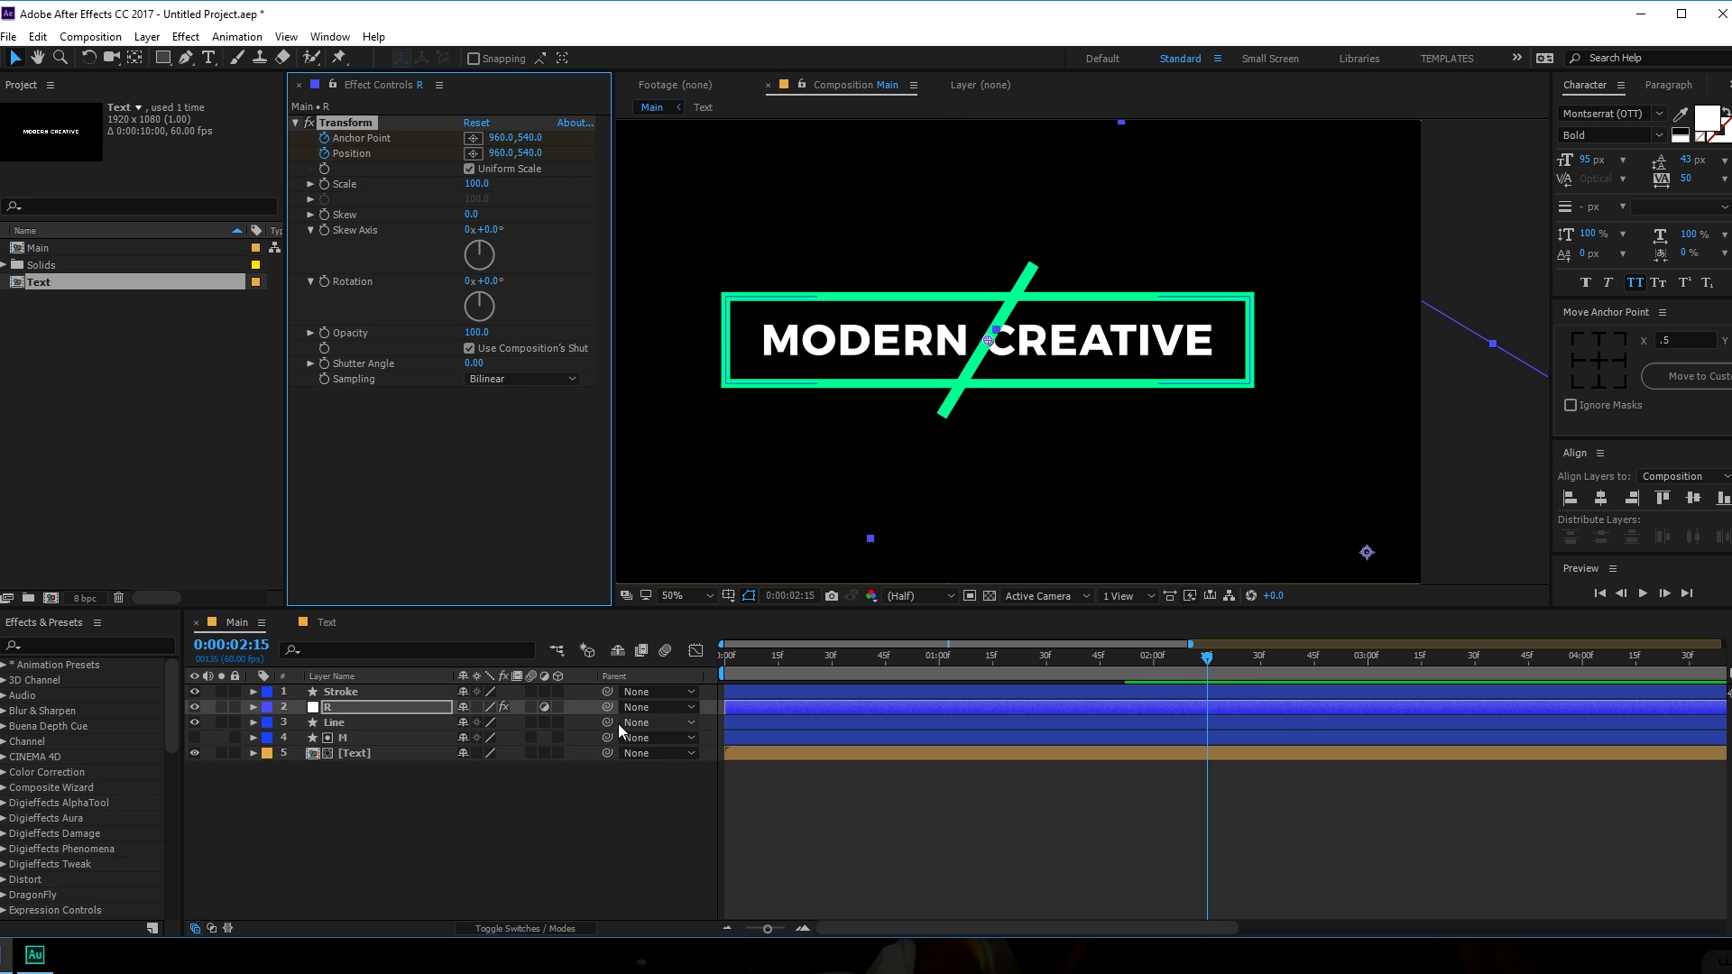
# At 0:00:03:00, move the Anchor Point of R's Transform effect to 932, 583 so the right half slides up along the stroke.
pyautogui.press('u')
pyautogui.click(1224, 662)
pyautogui.moveTo(1234, 672); pyautogui.dragTo(1366, 685)
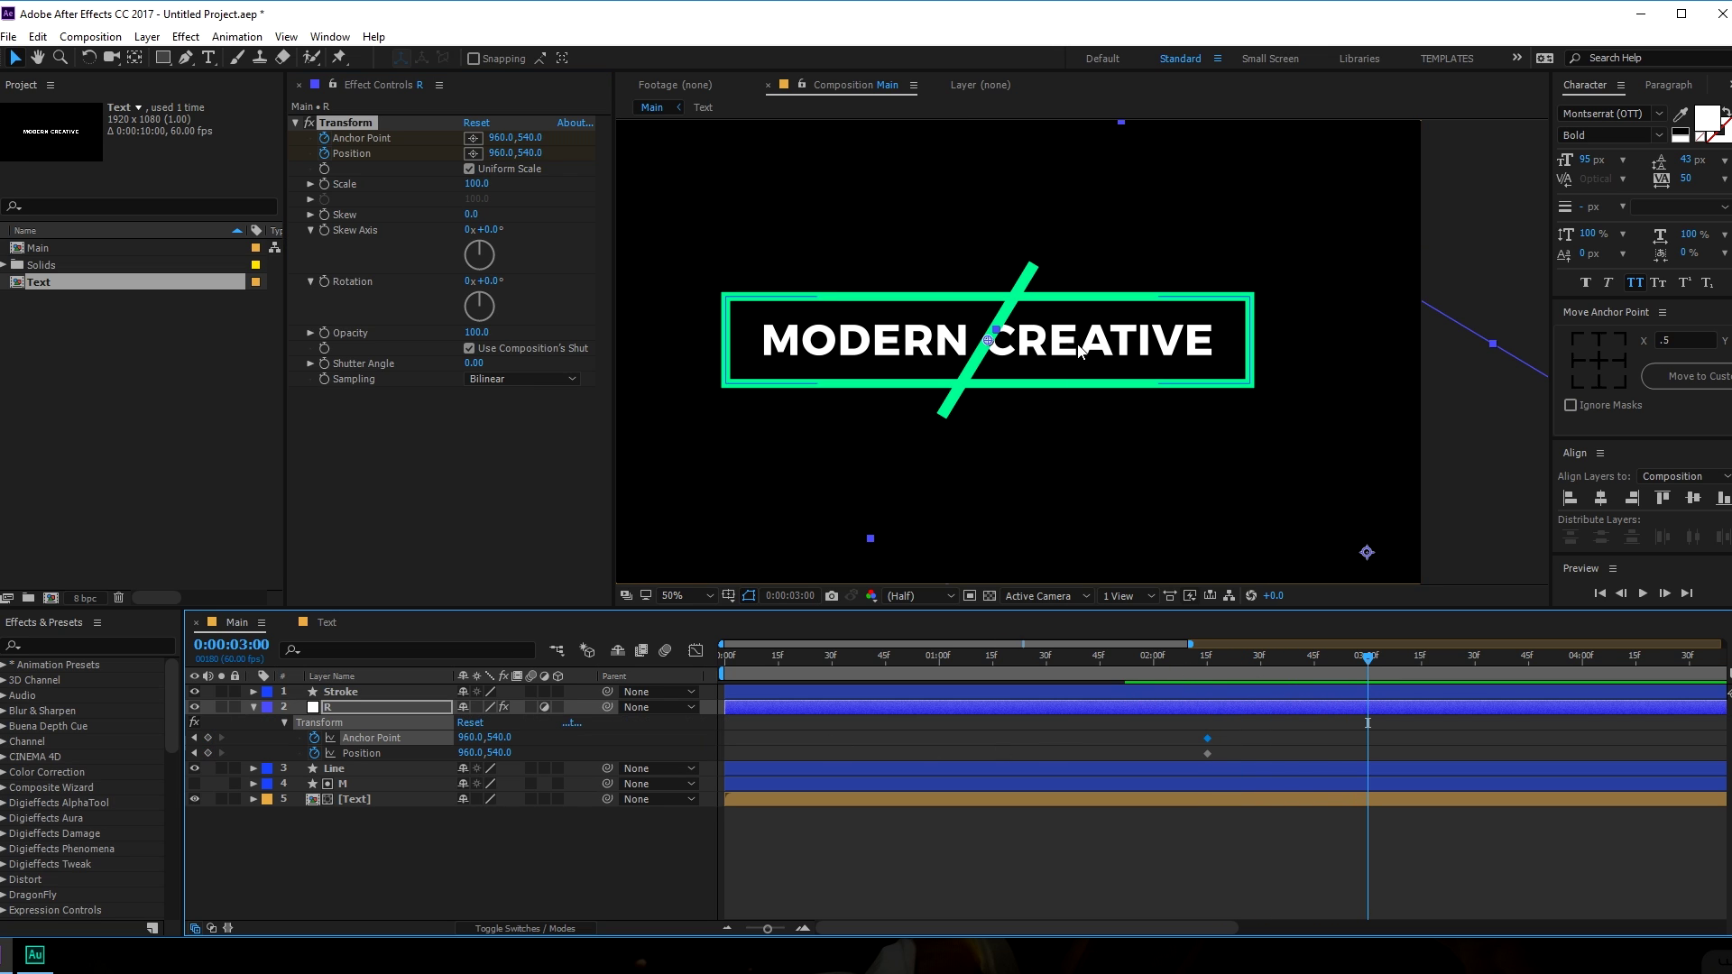
pyautogui.moveTo(989, 344); pyautogui.dragTo(971, 361)
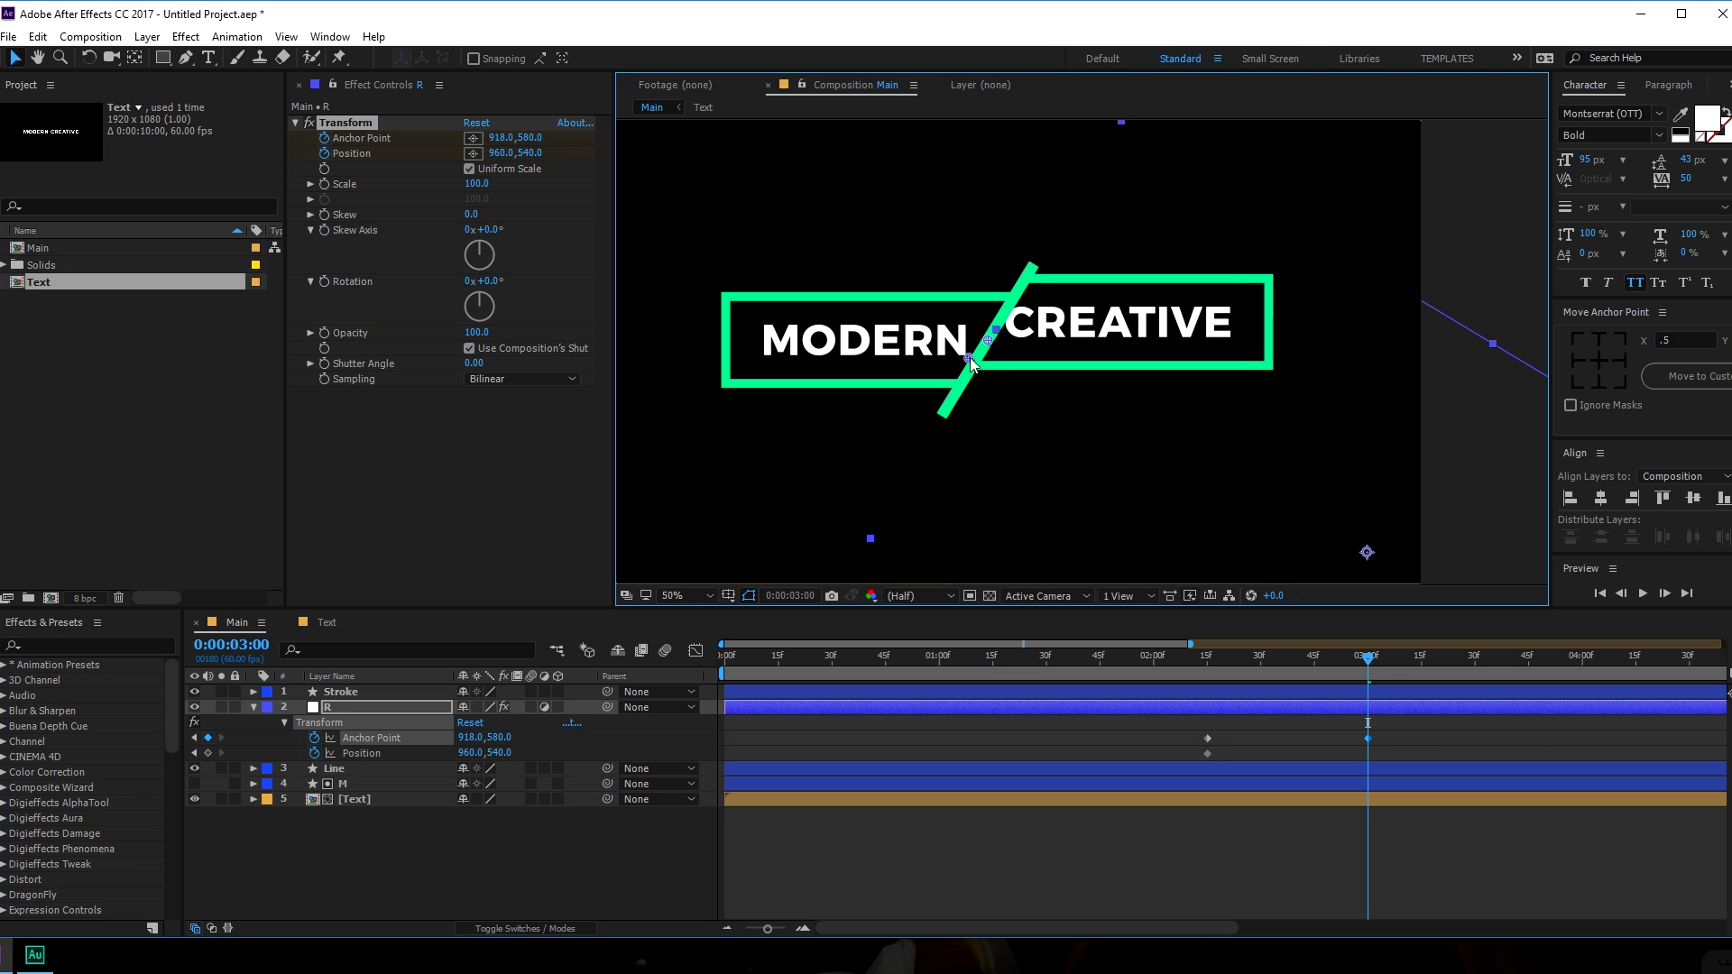
pyautogui.moveTo(1214, 662); pyautogui.dragTo(1368, 664)
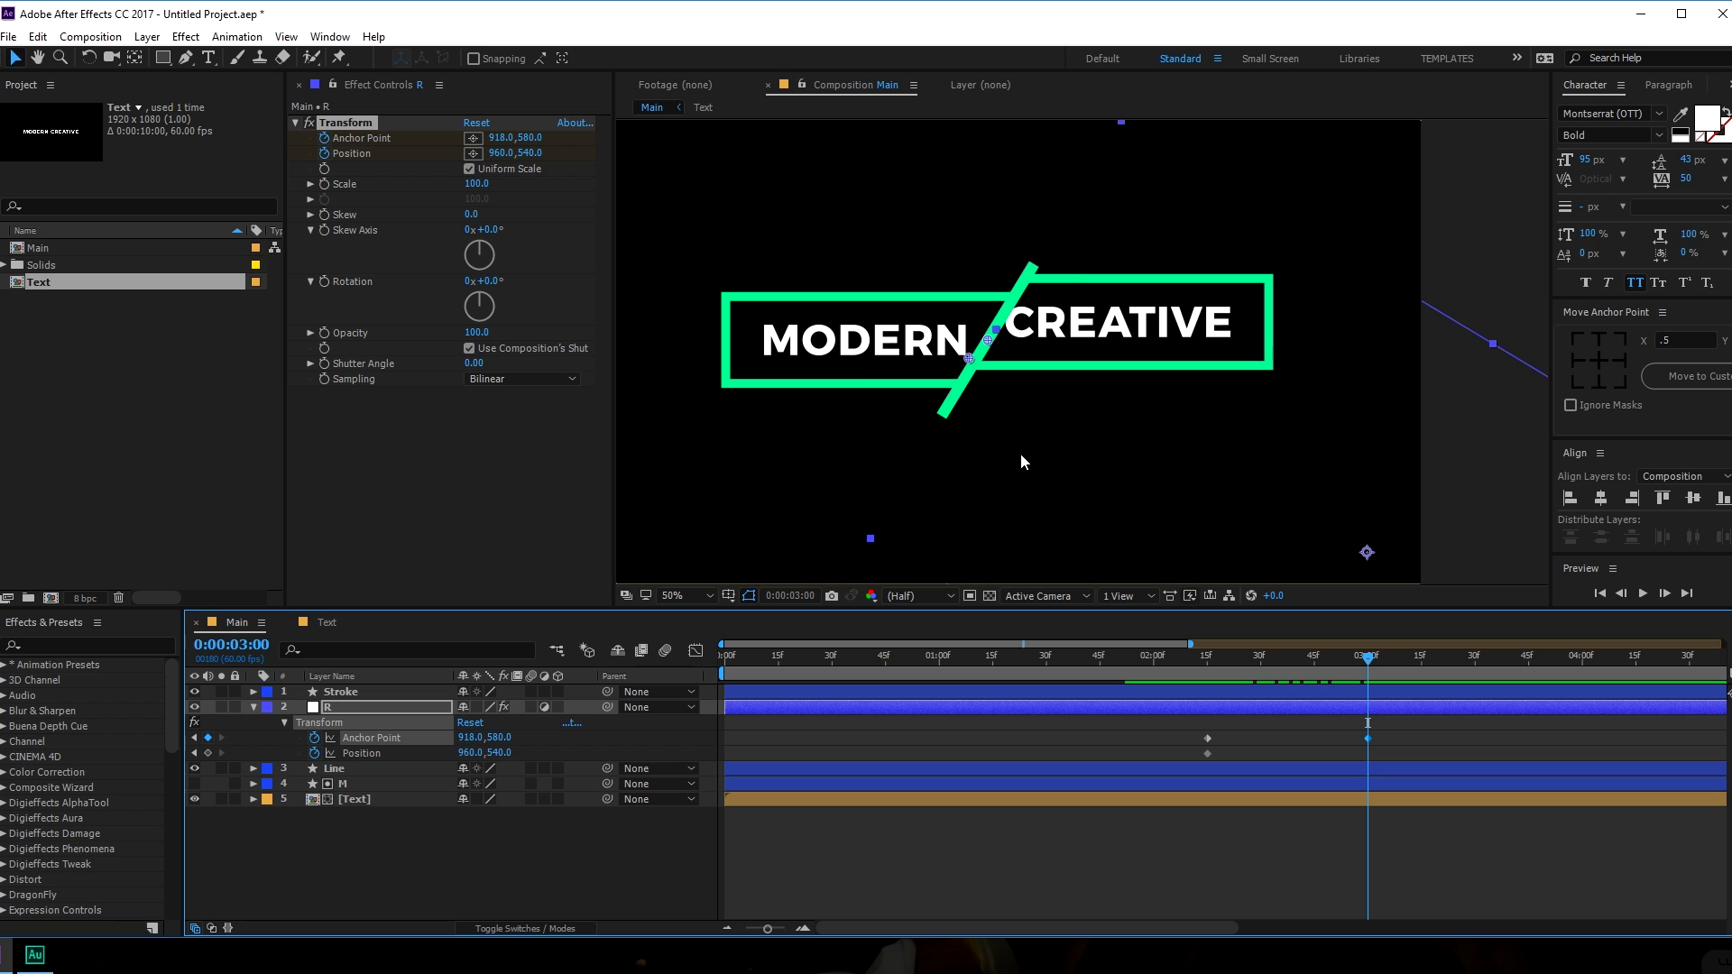
pyautogui.press('.')
pyautogui.moveTo(857, 365); pyautogui.dragTo(870, 370)
pyautogui.moveTo(1353, 653); pyautogui.dragTo(1306, 637)
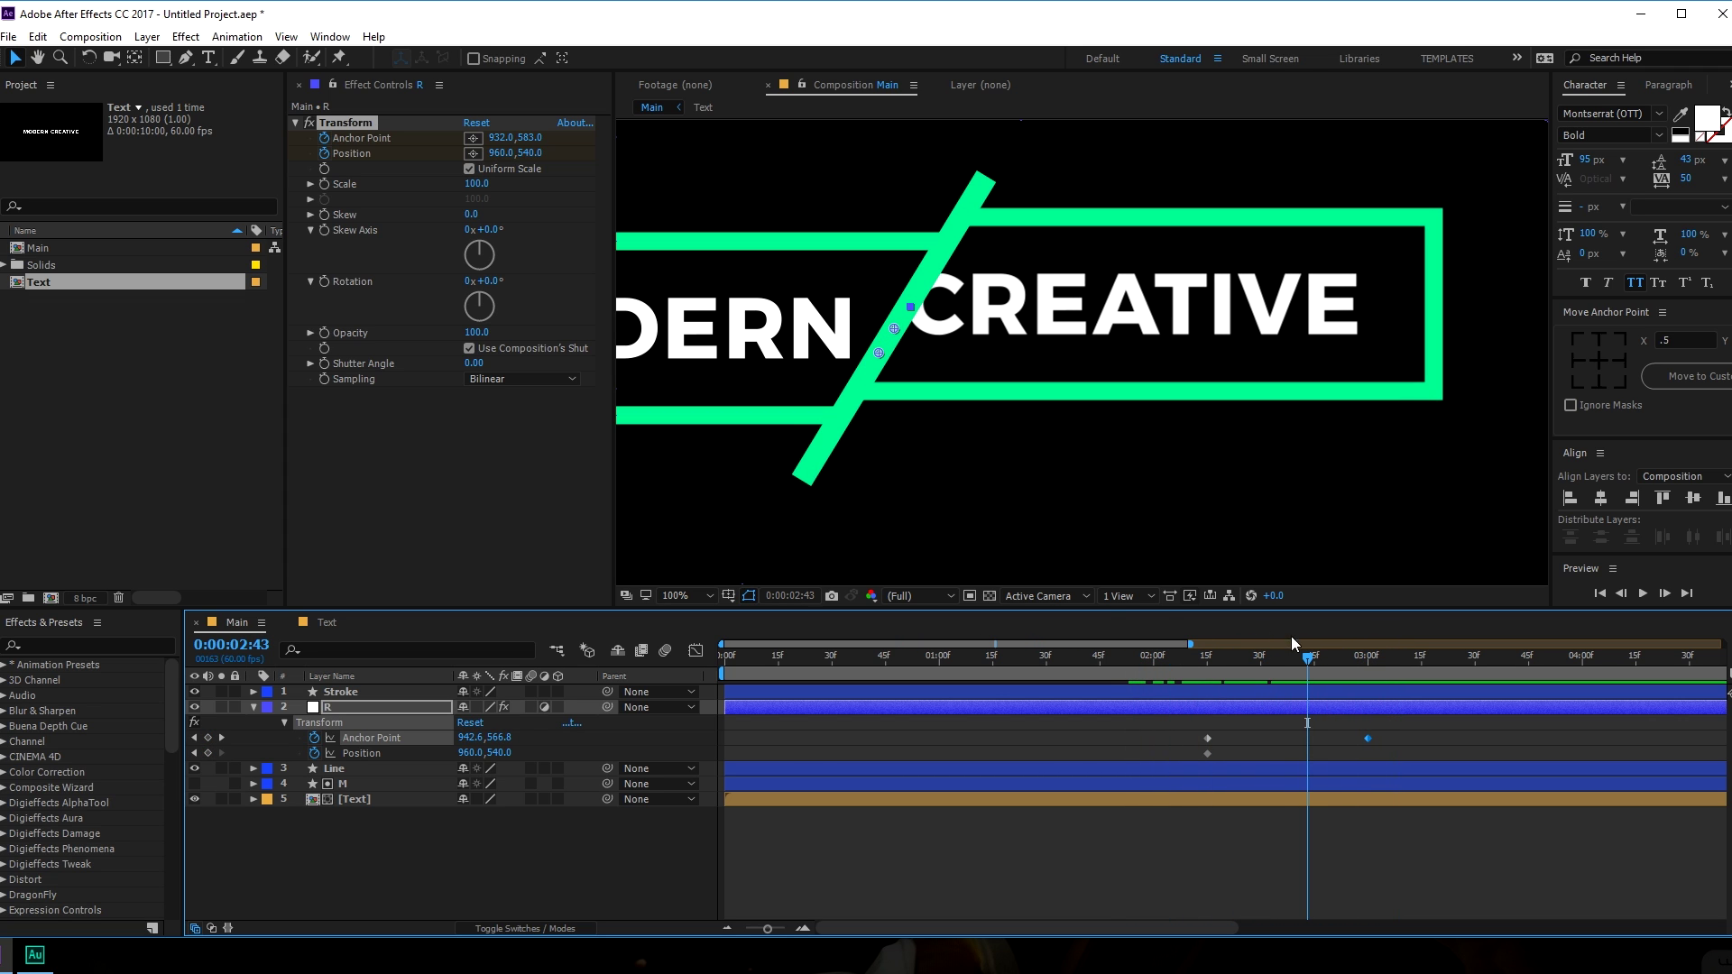
pyautogui.moveTo(749, 406); pyautogui.dragTo(907, 393)
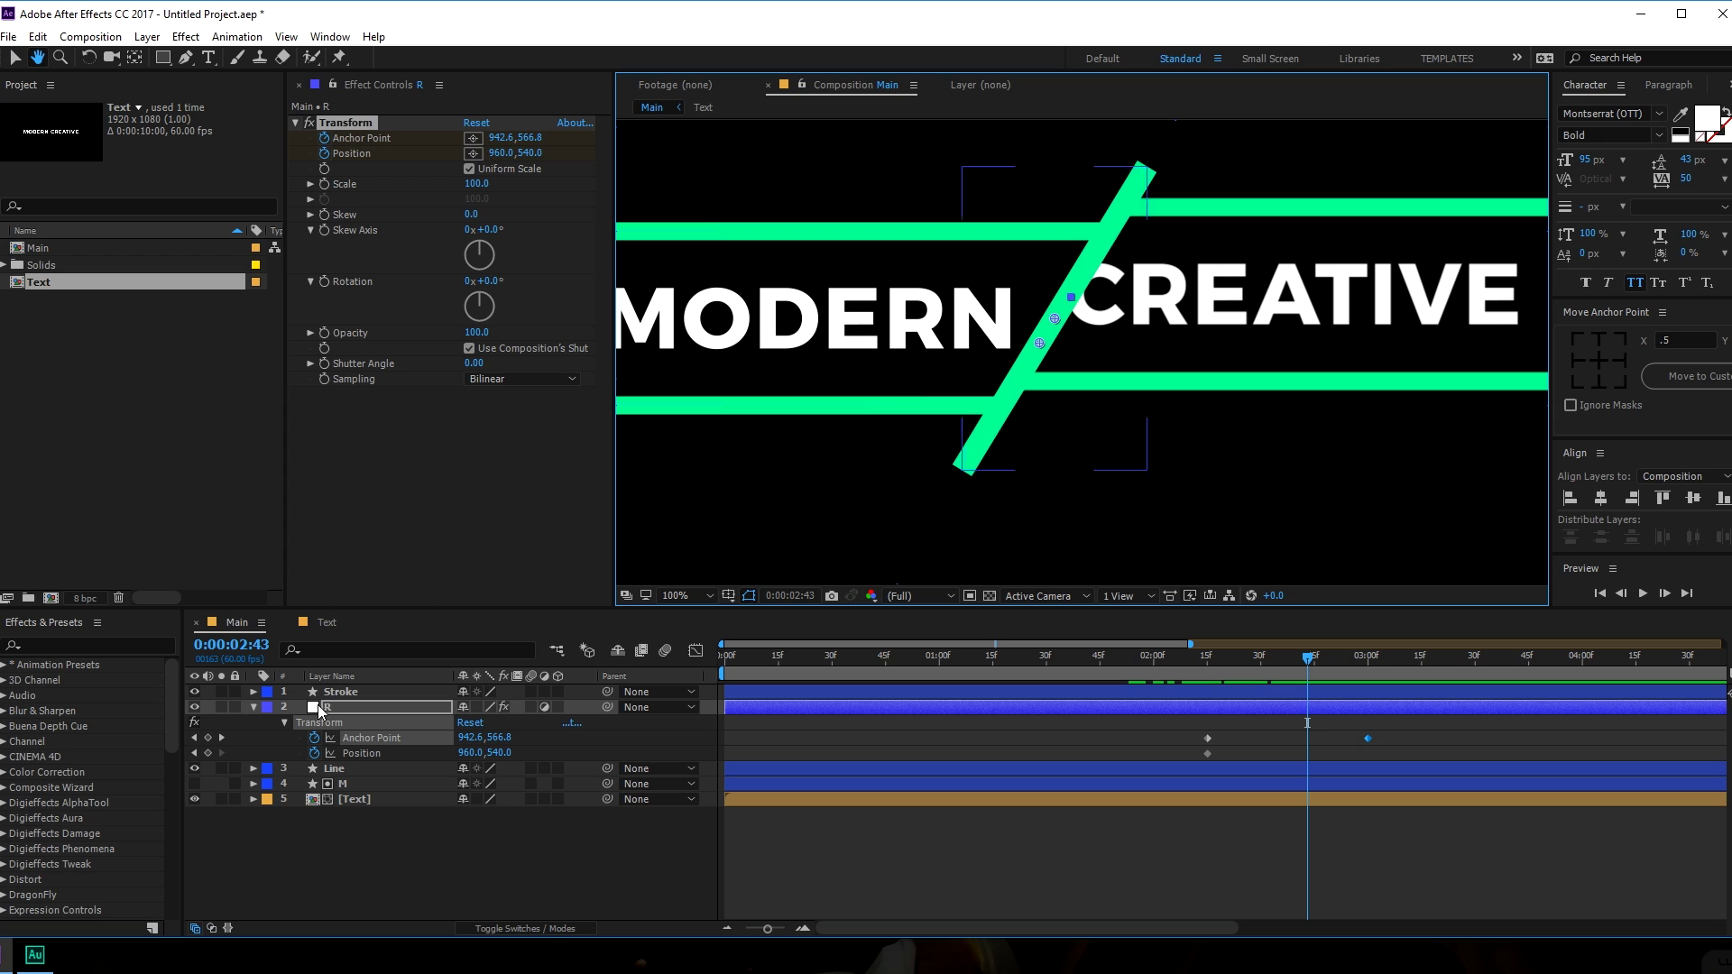
# Duplicate the R adjustment layer and move the copy over the left half of the title, edge against the stroke.
pyautogui.click(254, 707)
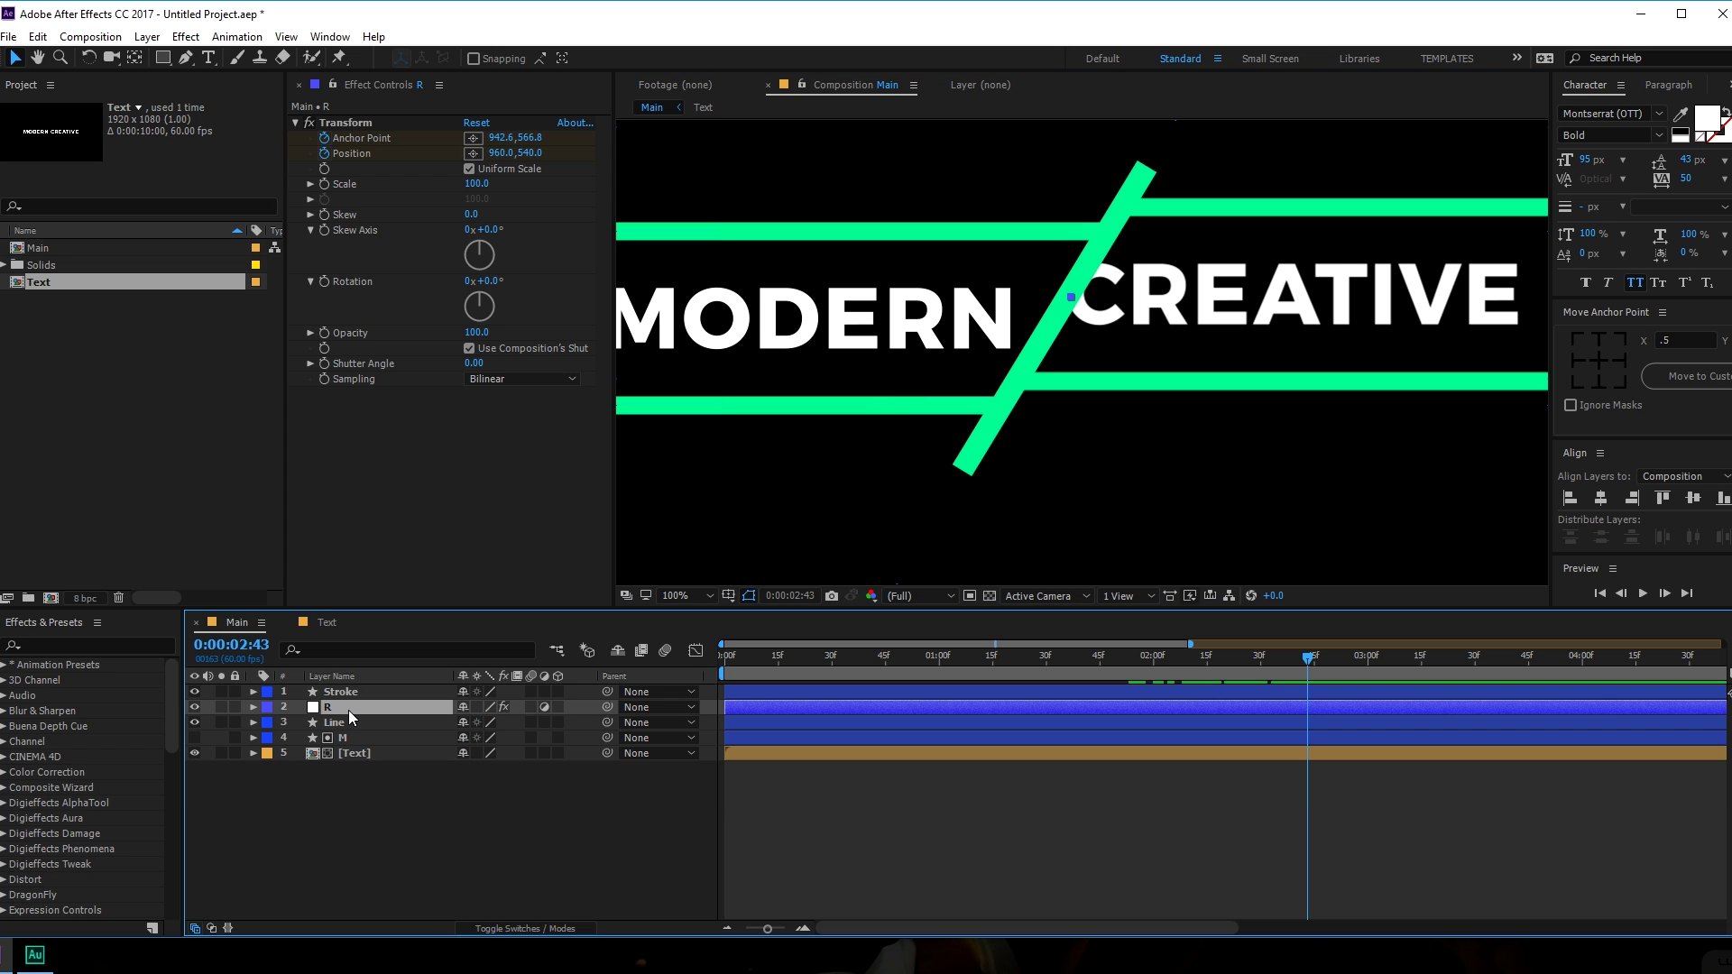
pyautogui.hotkey('ctrl', 'd')
pyautogui.scroll(-2, 858, 390)
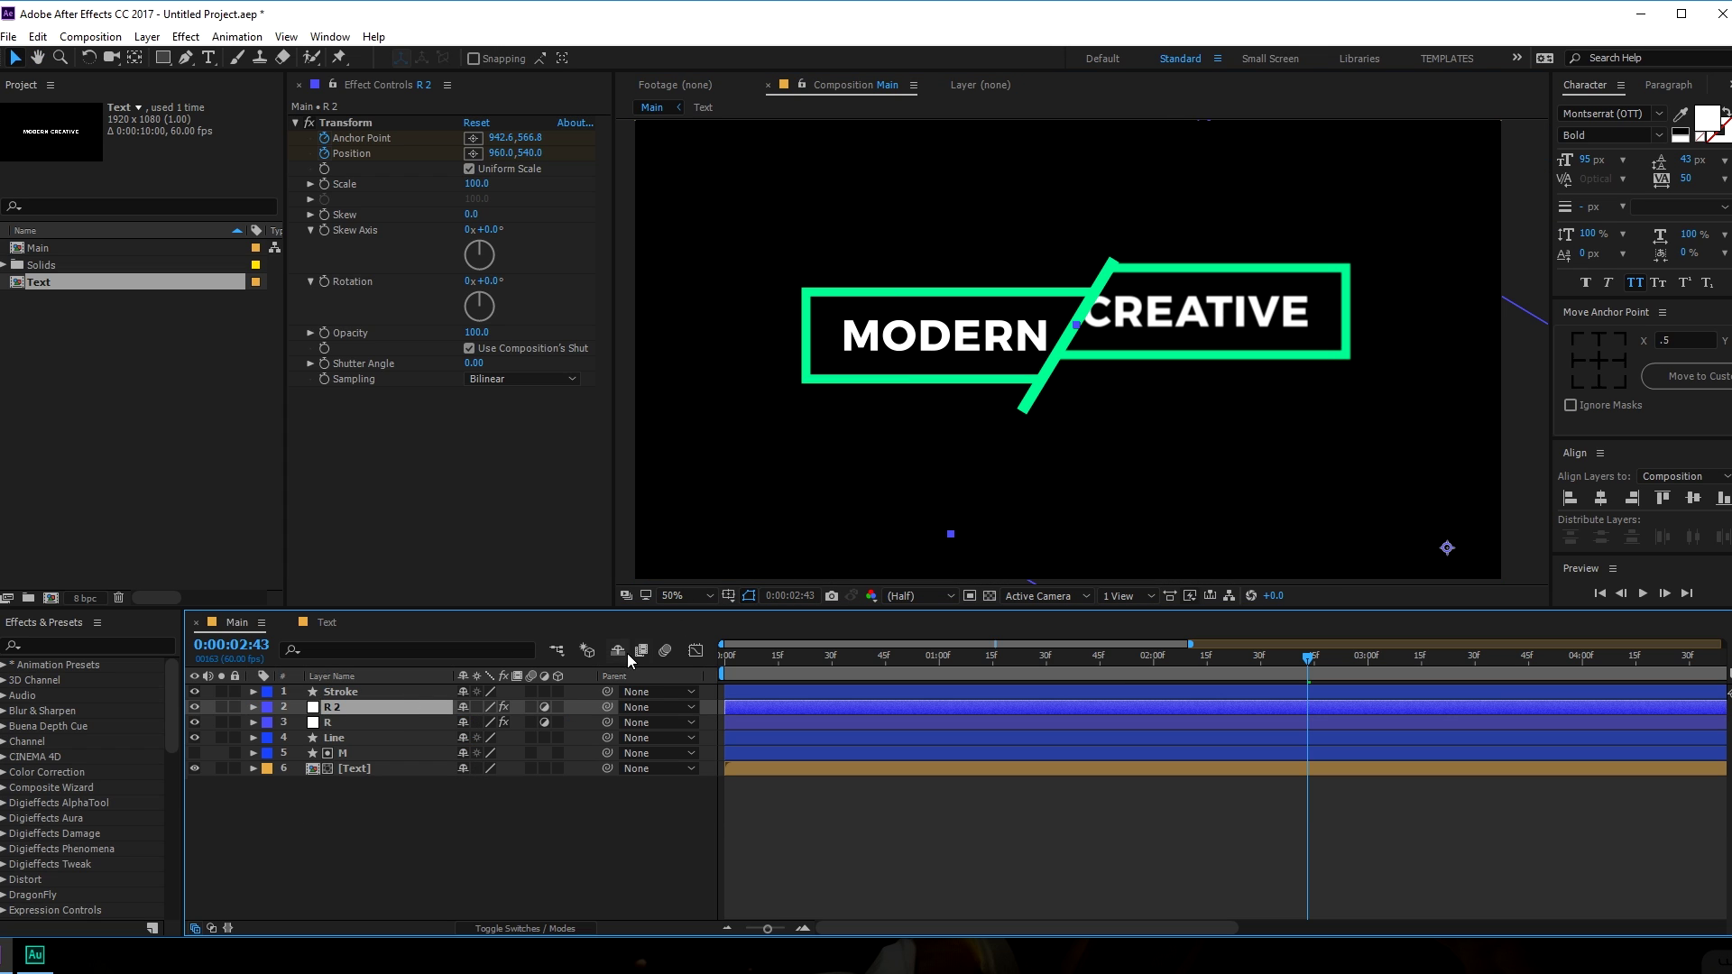
pyautogui.moveTo(1260, 489); pyautogui.dragTo(963, 345)
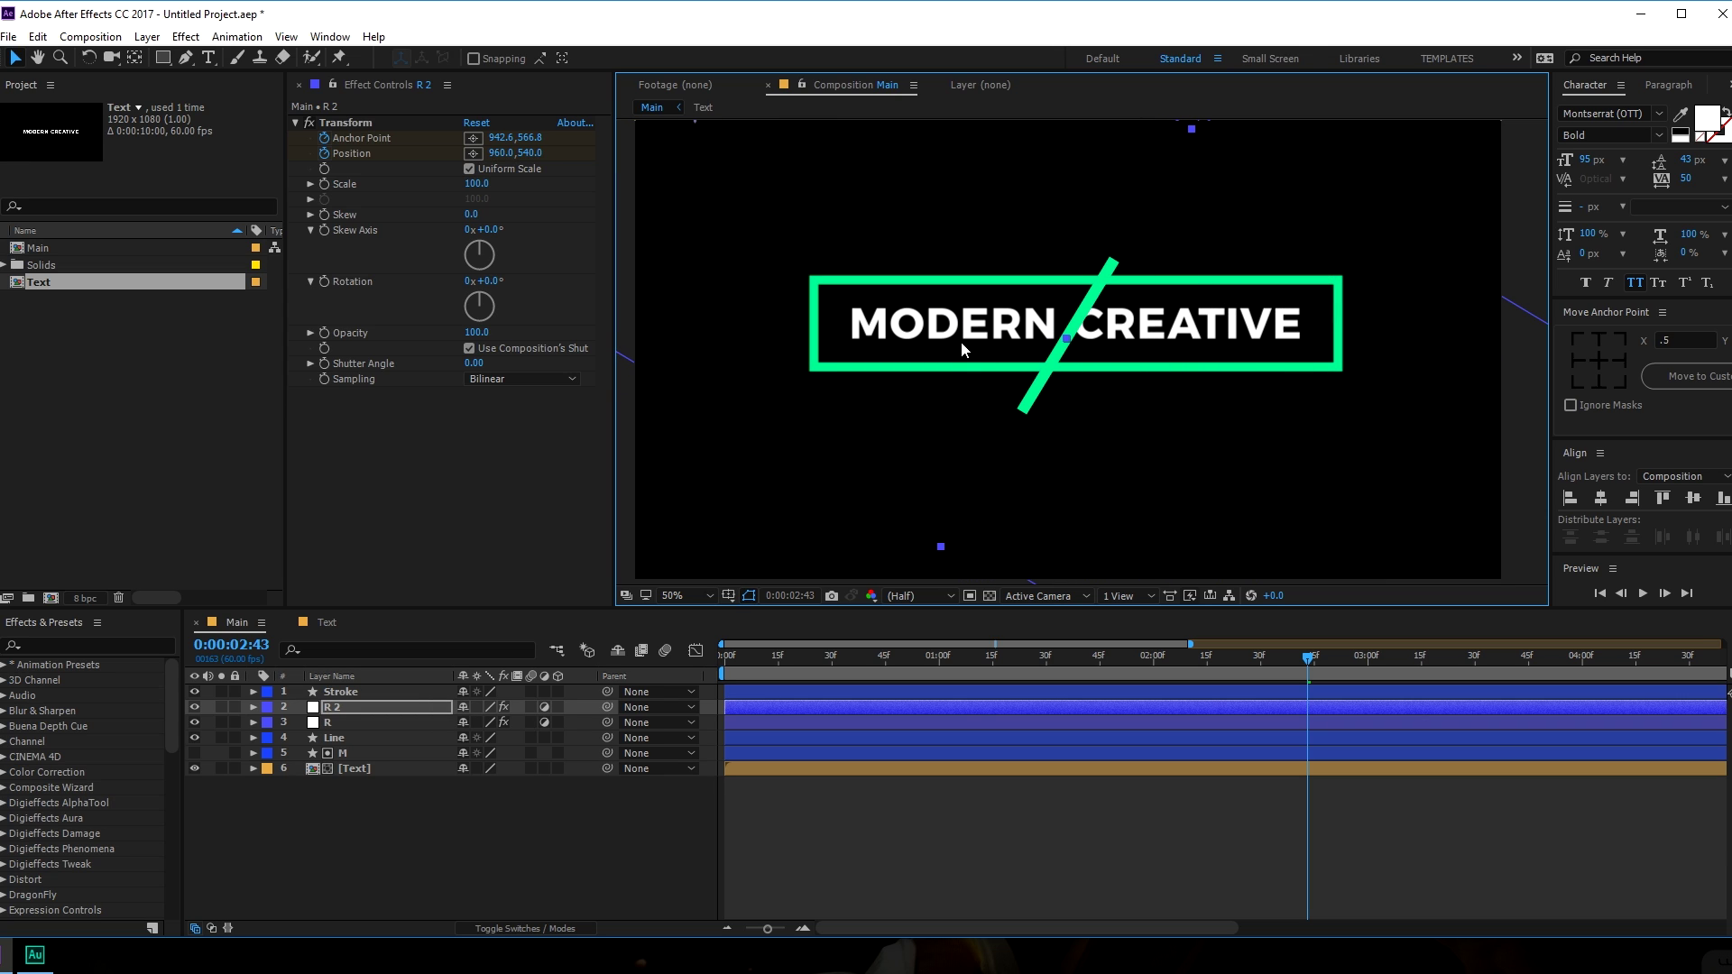
# Rename the duplicated adjustment layer L.
pyautogui.click(352, 708)
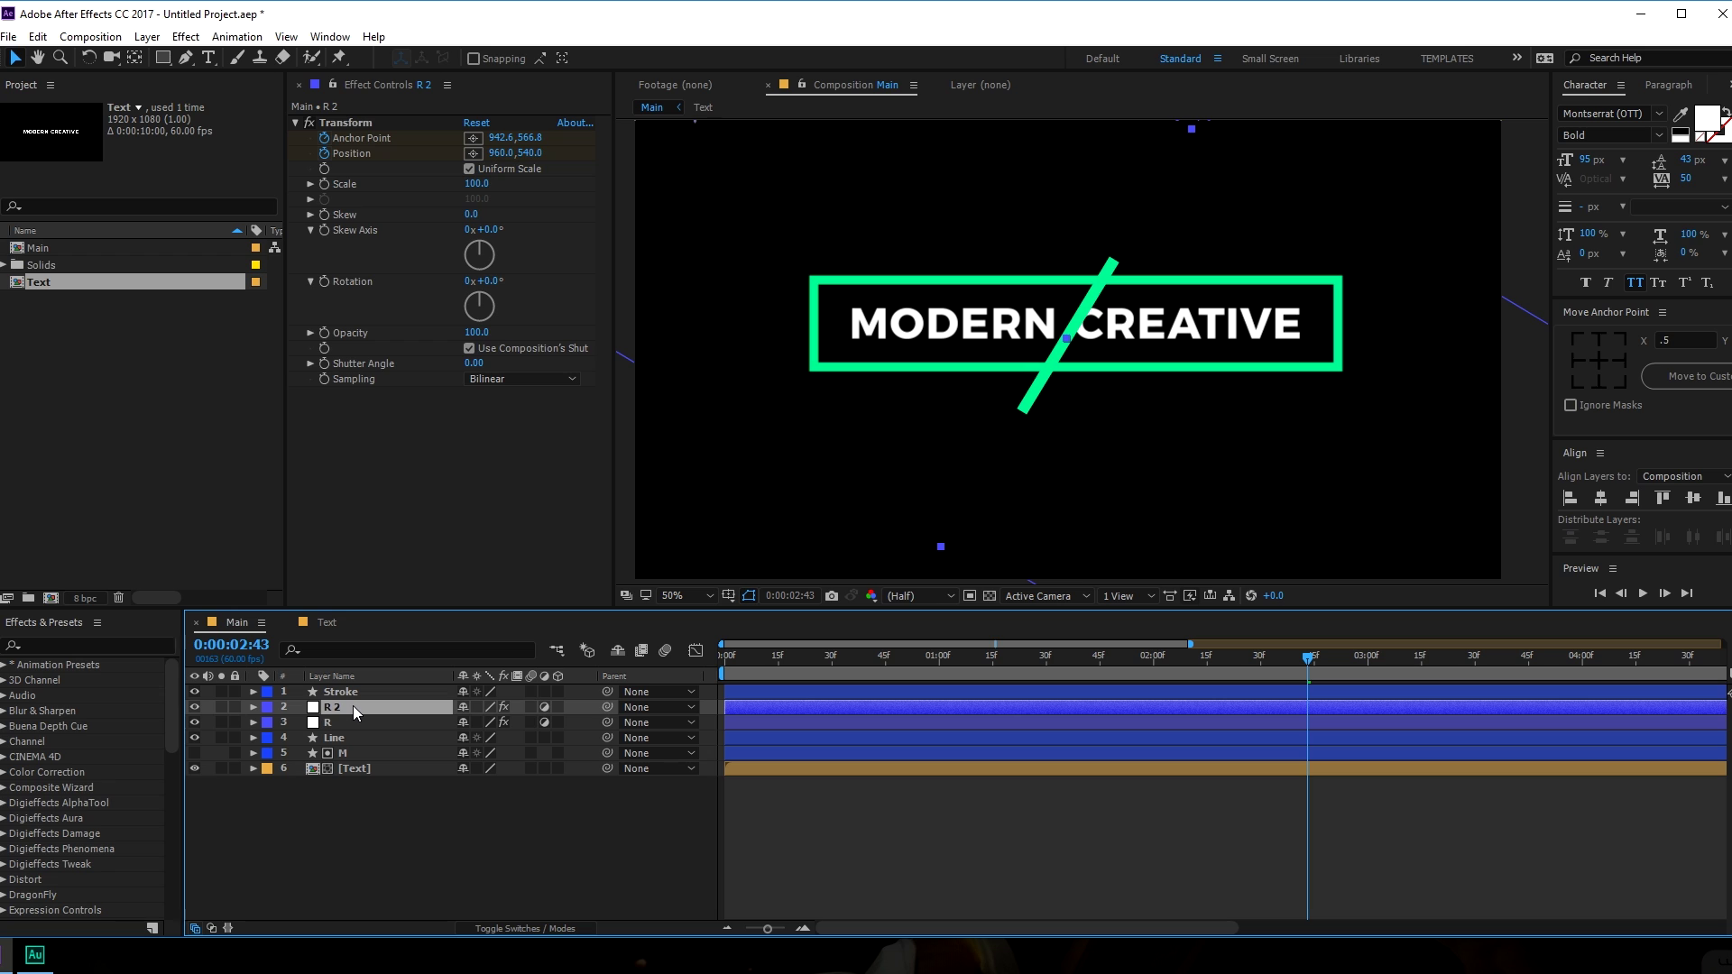
pyautogui.press('Return')
pyautogui.write('L')
pyautogui.press('Return')
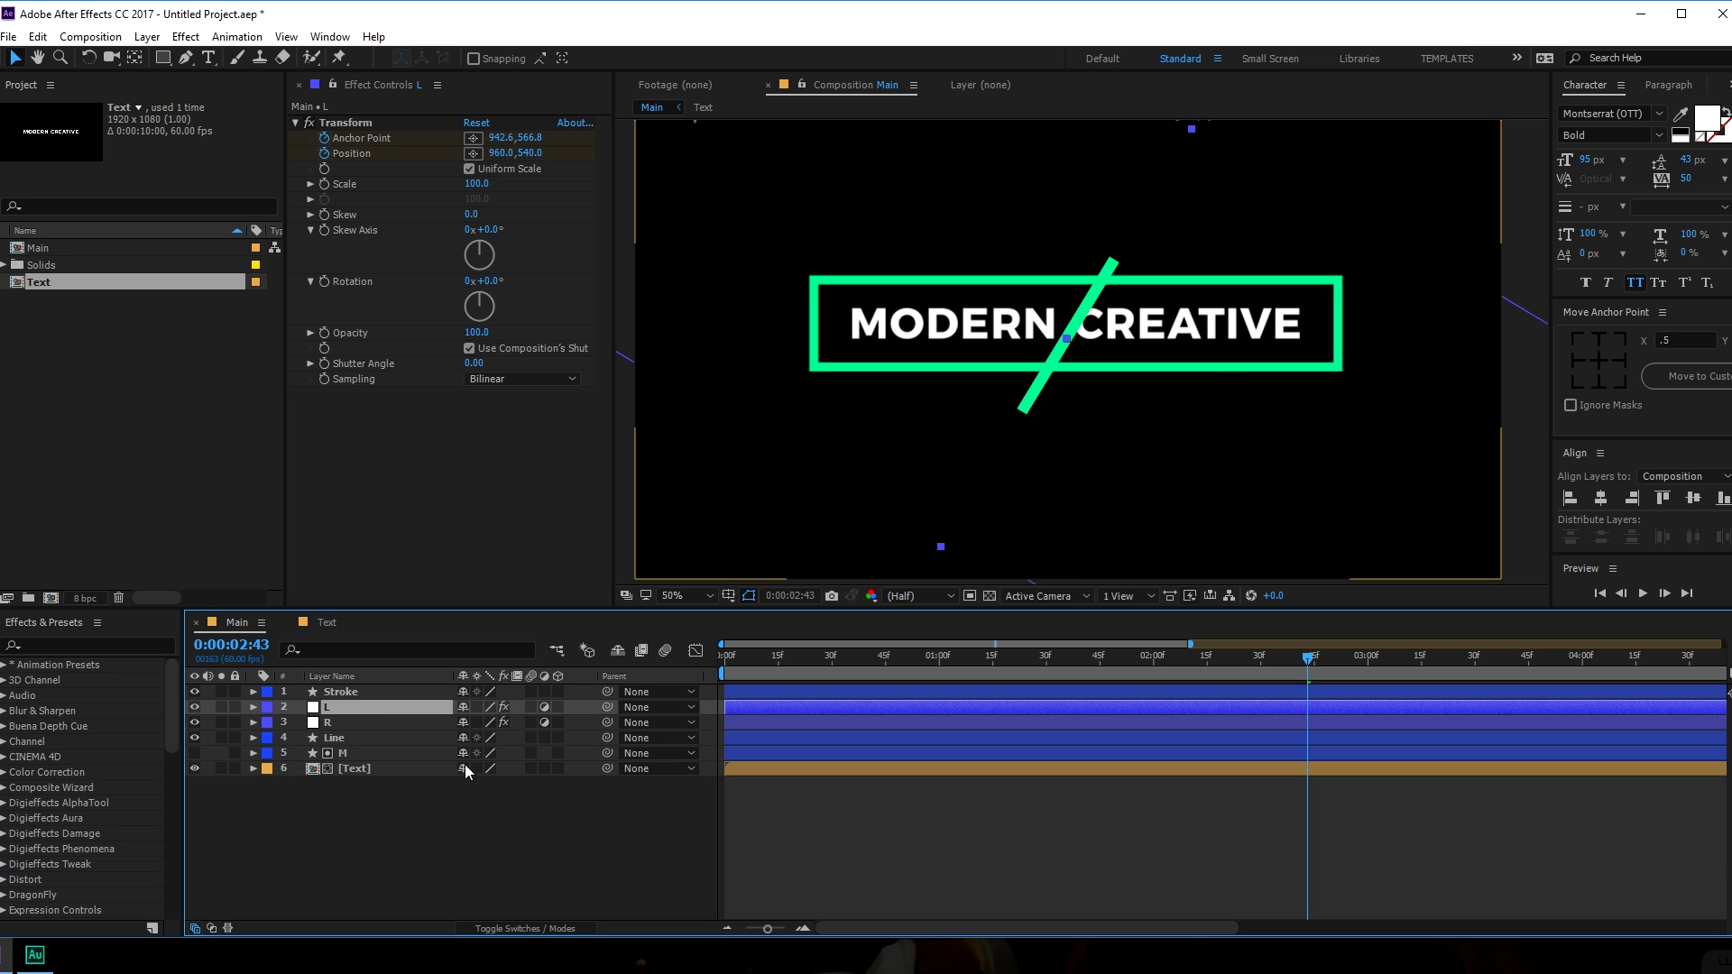
# At 0:00:03:00, move the Anchor Point of L's Transform effect to 986, 498 so the left half slides down along the stroke.
pyautogui.press('u')
pyautogui.click(1208, 660)
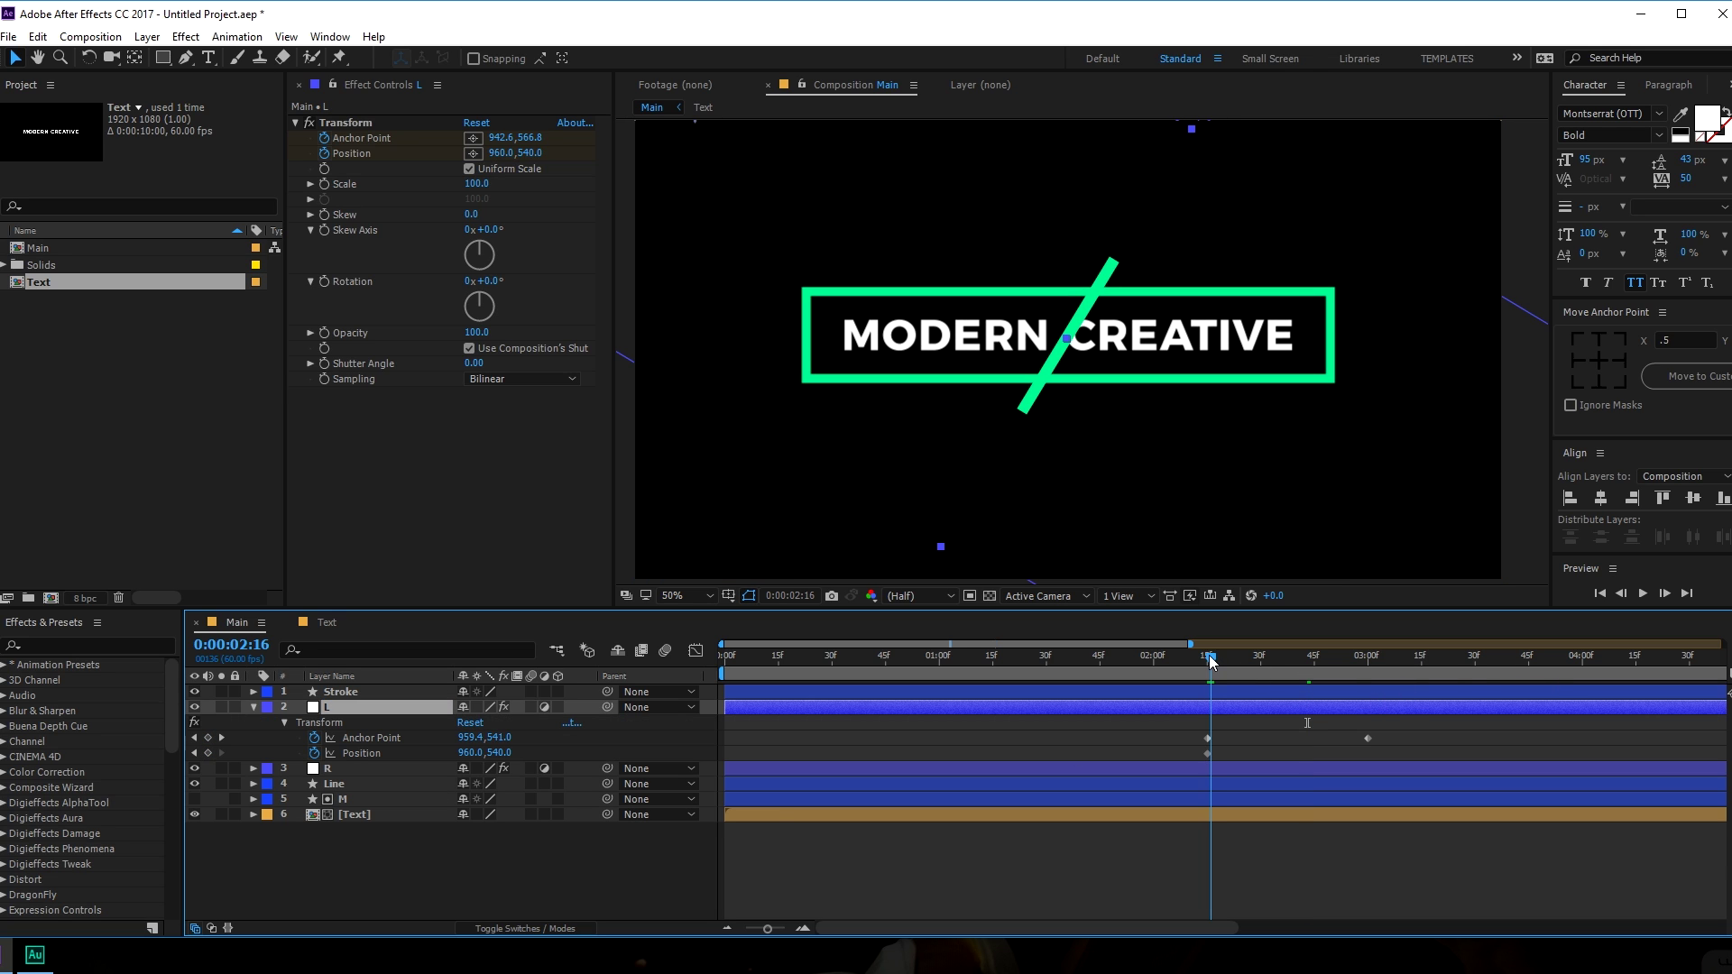
pyautogui.moveTo(1209, 661); pyautogui.dragTo(1372, 669)
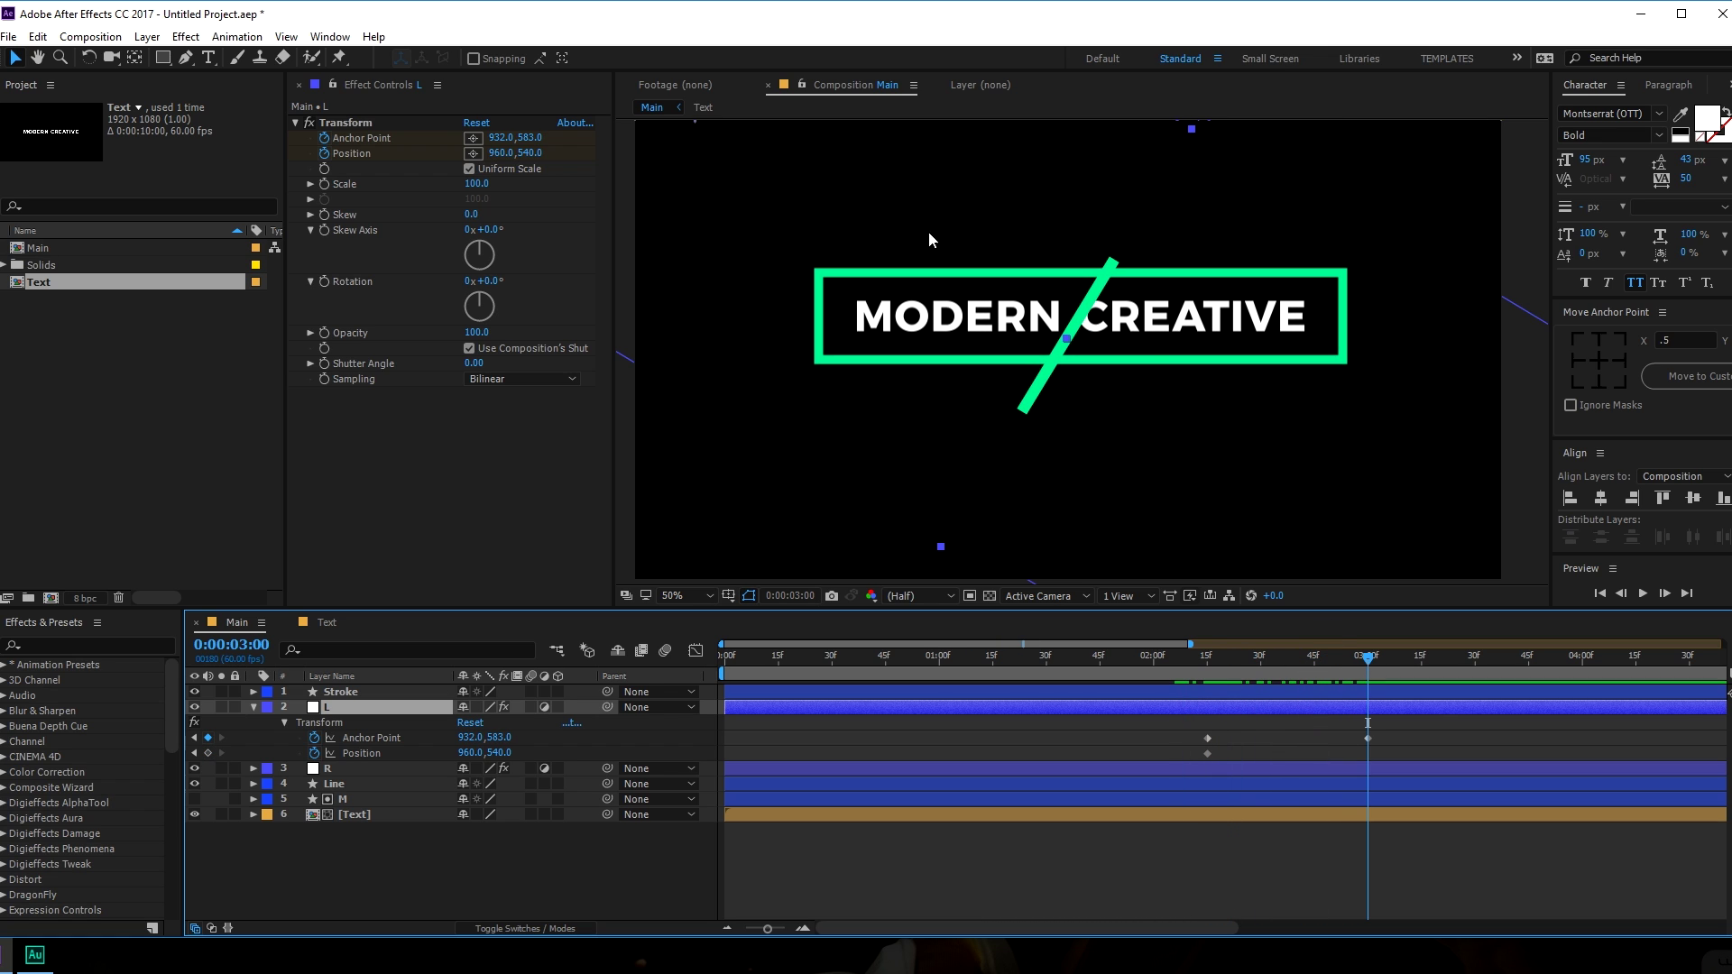
pyautogui.click(338, 124)
pyautogui.scroll(2, 1032, 359)
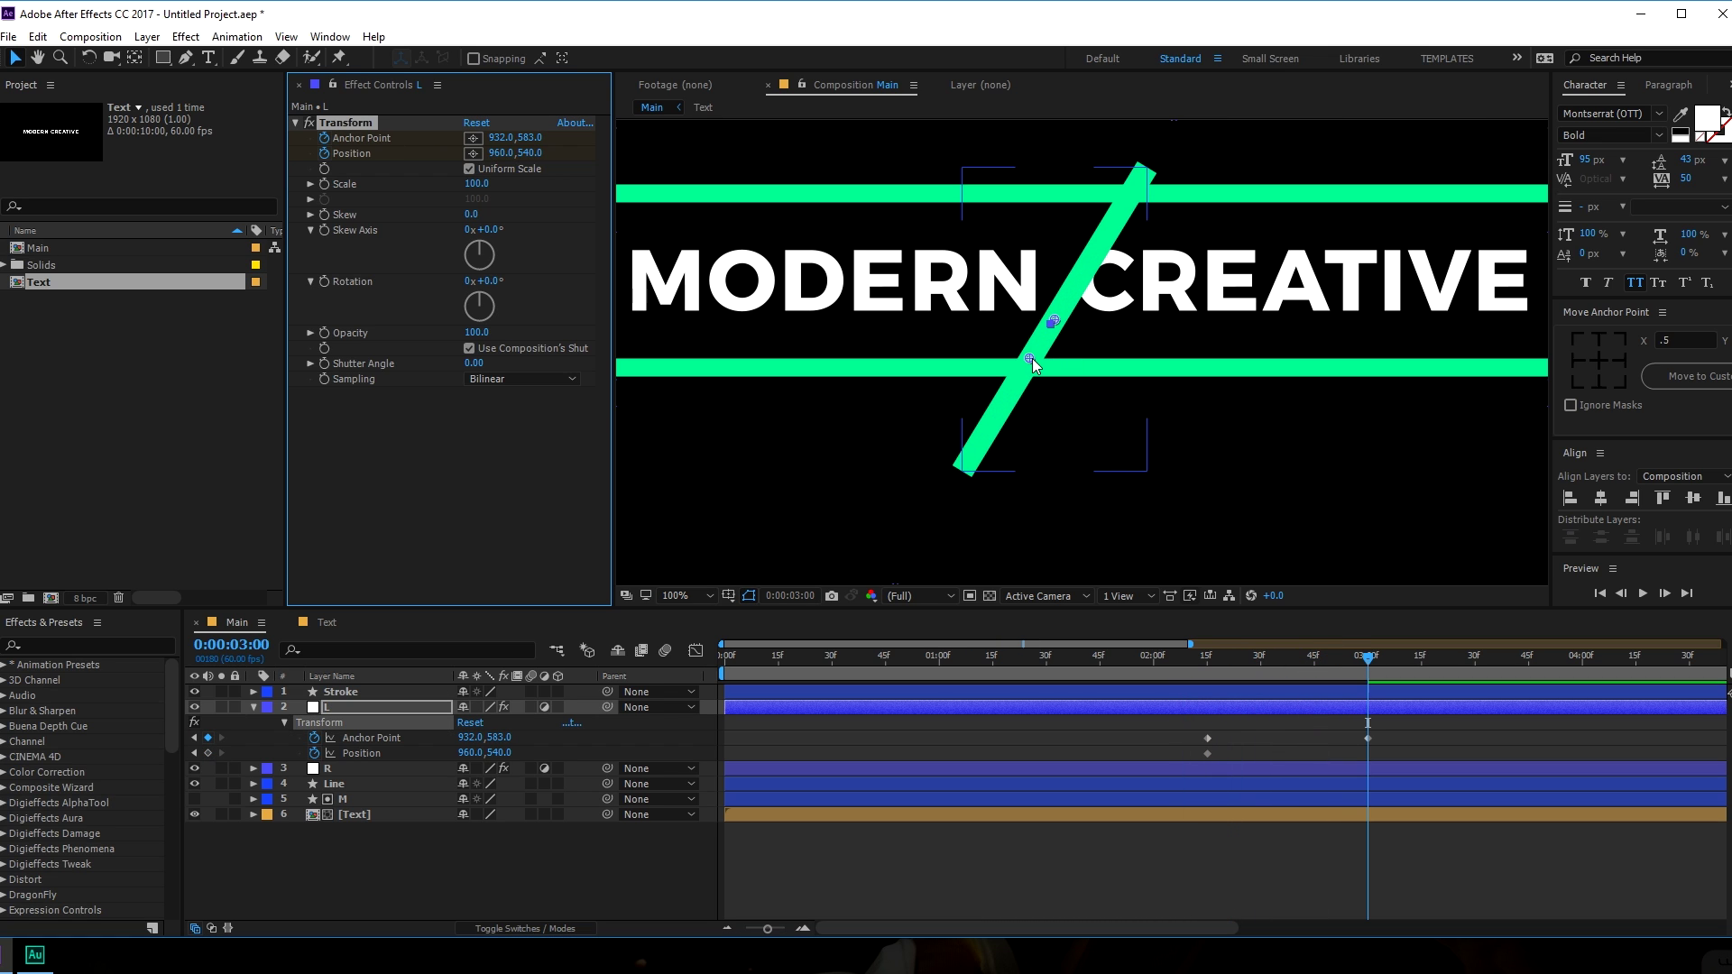
pyautogui.moveTo(1030, 360); pyautogui.dragTo(1077, 283)
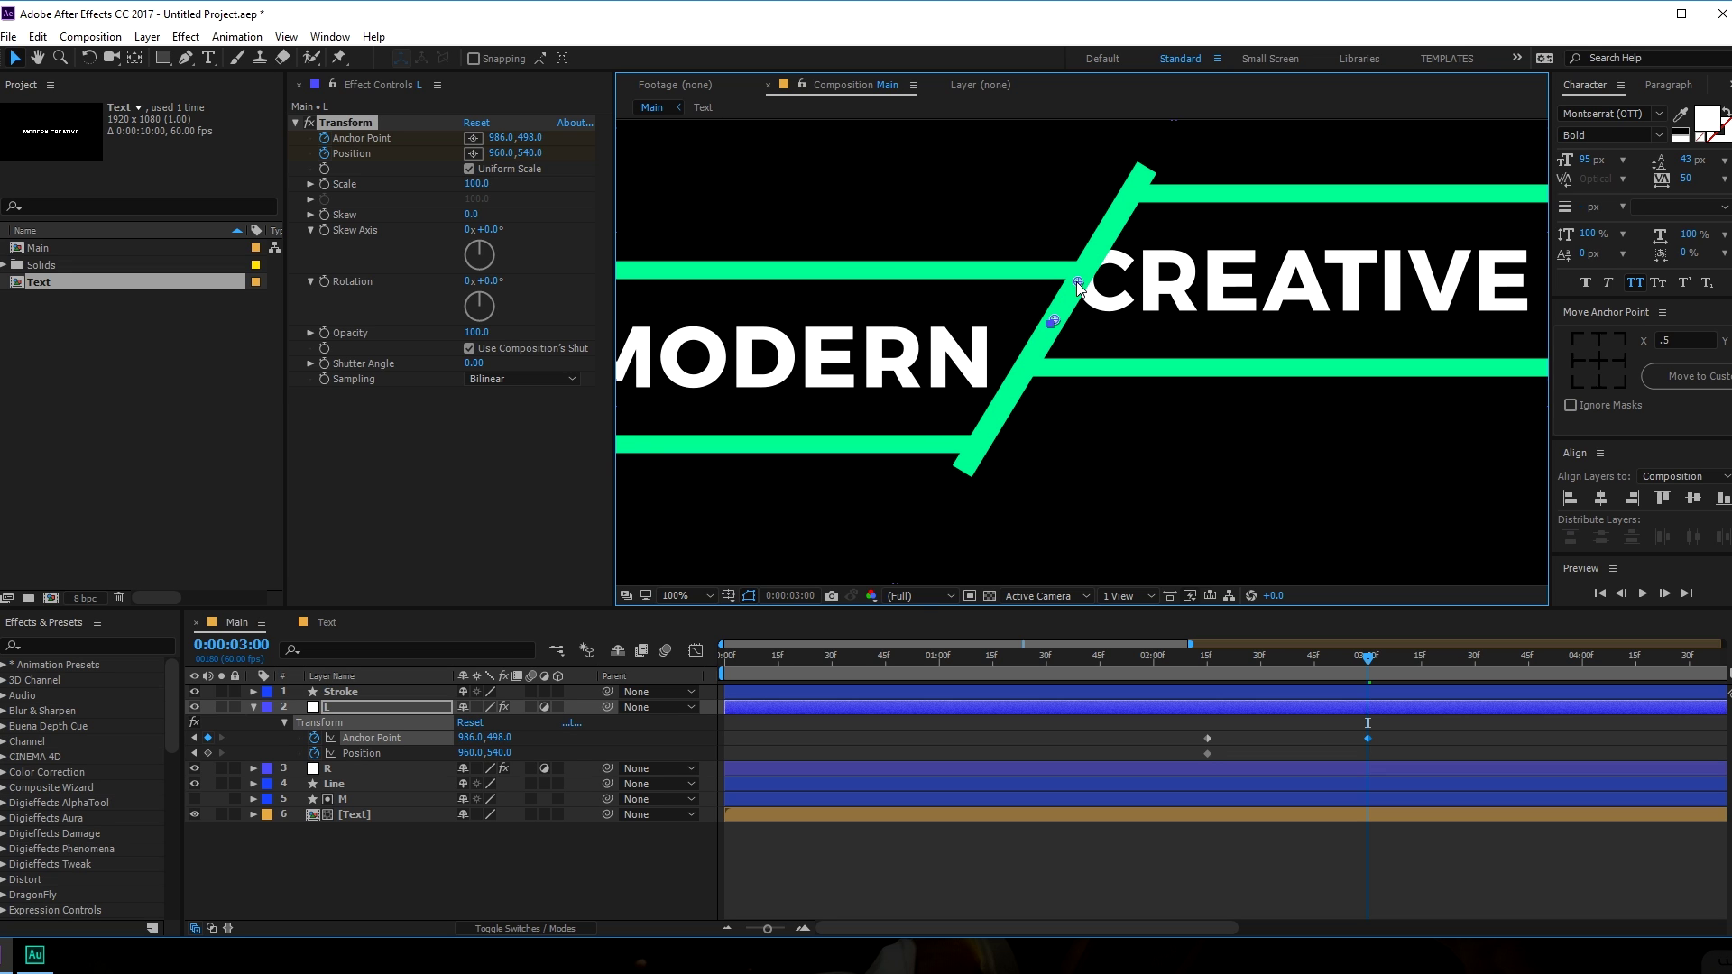
pyautogui.scroll(-2, 1048, 316)
pyautogui.moveTo(1215, 661)
pyautogui.mouseDown()
pyautogui.moveTo(1399, 659)
pyautogui.moveTo(1145, 658)
pyautogui.moveTo(1316, 659)
pyautogui.moveTo(1245, 657)
pyautogui.mouseUp()
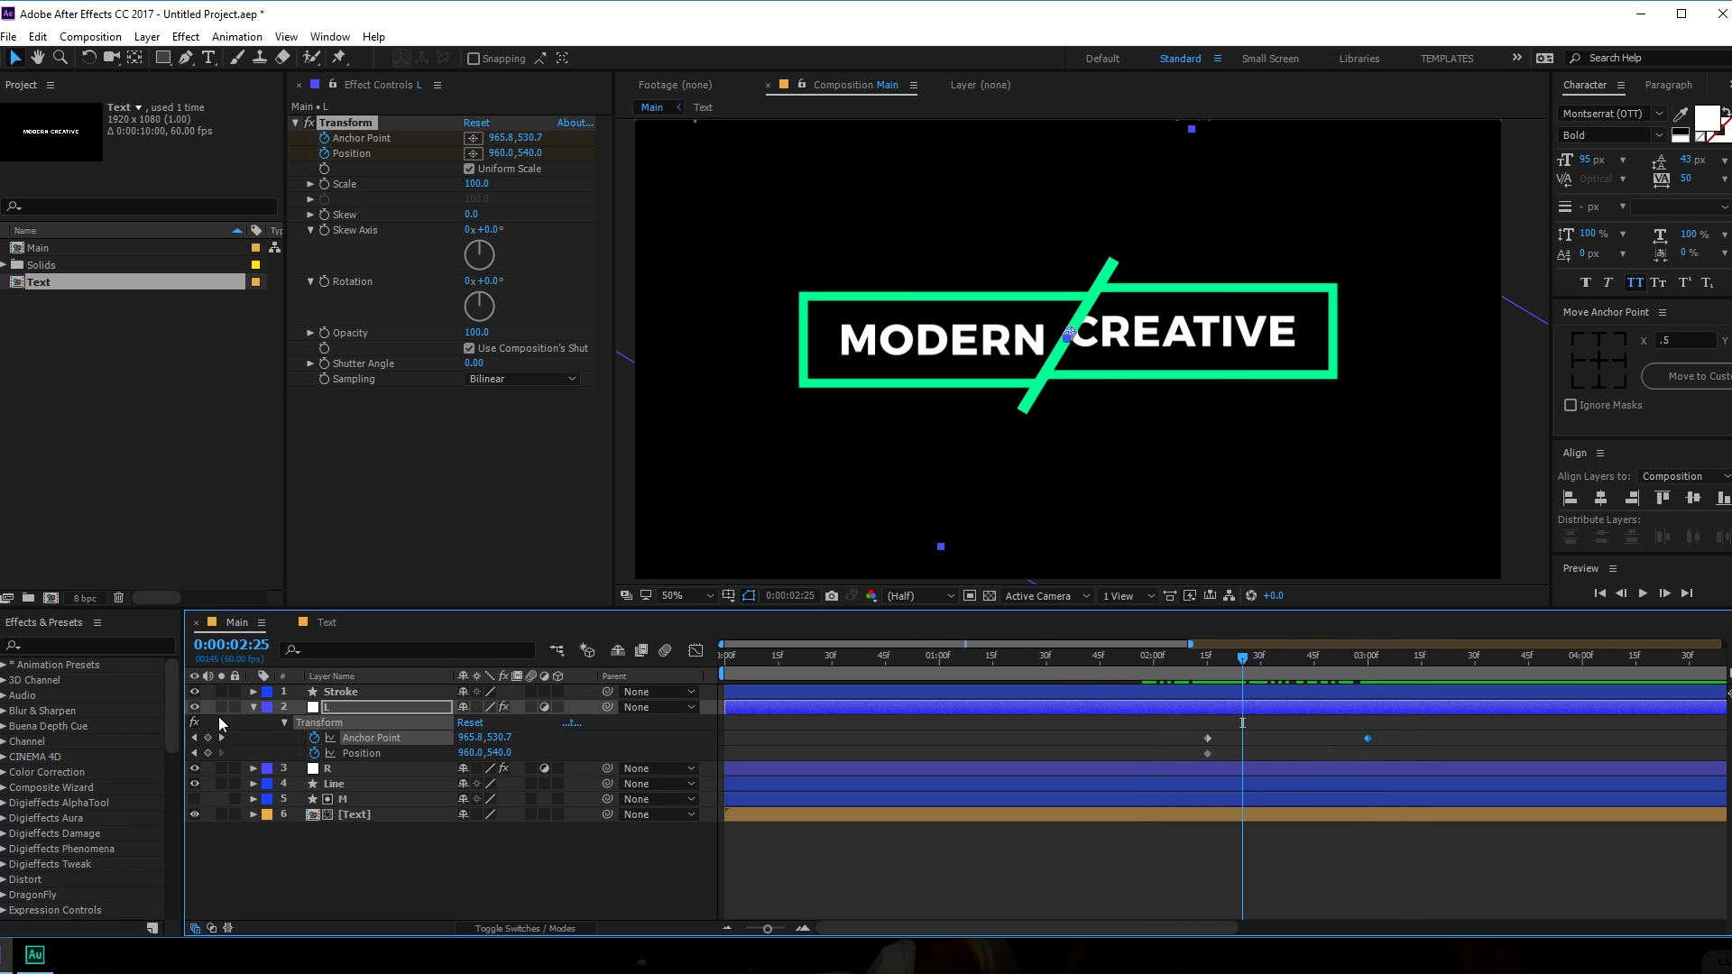
# Show the keyframes of the L and R layers and apply Easy Ease to all of them.
pyautogui.click(253, 708)
pyautogui.keyDown('shift'); pyautogui.click(332, 723); pyautogui.keyUp('shift')
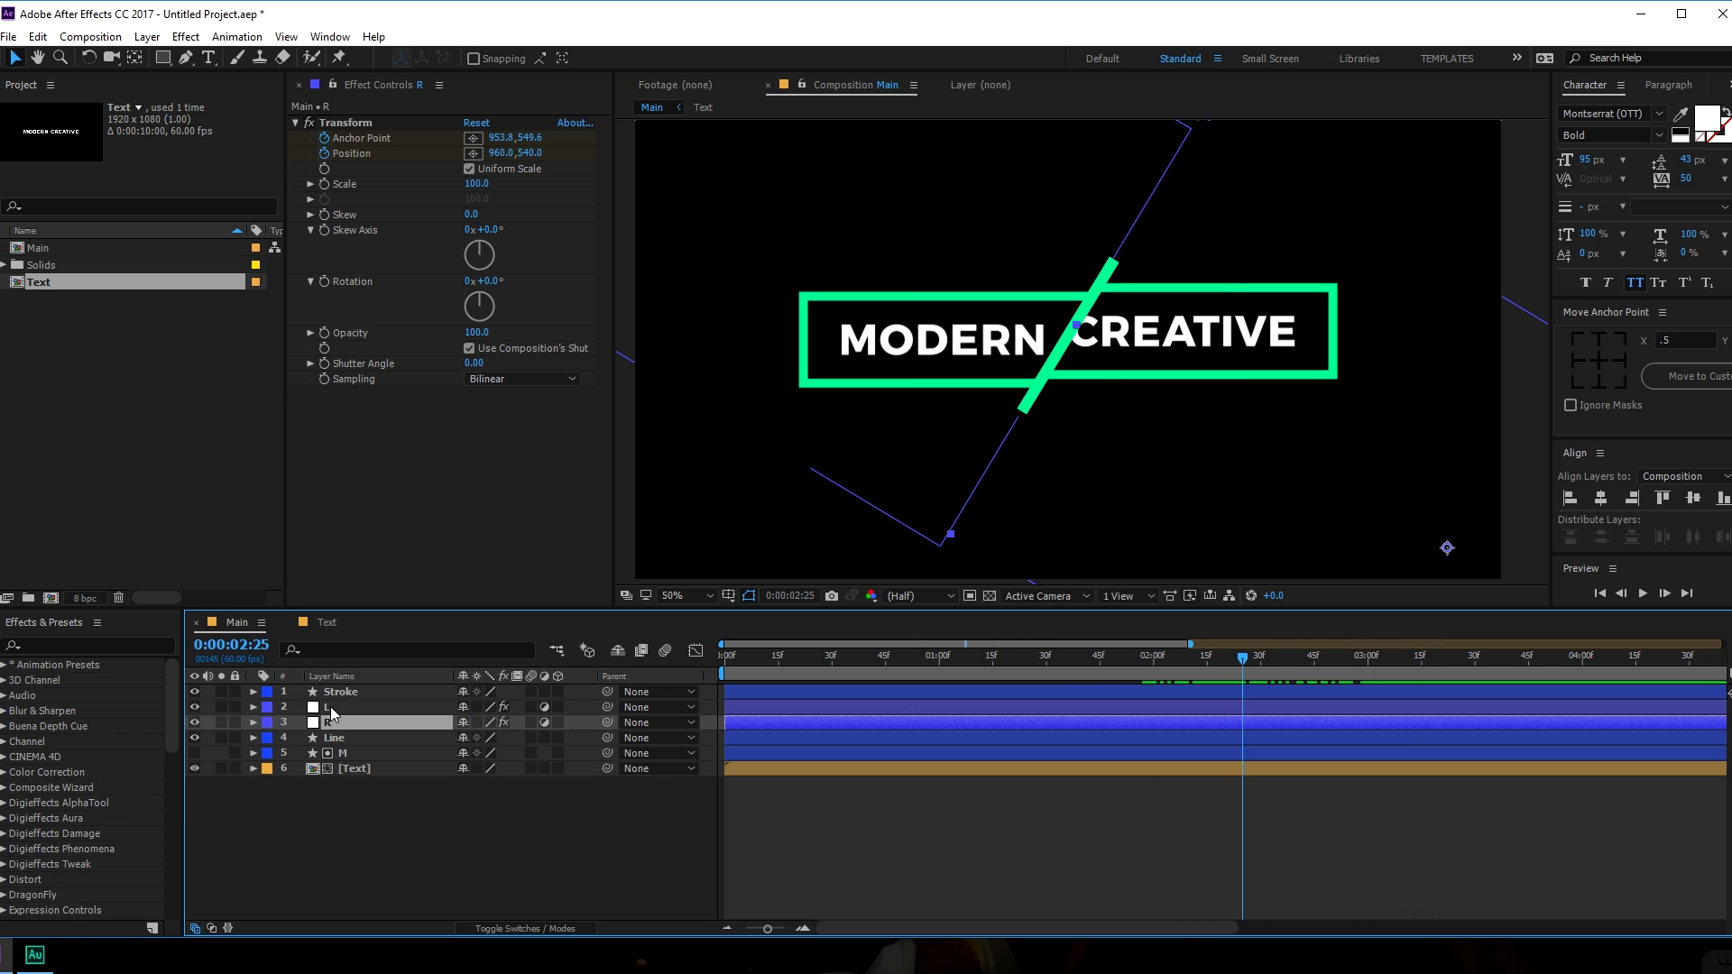
pyautogui.press('u')
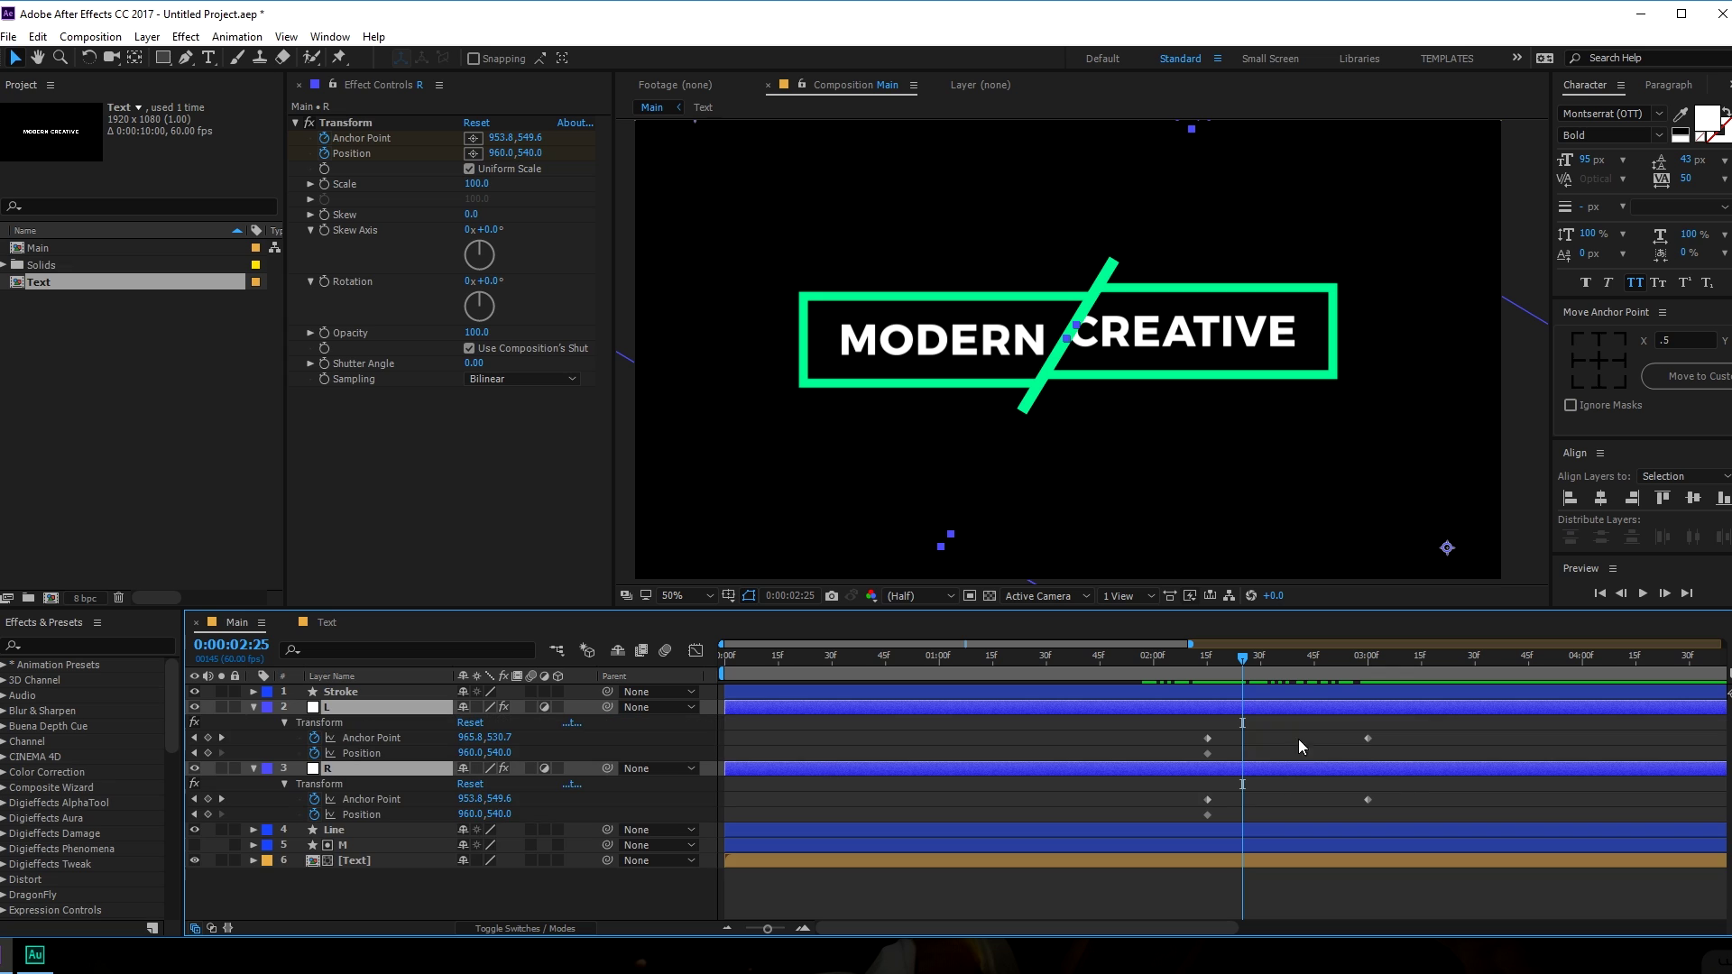
pyautogui.moveTo(1131, 733); pyautogui.dragTo(1414, 834)
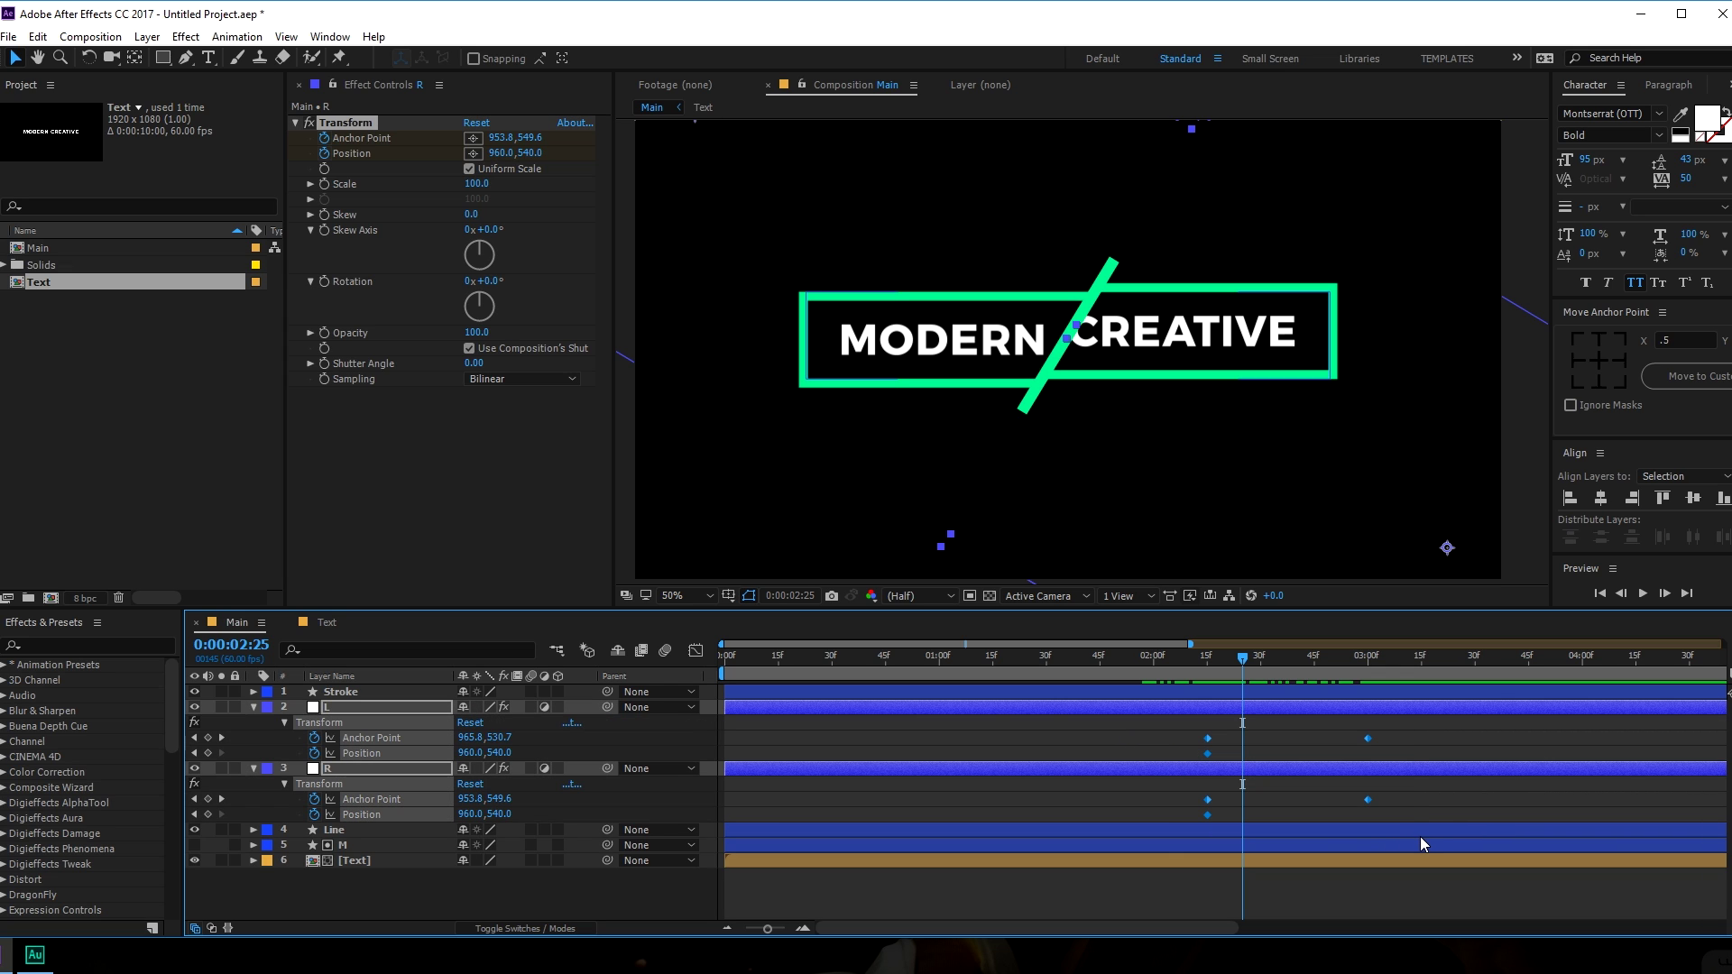
pyautogui.press('F9')
# In the speed graph, lengthen the ease into the L and R end keyframes for a fast start and slow finish, and preview the split.
pyautogui.click(695, 651)
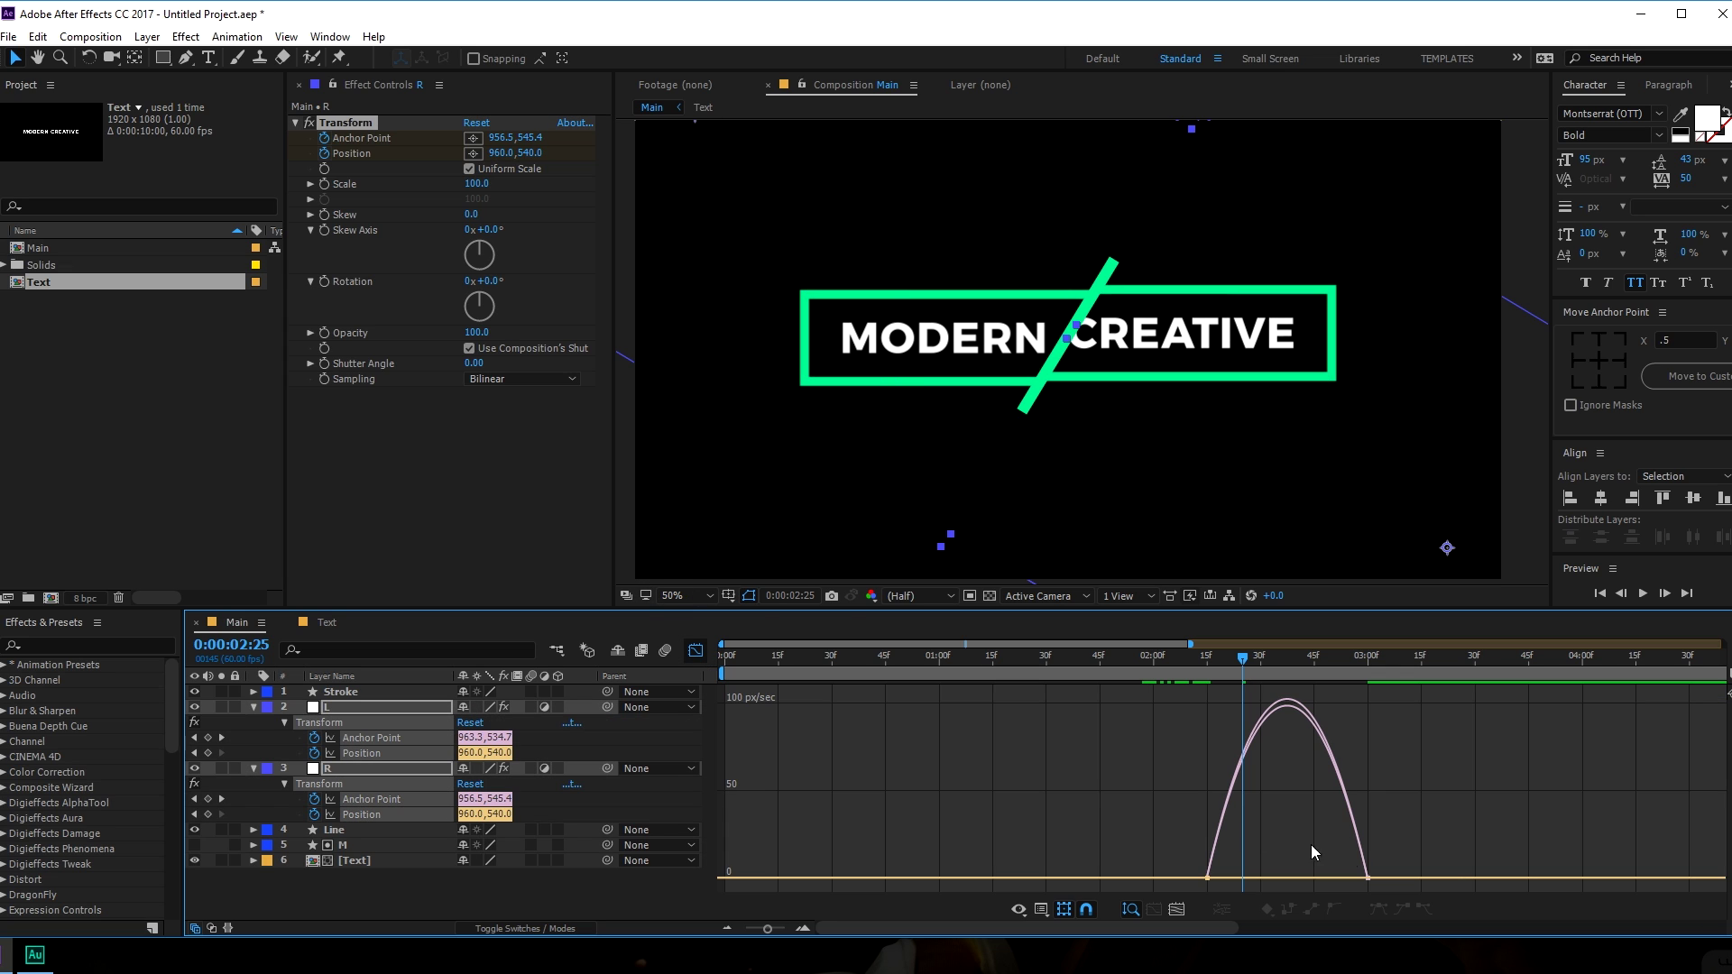
pyautogui.click(1362, 877)
pyautogui.moveTo(1342, 877); pyautogui.dragTo(1287, 874)
pyautogui.click(1198, 669)
pyautogui.press('space')
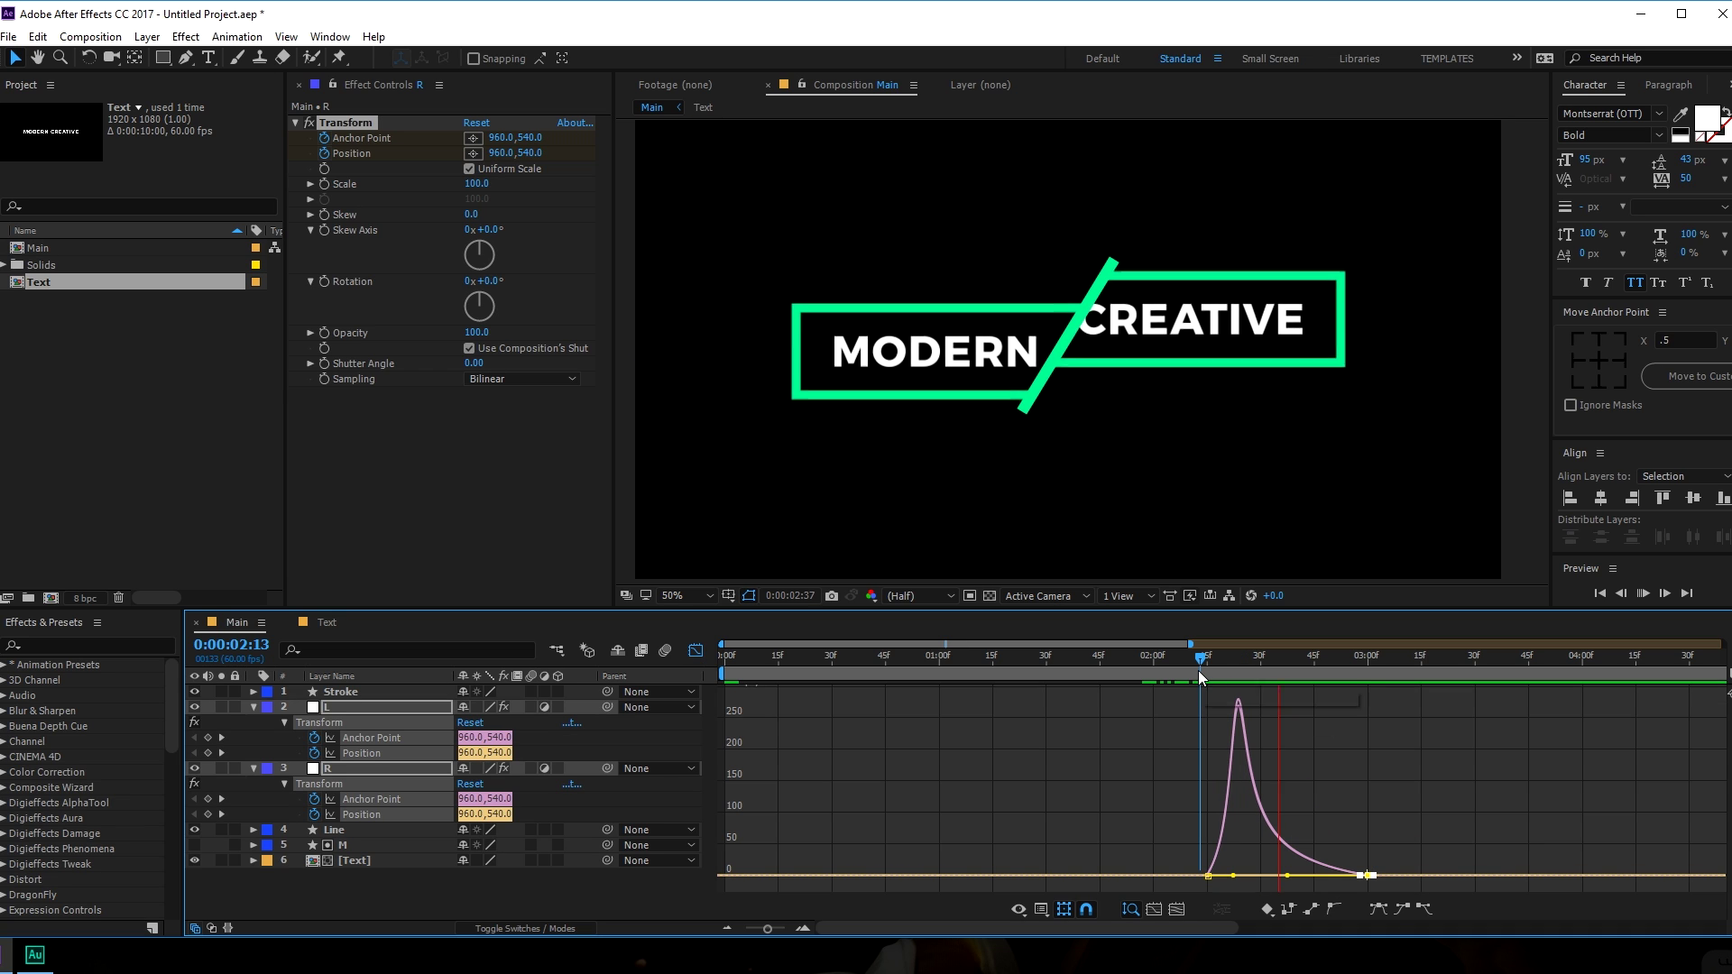
# Preview the split animation from 0:00:01:40, and hide the speed graph and the keyframes of the L and R layers.
pyautogui.click(1082, 659)
pyautogui.moveTo(1079, 658); pyautogui.dragTo(1082, 658)
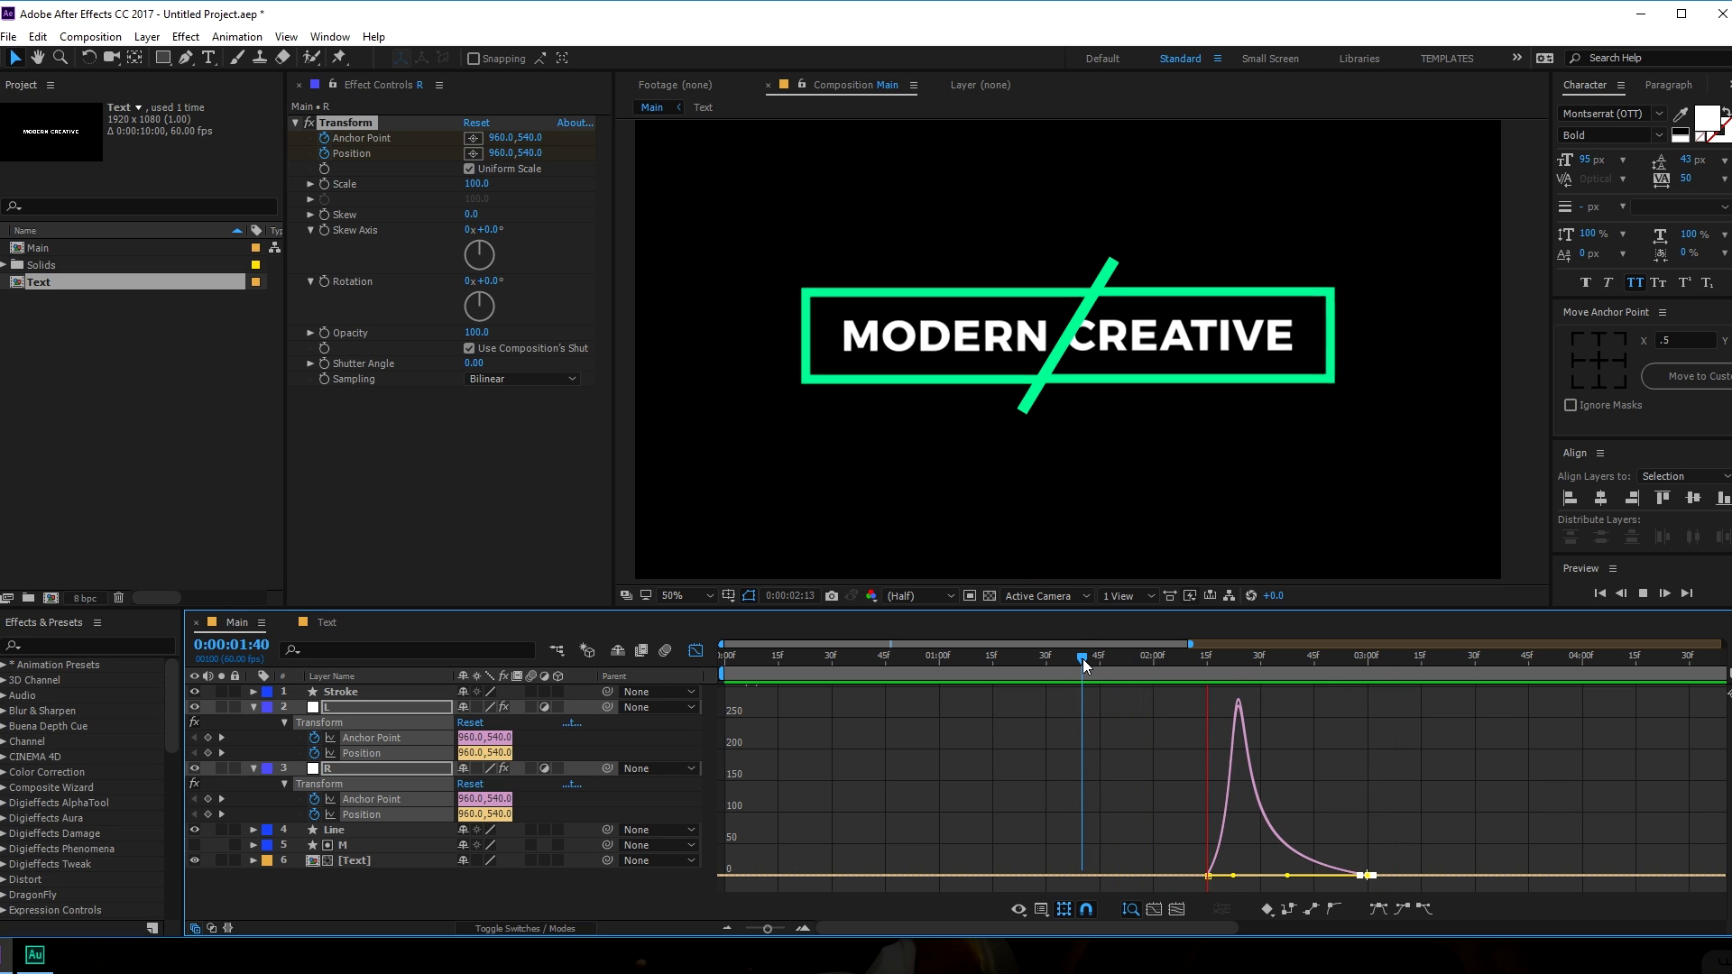
pyautogui.press('space')
pyautogui.click(696, 651)
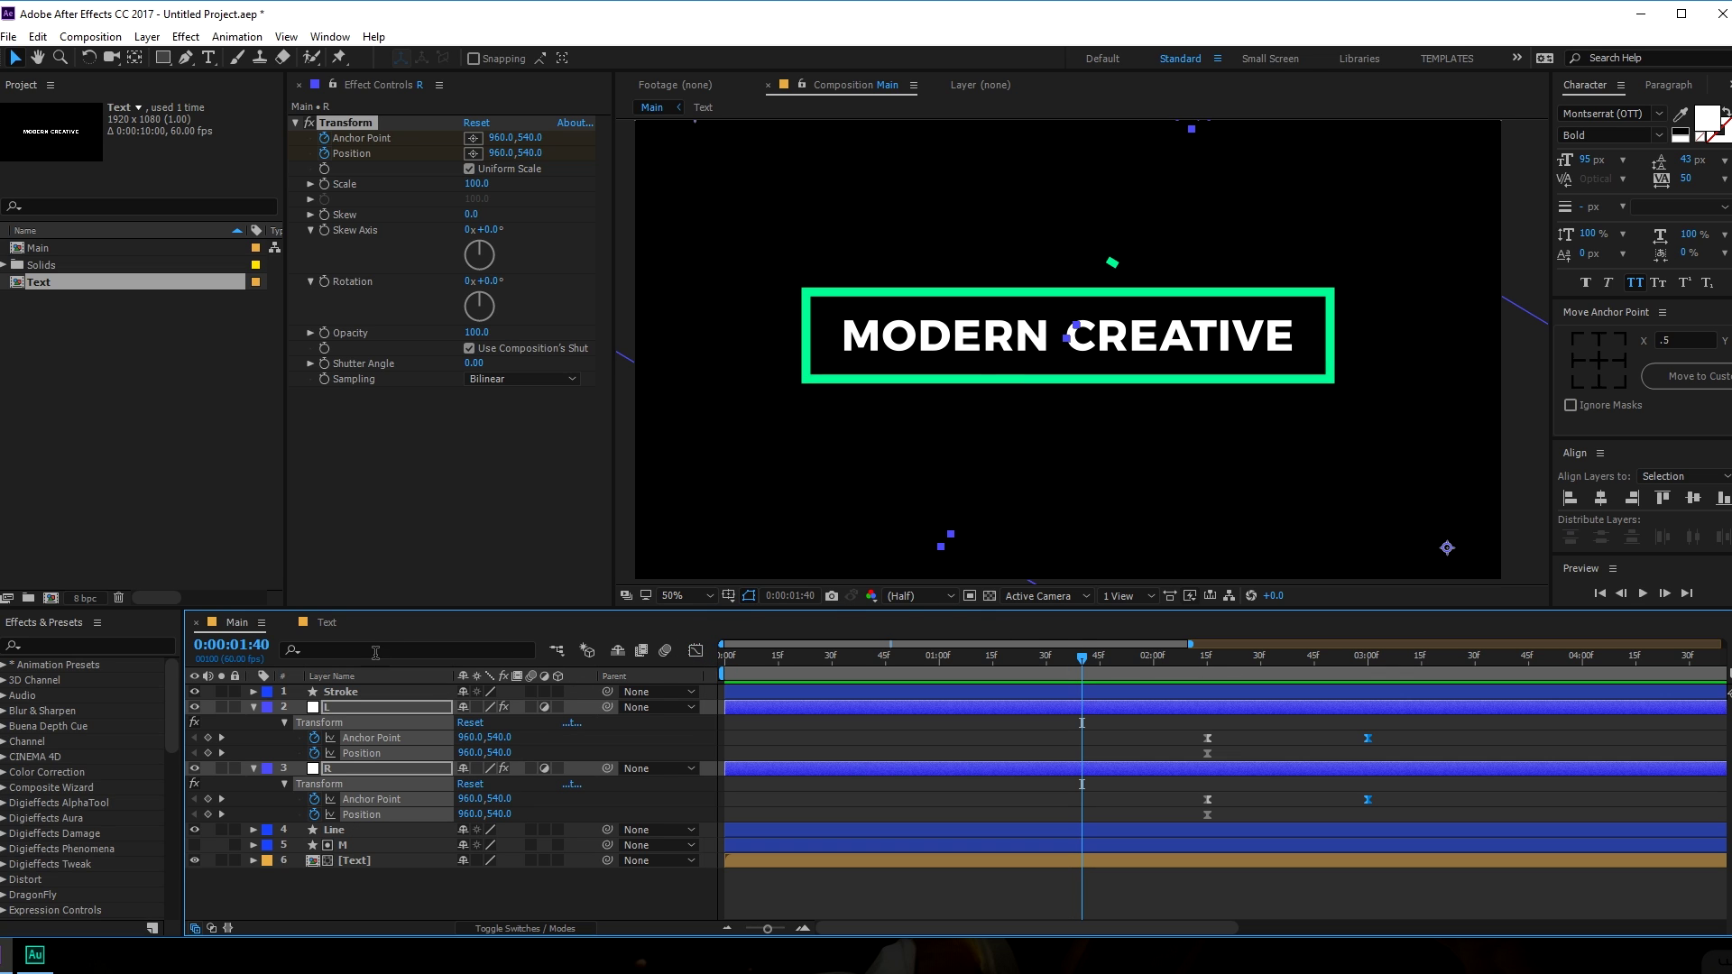
pyautogui.click(257, 707)
pyautogui.press('F2')
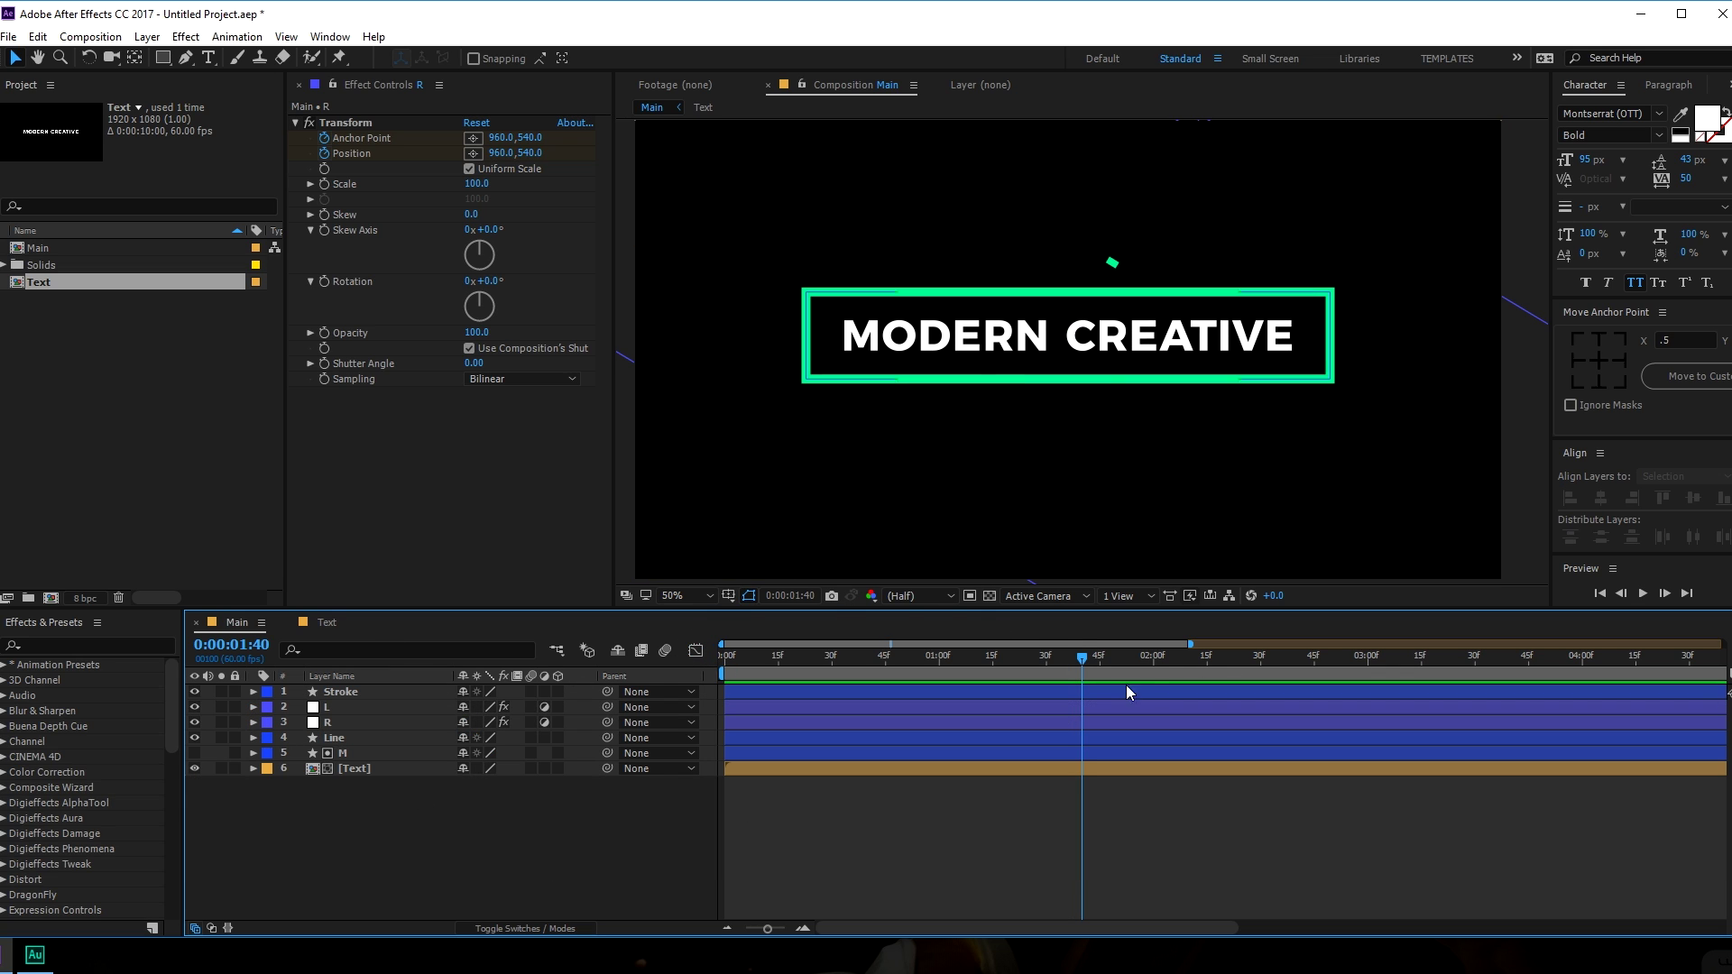
# At 0:00:02:45, add a UNIQUE DESIGN text layer in the empty area above the title.
pyautogui.moveTo(1086, 658); pyautogui.dragTo(1315, 689)
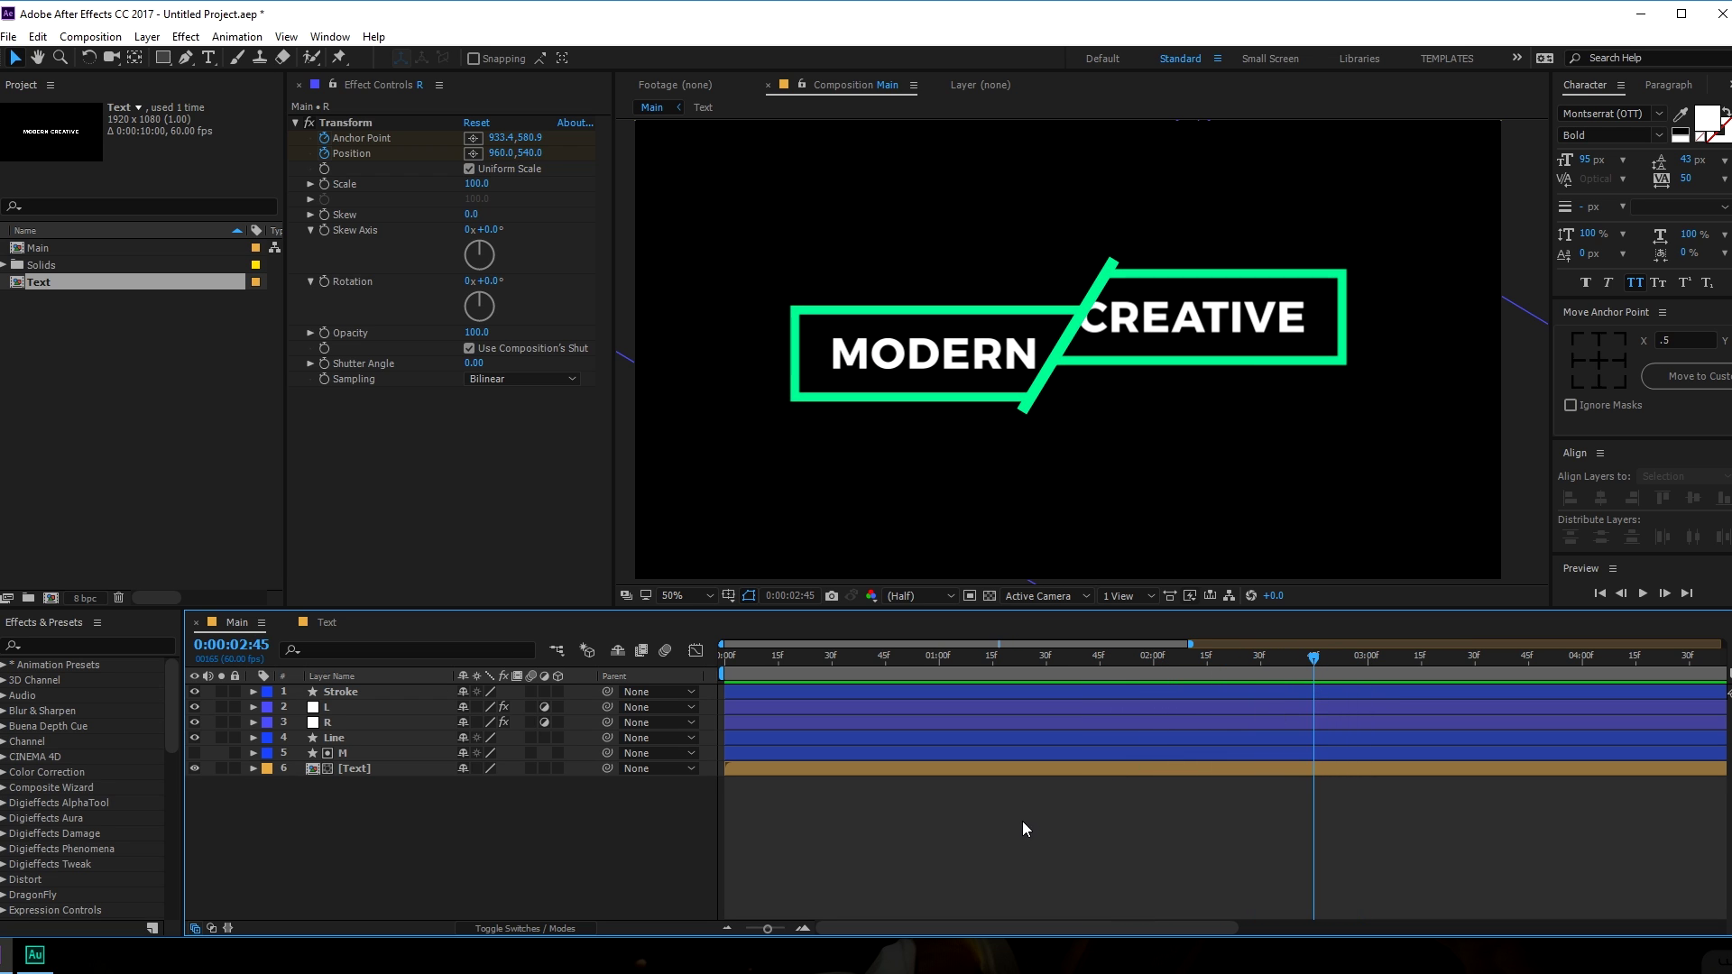
pyautogui.click(209, 56)
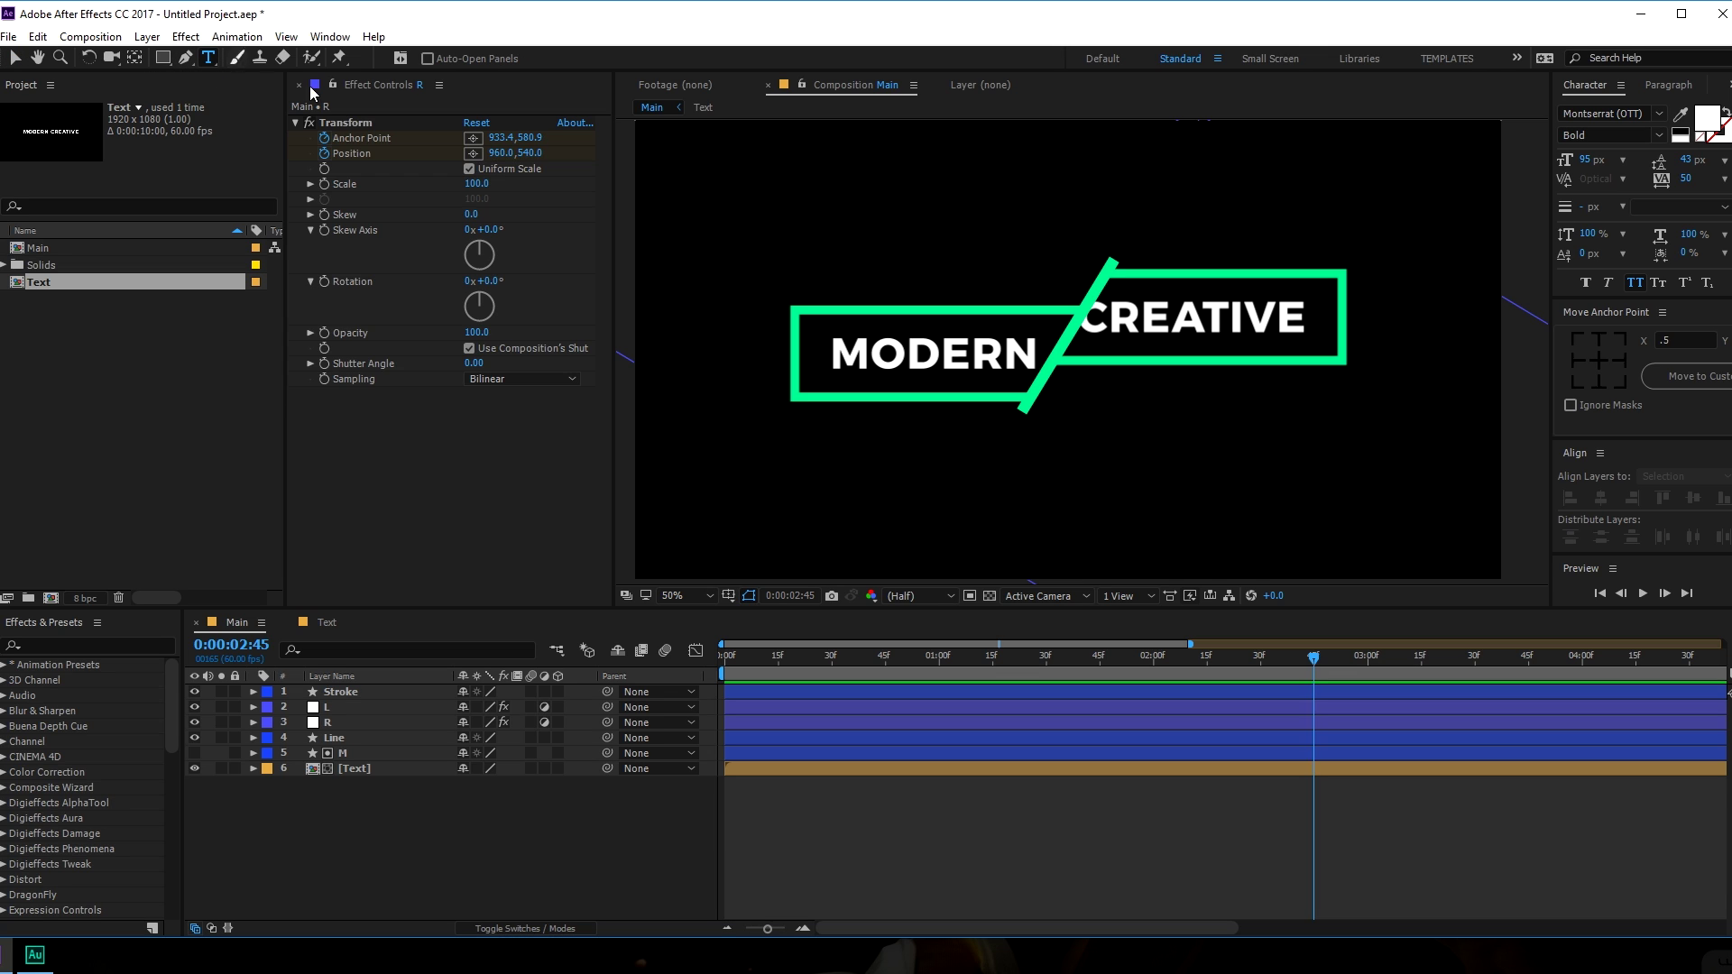
pyautogui.click(828, 196)
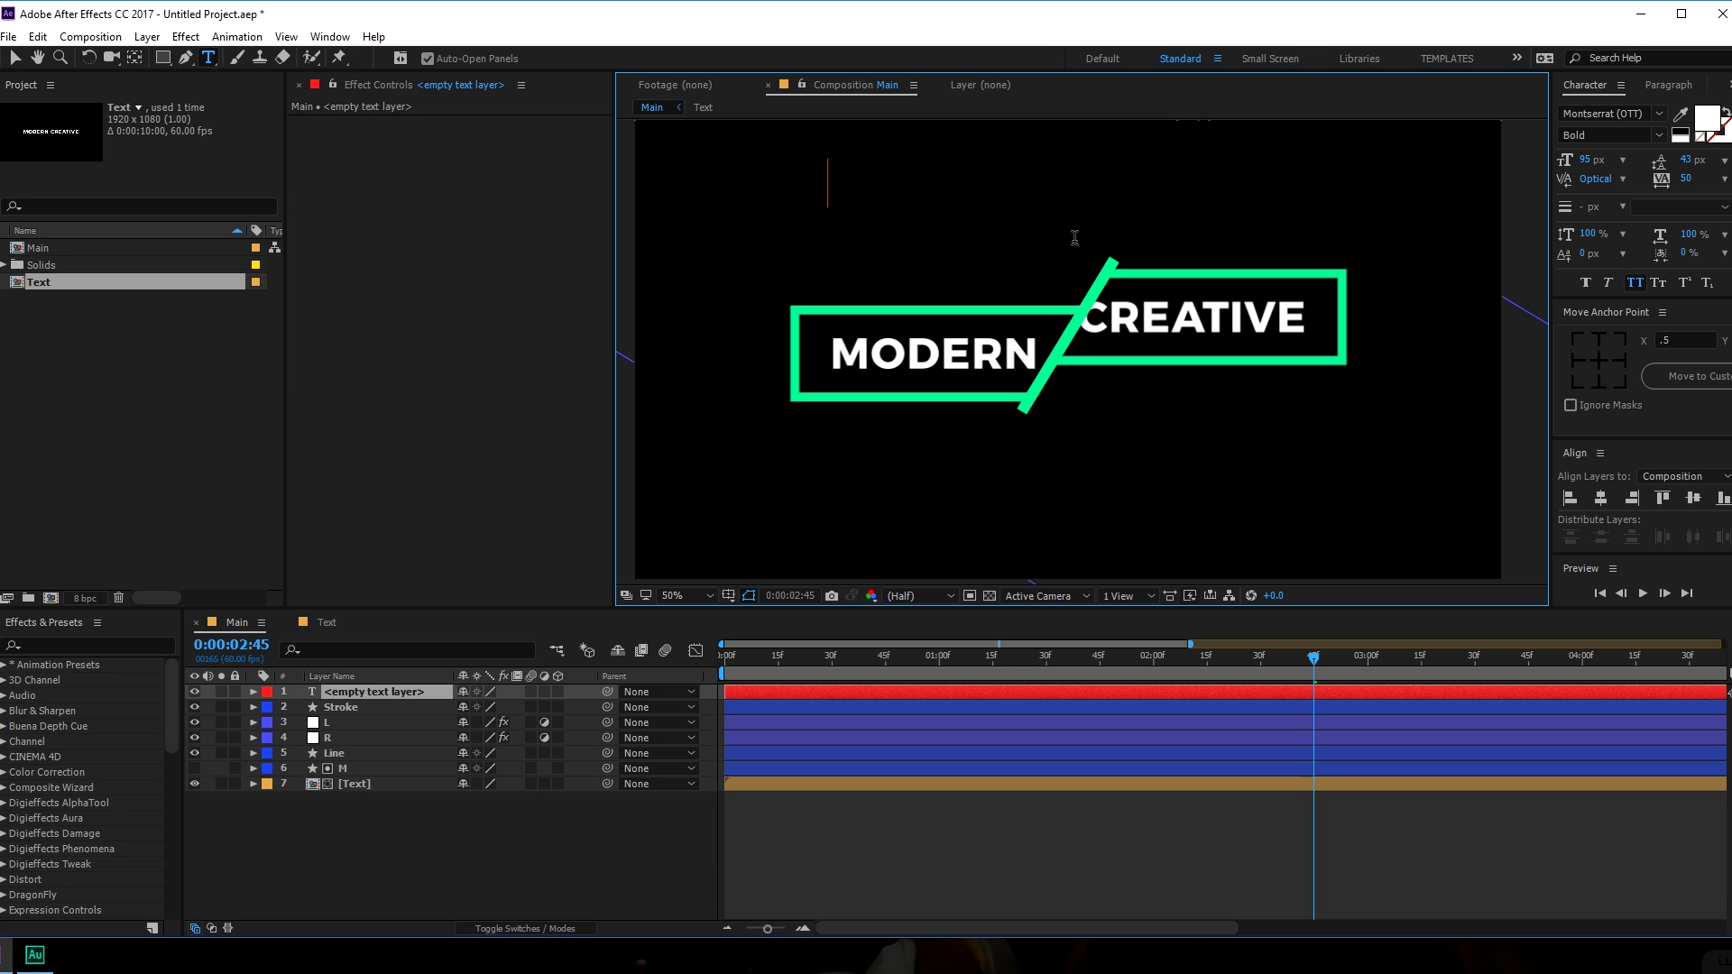
pyautogui.write('UNIQUE DESIGN')
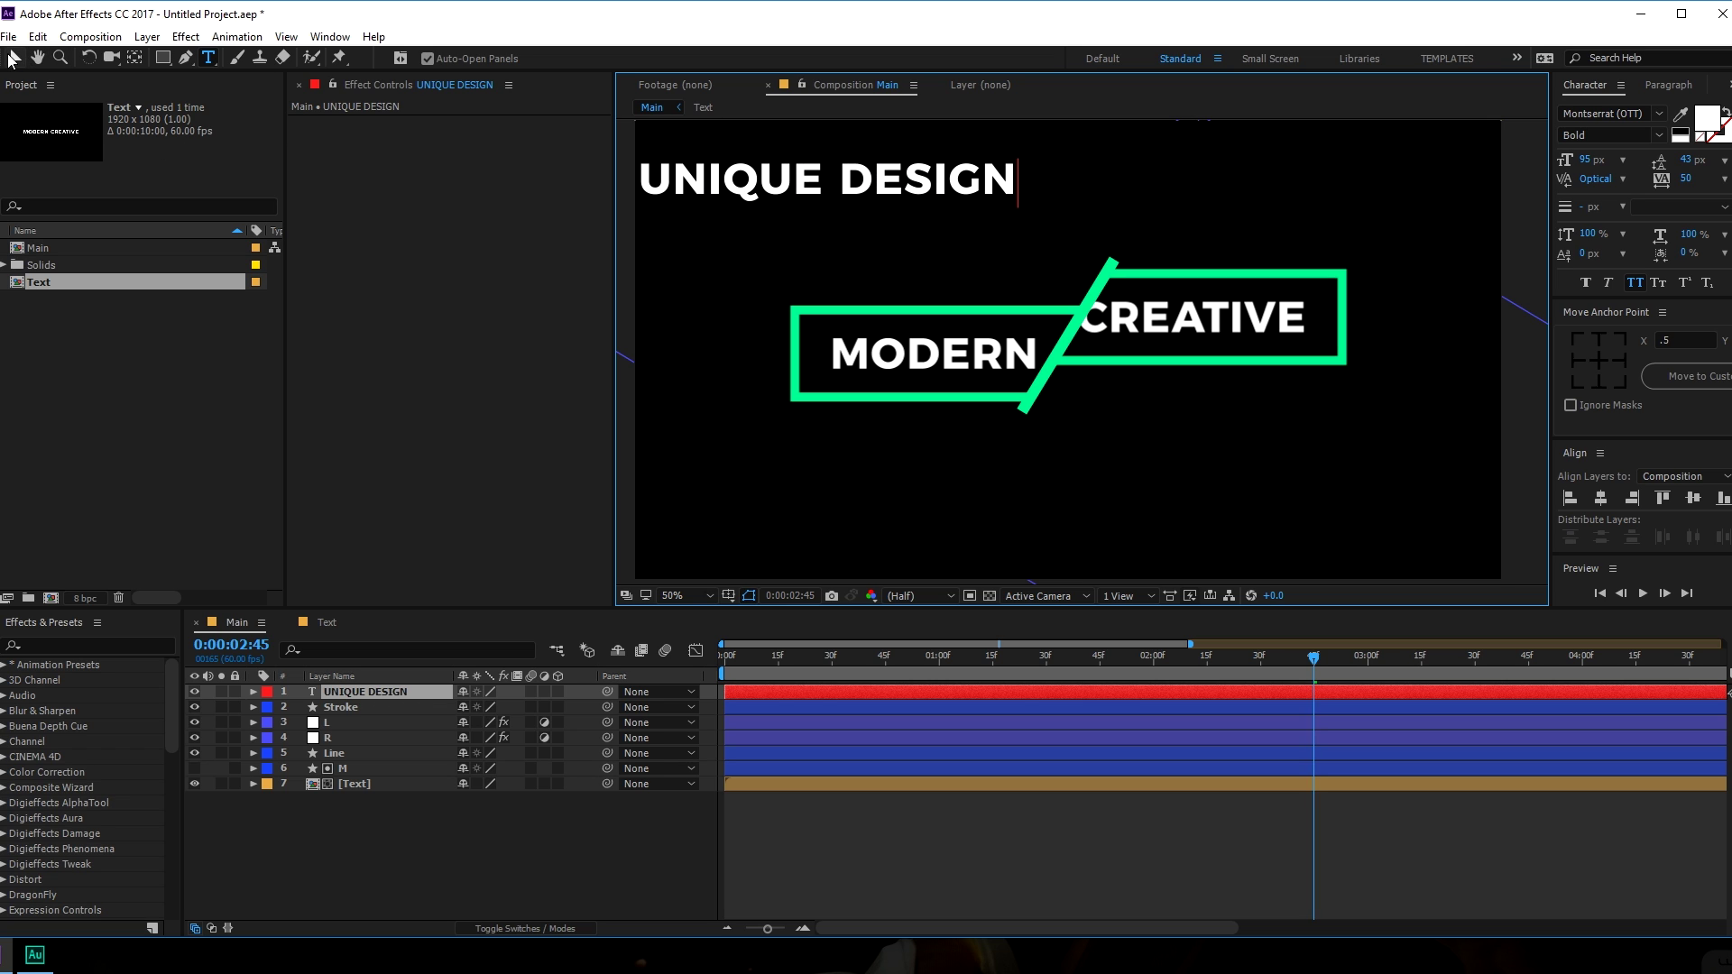
pyautogui.click(12, 60)
# Set the UNIQUE DESIGN text to Medium style at 49 px and place it just above the MODERN half of the frame.
pyautogui.click(1658, 136)
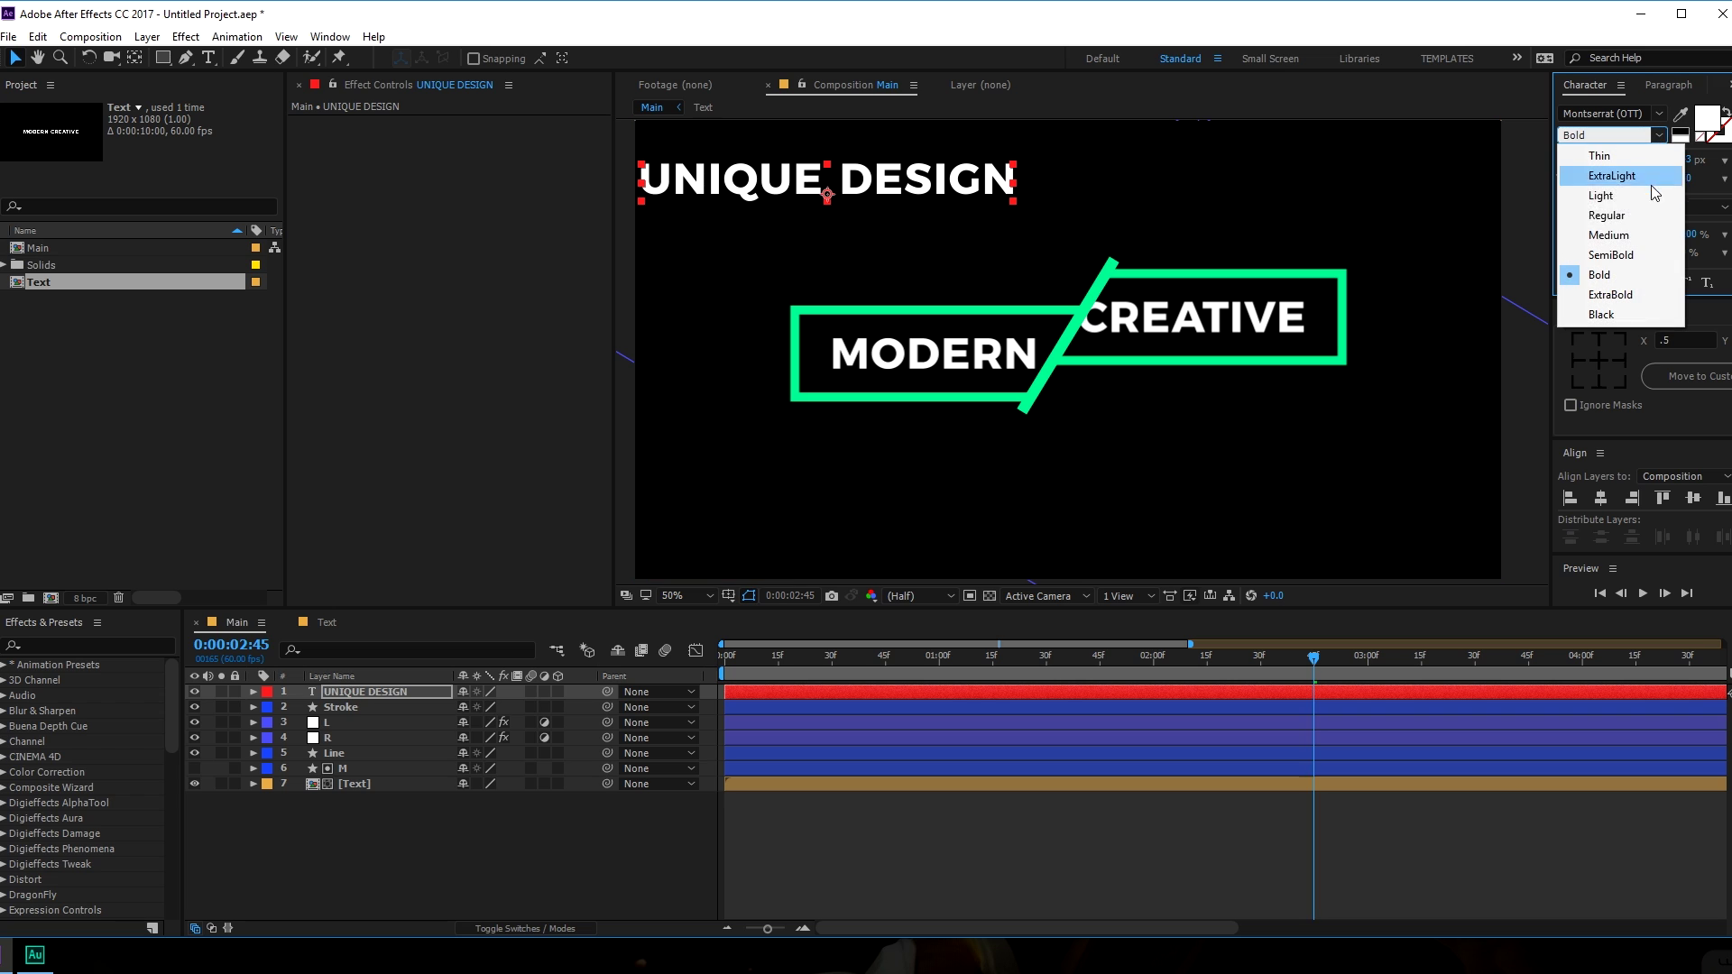
pyautogui.click(1610, 237)
pyautogui.moveTo(1589, 161); pyautogui.dragTo(1580, 161)
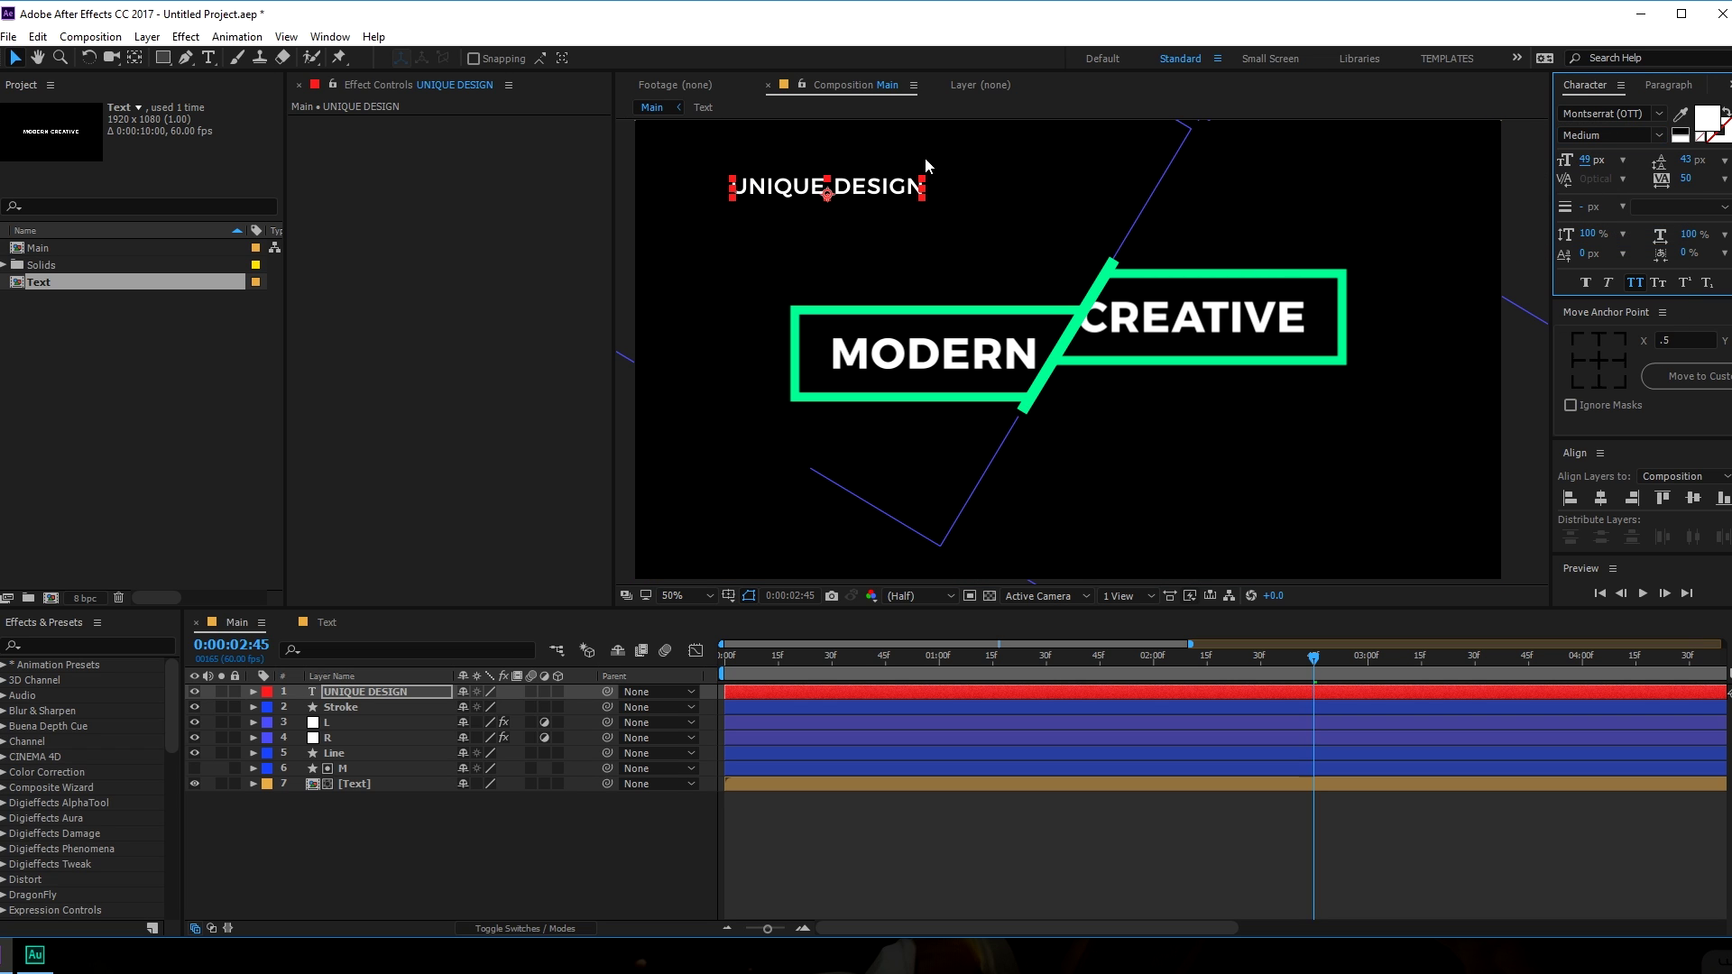
pyautogui.moveTo(864, 186); pyautogui.dragTo(973, 282)
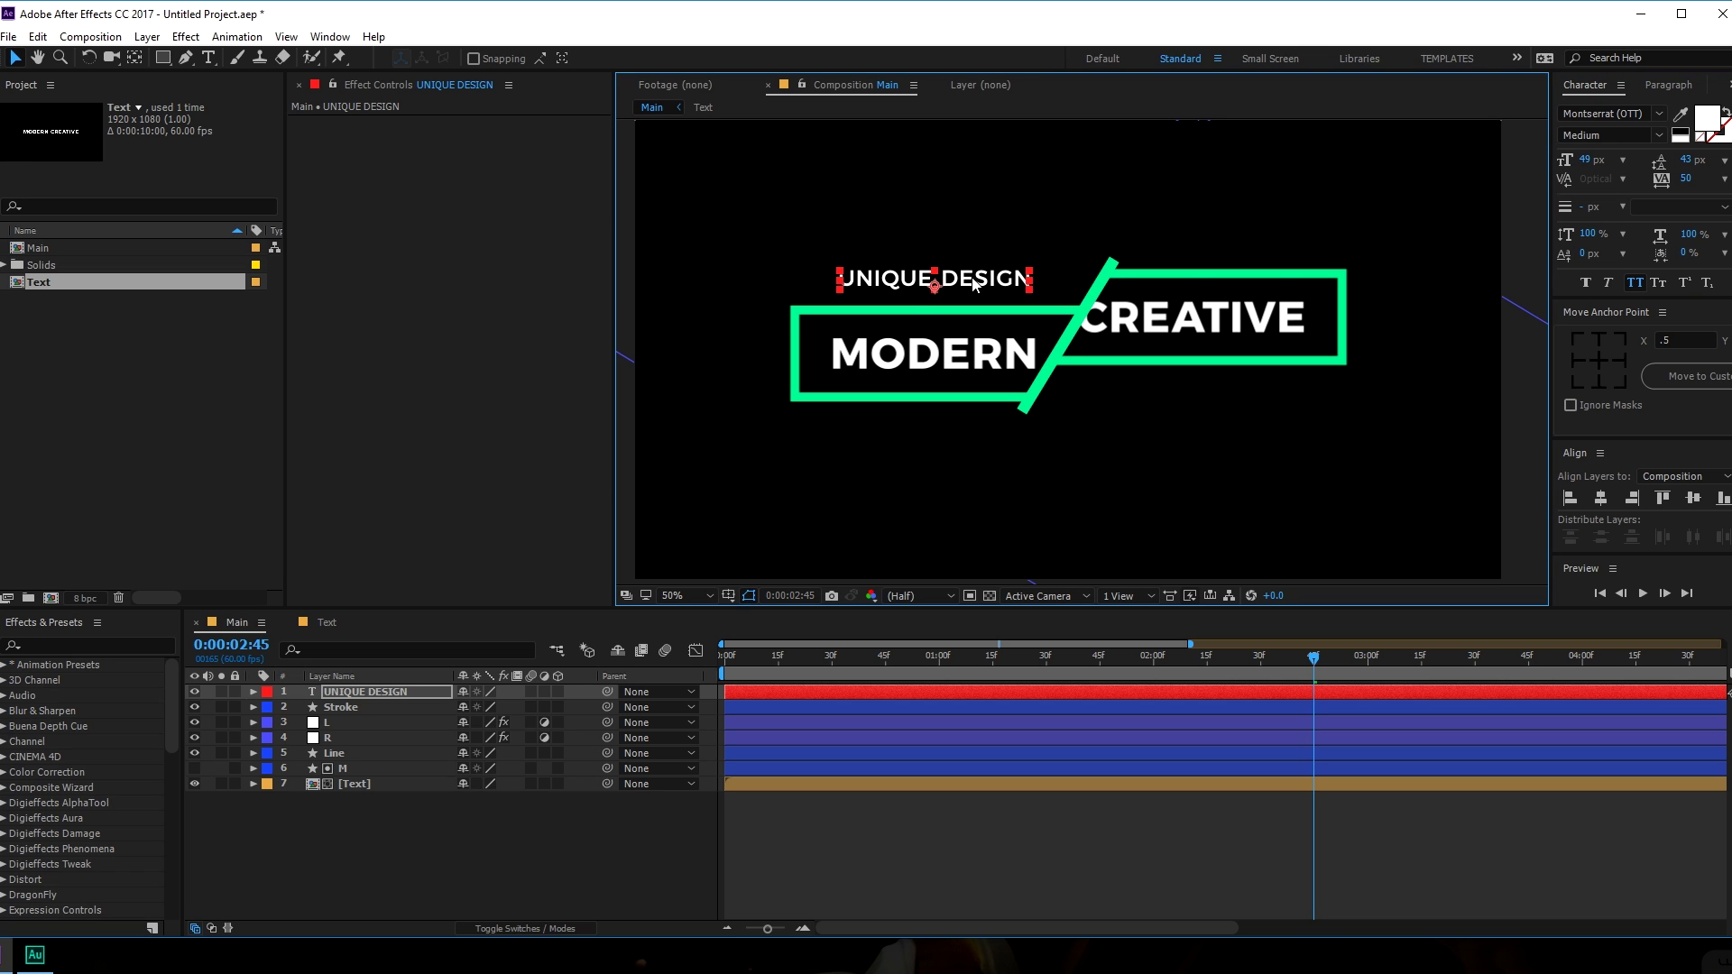
# Set the tracking of the UNIQUE DESIGN text to 264 and move it slightly closer to the frame.
pyautogui.hotkey('alt', 'Right')
pyautogui.hotkey('alt', 'Right')
pyautogui.hotkey('alt', 'Right')
pyautogui.hotkey('alt', 'Right')
pyautogui.hotkey('alt', 'Right')
pyautogui.hotkey('alt', 'Right')
pyautogui.hotkey('alt', 'Right')
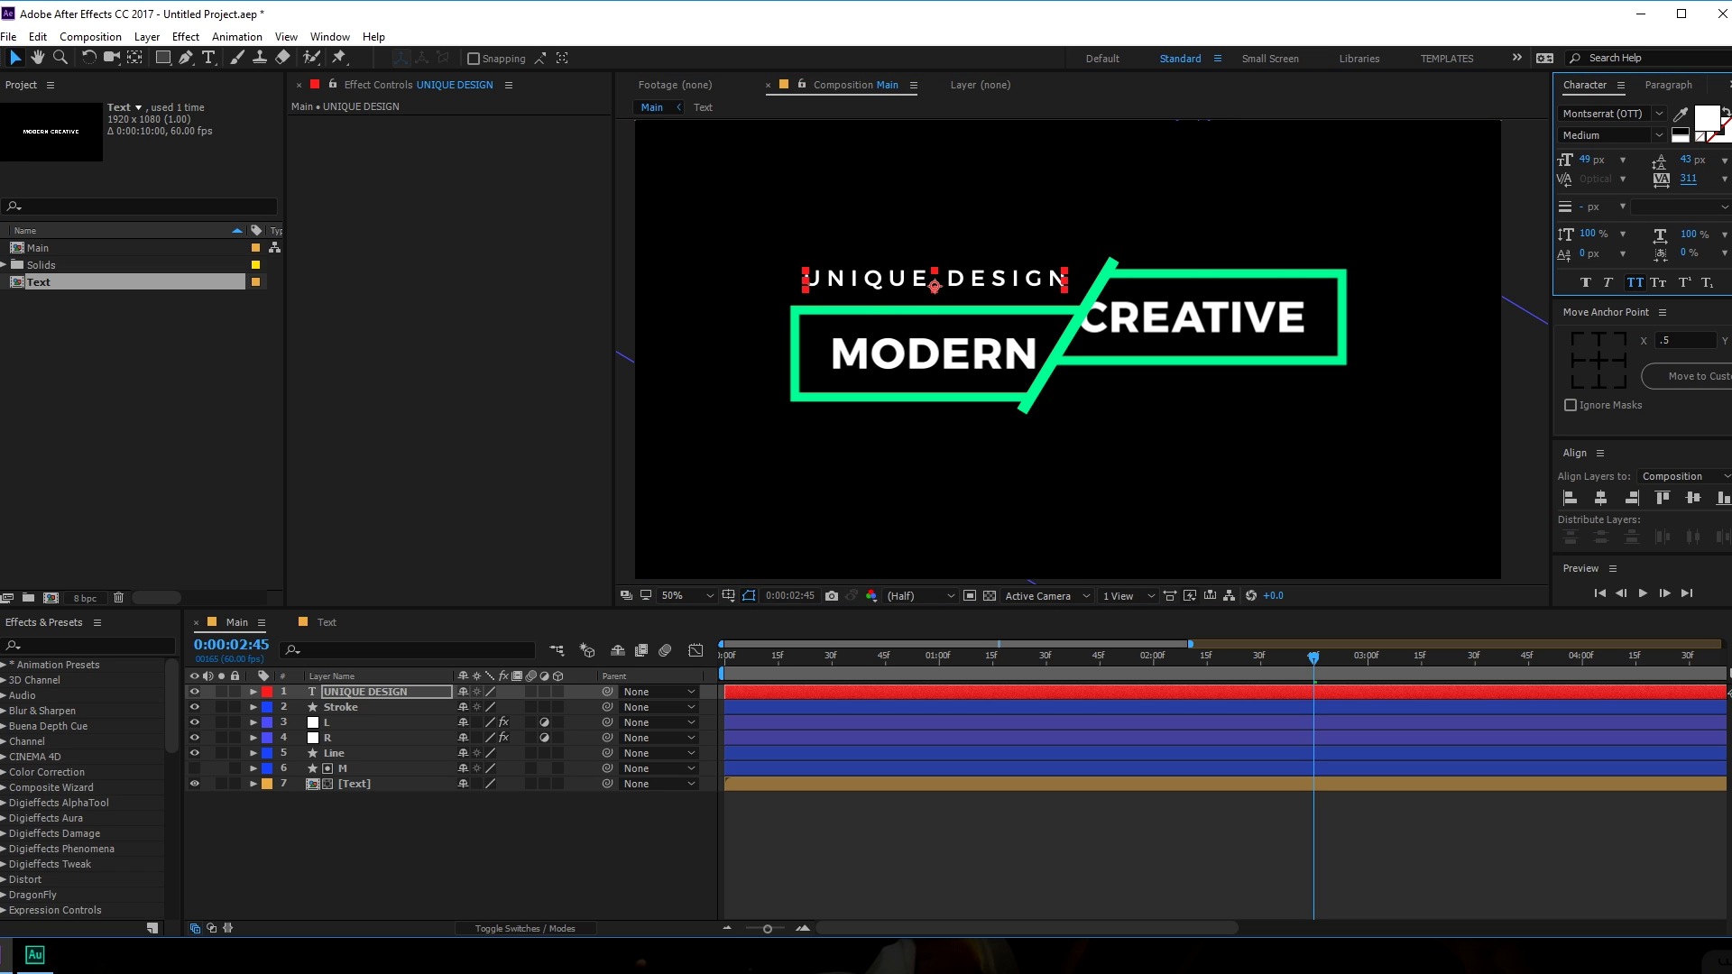
pyautogui.click(333, 721)
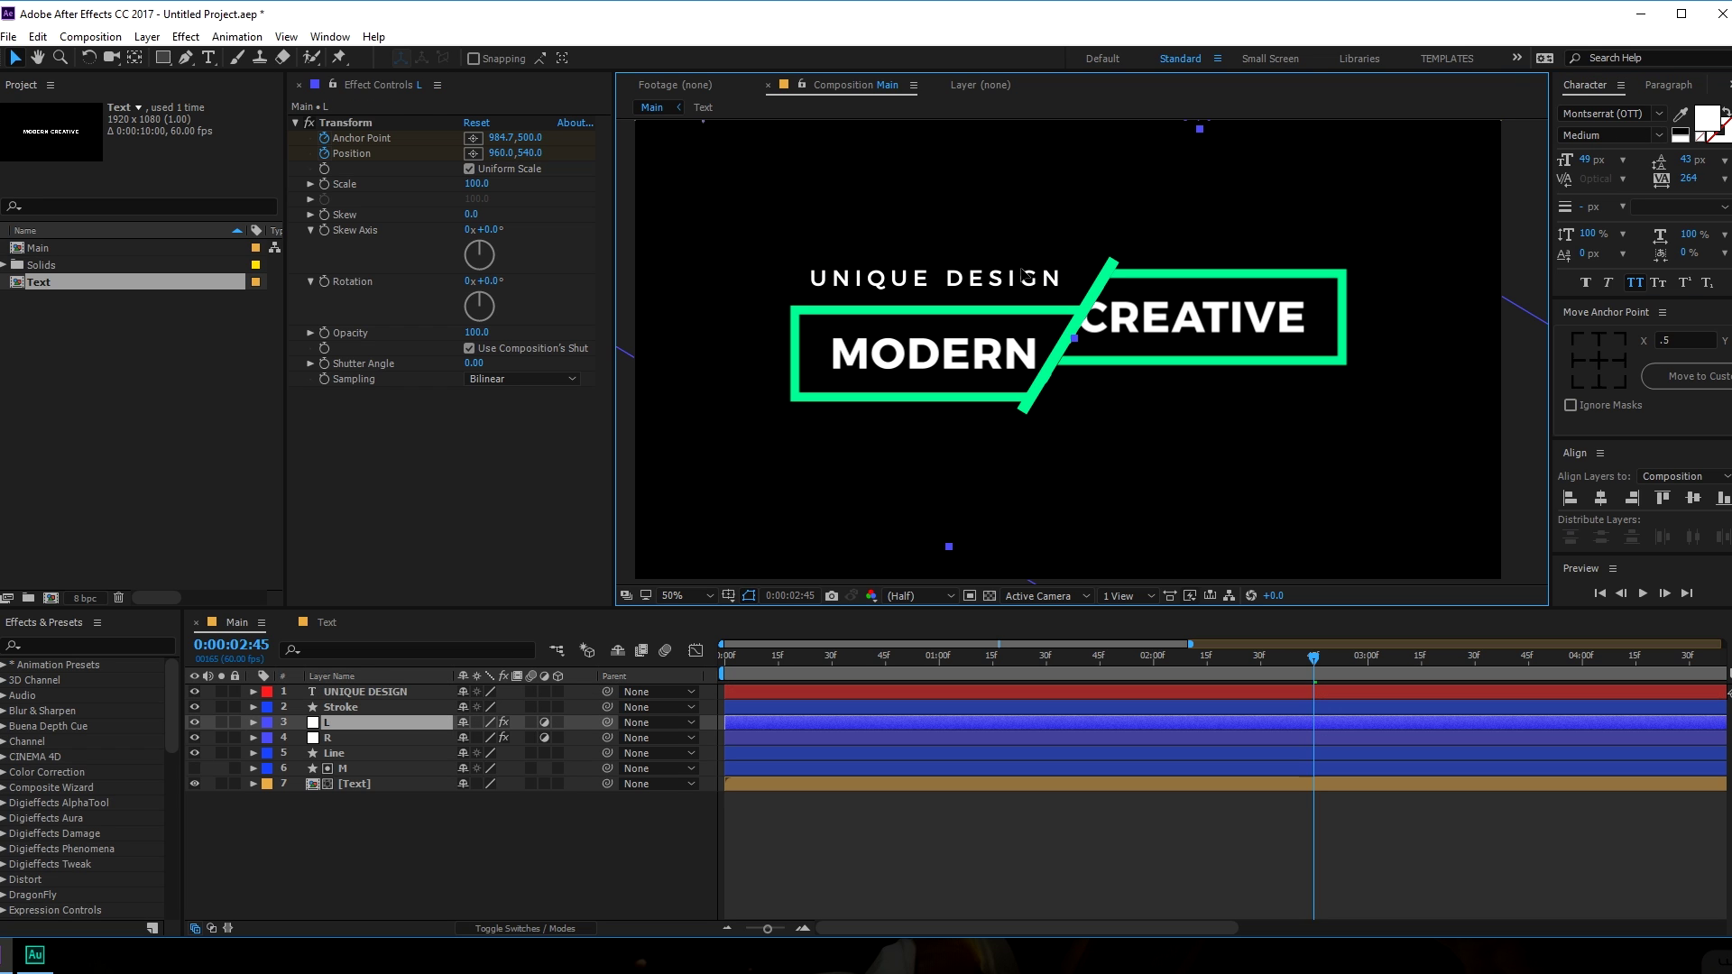
pyautogui.click(359, 693)
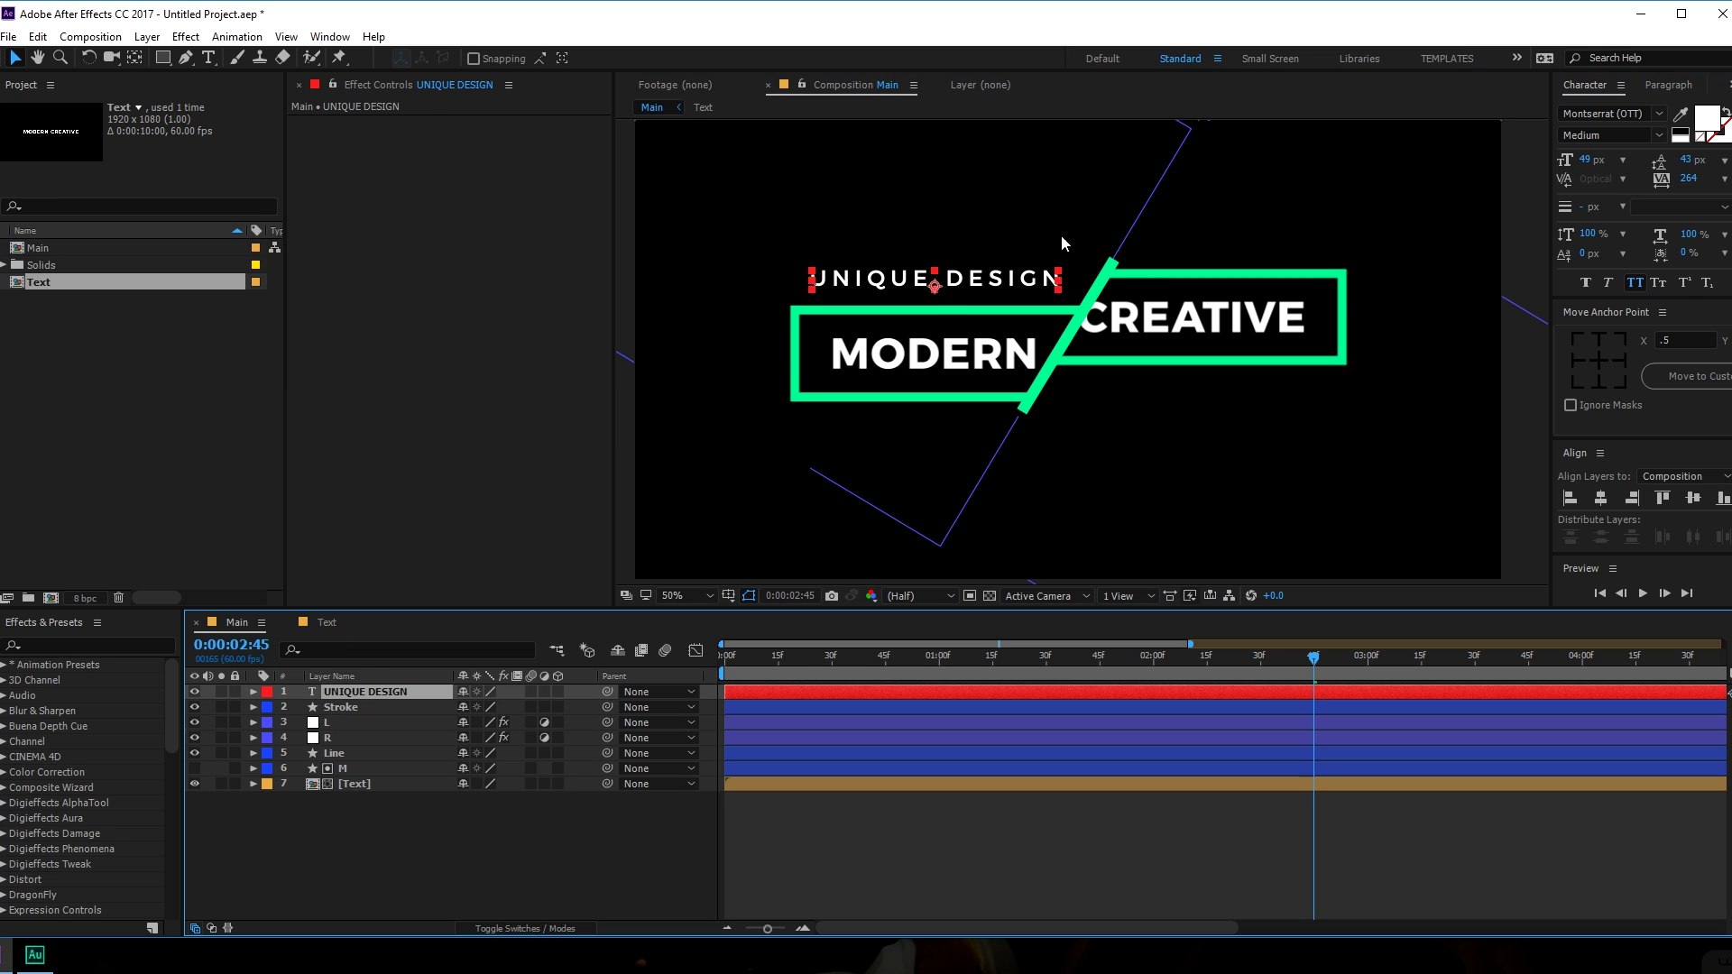
pyautogui.moveTo(1012, 280); pyautogui.dragTo(1011, 286)
pyautogui.click(1323, 806)
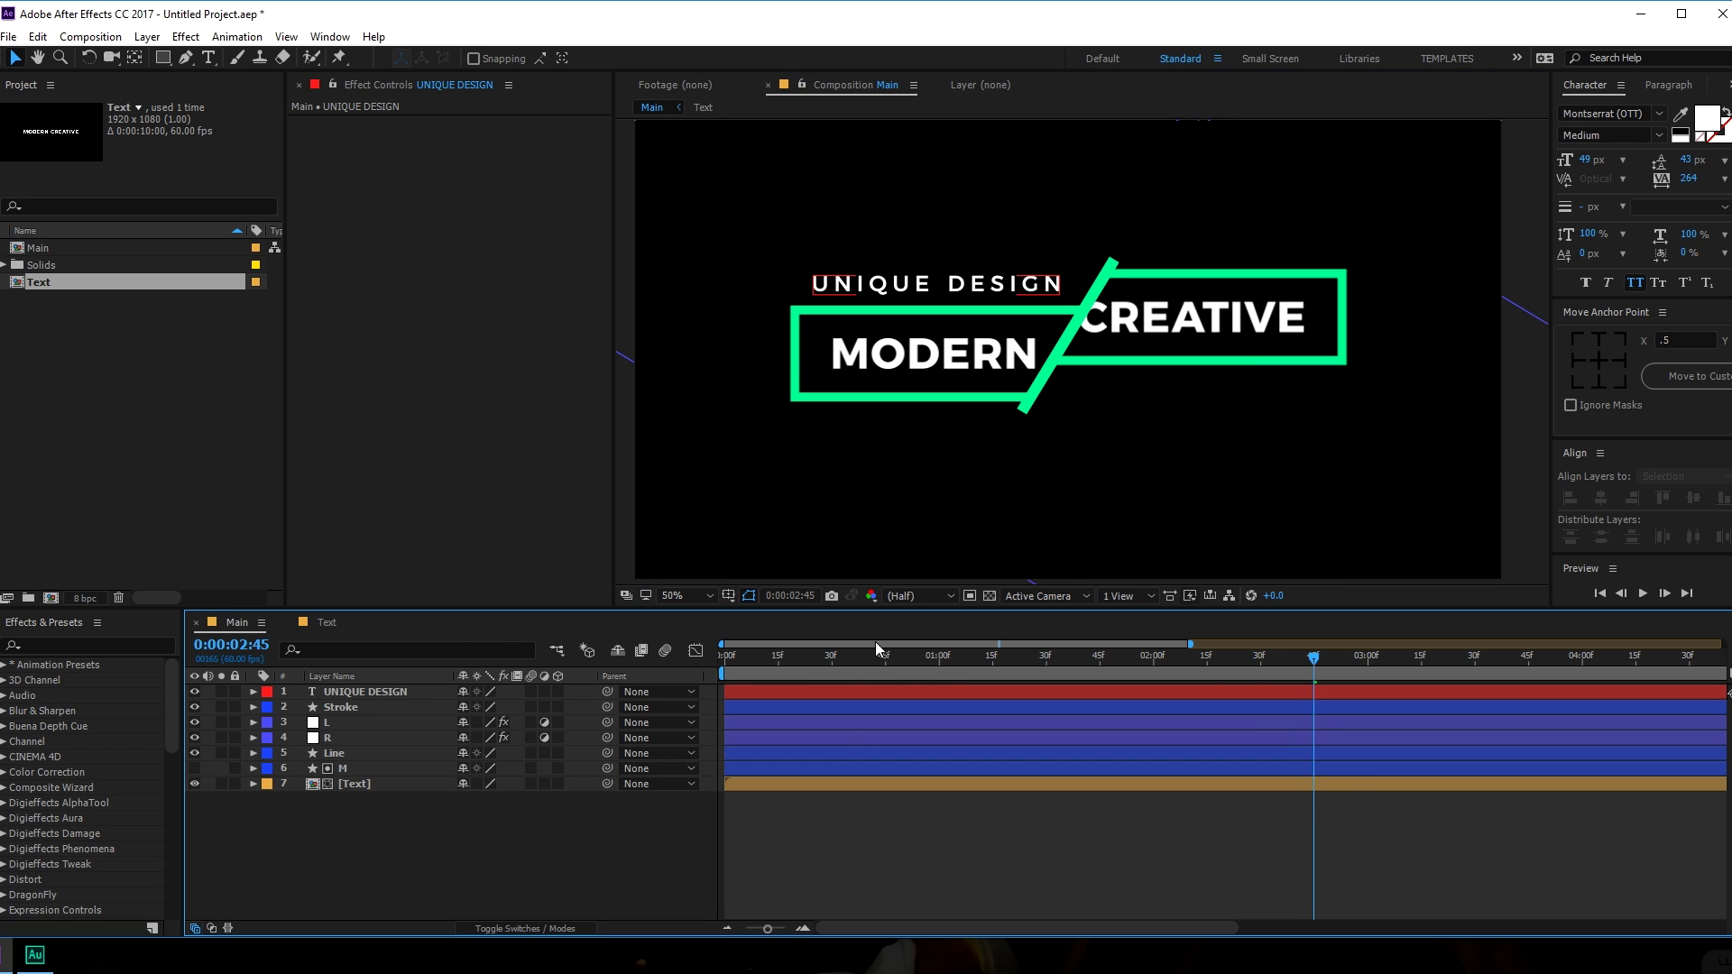
# Keyframe the UNIQUE DESIGN layer's Position to rise from 668, 516 at 0:00:02:45 to 668, 442 at about 0:00:03:30.
pyautogui.click(442, 690)
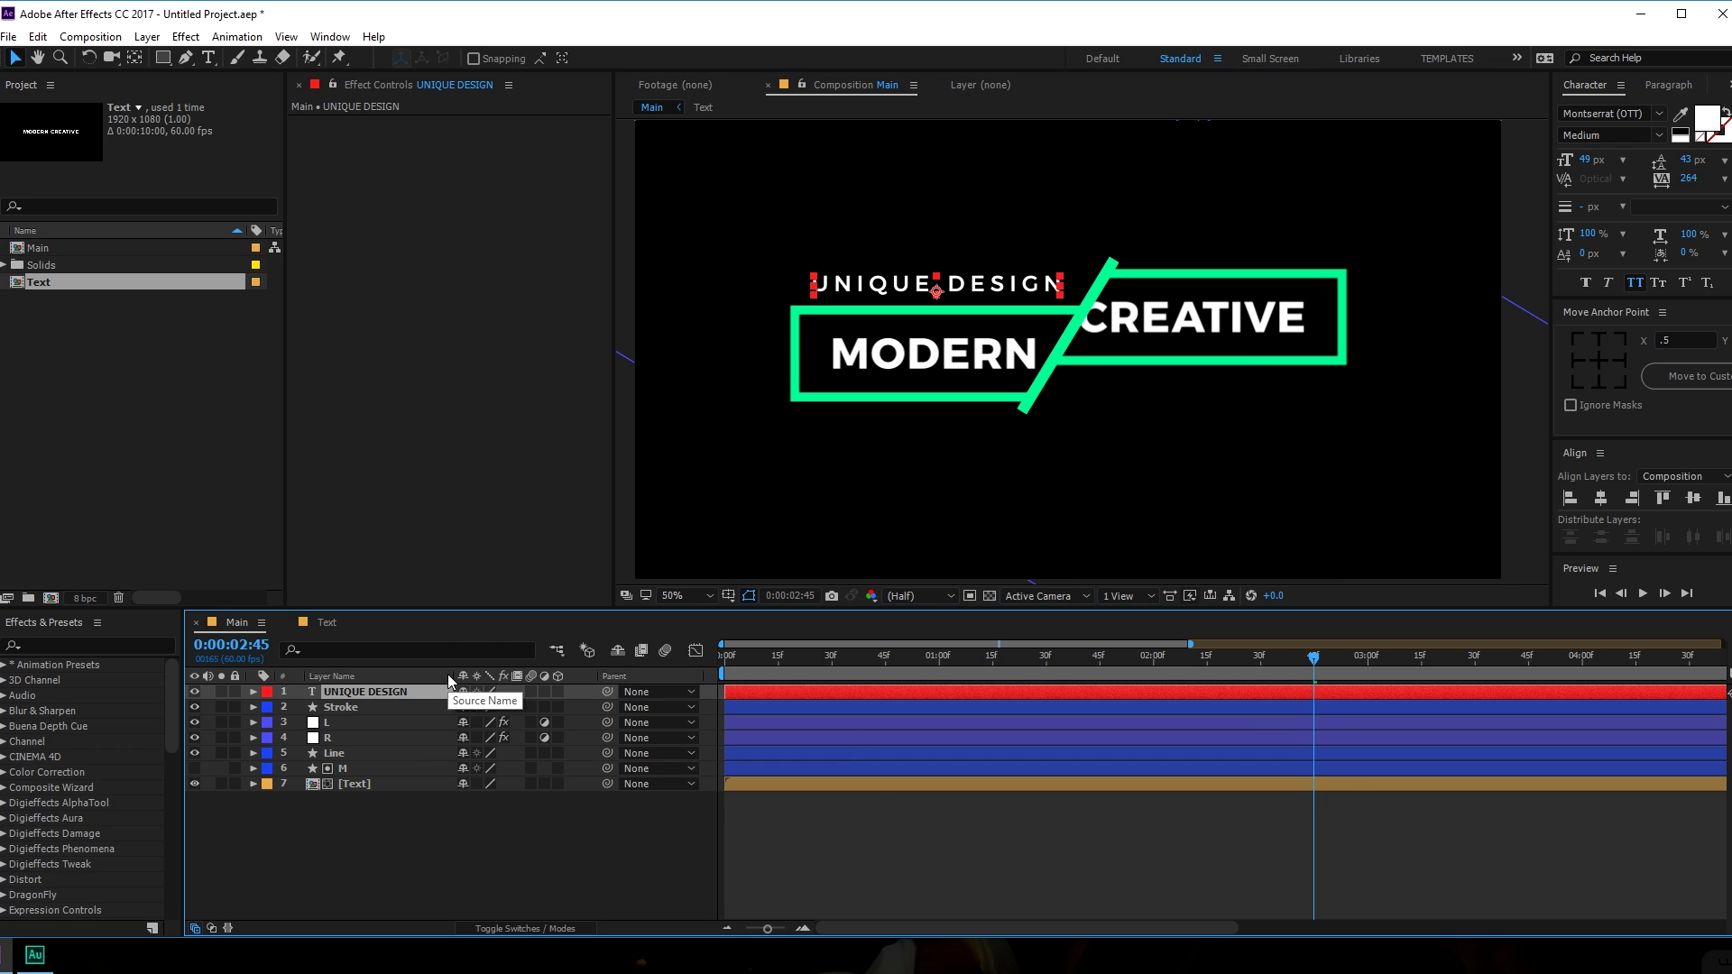
pyautogui.press('p')
pyautogui.click(299, 707)
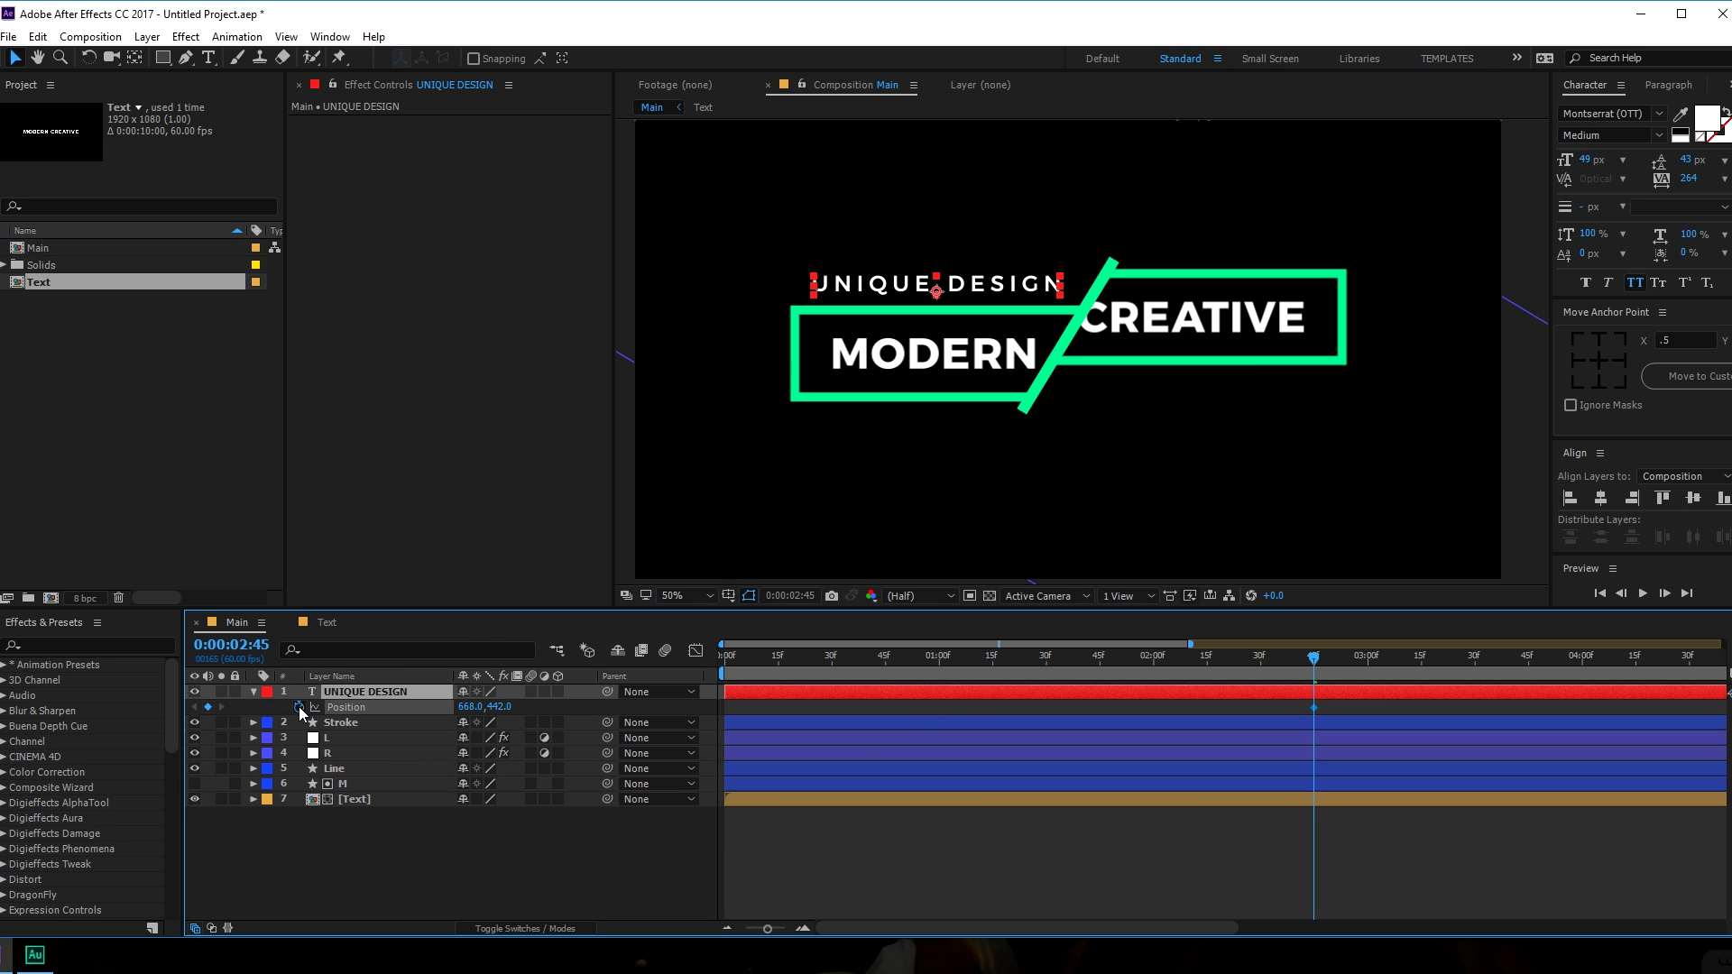
pyautogui.moveTo(1314, 709); pyautogui.dragTo(1477, 707)
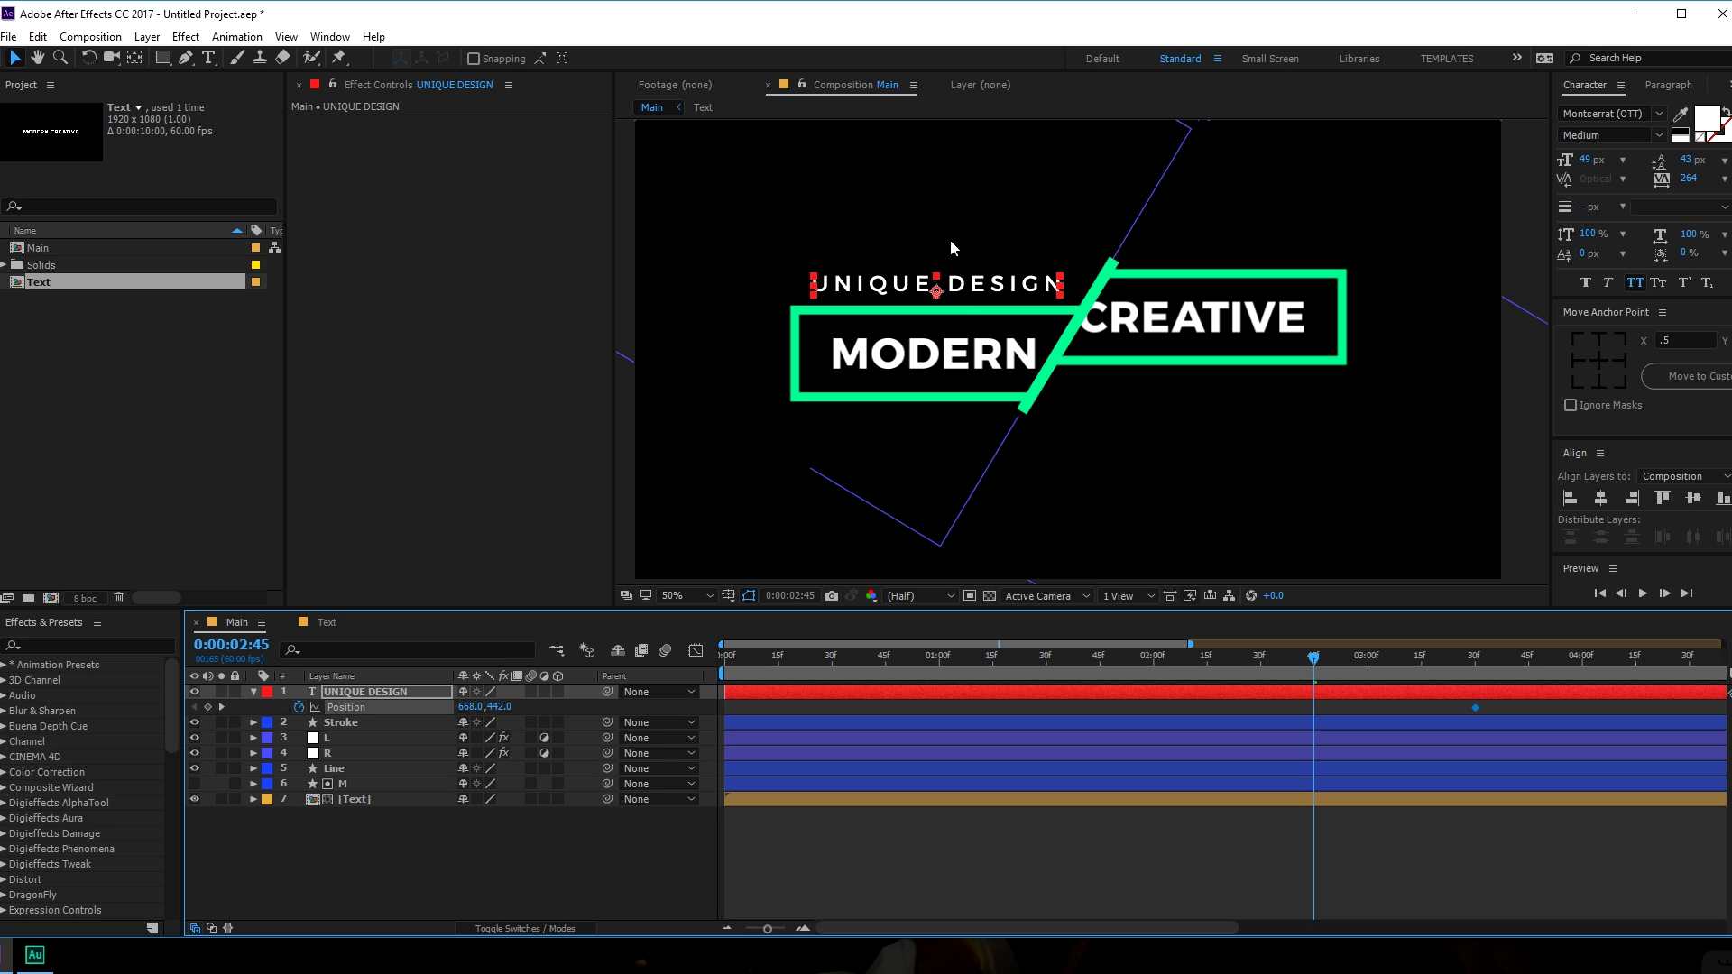
pyautogui.moveTo(972, 290); pyautogui.dragTo(972, 323)
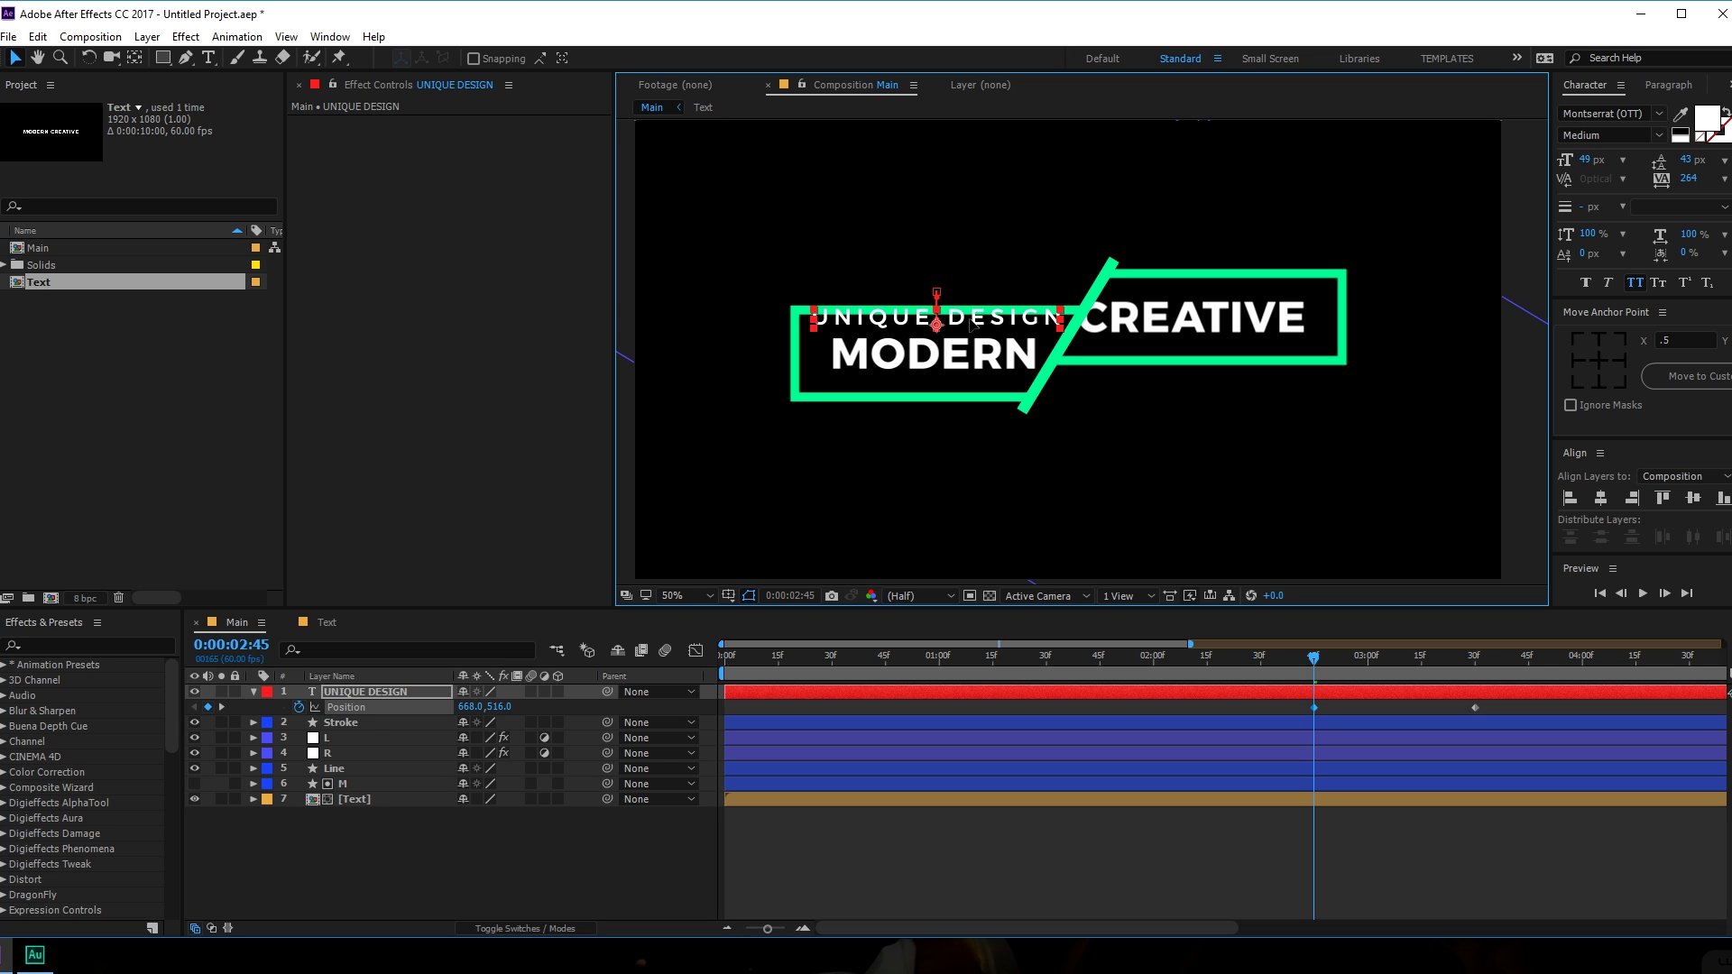
# Apply Easy Ease to both Position keyframes, lengthen the ease into the last one in the speed graph, and preview the rise.
pyautogui.moveTo(1314, 660); pyautogui.dragTo(1483, 675)
pyautogui.moveTo(1292, 708); pyautogui.dragTo(1478, 736)
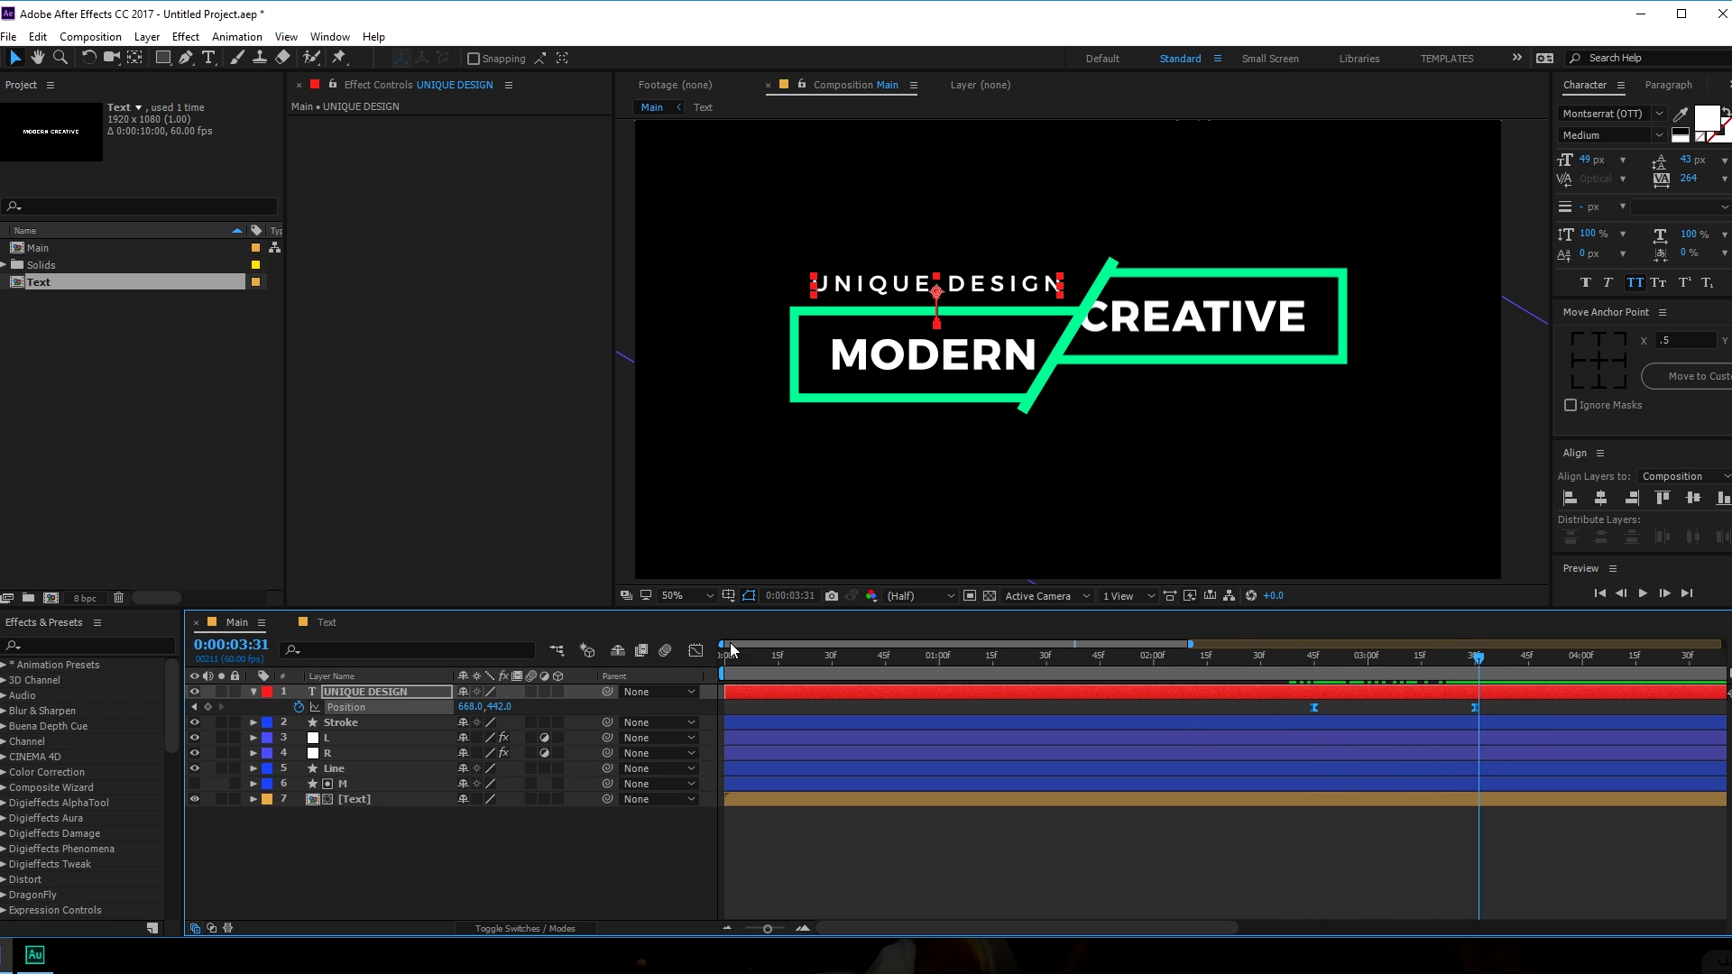
pyautogui.click(695, 650)
pyautogui.moveTo(1445, 882); pyautogui.dragTo(1395, 888)
pyautogui.click(1316, 659)
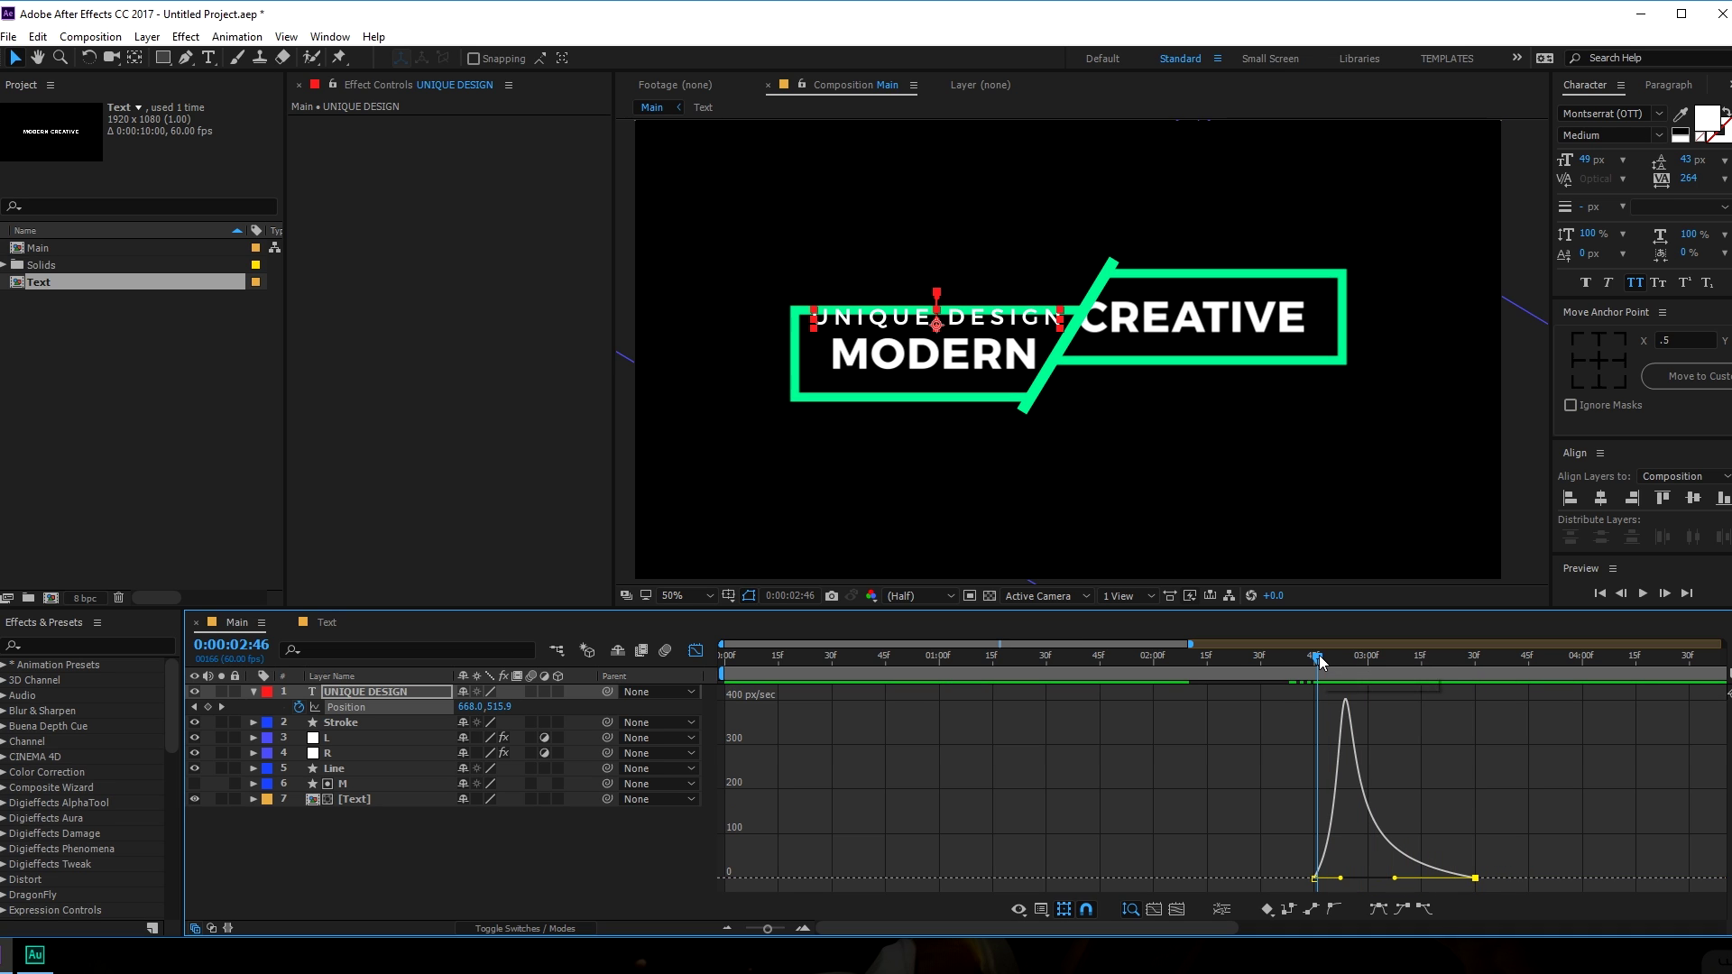
pyautogui.press('space')
pyautogui.hotkey('shift', 'F3')
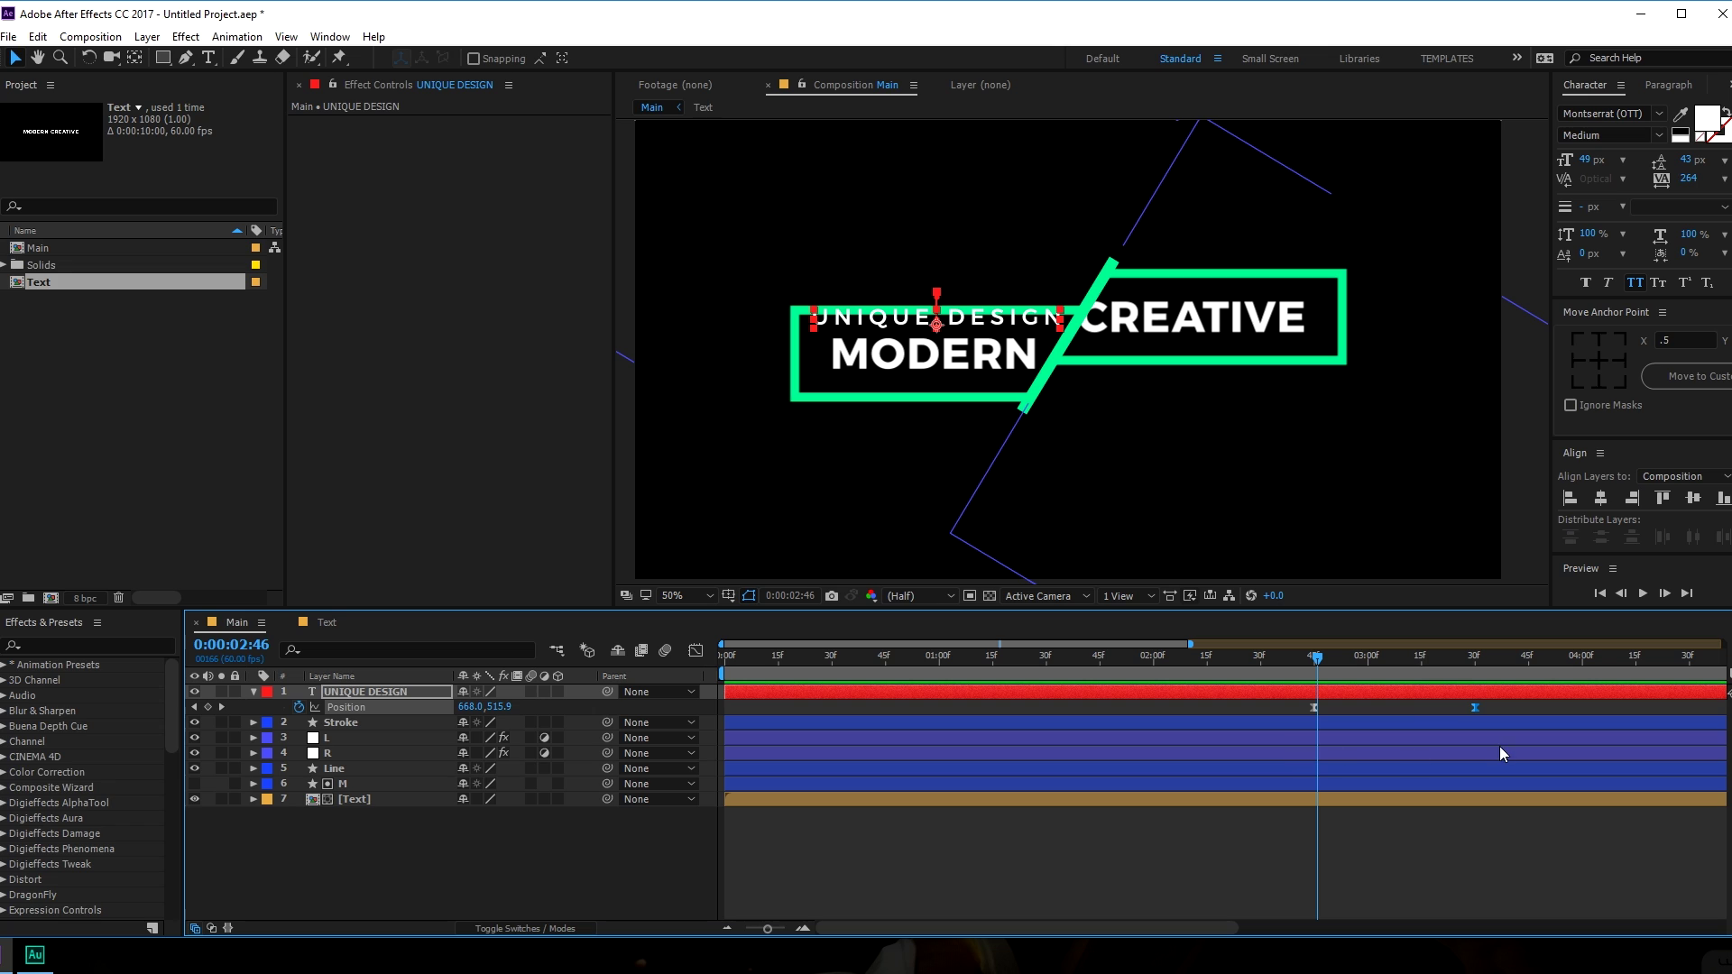
# At 0:00:02:45, draw a gray rectangle with a 0 px stroke just above the MODERN half, wider than the UNIQUE DESIGN text.
pyautogui.moveTo(1373, 663); pyautogui.dragTo(1408, 667)
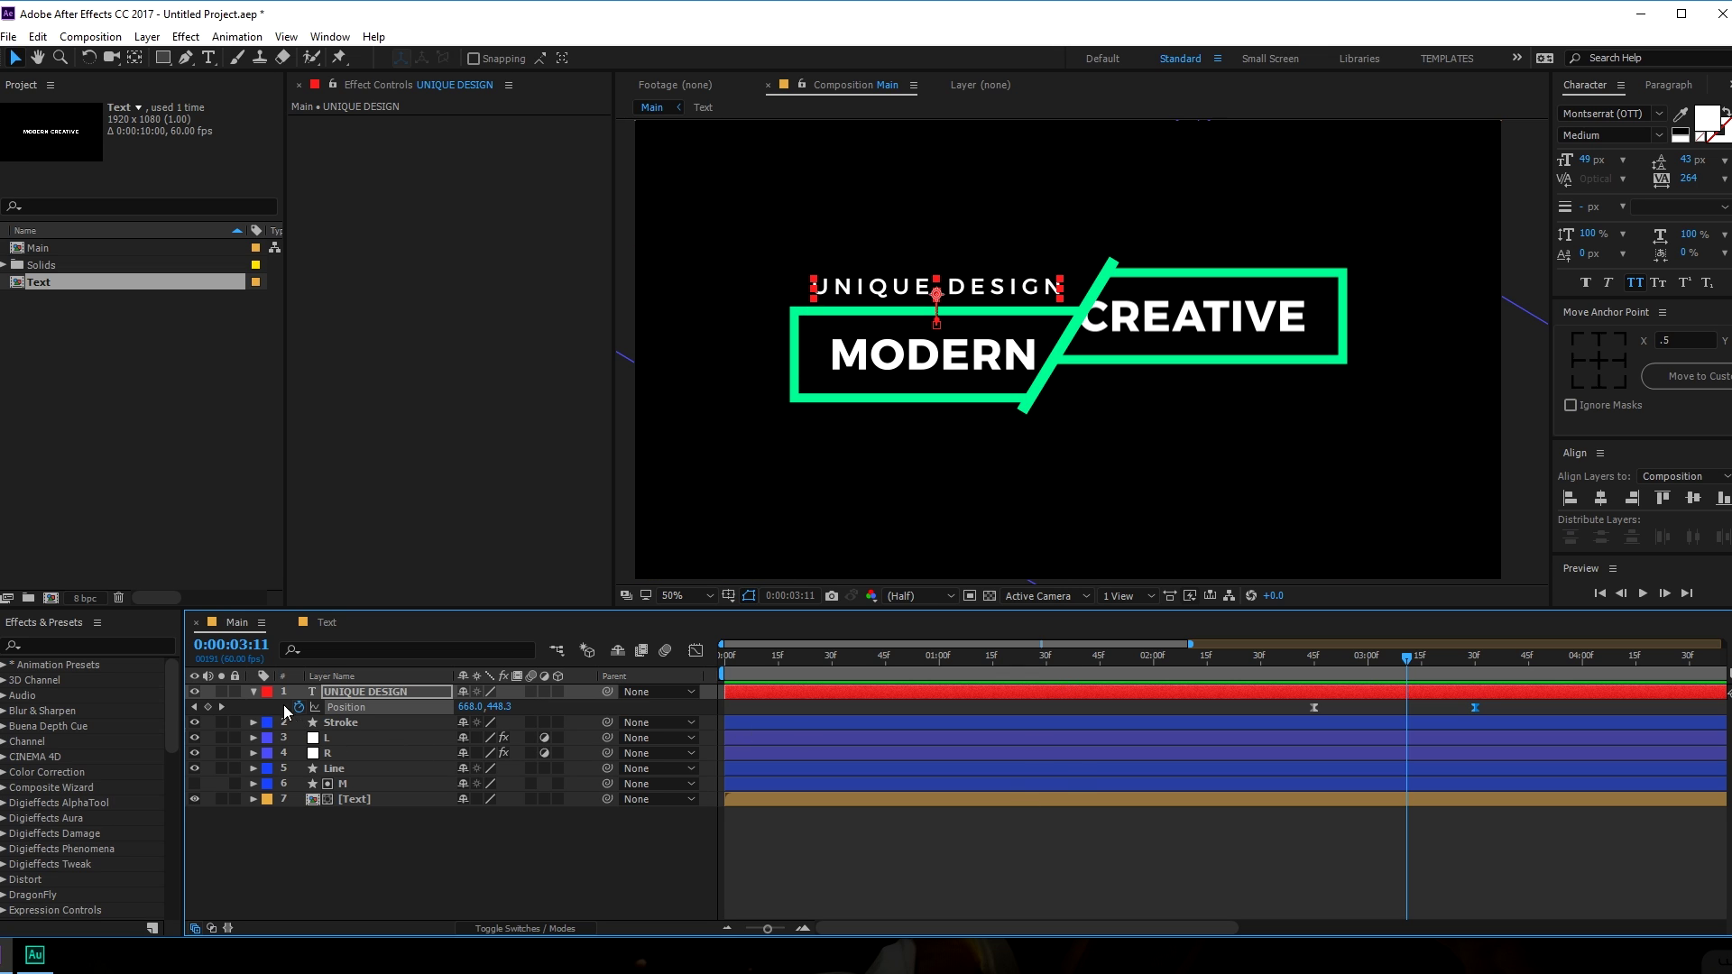
pyautogui.click(251, 691)
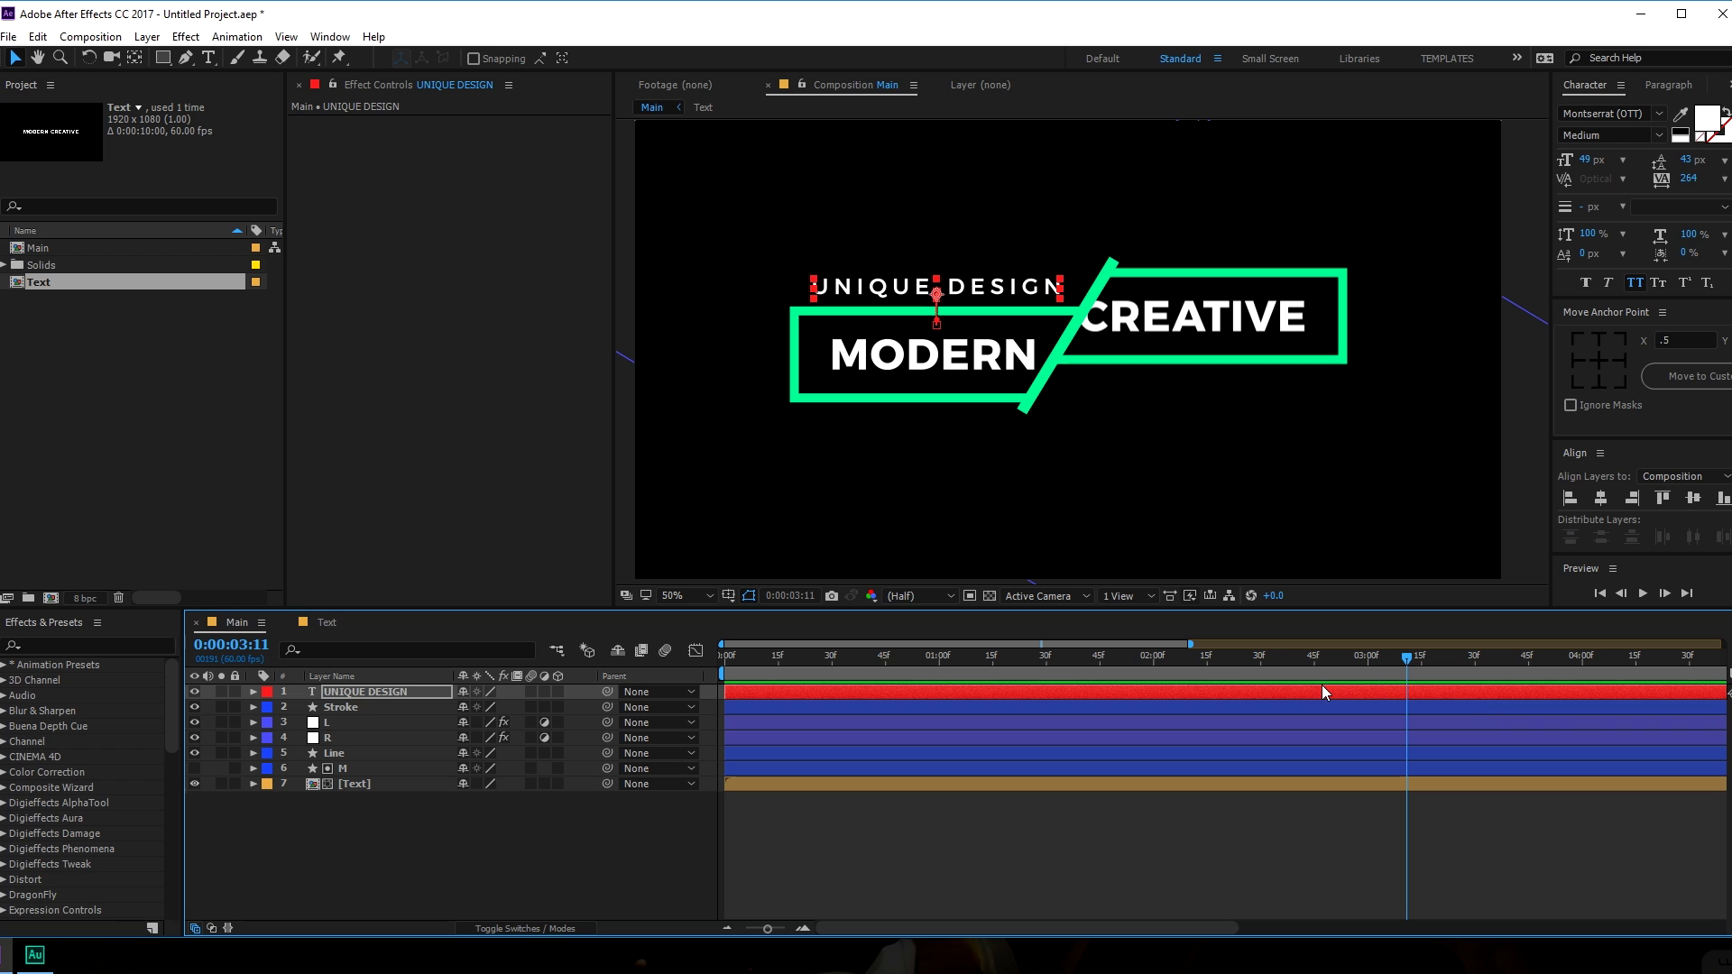
pyautogui.press('u')
pyautogui.moveTo(1358, 659); pyautogui.dragTo(1315, 661)
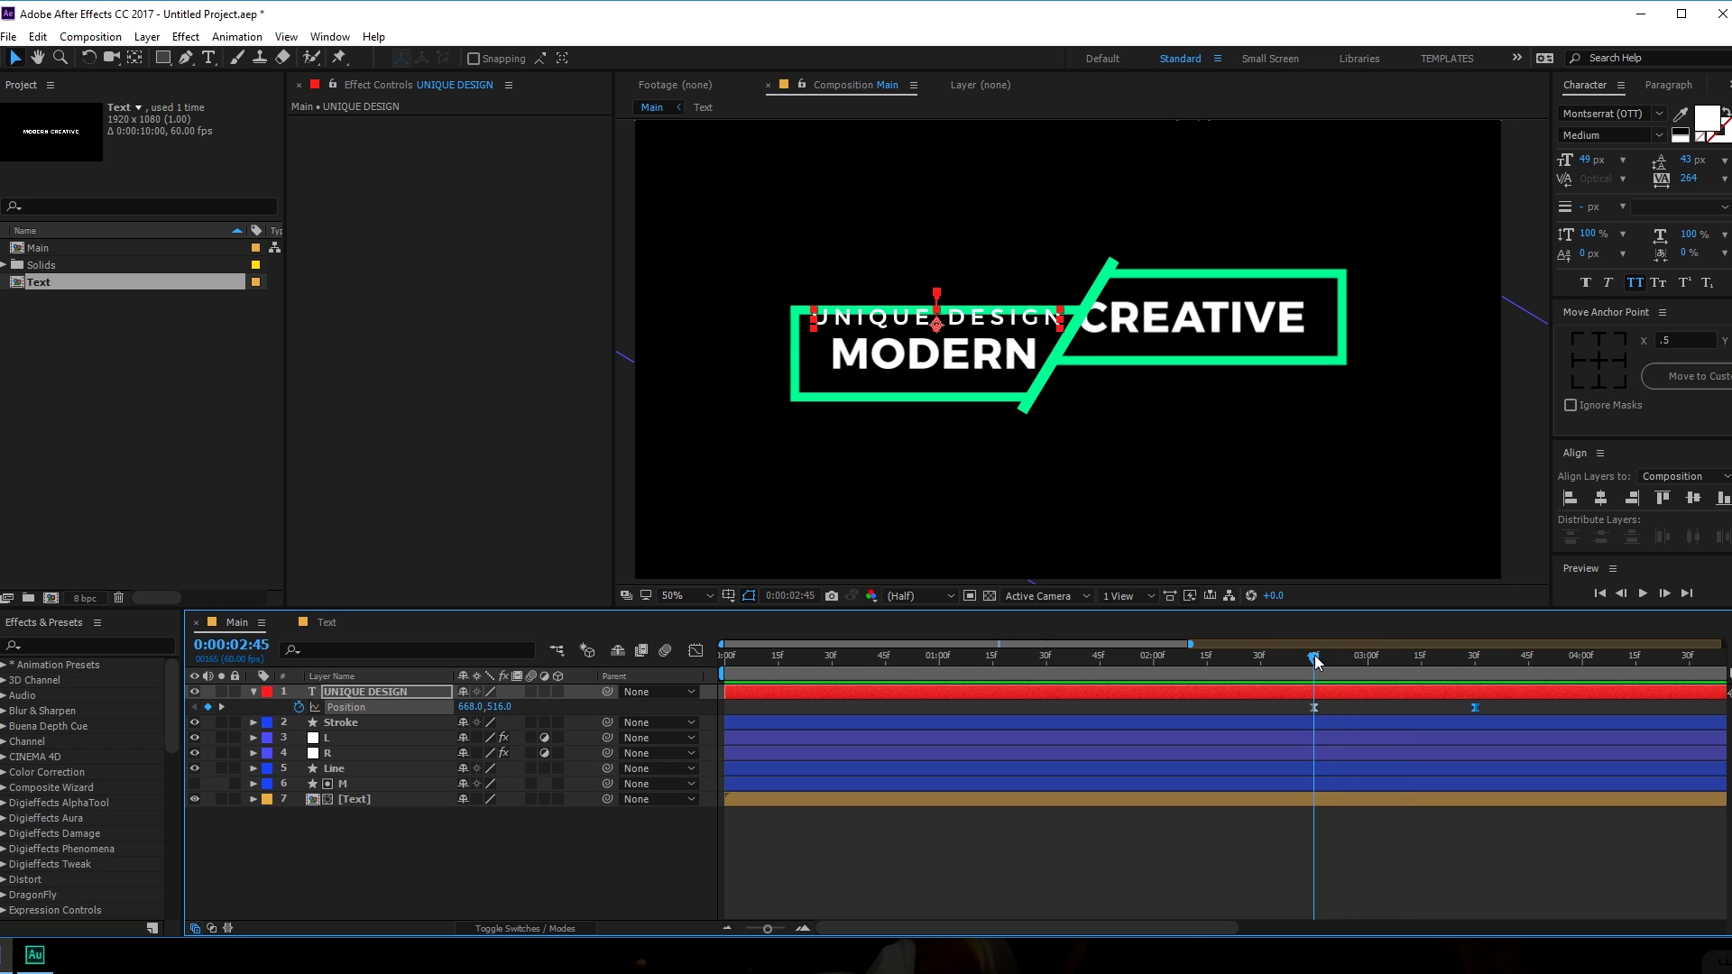
pyautogui.click(1141, 885)
pyautogui.click(163, 56)
pyautogui.moveTo(586, 63); pyautogui.dragTo(571, 61)
pyautogui.moveTo(770, 278)
pyautogui.mouseDown()
pyautogui.moveTo(778, 305)
pyautogui.moveTo(1107, 305)
pyautogui.mouseUp()
# Move the gray rectangle down over the UNIQUE DESIGN text, its upper edge on the frame's upper edge, and check it at 0:00:02:54.
pyautogui.press('v')
pyautogui.press('.')
pyautogui.moveTo(962, 287); pyautogui.dragTo(1119, 298)
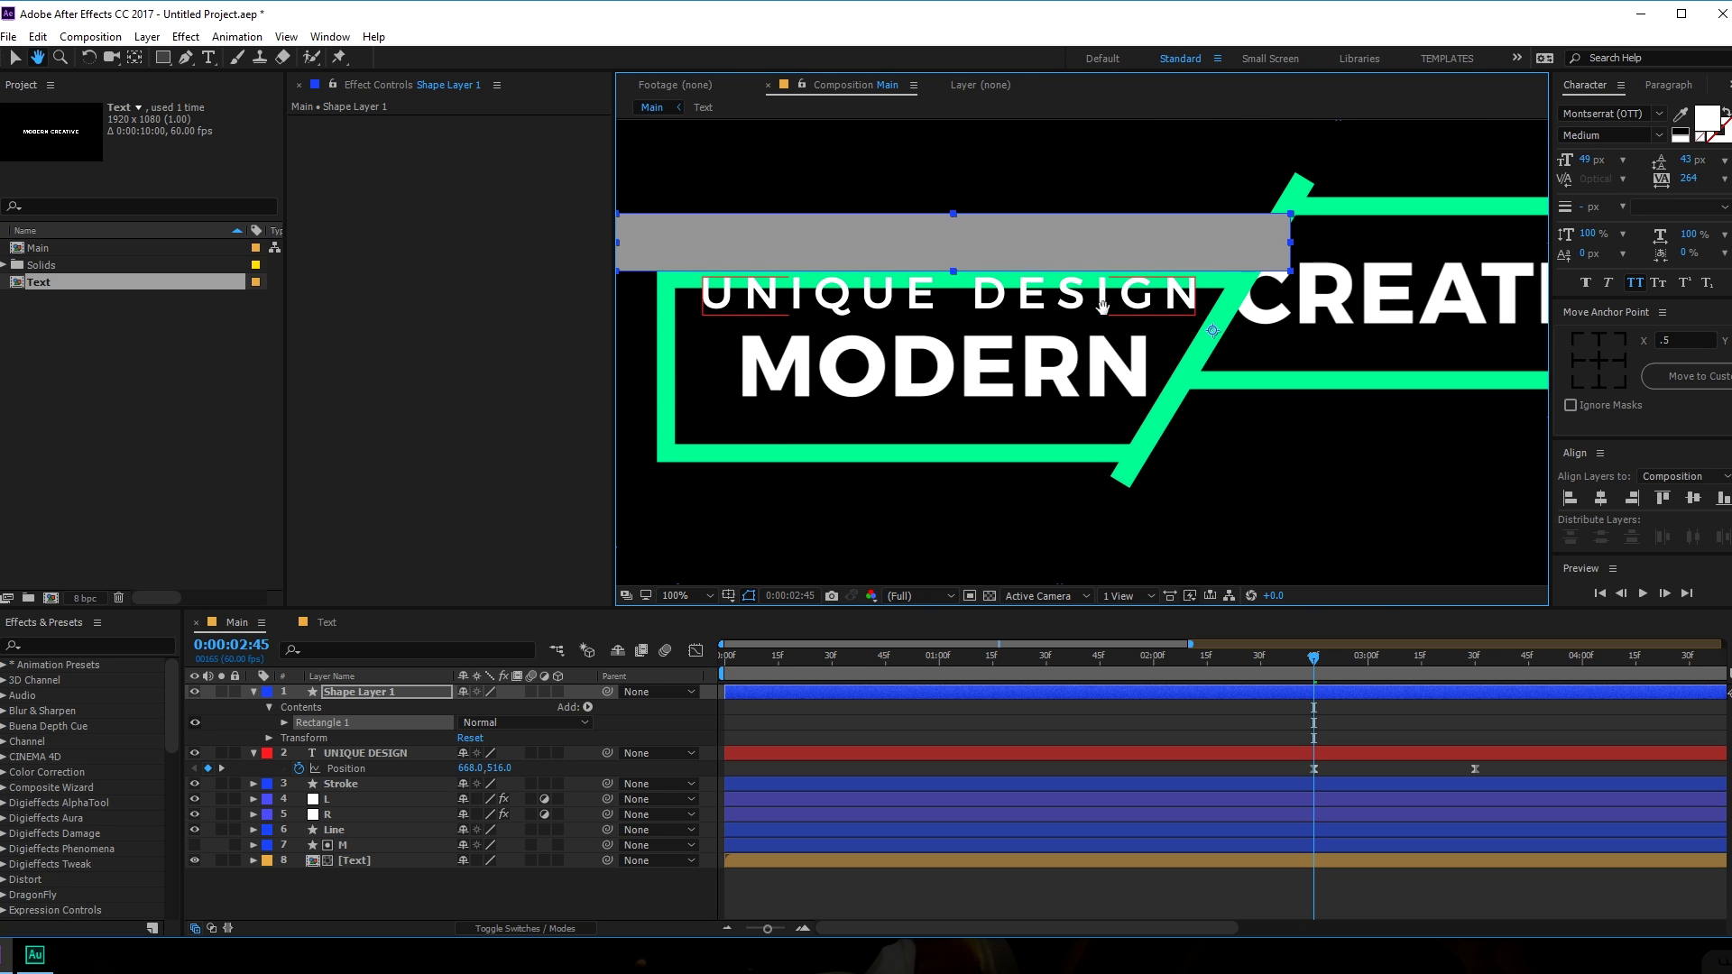
pyautogui.moveTo(1025, 242); pyautogui.dragTo(1045, 306)
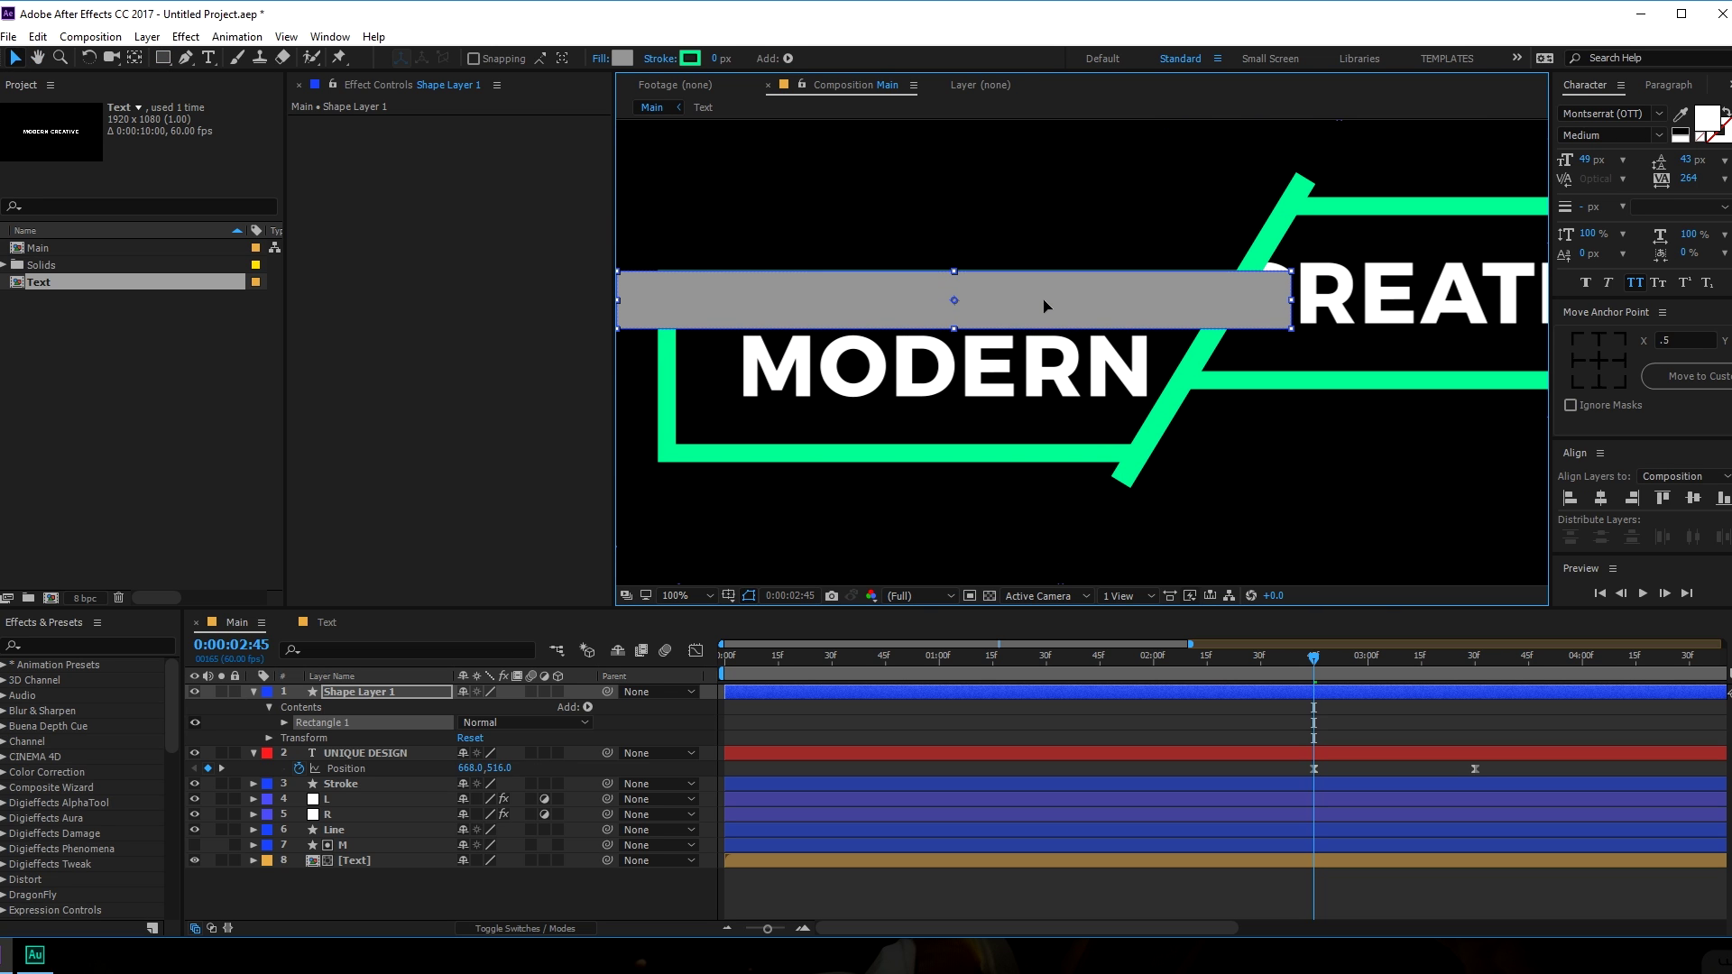
pyautogui.click(1361, 660)
pyautogui.moveTo(1362, 668); pyautogui.dragTo(1347, 668)
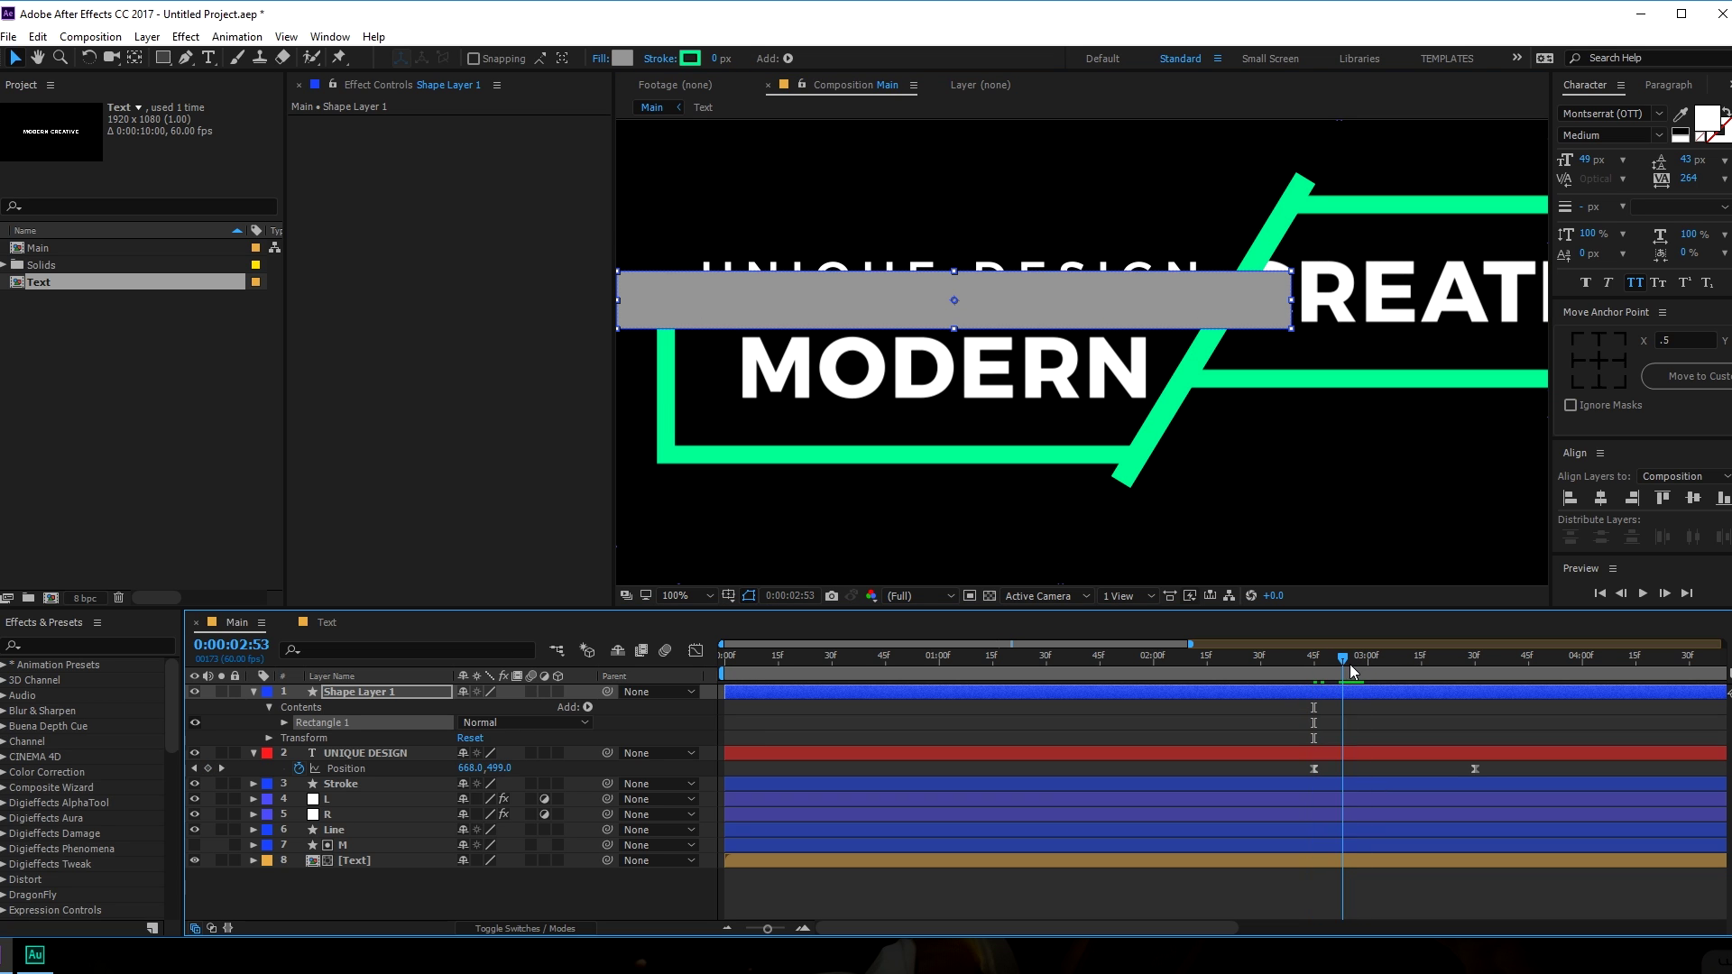
# Collapse the rectangle and UNIQUE DESIGN layers and rename the rectangle's layer M.
pyautogui.click(251, 690)
pyautogui.click(252, 706)
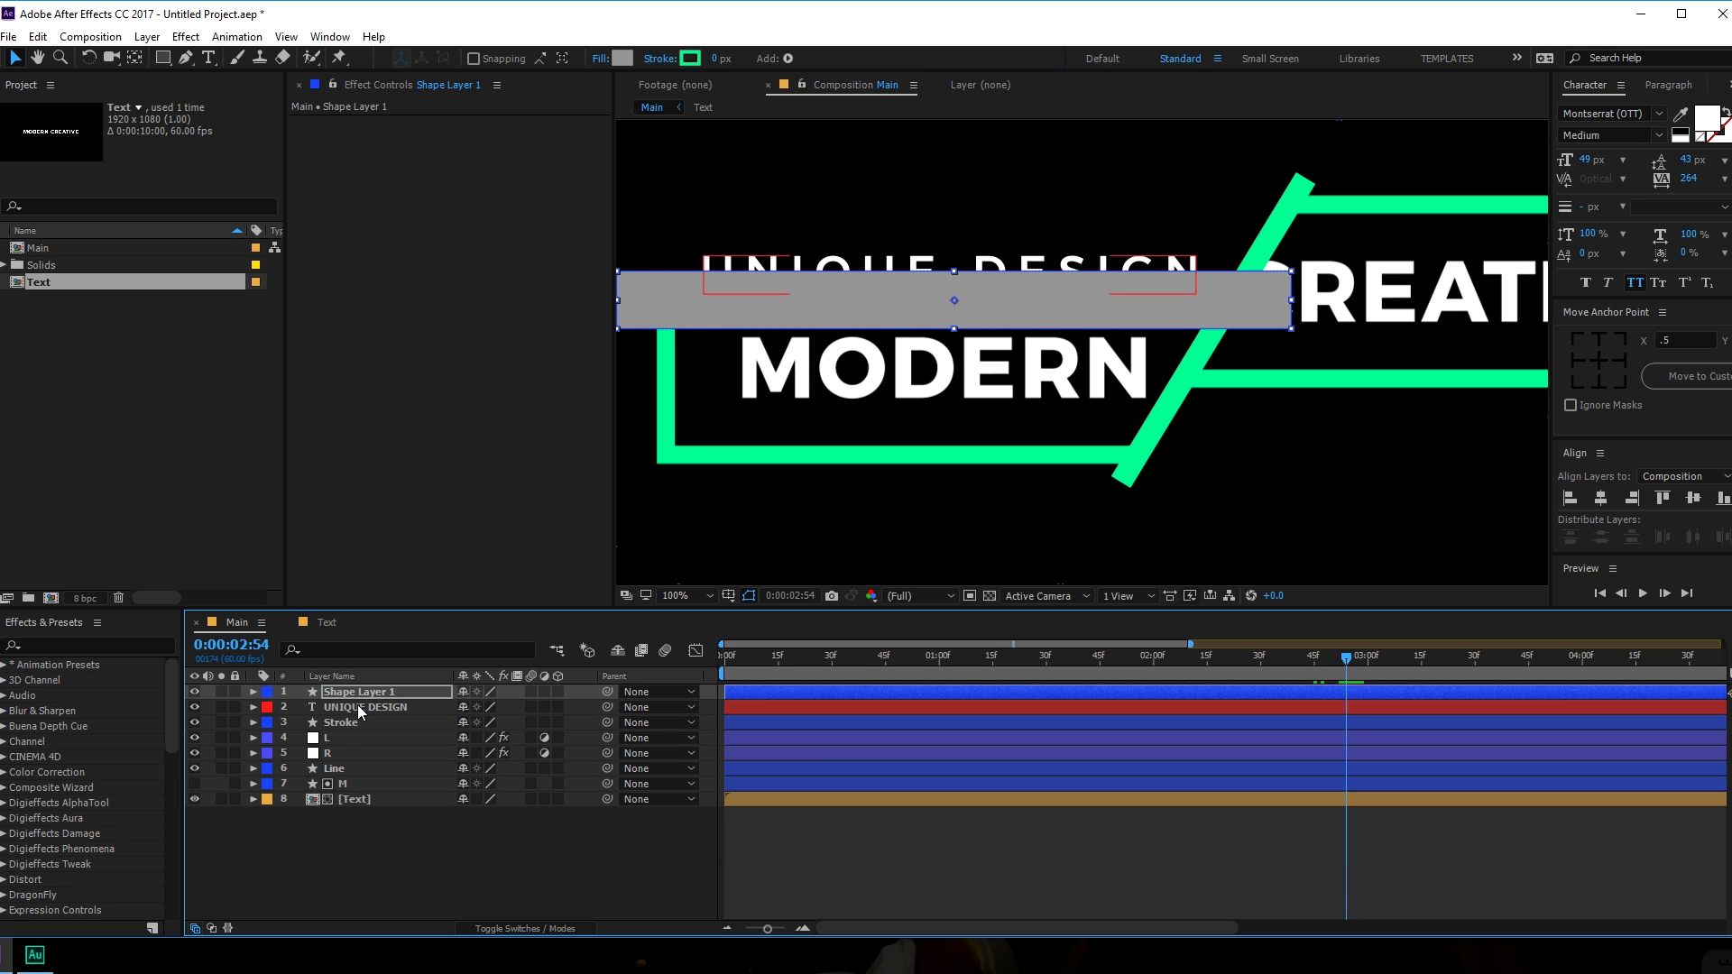
pyautogui.click(357, 707)
pyautogui.click(360, 694)
pyautogui.press('Return')
pyautogui.write('M')
pyautogui.press('Return')
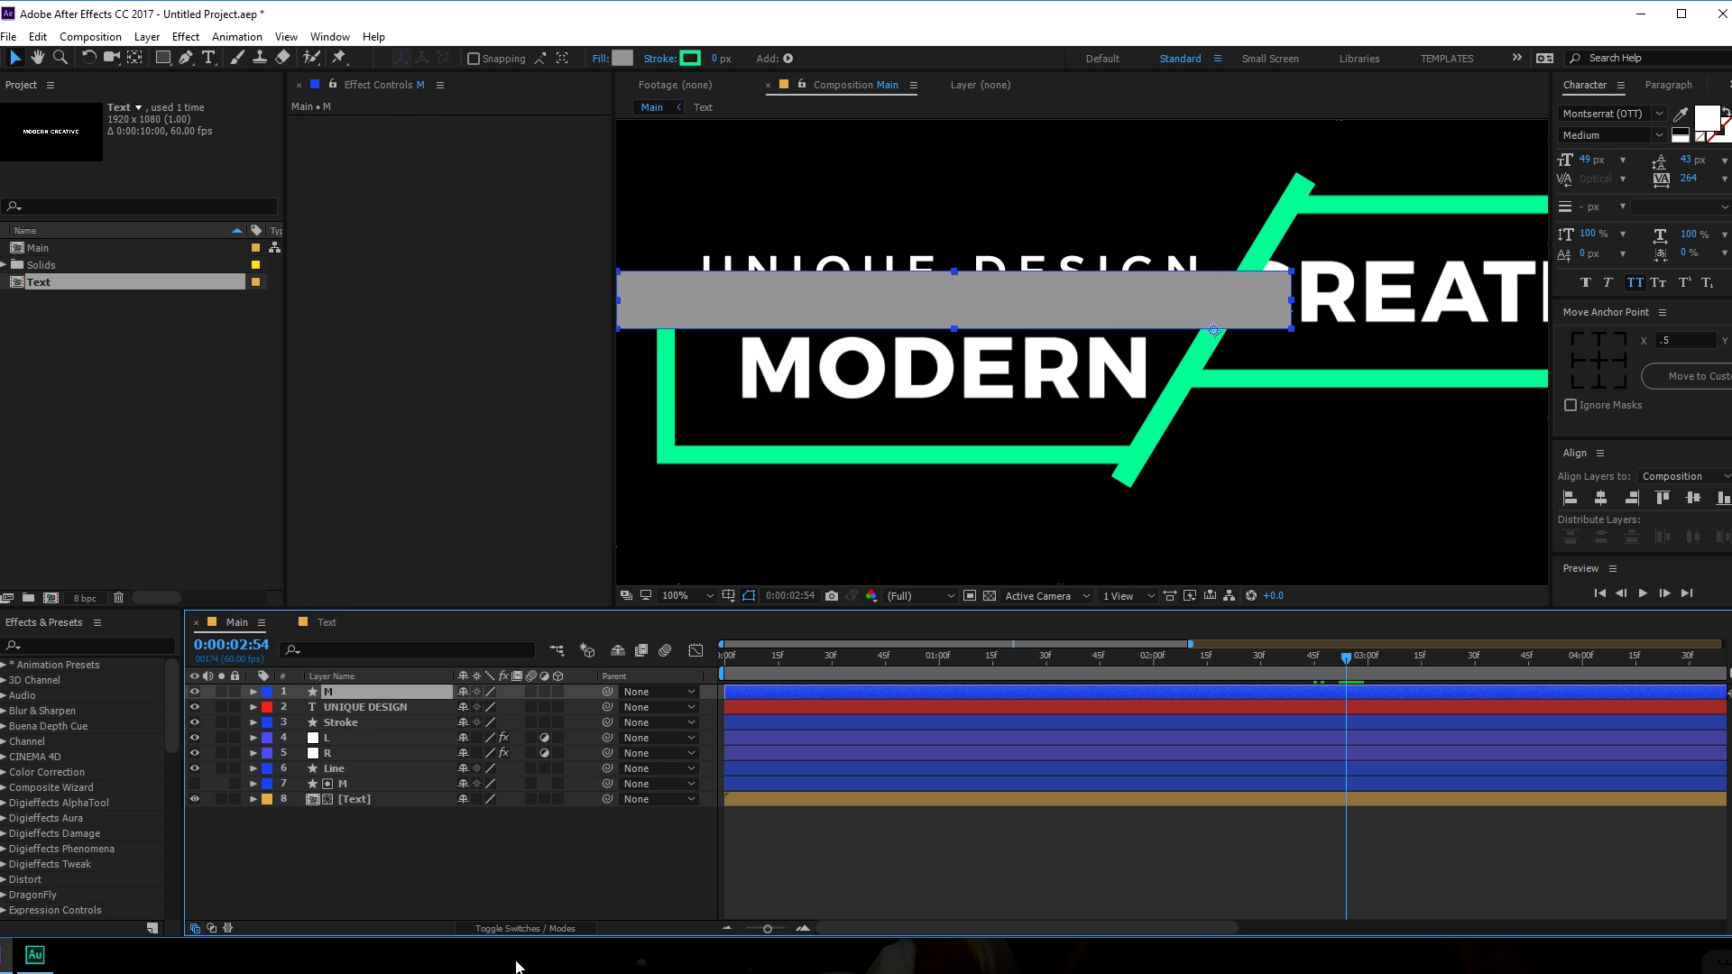
# Set the UNIQUE DESIGN layer's track matte to Alpha Matte, using the rectangle layer M above it.
pyautogui.click(525, 928)
pyautogui.click(552, 707)
pyautogui.click(573, 752)
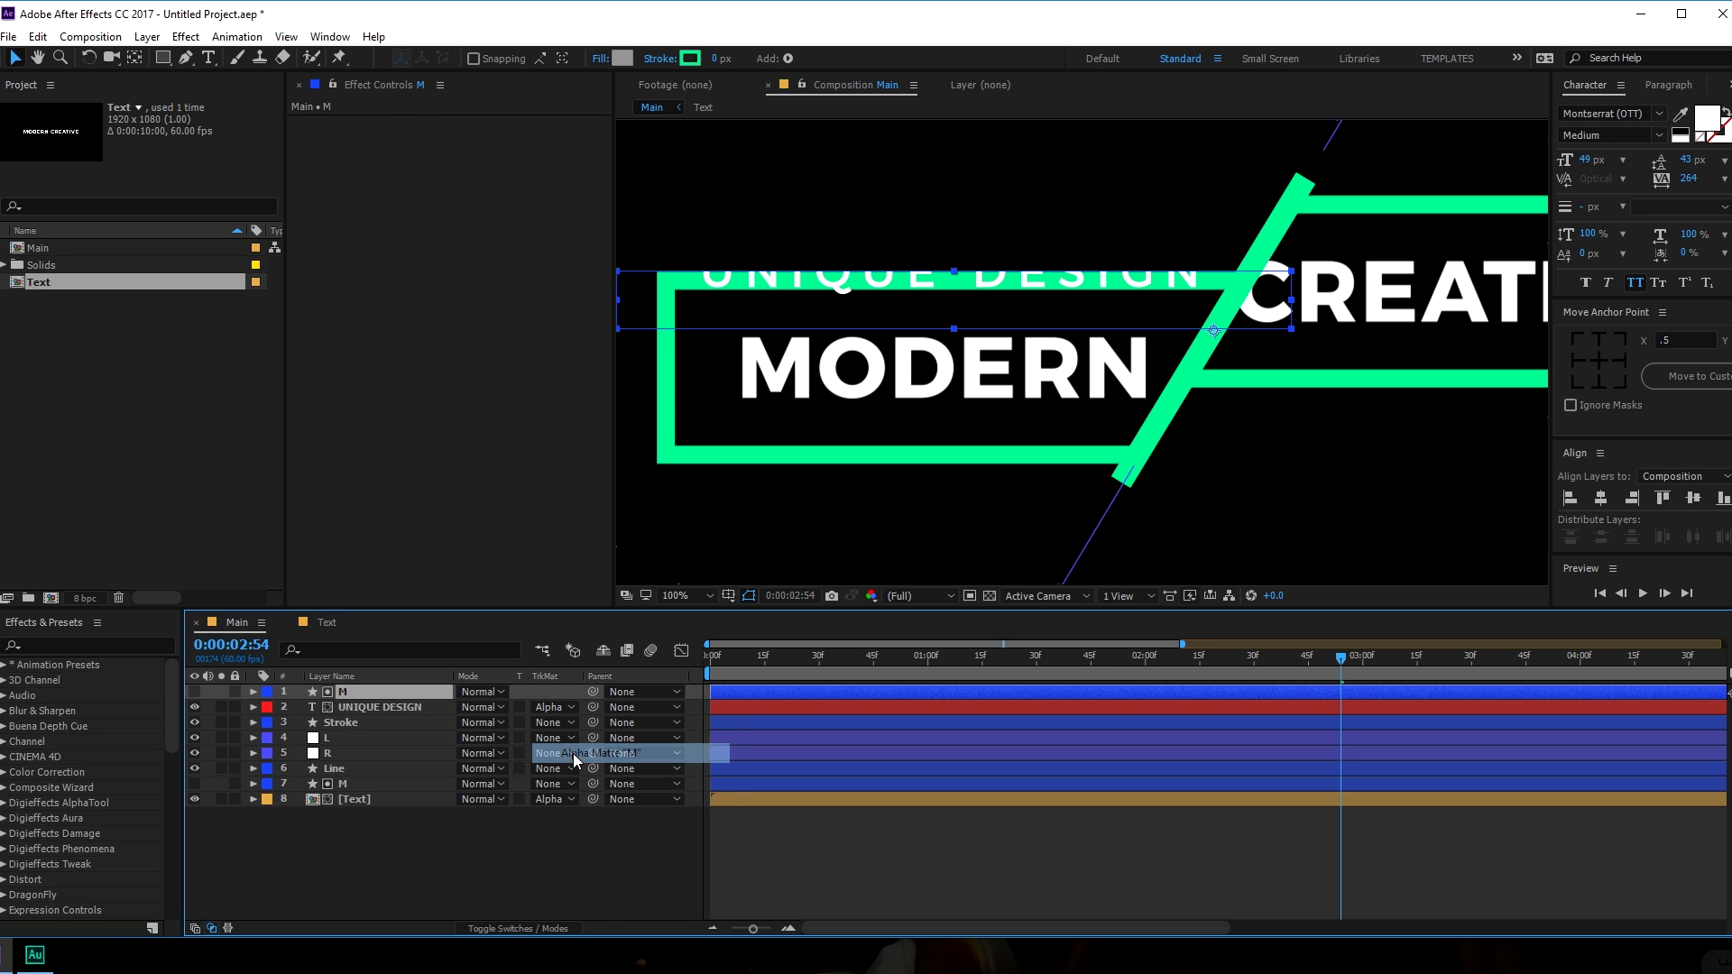
pyautogui.moveTo(359, 709); pyautogui.dragTo(348, 826)
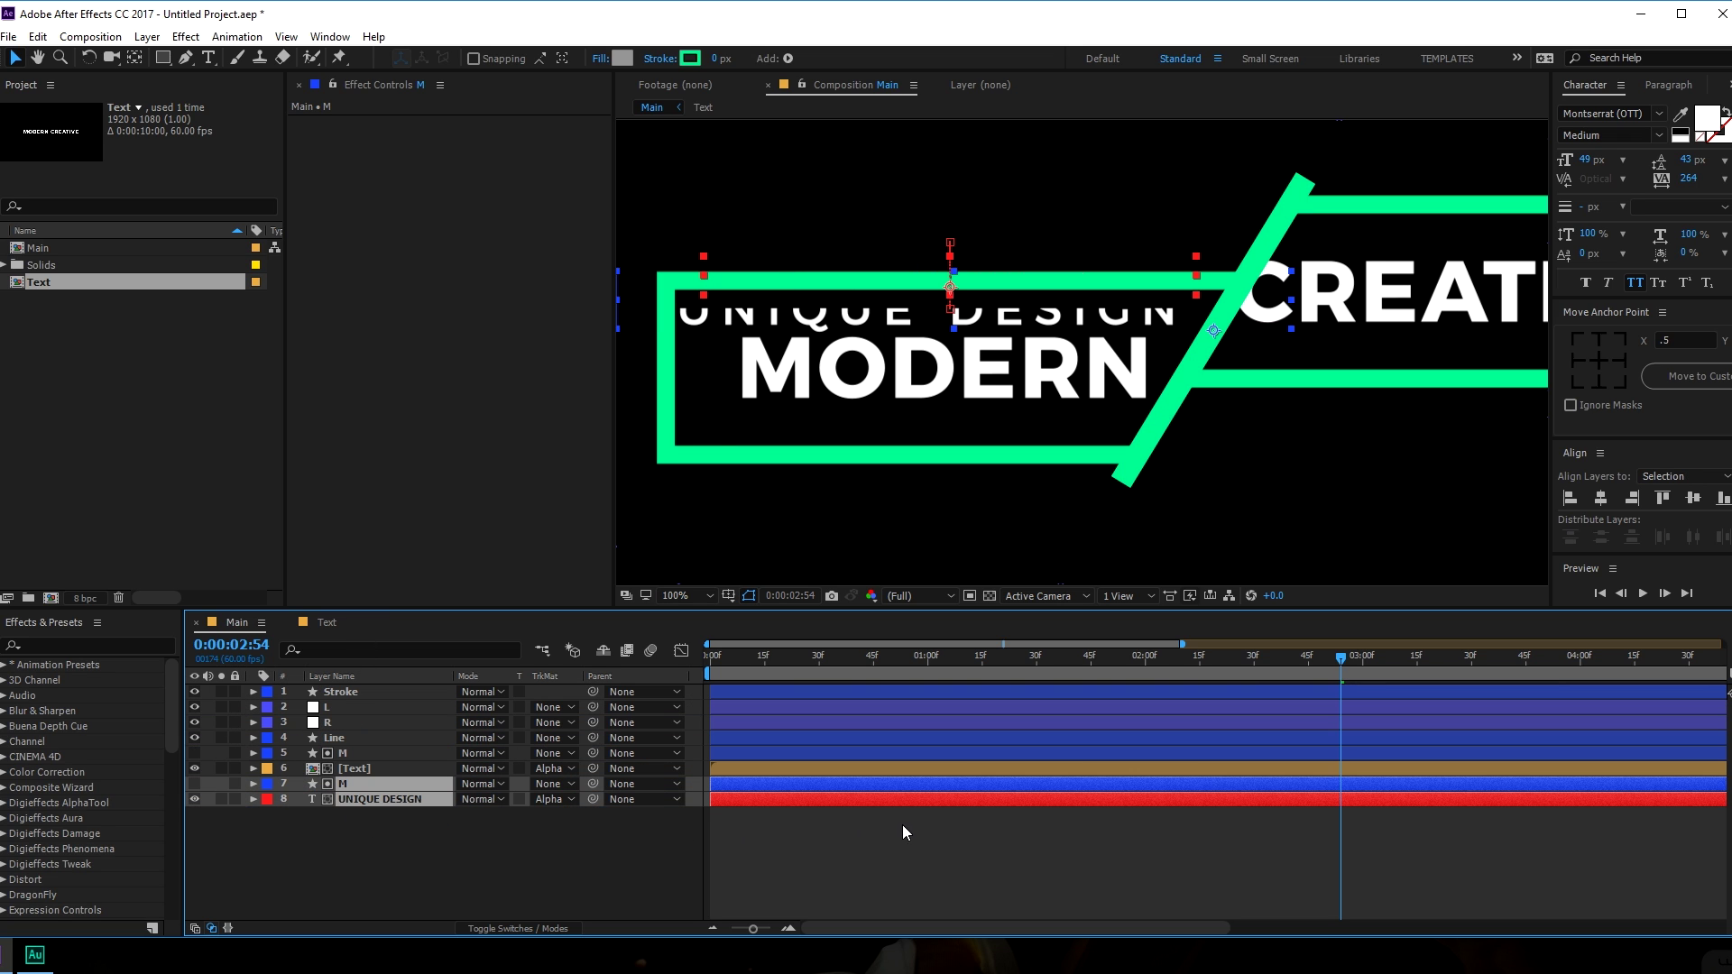
pyautogui.click(337, 841)
pyautogui.click(949, 335)
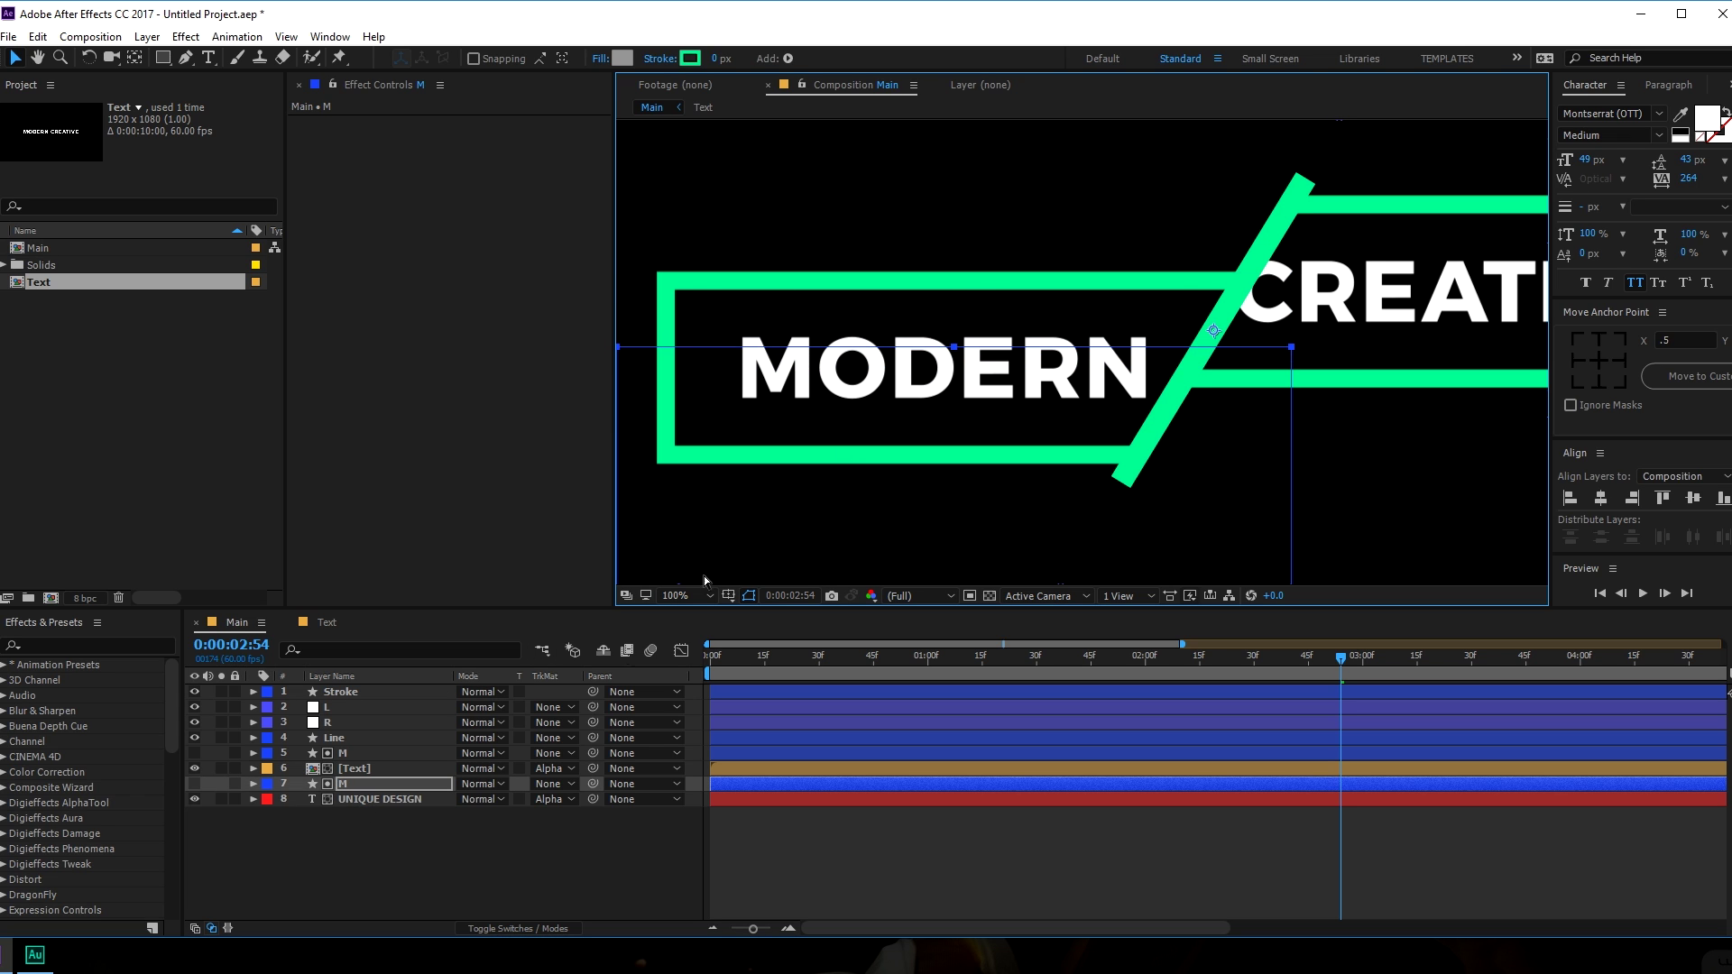
pyautogui.hotkey('ctrl', 'z')
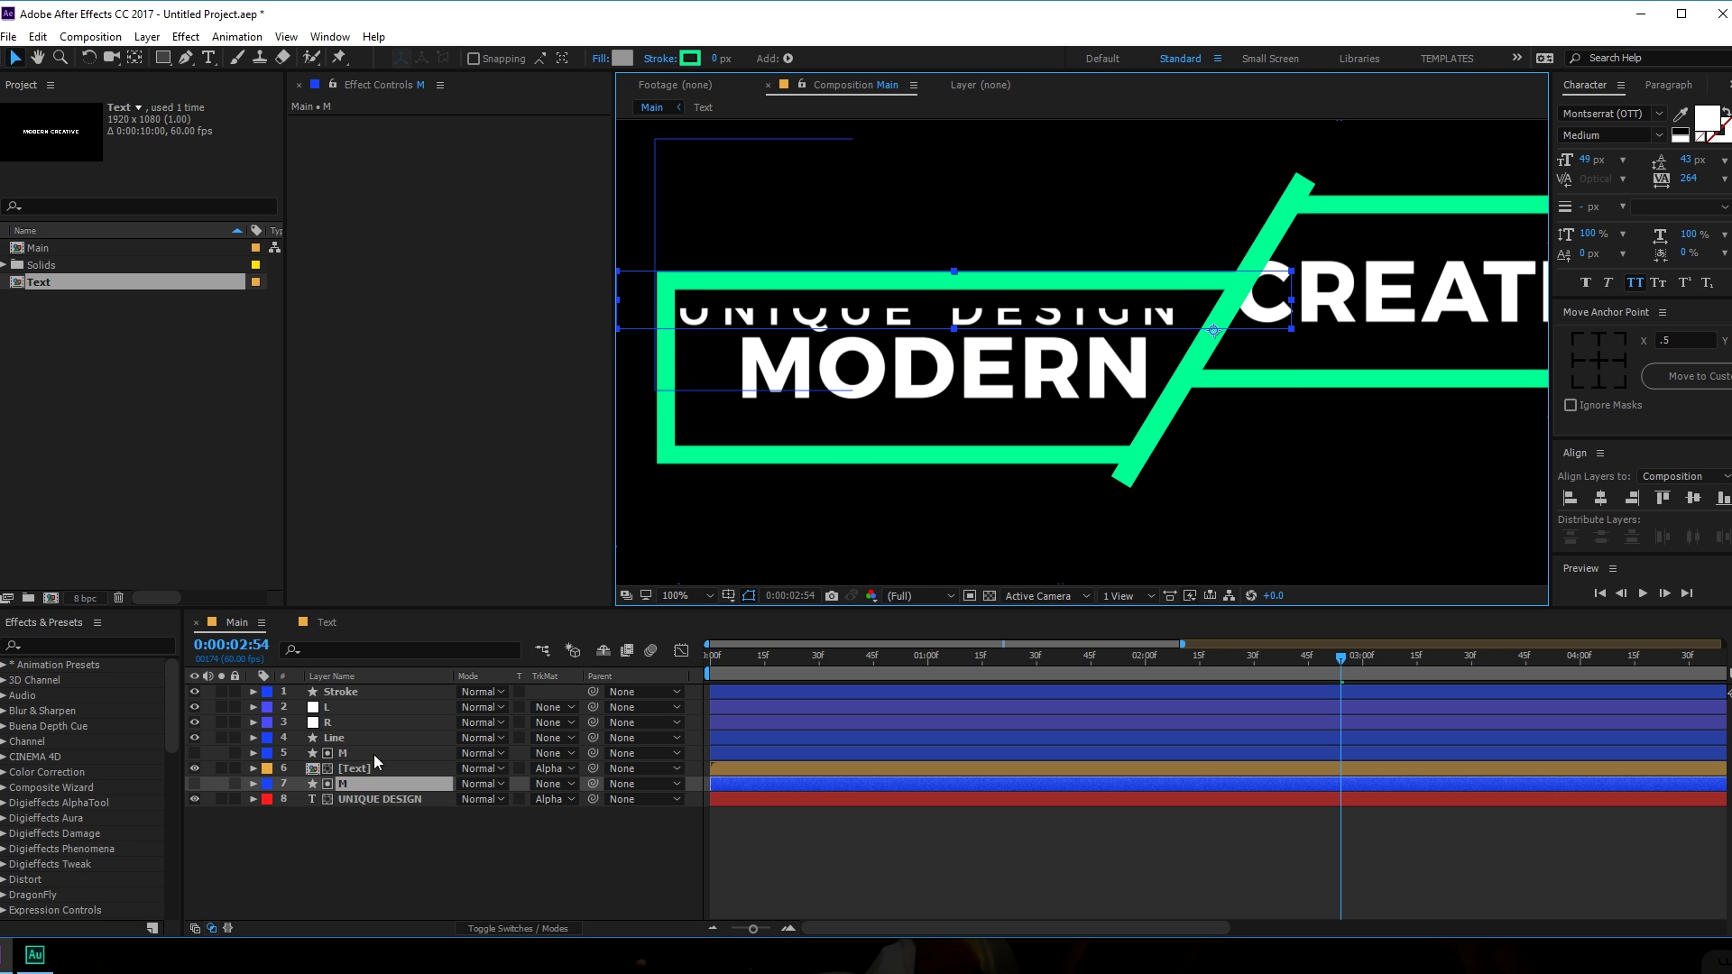
pyautogui.hotkey('ctrl', 'z')
pyautogui.hotkey('ctrl', 'z')
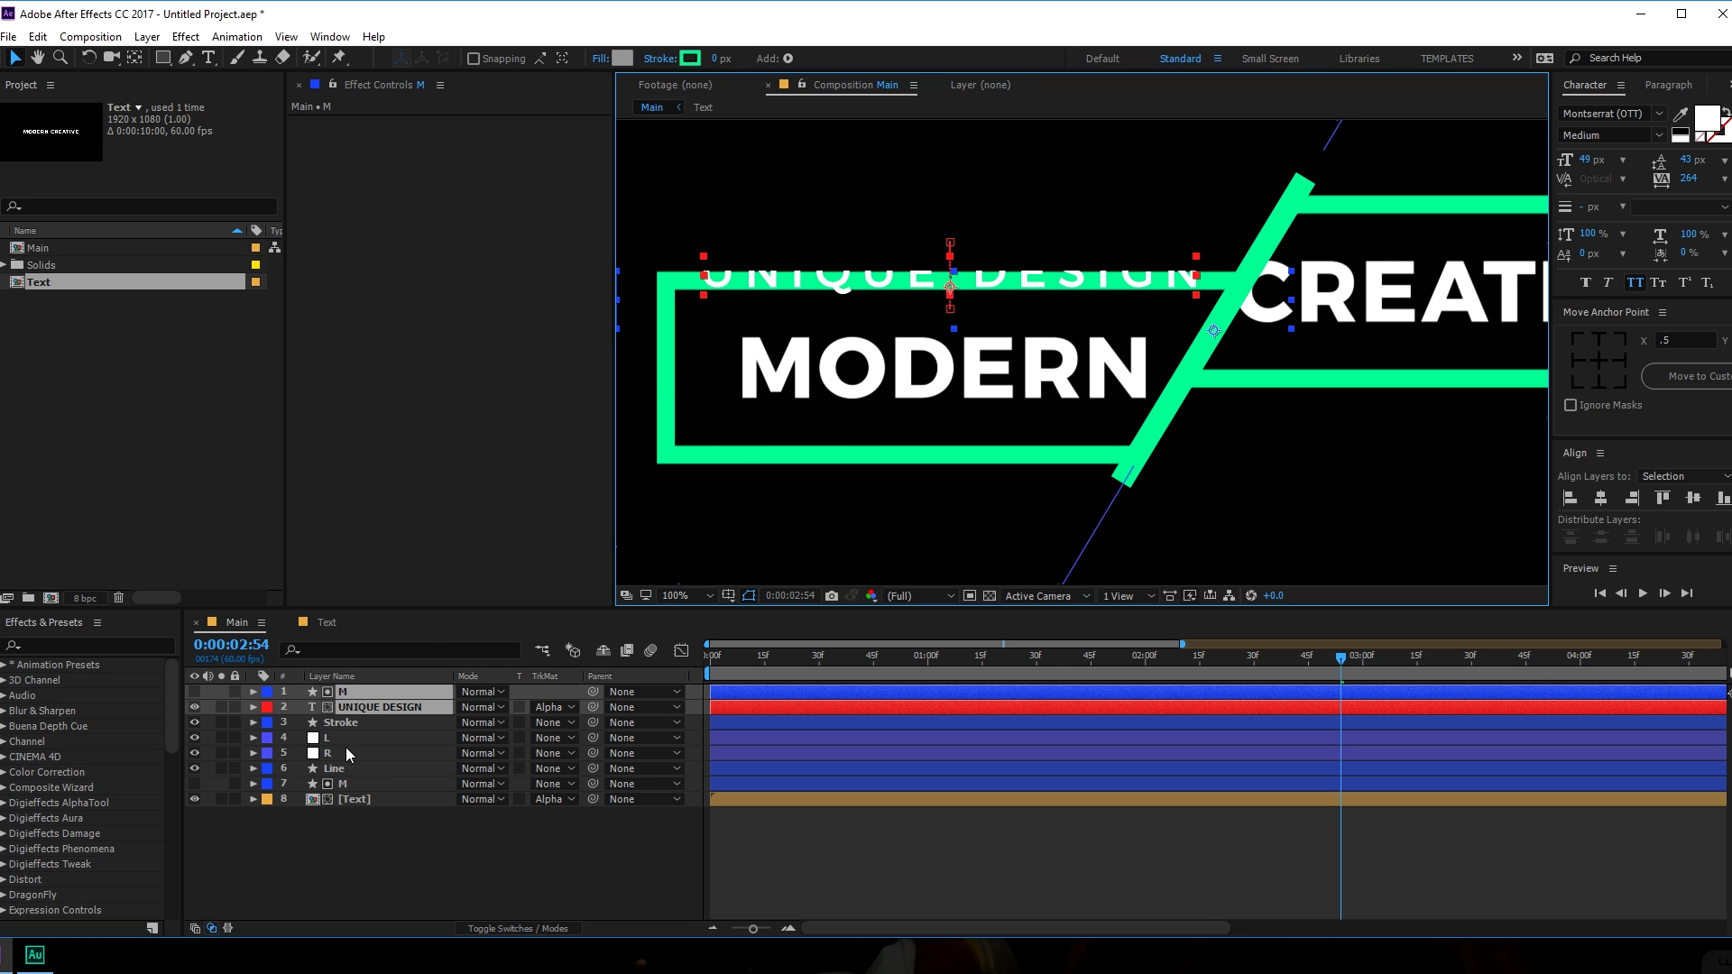
# Change the UNIQUE DESIGN layer's track matte to Alpha Inverted Matte "M".
pyautogui.click(364, 755)
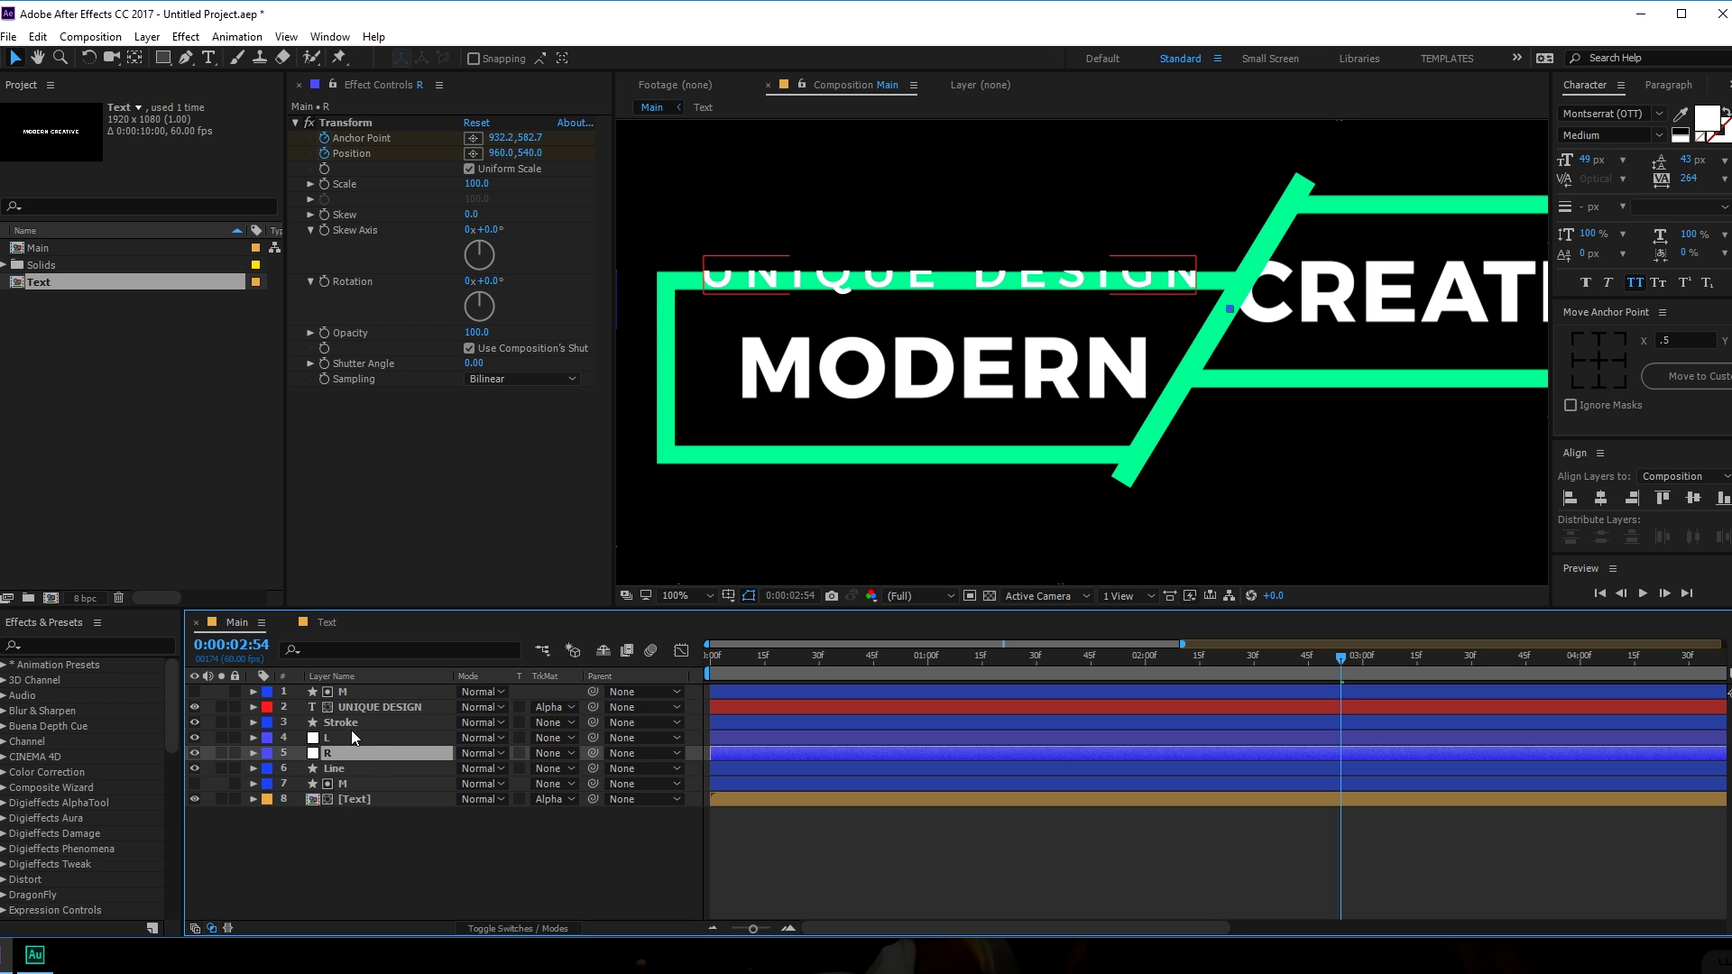
pyautogui.click(331, 676)
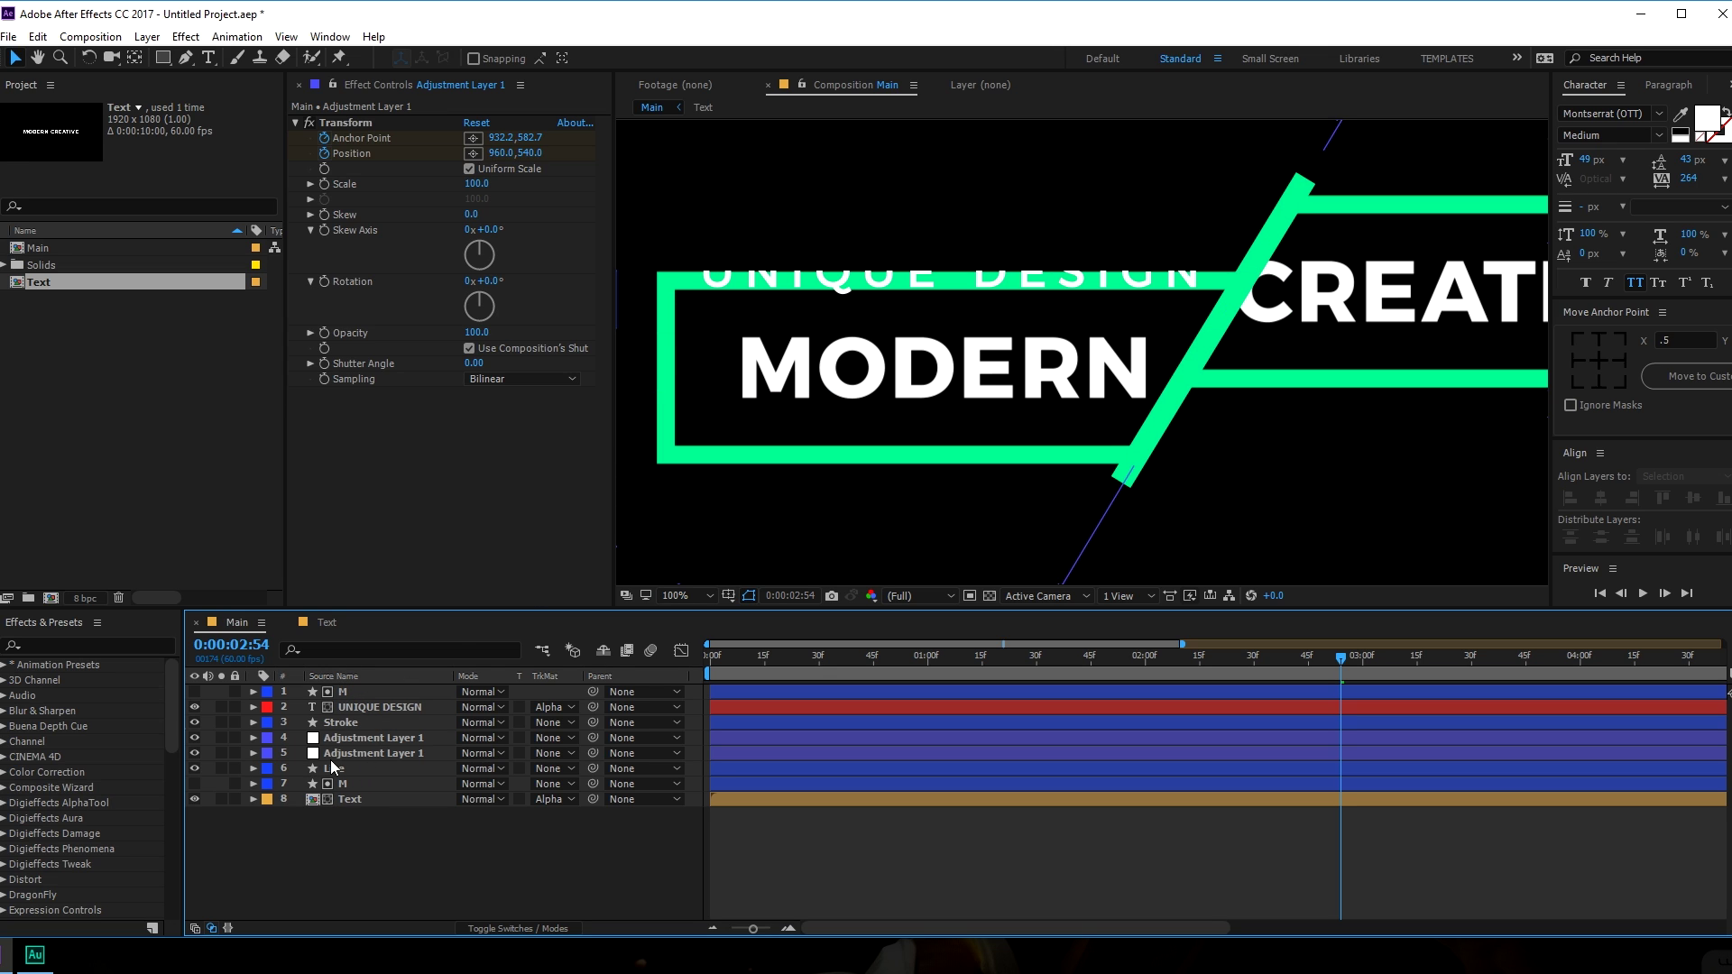
pyautogui.click(387, 692)
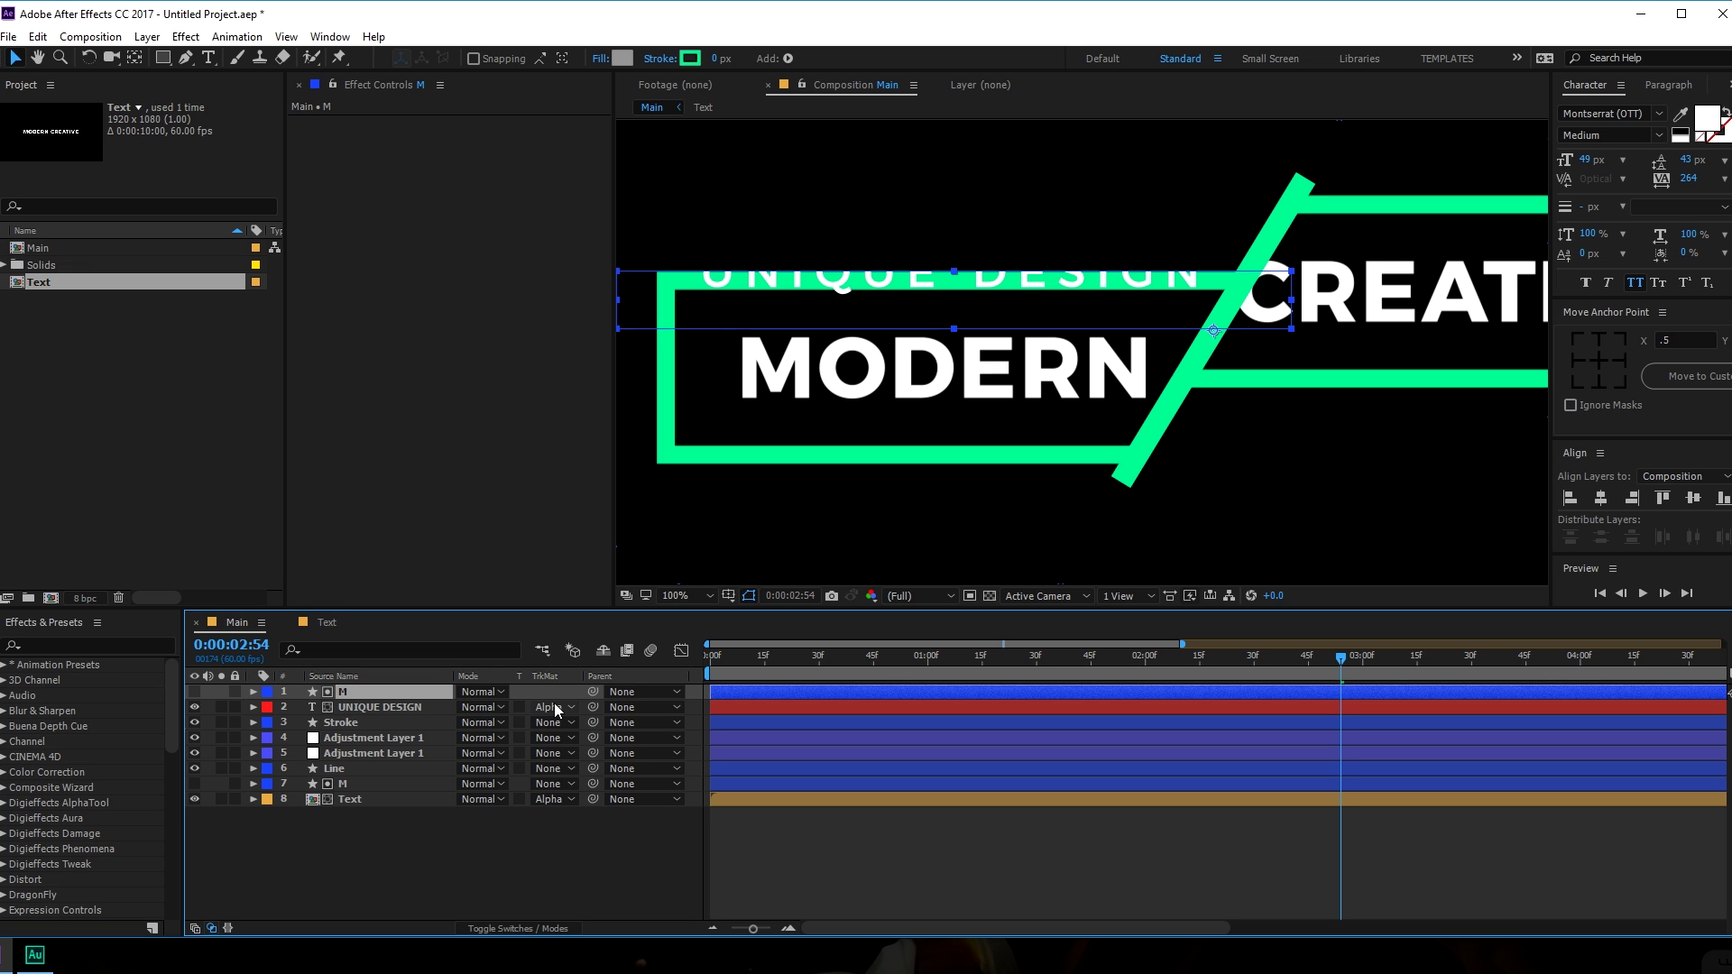
pyautogui.moveTo(1353, 660); pyautogui.dragTo(1346, 659)
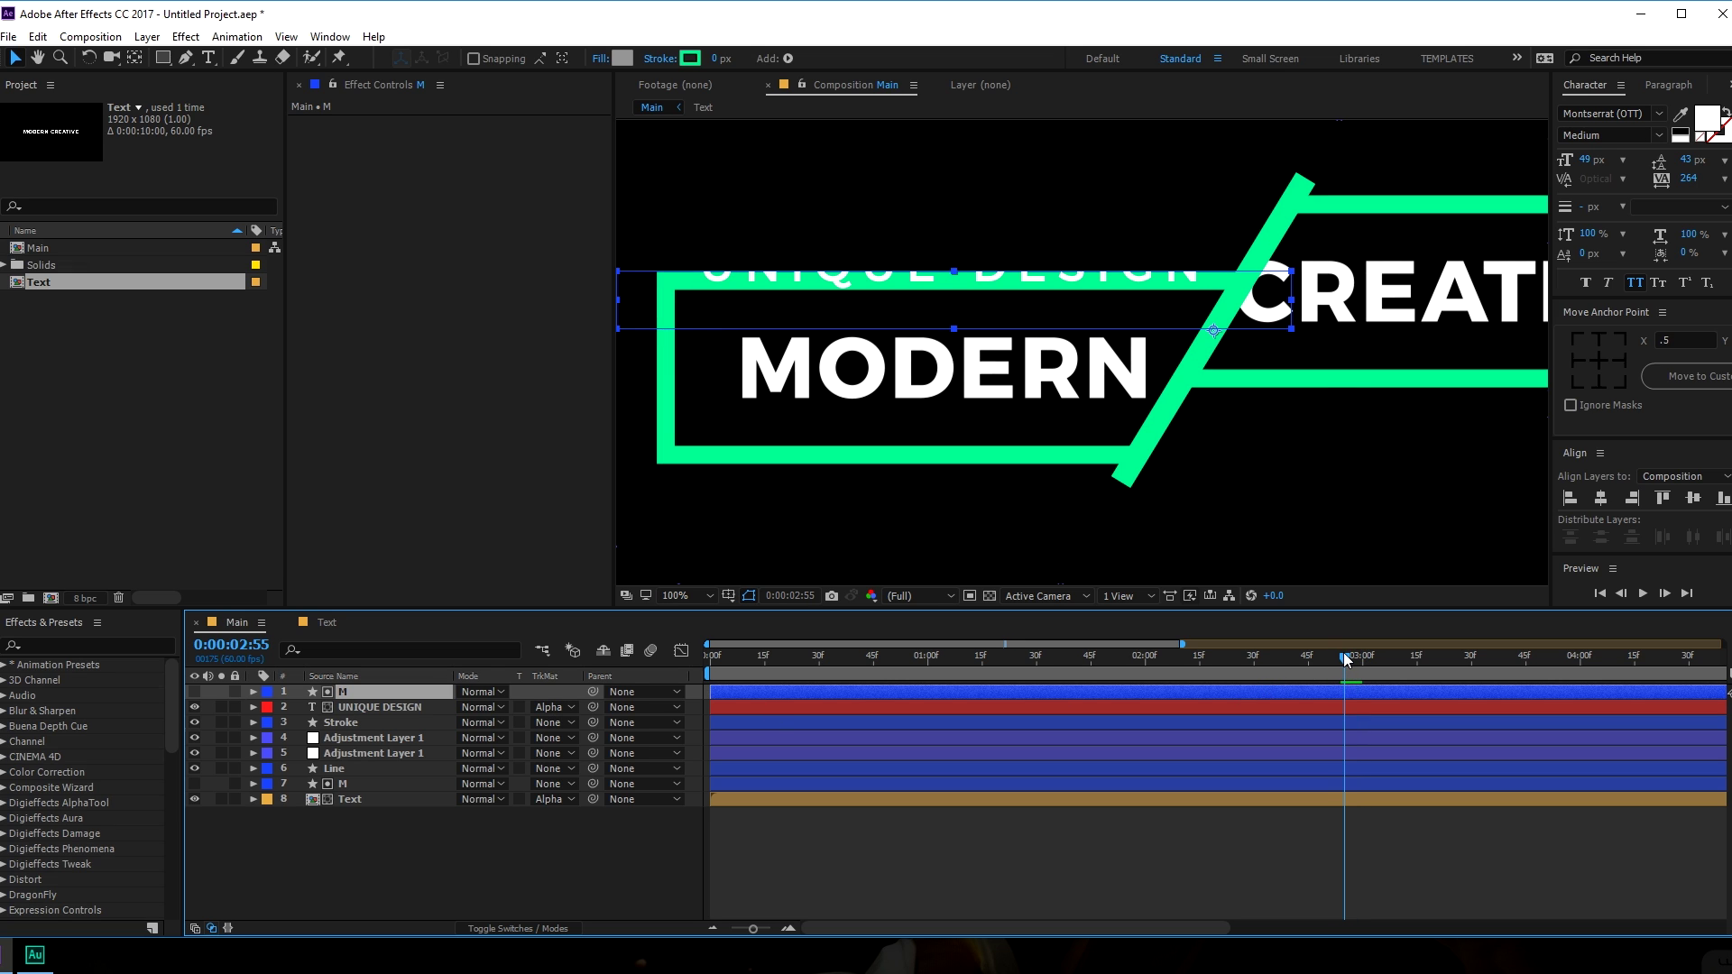
pyautogui.click(552, 708)
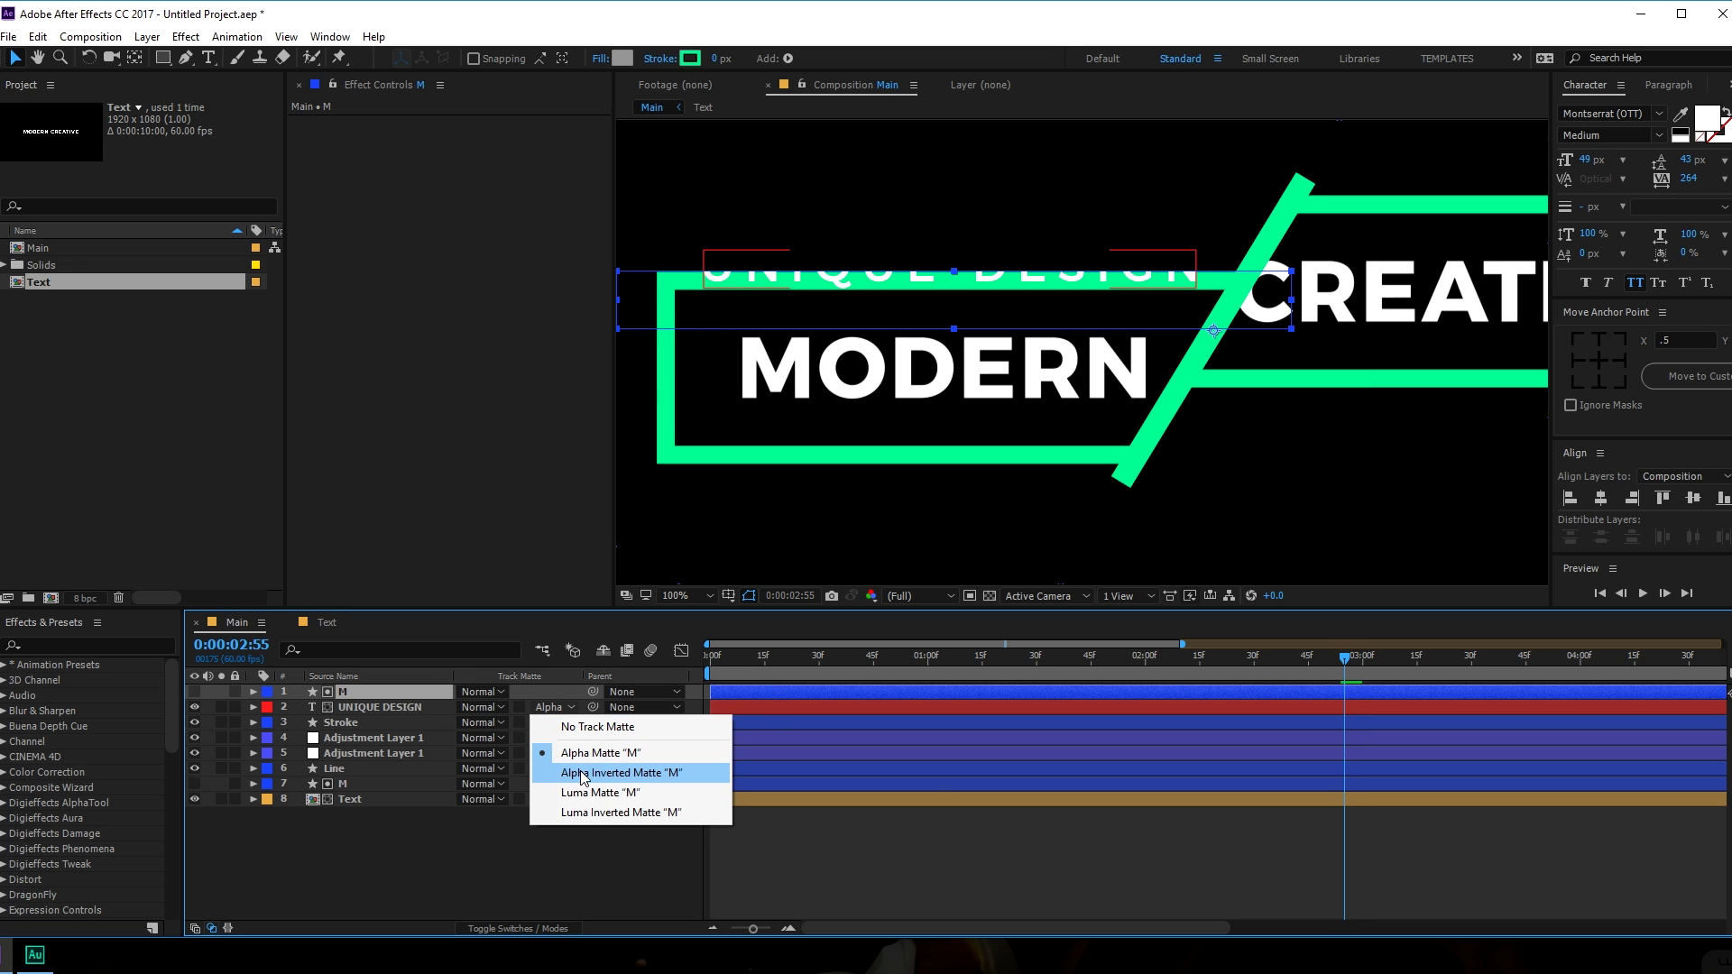
pyautogui.click(582, 773)
# Trim the start of the UNIQUE DESIGN layer and its matte layer M to 0:00:02:45.
pyautogui.moveTo(1344, 660); pyautogui.dragTo(1308, 661)
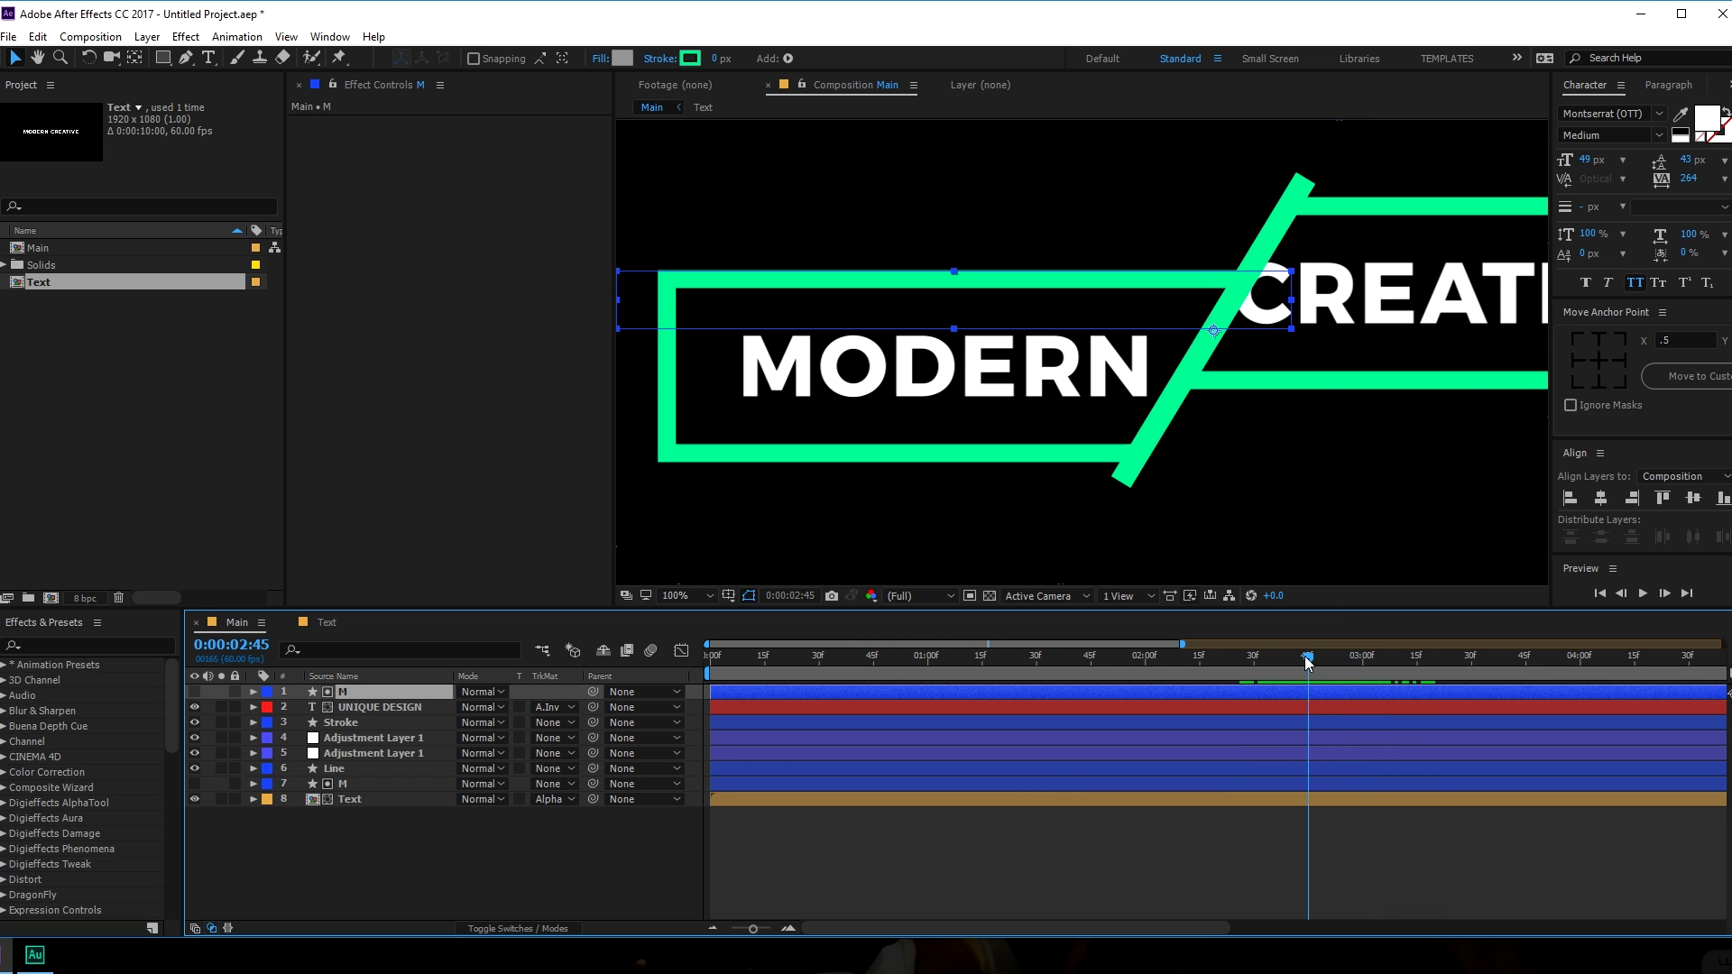
pyautogui.keyDown('shift'); pyautogui.click(365, 709); pyautogui.keyUp('shift')
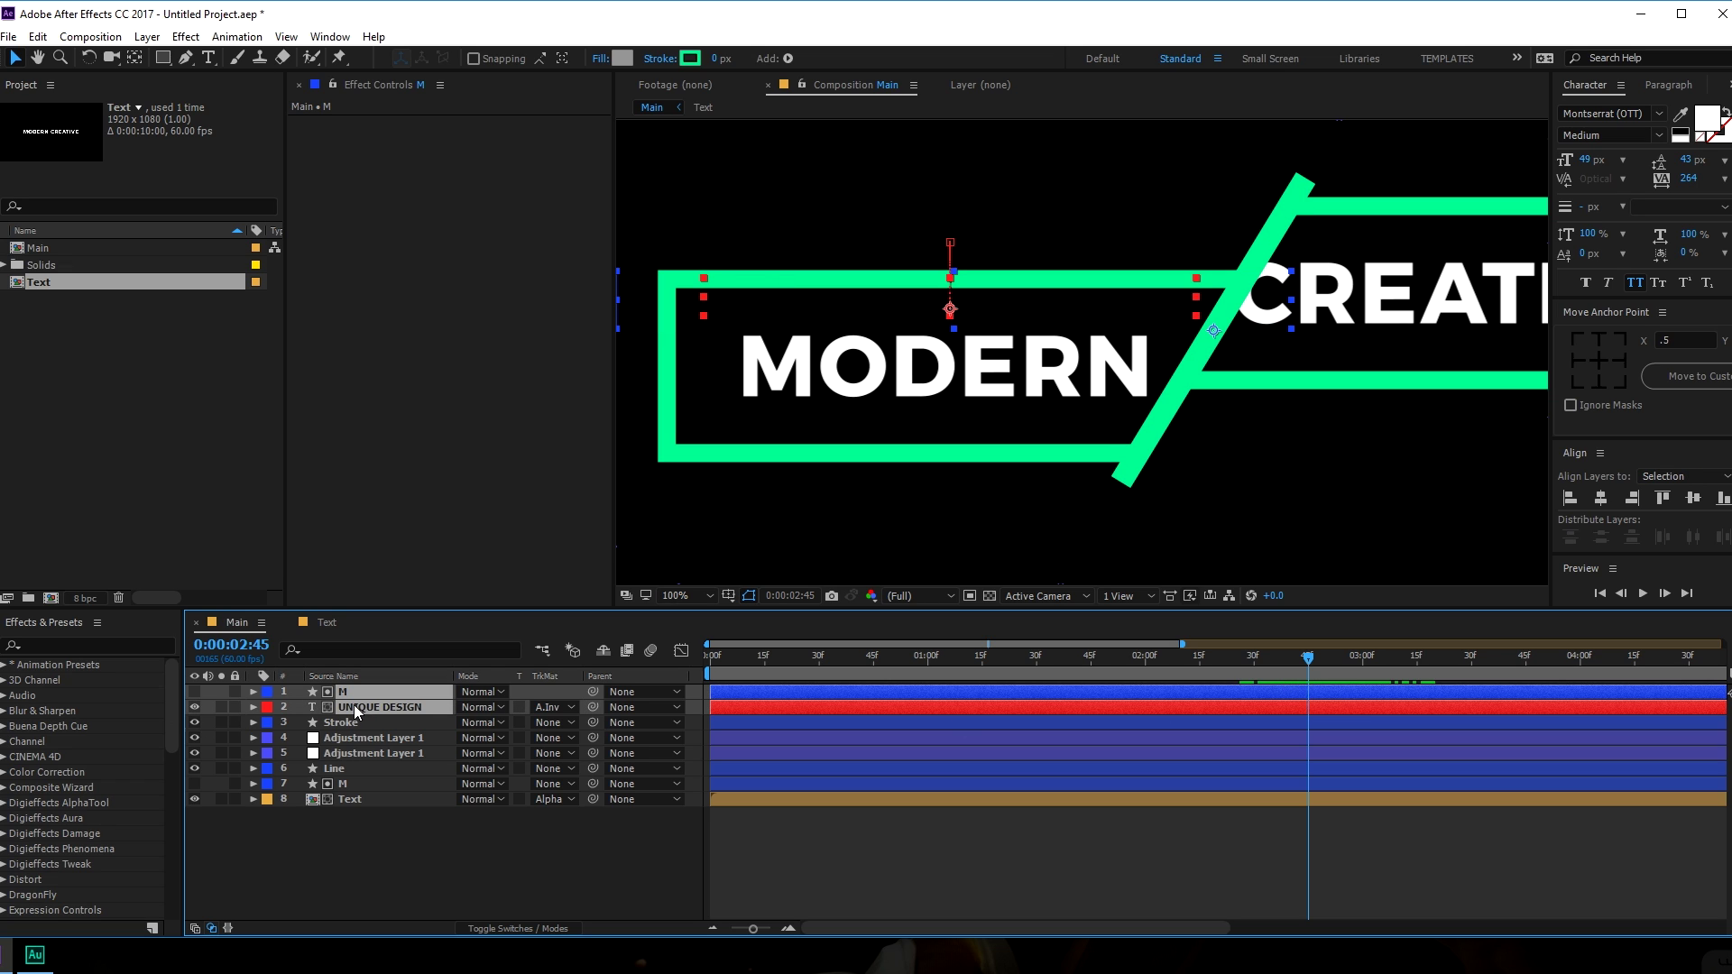
pyautogui.hotkey('alt', '[')
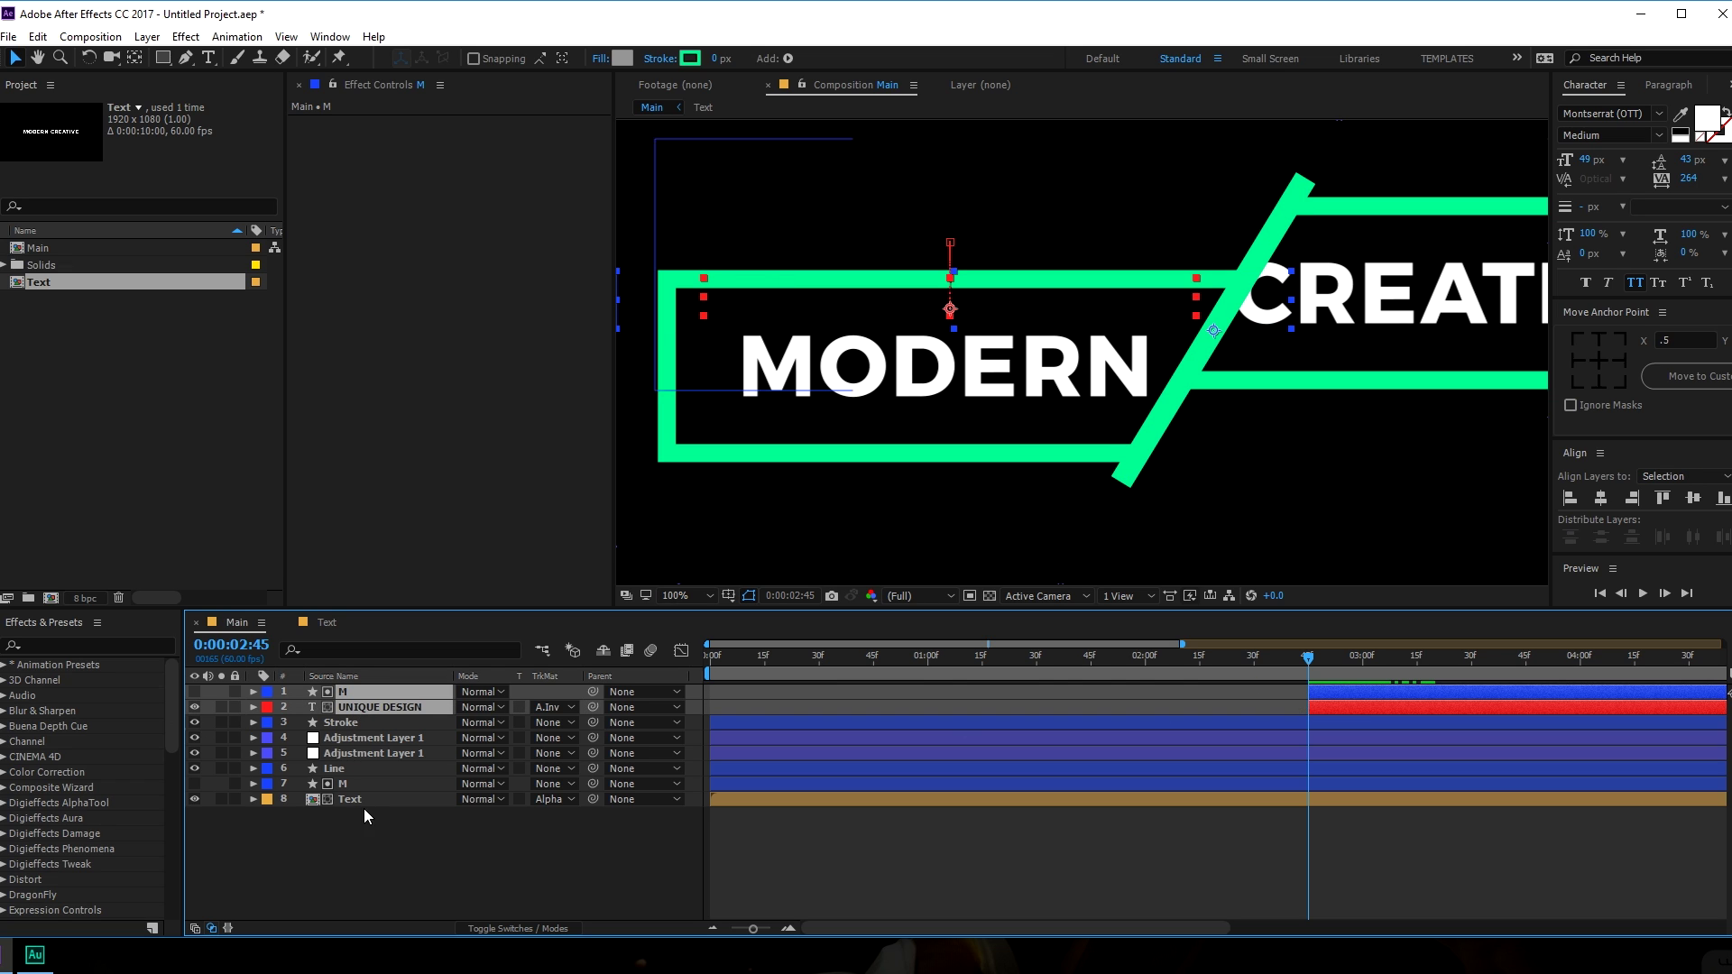
pyautogui.click(906, 821)
# Preview the whole title animation from the start with the full frame in view.
pyautogui.press(';')
pyautogui.scroll(-2, 936, 495)
pyautogui.moveTo(1005, 484); pyautogui.dragTo(904, 507)
pyautogui.press('space')
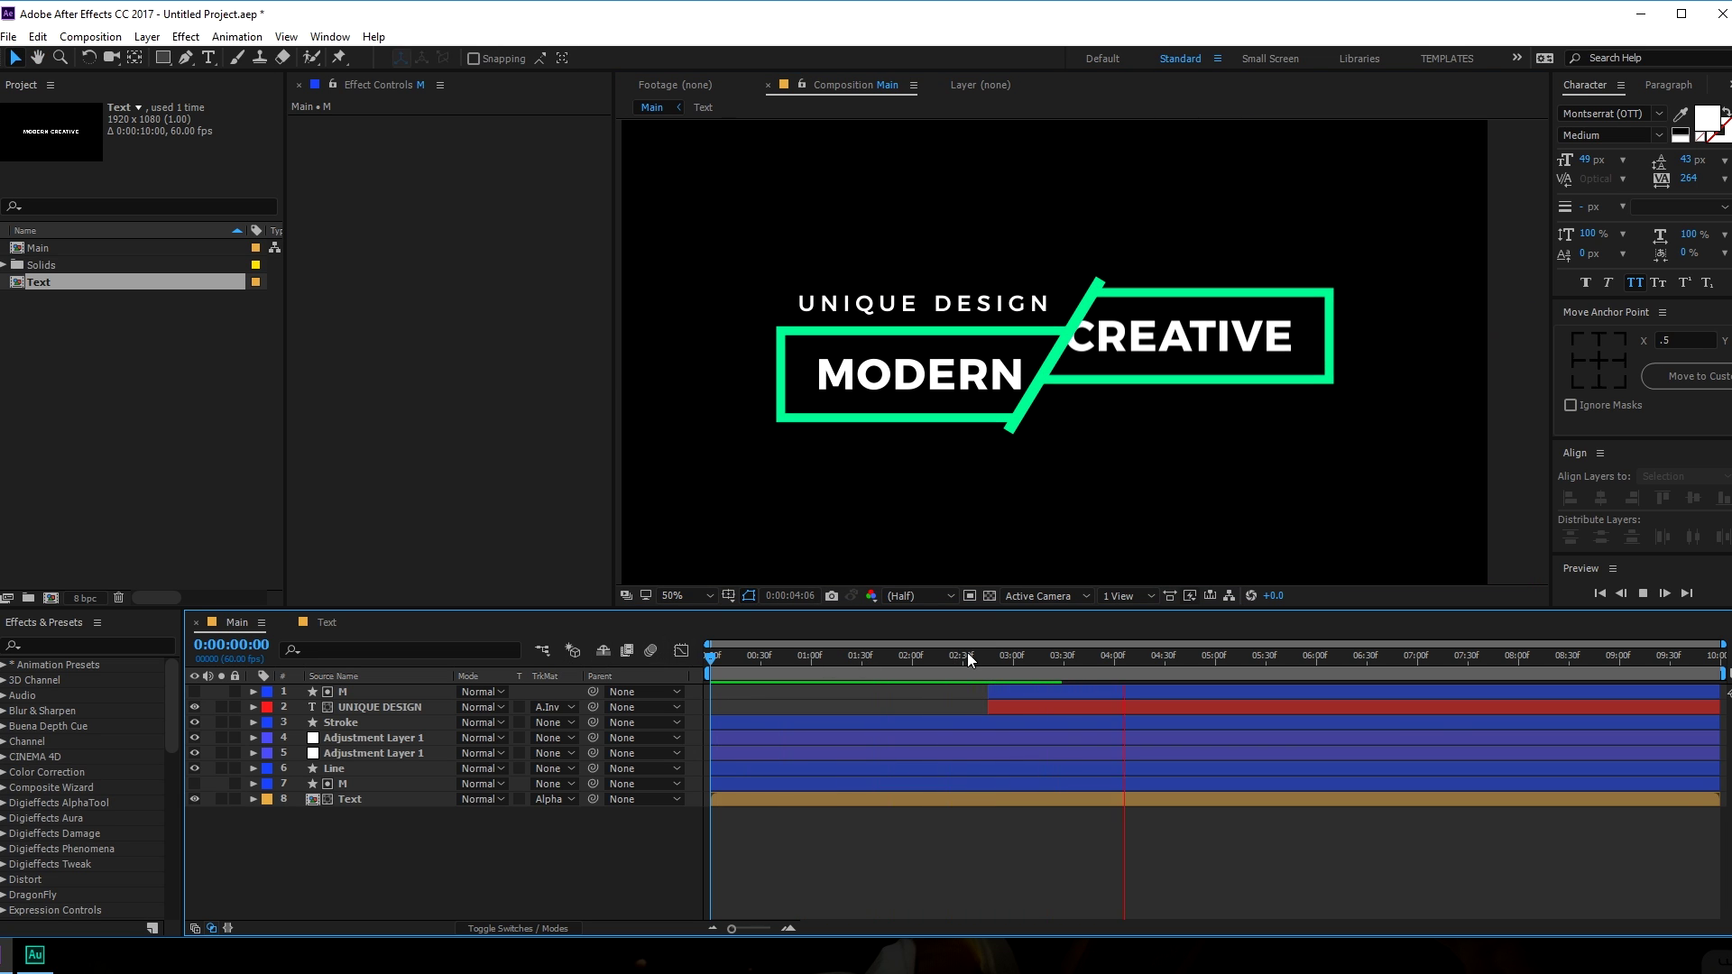
# At 0:00:04:11, add a new text layer reading DYNAMIC ANIMATION beneath the frame.
pyautogui.moveTo(1014, 651); pyautogui.dragTo(1133, 653)
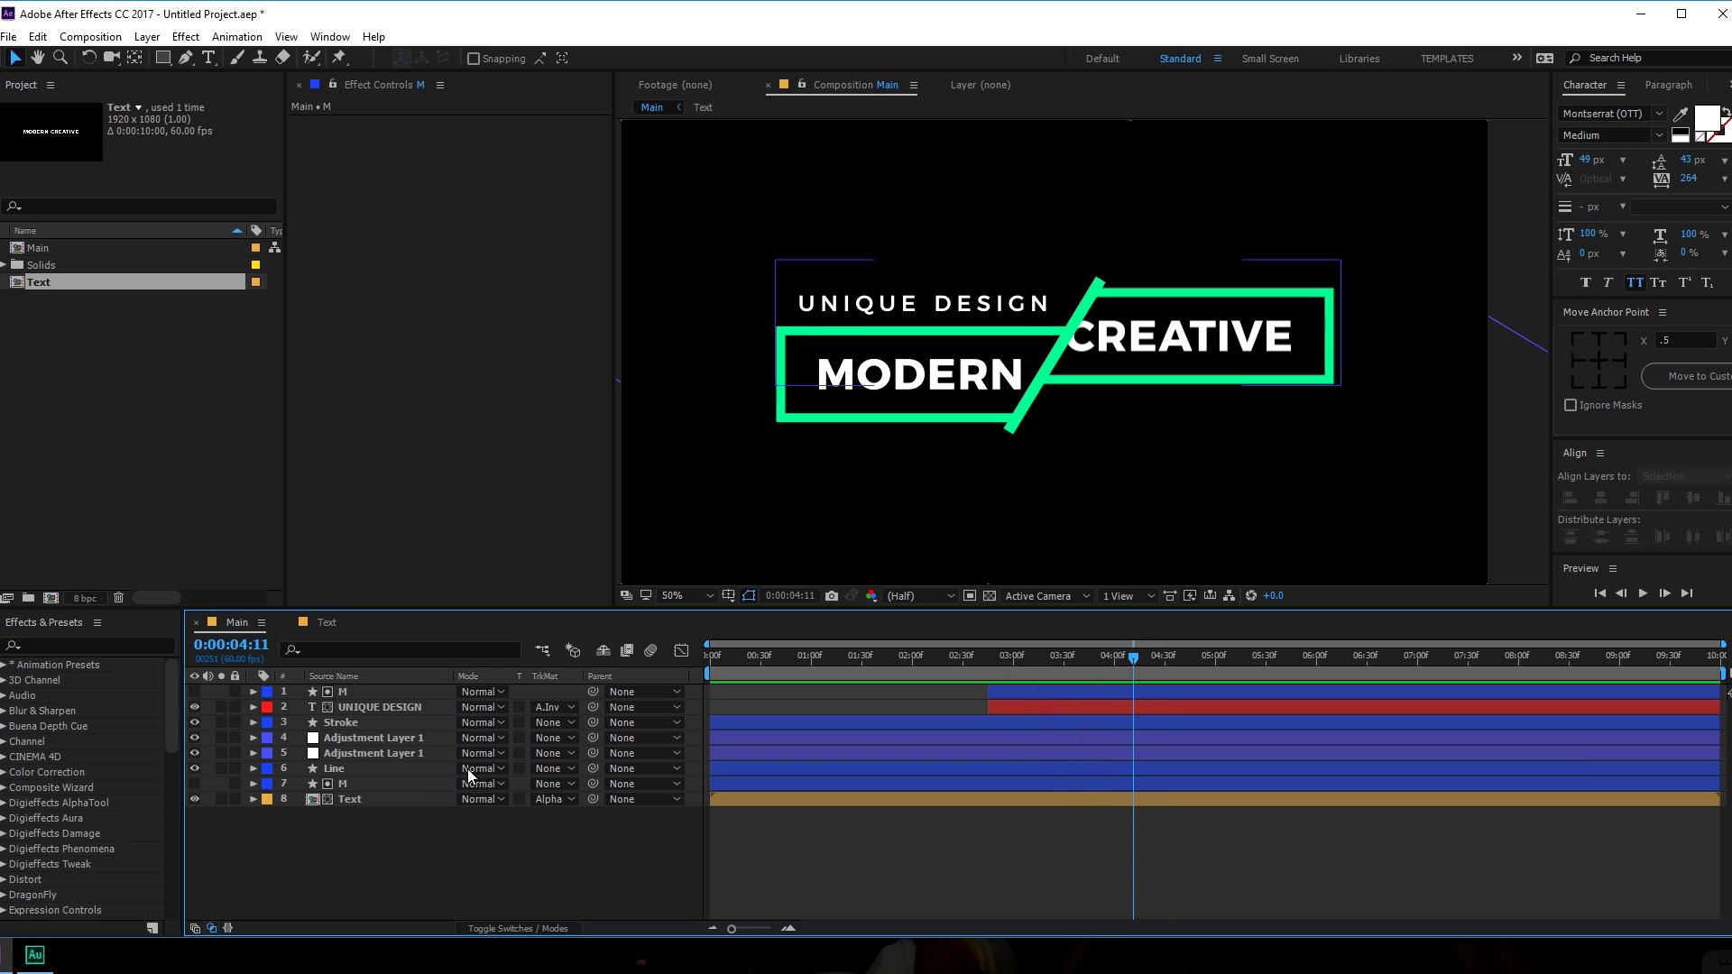
pyautogui.click(368, 707)
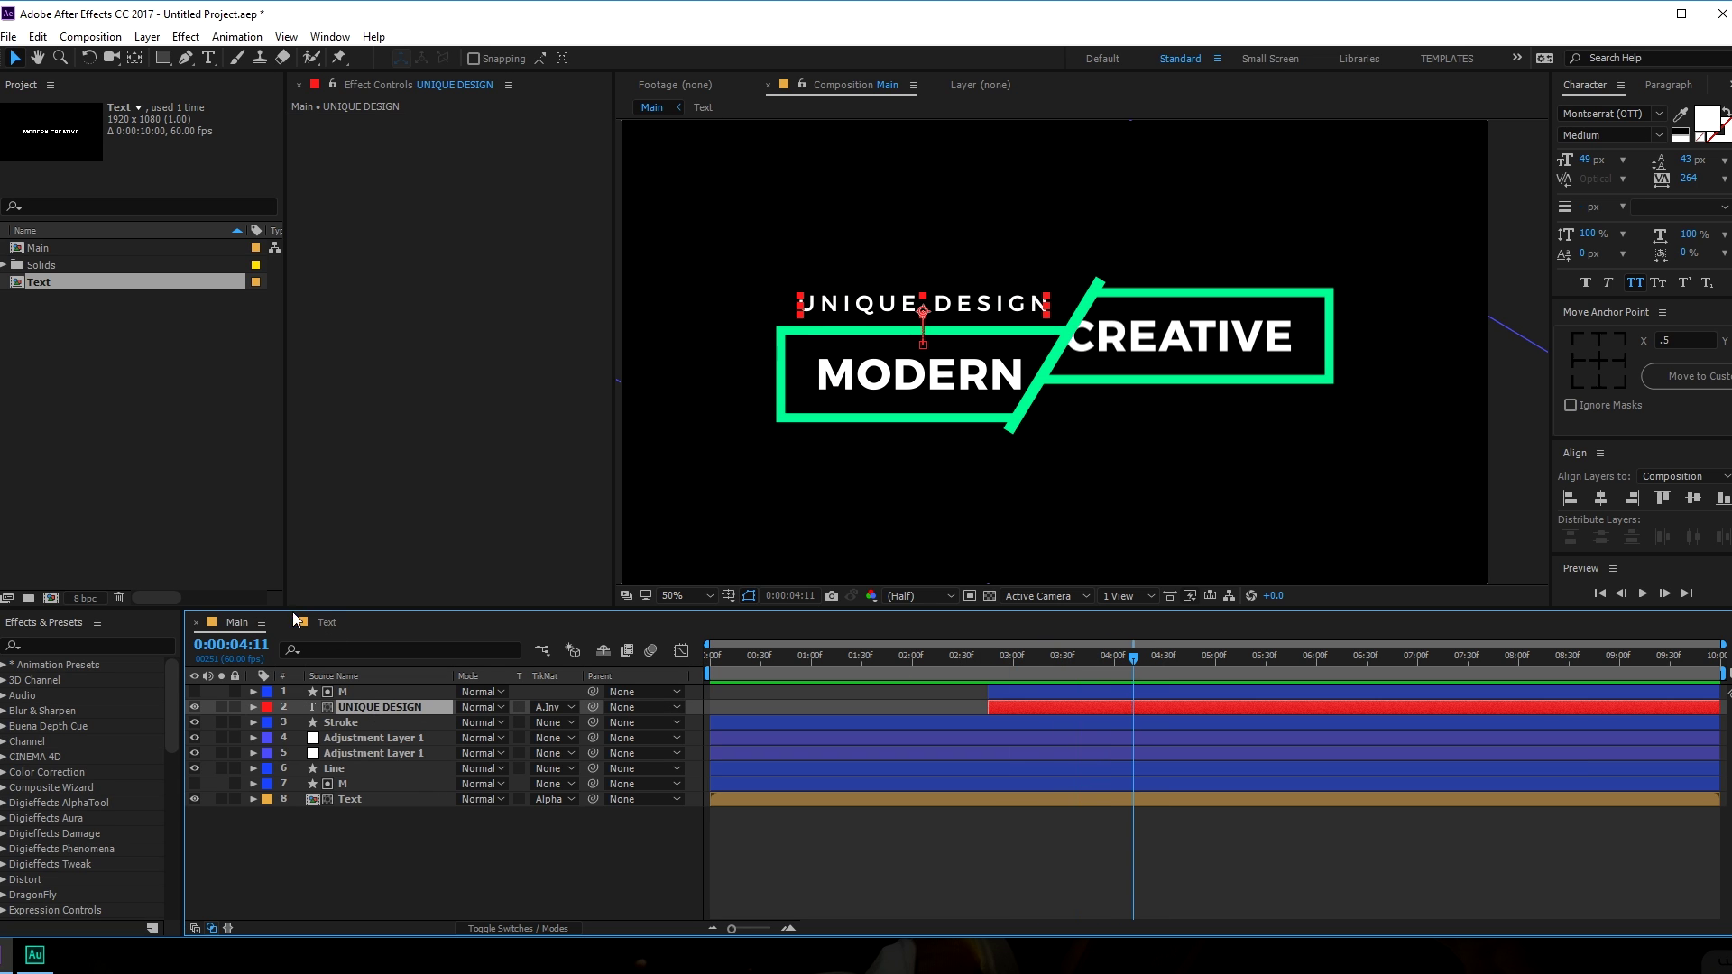
pyautogui.click(328, 895)
pyautogui.click(208, 56)
pyautogui.click(1077, 424)
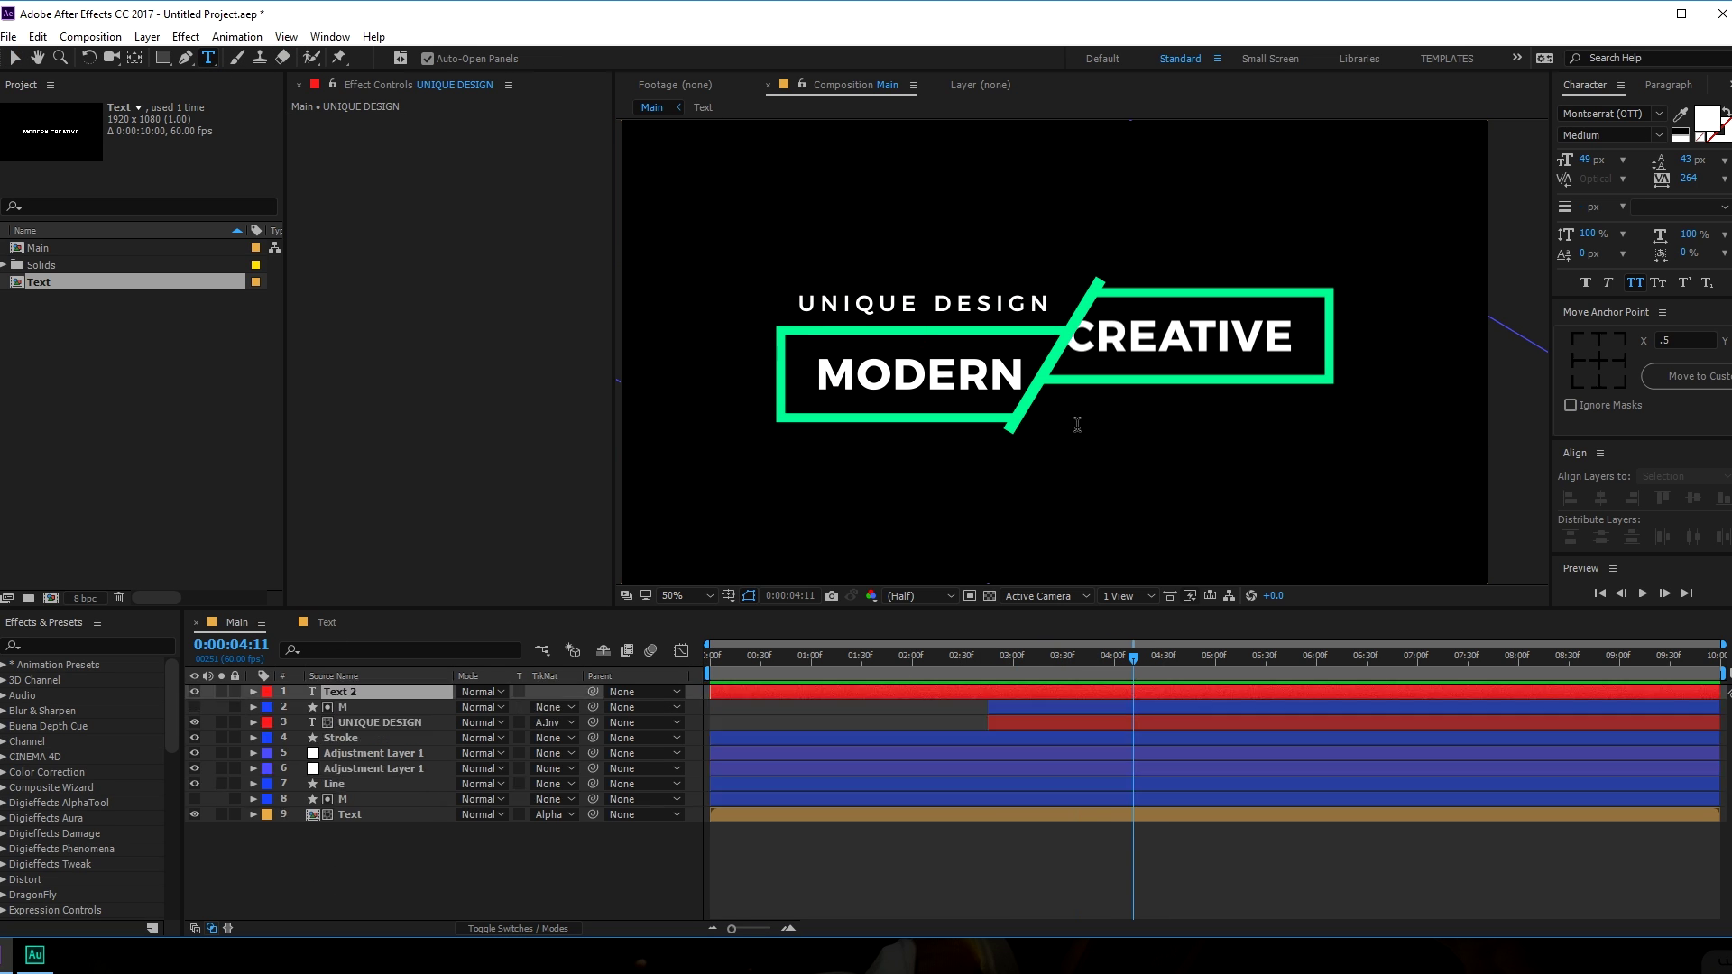
pyautogui.write('D')
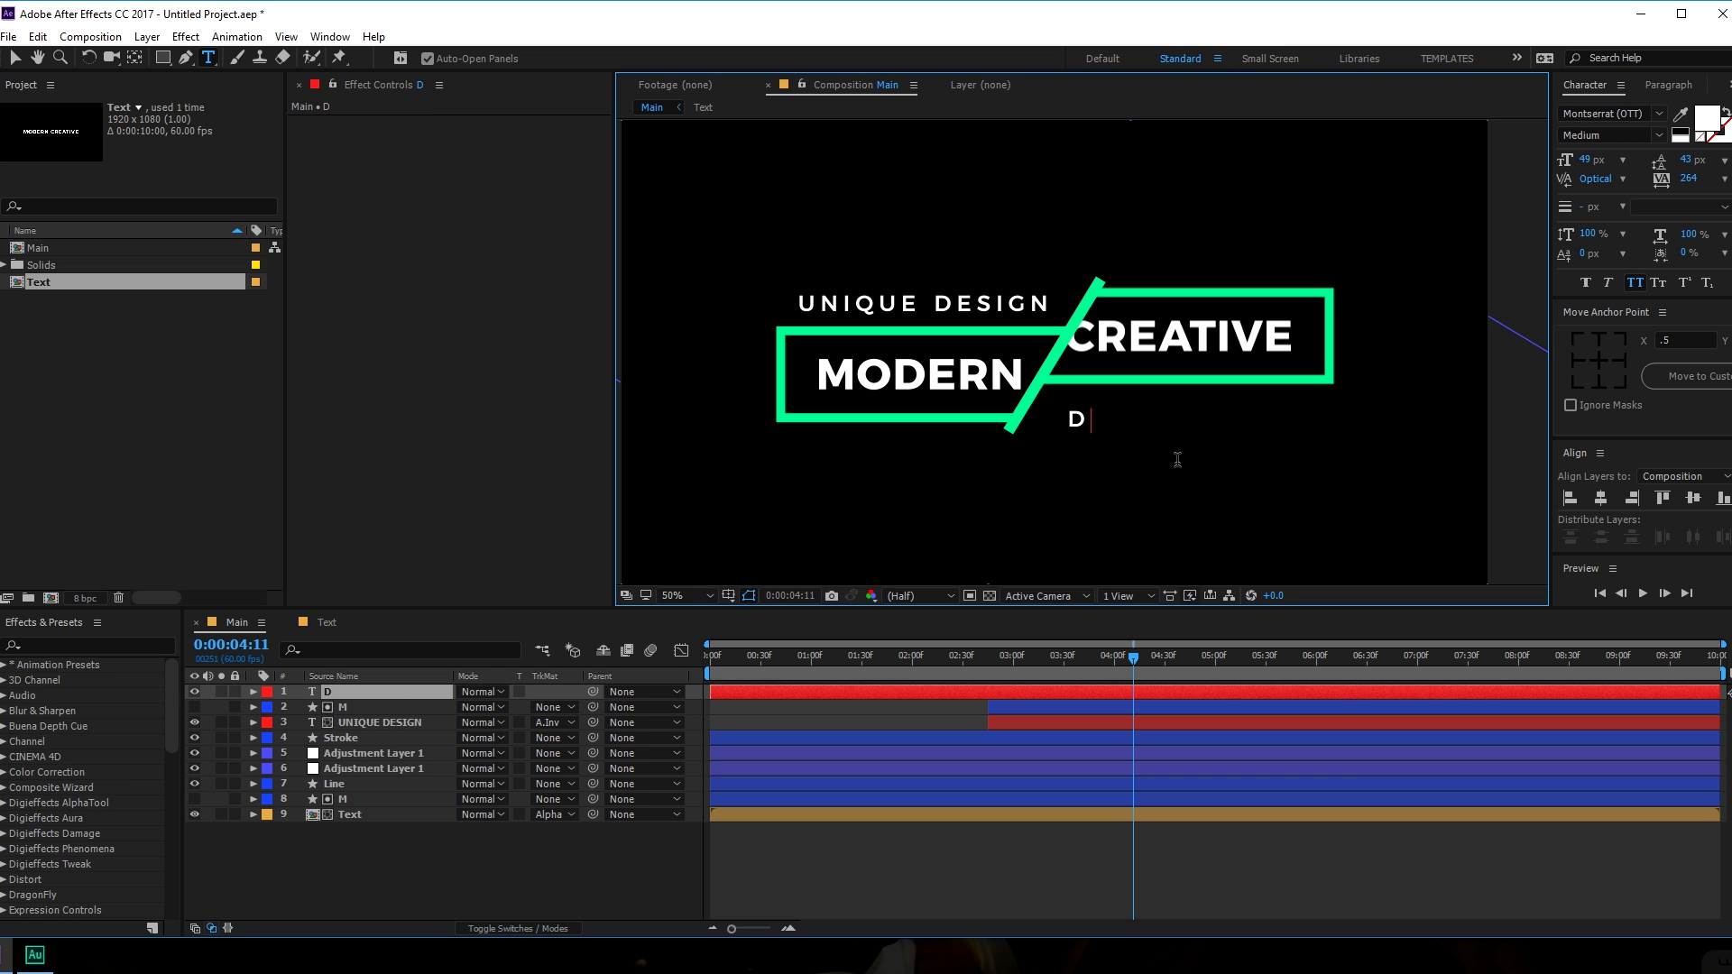
pyautogui.write('YNAMIC ANIMATION')
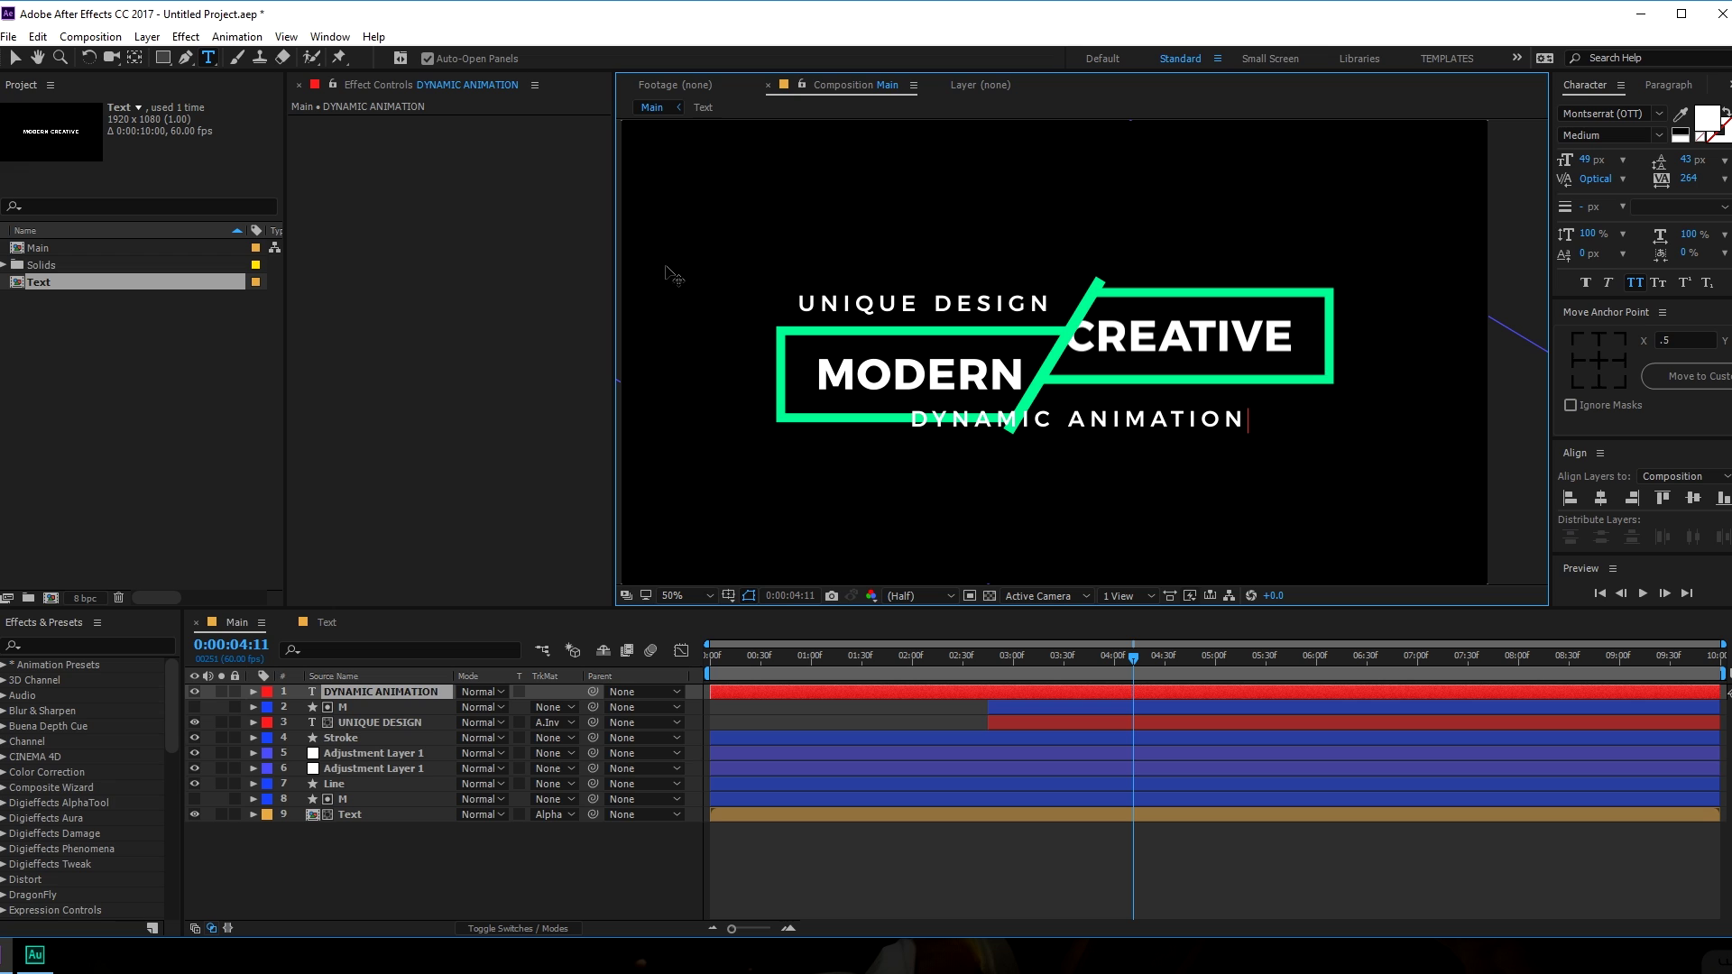
# Move the DYNAMIC ANIMATION text just below the CREATIVE half of the frame.
pyautogui.click(15, 57)
pyautogui.moveTo(1075, 447); pyautogui.dragTo(1170, 419)
pyautogui.press('capslock')
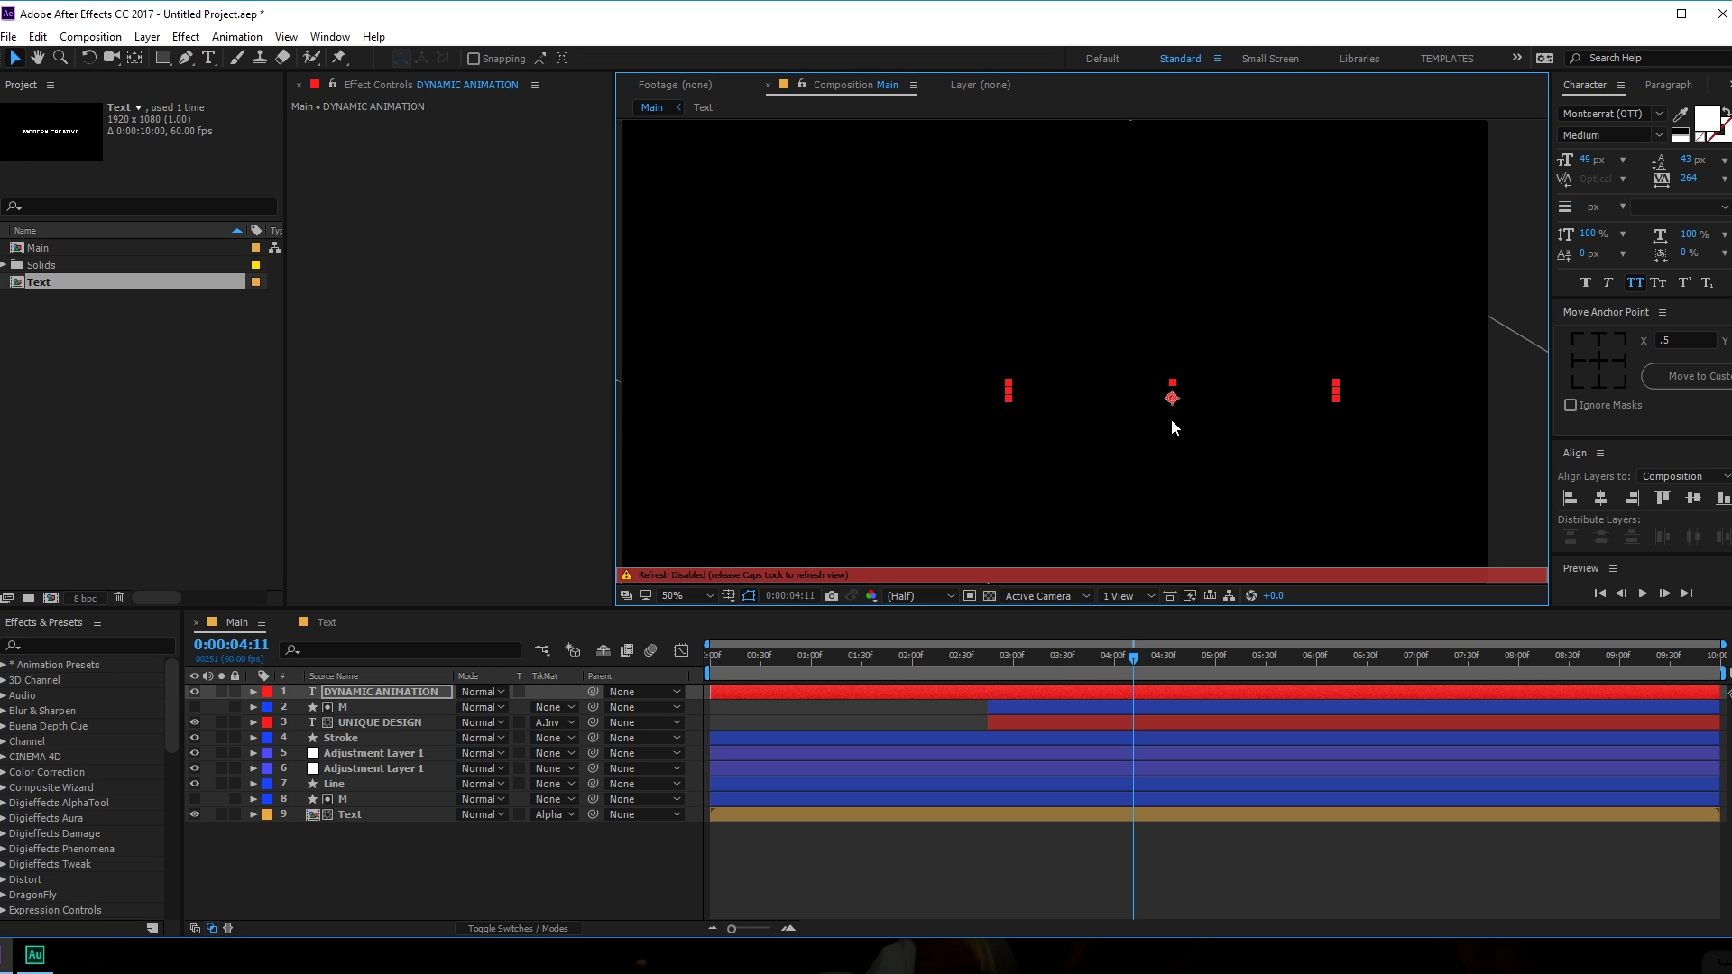
pyautogui.press('capslock')
pyautogui.moveTo(1209, 405); pyautogui.dragTo(1214, 404)
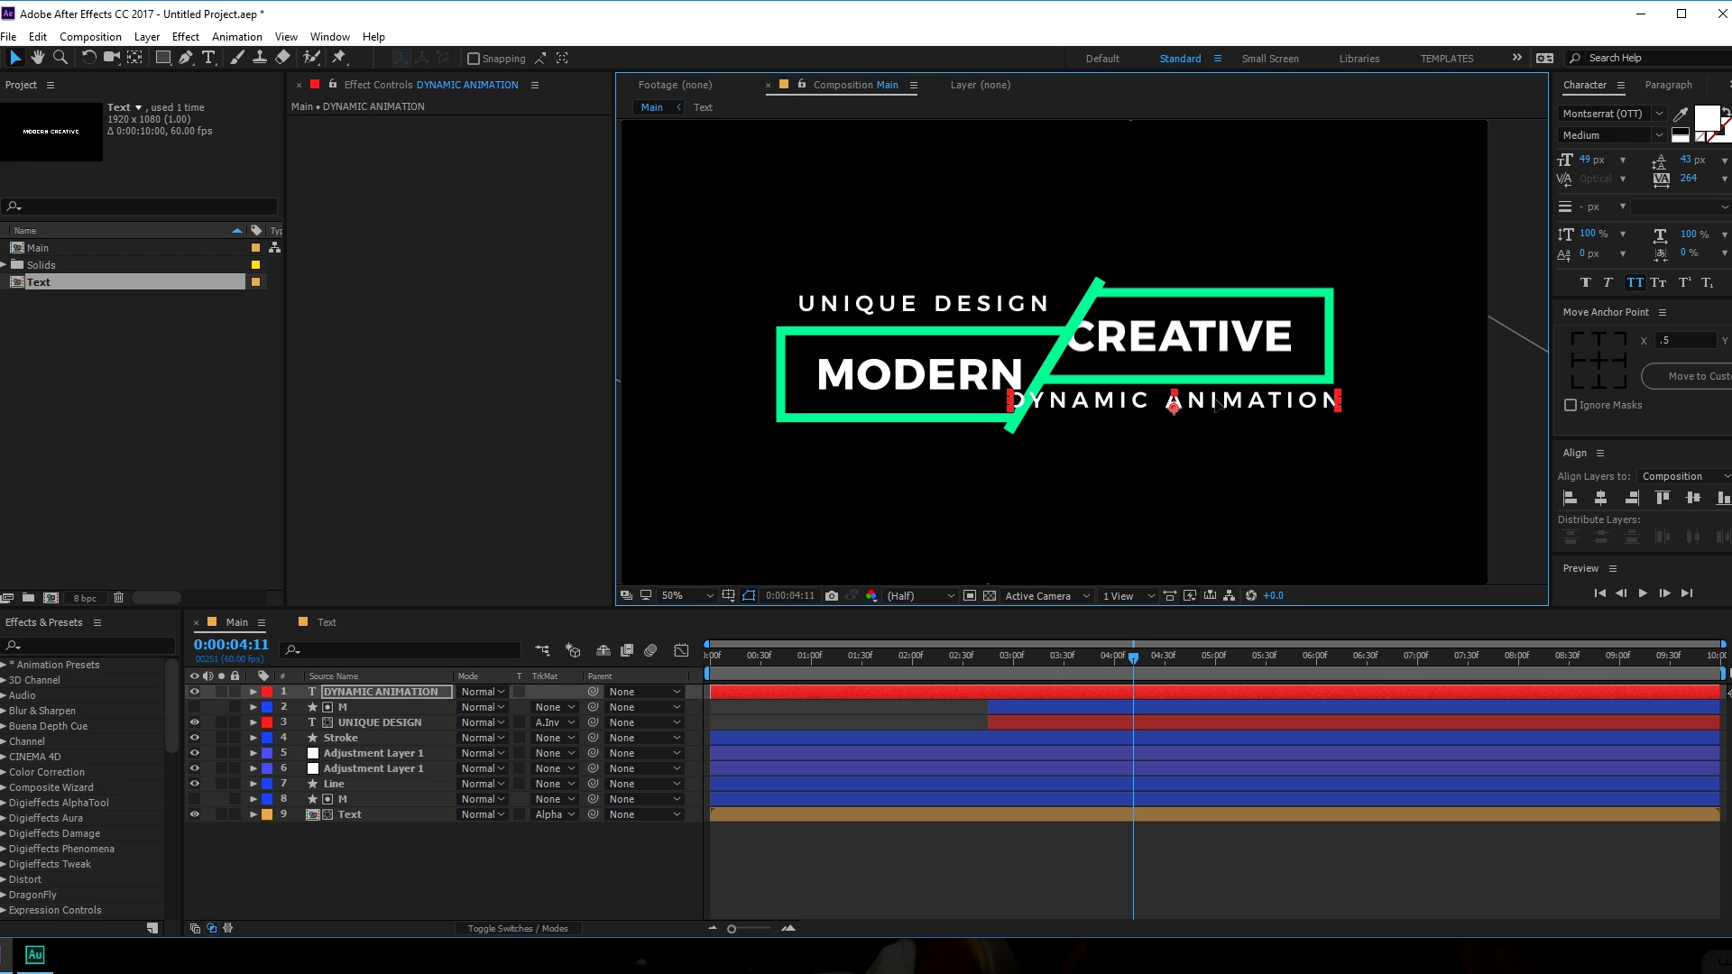
# Replace the DYNAMIC ANIMATION text with SIMPLE LOOKS and center it beneath the CREATIVE half, slightly below the frame.
pyautogui.doubleClick(392, 691)
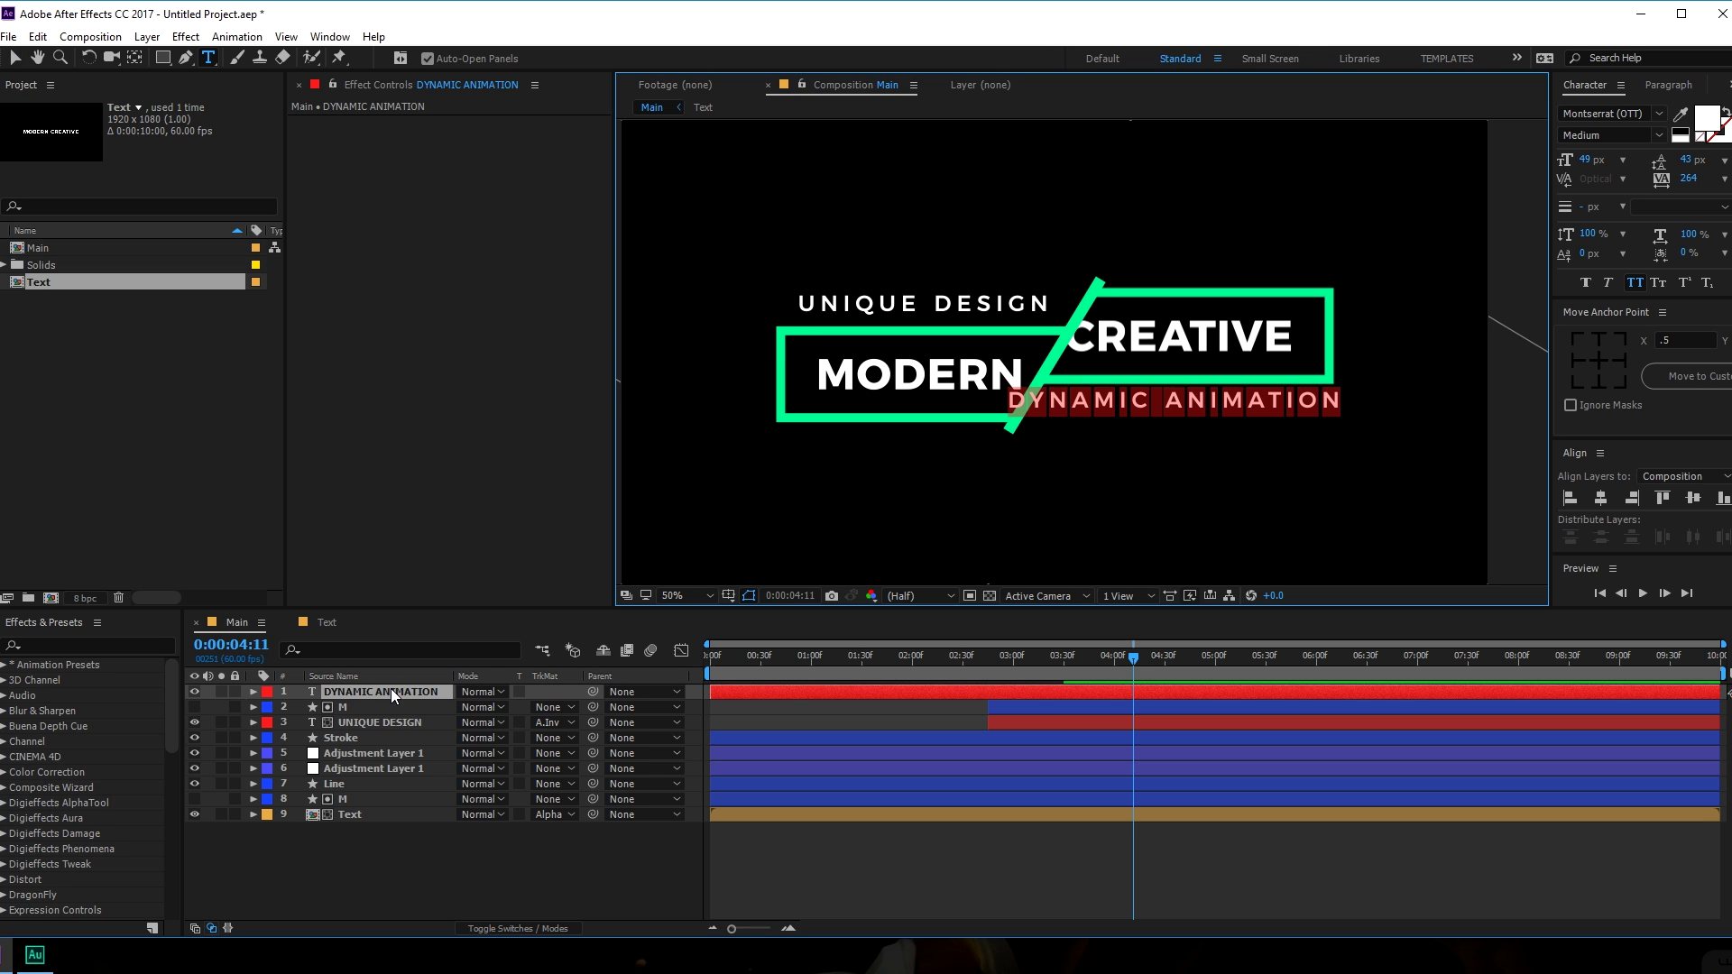
pyautogui.write('SIMPLE')
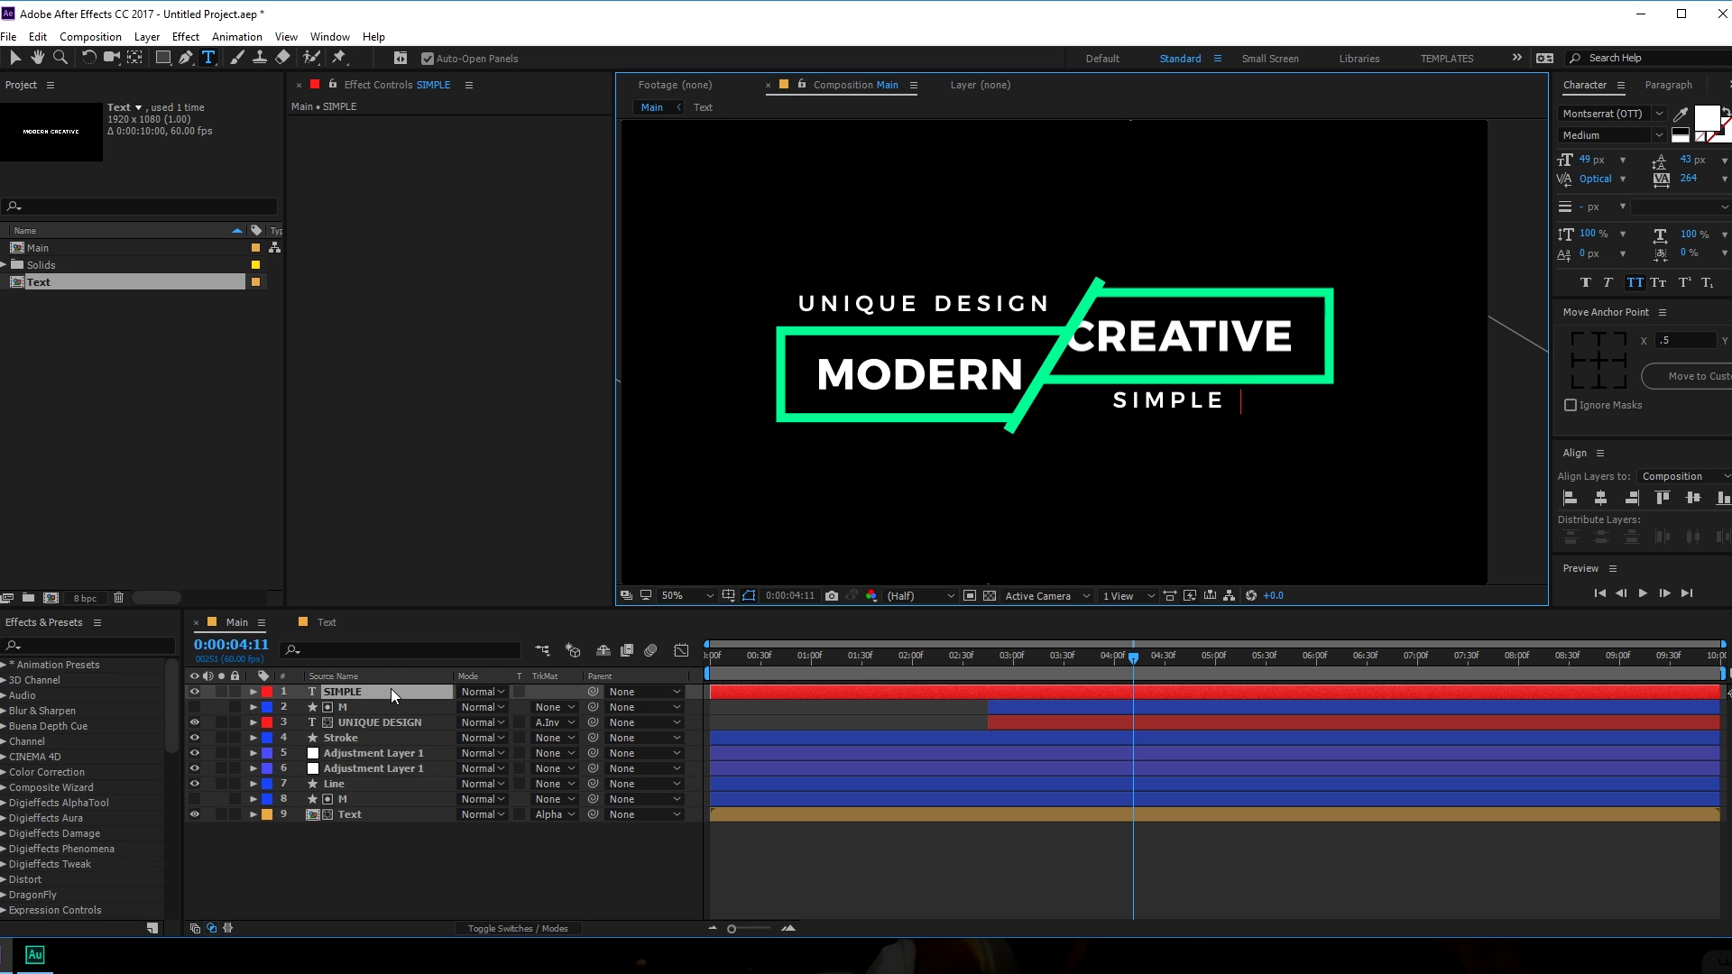
pyautogui.write(' LOOKS')
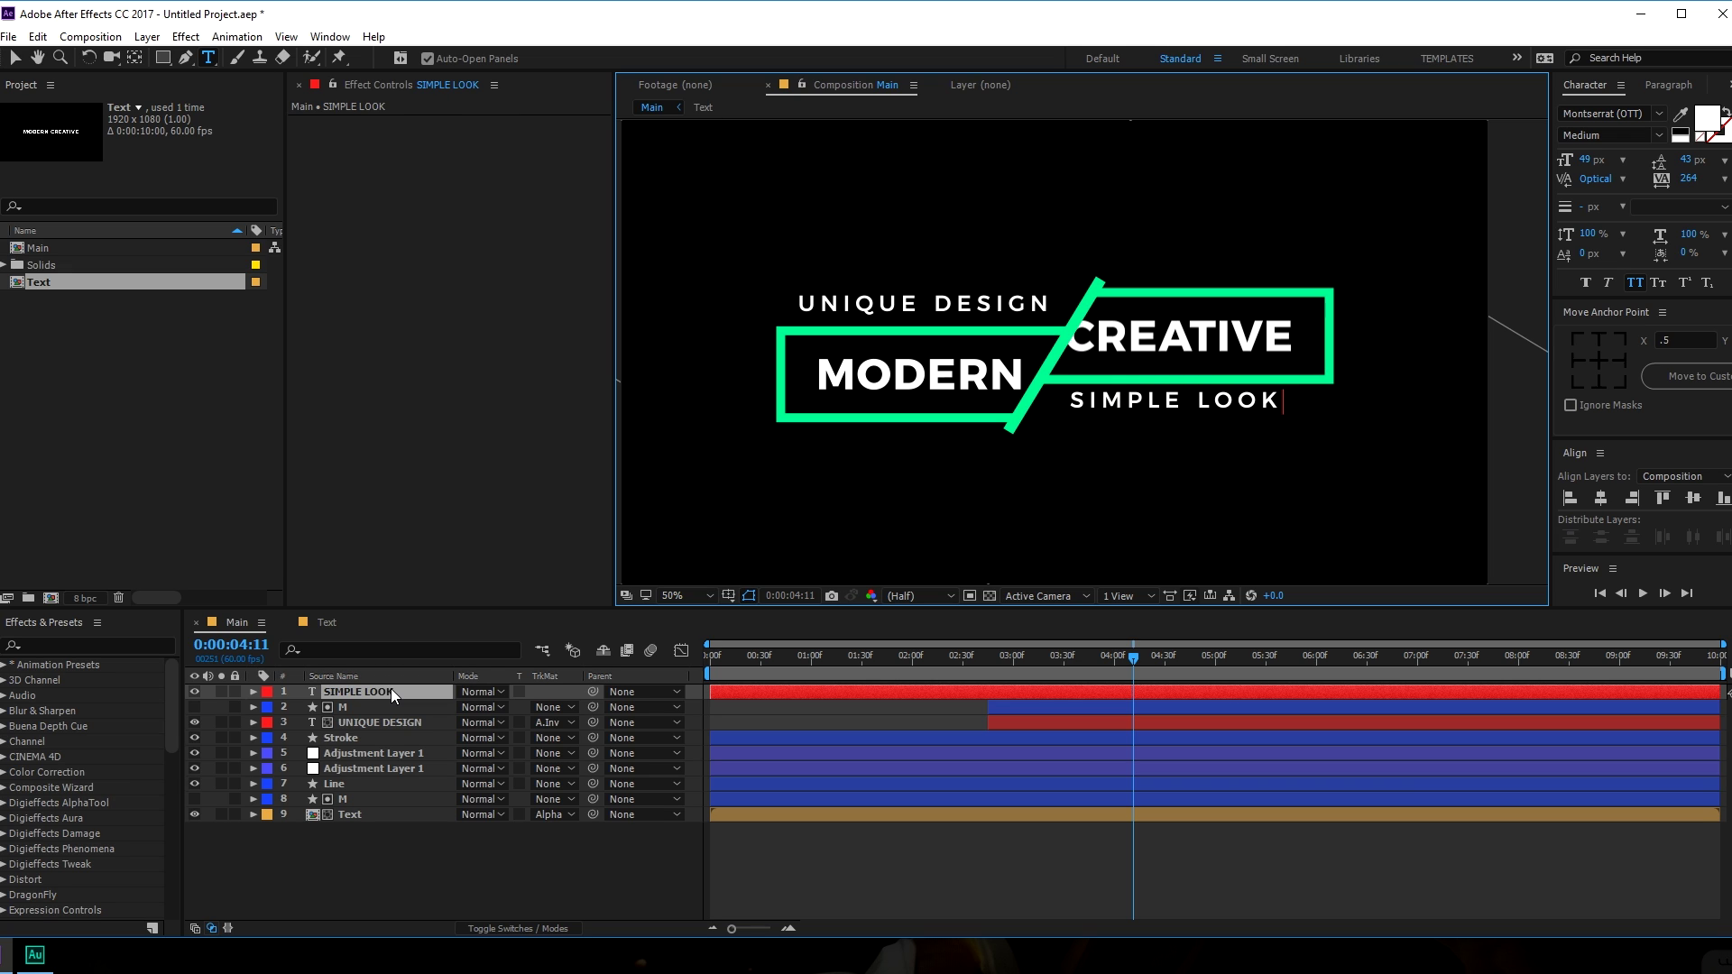
pyautogui.click(14, 57)
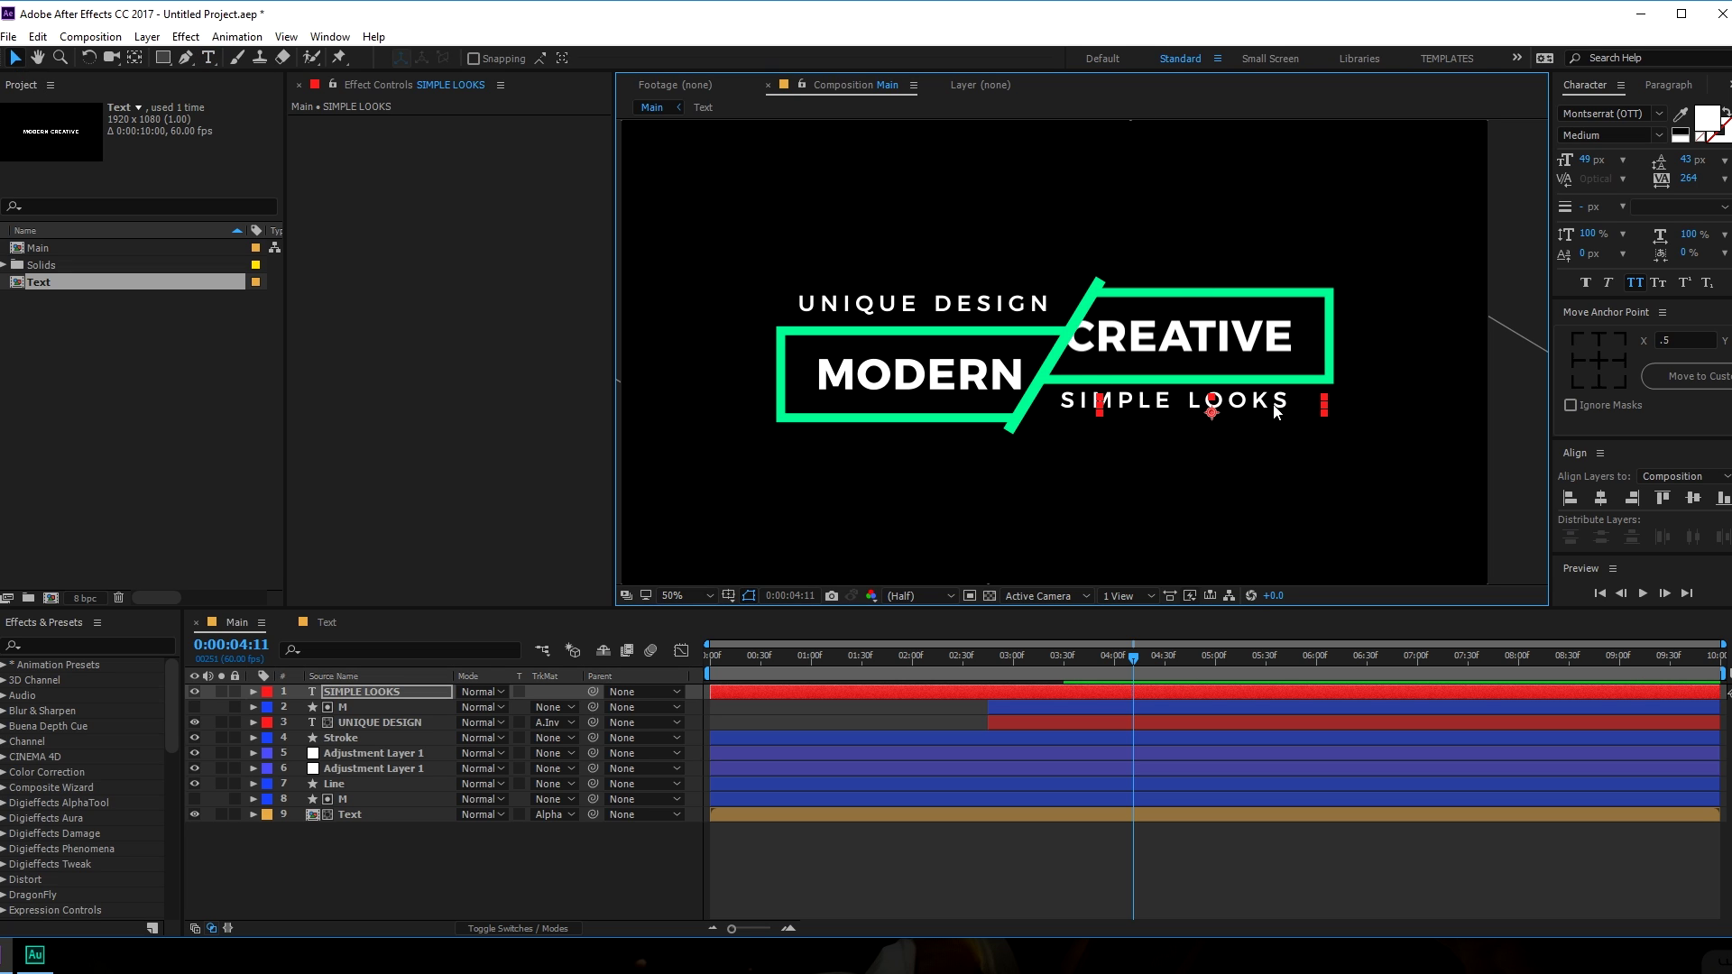
pyautogui.moveTo(1267, 410); pyautogui.dragTo(1249, 409)
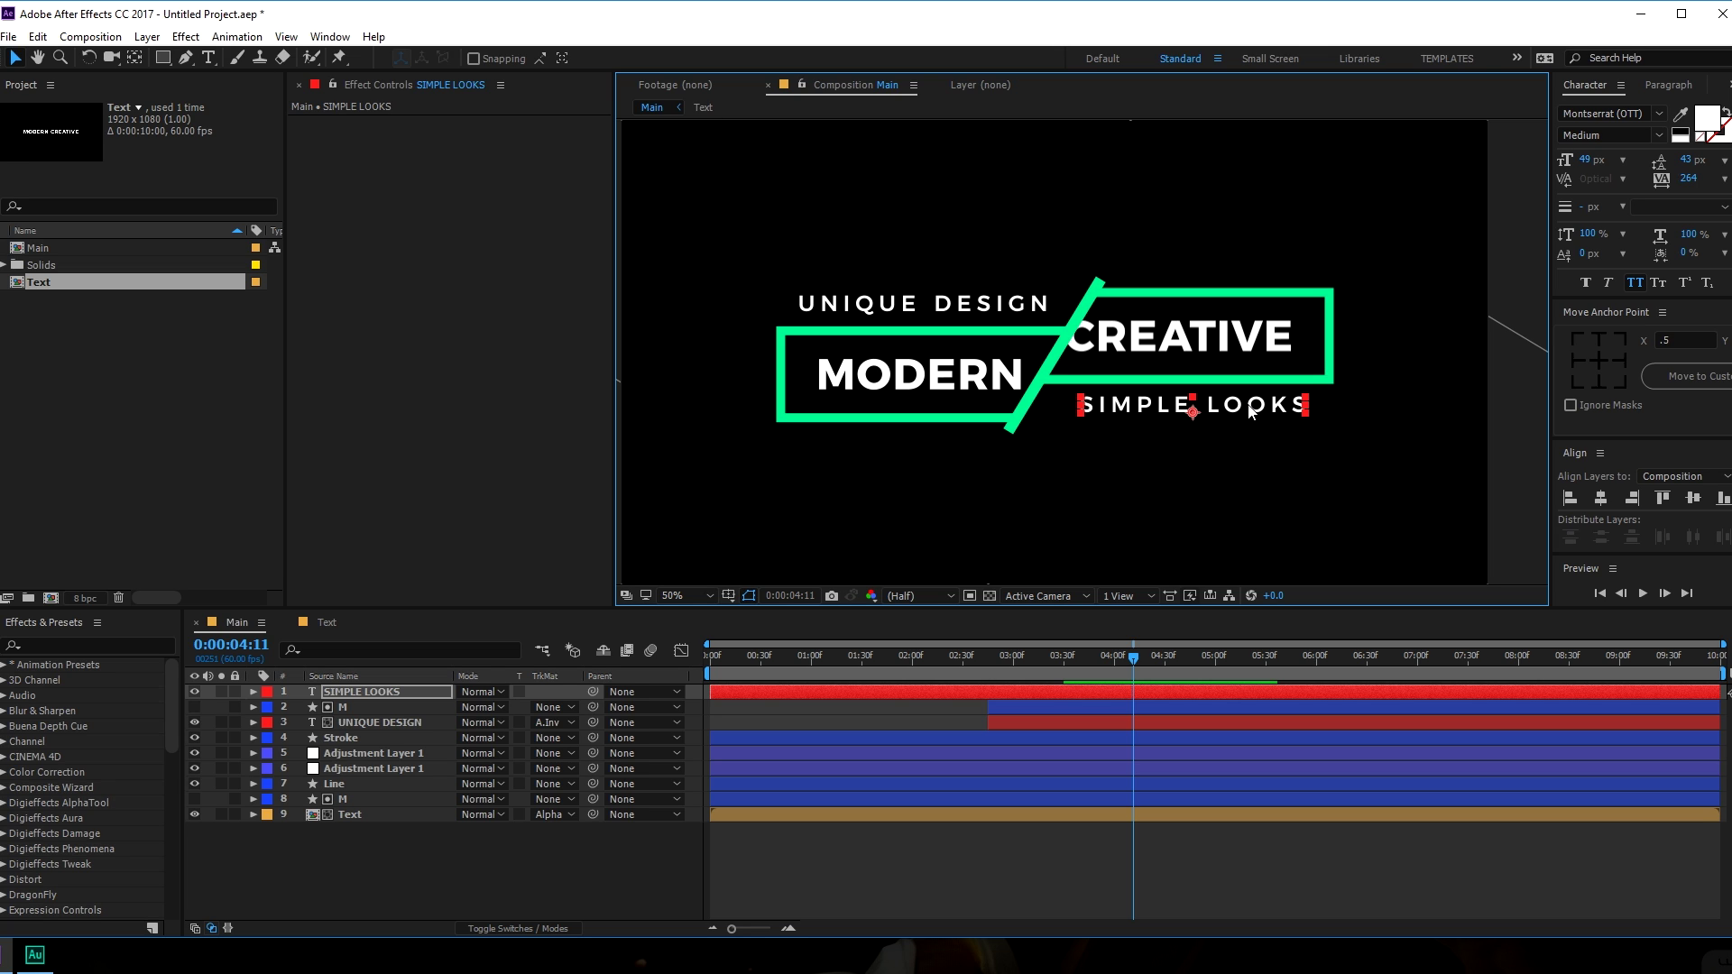
pyautogui.click(547, 848)
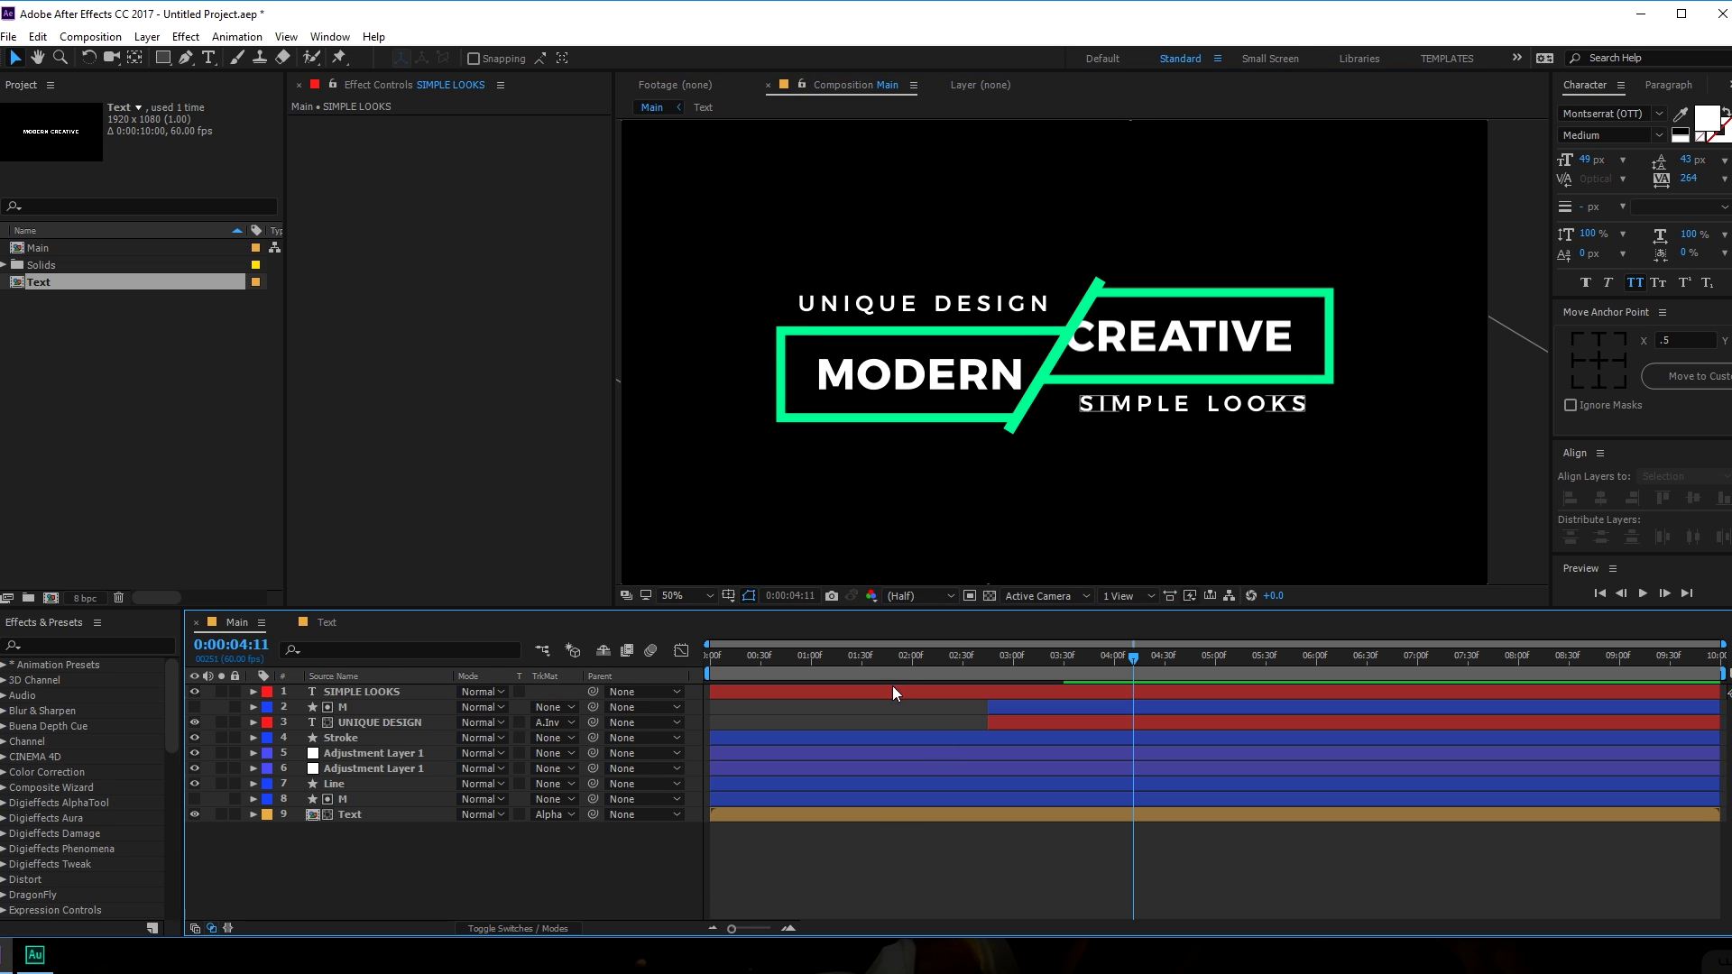
# Keyframe SIMPLE LOOKS's Position from 1266, 592 at 0:00:02:45 to 1266, 664 at 0:00:03:30, in line with UNIQUE DESIGN's keyframes.
pyautogui.click(1053, 718)
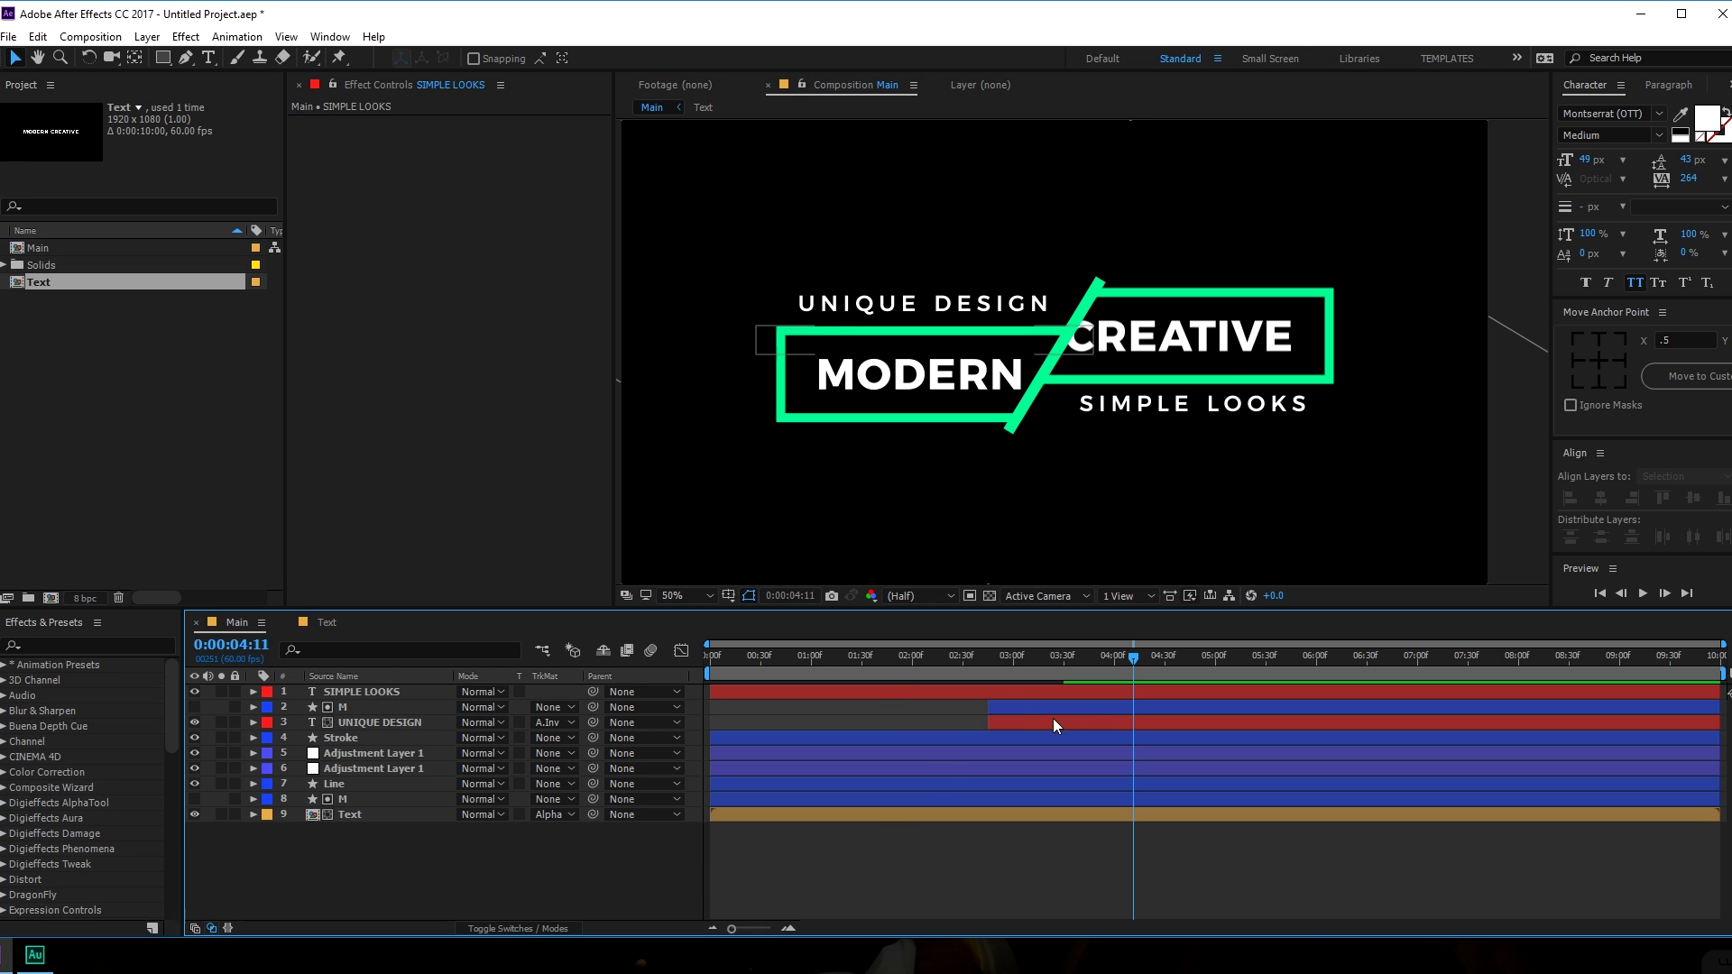
pyautogui.click(1006, 709)
pyautogui.keyDown('shift'); pyautogui.click(371, 718); pyautogui.keyUp('shift')
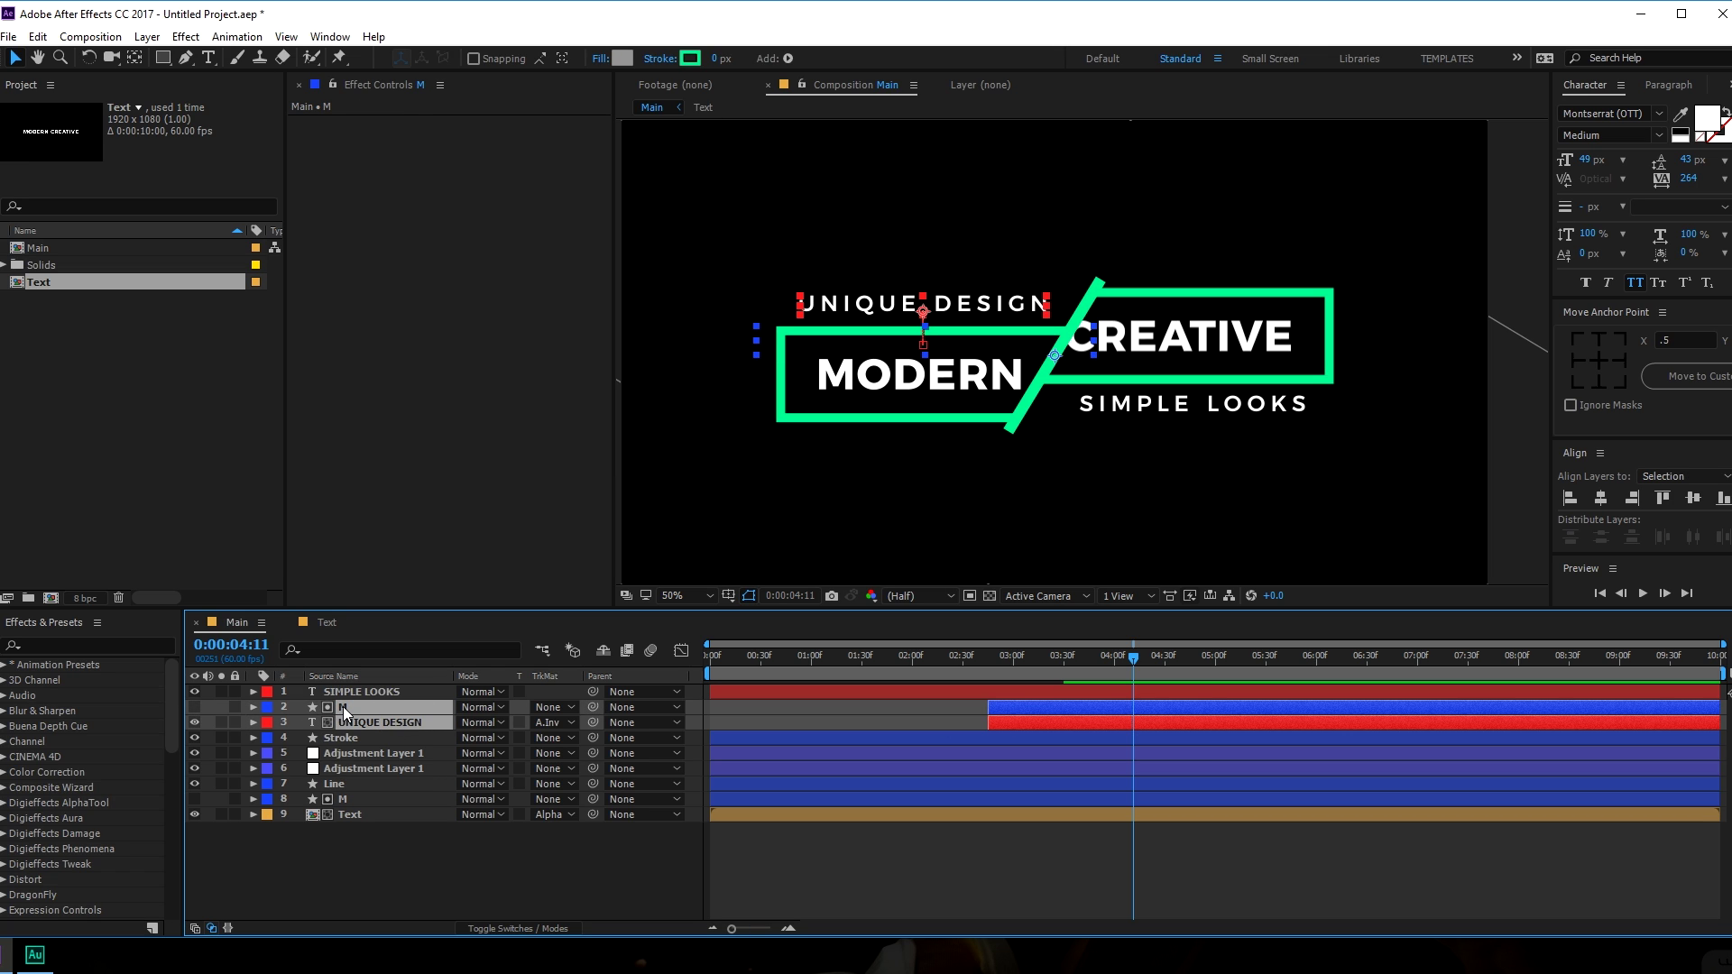
pyautogui.press('u')
pyautogui.press('j')
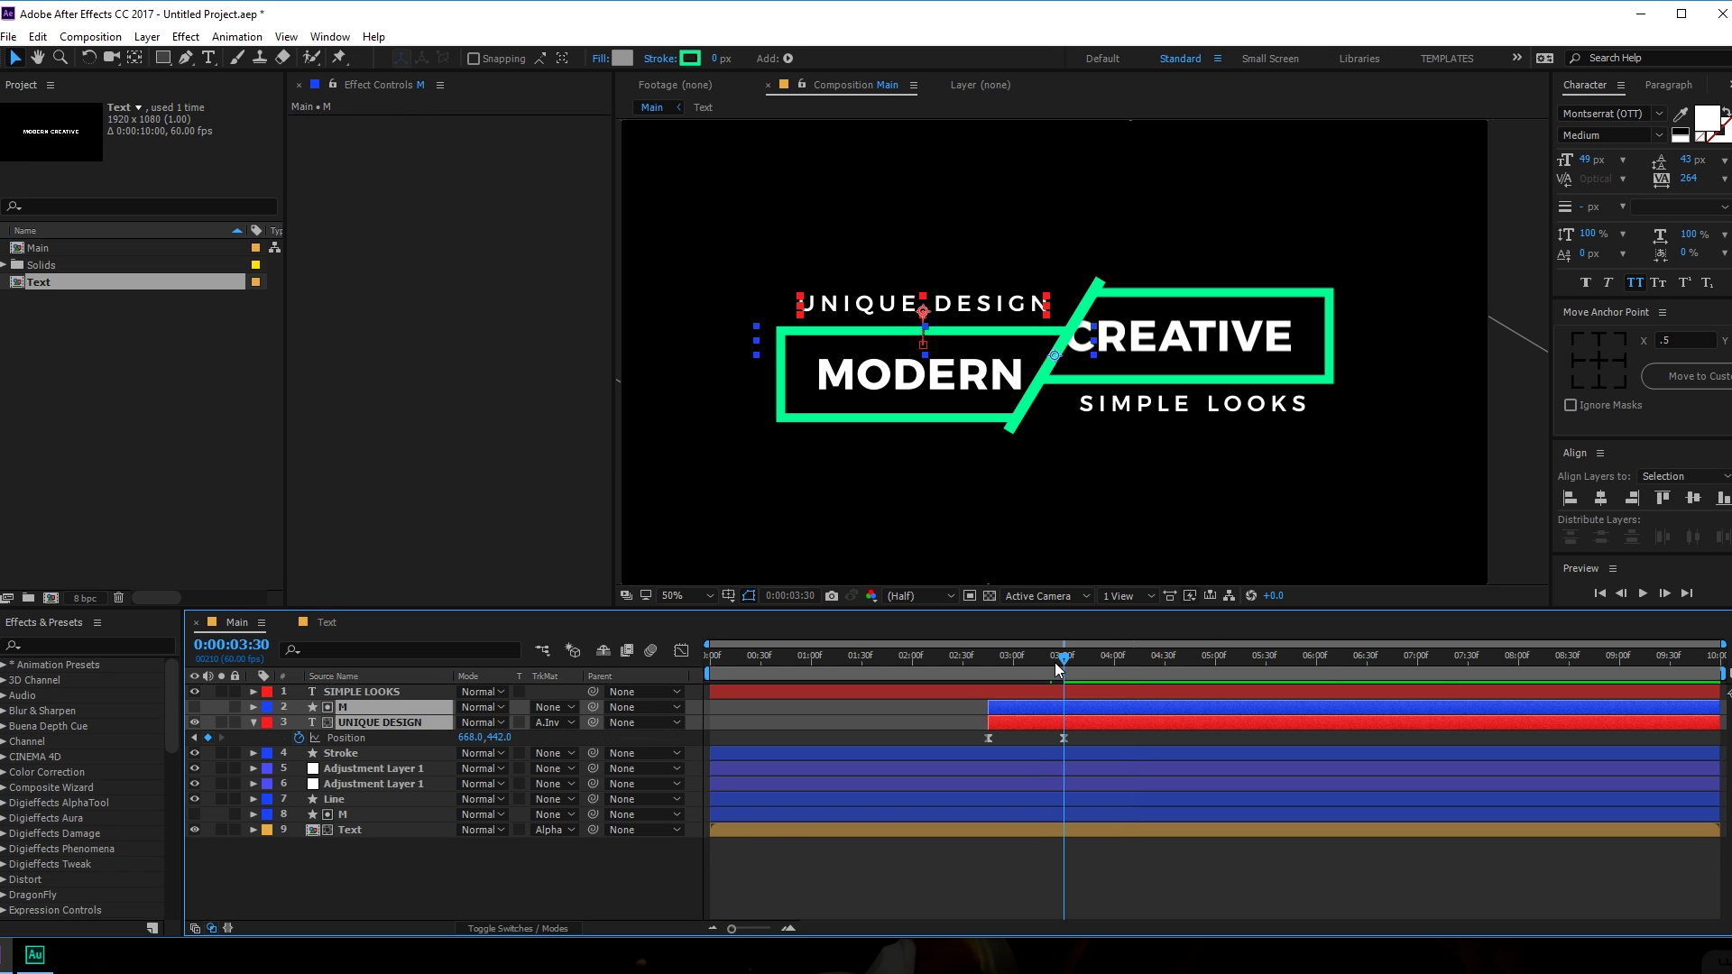
pyautogui.click(361, 691)
pyautogui.press('p')
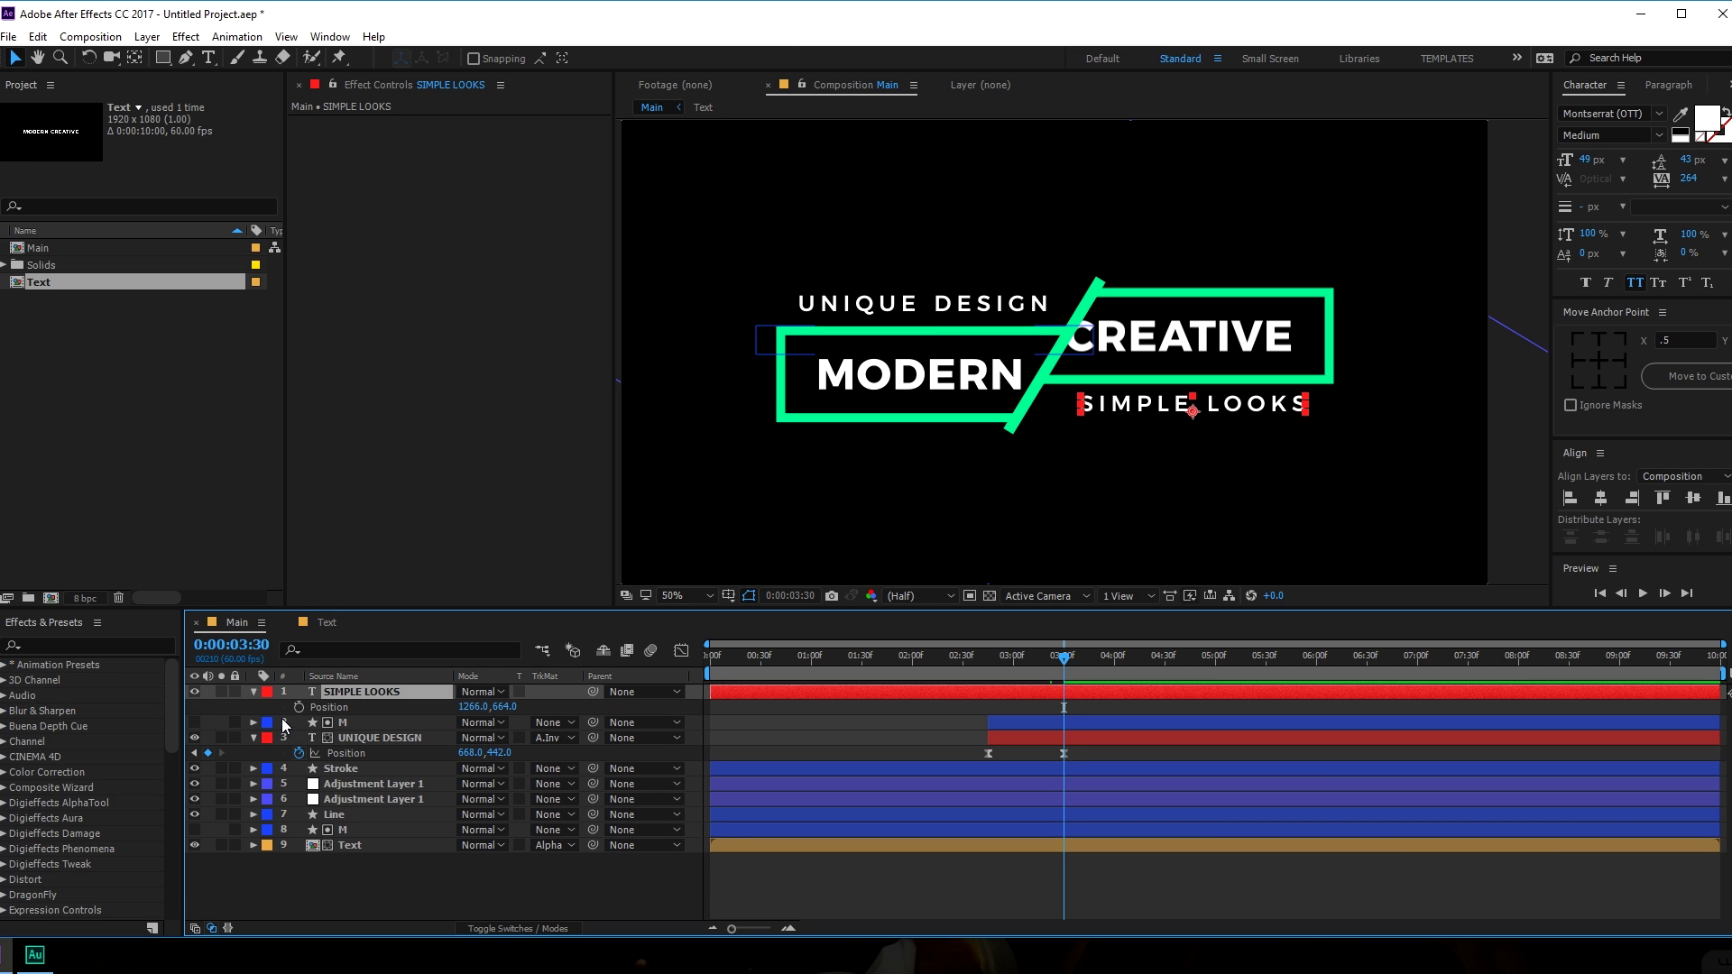
pyautogui.click(299, 707)
pyautogui.moveTo(1064, 666); pyautogui.dragTo(1001, 667)
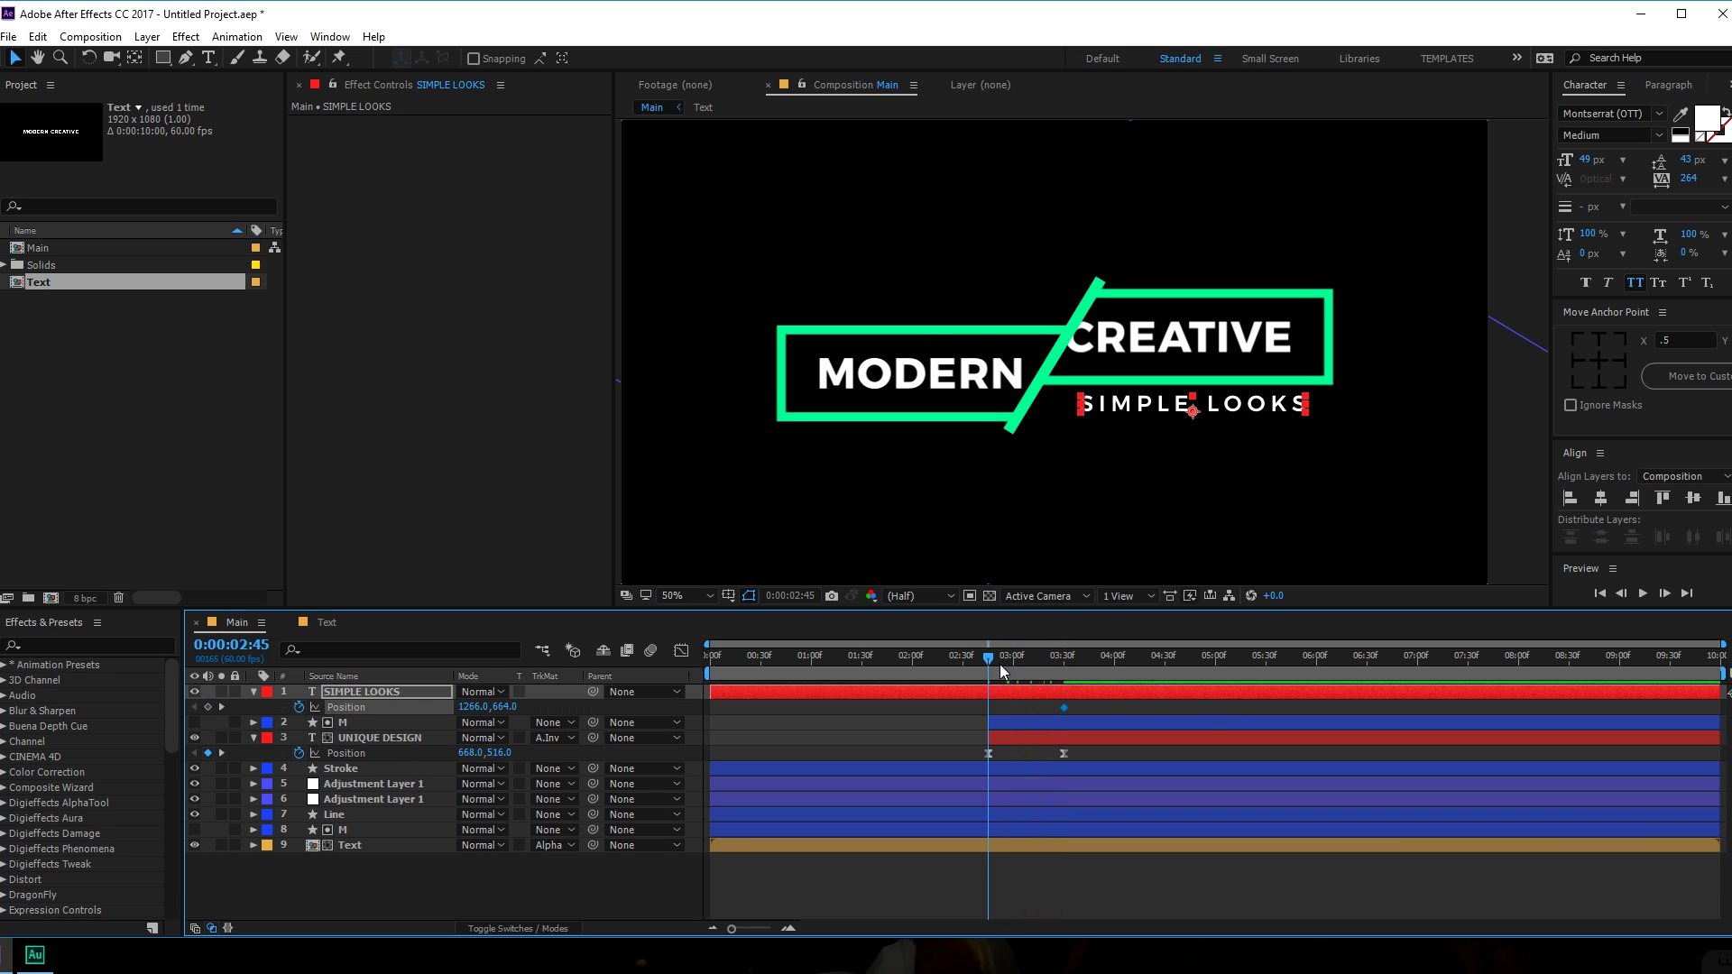
pyautogui.moveTo(1222, 409); pyautogui.dragTo(1223, 376)
# Apply Easy Ease to both SIMPLE LOOKS Position keyframes and lengthen the ending ease in the speed graph.
pyautogui.moveTo(972, 705); pyautogui.dragTo(1097, 716)
pyautogui.press('F9')
pyautogui.click(681, 650)
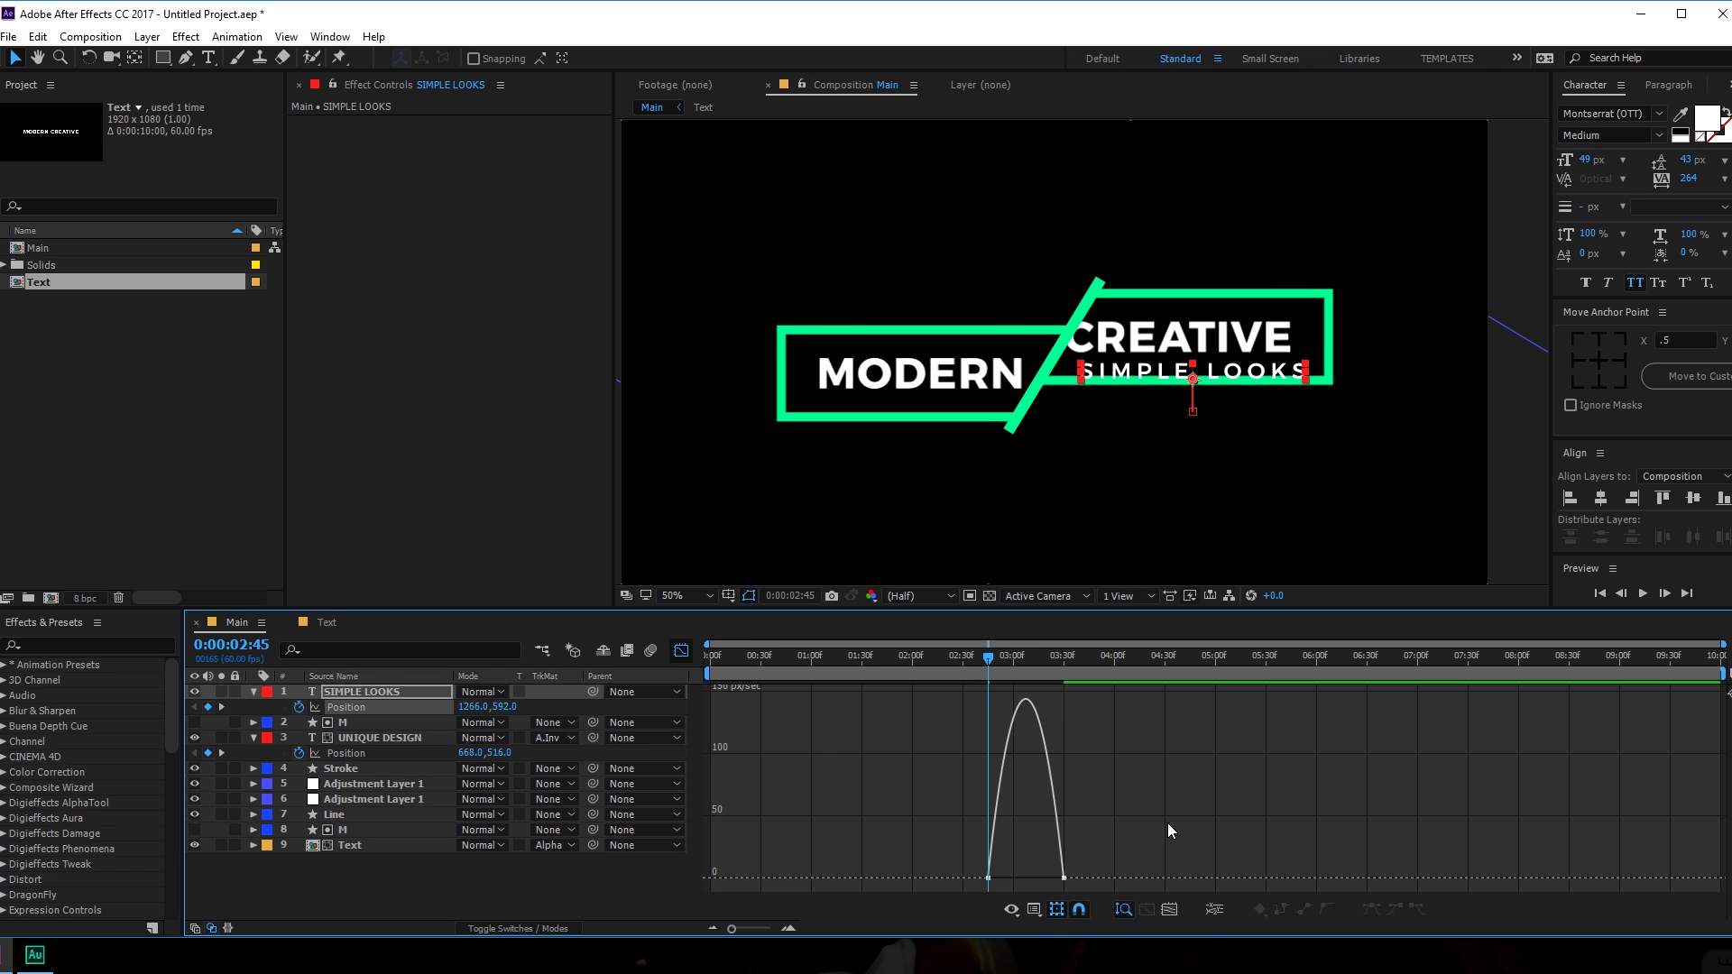
pyautogui.moveTo(1047, 880); pyautogui.dragTo(1026, 877)
pyautogui.click(682, 650)
# Move the final Position keyframes of SIMPLE LOOKS and UNIQUE DESIGN to 0:00:03:49 and scrub through the motion.
pyautogui.moveTo(978, 659); pyautogui.dragTo(1059, 664)
pyautogui.moveTo(998, 673); pyautogui.dragTo(1018, 673)
pyautogui.moveTo(1082, 765); pyautogui.dragTo(1096, 711)
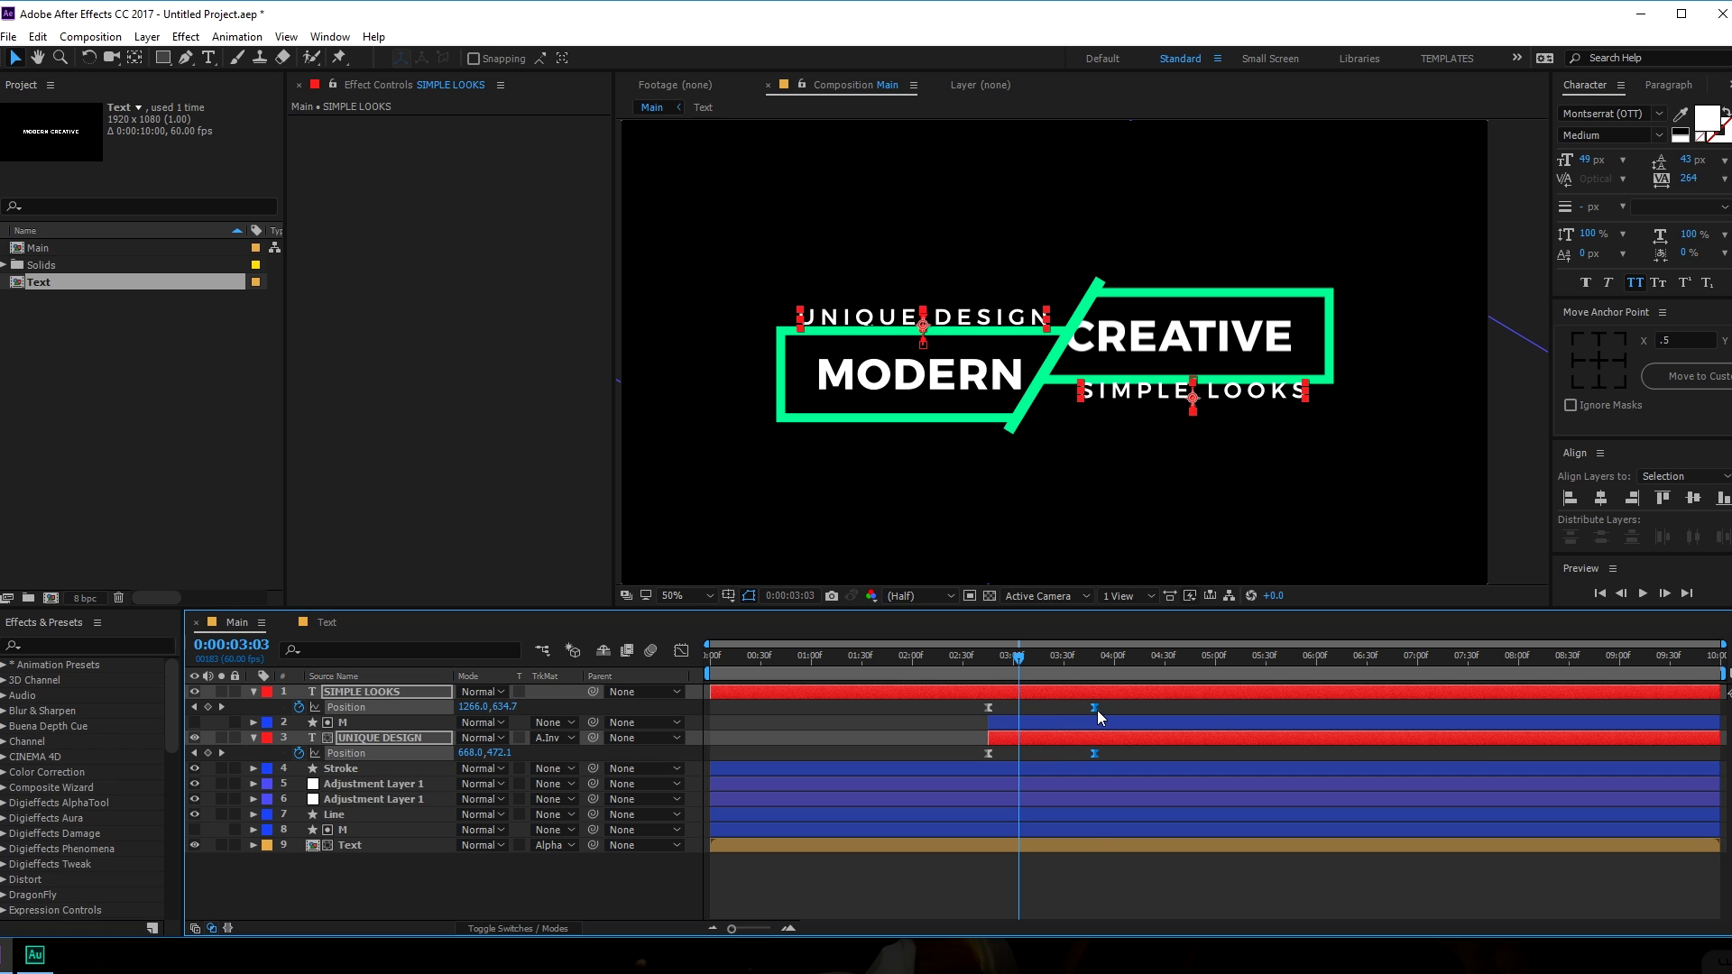
pyautogui.click(1091, 869)
pyautogui.click(989, 657)
pyautogui.moveTo(989, 658); pyautogui.dragTo(1097, 662)
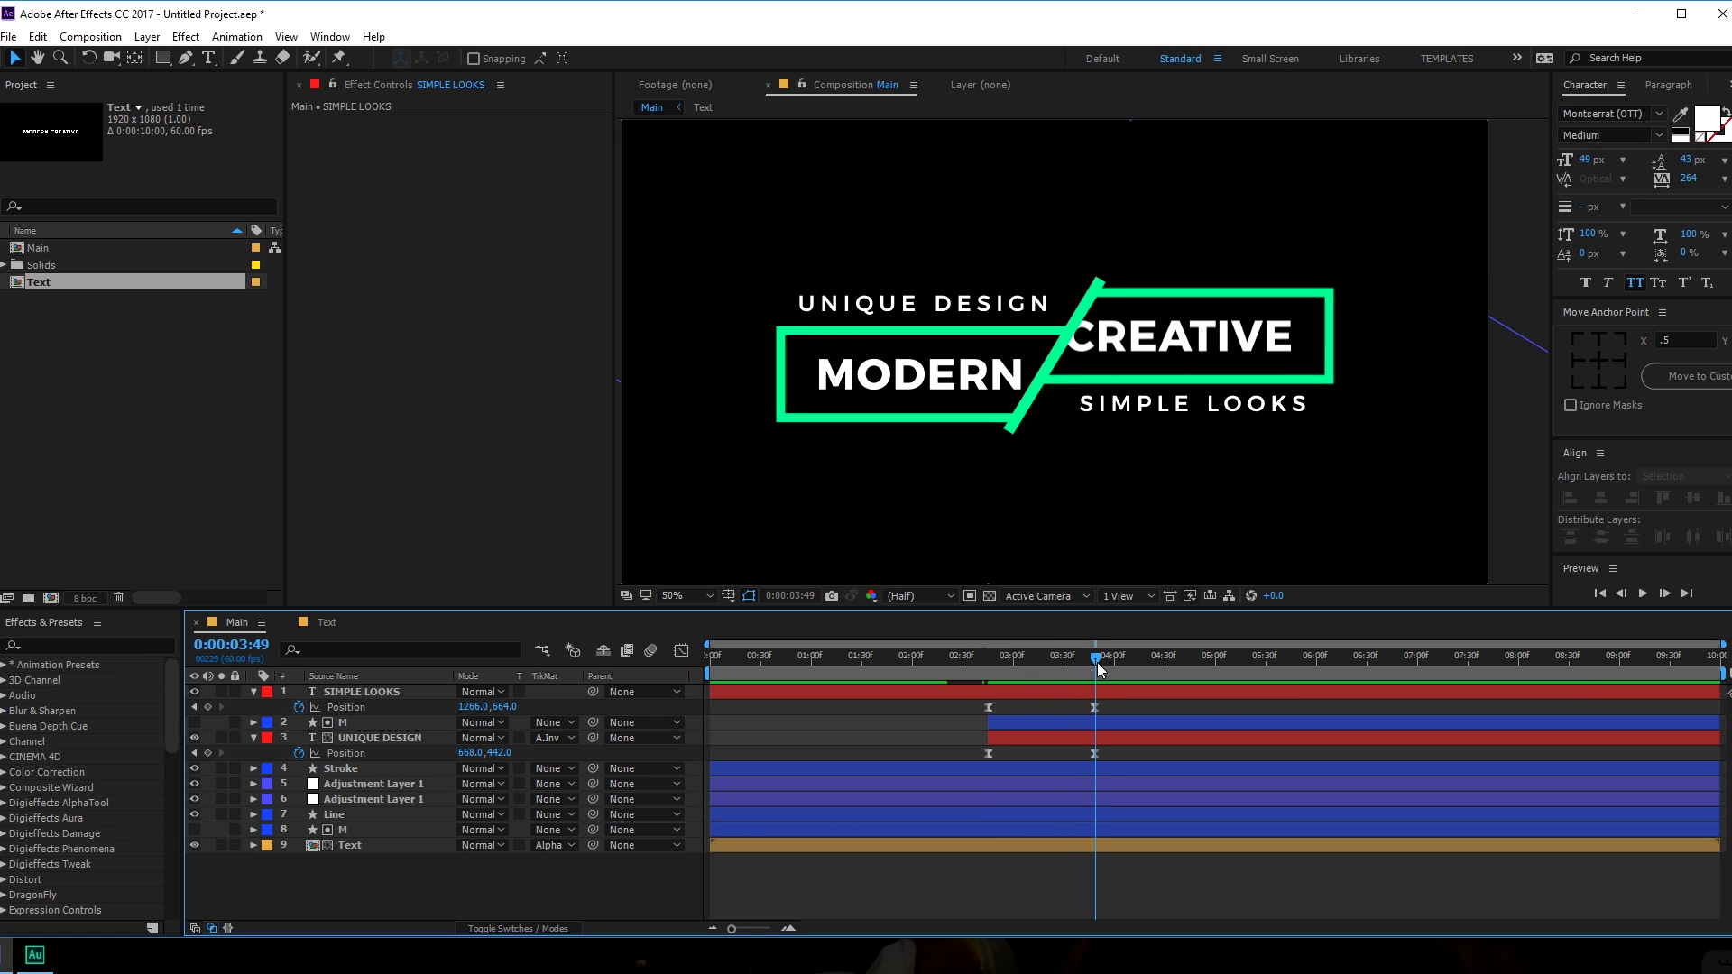
# Duplicate UNIQUE DESIGN's matte layer M, place the copy directly above SIMPLE LOOKS and make it visible.
pyautogui.click(378, 725)
pyautogui.hotkey('ctrl', 'd')
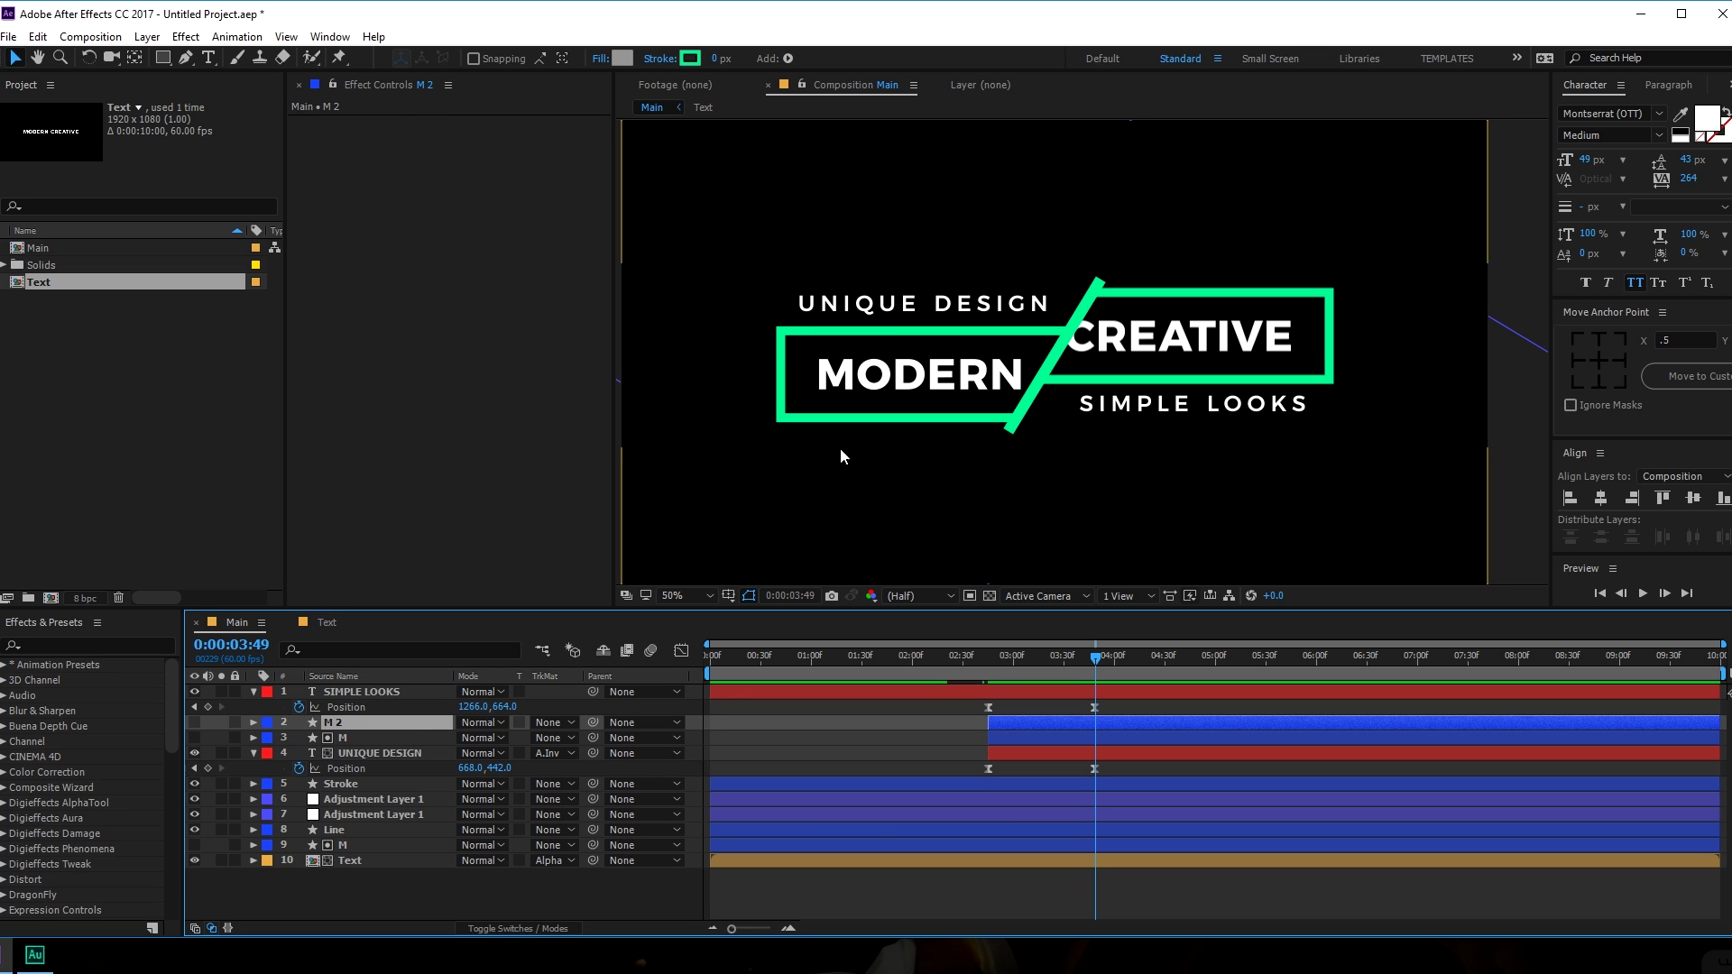
pyautogui.click(253, 752)
pyautogui.moveTo(358, 715); pyautogui.dragTo(365, 699)
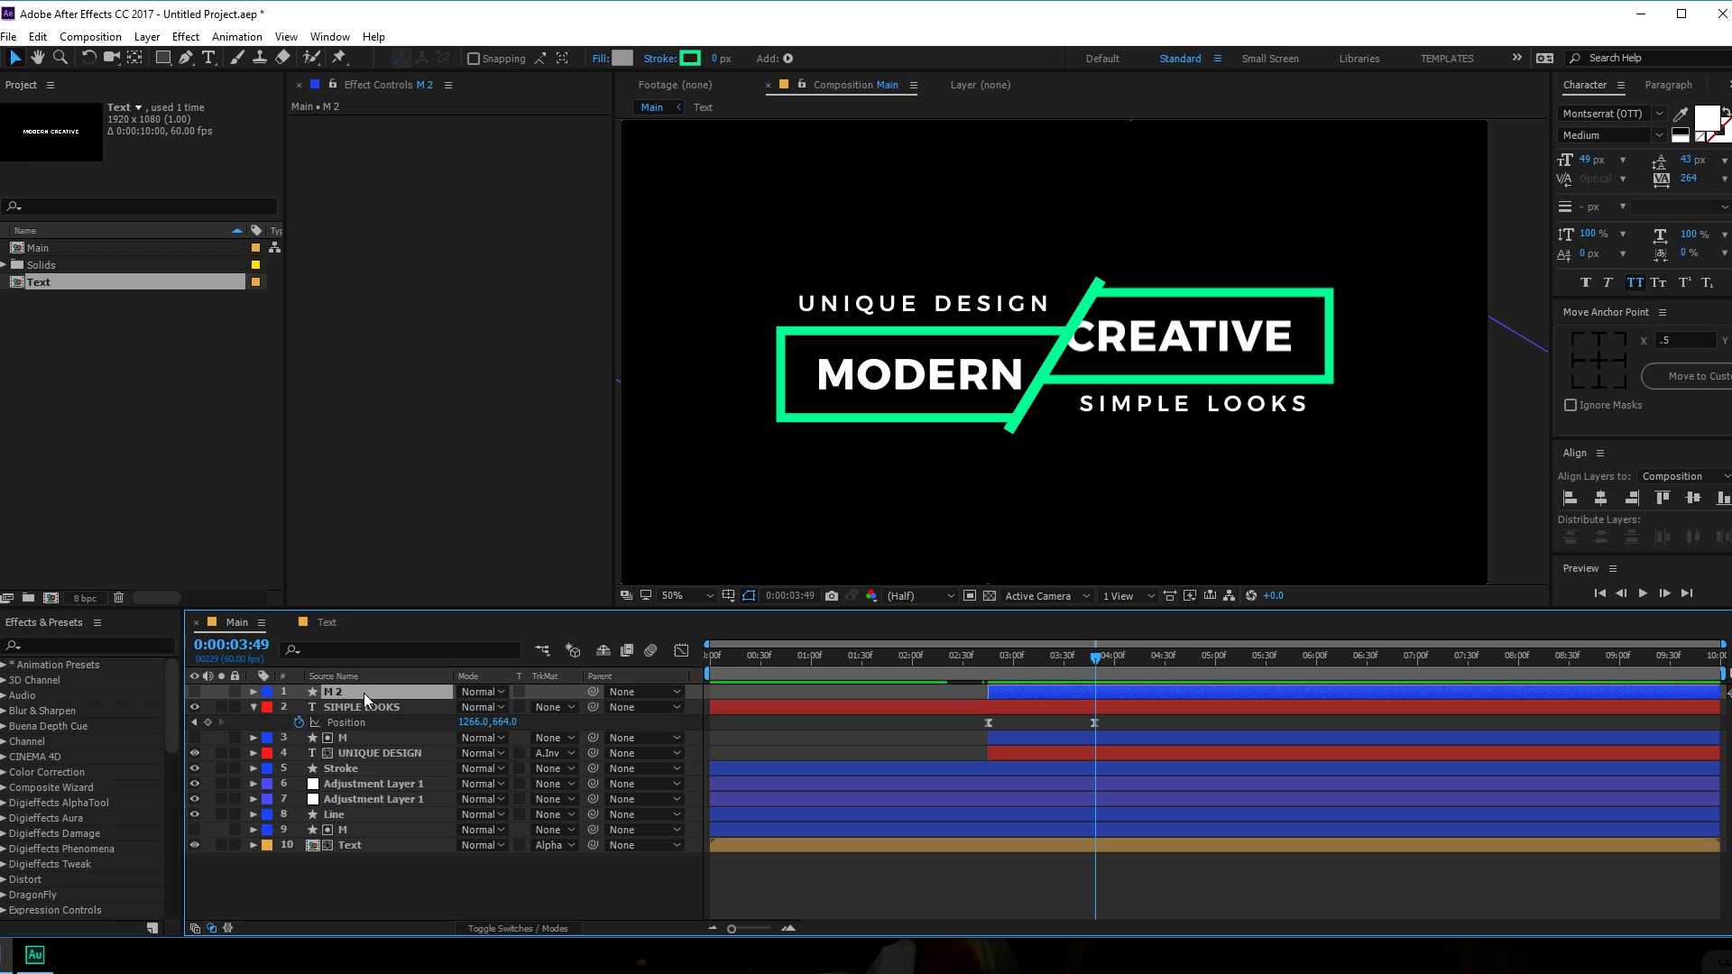
pyautogui.click(194, 692)
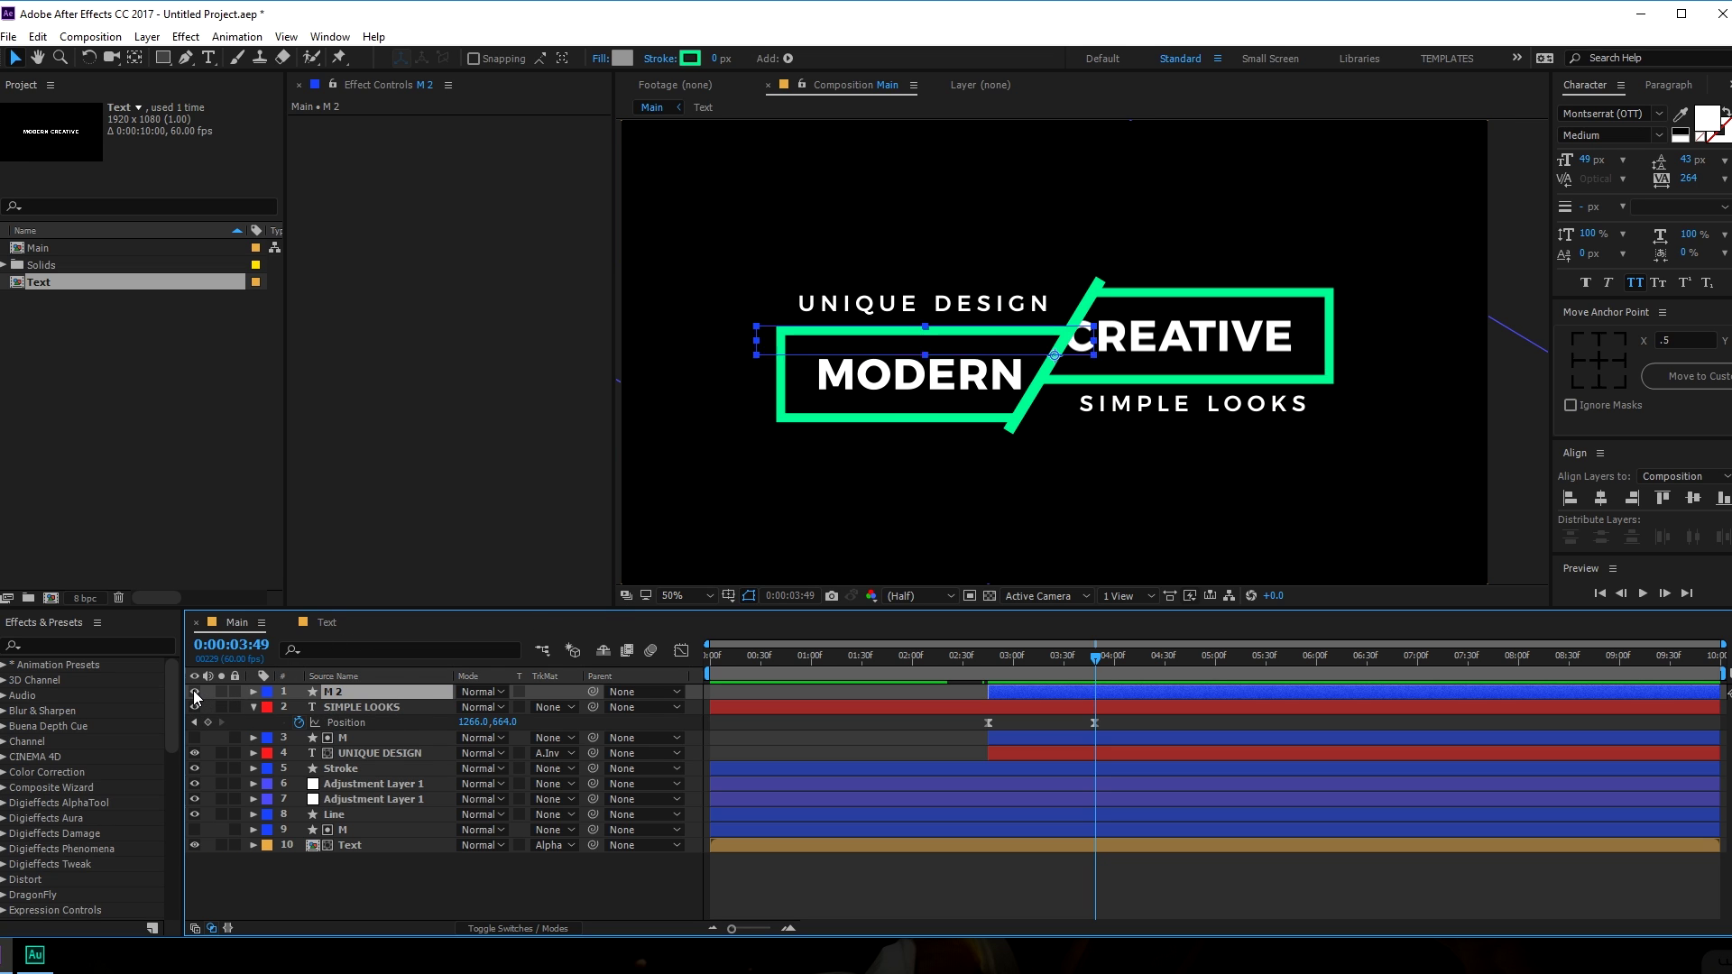
# Move the duplicate rectangle over the CREATIVE half's lower frame edge, aligning their bottom edges just above the SIMPLE LOOKS text.
pyautogui.moveTo(1012, 347); pyautogui.dragTo(1295, 375)
pyautogui.scroll(2, 1317, 410)
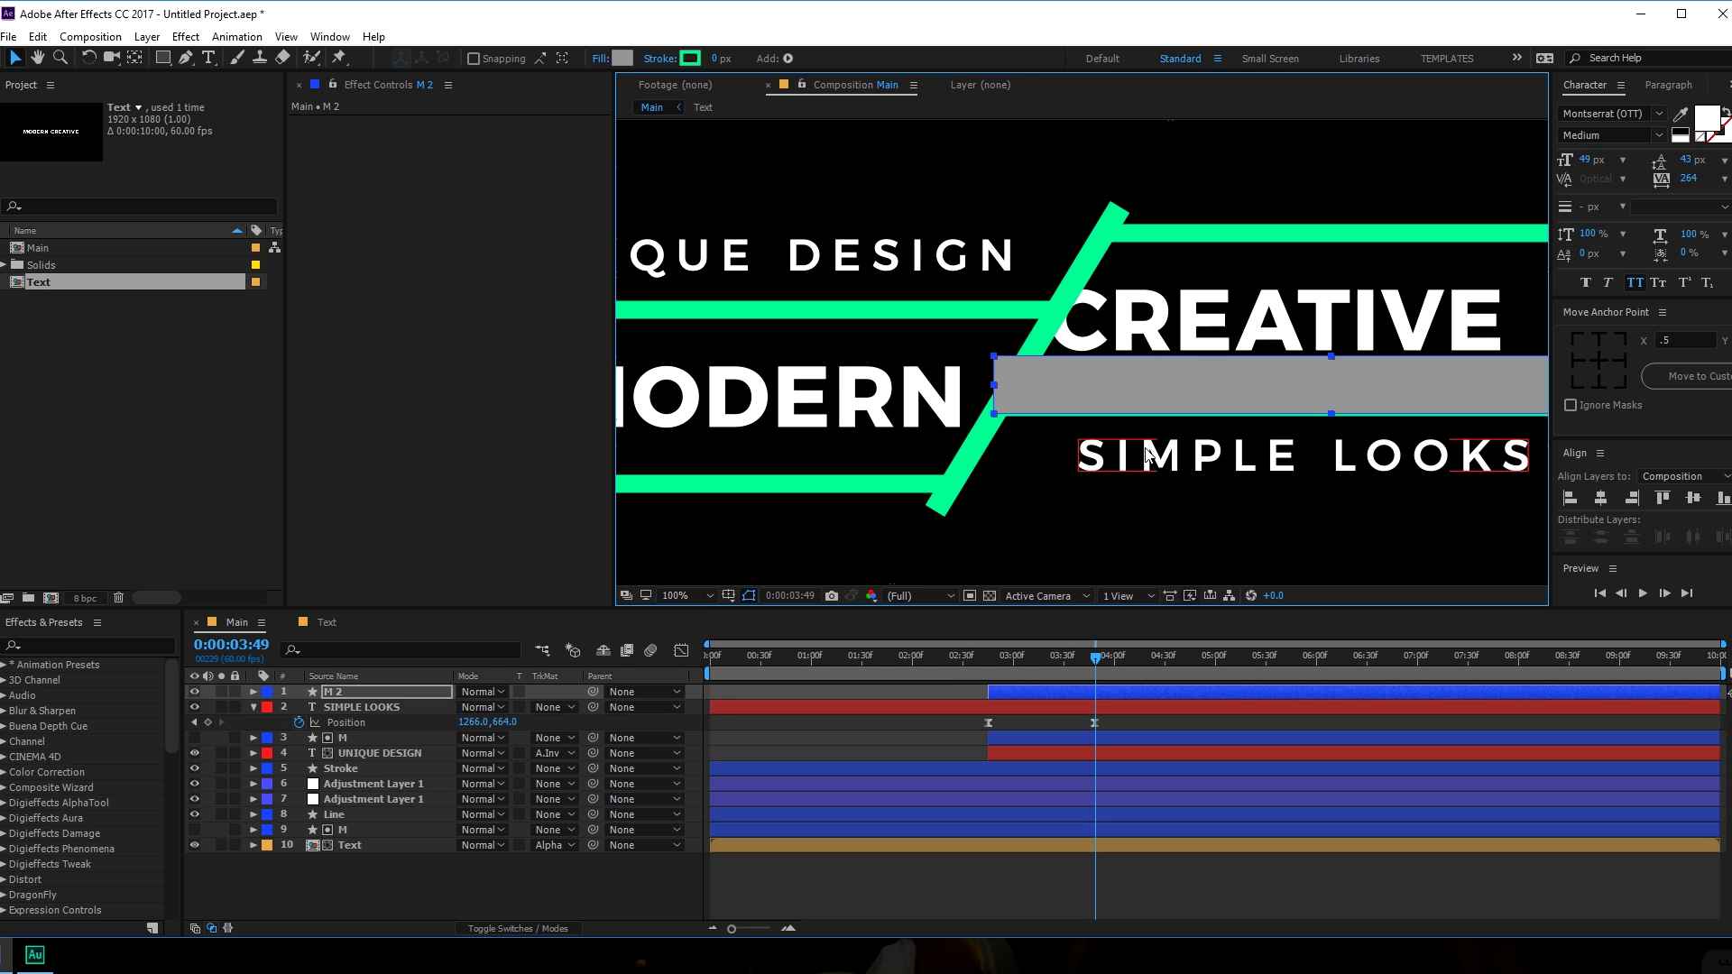
pyautogui.press('Down')
pyautogui.press('Down')
pyautogui.press('Down')
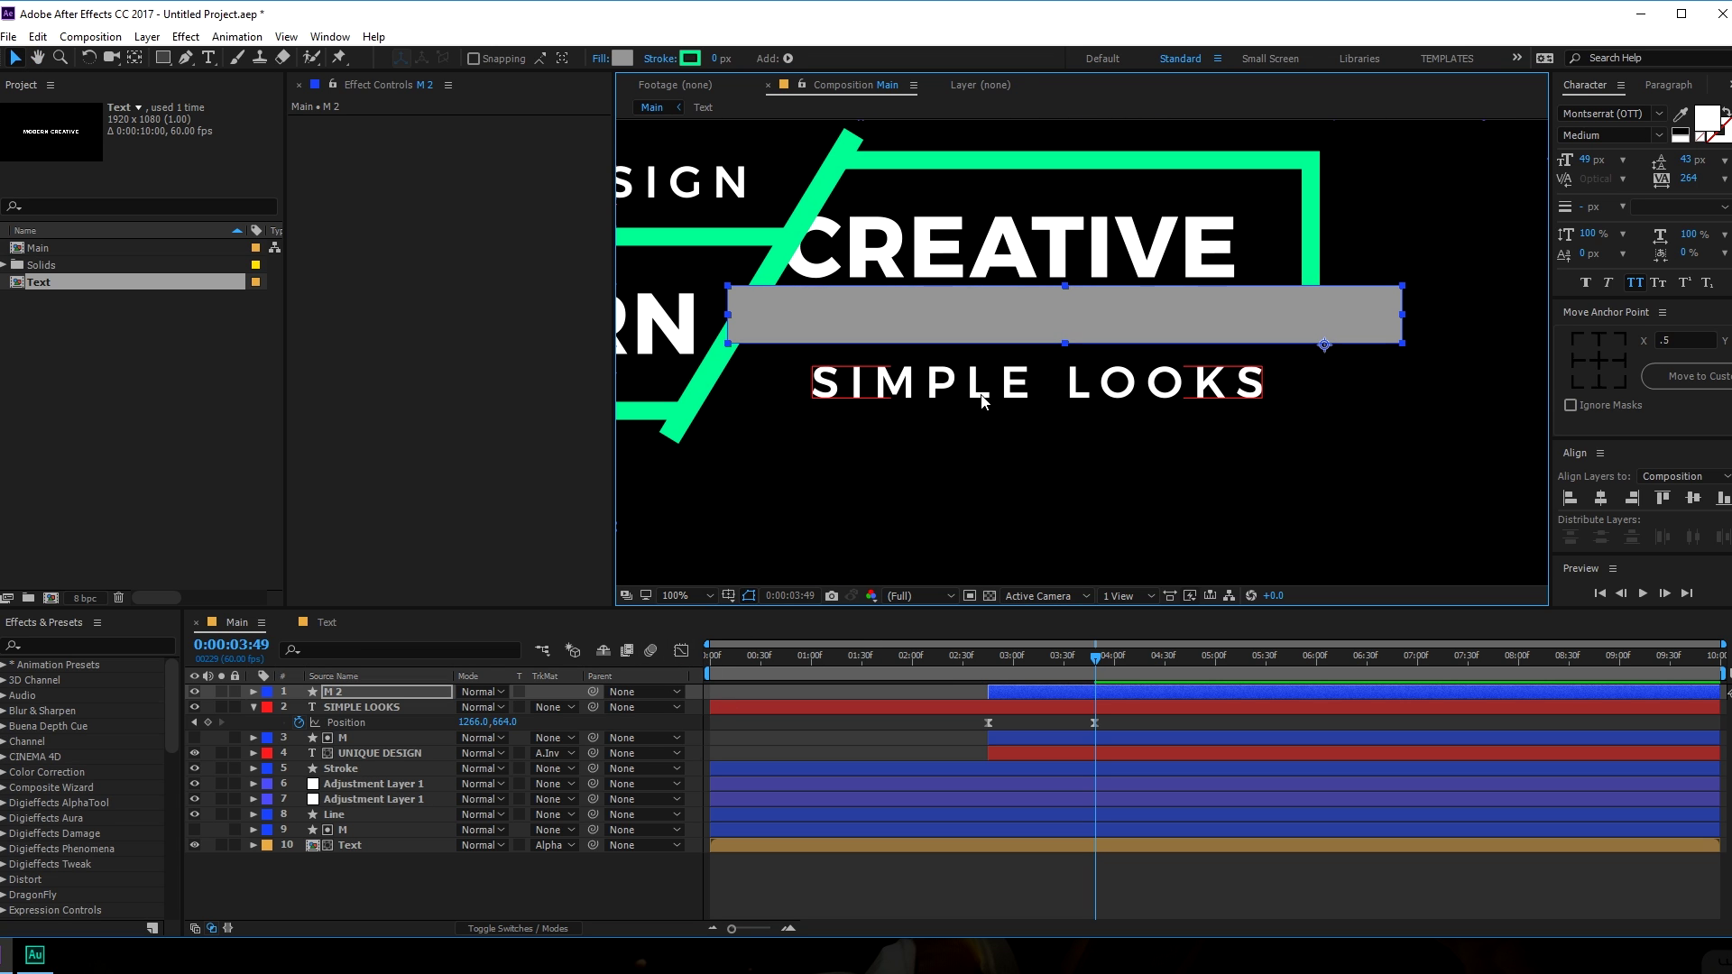
# Set the SIMPLE LOOKS layer's track matte to Alpha Inverted Matte "M 2".
pyautogui.moveTo(1087, 661); pyautogui.dragTo(1012, 658)
pyautogui.click(541, 705)
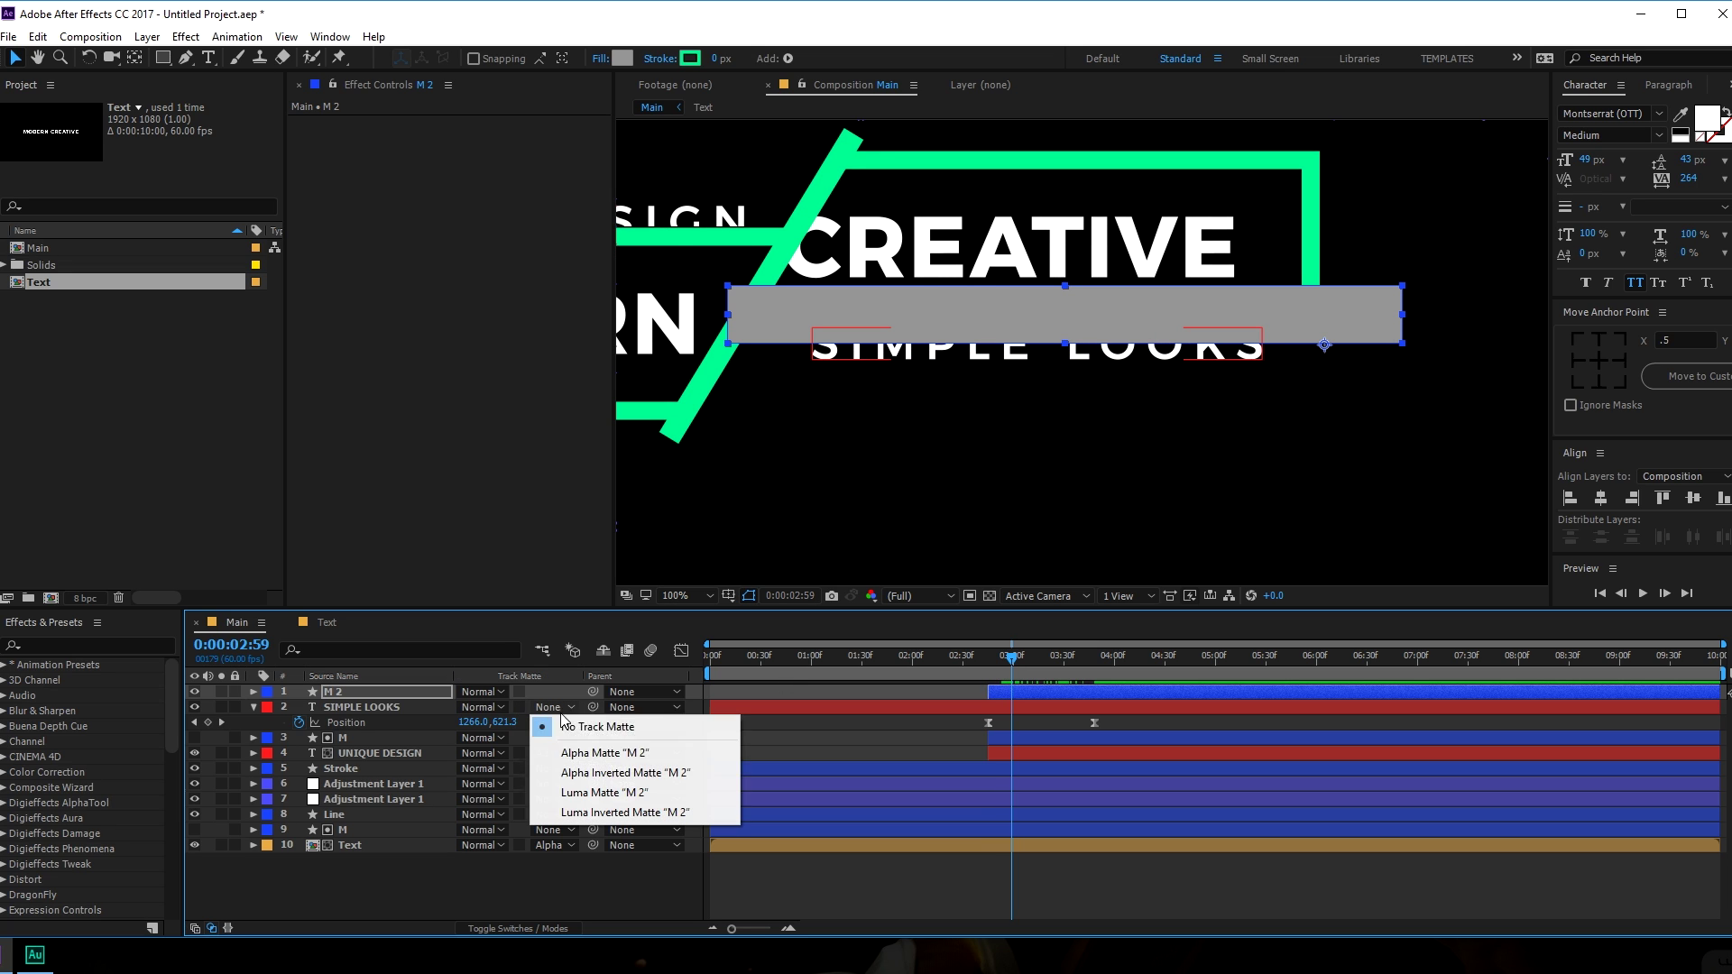
pyautogui.click(577, 767)
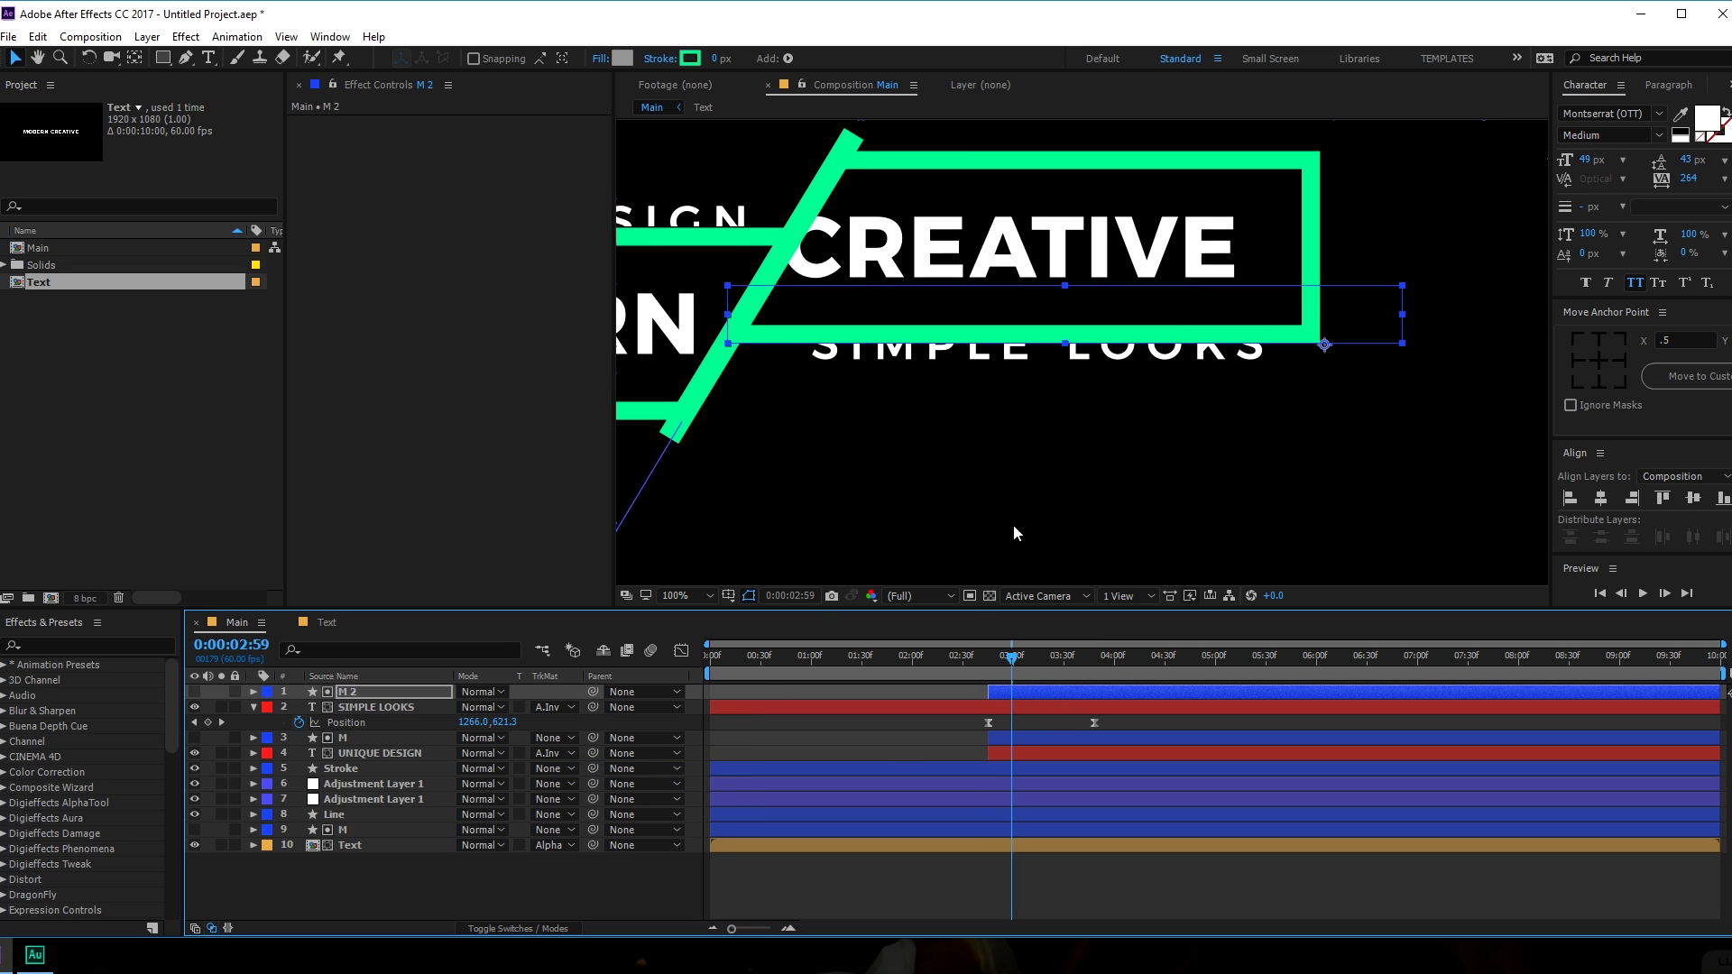
pyautogui.scroll(-2, 1045, 468)
pyautogui.moveTo(1043, 475); pyautogui.dragTo(1165, 492)
pyautogui.press('v')
# End the work area at 0:00:05:00 and preview the animation.
pyautogui.moveTo(1064, 668); pyautogui.dragTo(1204, 664)
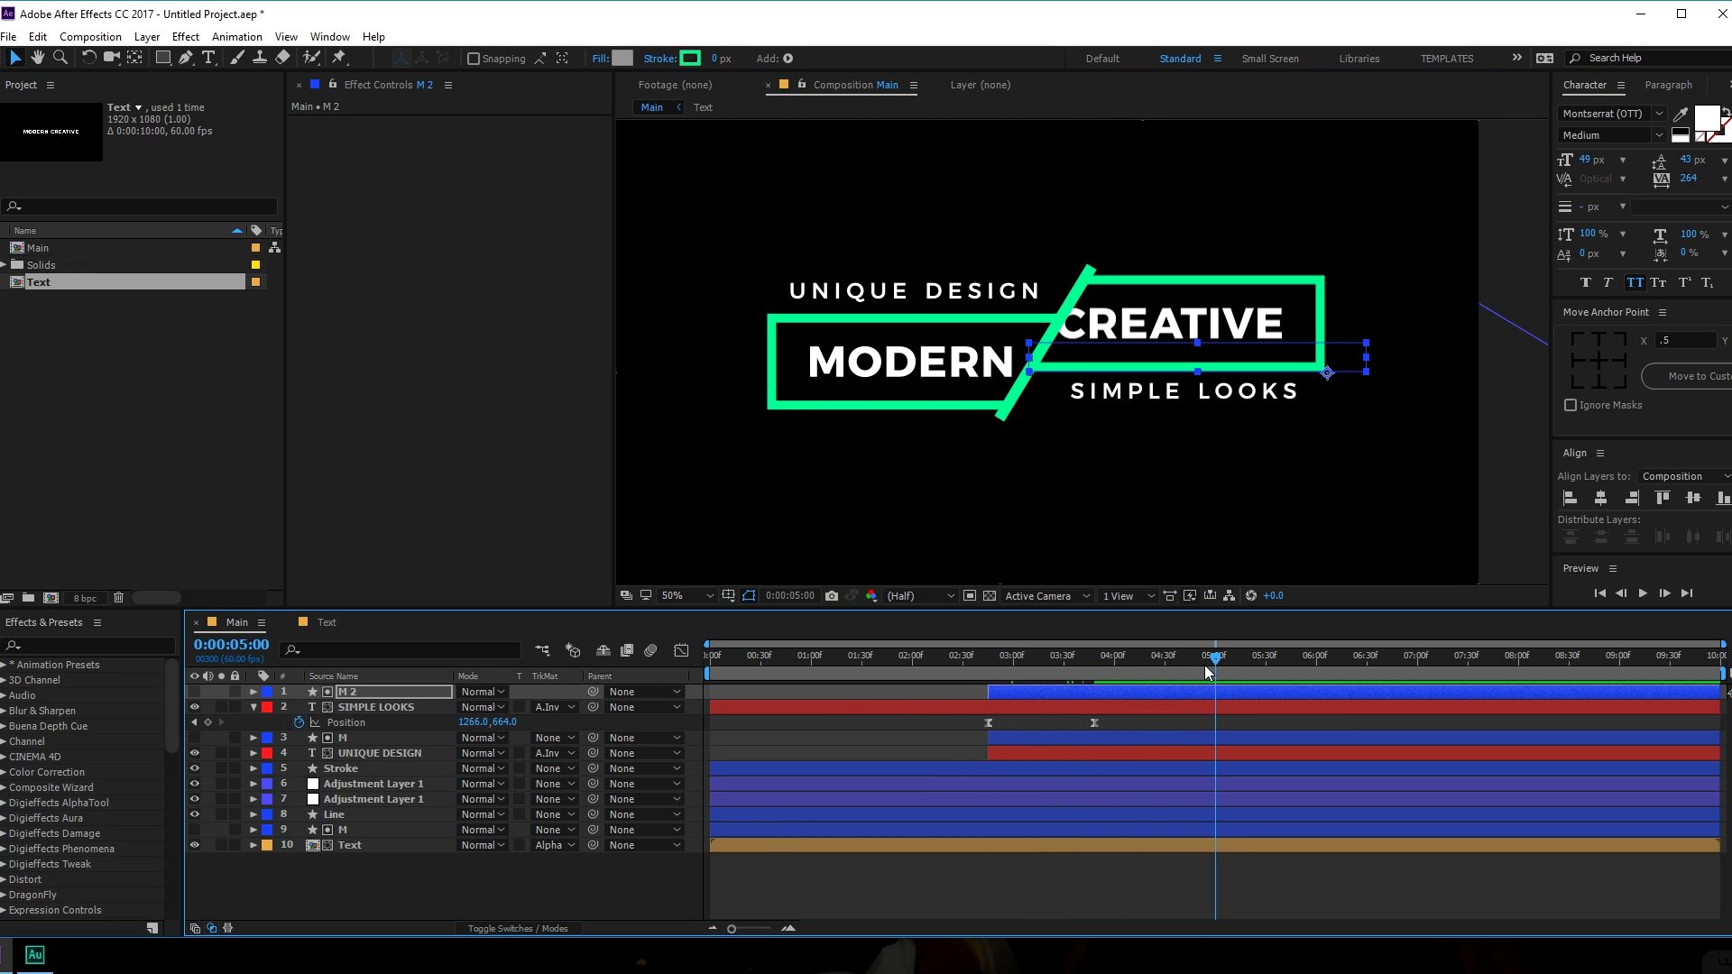
pyautogui.press('n')
pyautogui.press('space')
# Trim the SIMPLE LOOKS layer's start to its first Position keyframe at 0:00:02:45 and collapse the layer's properties.
pyautogui.moveTo(1076, 655); pyautogui.dragTo(992, 655)
pyautogui.click(1010, 710)
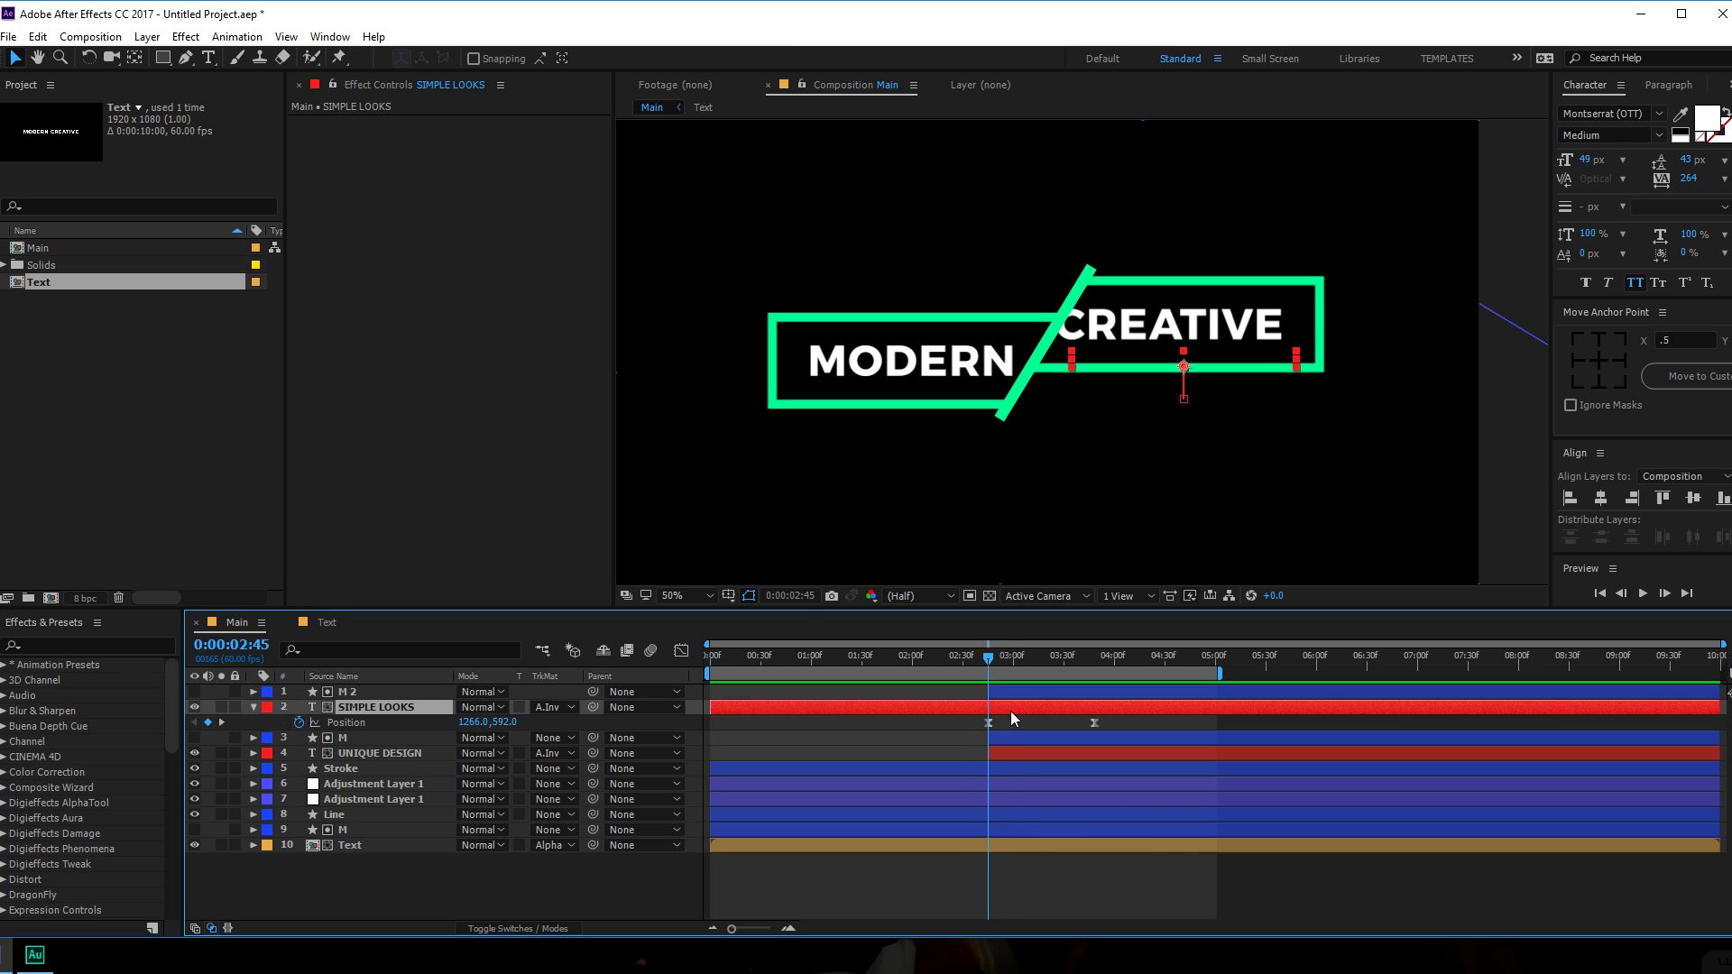
pyautogui.hotkey('alt', '[')
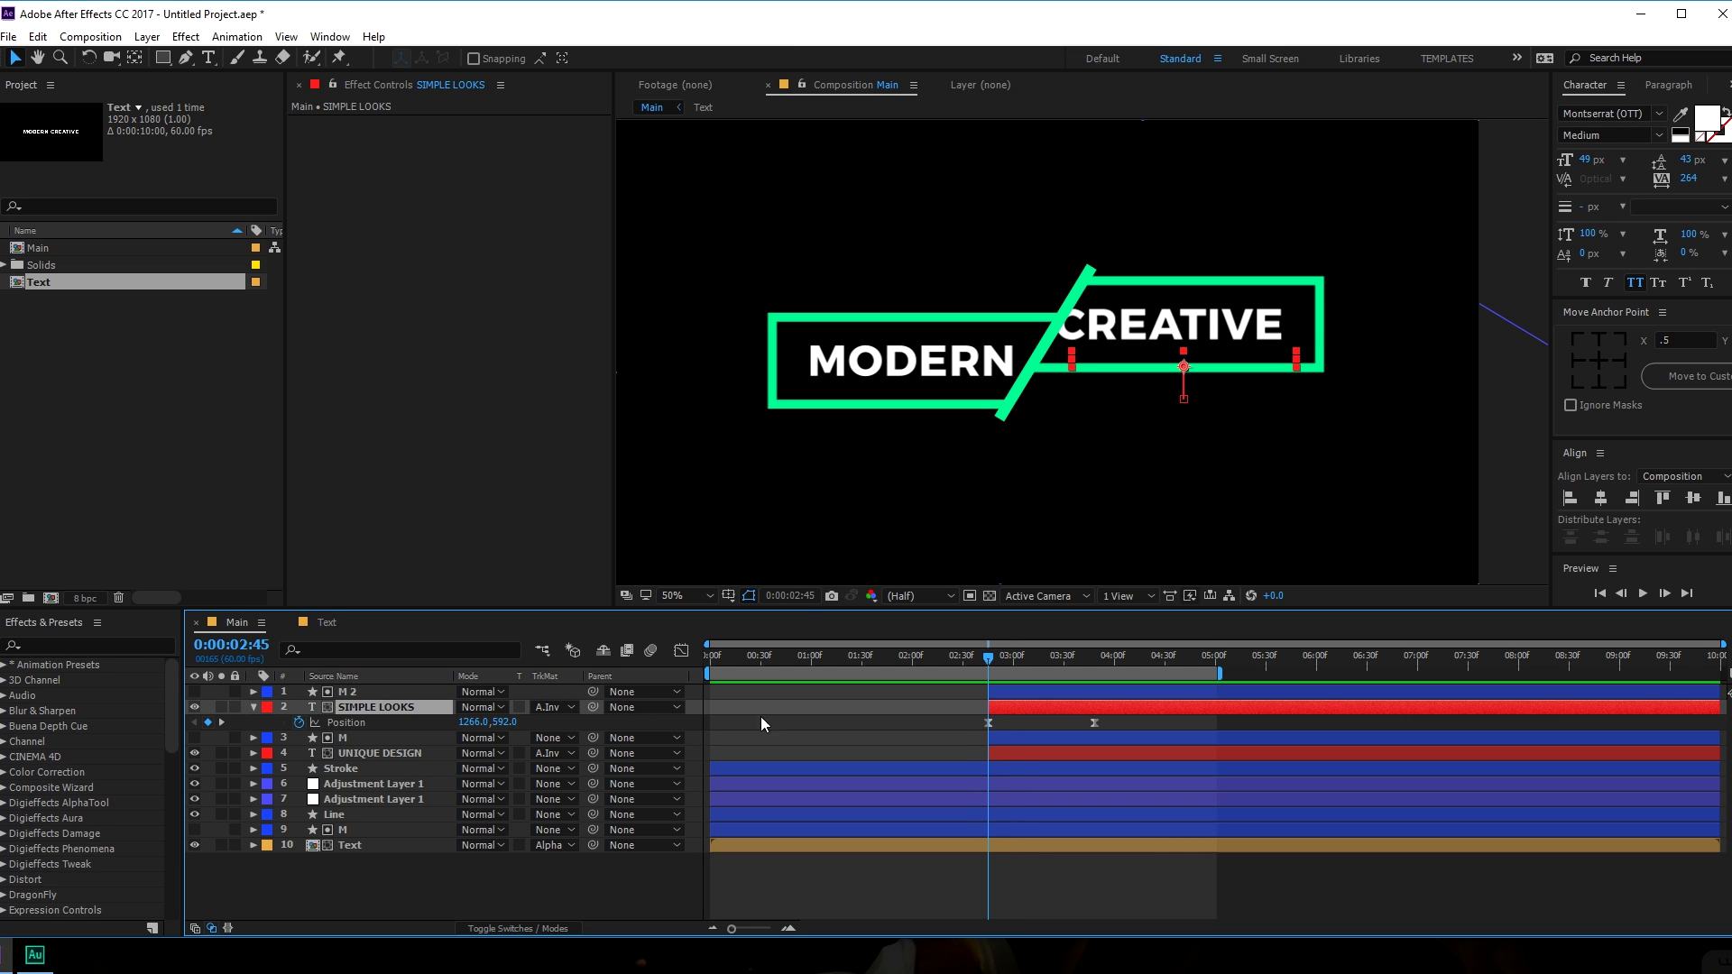
pyautogui.click(253, 708)
pyautogui.click(417, 864)
# Play the title animation from the start and stop it at 0:00:03:48, with both subtitles fully out.
pyautogui.moveTo(750, 661); pyautogui.dragTo(610, 668)
pyautogui.press('space')
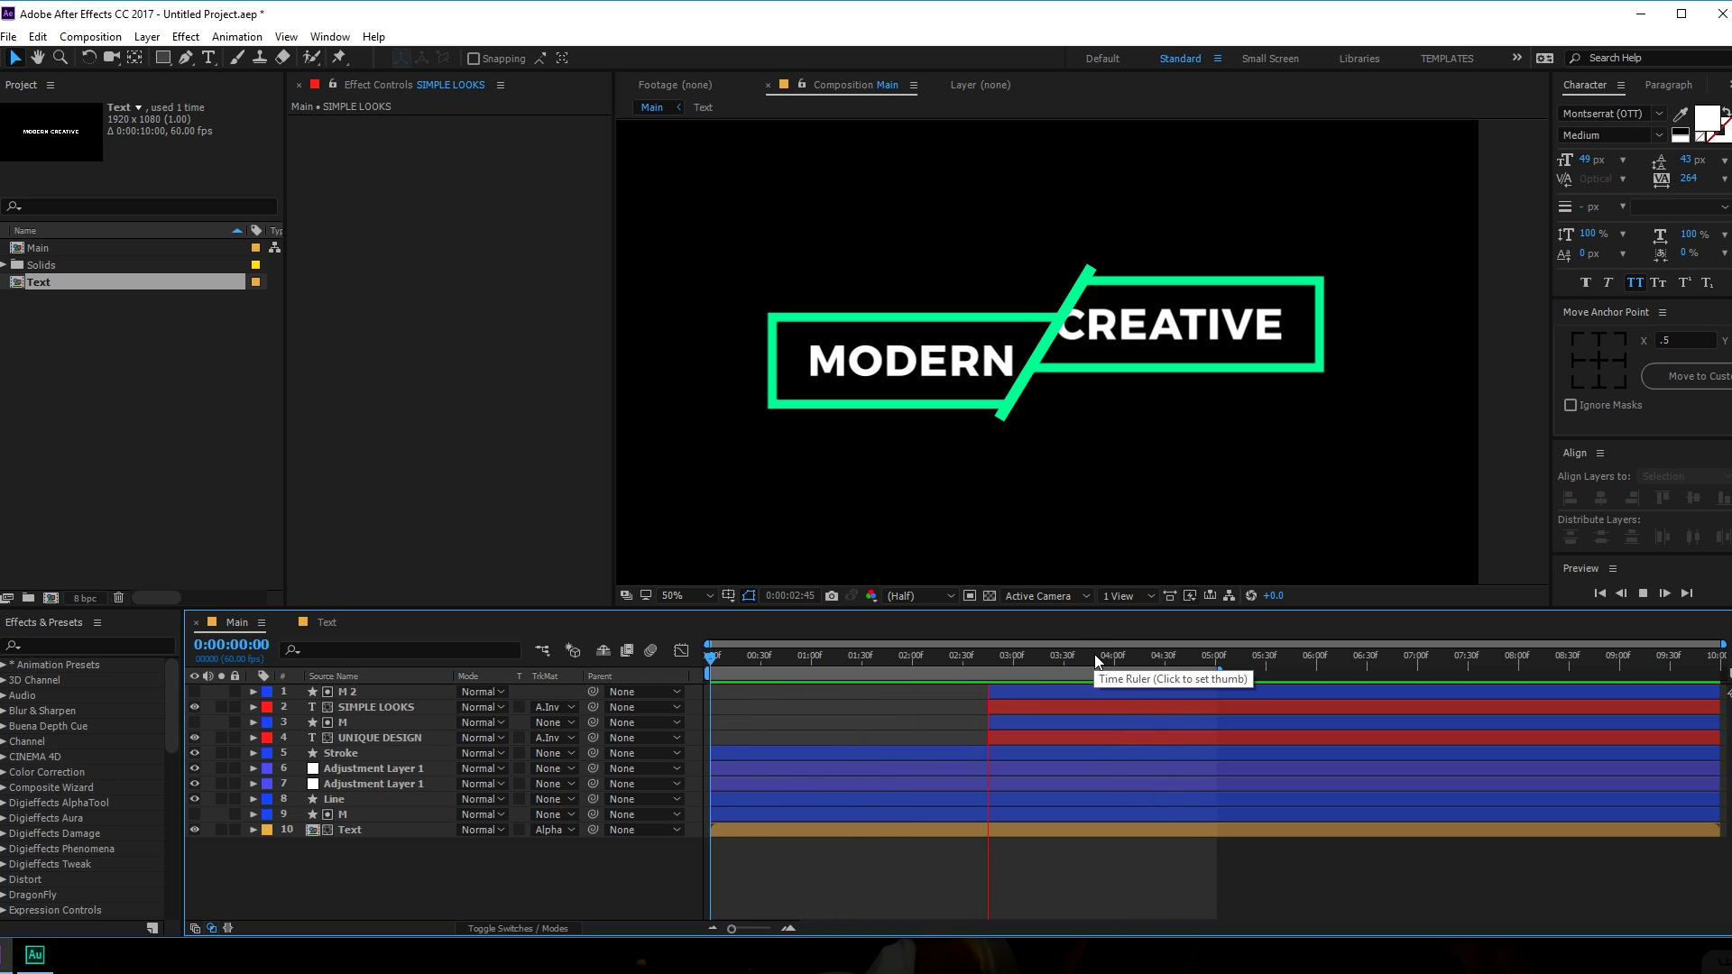
pyautogui.press('space')
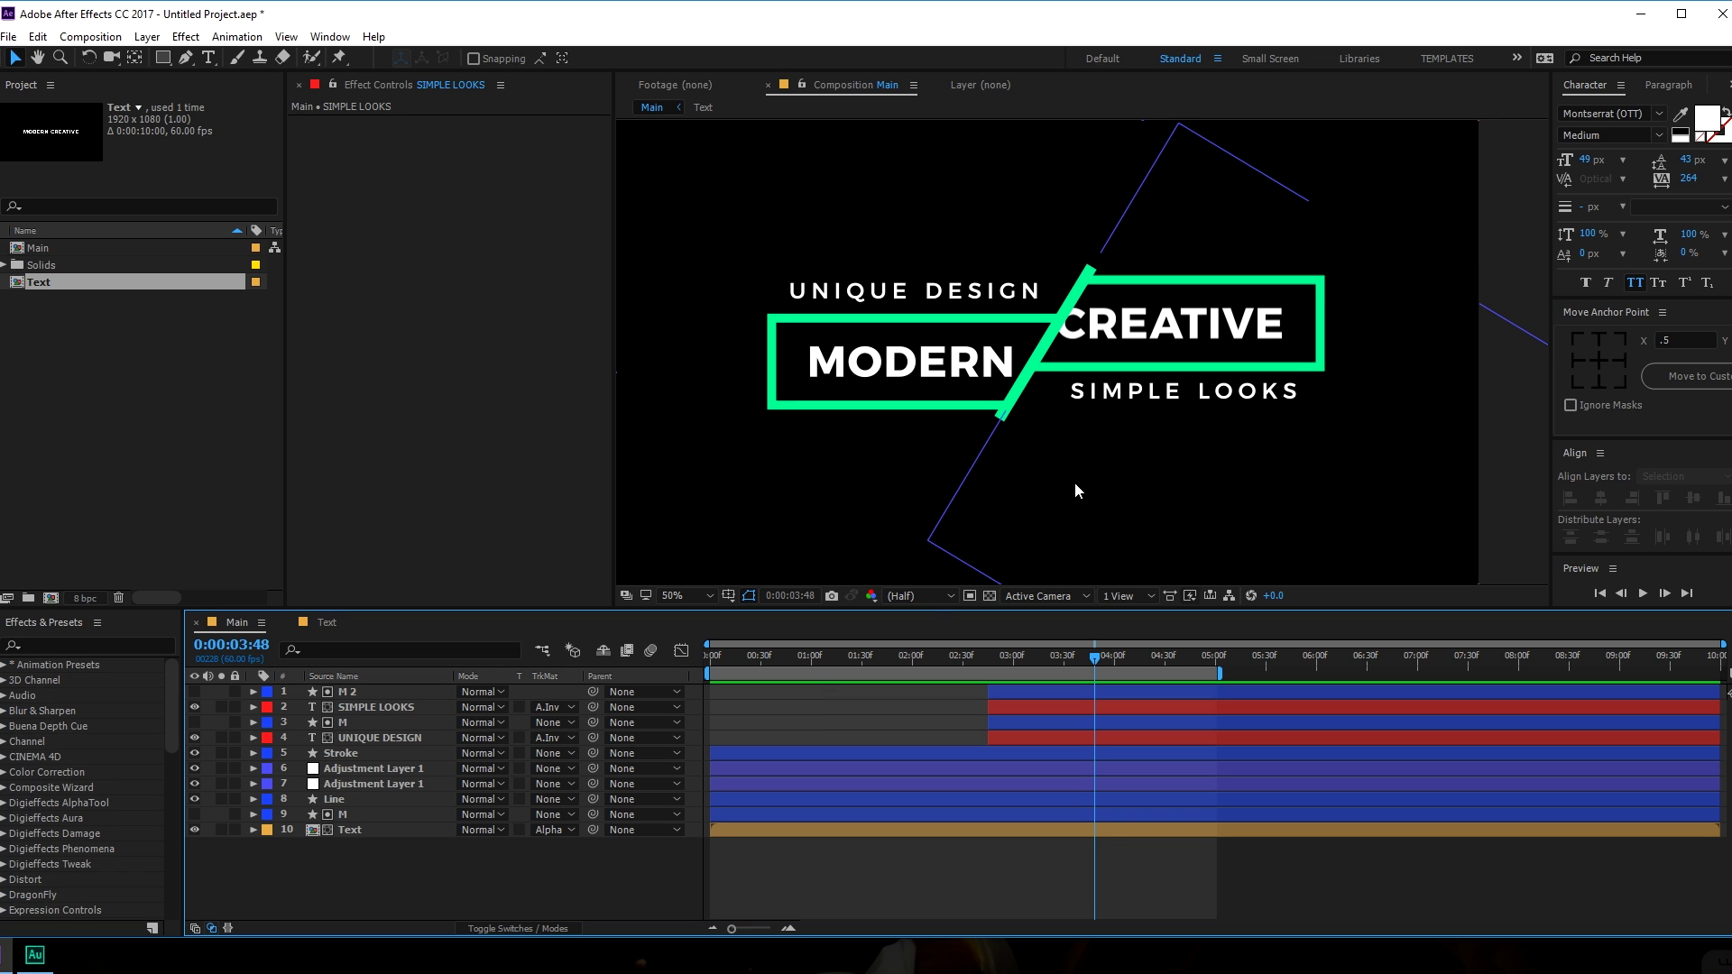
# Pre-compose all layers of the Main composition into a new composition named Title.
pyautogui.click(195, 814)
pyautogui.moveTo(323, 868); pyautogui.dragTo(379, 693)
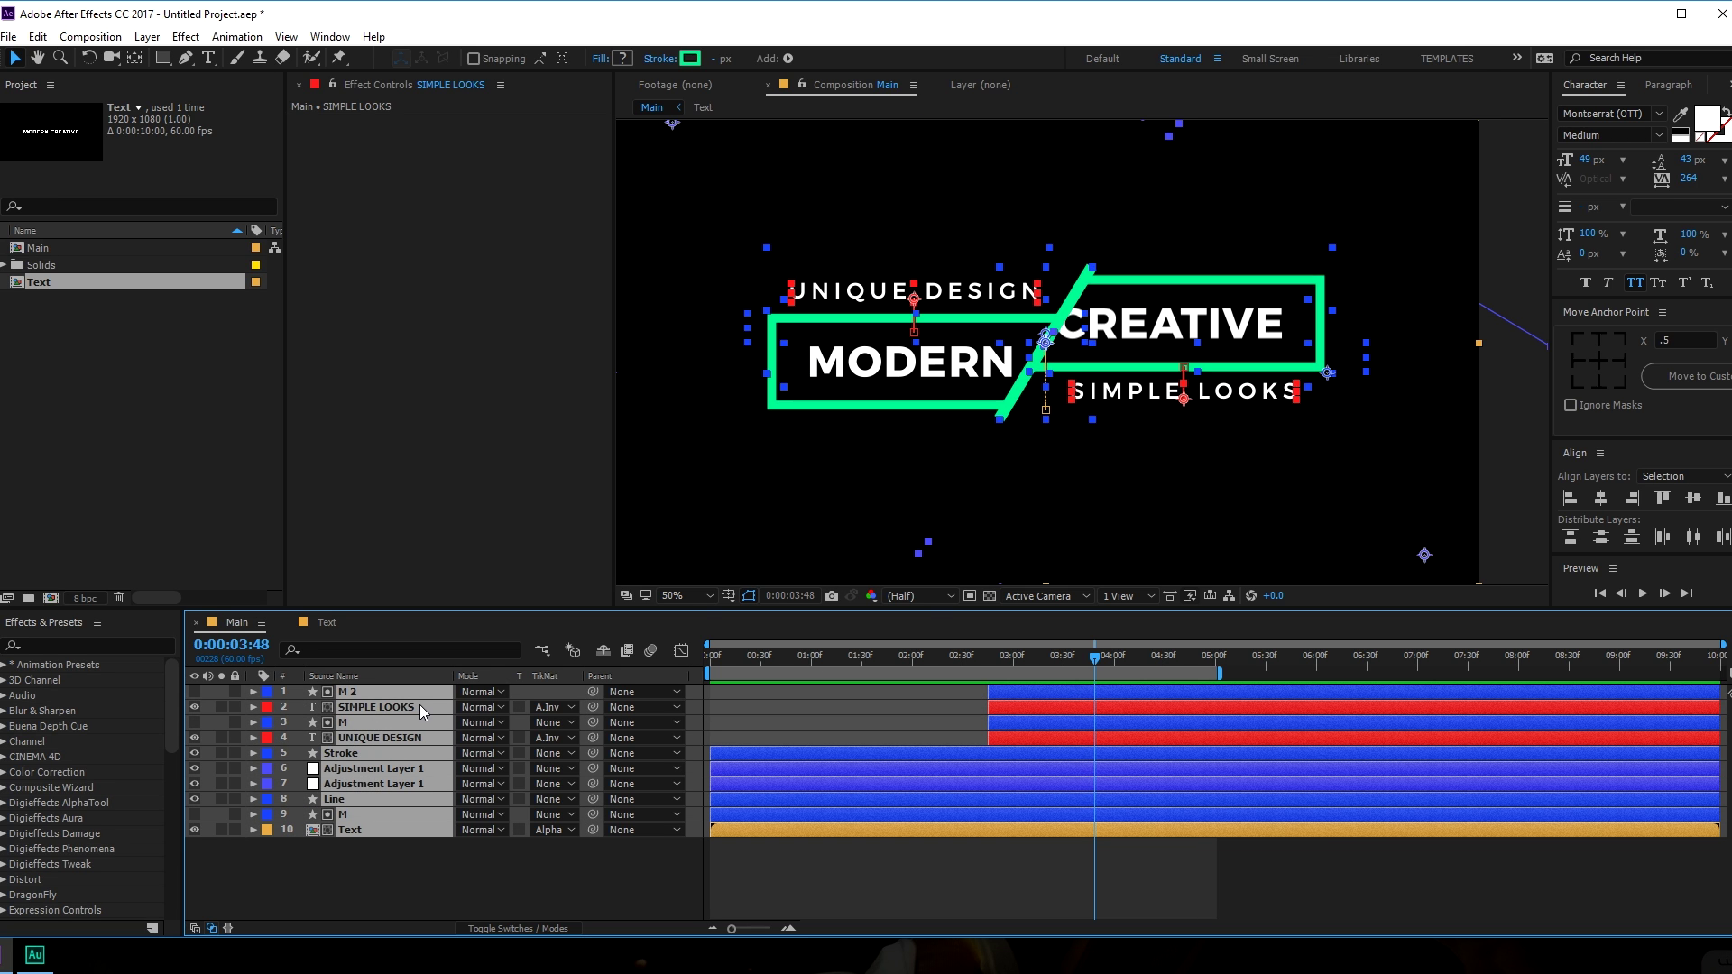
pyautogui.hotkey('ctrl', 'shift', 'c')
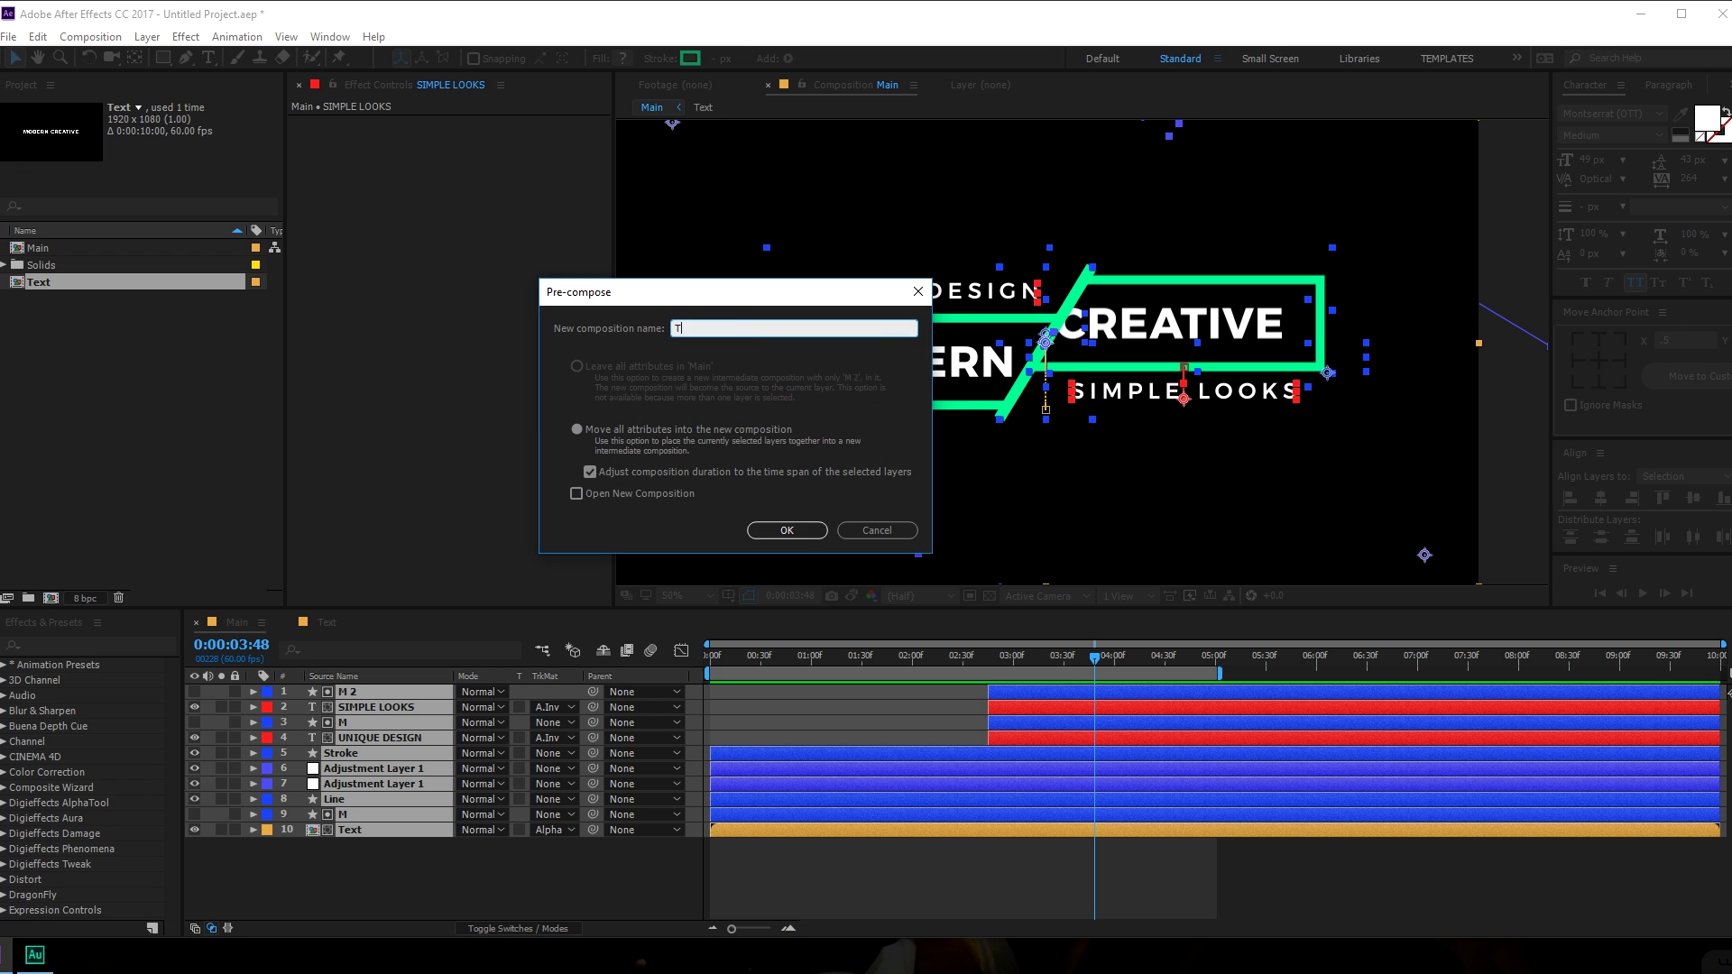
pyautogui.write('Title')
pyautogui.click(804, 534)
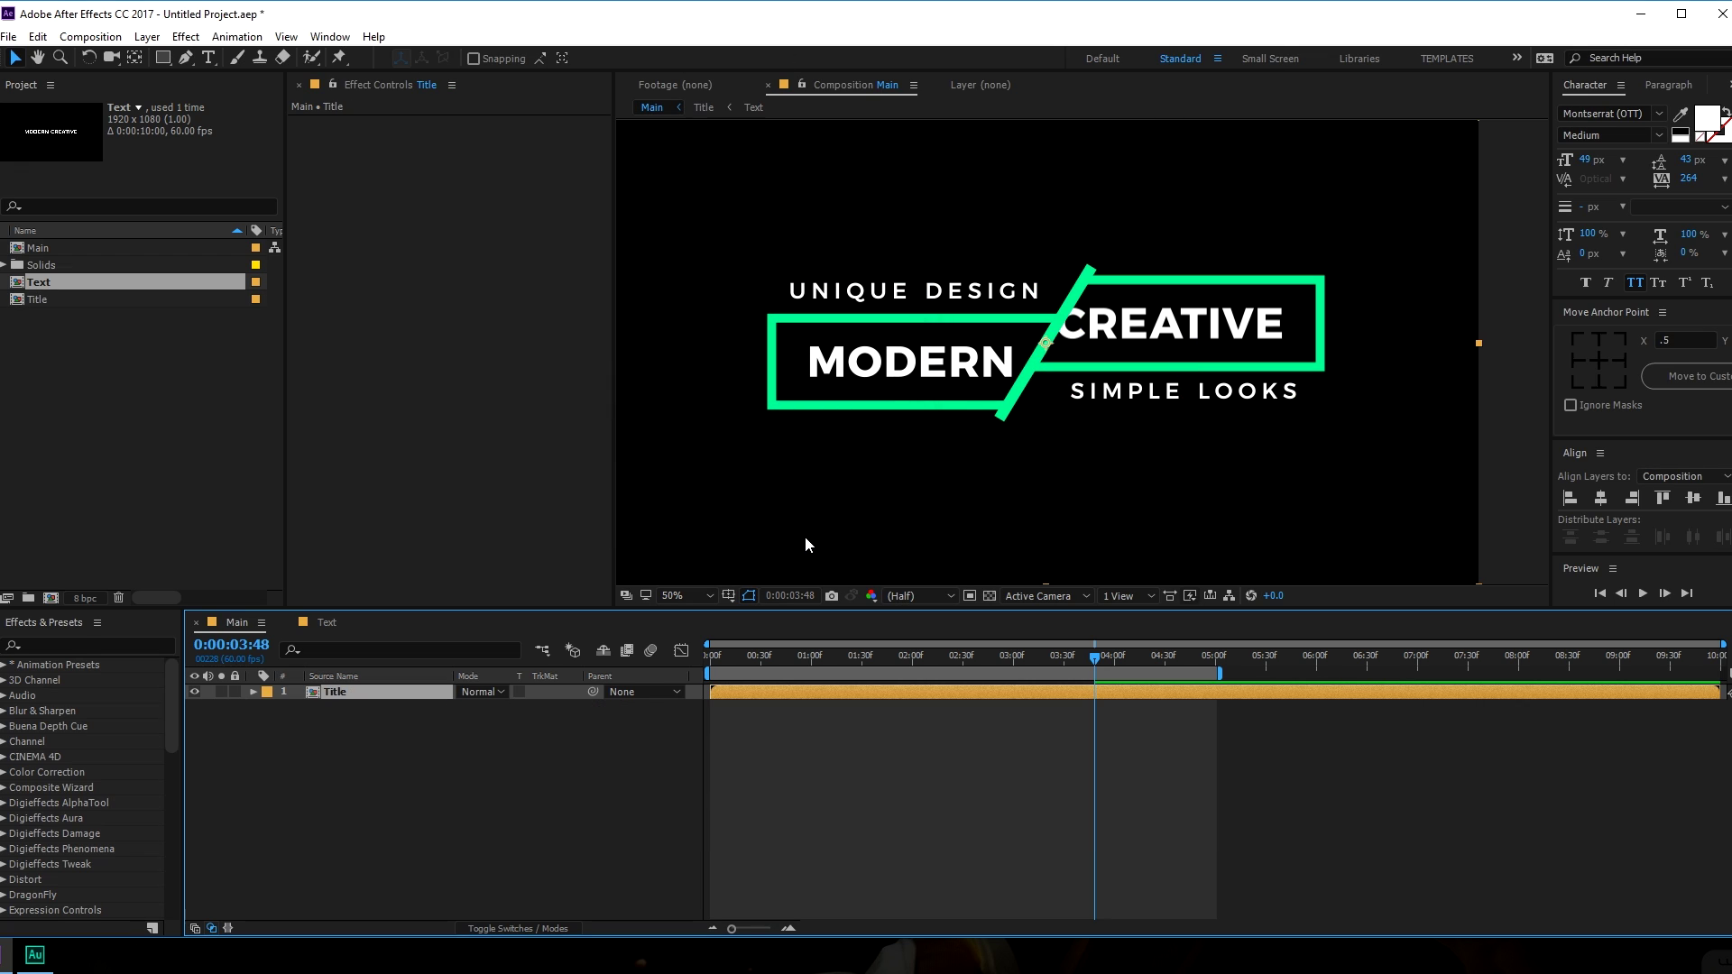
# Trim the Title layer's end to 0:00:03:48 and create a time-reversed duplicate above it.
pyautogui.hotkey('alt', ']')
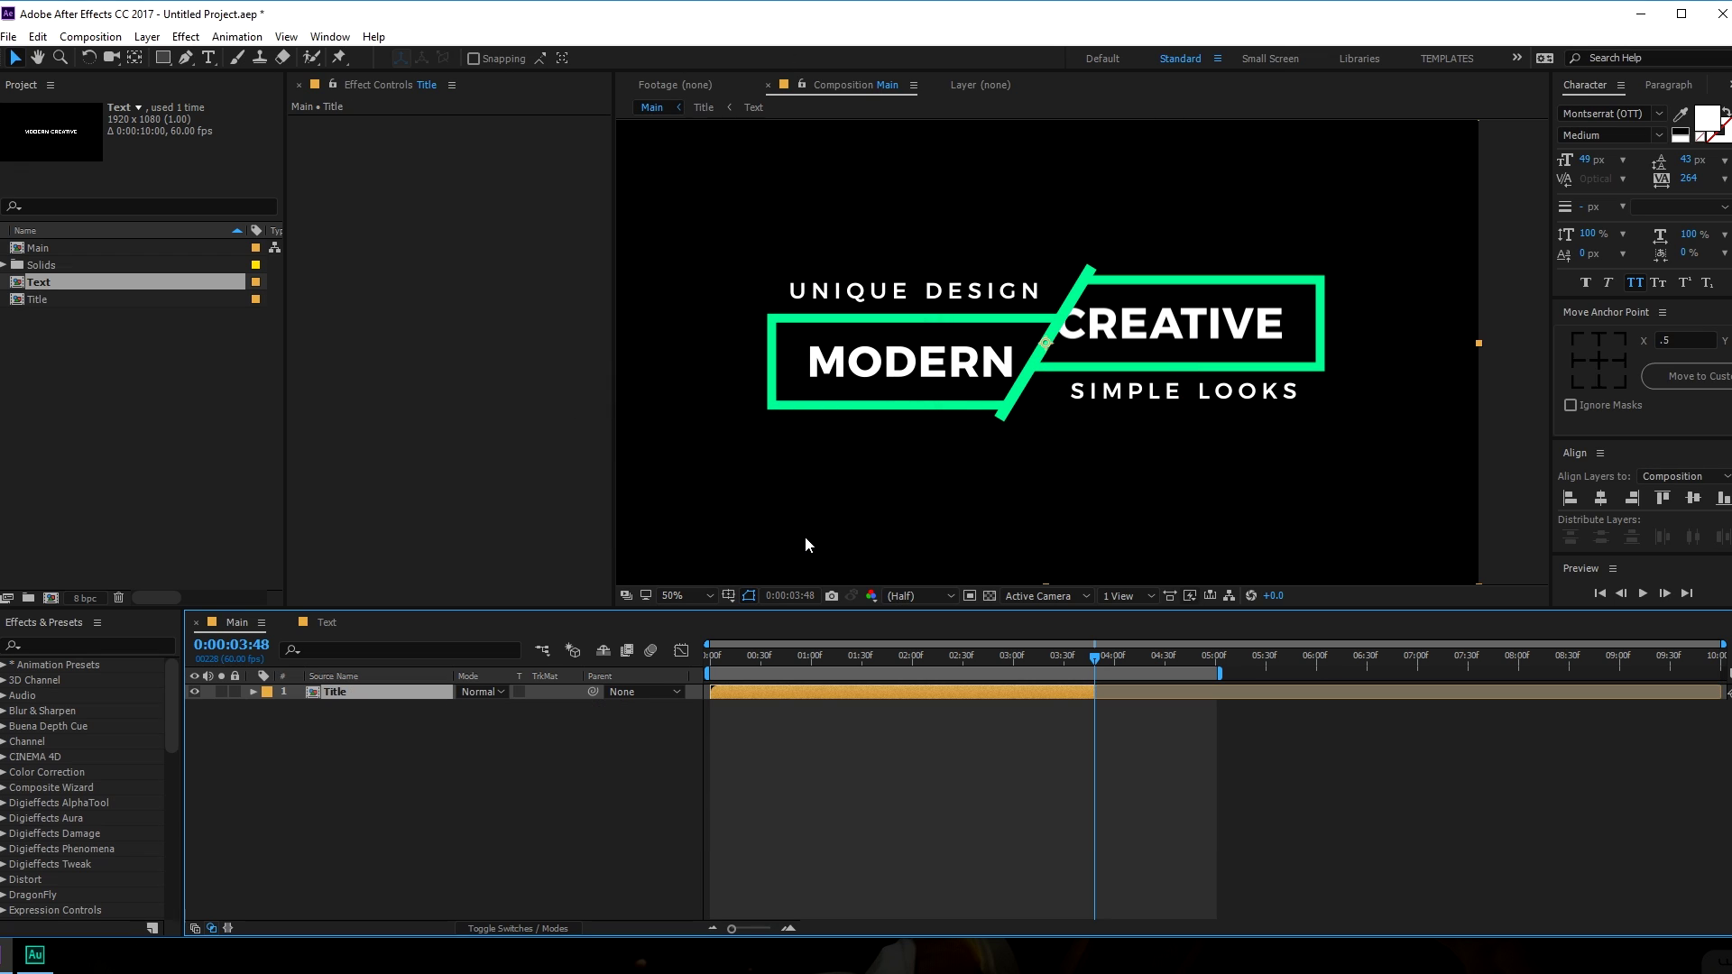
pyautogui.moveTo(1095, 660)
pyautogui.mouseDown()
pyautogui.moveTo(1017, 665)
pyautogui.moveTo(1093, 668)
pyautogui.mouseUp()
pyautogui.hotkey('ctrl', 'd')
pyautogui.rightClick(1019, 691)
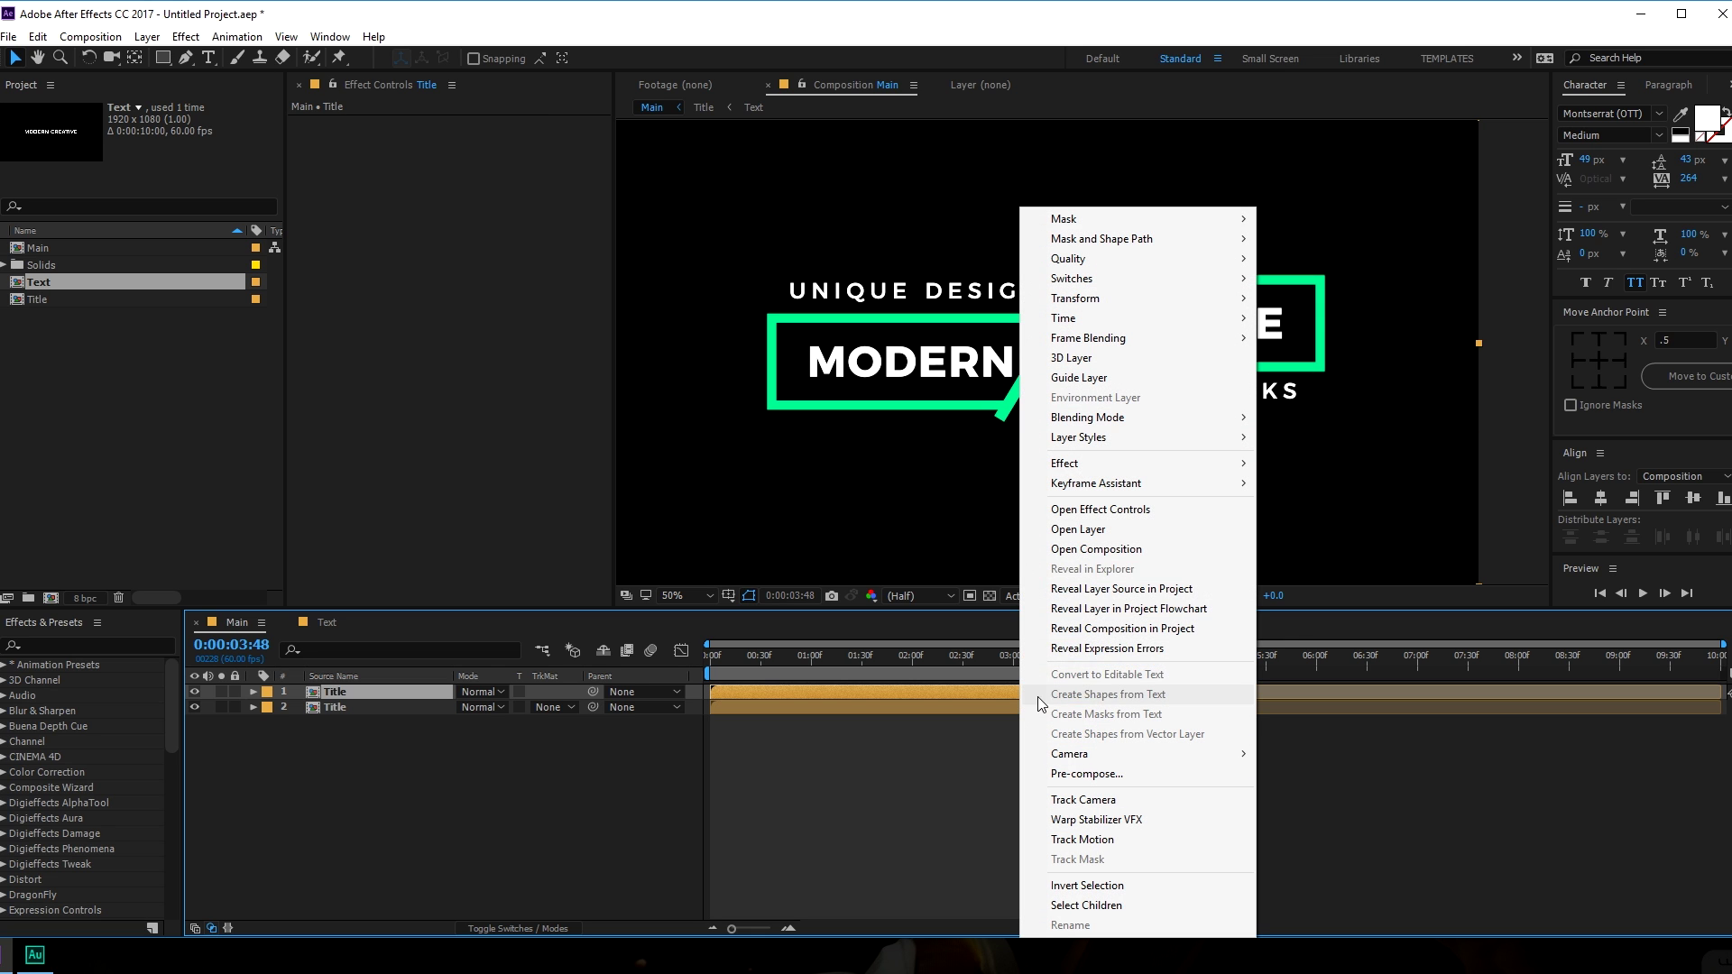
pyautogui.moveTo(1156, 320)
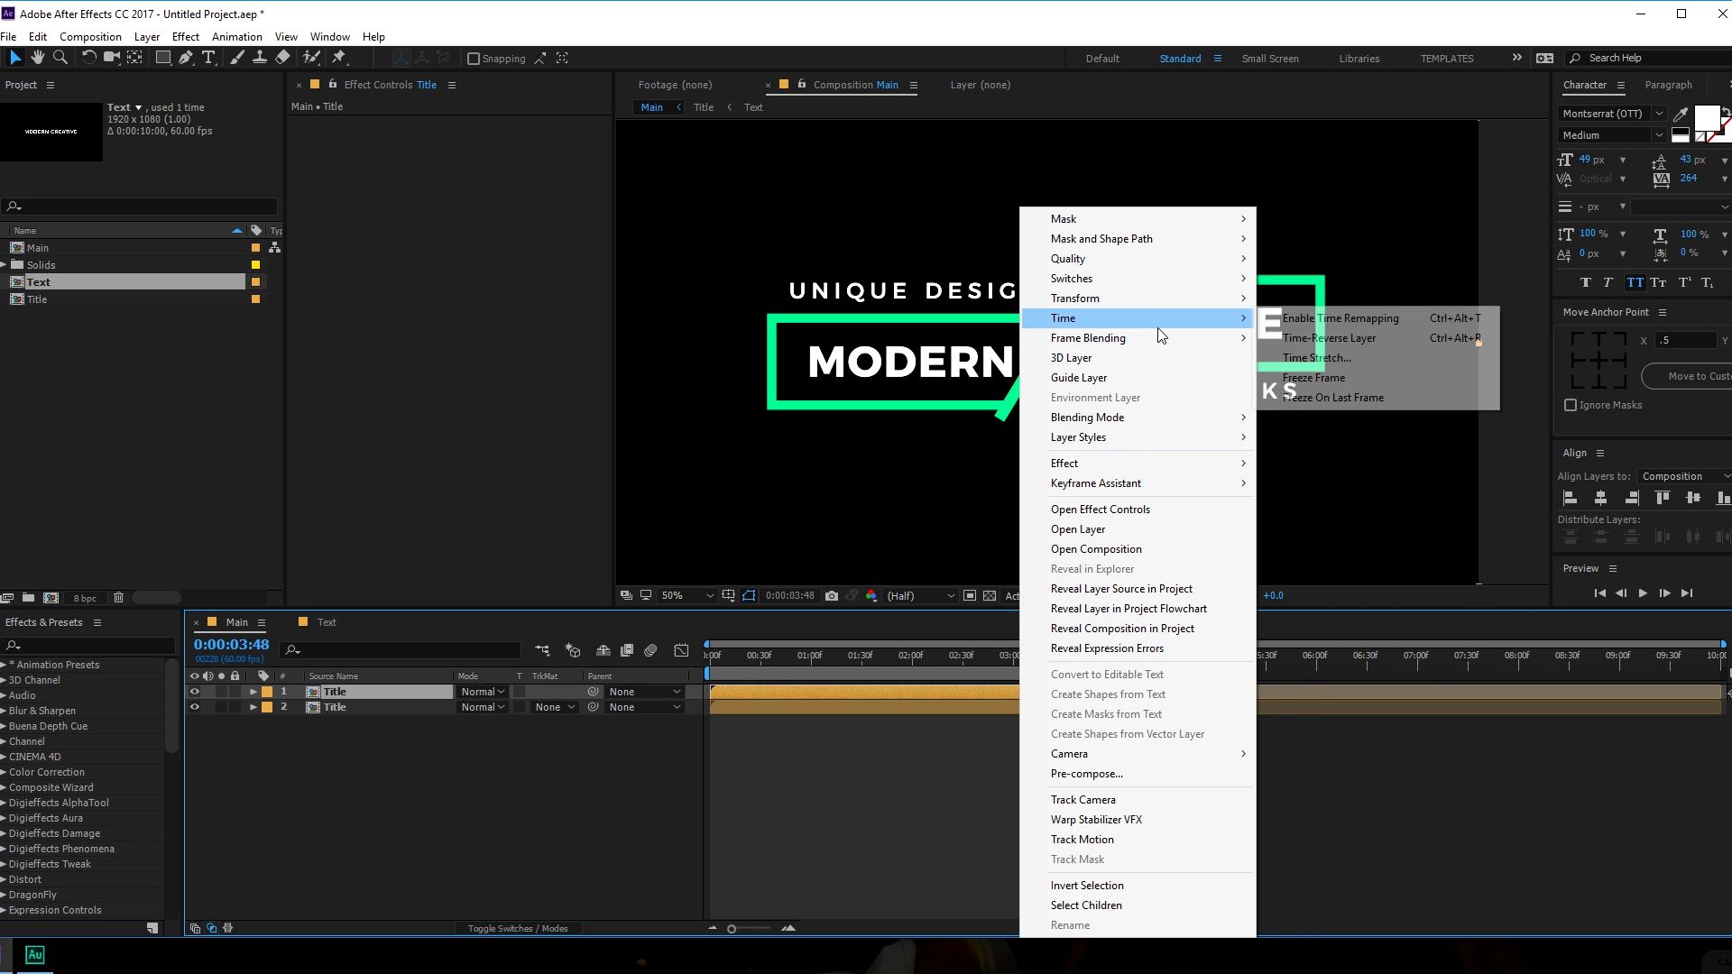
pyautogui.click(1324, 338)
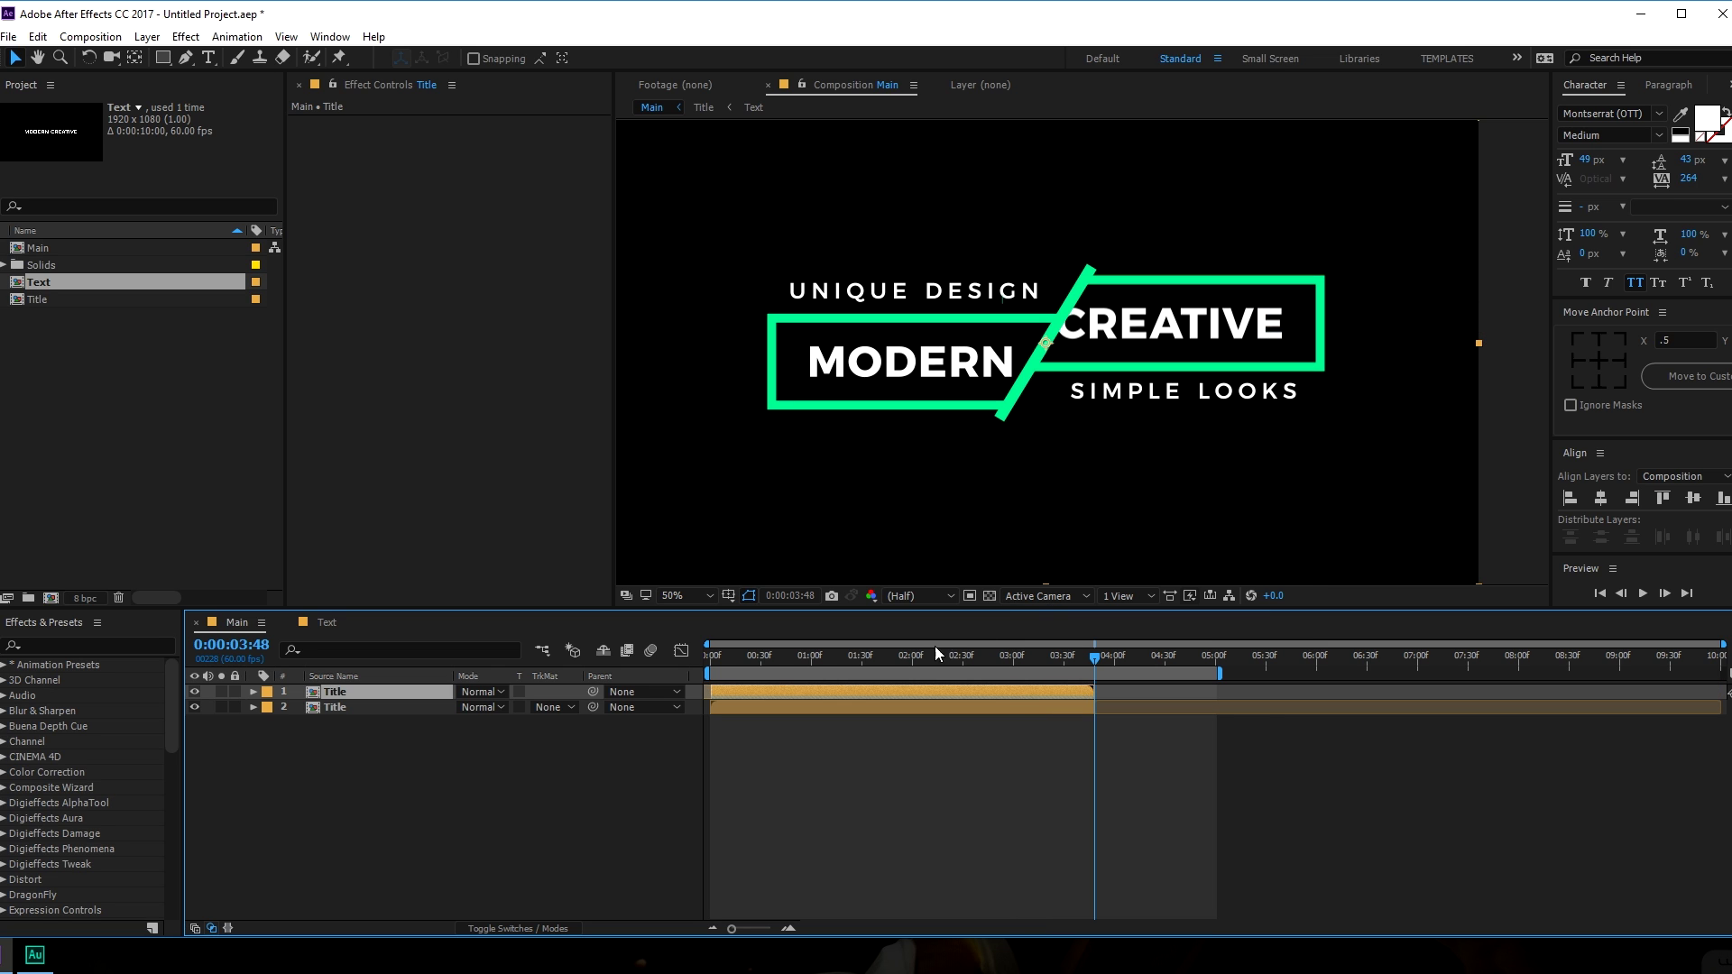
# Place the reversed Title copy directly after the original's end and extend the work area just past it.
pyautogui.moveTo(803, 693)
pyautogui.mouseDown()
pyautogui.moveTo(1182, 706)
pyautogui.moveTo(1280, 676)
pyautogui.moveTo(1515, 676)
pyautogui.mouseUp()
pyautogui.moveTo(1094, 665); pyautogui.dragTo(1055, 703)
pyautogui.click(345, 739)
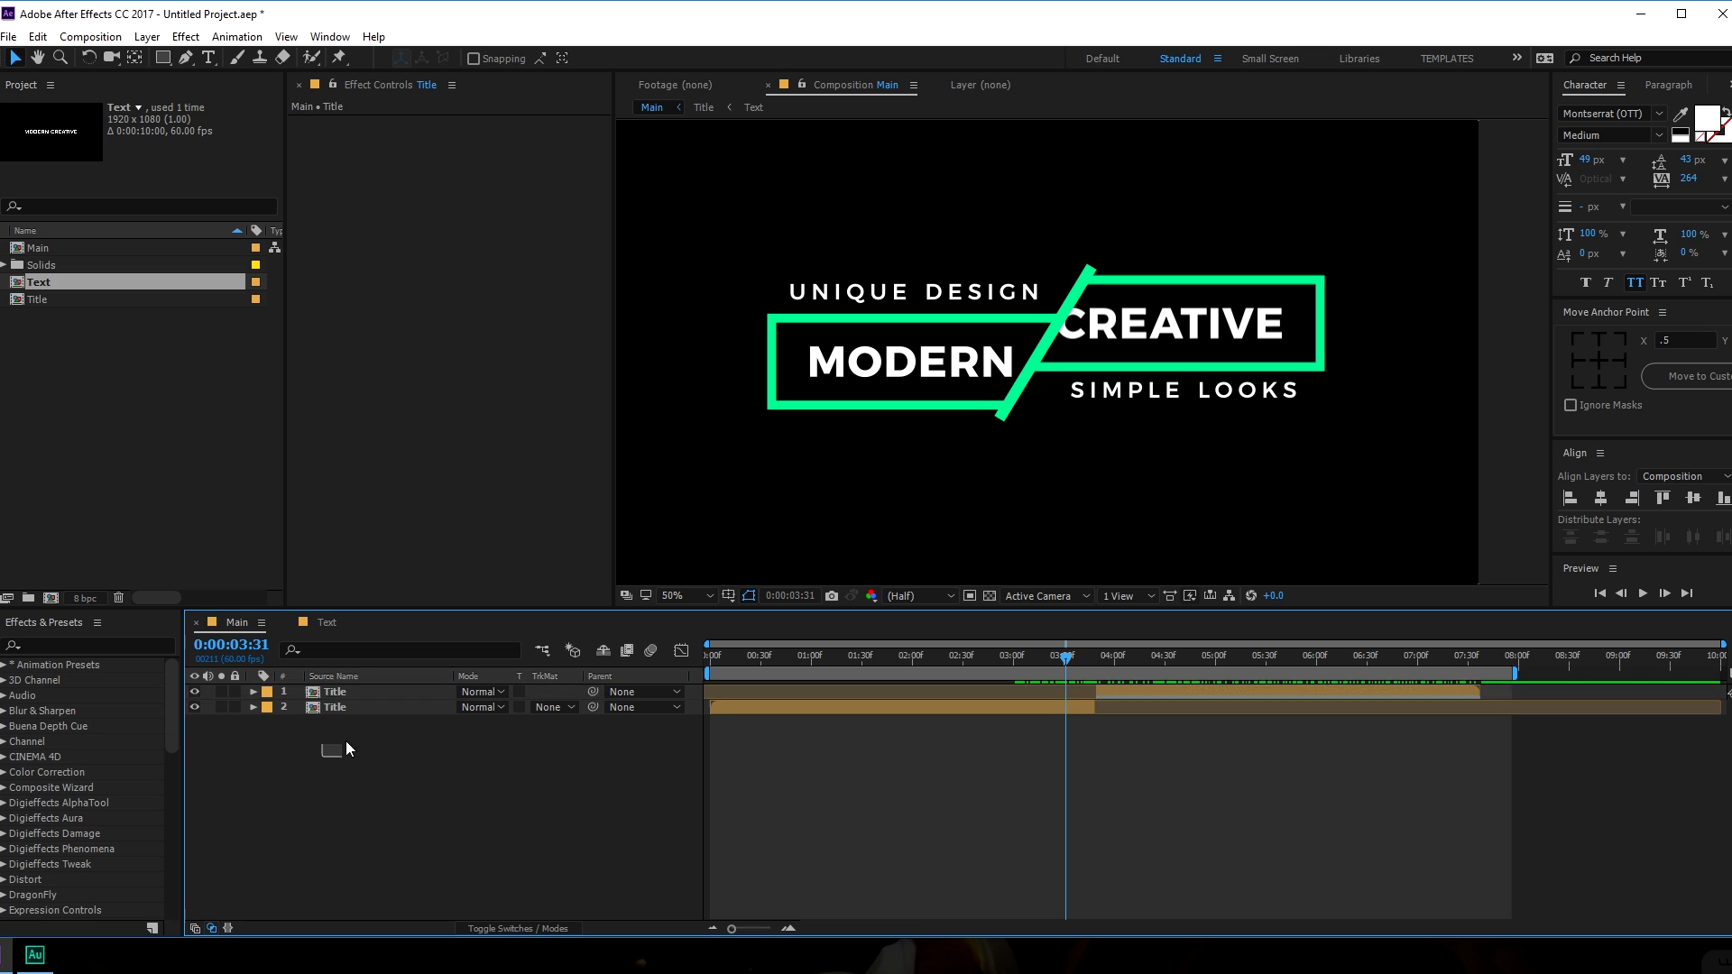
# Pre-compose both Title layers into a new composition named Animation.
pyautogui.hotkey('ctrl', 'a')
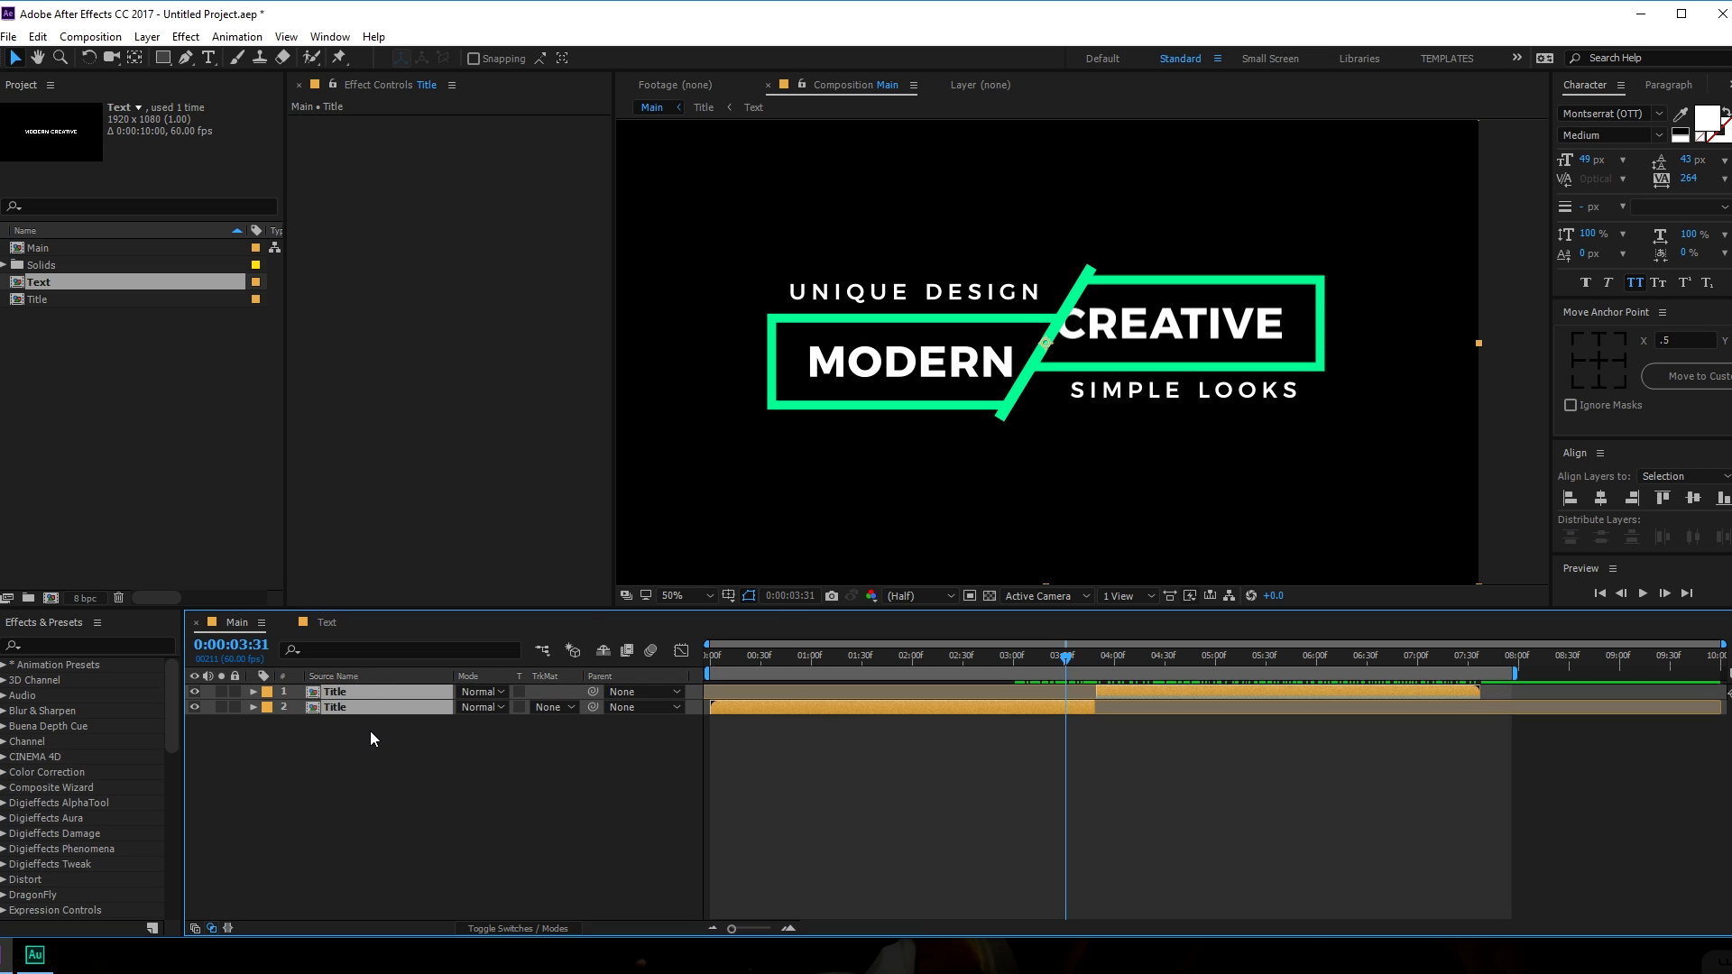
pyautogui.hotkey('ctrl', 'shift', 'c')
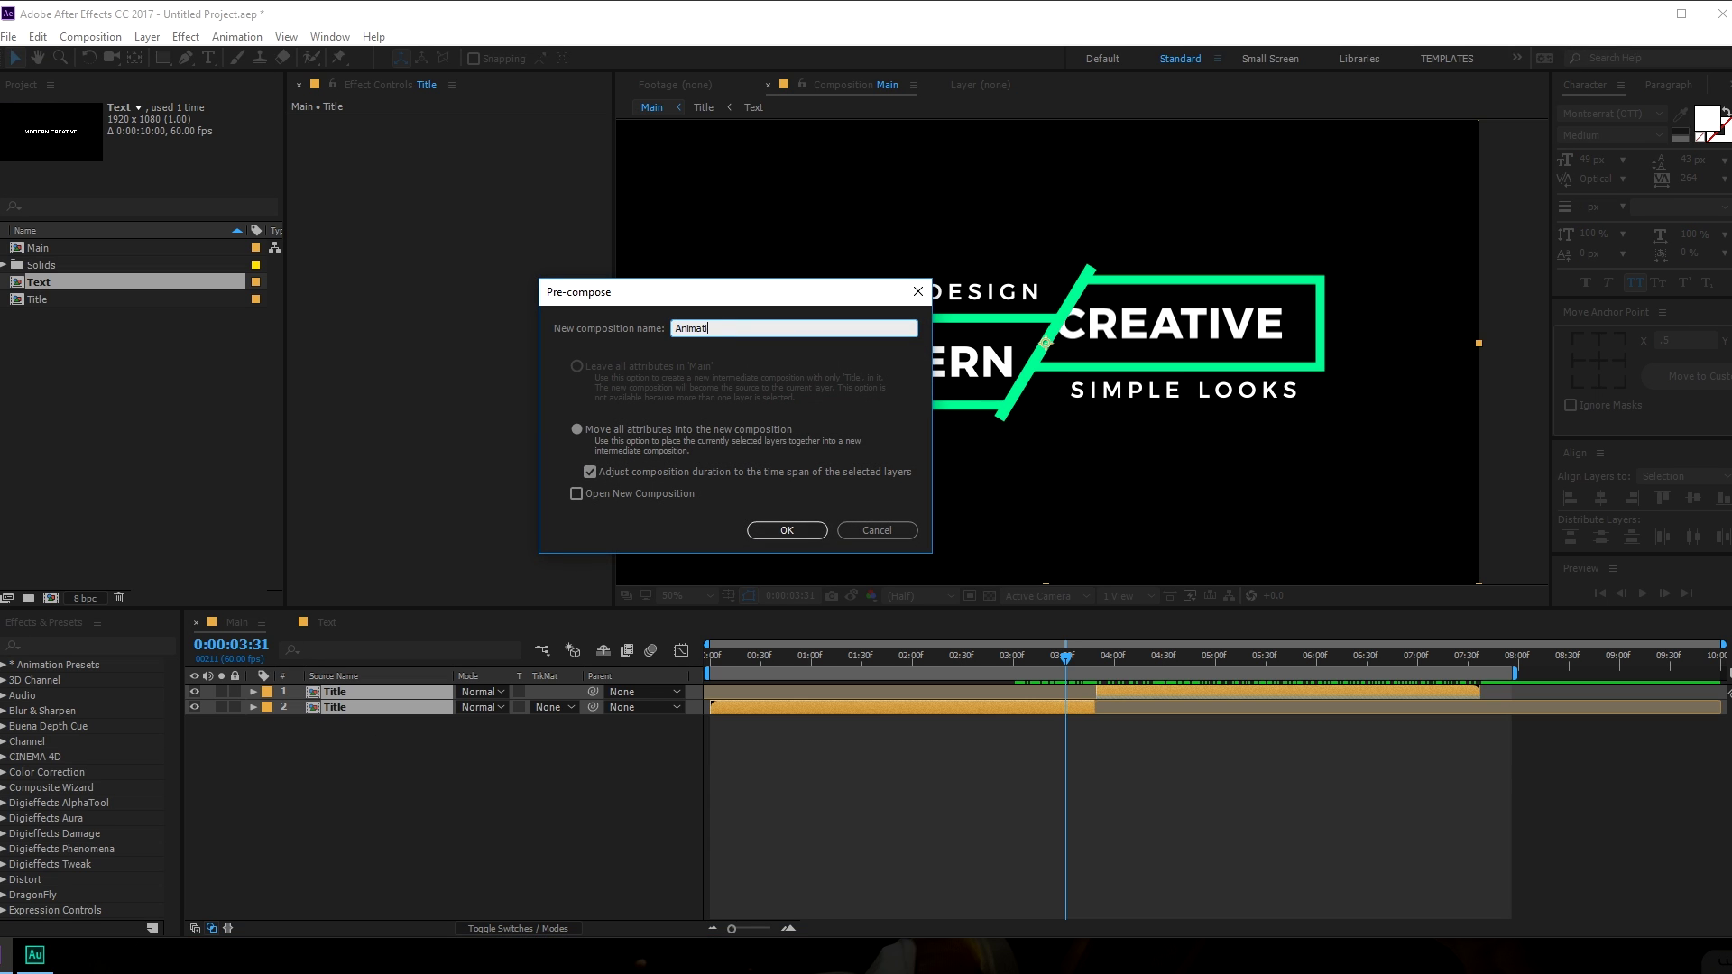
pyautogui.press('Return')
# Duplicate the Animation layer and place the lower copy beneath the title, flipped vertically with its scale unlinked at 100, -17%.
pyautogui.hotkey('ctrl', 'd')
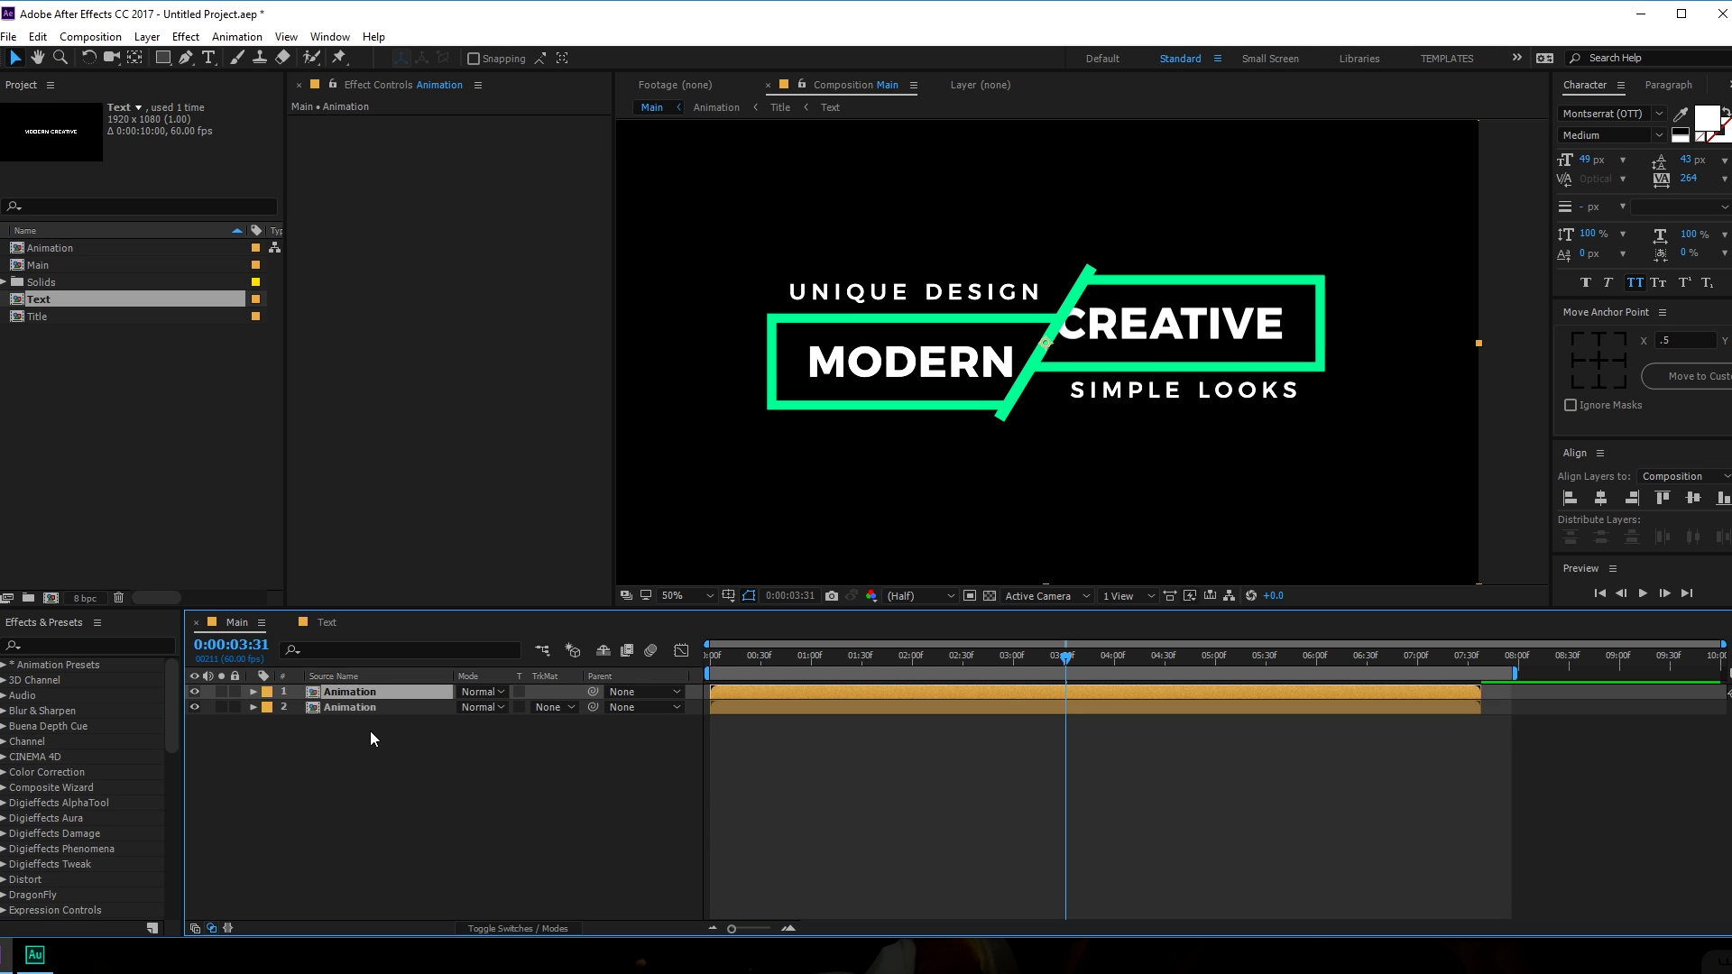
pyautogui.click(377, 709)
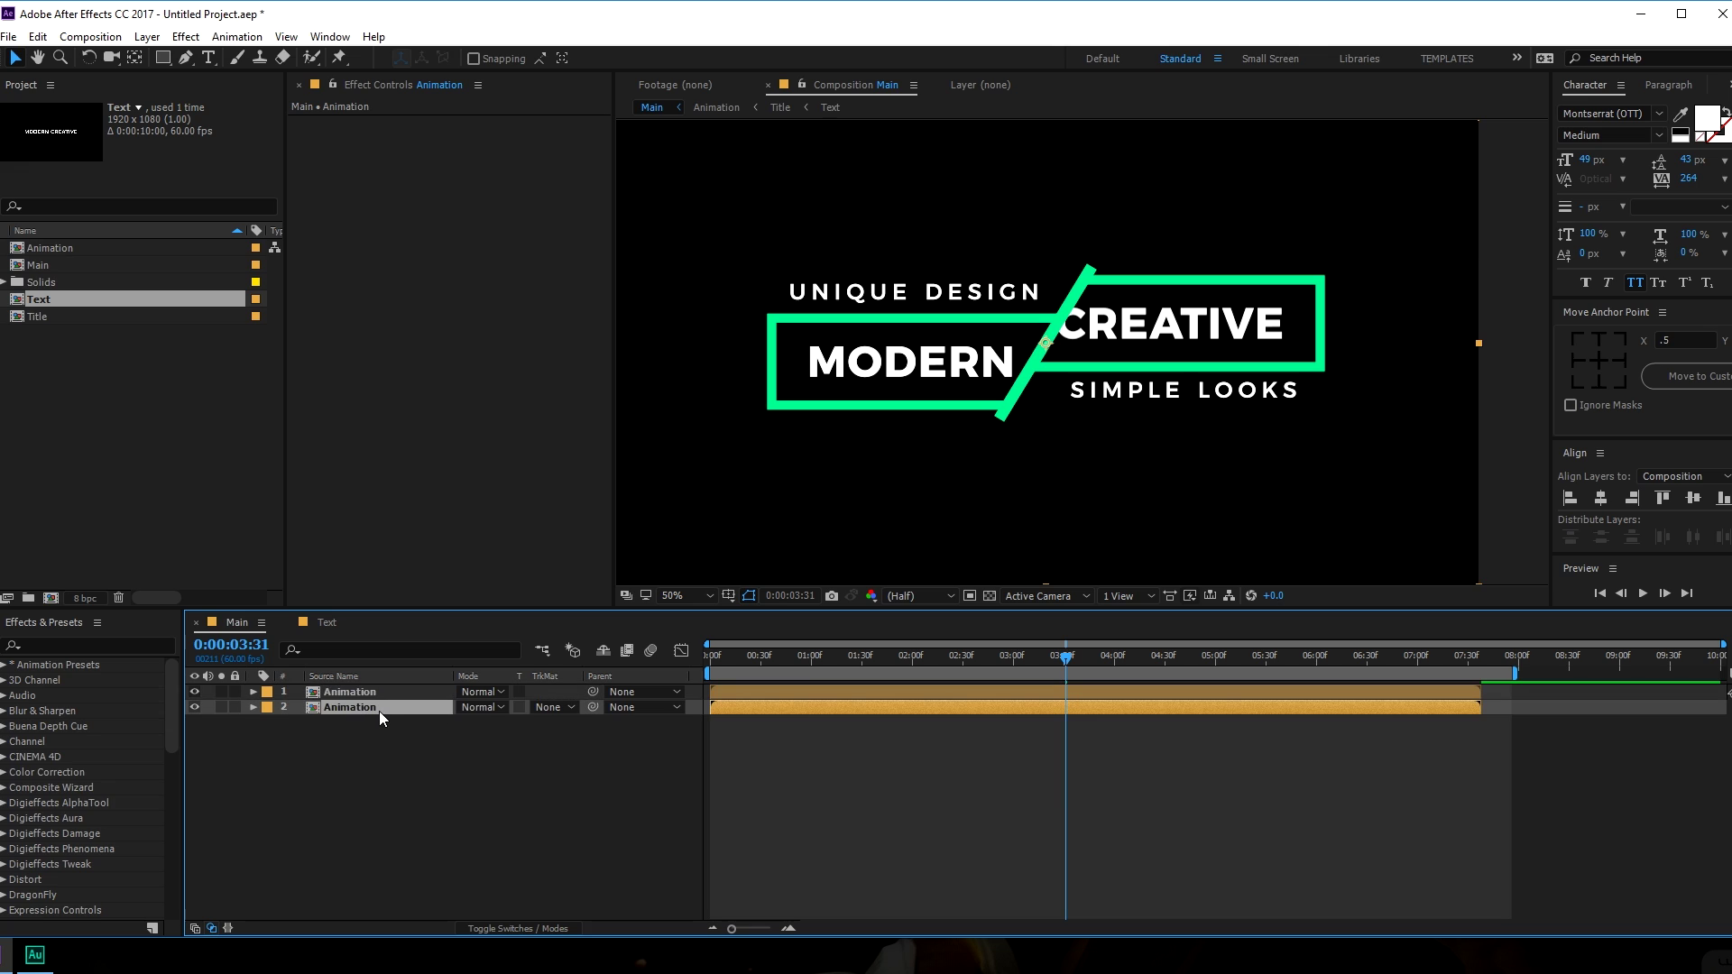
pyautogui.press('s')
pyautogui.click(462, 722)
pyautogui.moveTo(516, 722); pyautogui.dragTo(409, 727)
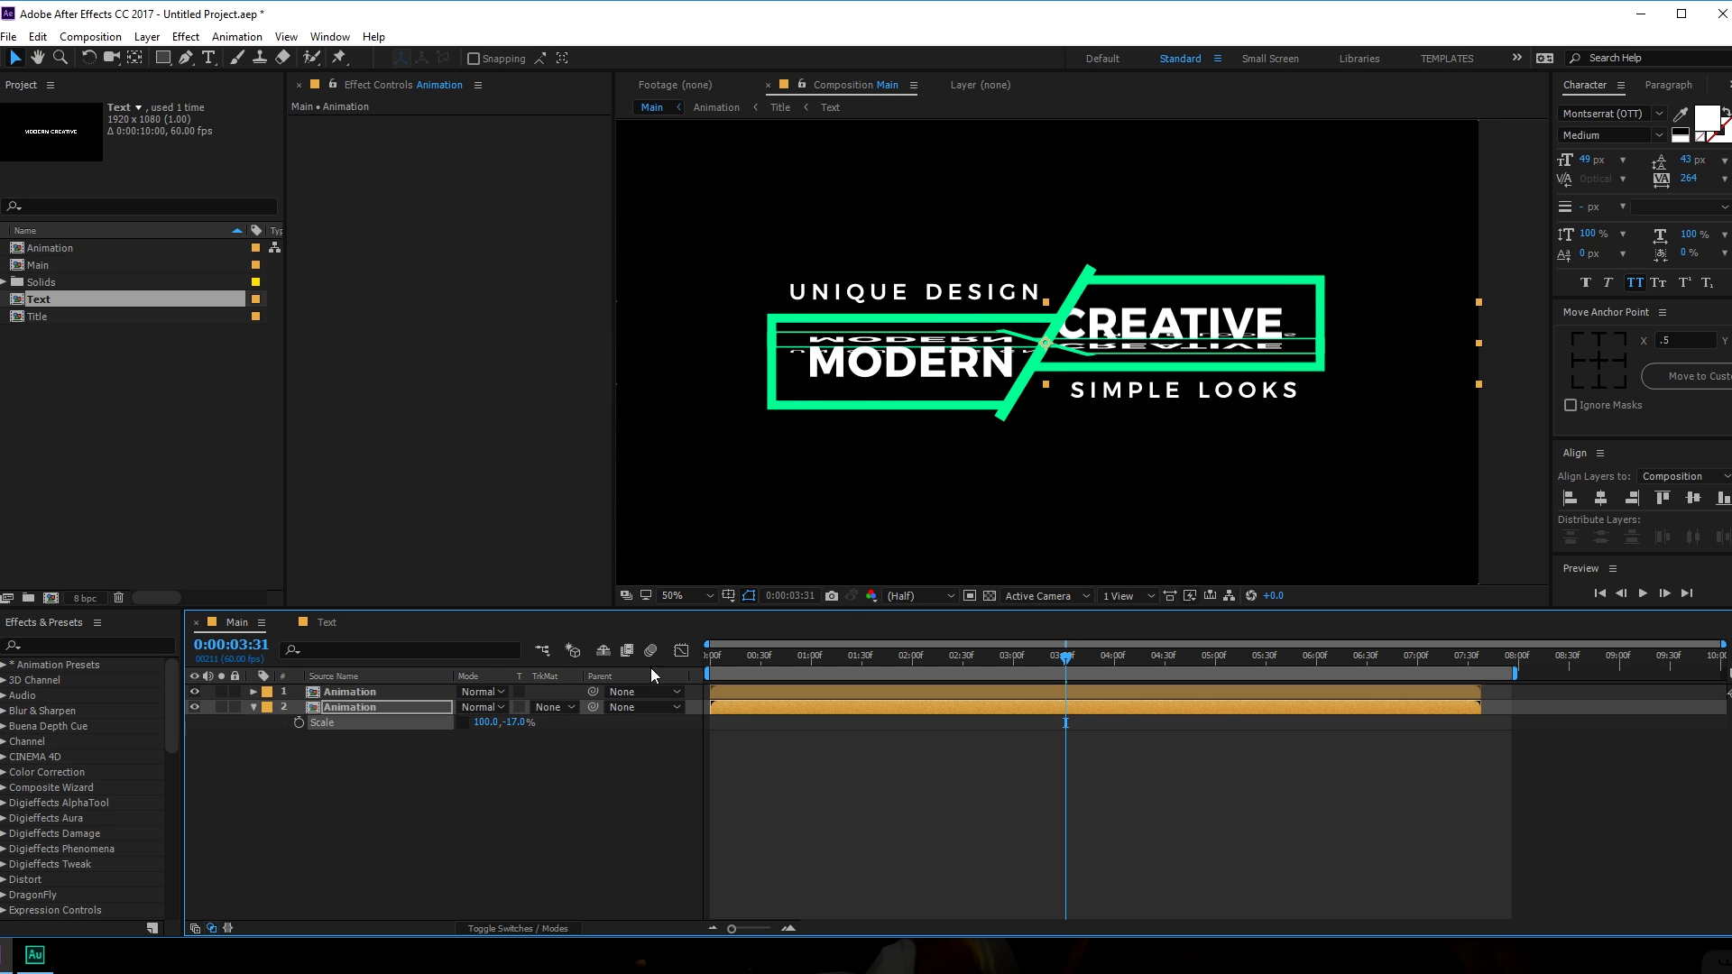
pyautogui.moveTo(1122, 353); pyautogui.dragTo(1124, 513)
# Apply Fast Blur (Legacy) to the flipped Animation copy with Blurriness 69 and Repeat Edge Pixels enabled.
pyautogui.click(355, 706)
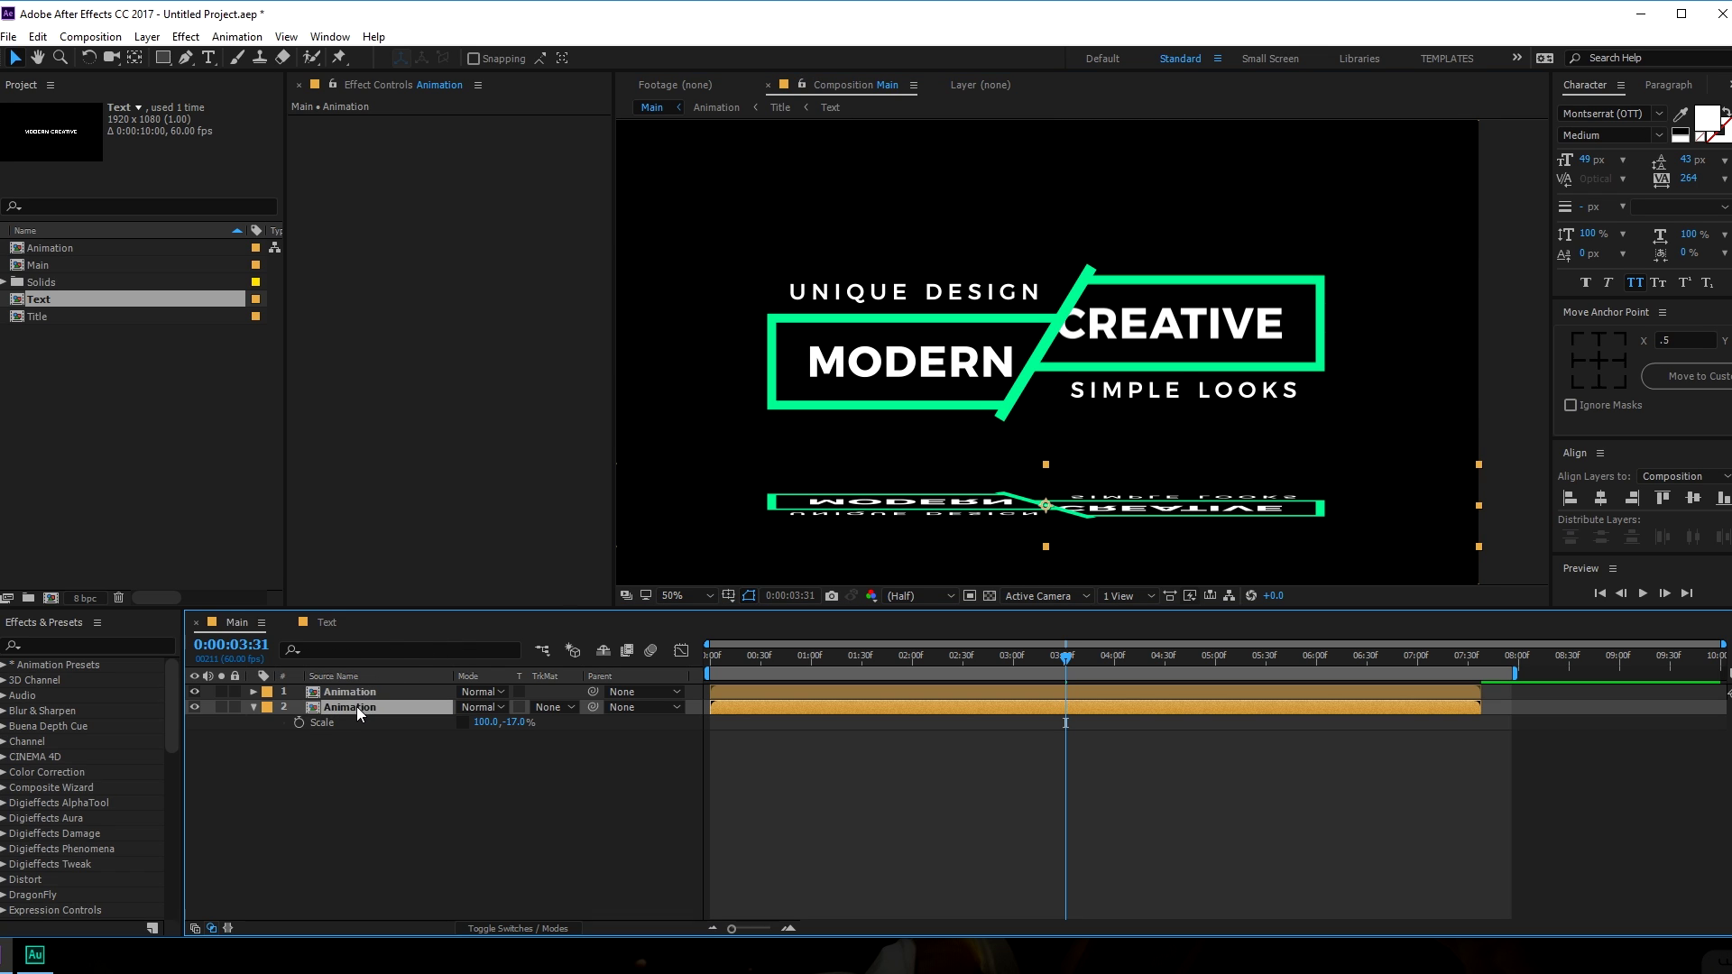
pyautogui.hotkey('ctrl', 'space')
pyautogui.write('fas')
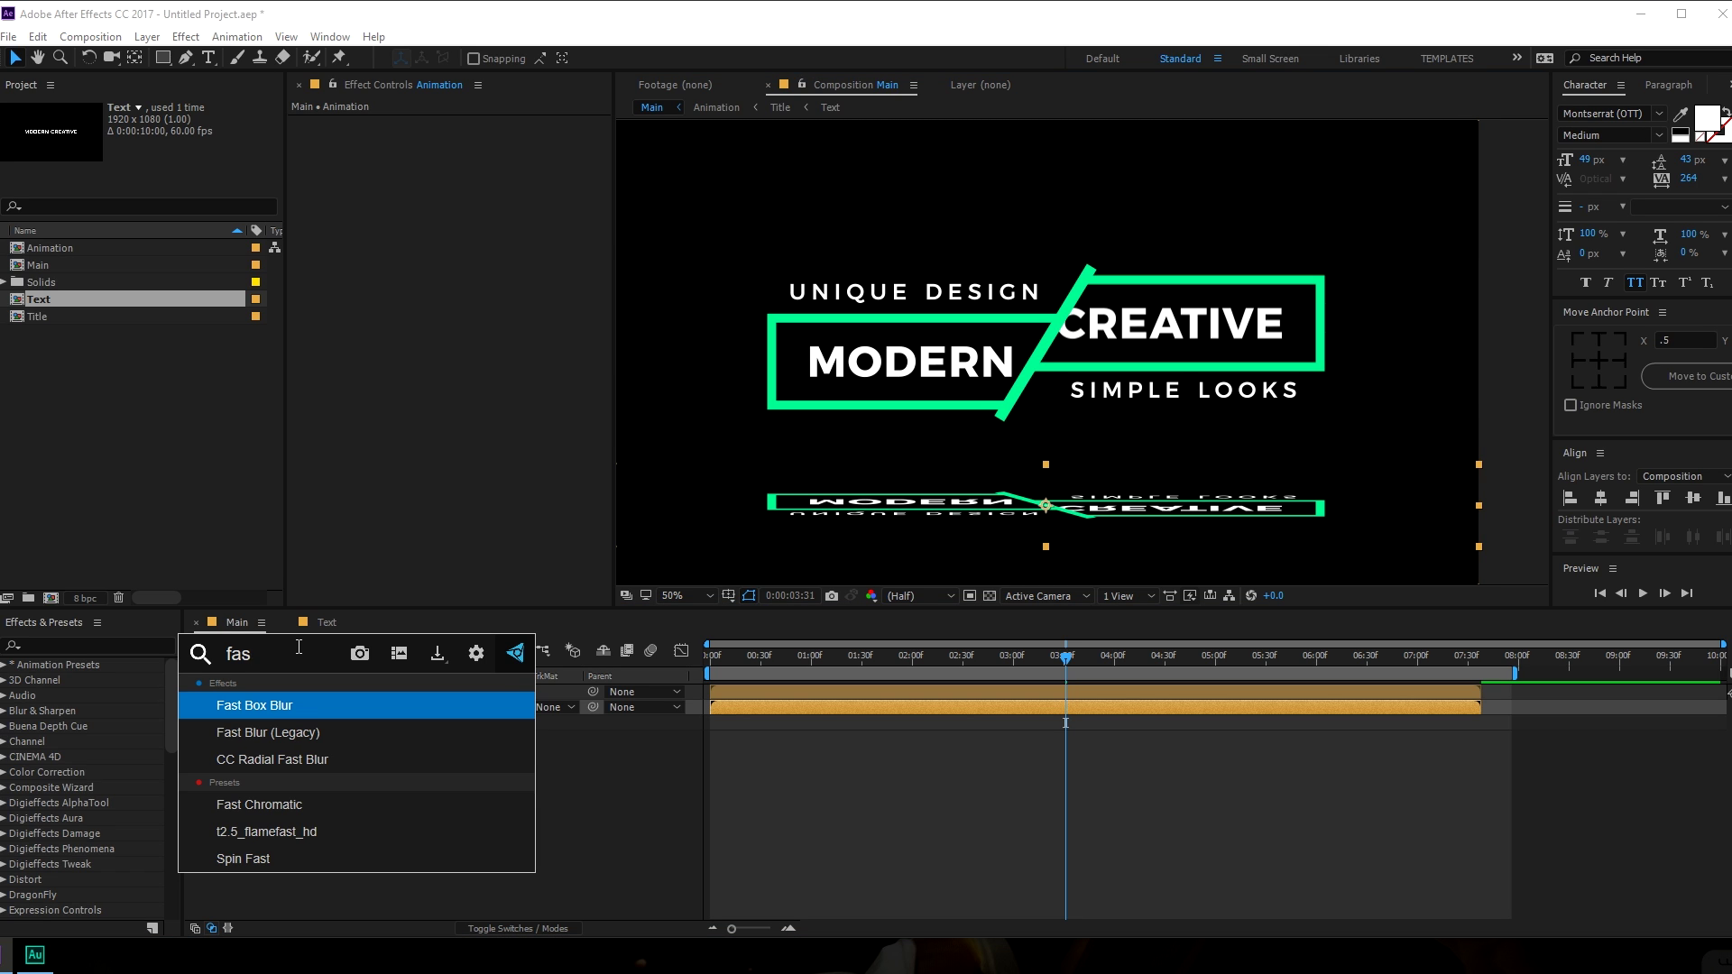
pyautogui.write('t')
pyautogui.click(282, 732)
pyautogui.moveTo(469, 139); pyautogui.dragTo(544, 153)
pyautogui.click(469, 170)
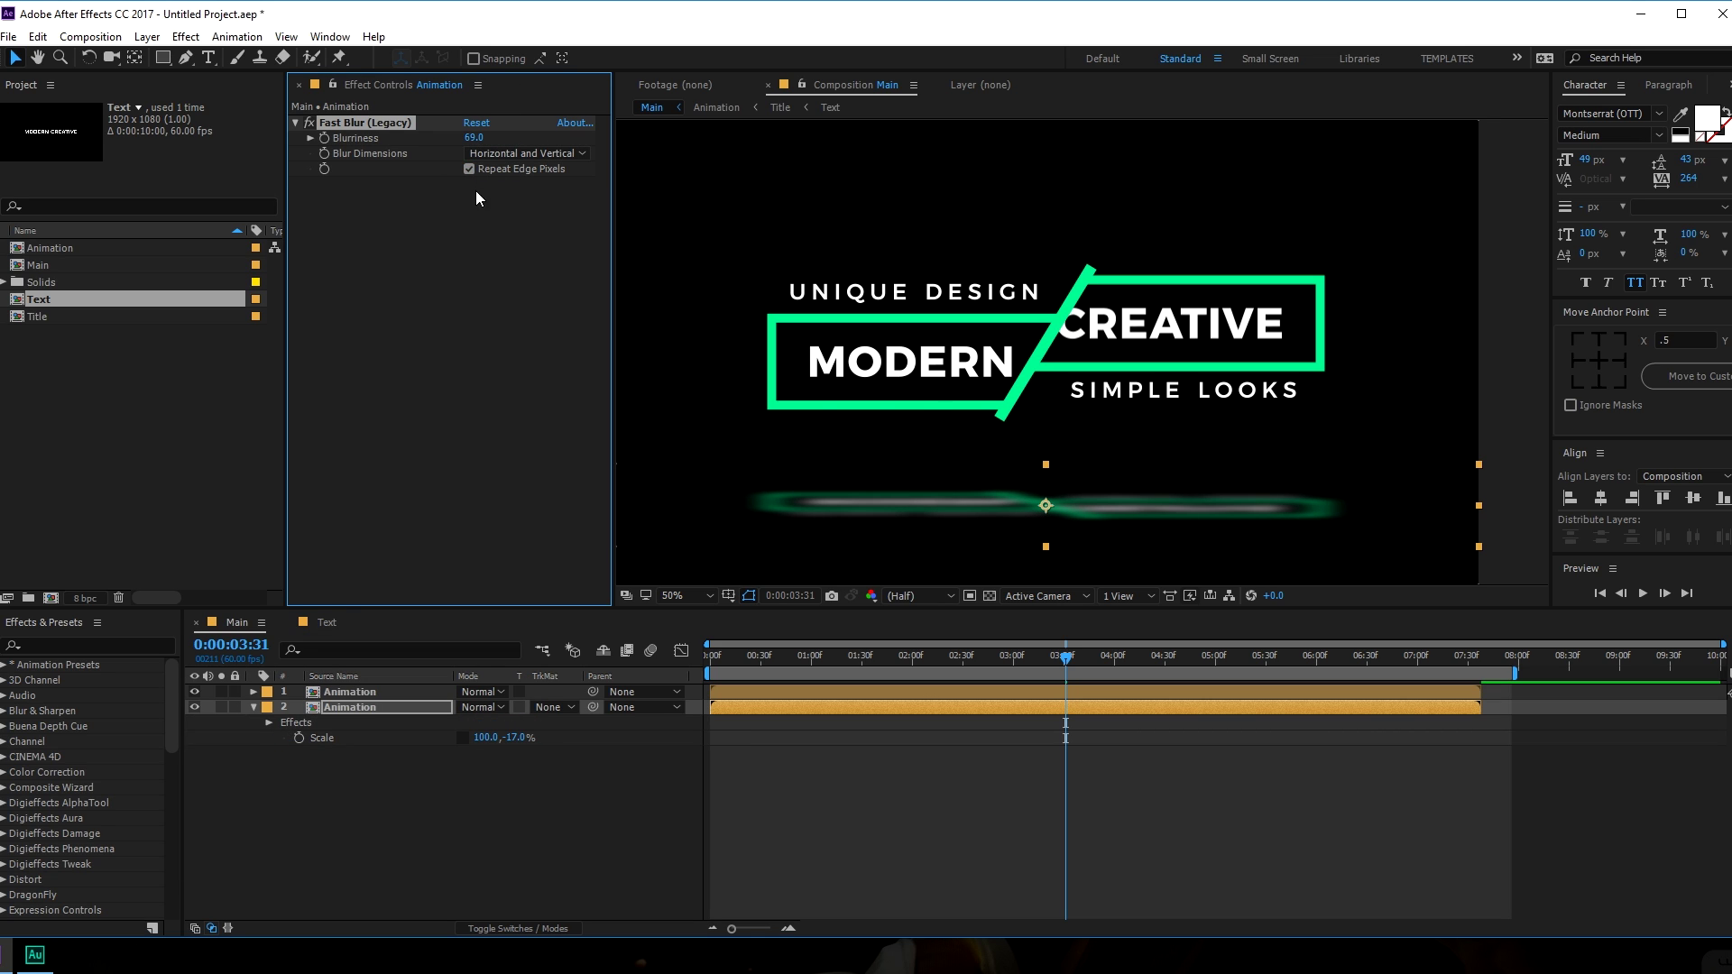
# Lower the flipped Animation copy's opacity to 30%.
pyautogui.click(353, 705)
pyautogui.press('t')
pyautogui.moveTo(471, 727); pyautogui.dragTo(412, 724)
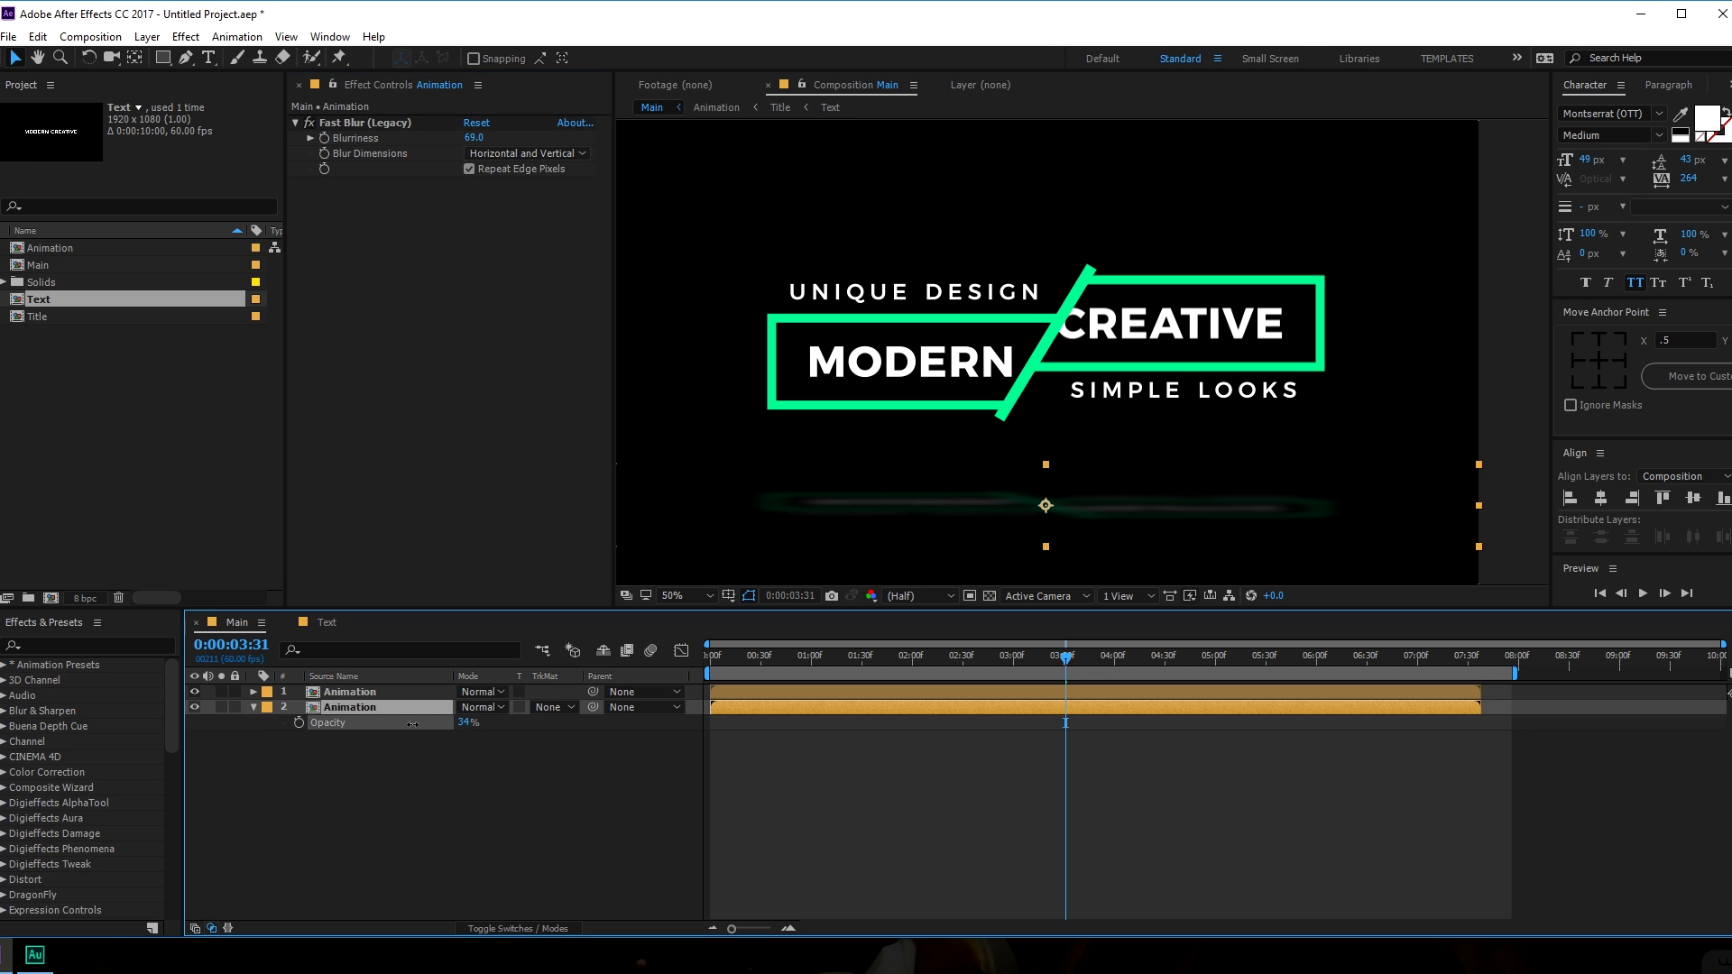
pyautogui.click(410, 820)
# Preview the title with its blurred reflection from the start and scrub to 0:00:02:07.
pyautogui.moveTo(794, 655); pyautogui.dragTo(662, 656)
pyautogui.press('space')
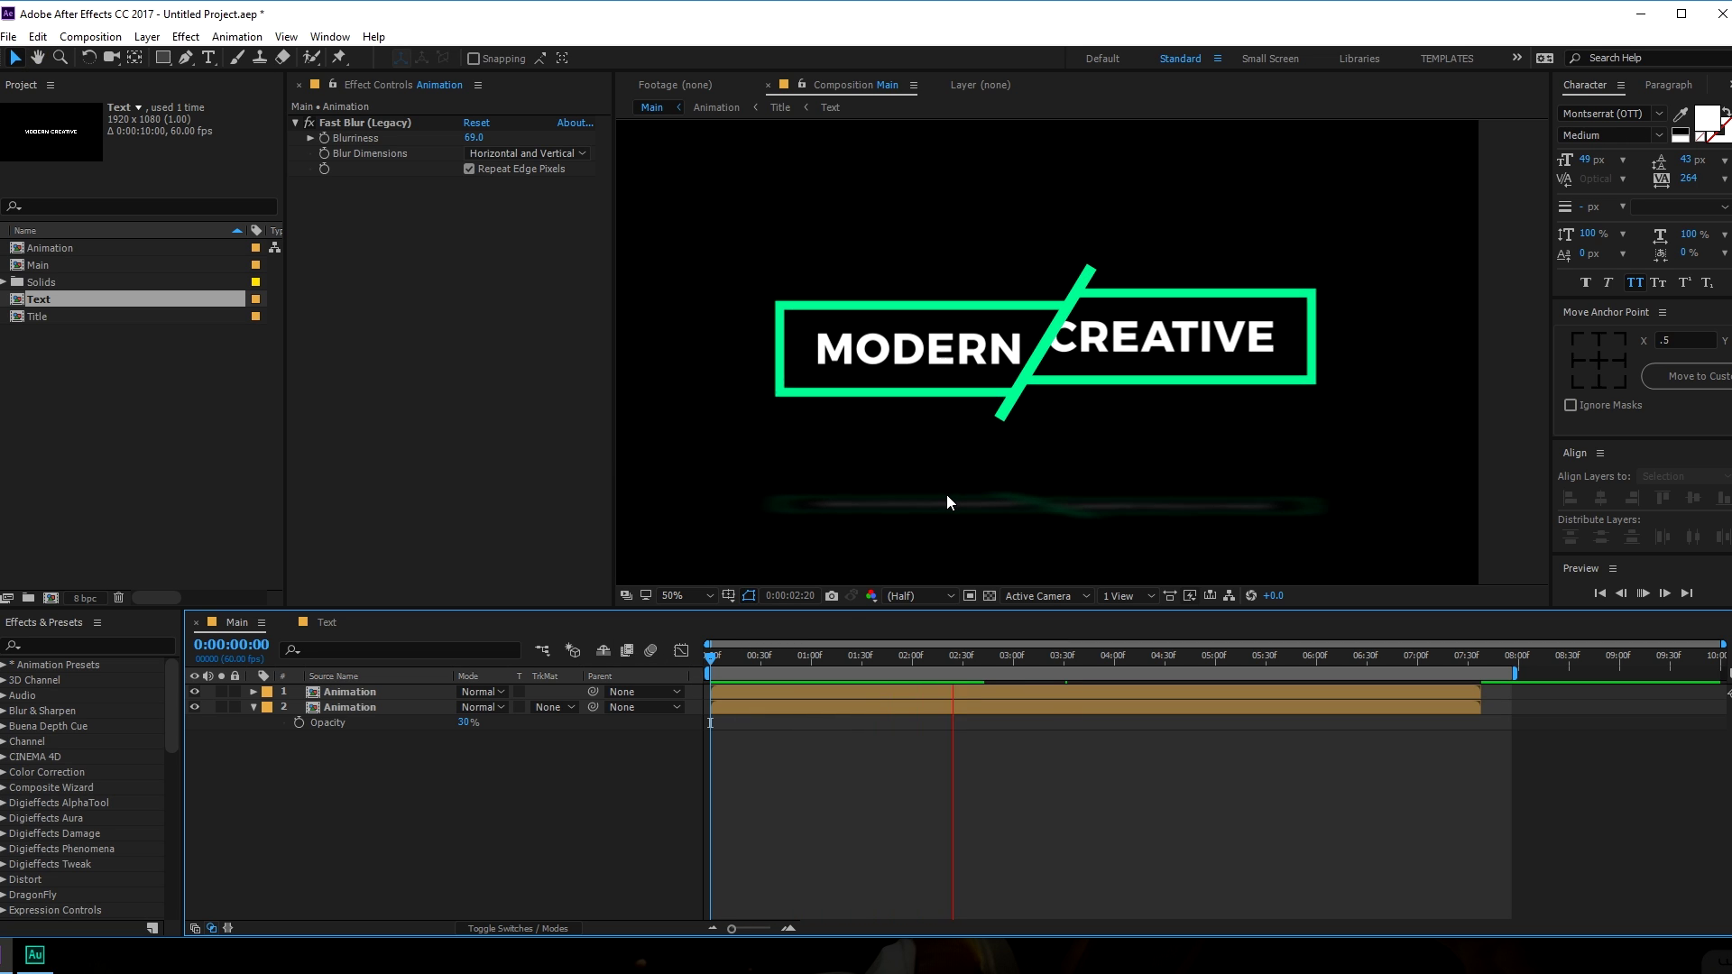
pyautogui.moveTo(783, 658); pyautogui.dragTo(924, 659)
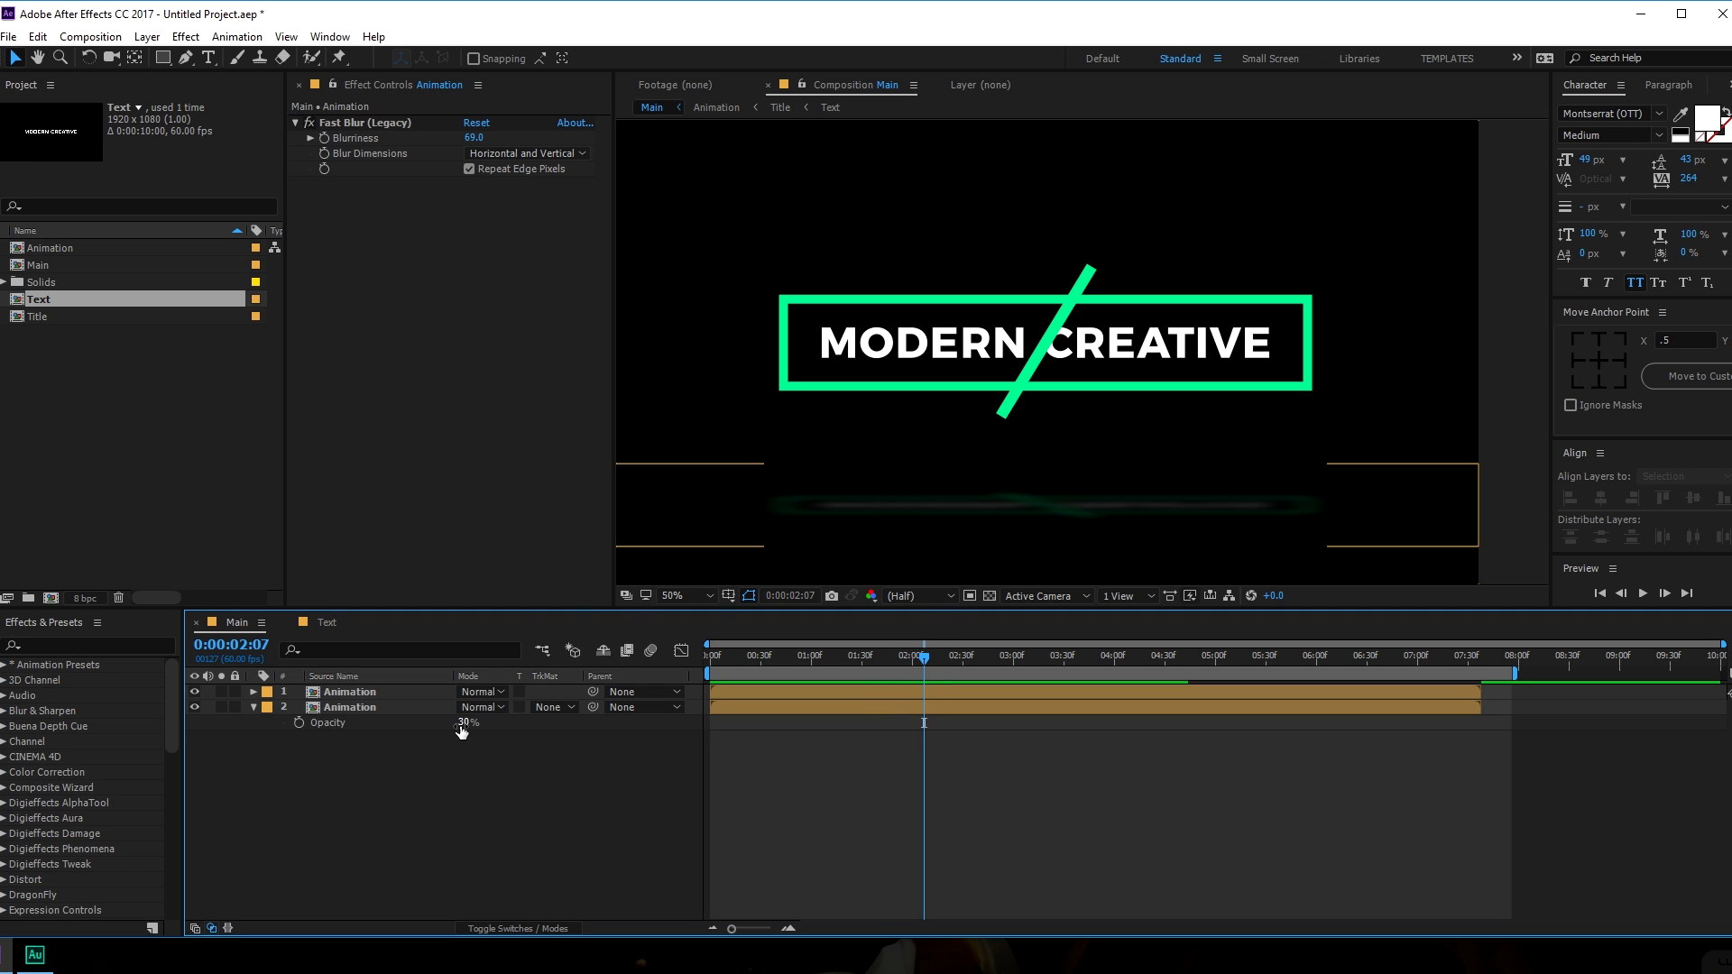
# Adjust the reflection layer's scale to 100, -19%.
pyautogui.click(337, 715)
pyautogui.press('s')
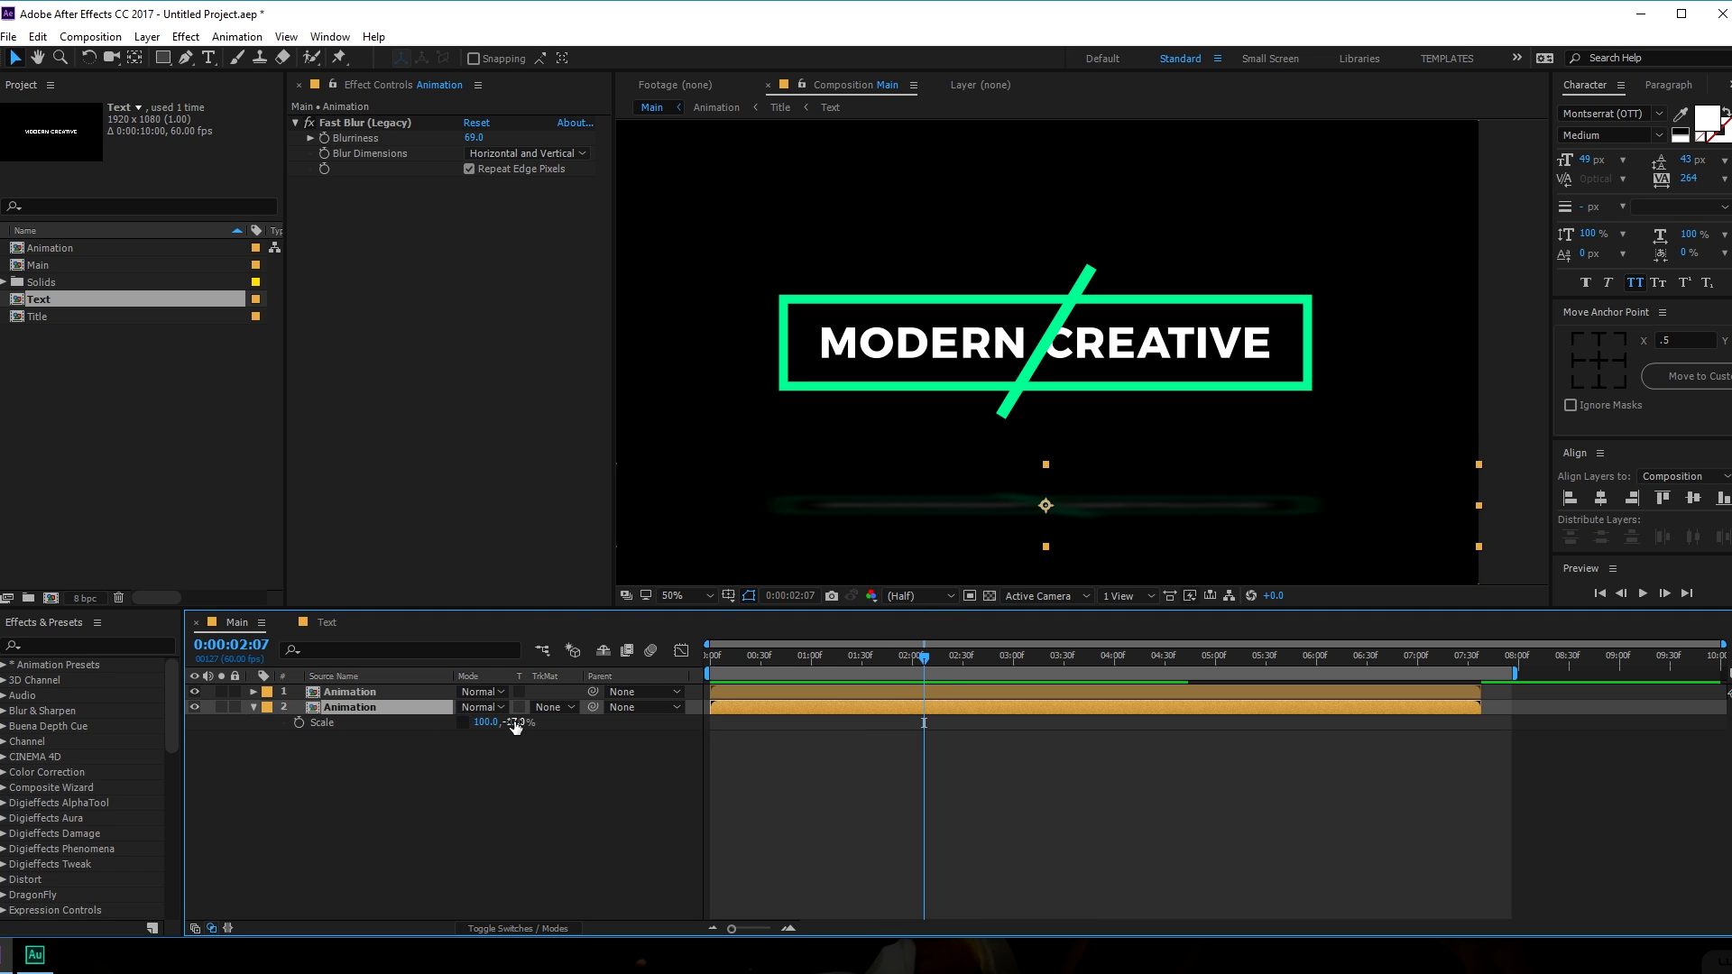
pyautogui.moveTo(514, 722); pyautogui.dragTo(512, 721)
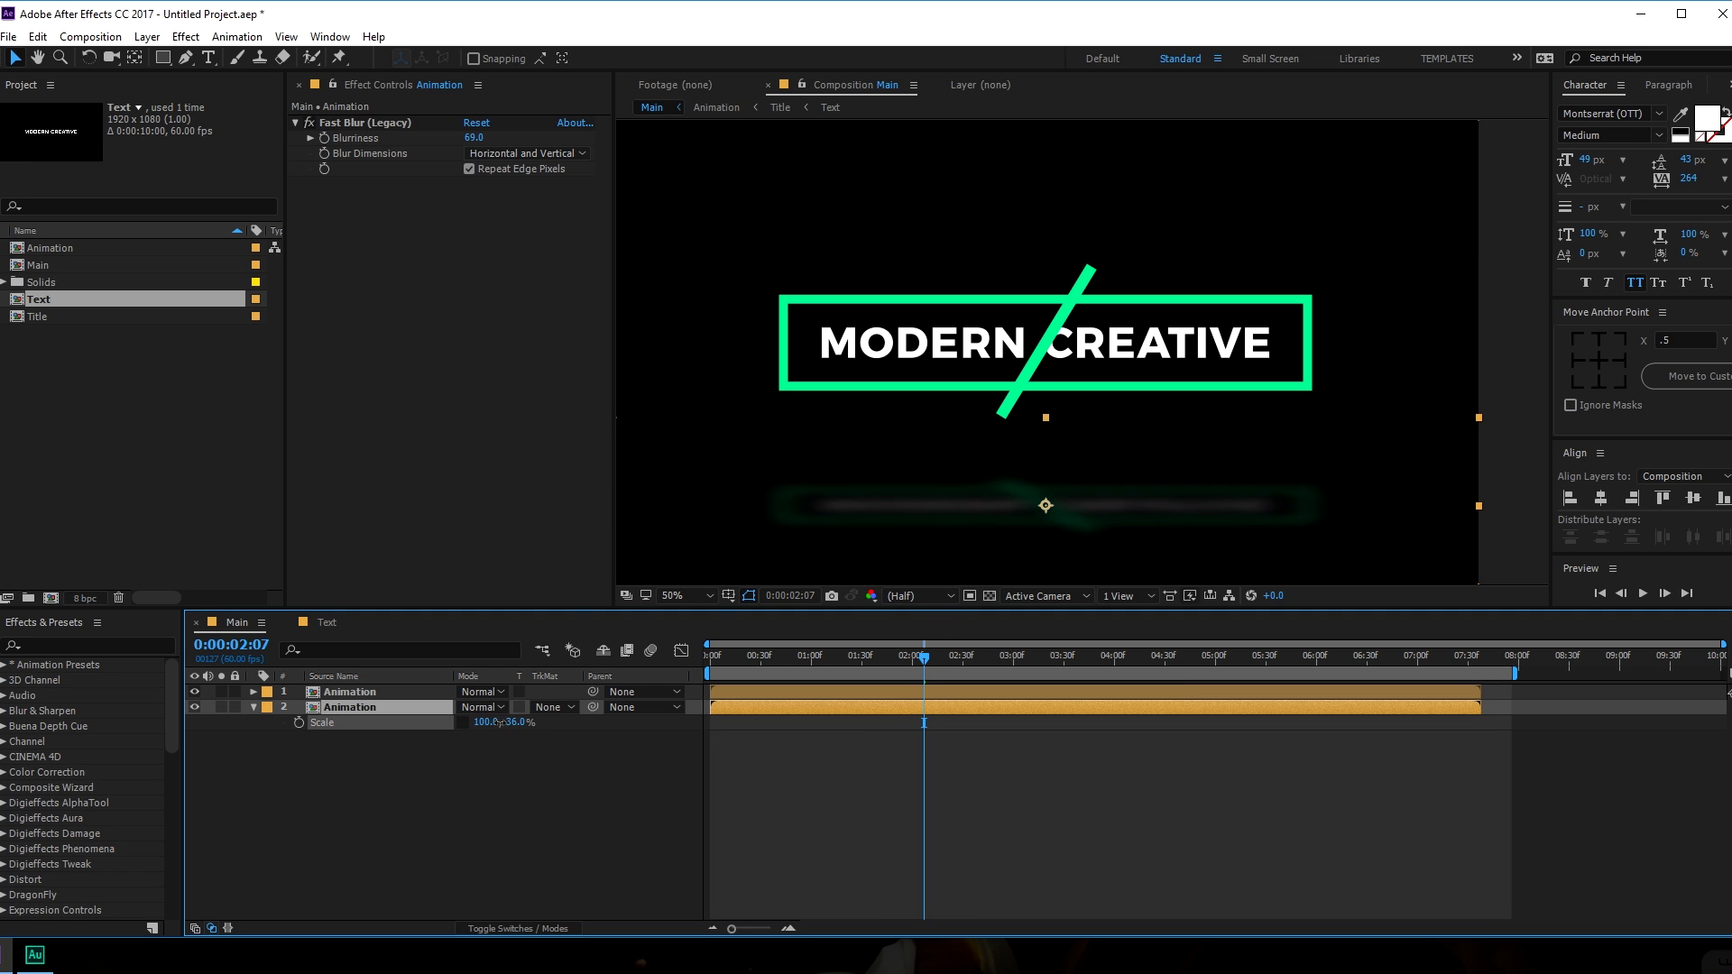
pyautogui.moveTo(489, 722)
pyautogui.mouseDown()
pyautogui.moveTo(446, 722)
pyautogui.moveTo(506, 710)
pyautogui.mouseUp()
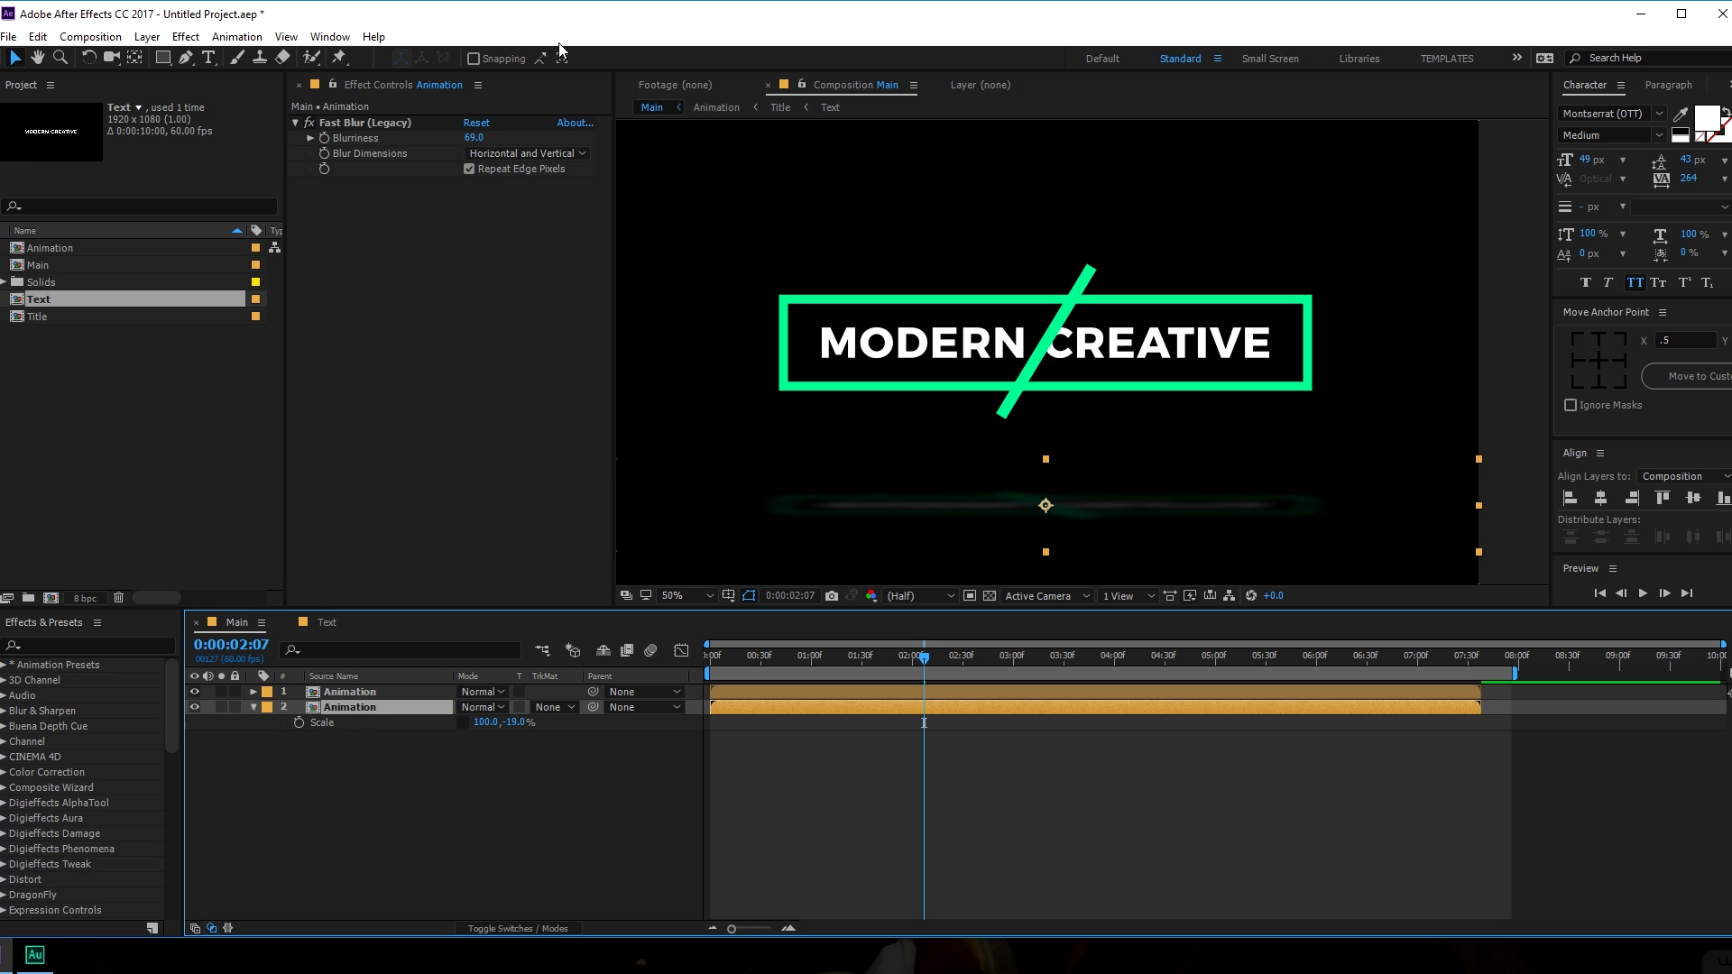
# Raise the reflection's Fast Blur Blurriness to 158 and preview the animation from the start.
pyautogui.moveTo(473, 144); pyautogui.dragTo(528, 142)
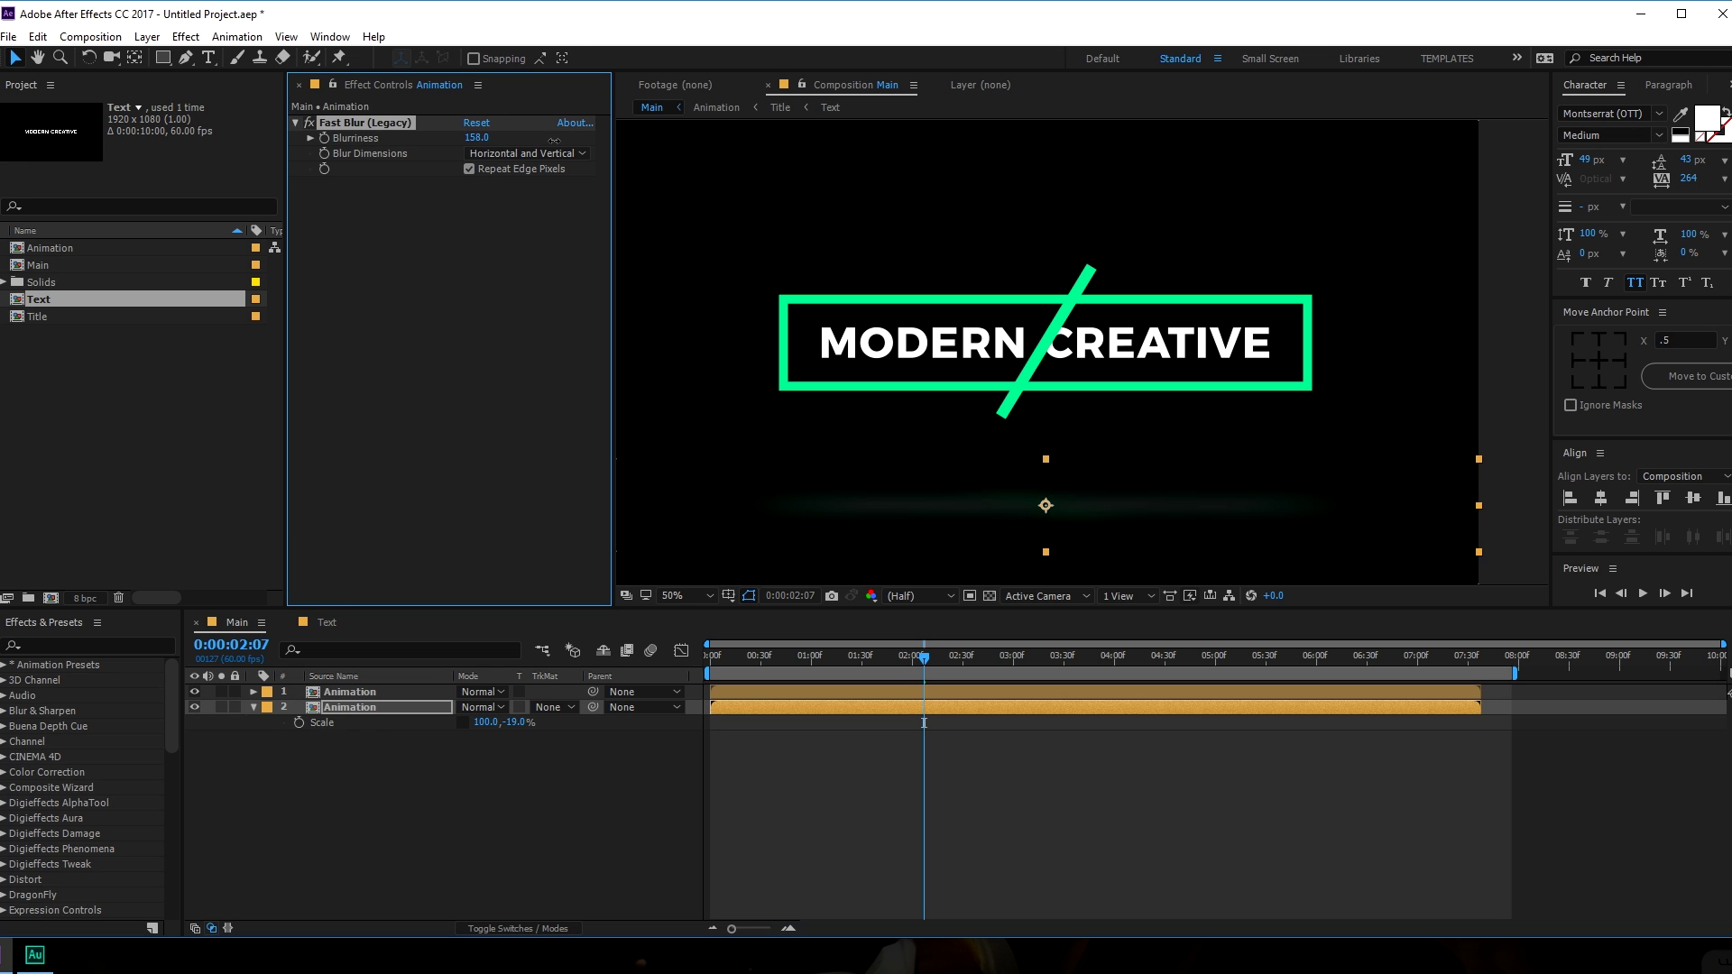
pyautogui.click(649, 665)
pyautogui.press('Home')
pyautogui.press('space')
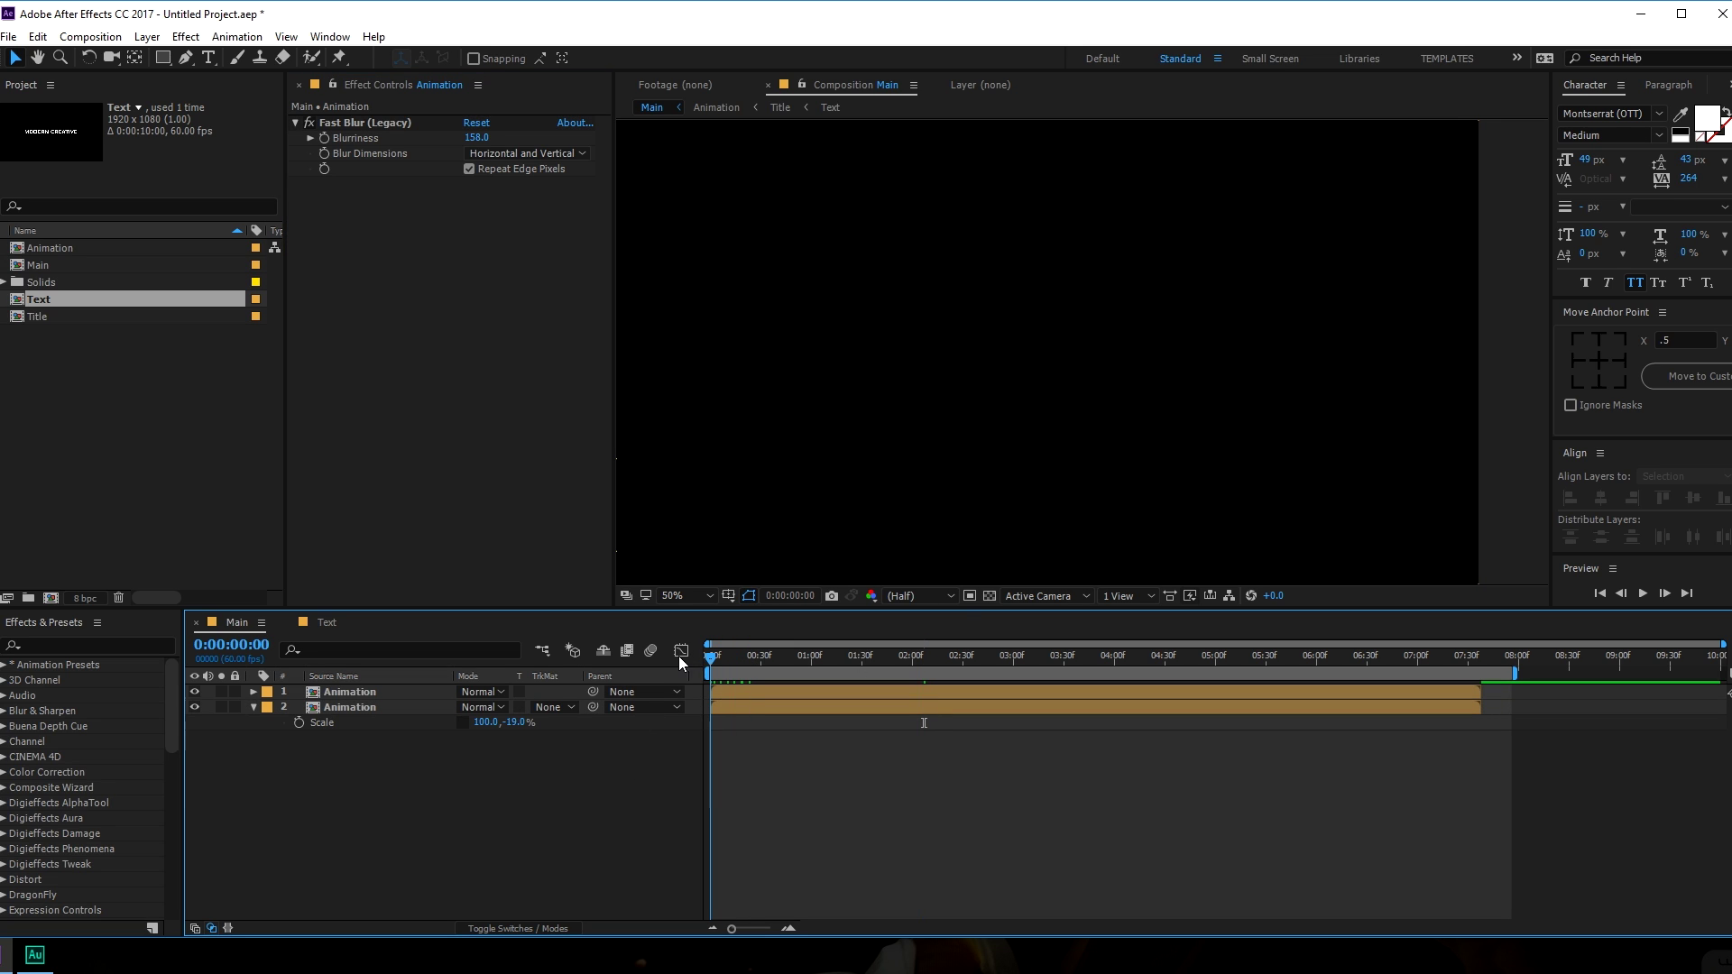